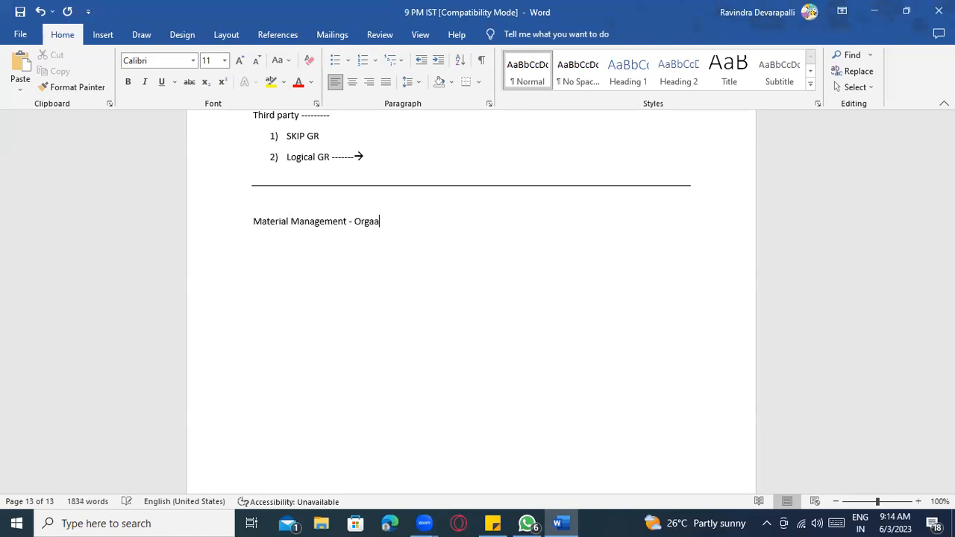
- Complete the heading 'Material Management – Organization Structure', correcting Organistion to Organization
key("BackSpace")
type("ion Structure")
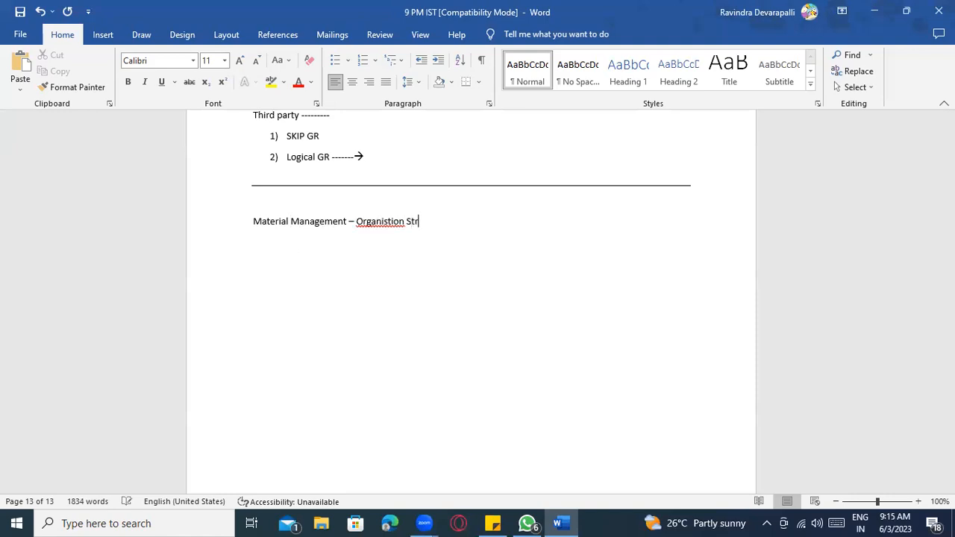
left_click(372, 221)
right_click(373, 222)
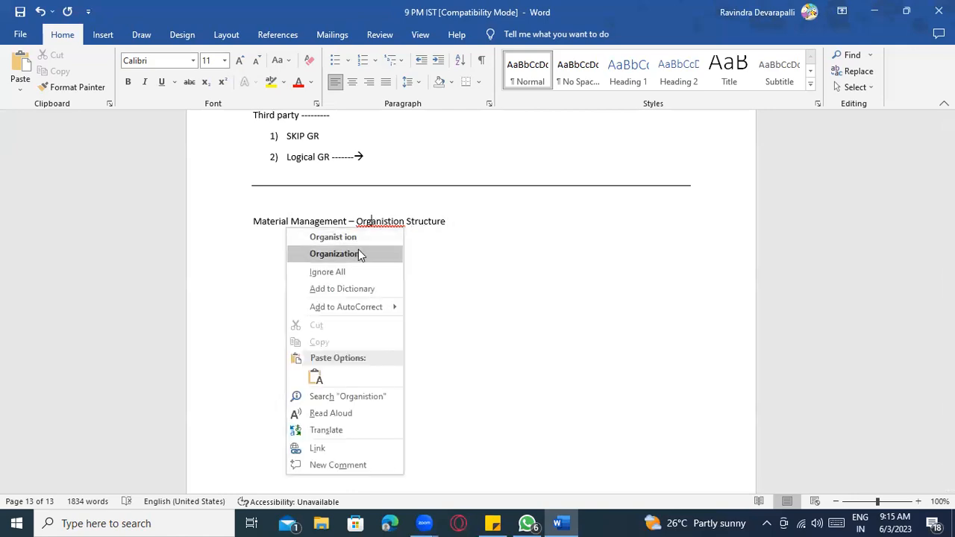
left_click(358, 254)
- Make the whole heading line bold and underlined
left_click_drag(452, 221, 271, 224)
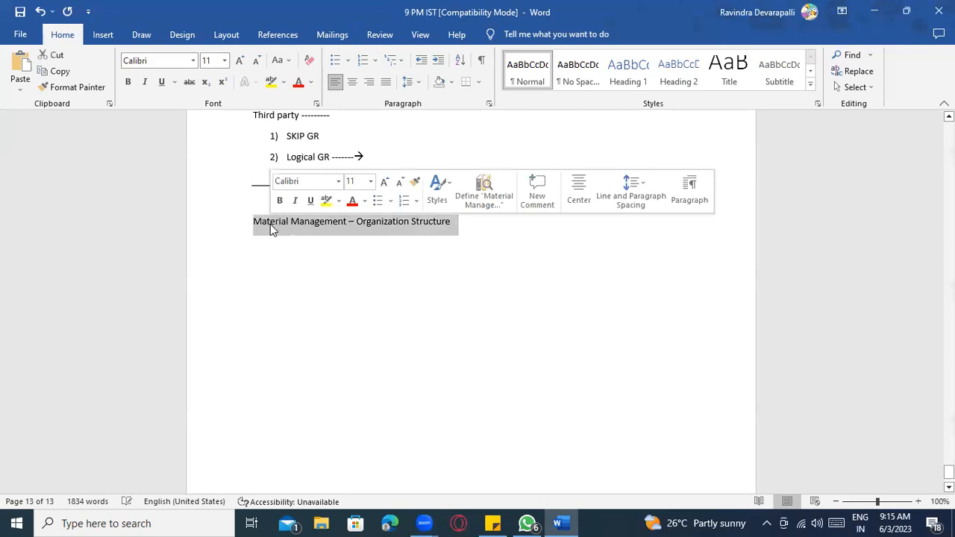
key("ctrl+b")
key("ctrl+u")
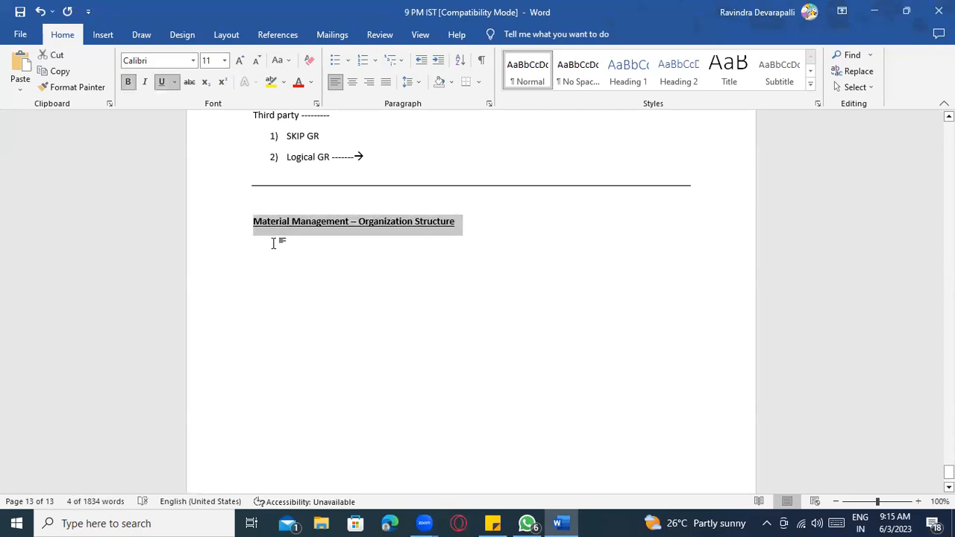
left_click(275, 246)
left_click(525, 219)
key("Return")
key("Return")
type("1))")
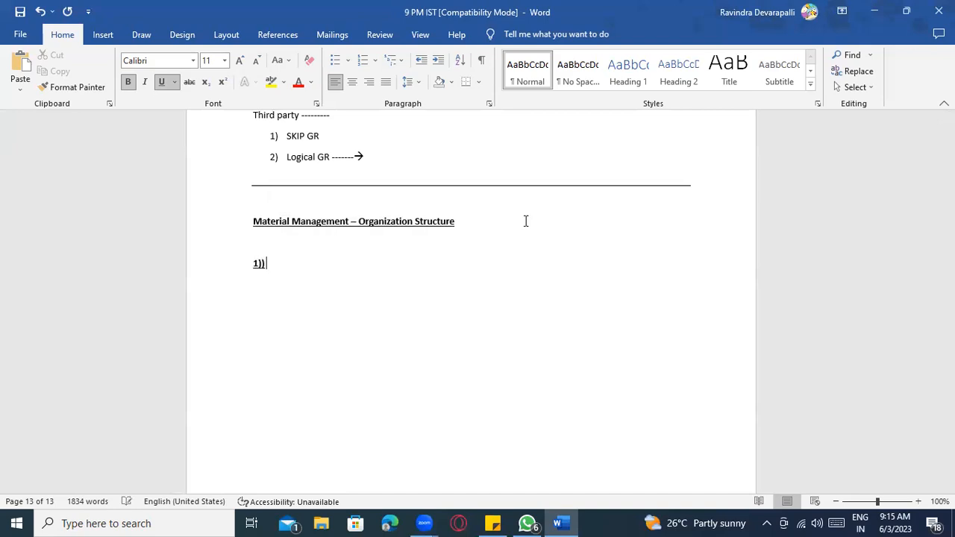
type(" Plant - 1000")
key("Return")
type("2) ccmpany code - 1000")
key("Return")
type("3) Purchasing")
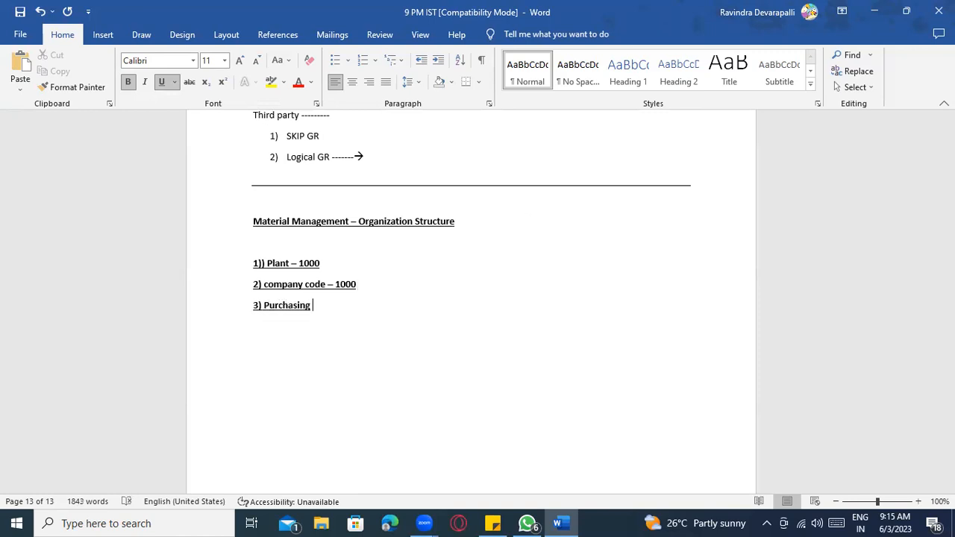
type(" org - 1000")
key("Return")
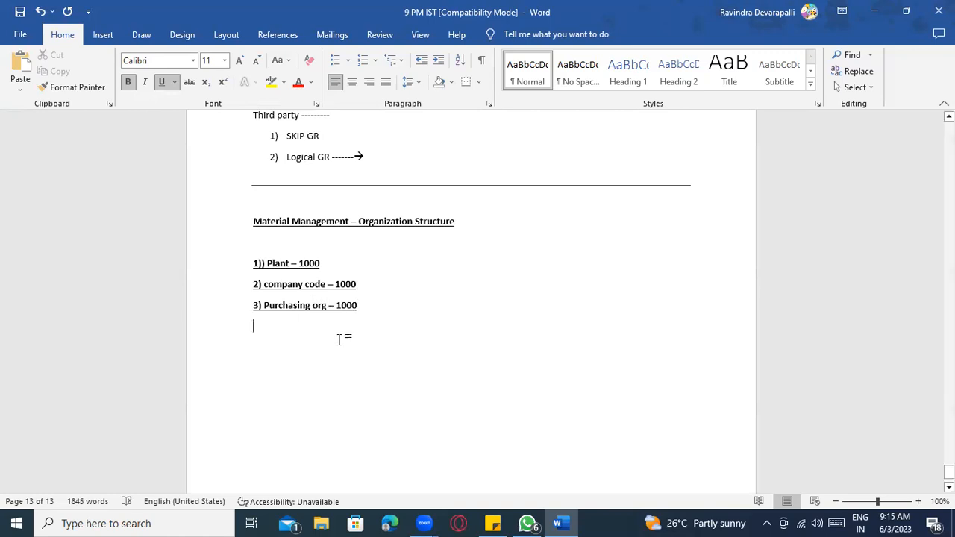
left_click_drag(363, 305, 251, 274)
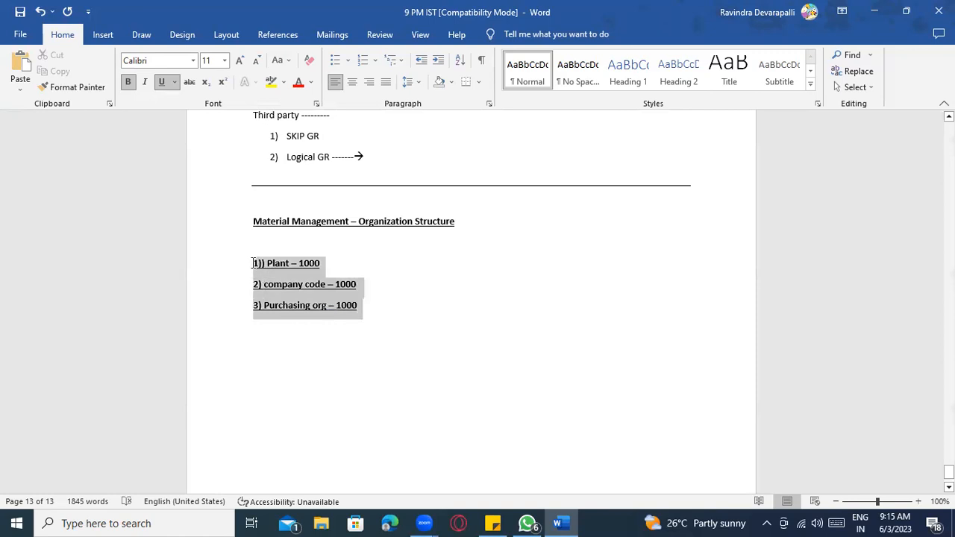
key("Delete")
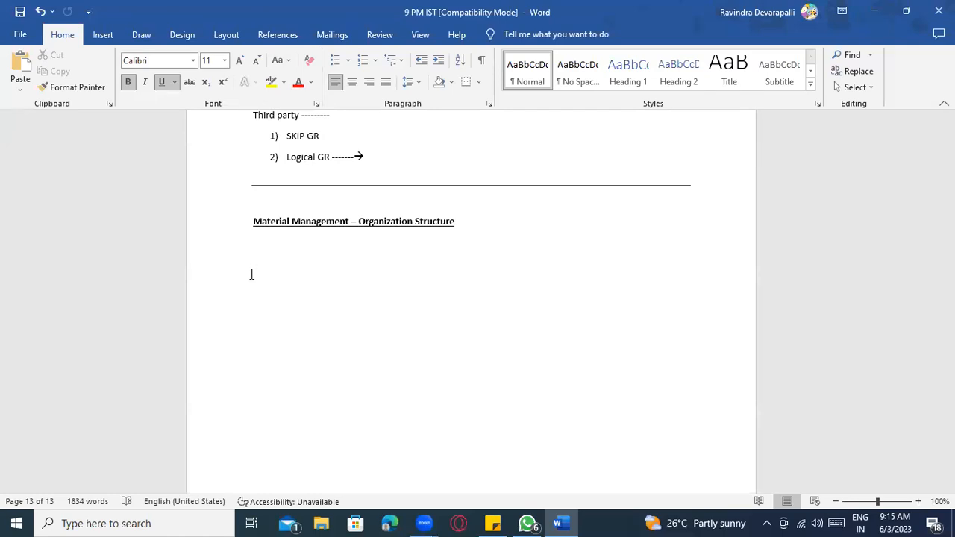
- Type a dashed arrow '---------------->' and make it bold without underline
type("----------------")
type(">")
key("shift+Left")
key("shift+Left")
key("shift+Left")
key("shift+Left")
key("shift+Left")
key("shift+Left")
key("shift+Left")
key("shift+Left")
key("shift+Left")
key("shift+Left")
key("shift+Left")
key("shift+Left")
key("shift+Left")
key("shift+Left")
triple_click(251, 274)
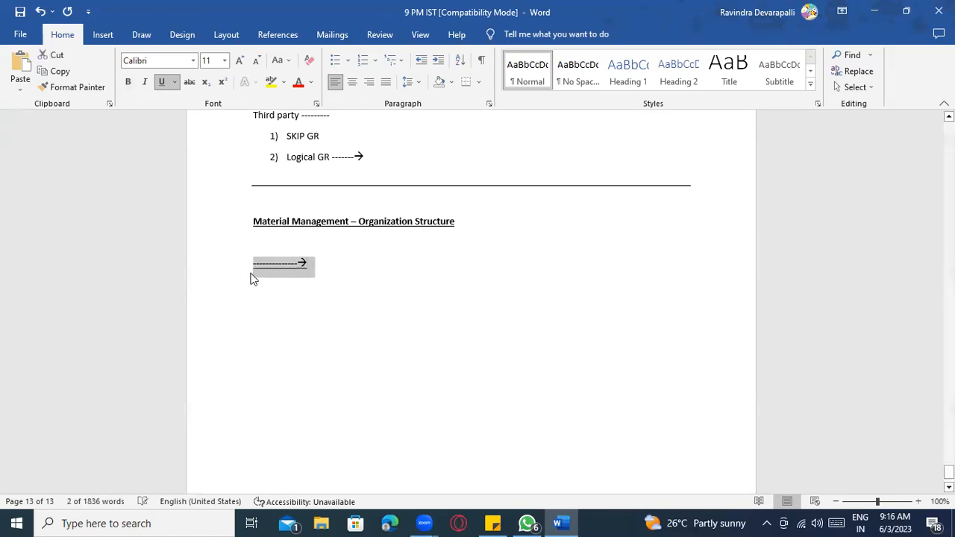
key("ctrl+b")
key("ctrl+u")
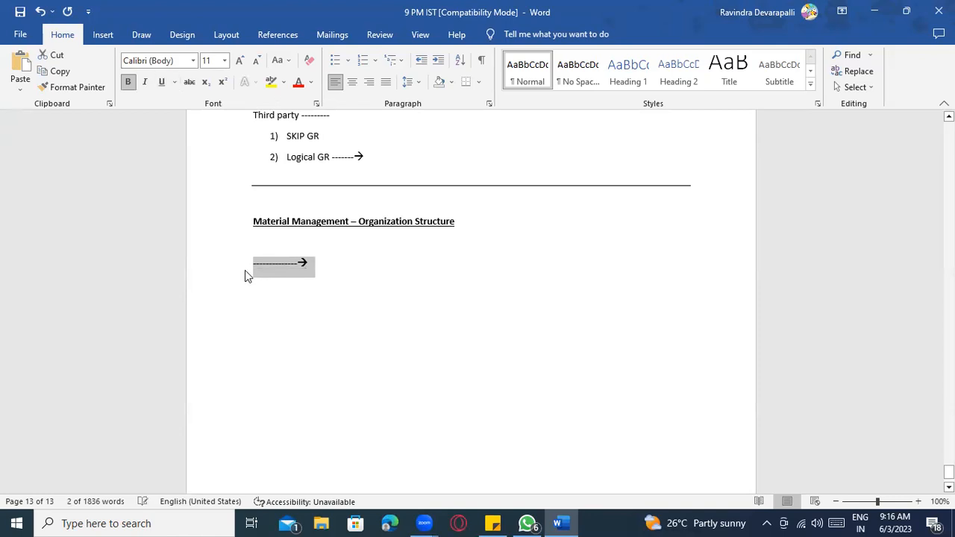
left_click(325, 267)
- Add the note 'How many company codes they are running -------------------' after the arrow
type("How many co")
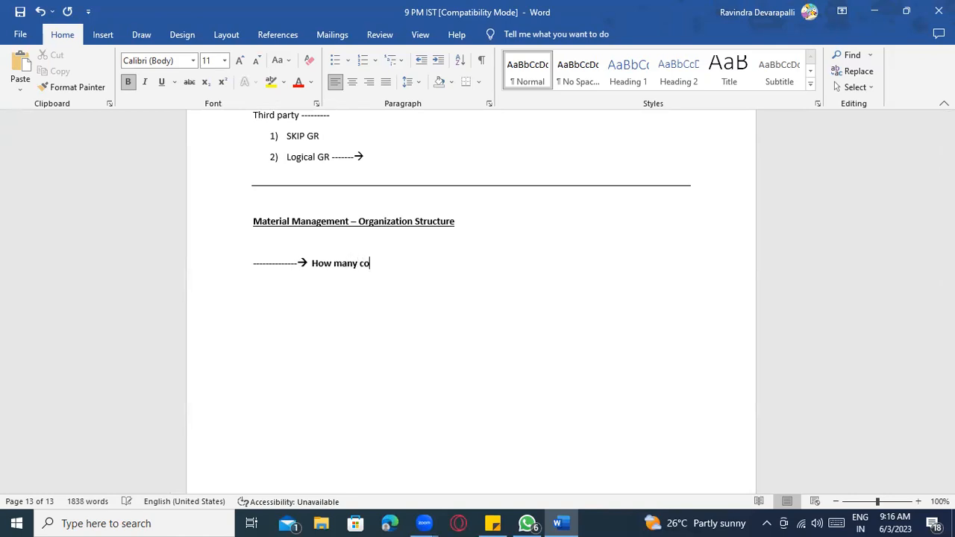
type("mpany codes they are runnin")
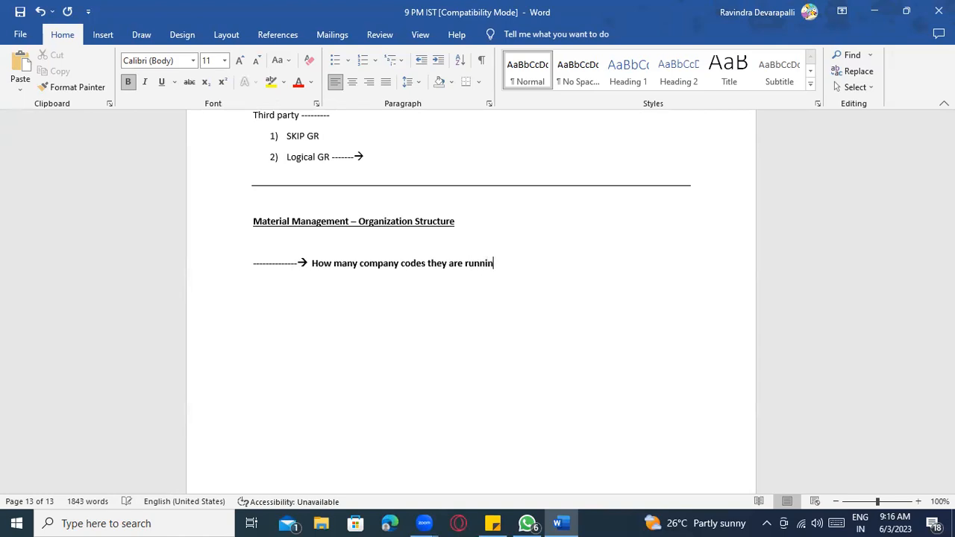
type("g -------------------")
key("Return")
key("Return")
- Add the lines 'They have different businesses ---' and 'TATA GROUP ------'
type("They have id")
key("BackSpace")
key("BackSpace")
type("different business es ---")
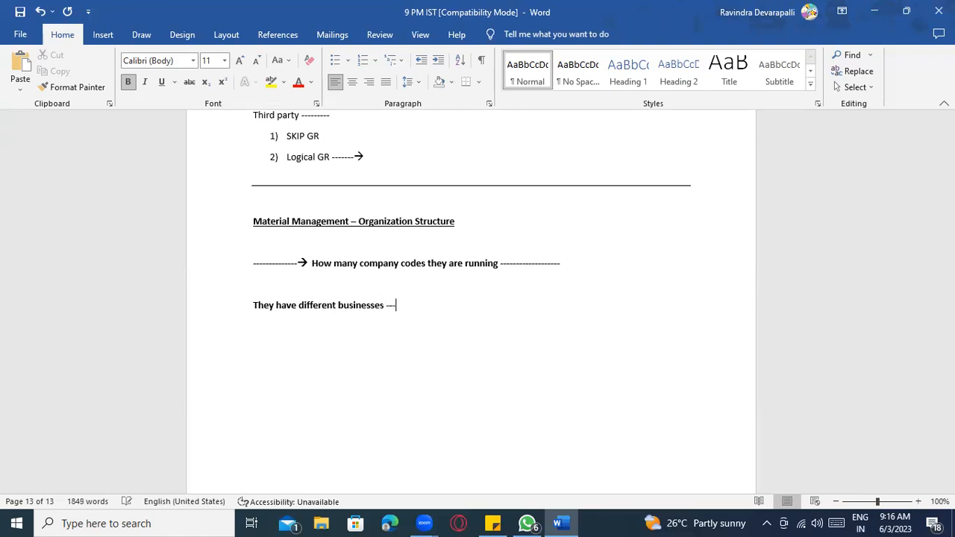
key("Return")
type("TATA GROUP ------")
- Enter numbered items TATA Communication -----, TATA SALT --- and TATA STEEL ----- under TATA GROUP
key("Return")
type("1) TAT")
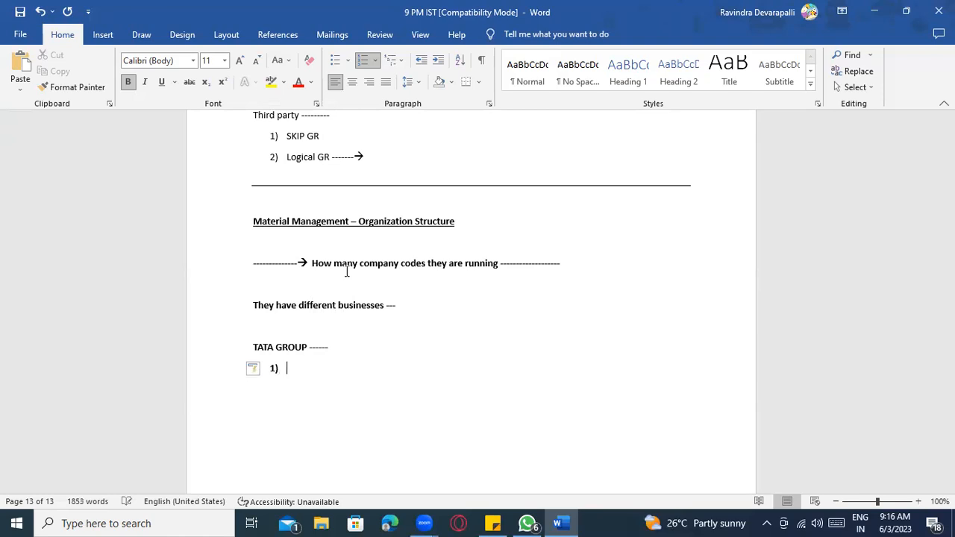
type("A Communication")
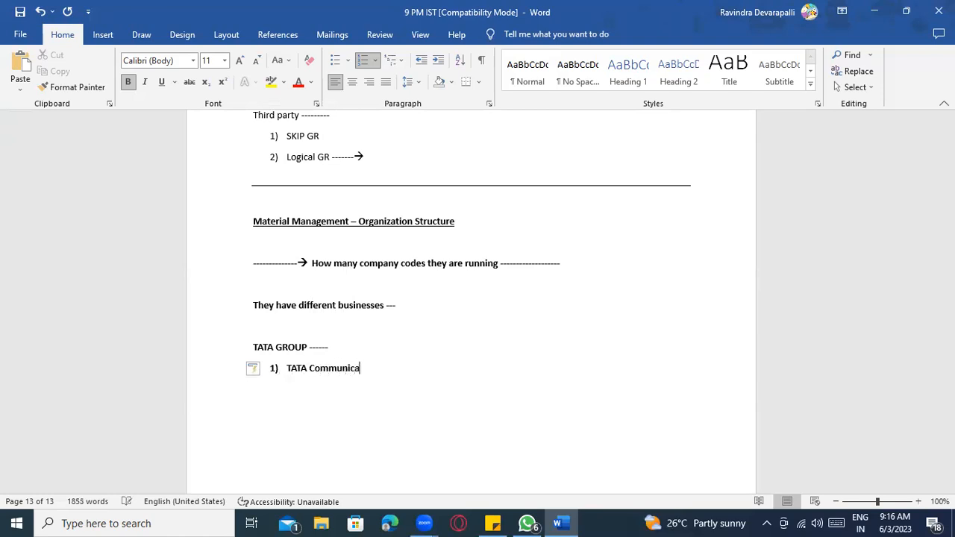
key("Return")
type("TATA SALT ---")
key("Return")
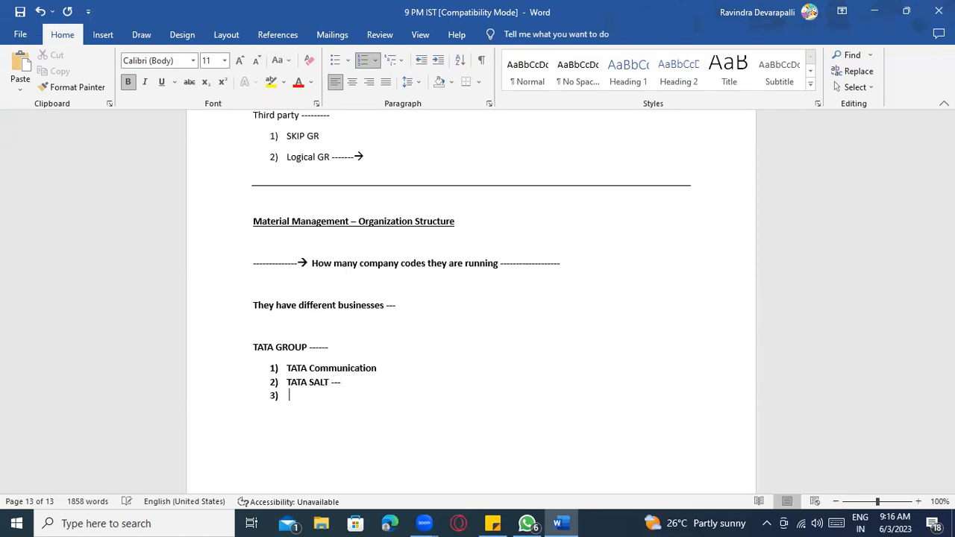
type("TATA STEEL -----")
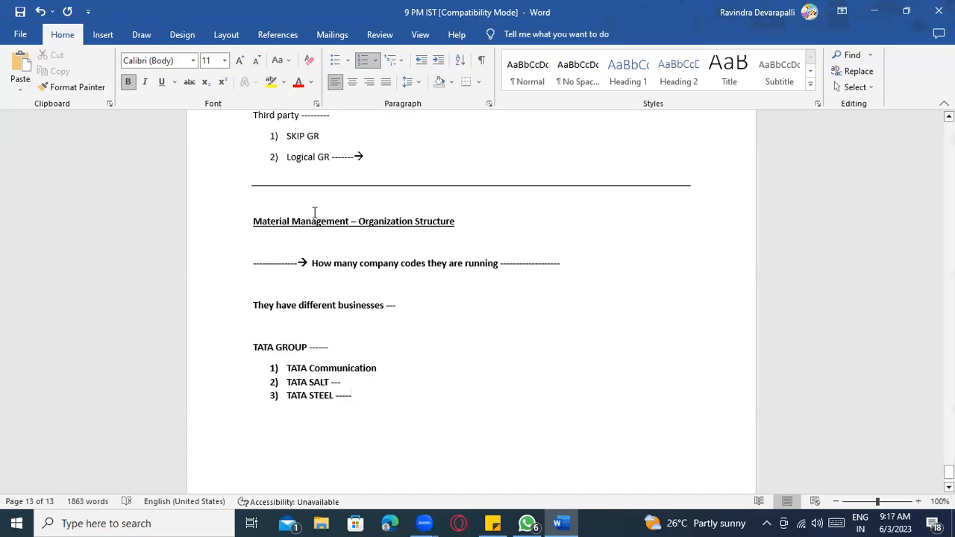
scroll(342, 373, "down", 2)
left_click(380, 301)
type("-----")
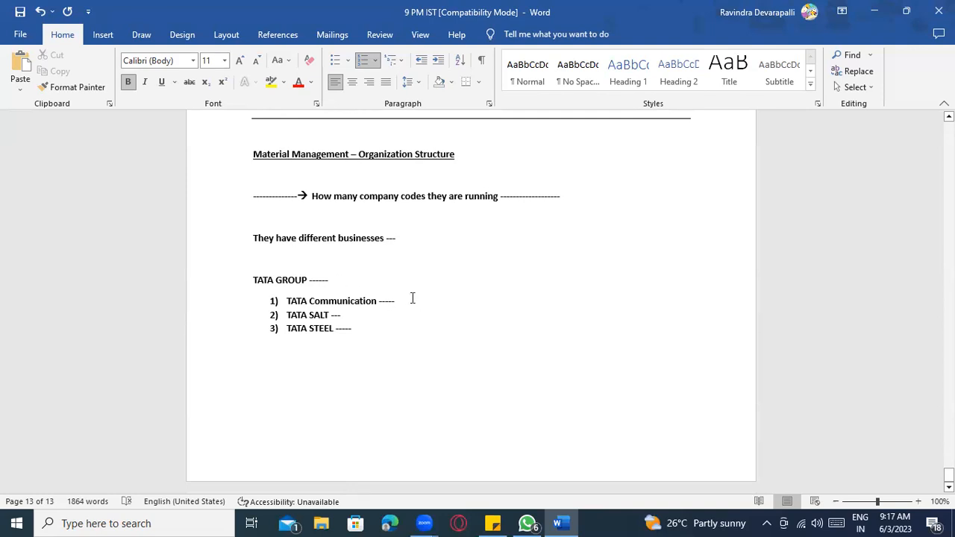
- Label TATA GROUP as 'Company' and TATA Communication as 'Company code - 1'
left_click(358, 280)
type("Company")
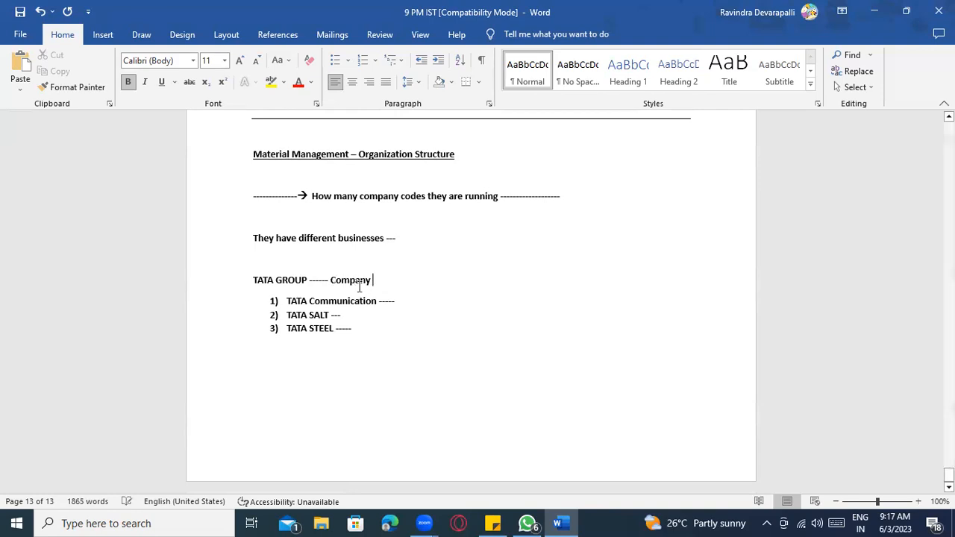
left_click(455, 297)
type("Companyu co")
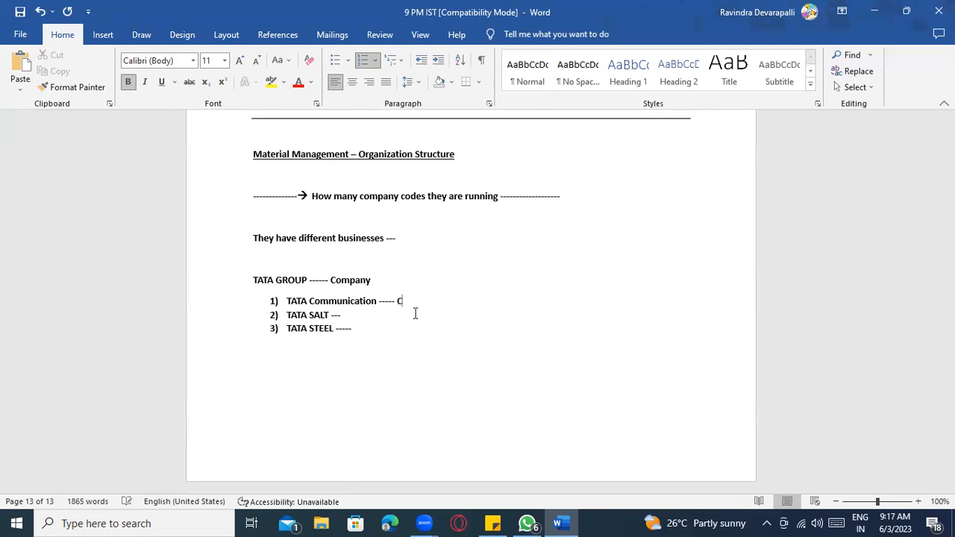
key("BackSpace")
key("BackSpace")
key("BackSpace")
key("BackSpace")
type("code")
key("BackSpace")
type("- 1")
- Add 'Company code 2' after TATA SALT and 'Company code' after TATA STEEL
left_click(396, 320)
type("Compar")
type("y code 2")
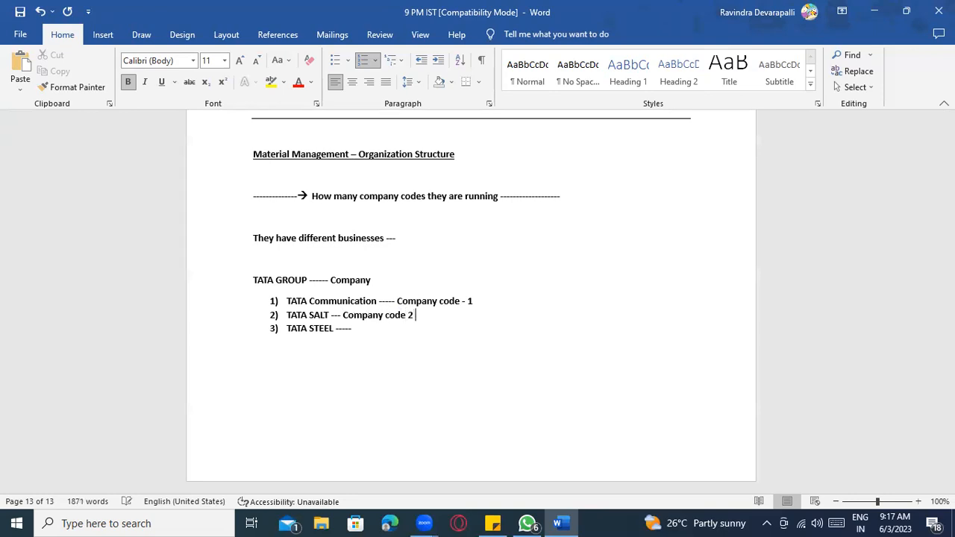
left_click(356, 332)
type("Company code")
- Complete item 3 as 'Company code 3' and add the arrow '------->' after code 1
left_click(373, 283)
left_click(336, 305)
left_click(335, 317)
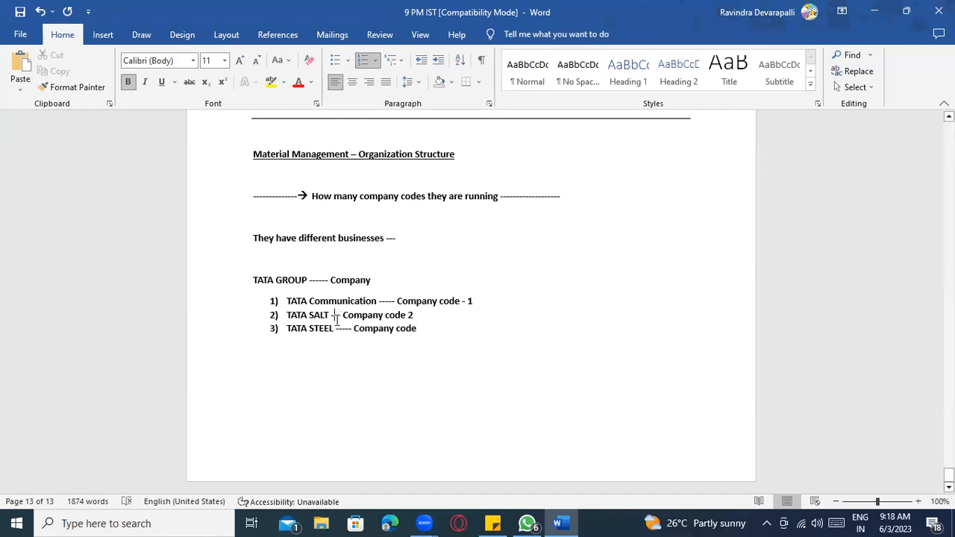
left_click(341, 329)
left_click(433, 330)
type("3")
left_click(511, 302)
type("-")
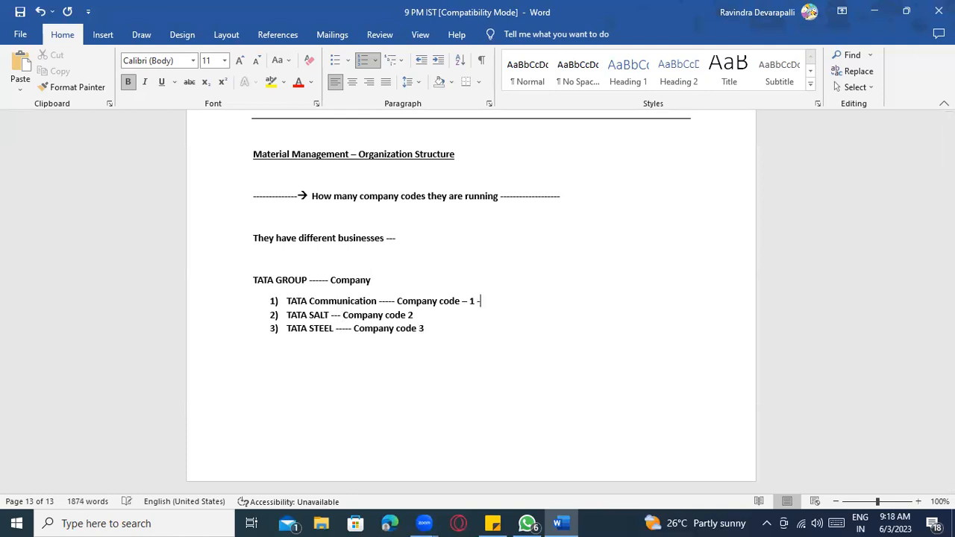
type("------>")
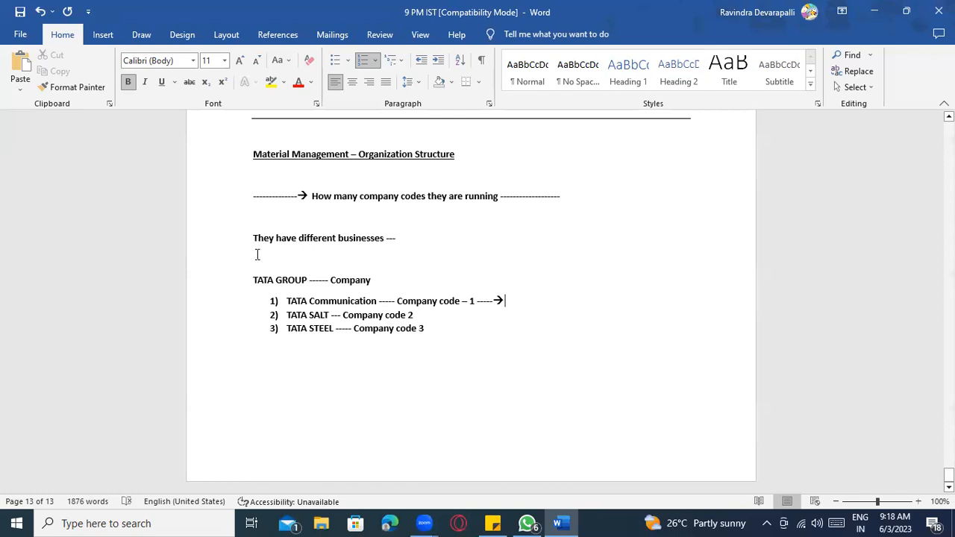
- End the list after Company code 3, moving onto a new page
scroll(363, 233, "up", 2)
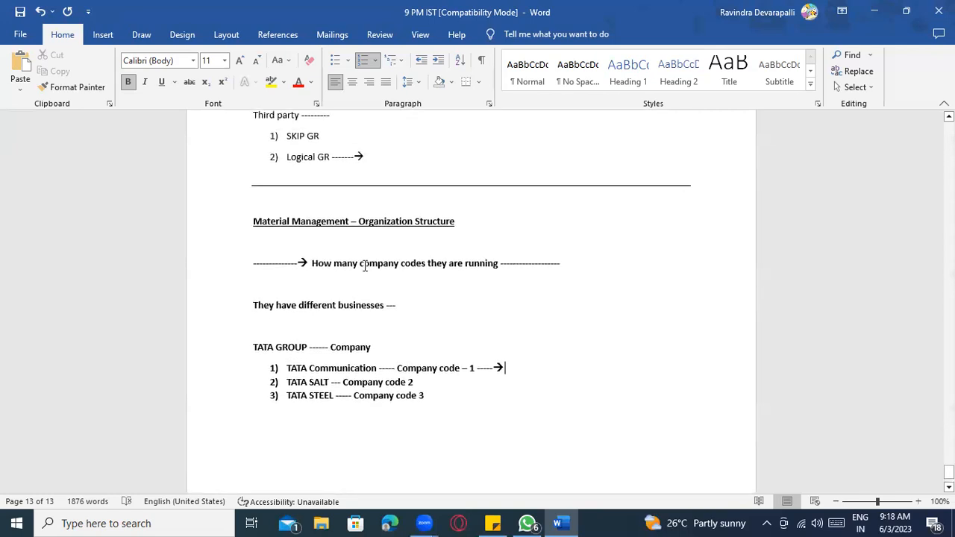
scroll(410, 414, "down", 2)
left_click(458, 342)
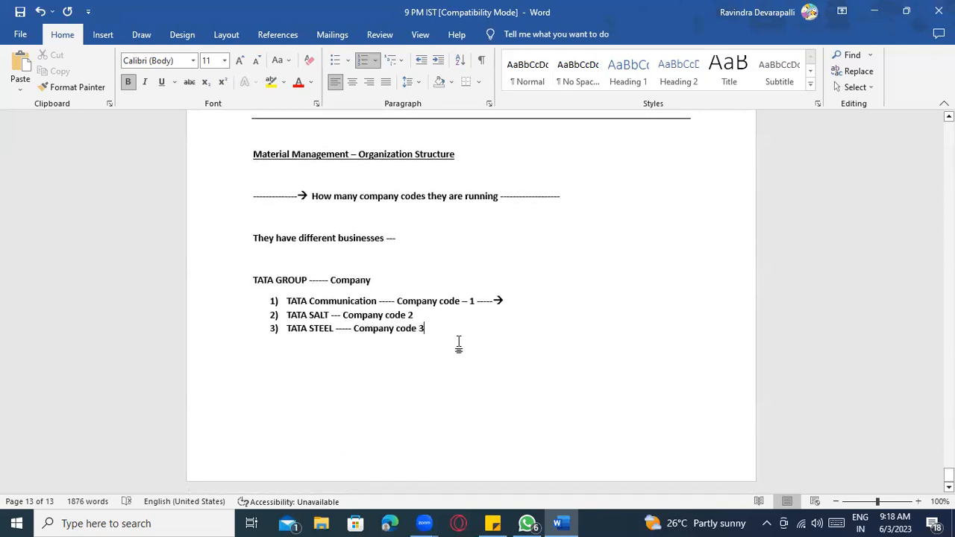
key("Return")
key("Return")
key("Return")
key("Return")
key("Return")
- Type the lines 'Company code' and 'Multiple plants ------' on the new page
scroll(469, 338, "down", 3)
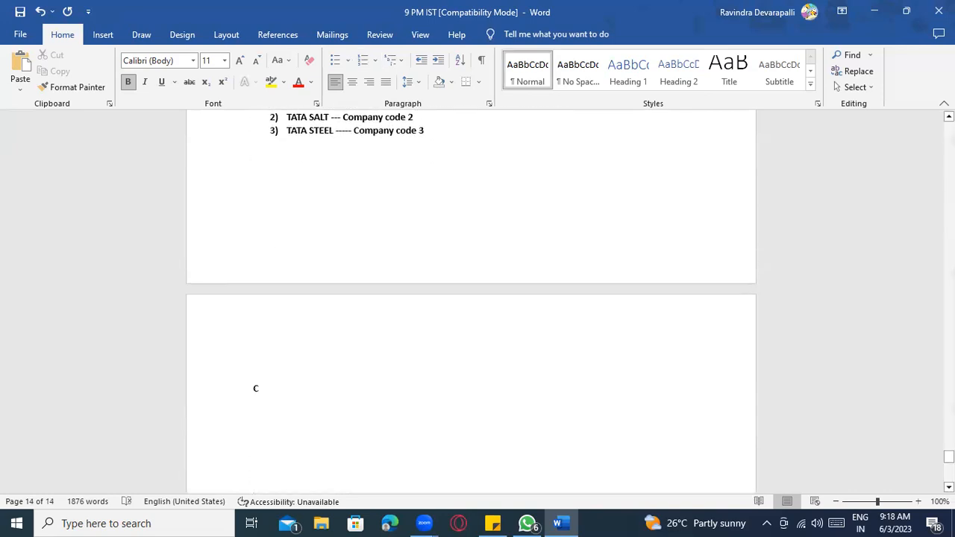
type("Commapn")
key("BackSpace")
key("BackSpace")
key("BackSpace")
key("BackSpace")
type("pany code")
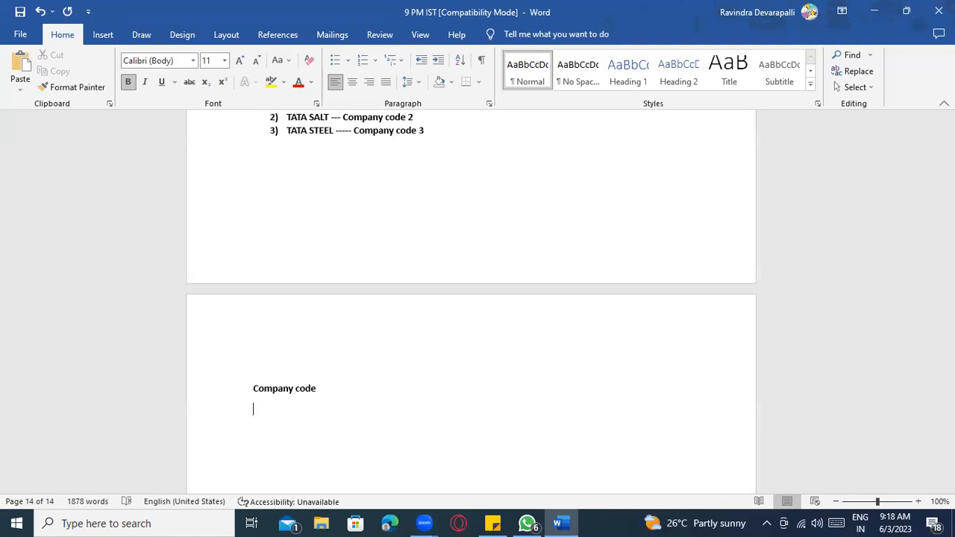
type("Multiple plants ------")
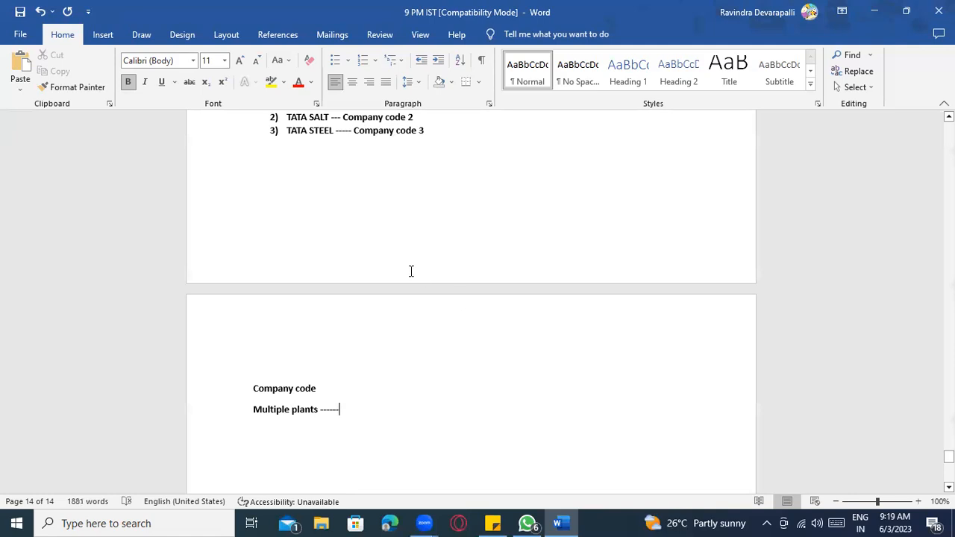
- Check the TATA Communication entry, then return to the end of the Multiple plants line
scroll(411, 268, "up", 3)
left_click(375, 170)
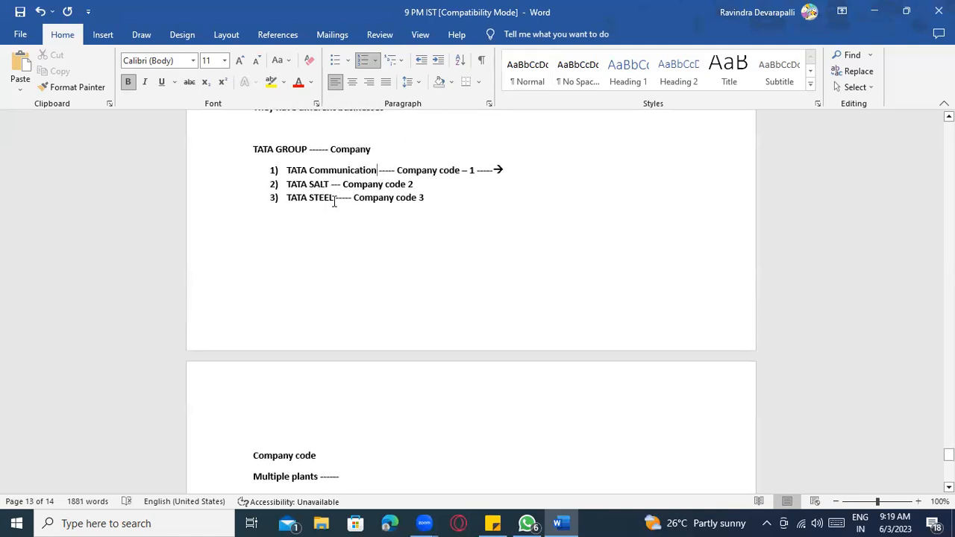
scroll(338, 377, "down", 1)
scroll(338, 378, "down", 1)
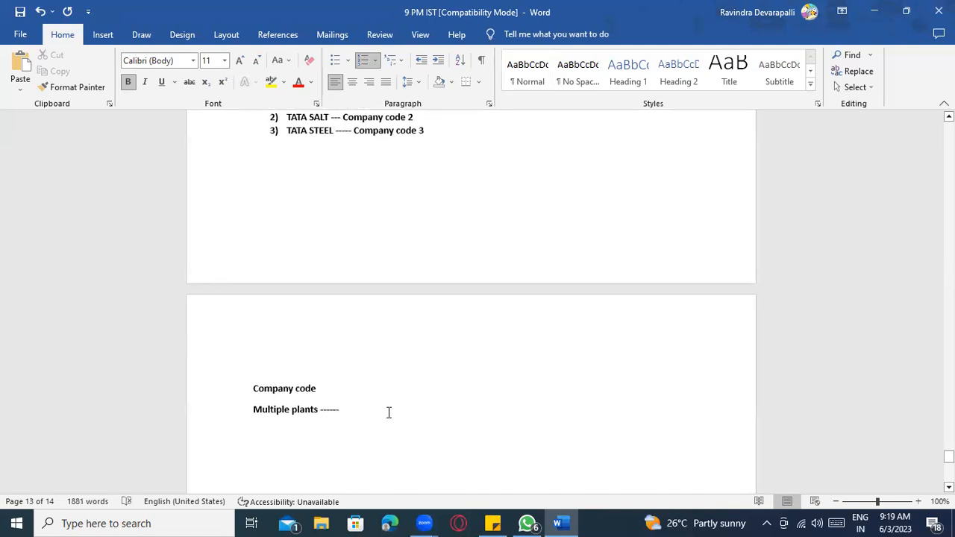
left_click(346, 411)
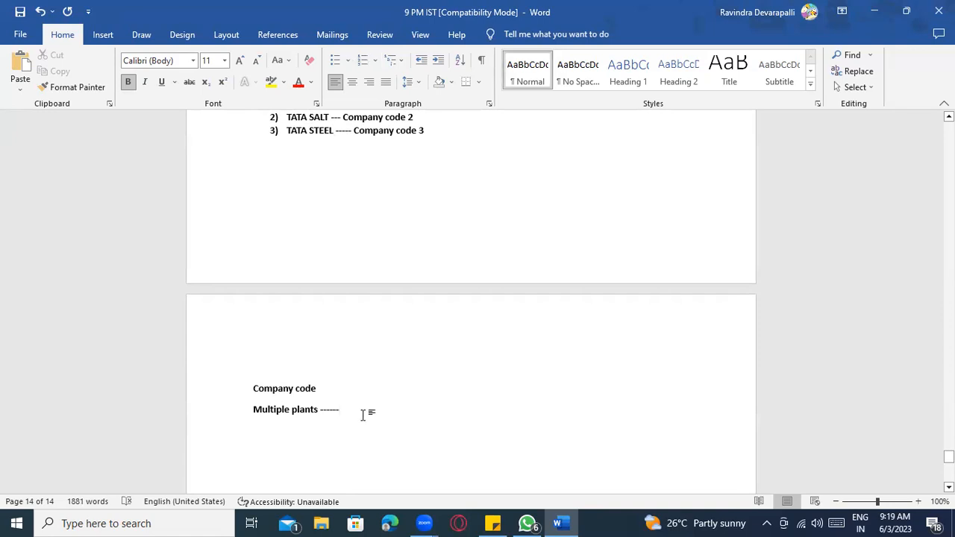
- Draw an oval from the Insert Shapes gallery below the Multiple plants line
left_click(141, 41)
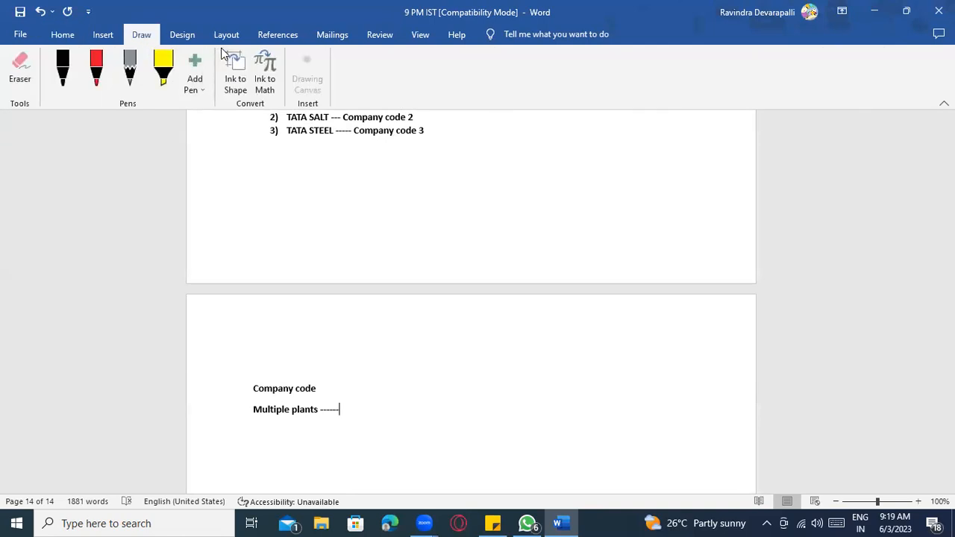
left_click(101, 36)
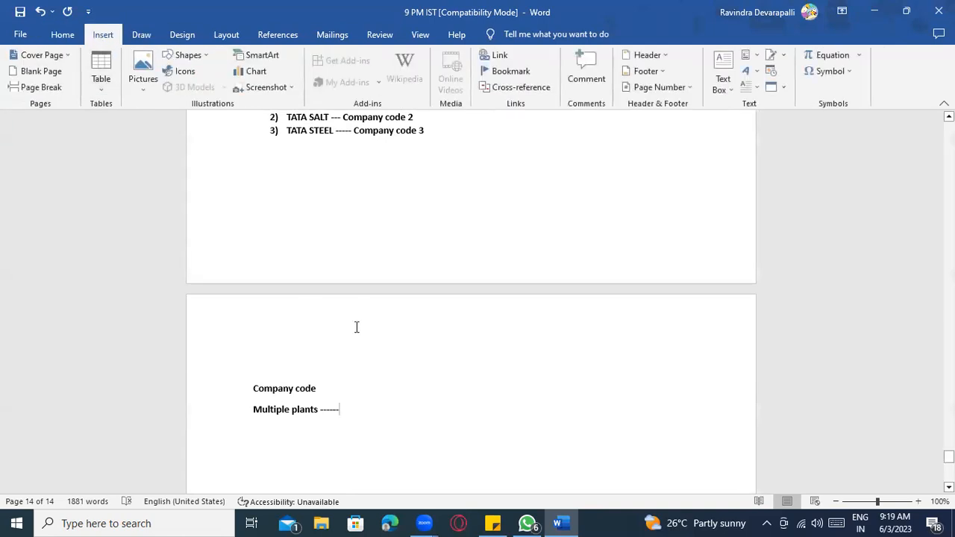
scroll(356, 327, "down", 2)
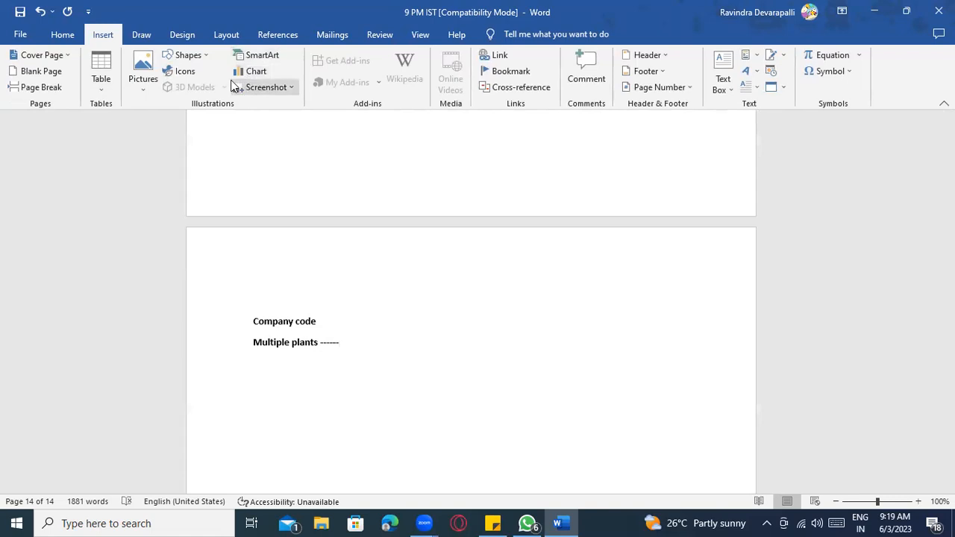
left_click(184, 56)
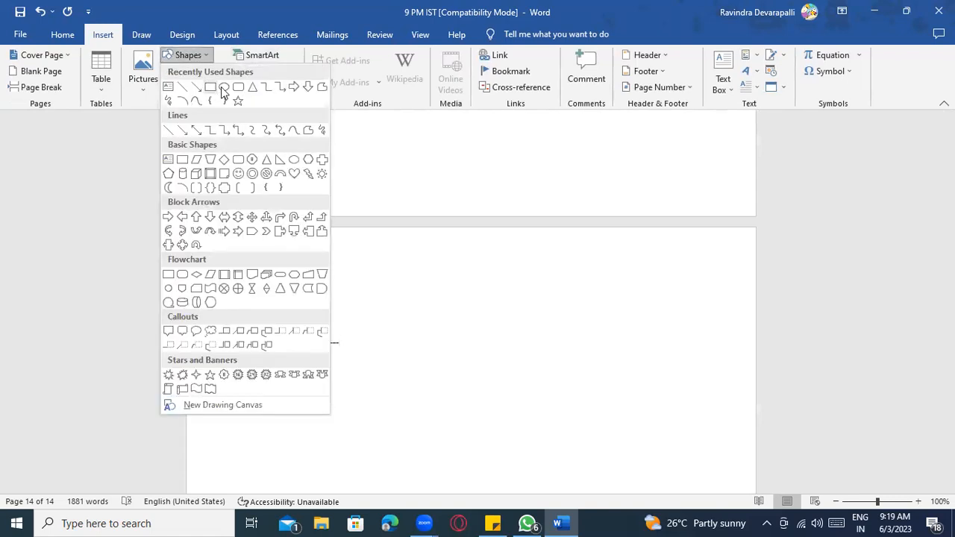
left_click(224, 86)
left_click_drag(374, 364, 476, 415)
- Add the label 'COMPANY CODE' inside the oval
right_click(414, 352)
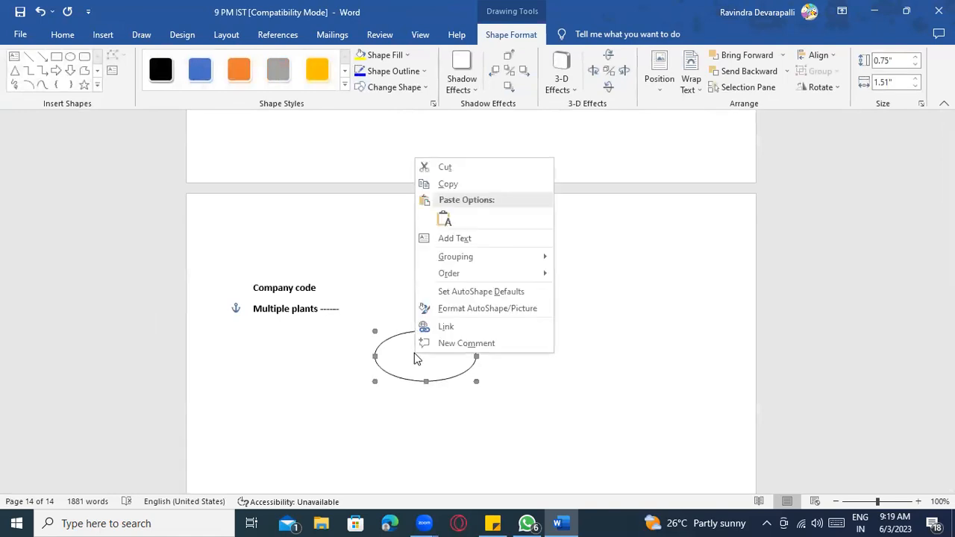
left_click(462, 237)
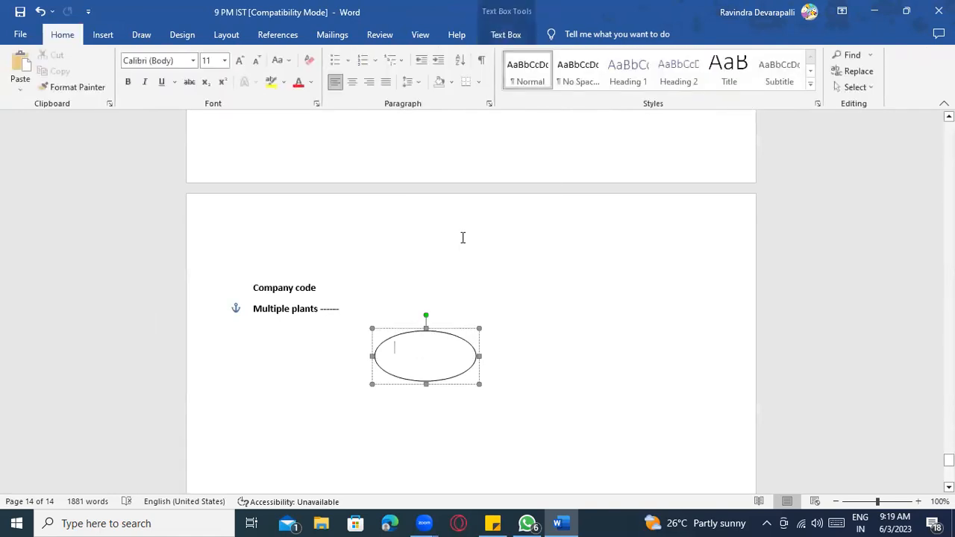
type("COMPNAY")
key("BackSpace")
key("BackSpace")
key("BackSpace")
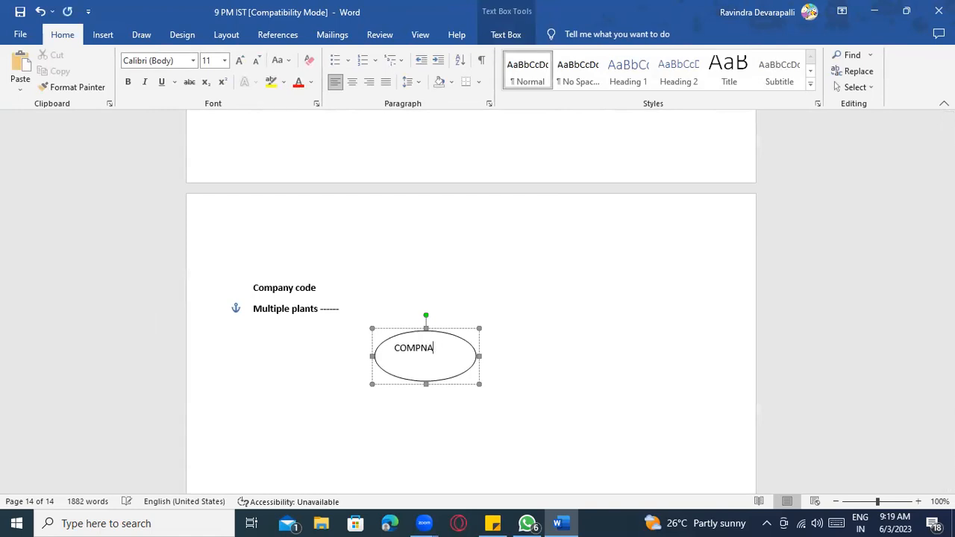
type("ANY CODE")
left_click(141, 35)
left_click(102, 35)
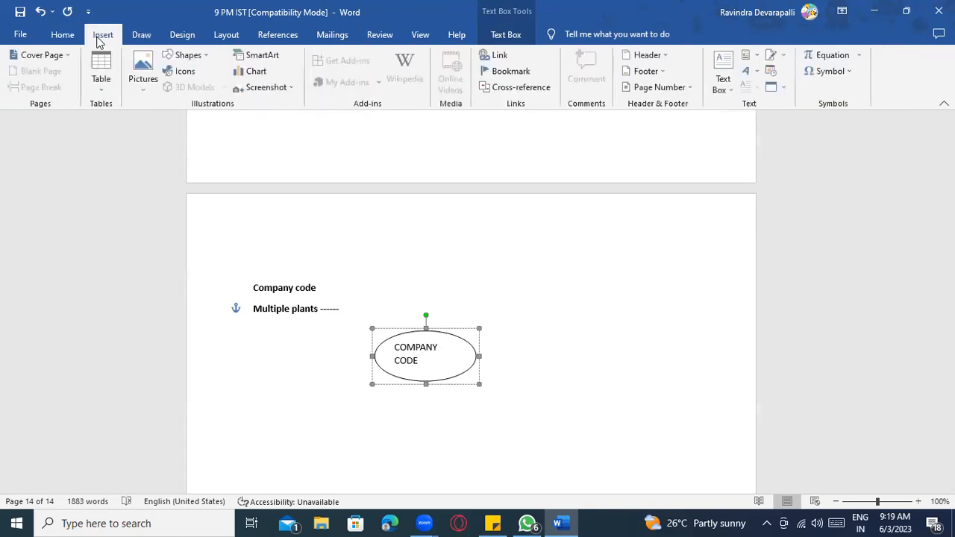
- Draw an elbow arrow down-left, a straight arrow down and an arrow right from the oval
left_click(179, 56)
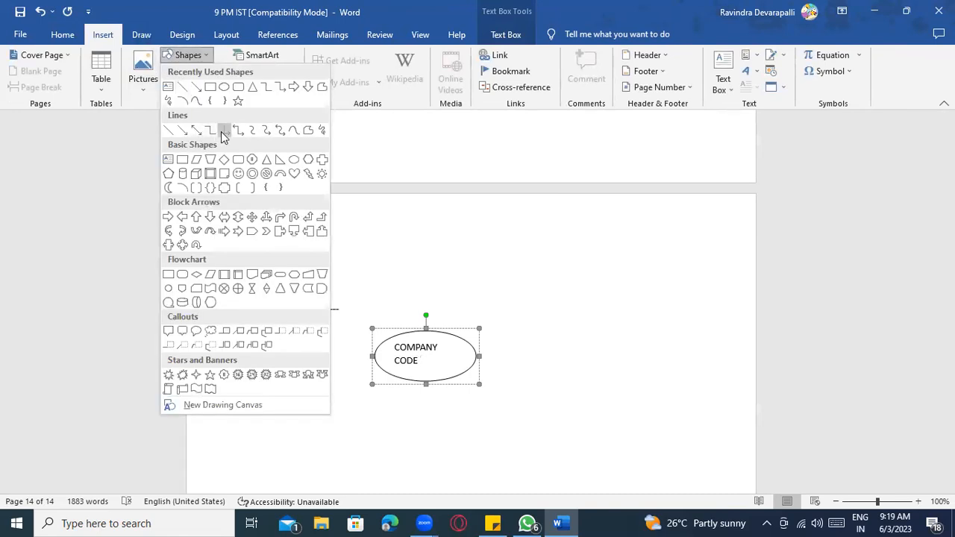
left_click(224, 130)
mouse_move(426, 382)
left_mouse_down()
mouse_move(422, 433)
mouse_move(258, 449)
left_mouse_up()
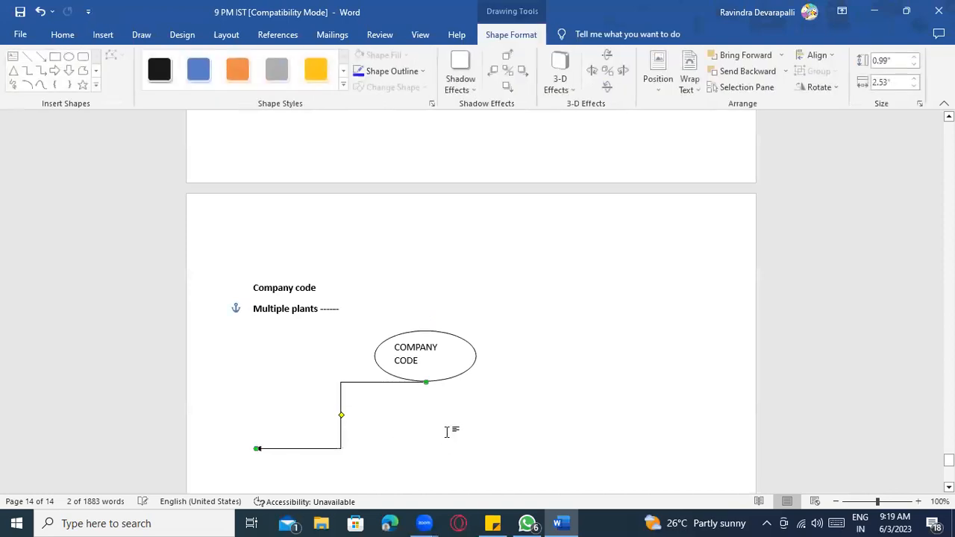
left_click(42, 57)
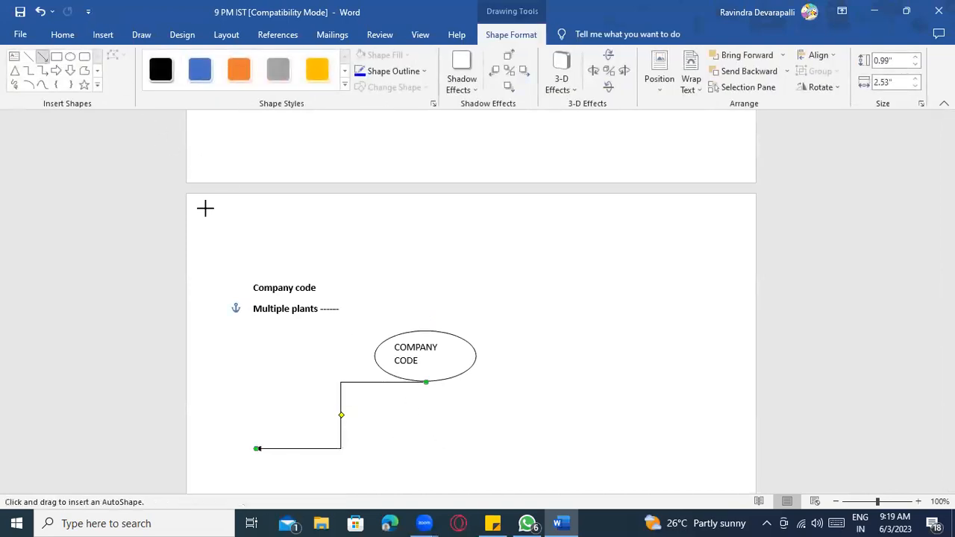
left_click_drag(425, 382, 425, 450)
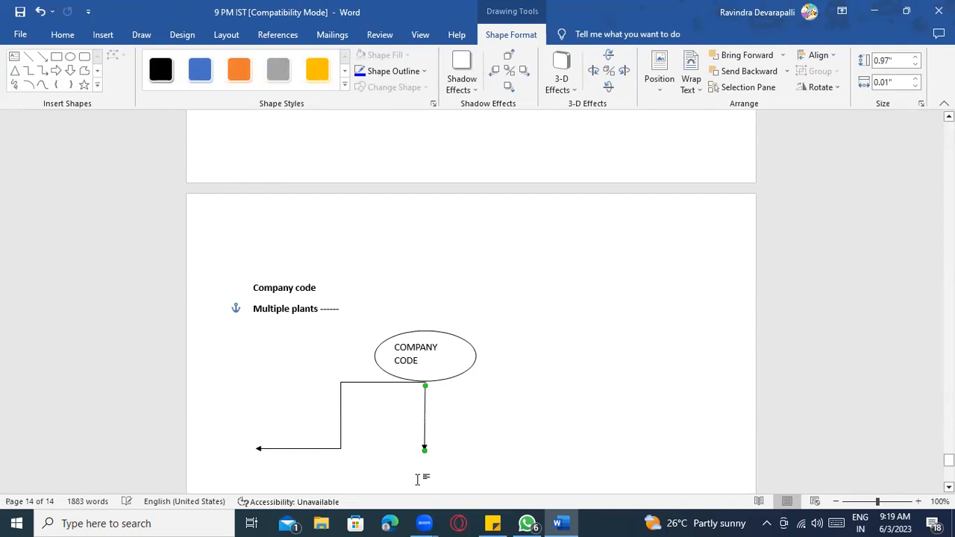
left_click(43, 56)
left_click_drag(426, 384, 547, 383)
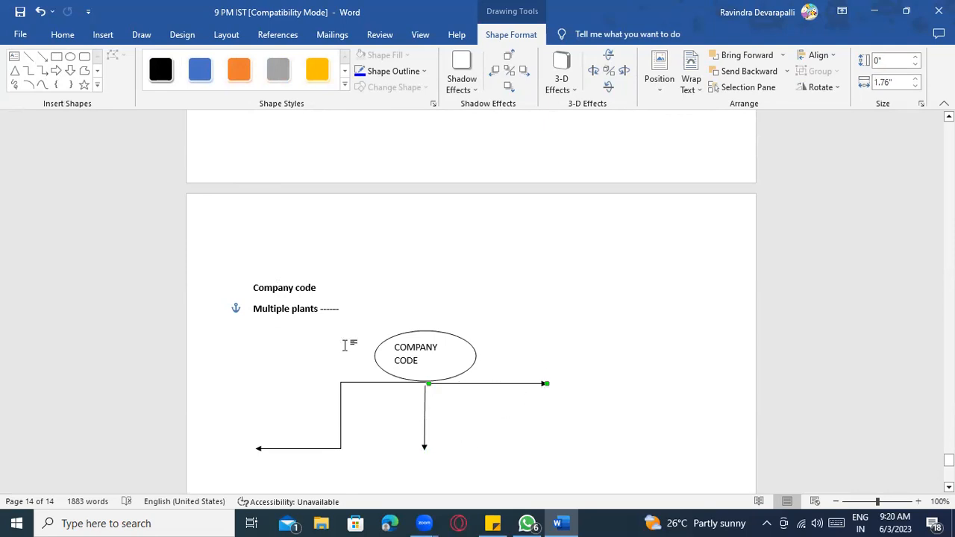
scroll(217, 358, "down", 1)
- Type 'Manufacturing plant' at the left arrow, 'Depo Plant' below the down arrow, 'Branch' at the right
left_click(260, 427)
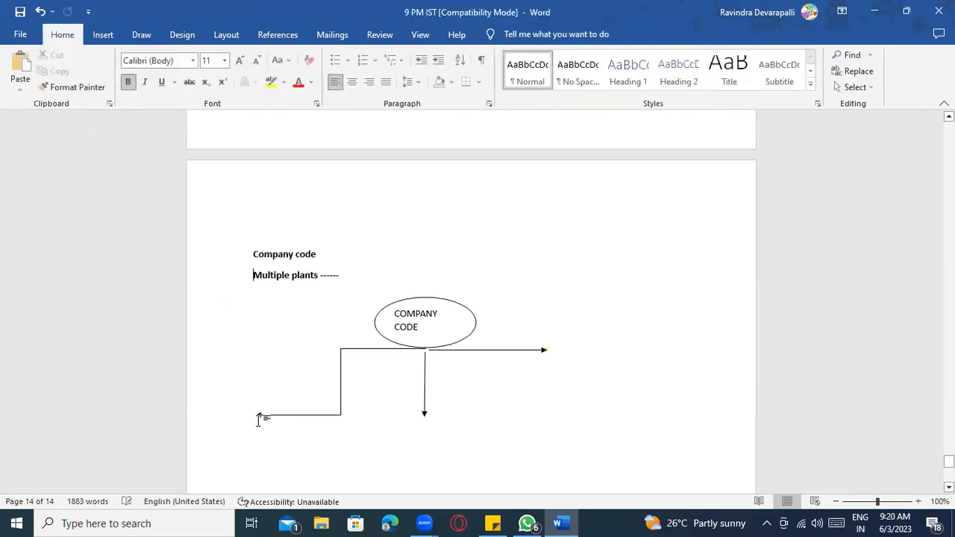
left_click(260, 431)
type("Manufacturing plant")
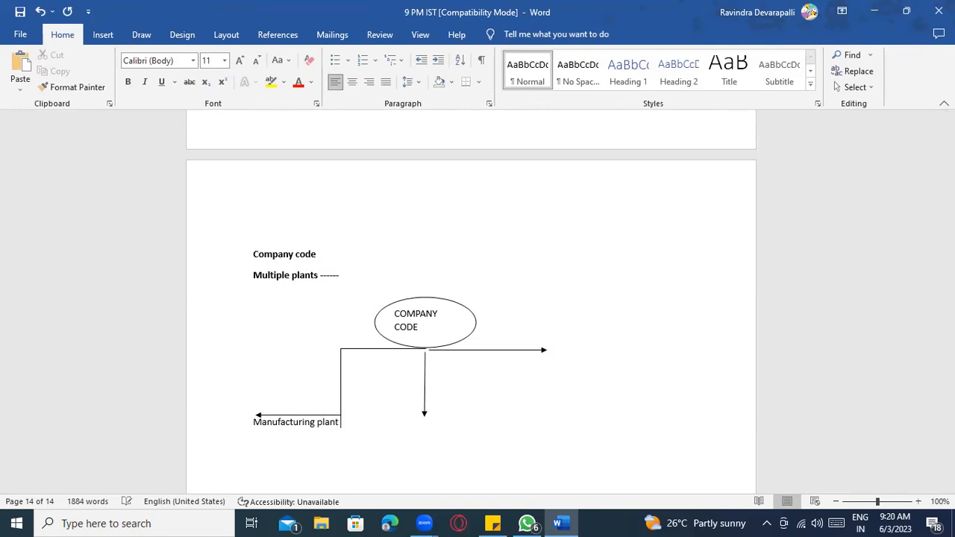
left_click(422, 422)
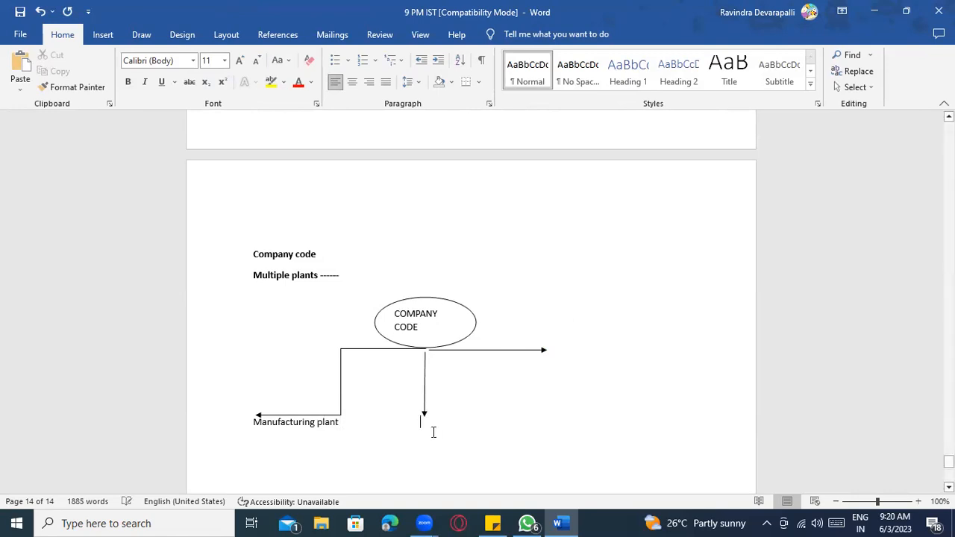
type("Depo ")
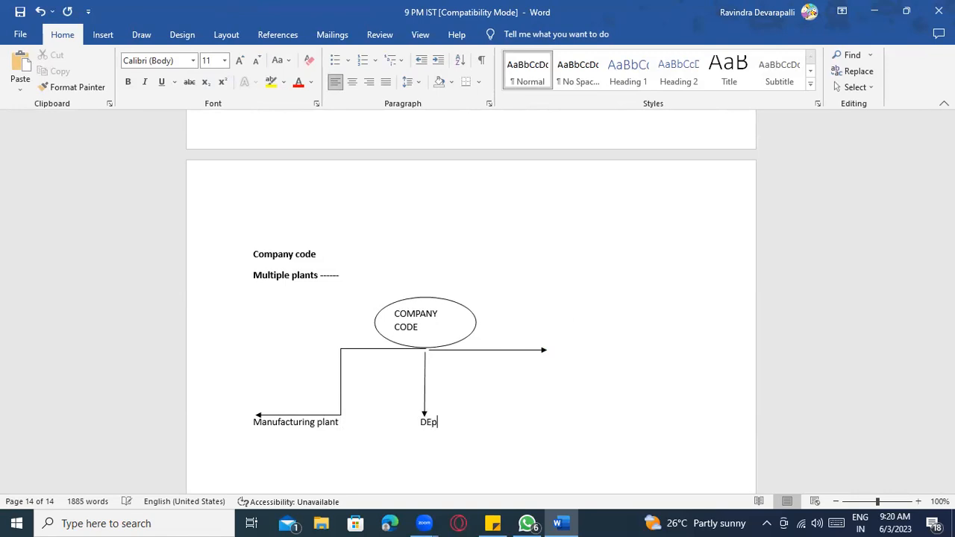
type("Plant")
left_click(558, 350)
double_click(564, 359)
type("Branch")
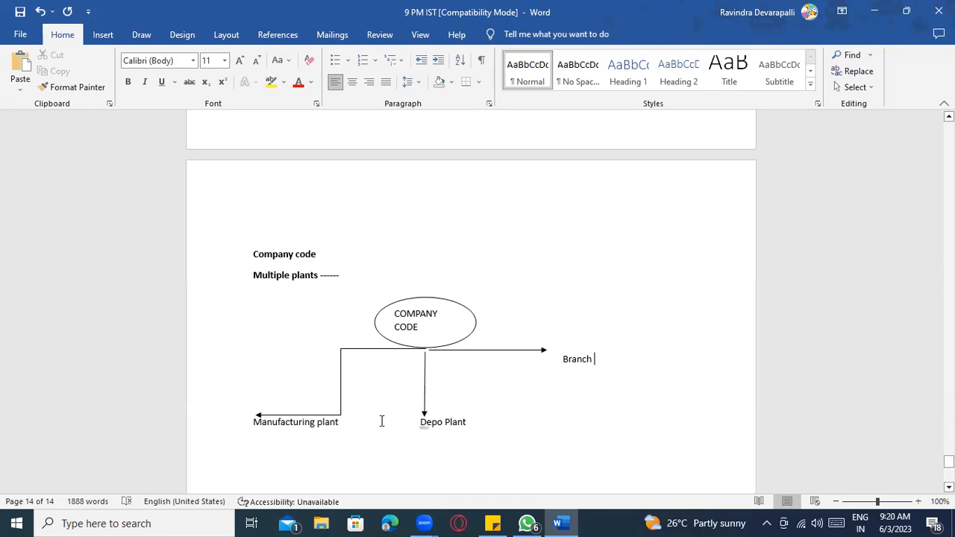
left_click(296, 421)
- Undo the arrows and labels, delete the oval, and start a new line after Multiple plants
left_click(393, 349)
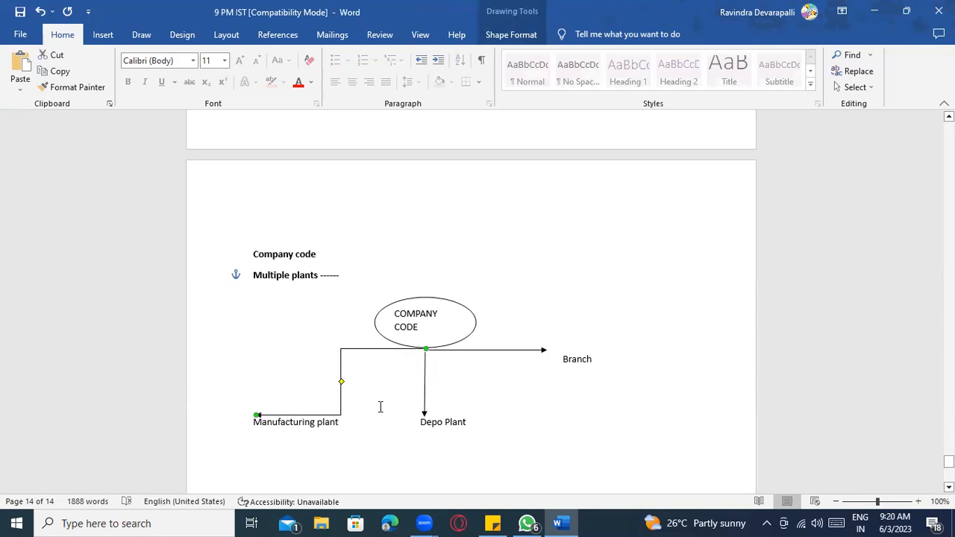
key("ctrl+z")
key("ctrl+z")
key("ctrl+z")
key("ctrl+z")
key("ctrl+z")
key("ctrl+z")
key("ctrl+z")
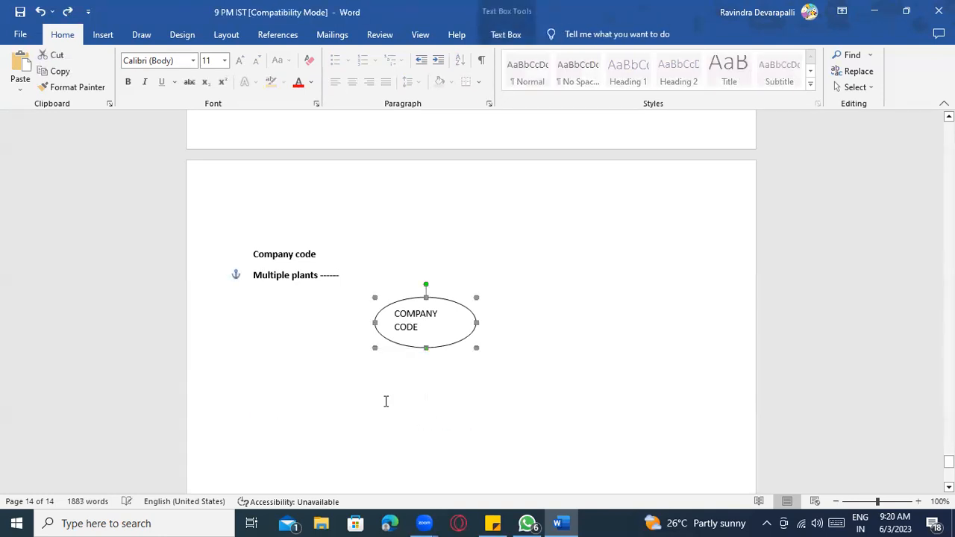
key("ctrl+z")
key("ctrl+z")
key("ctrl+z")
key("ctrl+z")
key("ctrl+z")
key("ctrl+z")
key("ctrl+z")
left_click(443, 300)
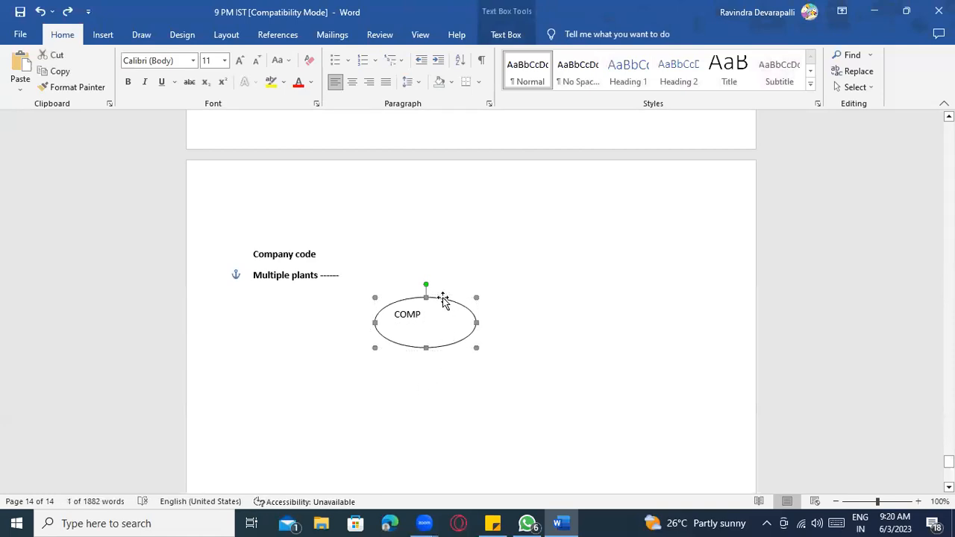
key("Delete")
left_click(334, 276)
key("Return")
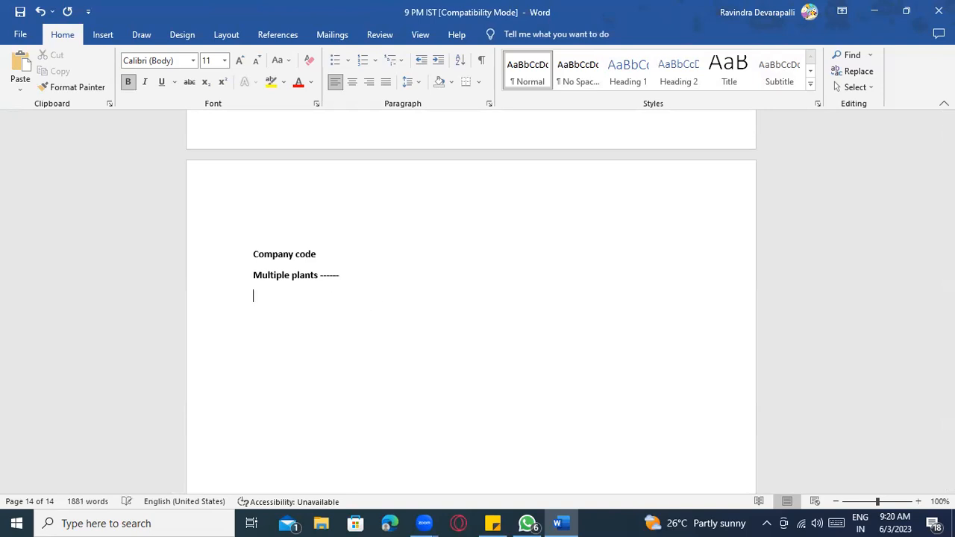
- Type 'Purchasing org ---------->' then '1) Central purchasing org --------------->Entire all plants'
type("Purchasing org ")
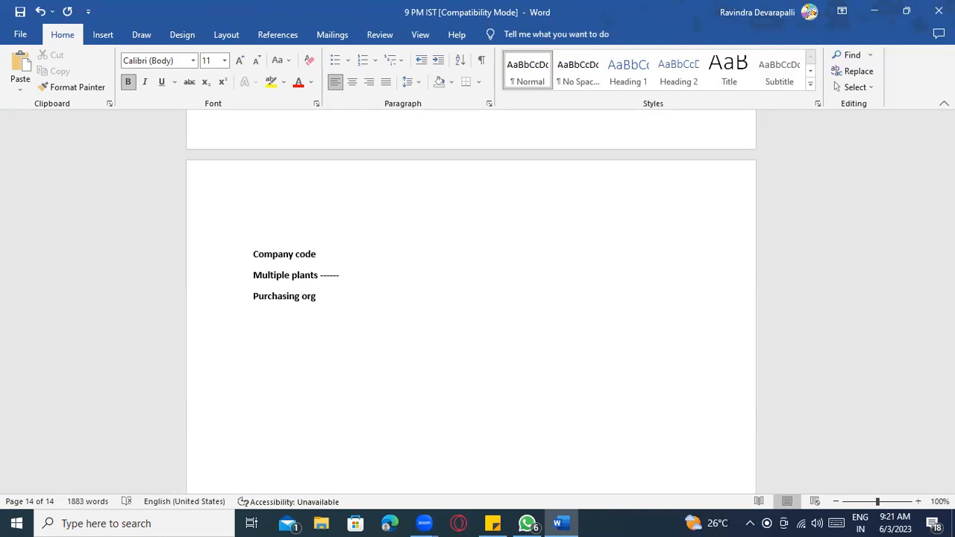
type("---------->")
type("1)")
type(" Centra")
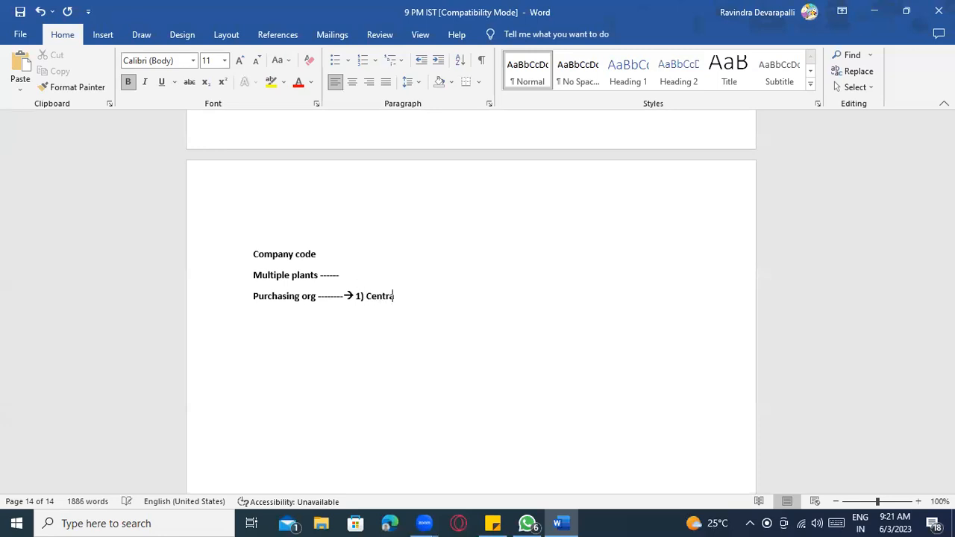
type("l purchasing org ")
type("-")
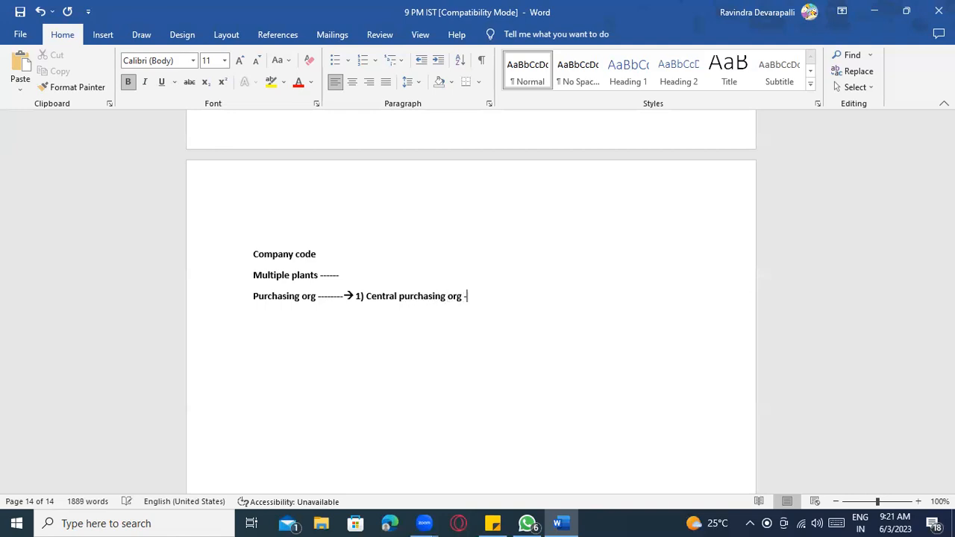
type("-------------->")
type("Entire")
type(" all plants")
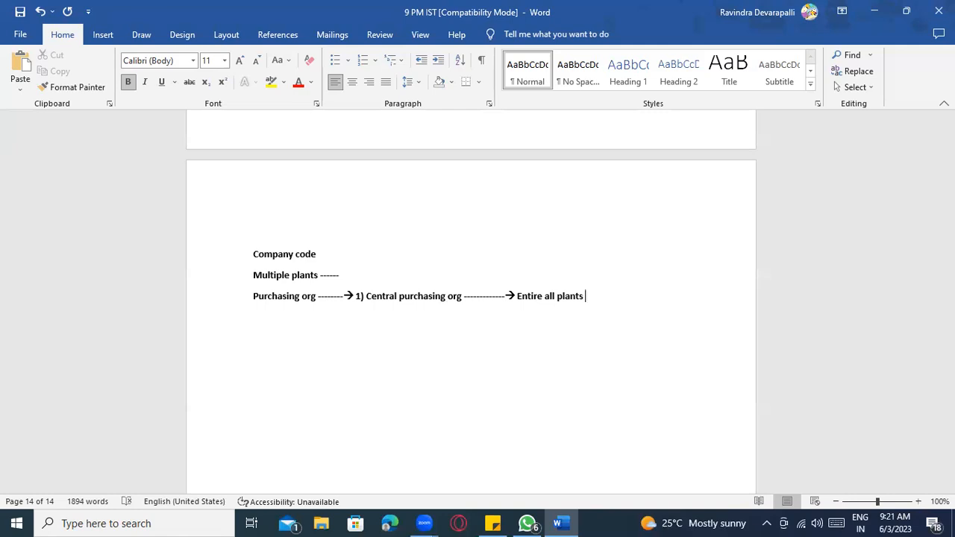
- Make Central purchasing numbered item 1 and add item 2, 'Individual plant level purchasing org'
left_click(356, 297)
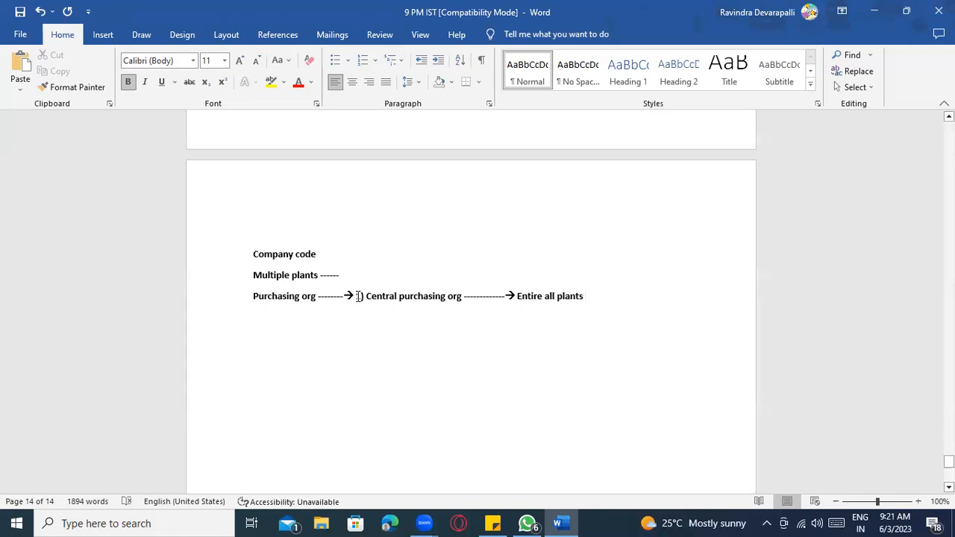
key("Return")
left_click(486, 320)
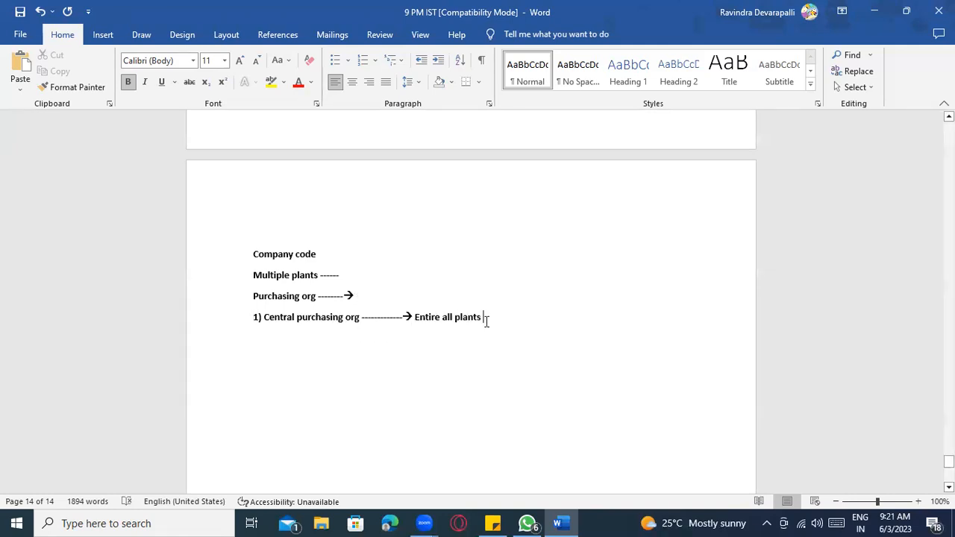
key("Return")
type("In")
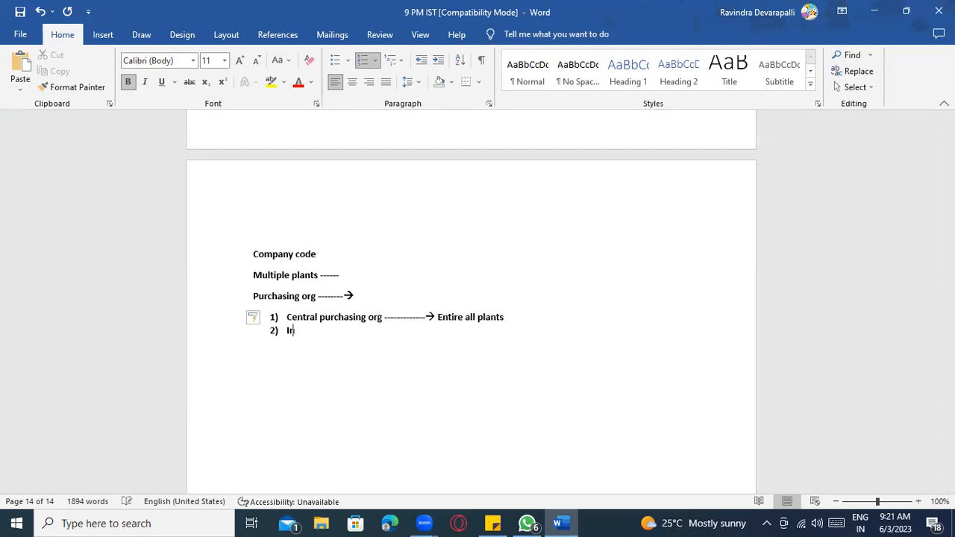
type("dividual plant level pur")
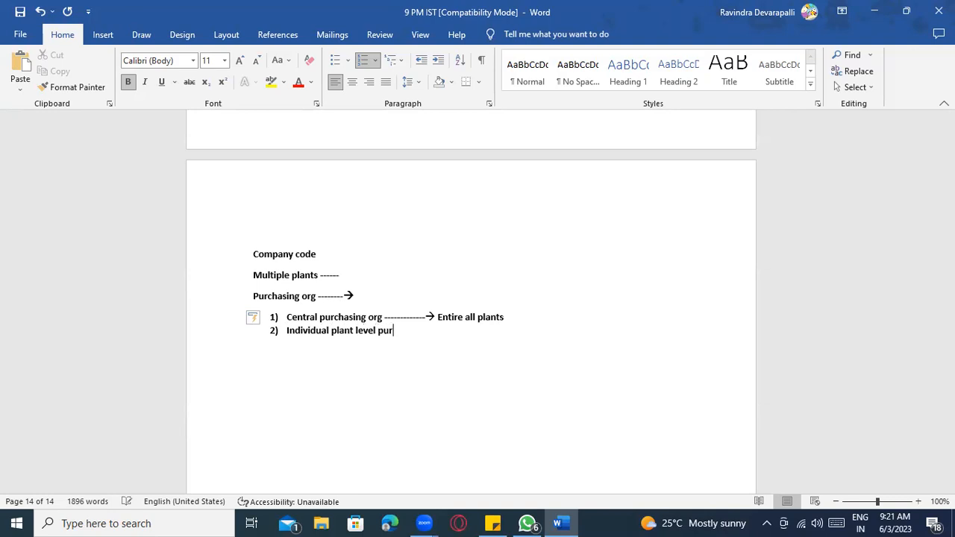
type("chasing ")
type("org -----")
type("> ")
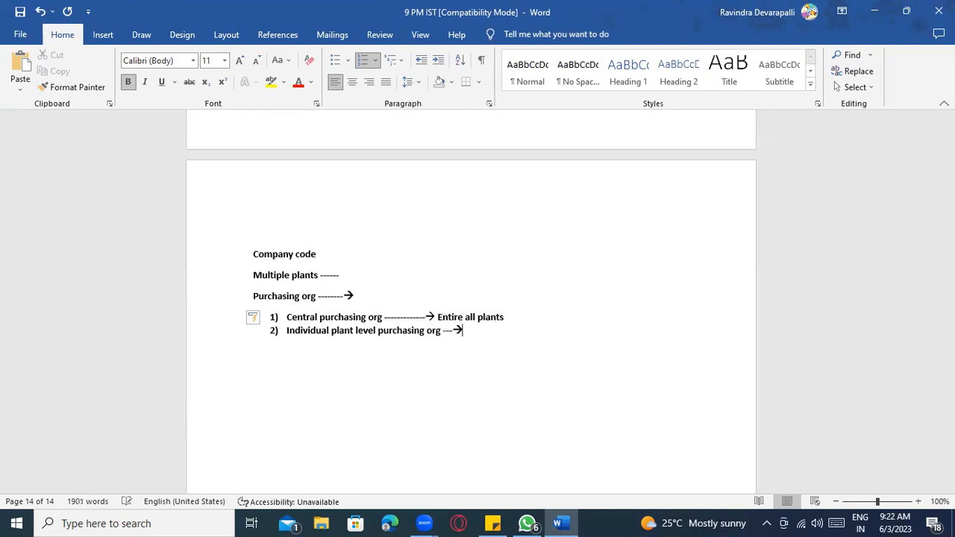
type("Only respective plant")
type(" ha")
key("BackSpace")
key("BackSpace")
type("whatever")
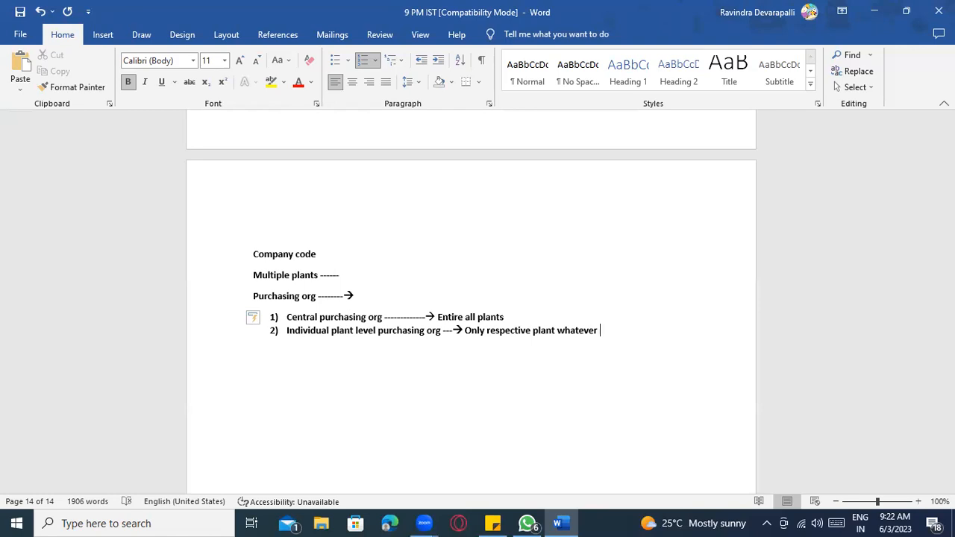
- Add item 3, 'Cross plant Purchasing org — same purchasing org can handle more than one plant'
key("Return")
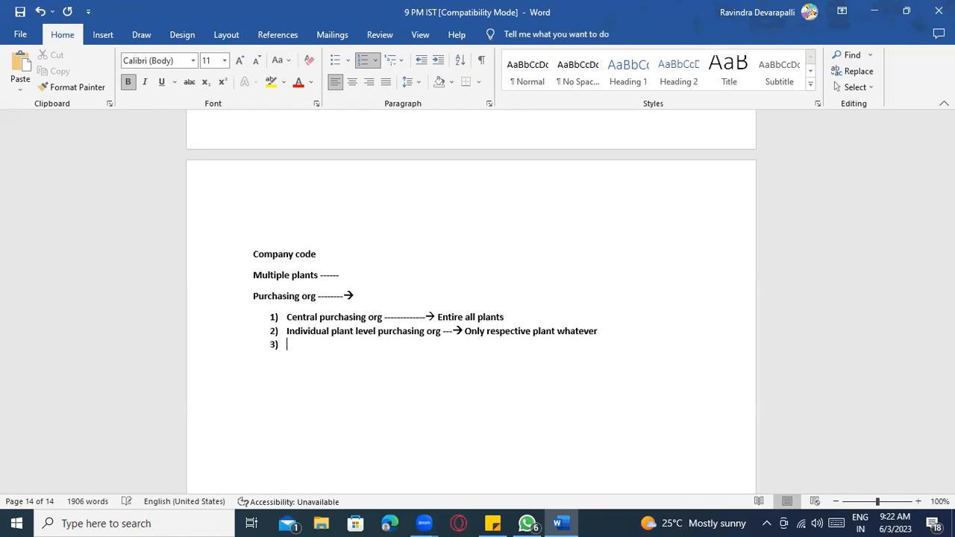
type("Cross plant -------Same purhcaisng")
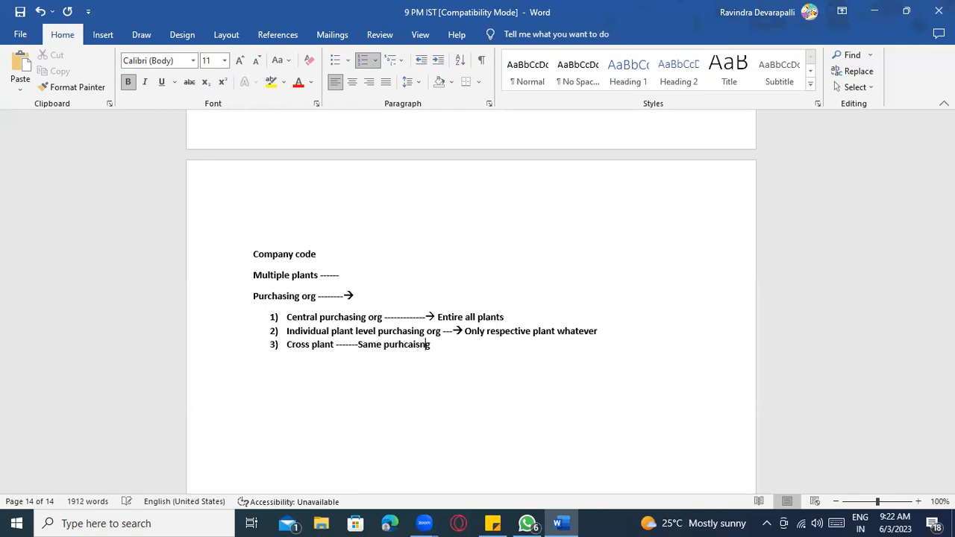
key("BackSpace")
key("BackSpace")
key("BackSpace")
key("BackSpace")
key("BackSpace")
type("sing org can be handle")
key("BackSpace")
key("BackSpace")
key("BackSpace")
type("dle more one")
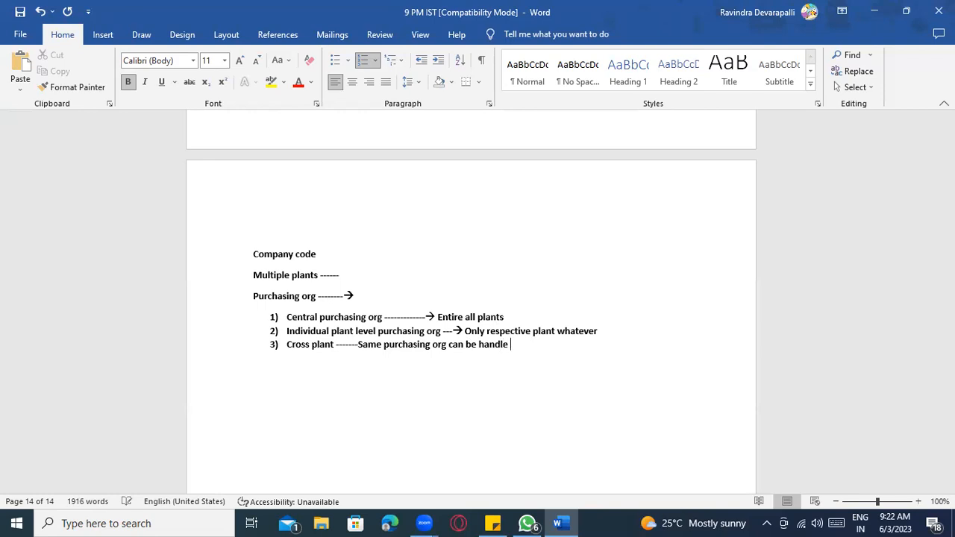
key("BackSpace")
key("BackSpace")
key("BackSpace")
key("BackSpace")
type("than one plant")
left_click(336, 346)
type("purcha")
key("BackSpace")
key("BackSpace")
key("BackSpace")
key("BackSpace")
key("BackSpace")
key("BackSpace")
key("BackSpace")
type("Purchasing org")
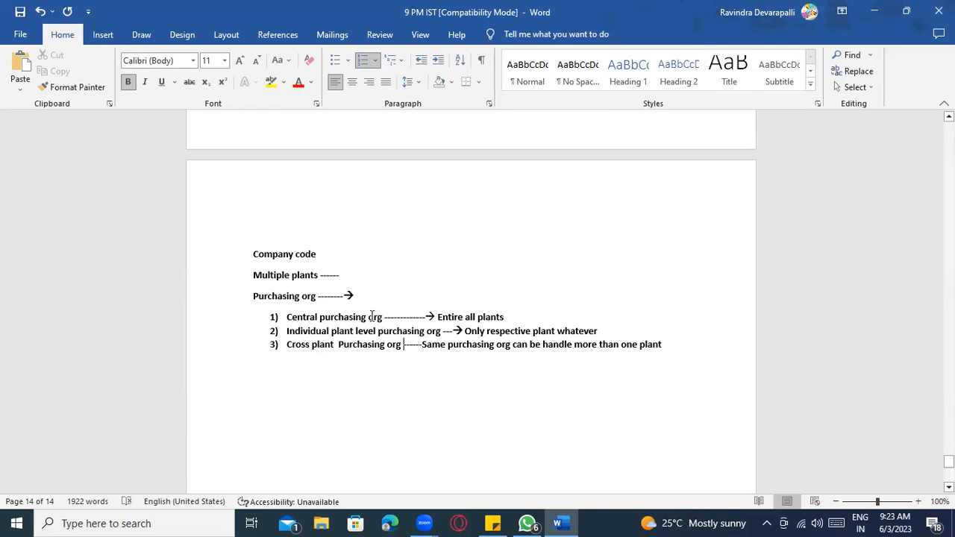
- Accept Word's fixes in item 3: remove the double space before Purchasing and change handle to handling
left_click(362, 296)
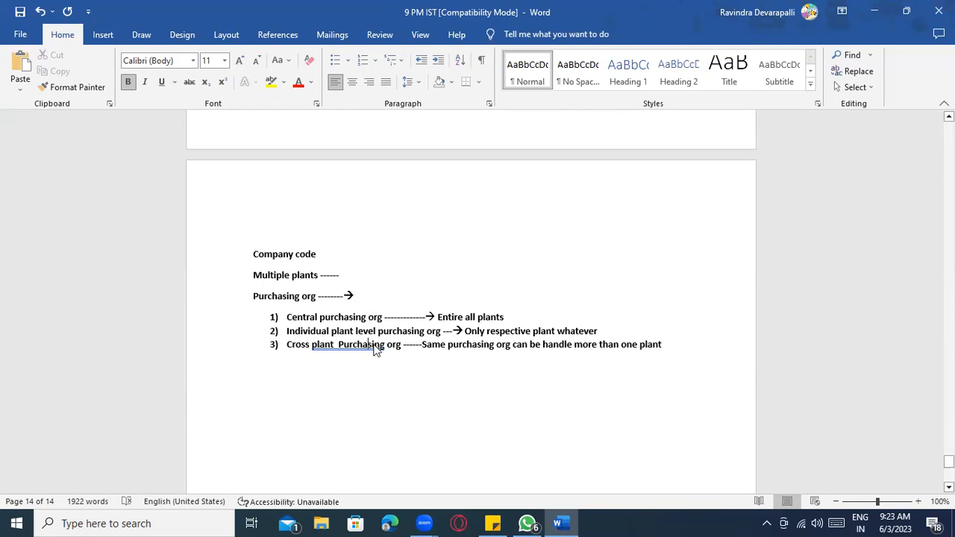
right_click(377, 349)
left_click(336, 133)
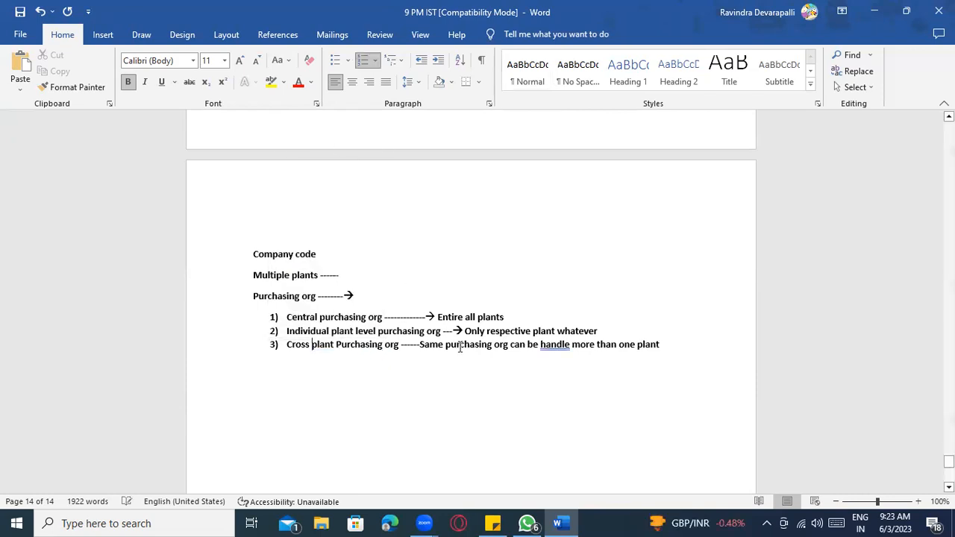
right_click(556, 347)
left_click(522, 133)
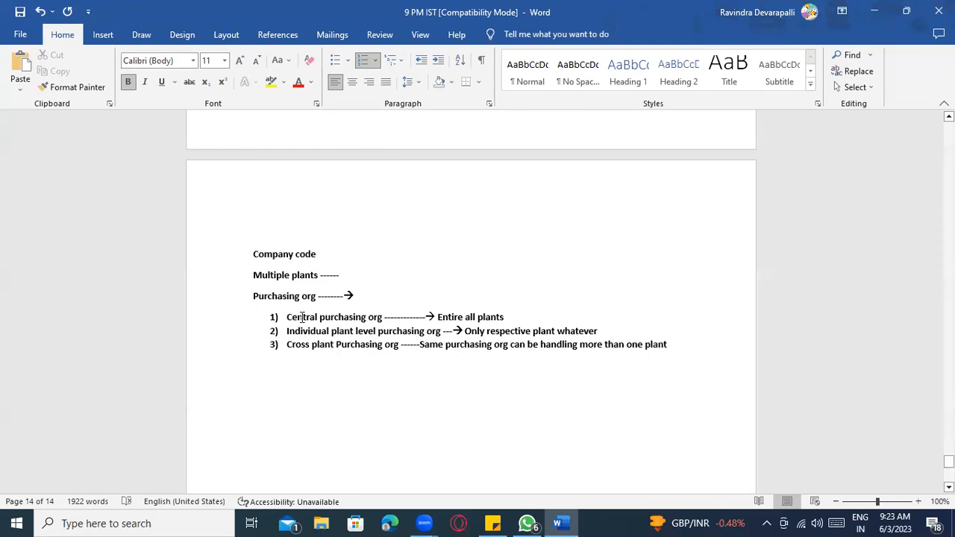
left_click(516, 320)
left_click(620, 337)
- Below the list, type 'Purchasing group ---- 1 or multiple peoples who will handle the particular procurement process'
left_click(327, 256)
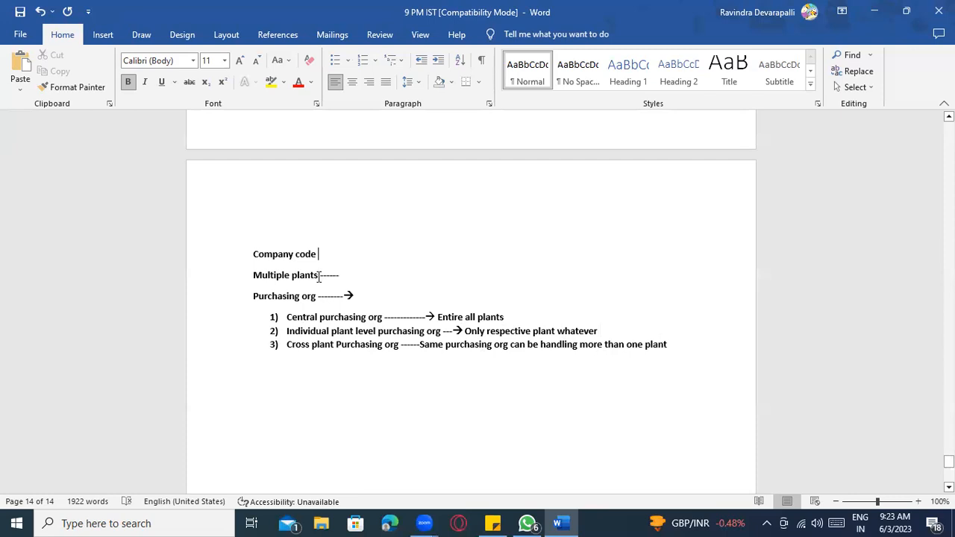
left_click(700, 343)
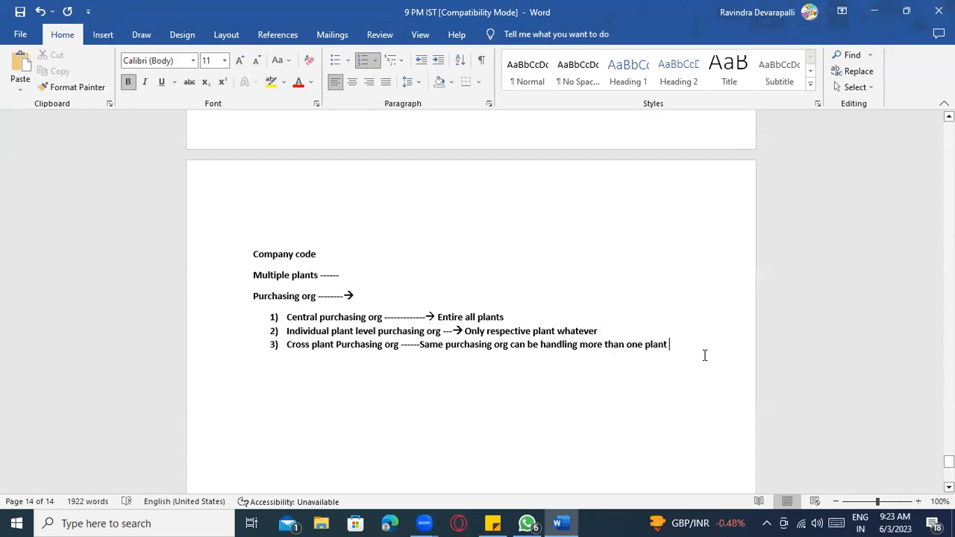
key("Return")
key("Return")
key("Return")
type("Purchasing group --")
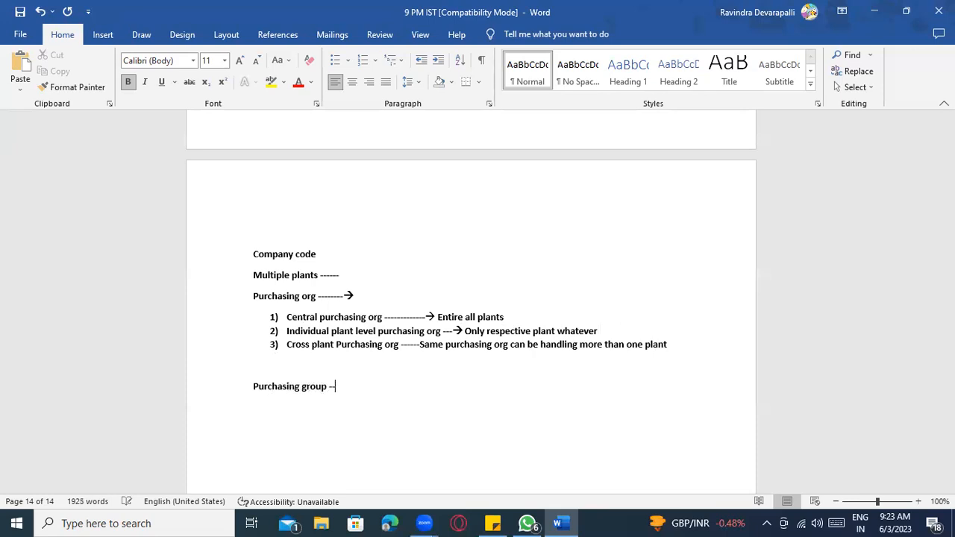
type("-- 1 or multo")
key("BackSpace")
type("iple peoples")
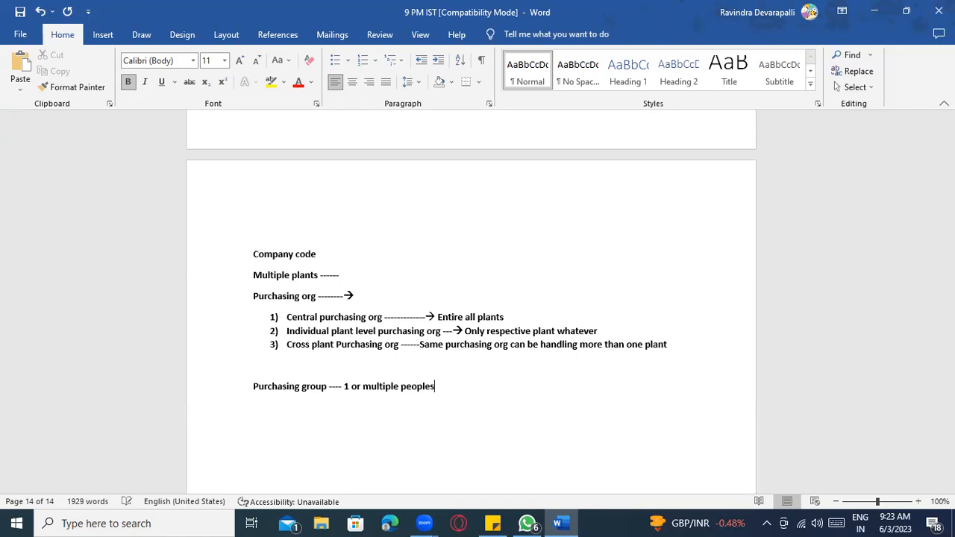
type(" who will handle the ")
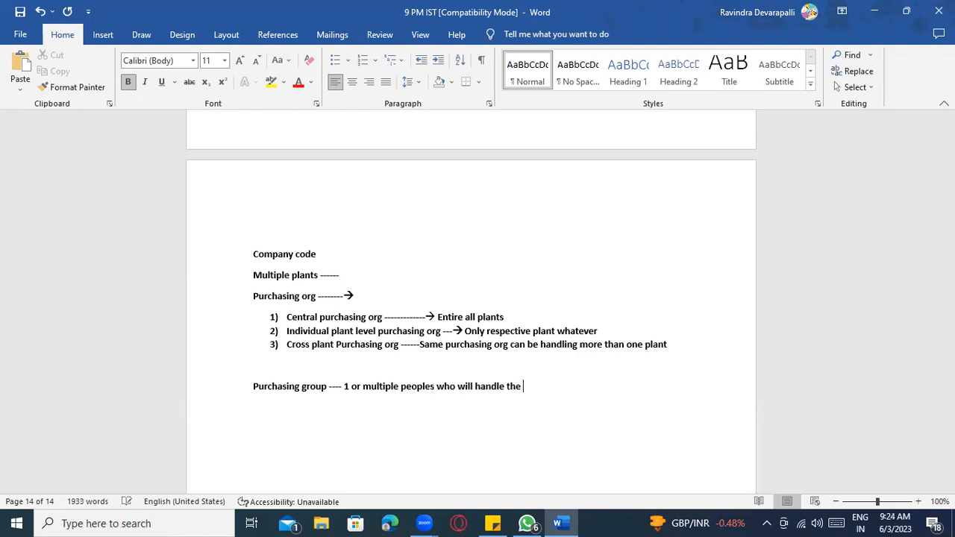
type("particular procur")
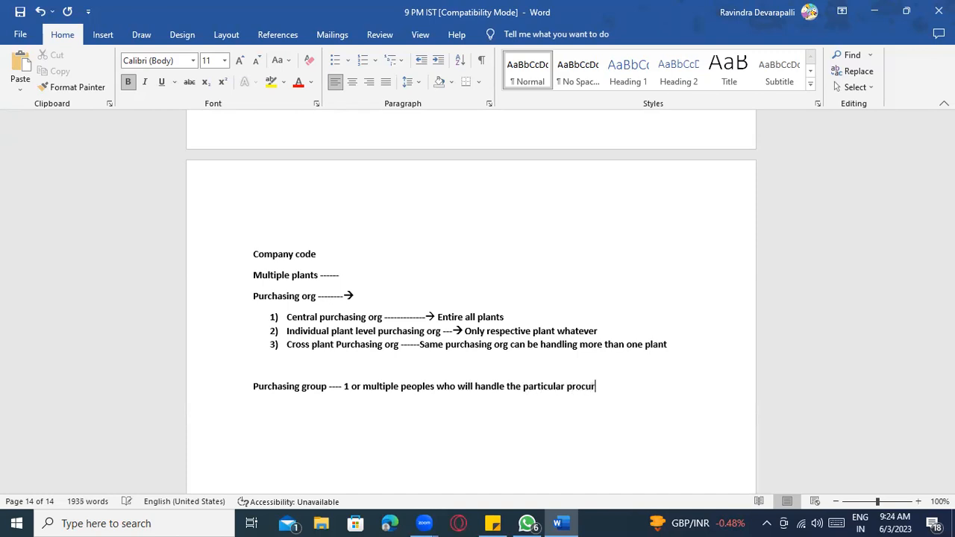
type("ement process")
- Add three lines below the definition: IZOD, ARROW and US POLO
type("IZOD")
key("Return")
type("ARROW")
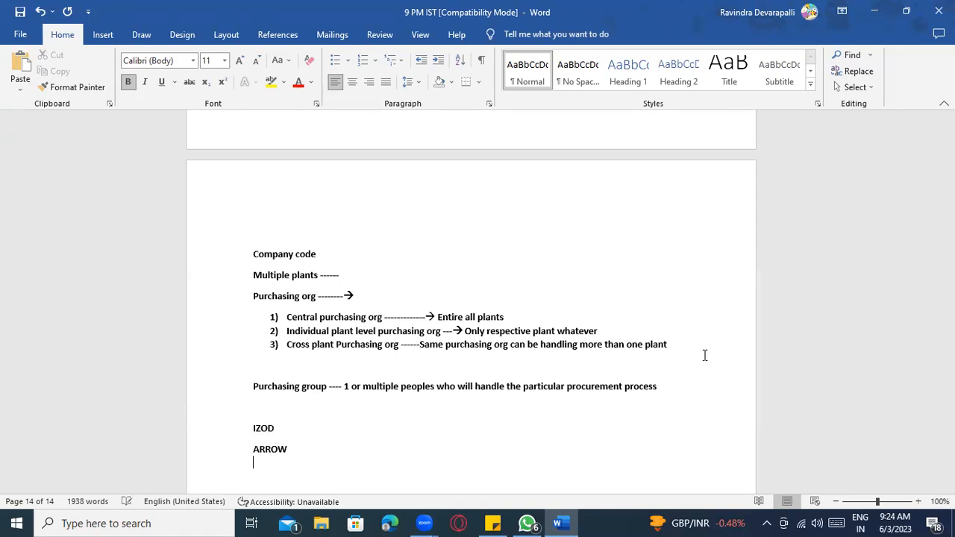
scroll(701, 343, "down", 3)
key("Return")
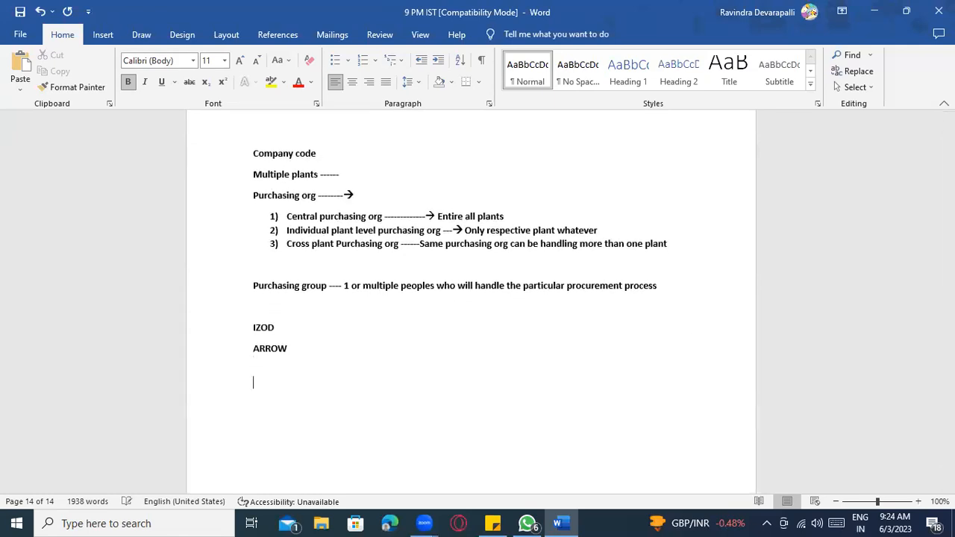
type("US POLO")
- Append dashes and a buyer's name to each of the IZOD, ARROW and US POLO lines
left_click(307, 329)
type("--------")
type("Rajendra")
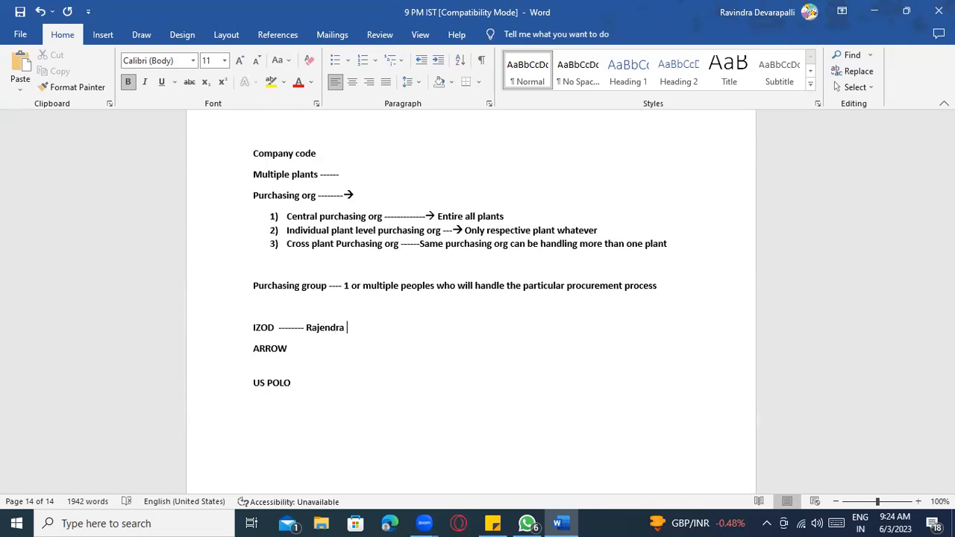
left_click(306, 358)
left_click(308, 350)
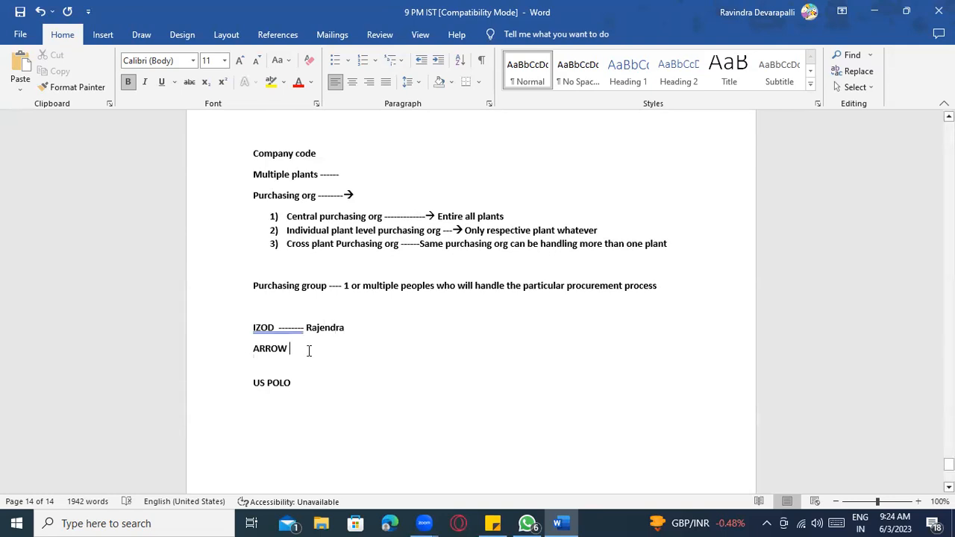
type("--------")
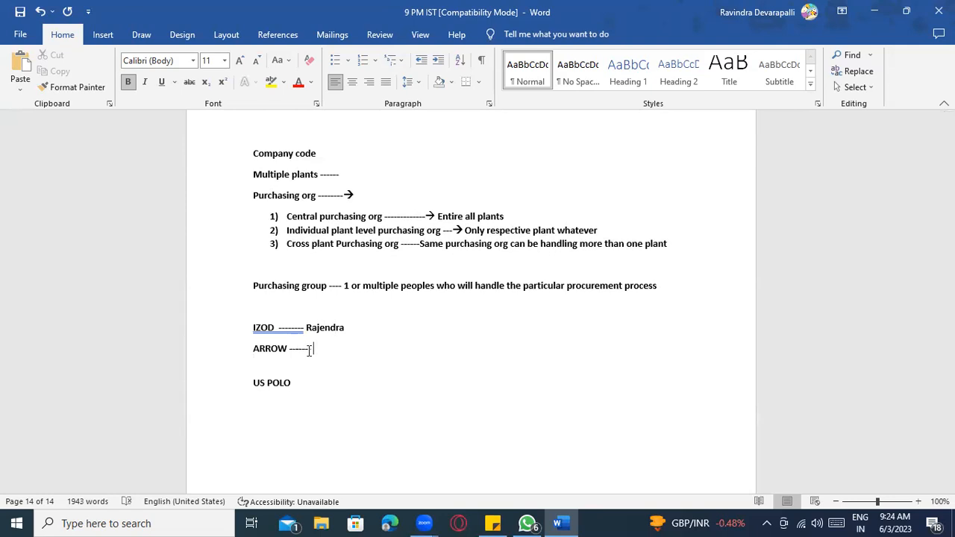
type(" Kiran")
left_click(315, 382)
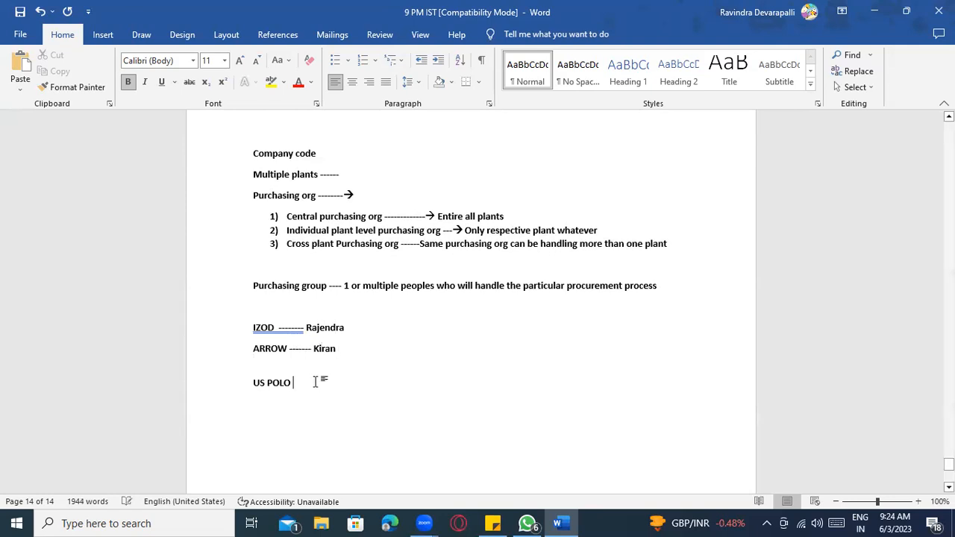
type("------- Usha")
left_click_drag(342, 379, 338, 378)
- Add 'or group people' on the IZOD line and accept Word's suggested correction for its dashes
left_click(348, 328)
type("or group")
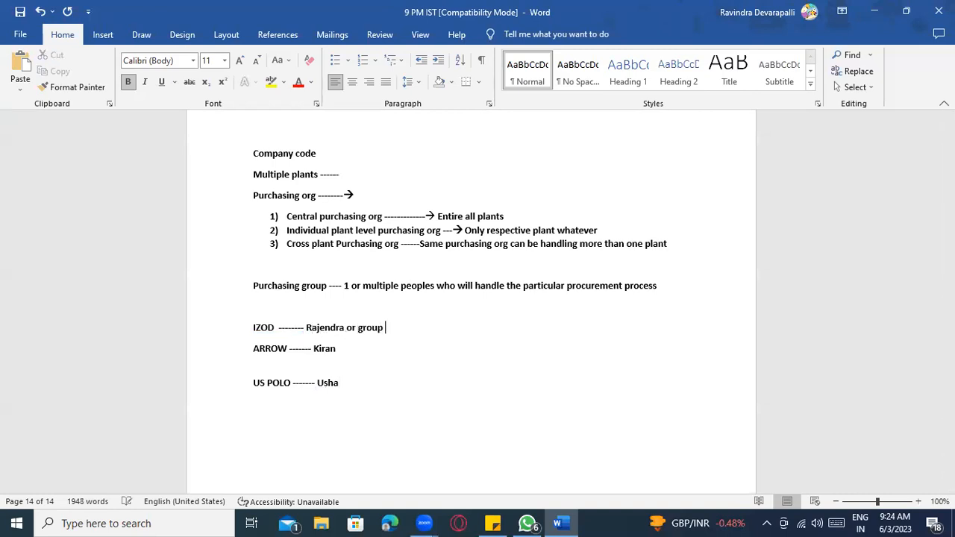
type("people")
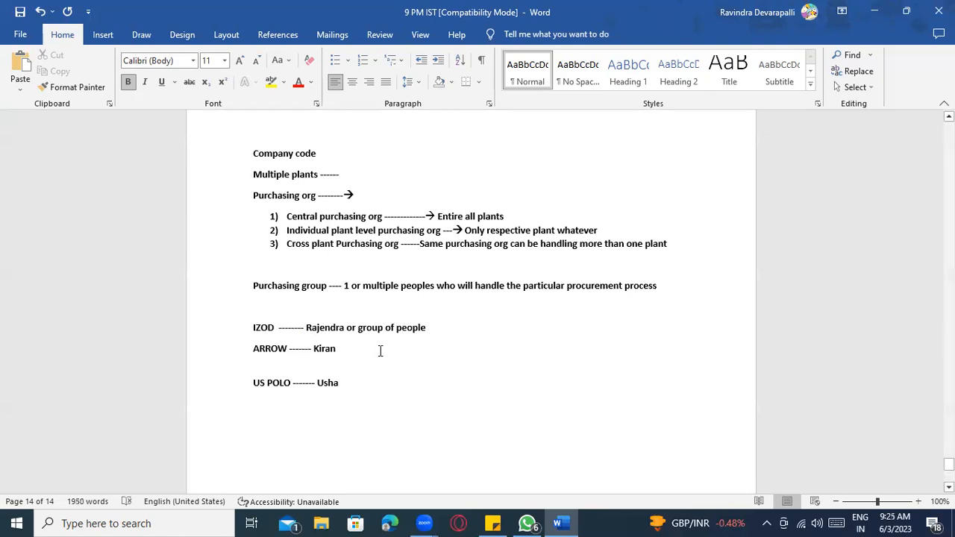
left_click_drag(274, 328, 253, 327)
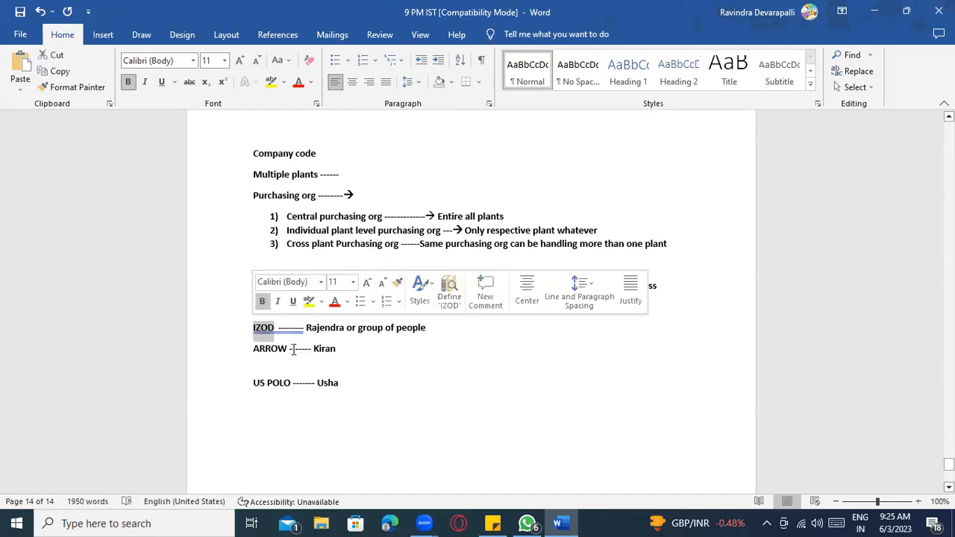
left_click(357, 383)
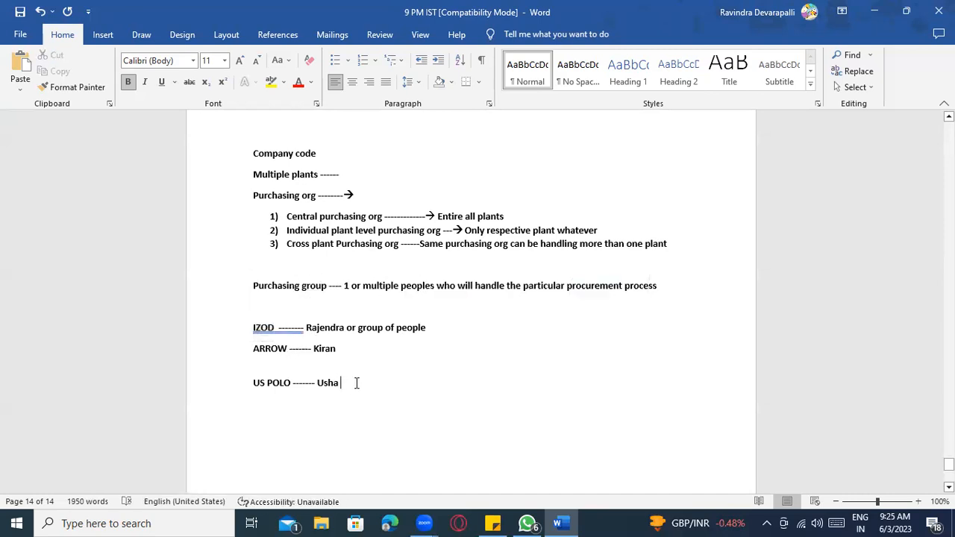
left_click(365, 244)
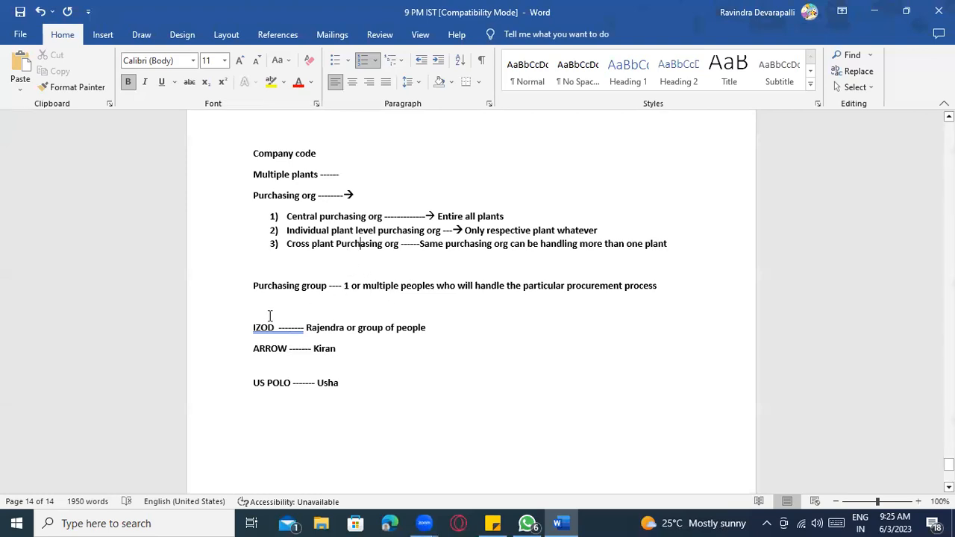
left_click(275, 340)
right_click(284, 328)
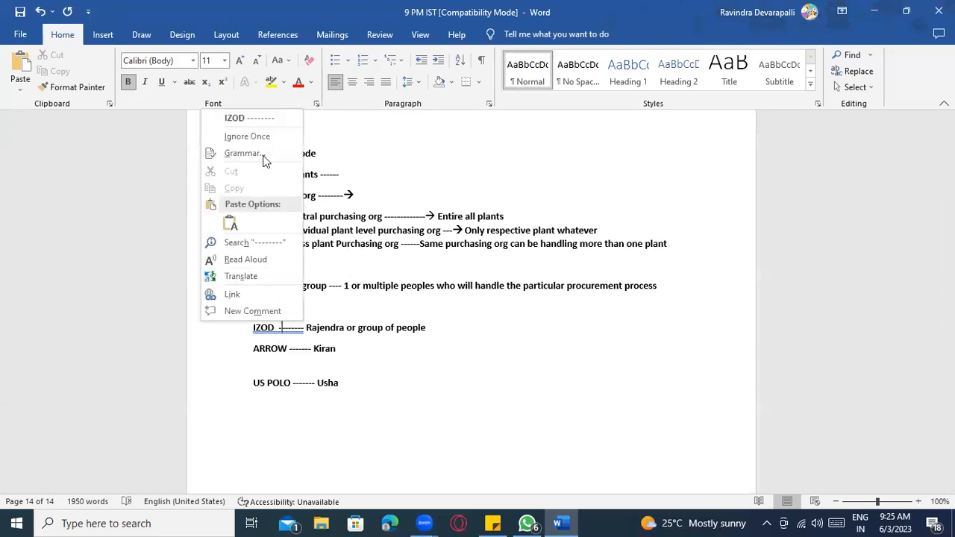
left_click(260, 120)
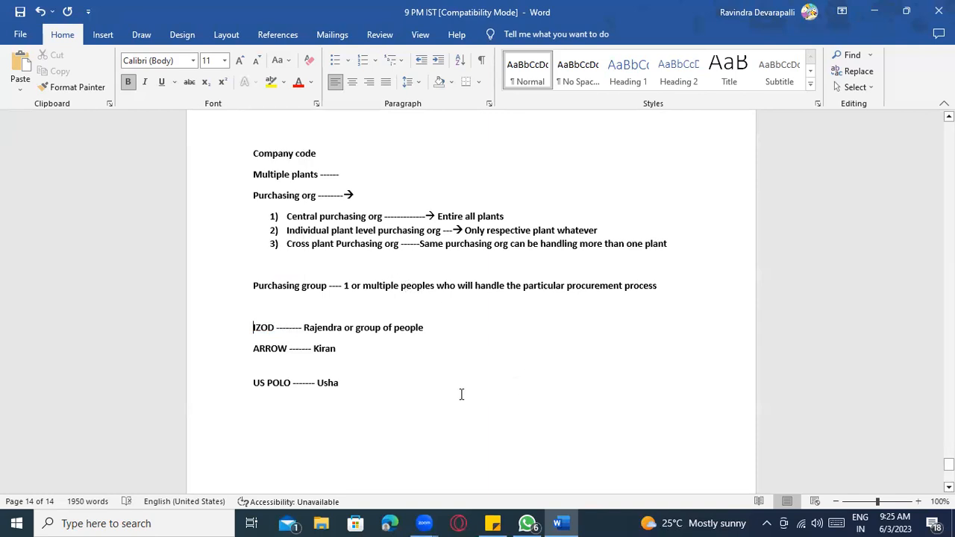
- Delete the IZOD, ARROW and US POLO buyer lines and move to the empty line below
left_click_drag(365, 386, 253, 339)
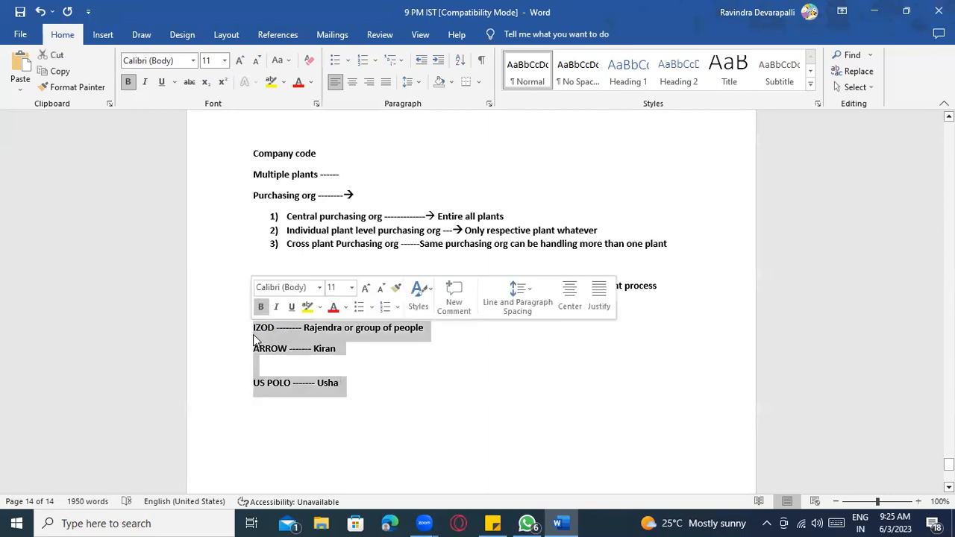
key("Delete")
left_click(279, 154)
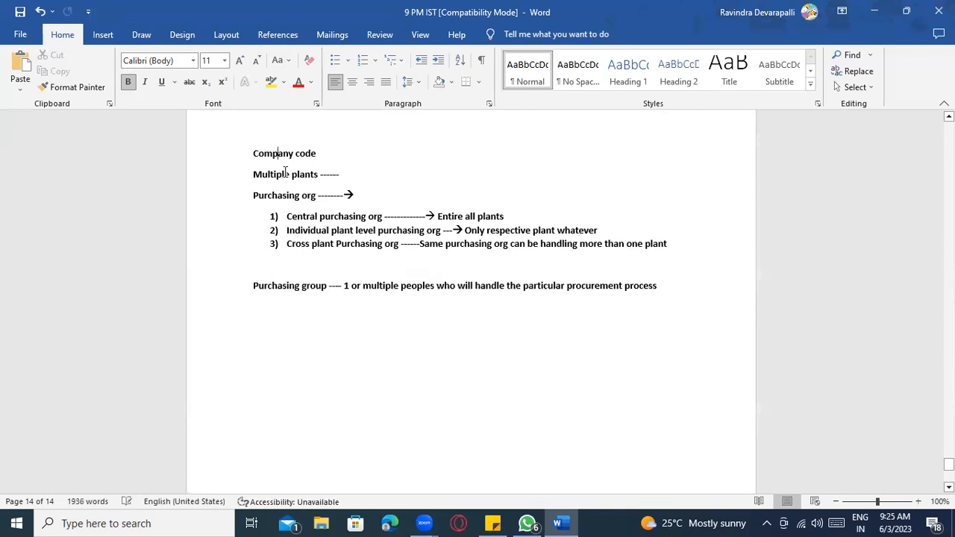
left_click(285, 175)
left_click_drag(679, 295, 223, 159)
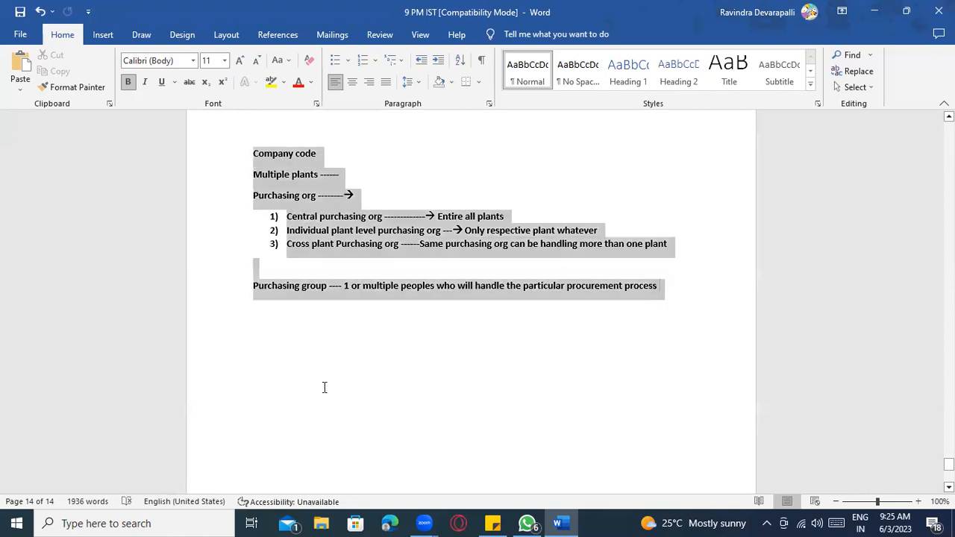
left_click(303, 331)
- Type the element lines Client, Company code, Plant, Purchasing org and Purchasing Group
type("Cl")
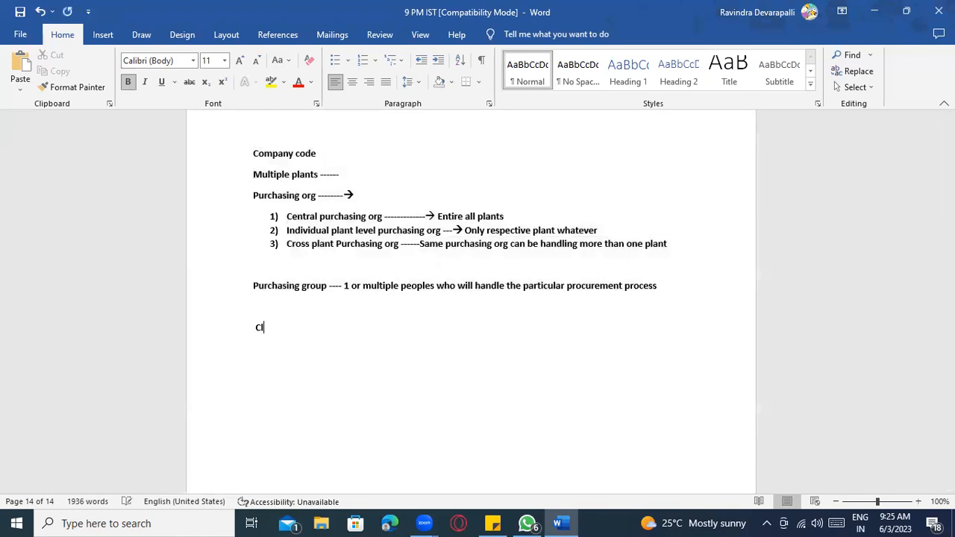
type("ientCompany codPlant Pu")
key("BackSpace")
key("BackSpace")
type("Purchasi")
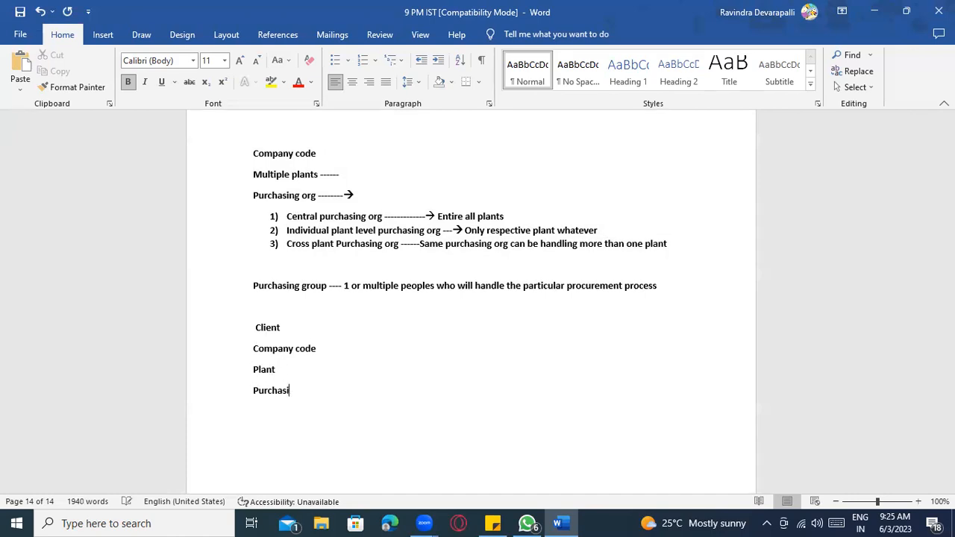
type("ng Purchaih")
key("BackSpace")
type("ng")
key("BackSpace")
key("BackSpace")
key("BackSpace")
type("ing Group")
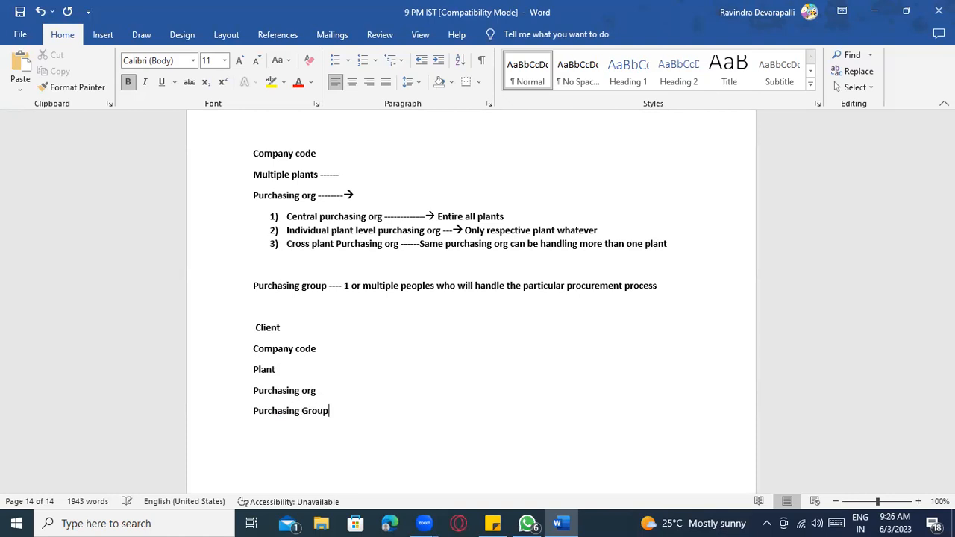
scroll(303, 298, "up", 8)
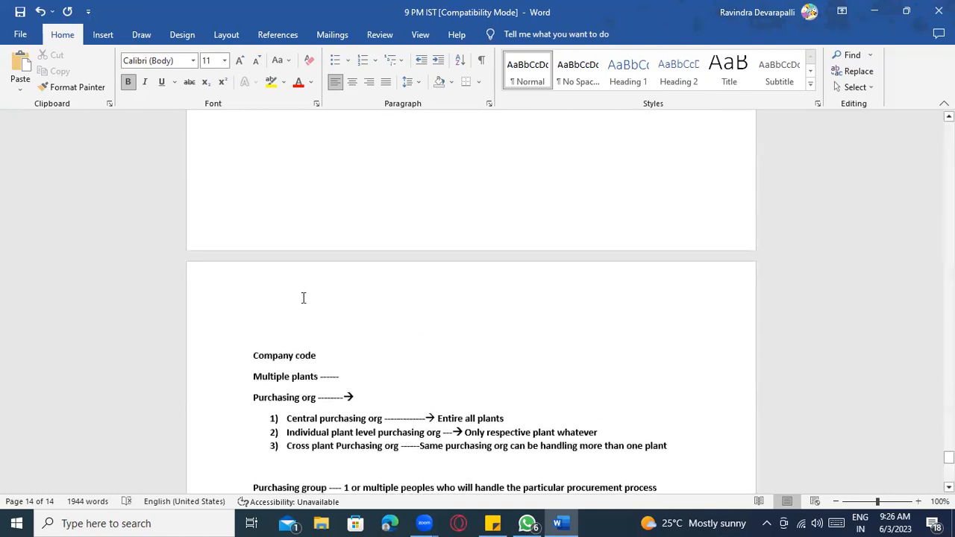
scroll(284, 144, "up", 2)
scroll(309, 190, "down", 4)
scroll(351, 269, "down", 8)
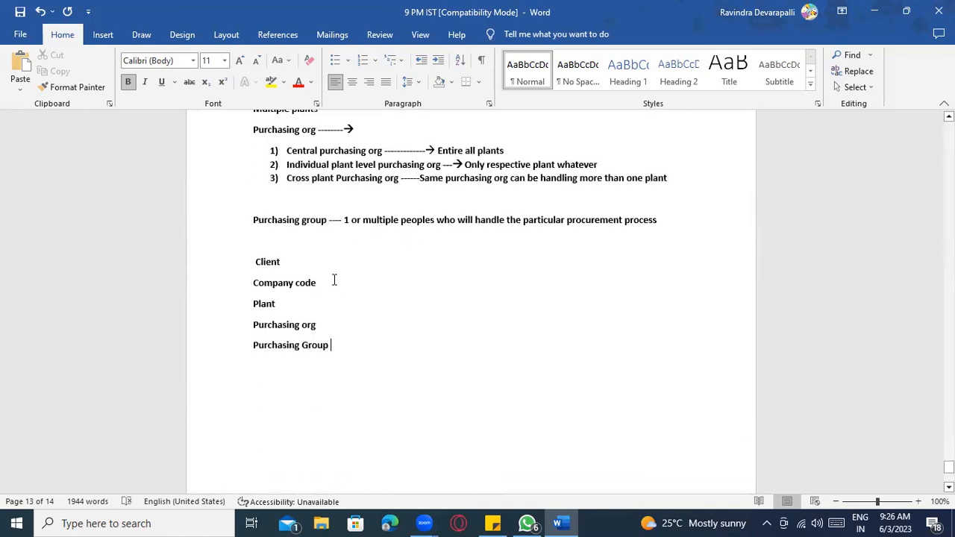
- Insert the heading 'MM Organization element' above Client, correcting Organisation to Organization
left_click(269, 247)
key("Return")
type("MM ")
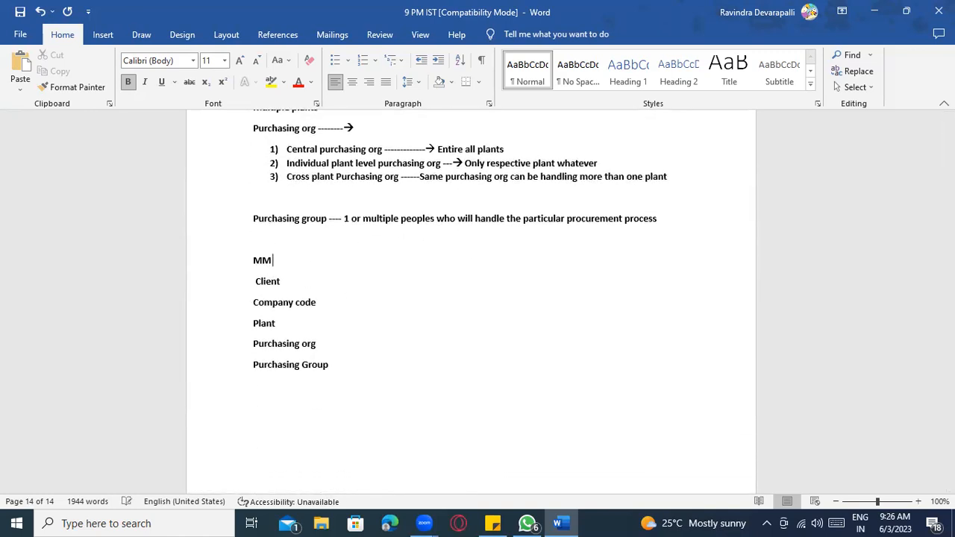
type("Organisation")
right_click(321, 259)
left_click(321, 274)
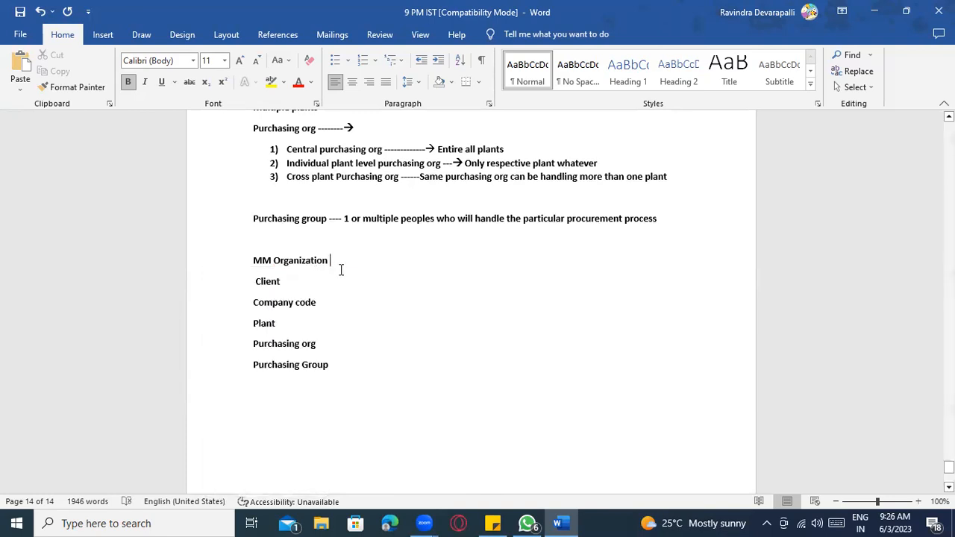
type("elements")
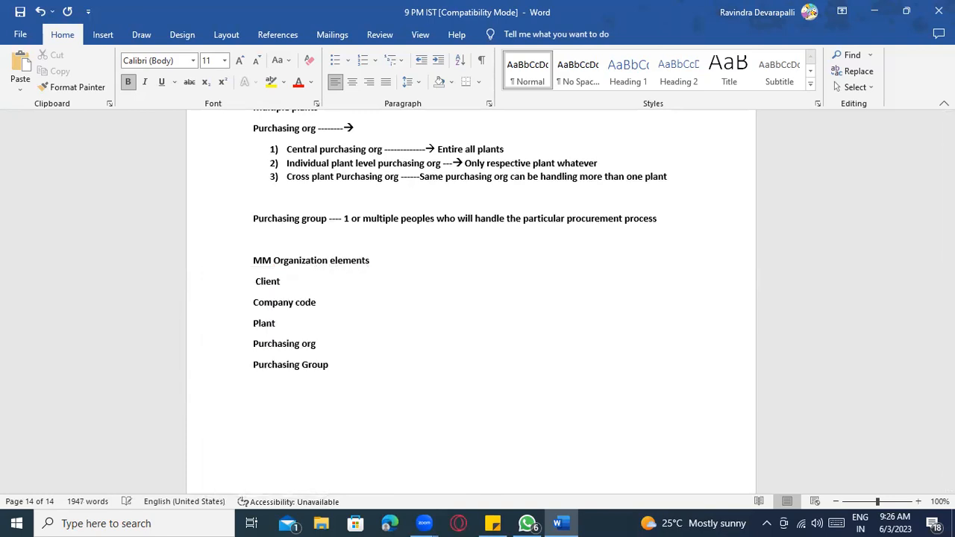
scroll(463, 348, "down", 2)
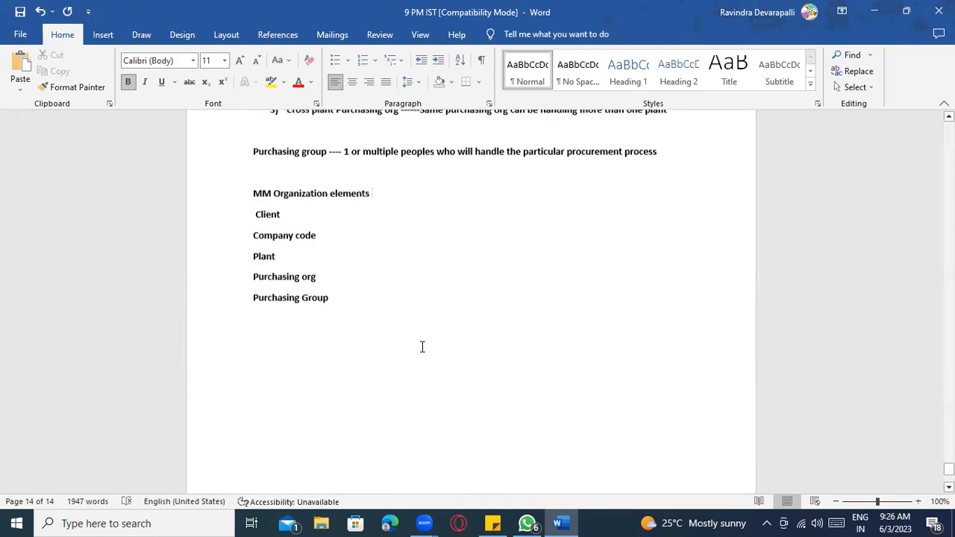
- Append '--- multiple locations' to the Plant line of the elements list
double_click(261, 215)
left_click_drag(337, 304, 260, 220)
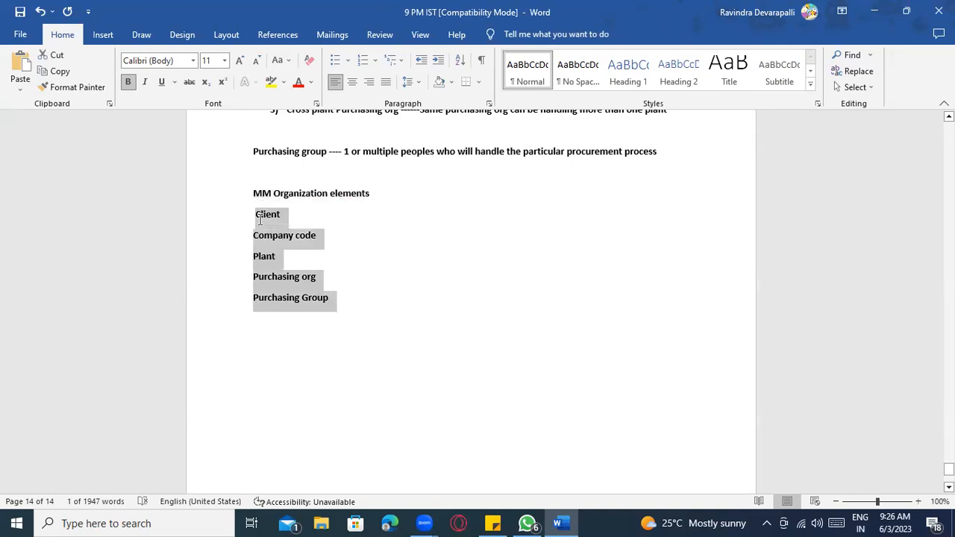
left_click(291, 256)
type("---")
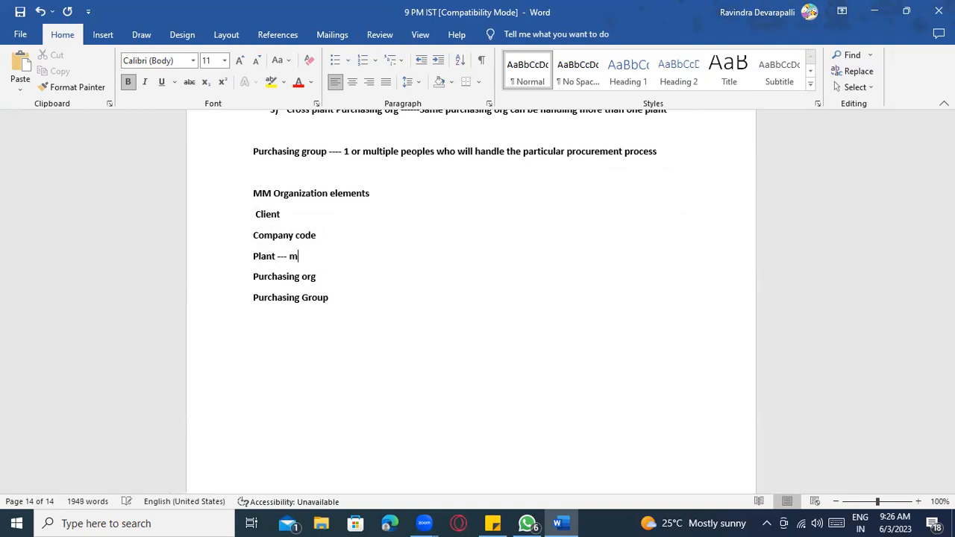
type(" multiple locations")
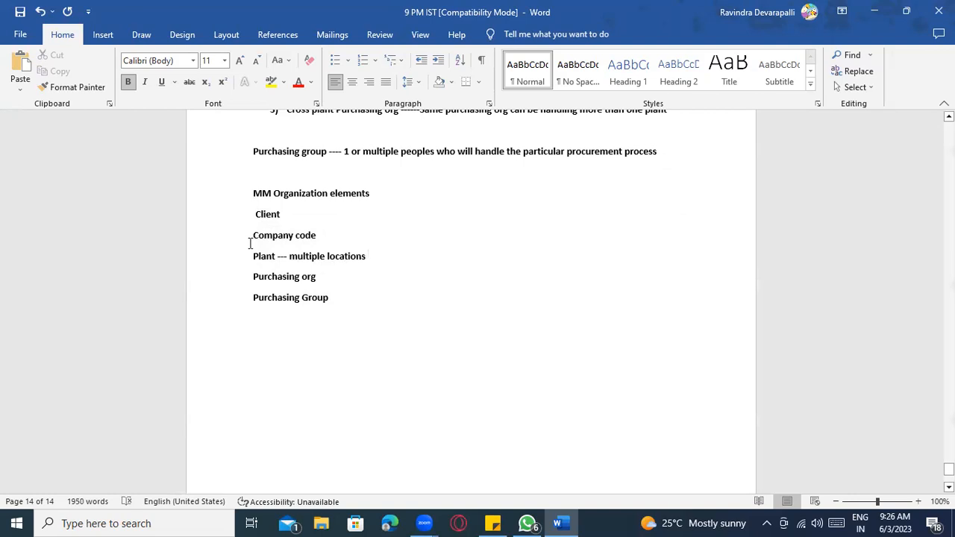
left_click(291, 256)
left_click(373, 256)
left_click(294, 209)
left_click(305, 235)
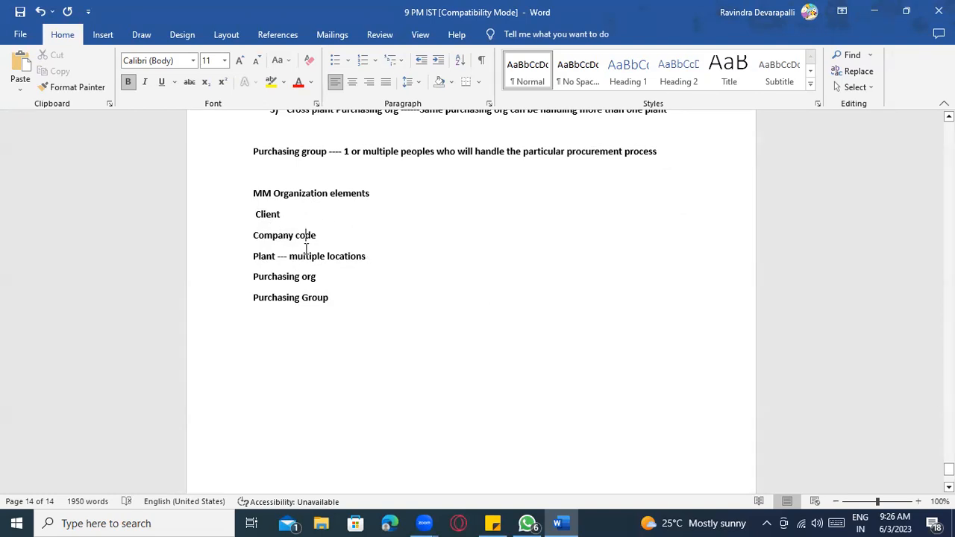
left_click(331, 297)
scroll(373, 329, "down", 1)
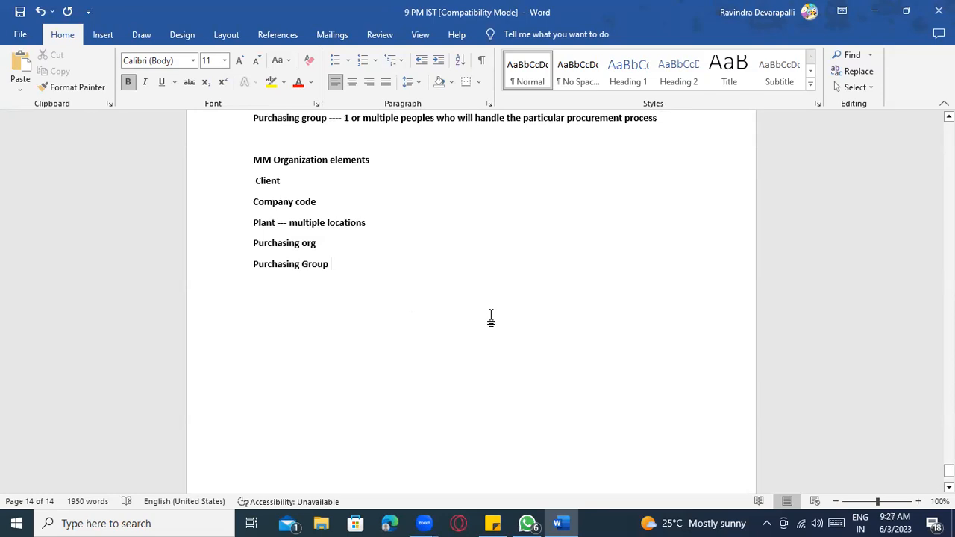
scroll(492, 317, "down", 1)
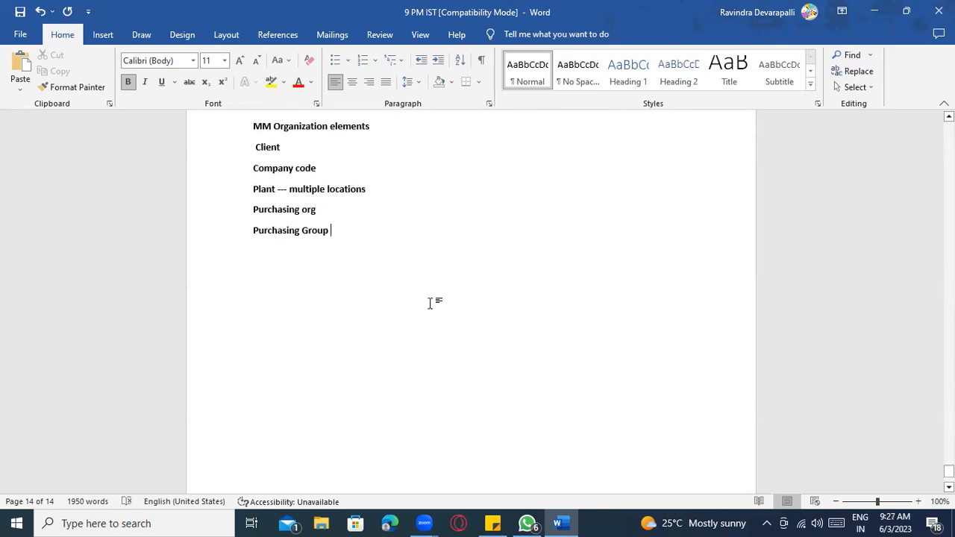
- Insert a rounded rectangle shape below Purchasing Group, near the page centre
left_click(133, 39)
left_click(104, 35)
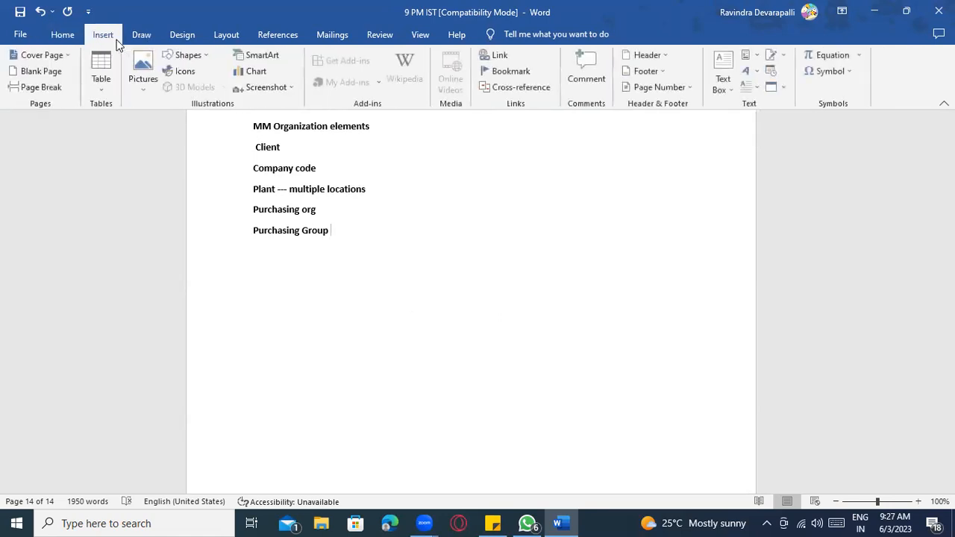
left_click(186, 55)
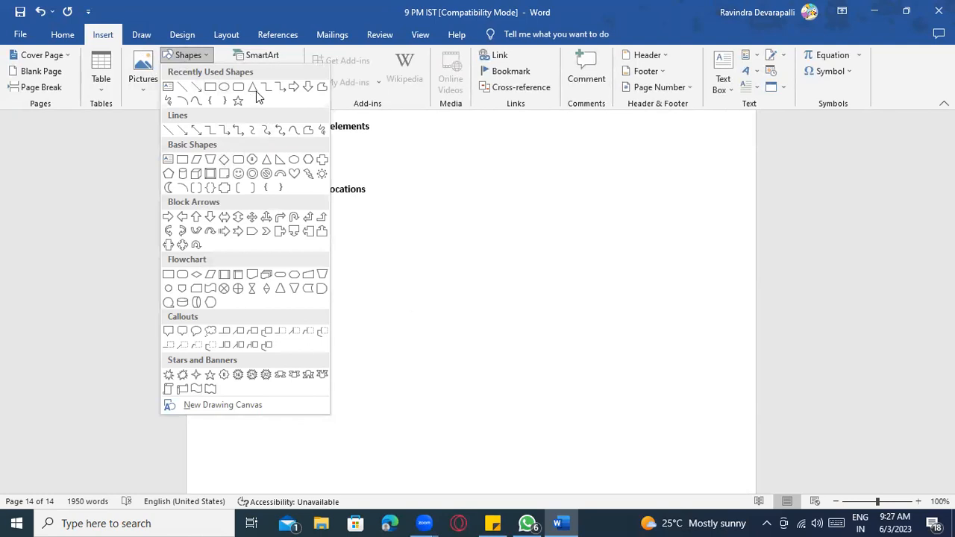
left_click(238, 87)
scroll(372, 263, "down", 2)
left_click(378, 184)
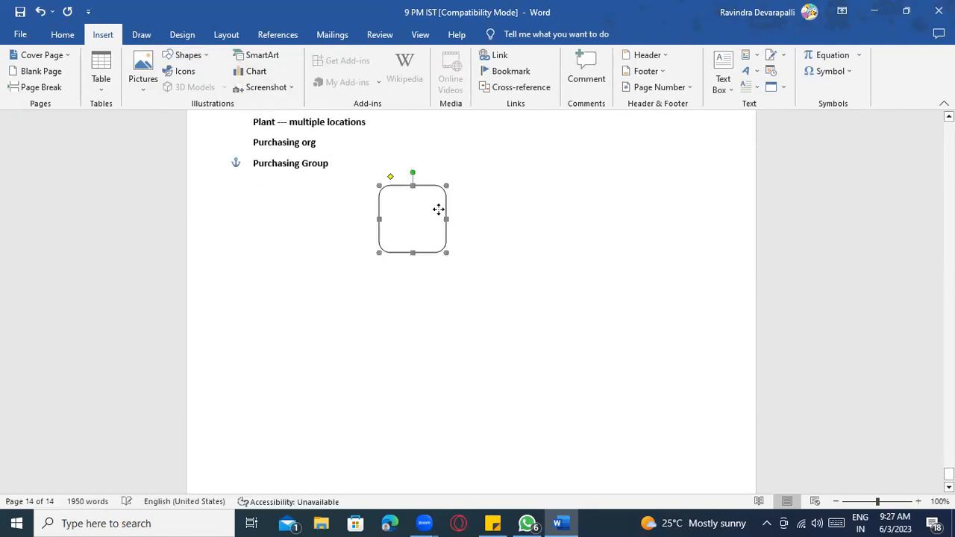
left_click_drag(438, 204, 427, 185)
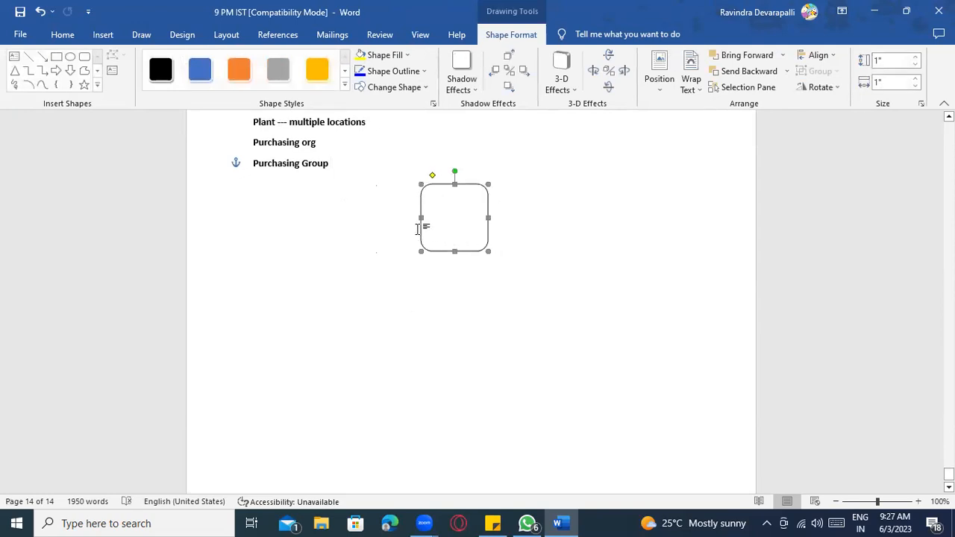
left_click(418, 234)
- Duplicate the rounded box and spread four copies across the middle row
left_click(426, 231)
key("ctrl+d")
key("ctrl+d")
key("ctrl+d")
key("ctrl+d")
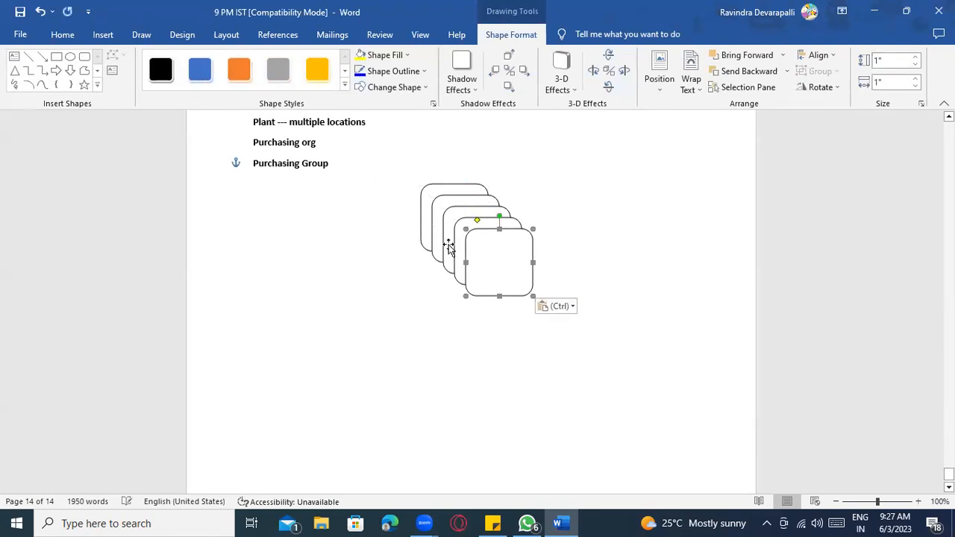
left_click_drag(465, 254, 292, 324)
left_click_drag(456, 240, 372, 326)
left_click_drag(443, 239, 470, 328)
left_click_drag(437, 220, 579, 326)
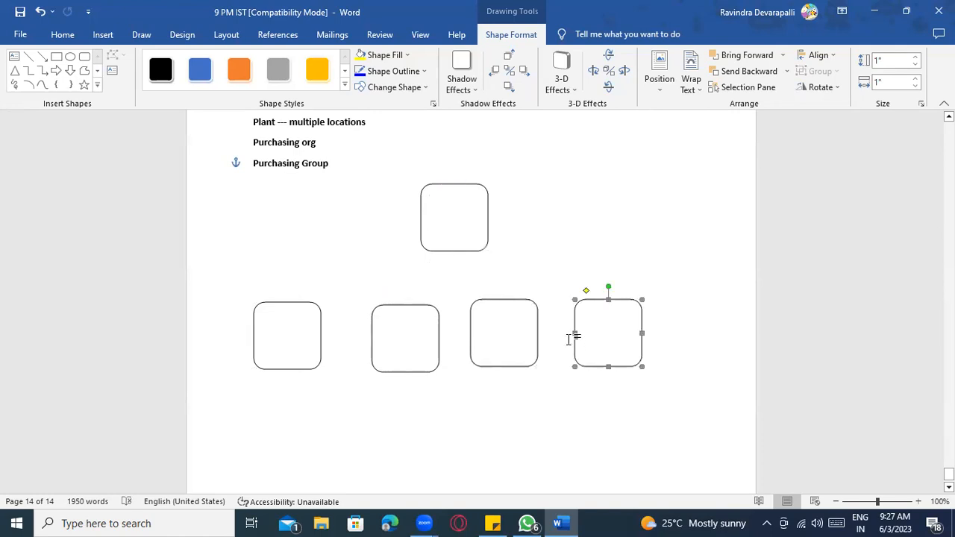
- Paste more copies, placing three in a bottom row and one at the upper right
key("ctrl+v")
key("ctrl+v")
key("ctrl+v")
key("ctrl+v")
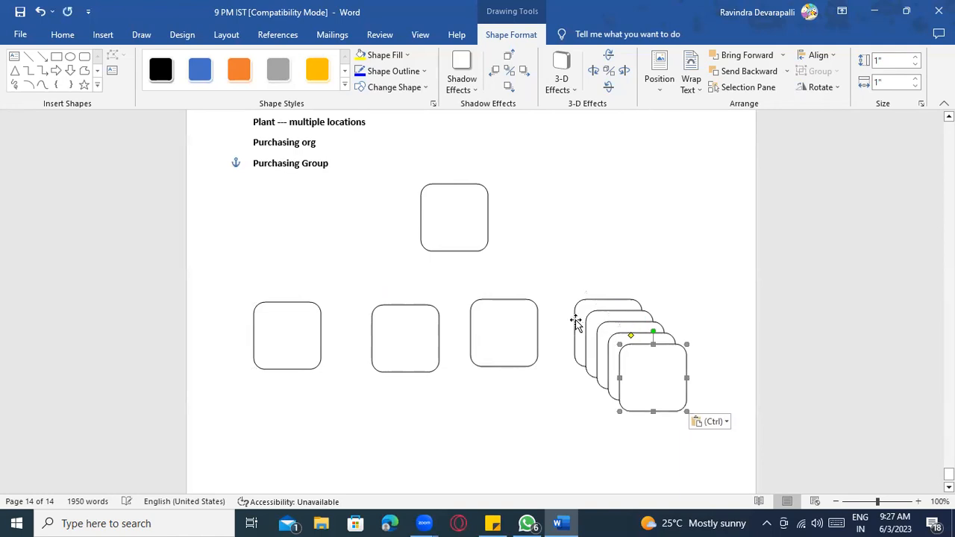
scroll(679, 368, "down", 1)
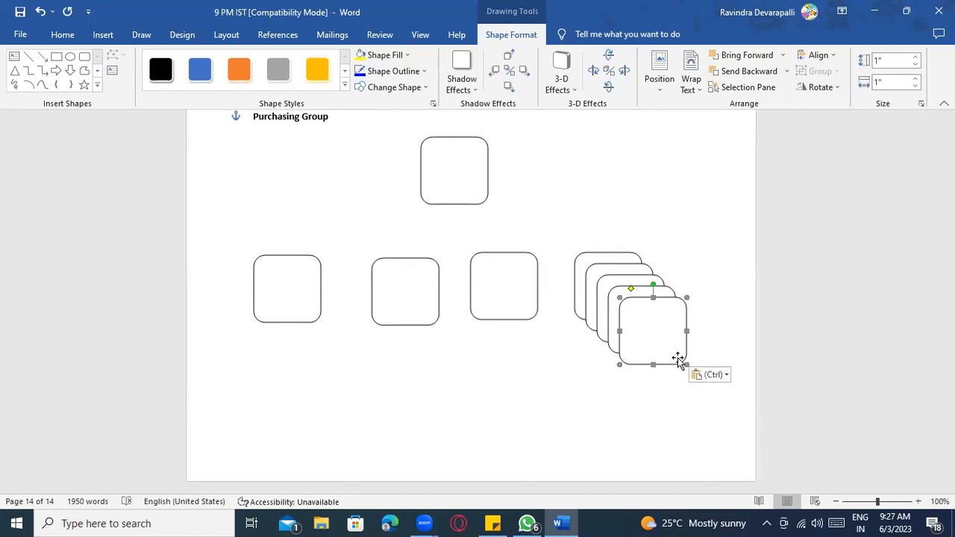
left_click_drag(642, 288, 329, 380)
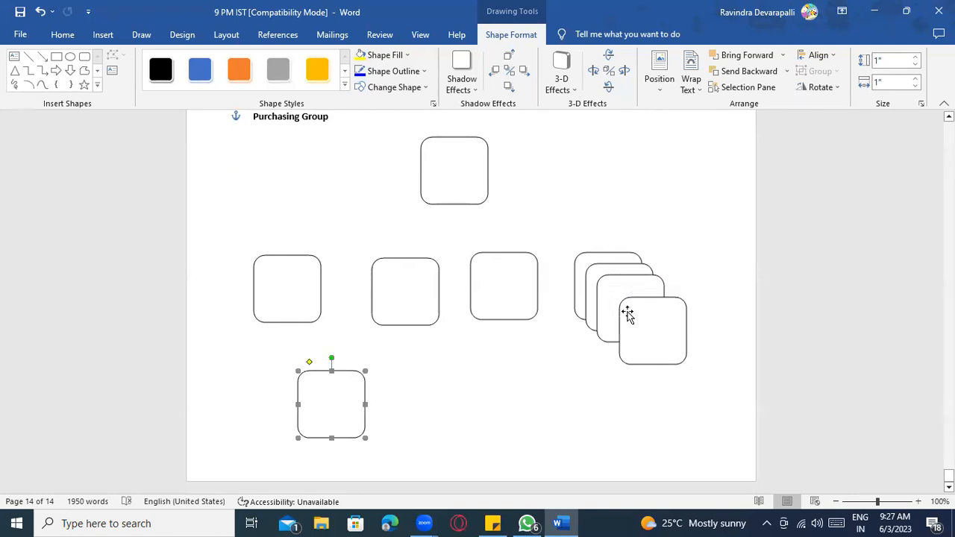
left_click_drag(625, 305, 441, 380)
left_click_drag(626, 283, 592, 389)
left_click_drag(629, 266, 654, 175)
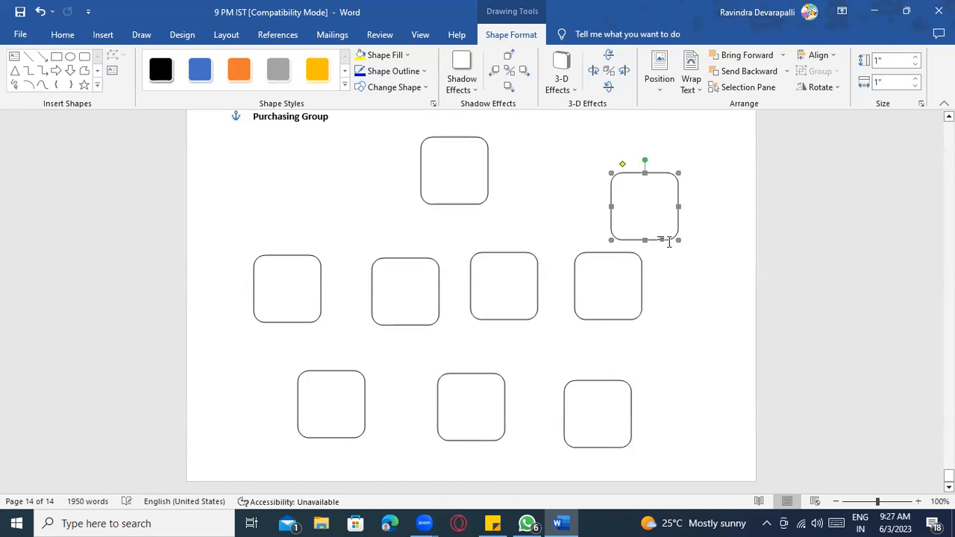
right_click(458, 161)
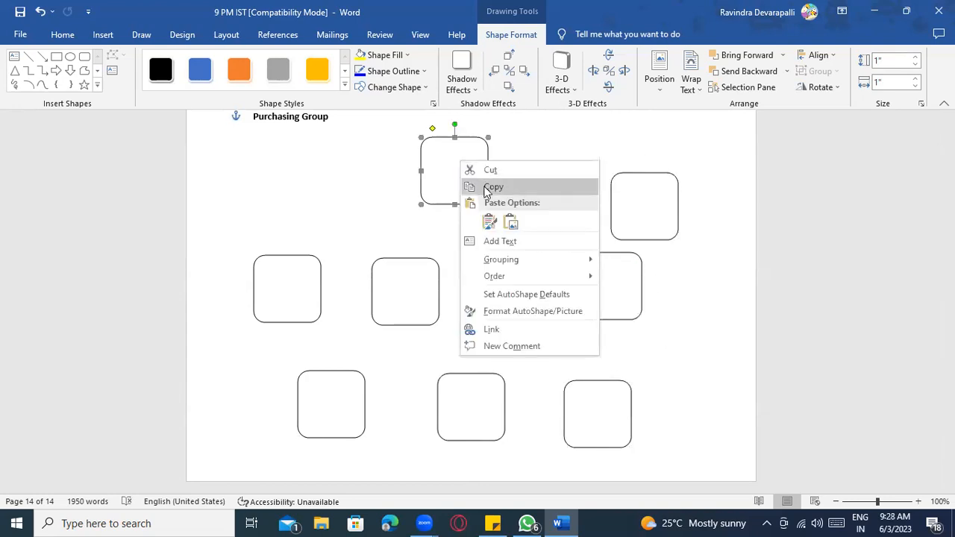
- Label the top rounded box 'Company code', correcting the typos
left_click(500, 241)
type("C")
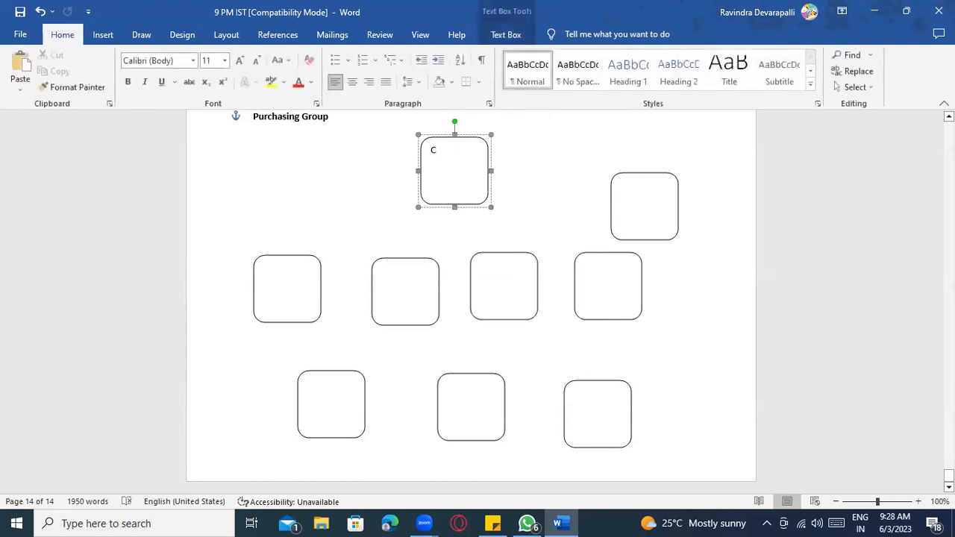
type("ompany cod")
key("BackSpace")
key("BackSpace")
key("BackSpace")
key("BackSpace")
key("BackSpace")
key("BackSpace")
key("BackSpace")
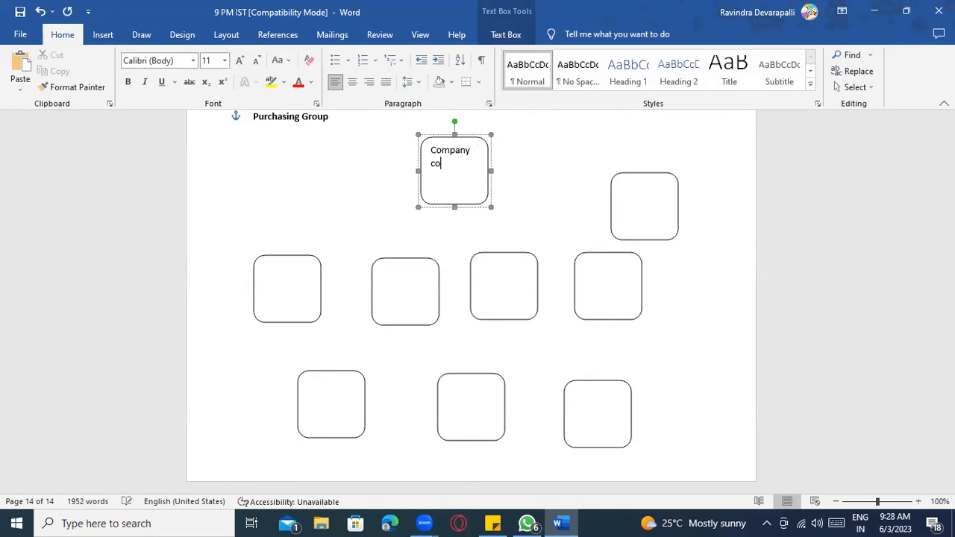
type("panyh c")
key("BackSpace")
type("code")
- Label the left middle box 'Plant 1' with a location, fixing its spelling to Tallas
left_click(305, 285)
right_click(304, 286)
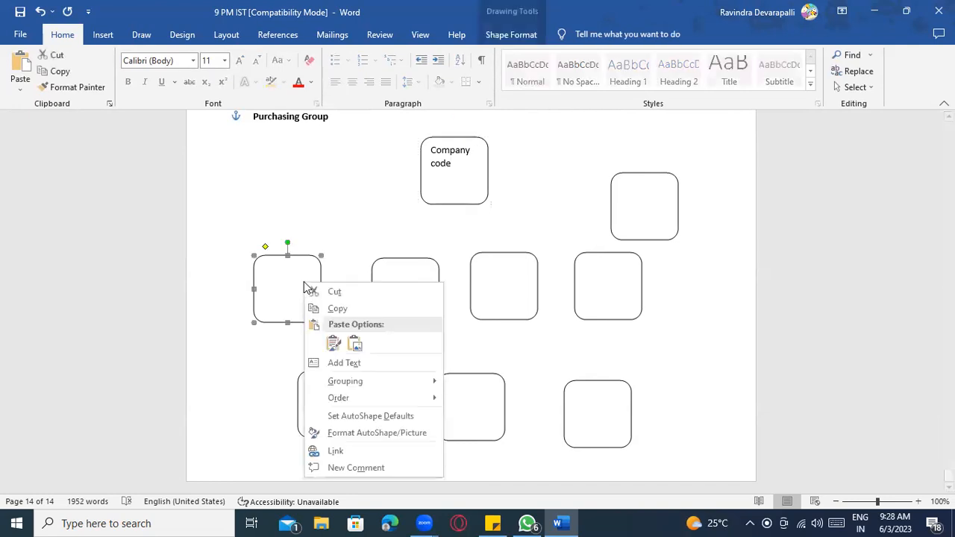
left_click(349, 362)
type("Plant 1")
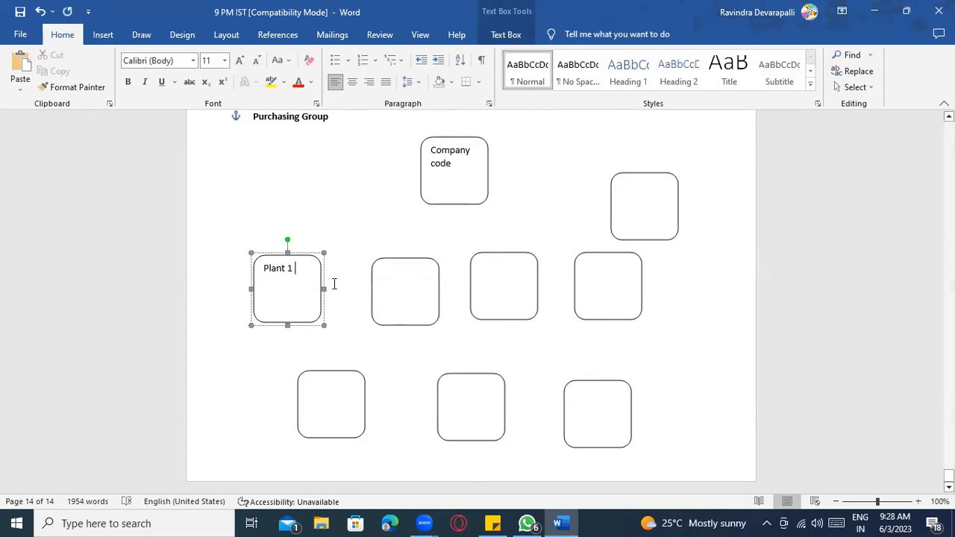
type("( Bangal")
key("BackSpace")
key("BackSpace")
key("BackSpace")
key("BackSpace")
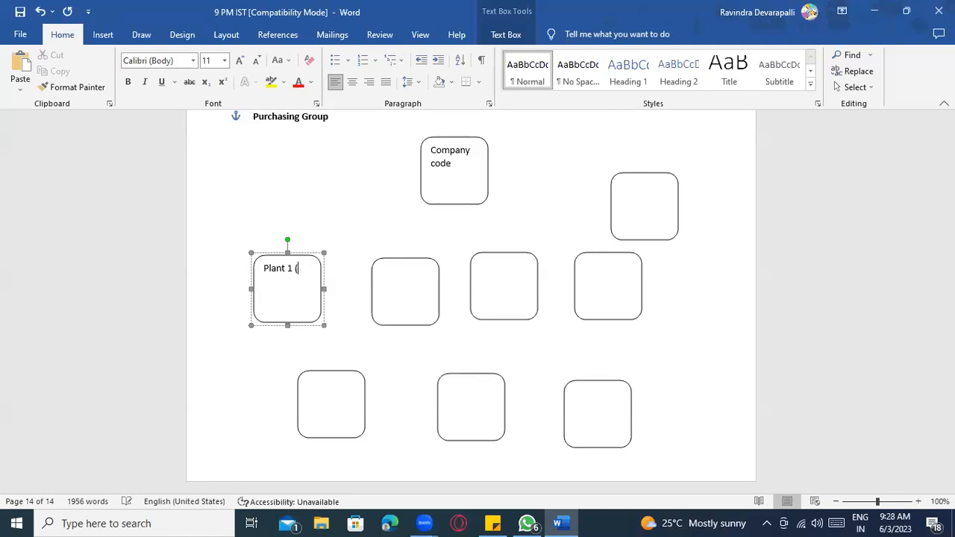
type("Tellas")
right_click(276, 284)
left_click(183, 217)
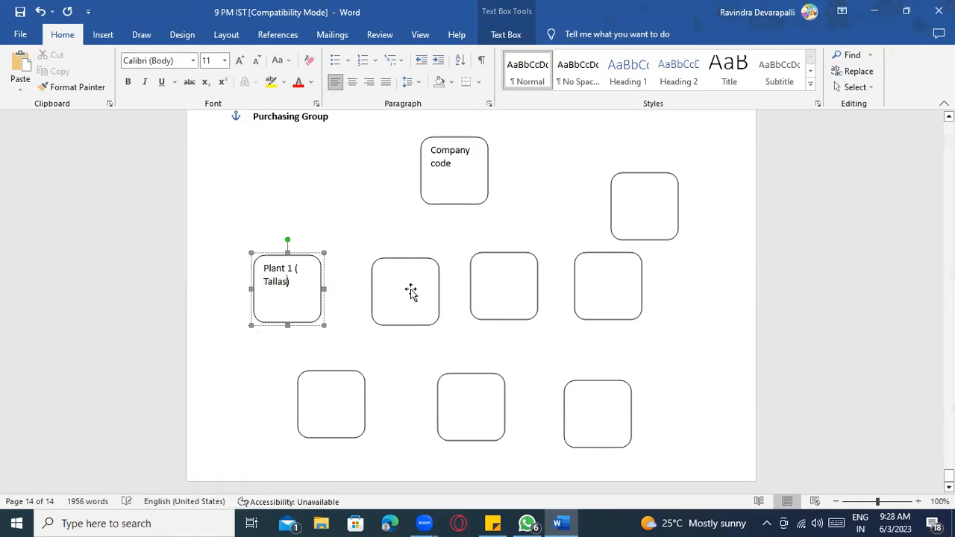
- Begin the 'Pla' labels inside the second and third middle-row boxes
right_click(412, 299)
left_click(452, 370)
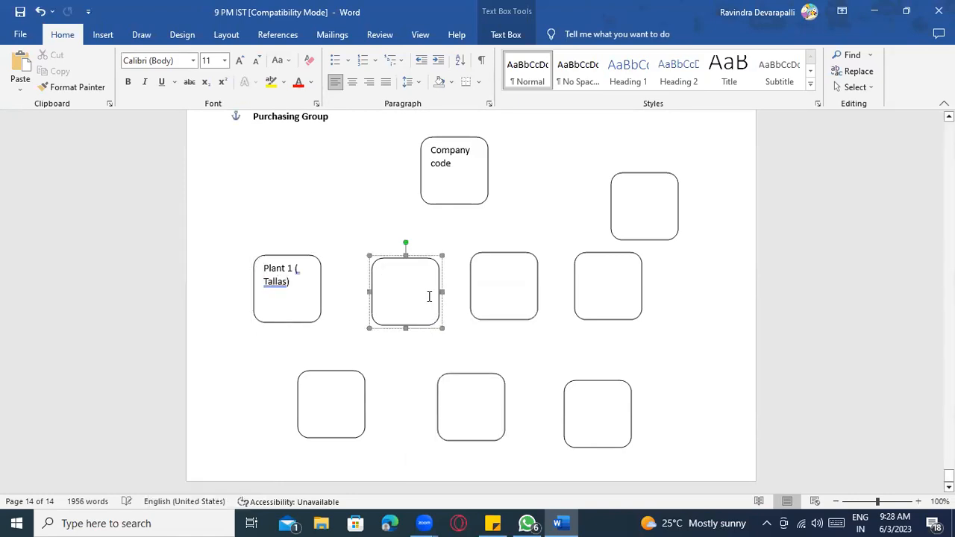
type("Plant 2")
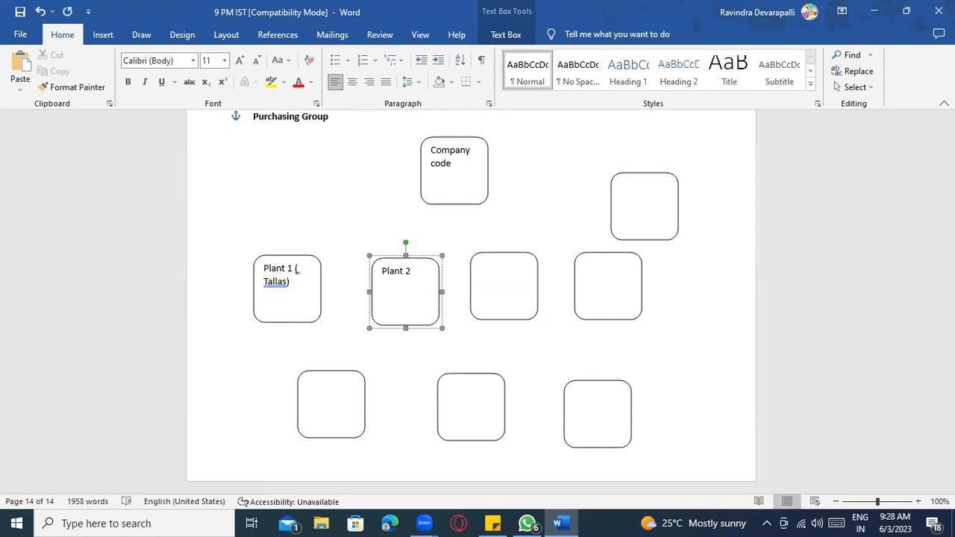
left_click(503, 282)
right_click(502, 281)
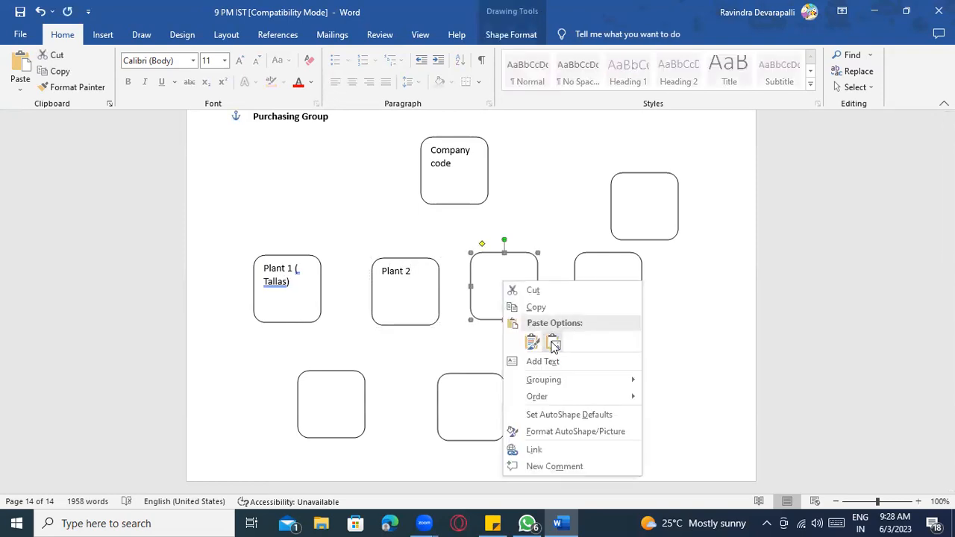
left_click(529, 361)
type("Plant 3")
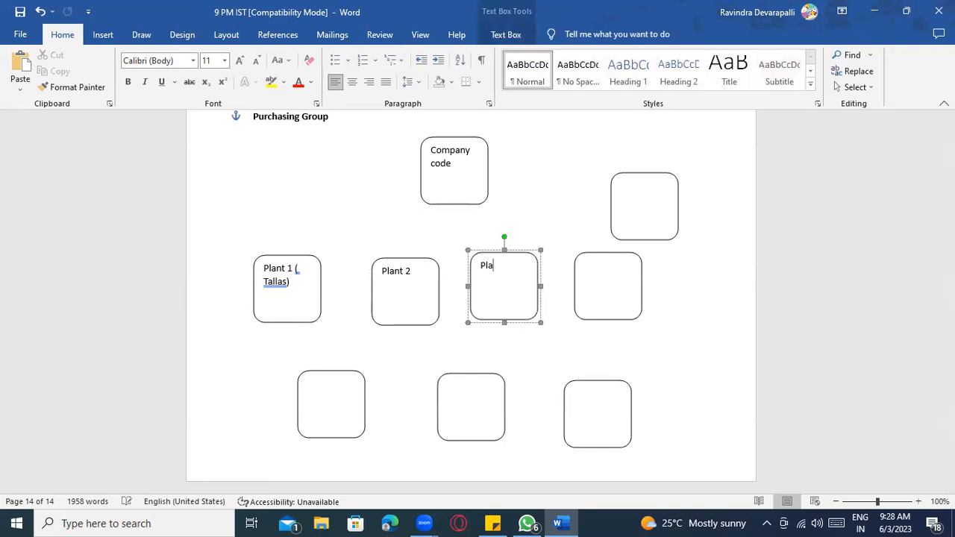
- Label the fourth box 'Plant 4' and trim the location from the Plant 1 label
right_click(607, 292)
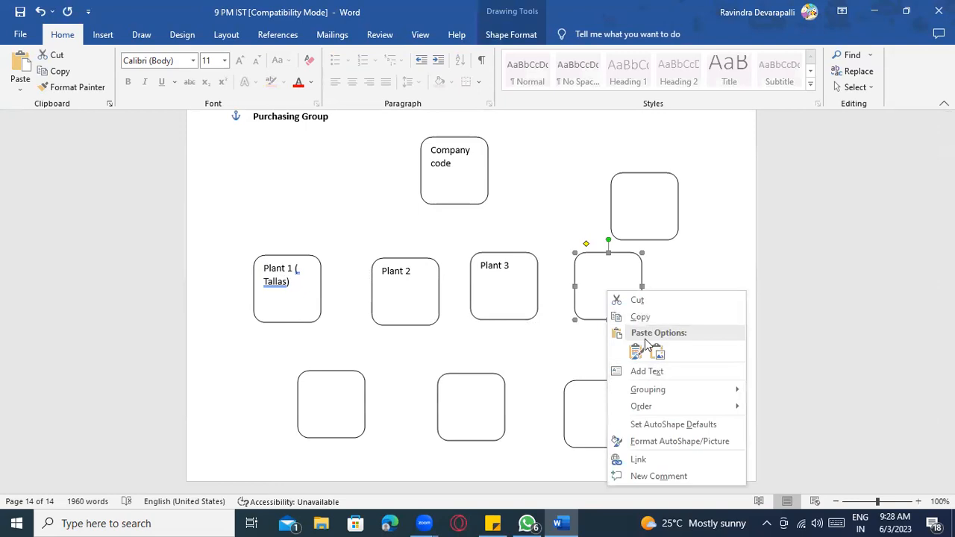
left_click(295, 285)
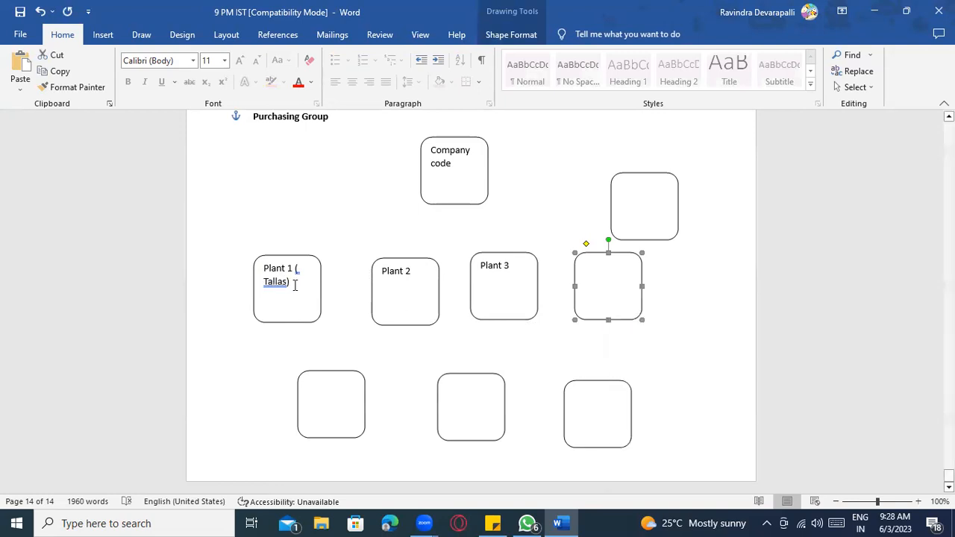
right_click(612, 283)
left_click(658, 362)
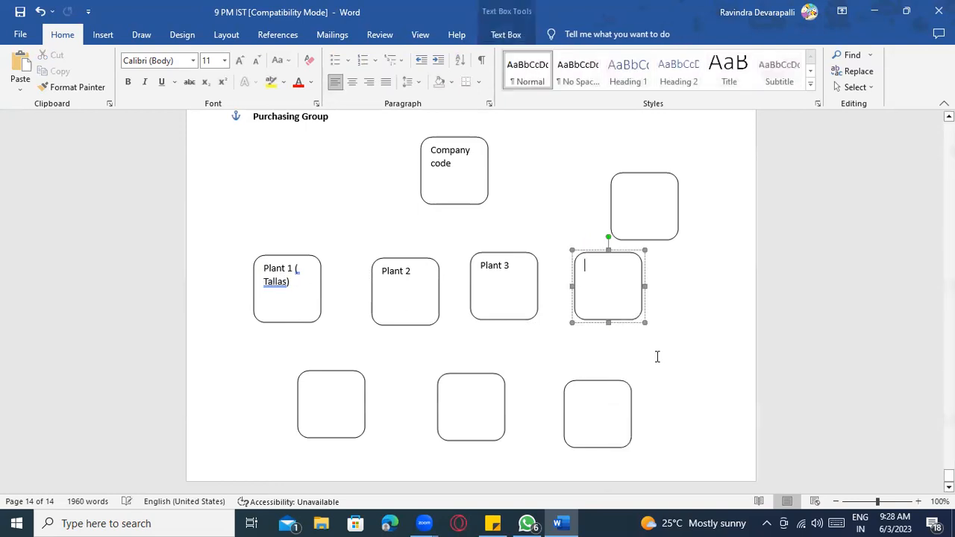
type("Plant 4")
left_click(295, 293)
key("BackSpace")
key("BackSpace")
key("BackSpace")
key("BackSpace")
key("BackSpace")
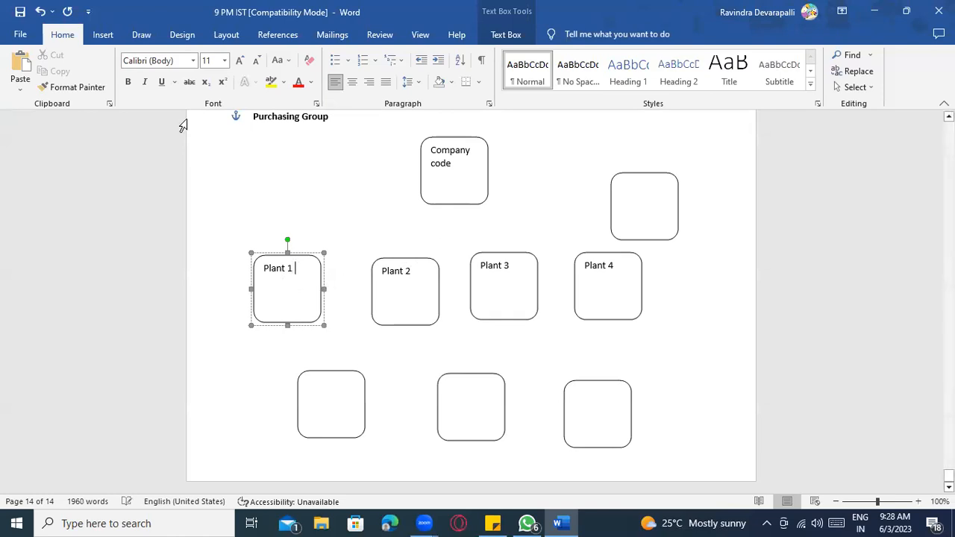
- Draw a Line Arrow down from the Company code box, then undo the misplaced arrow
left_click(139, 35)
left_click(101, 35)
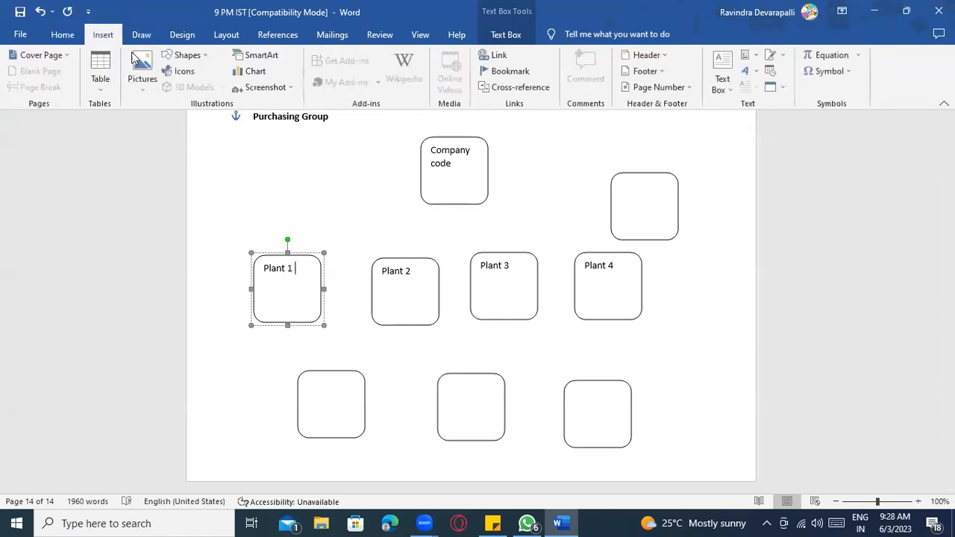
left_click(182, 55)
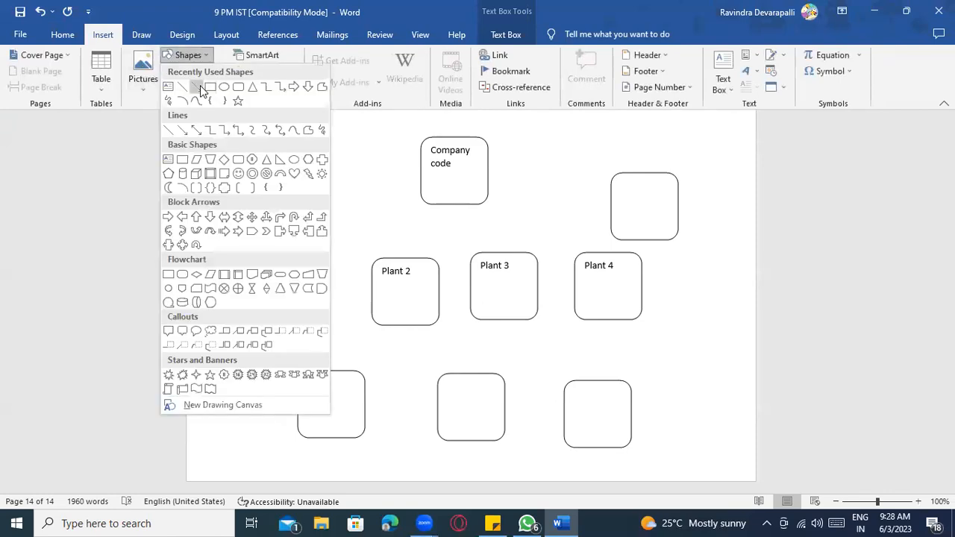
left_click(200, 85)
left_click_drag(486, 202, 490, 253)
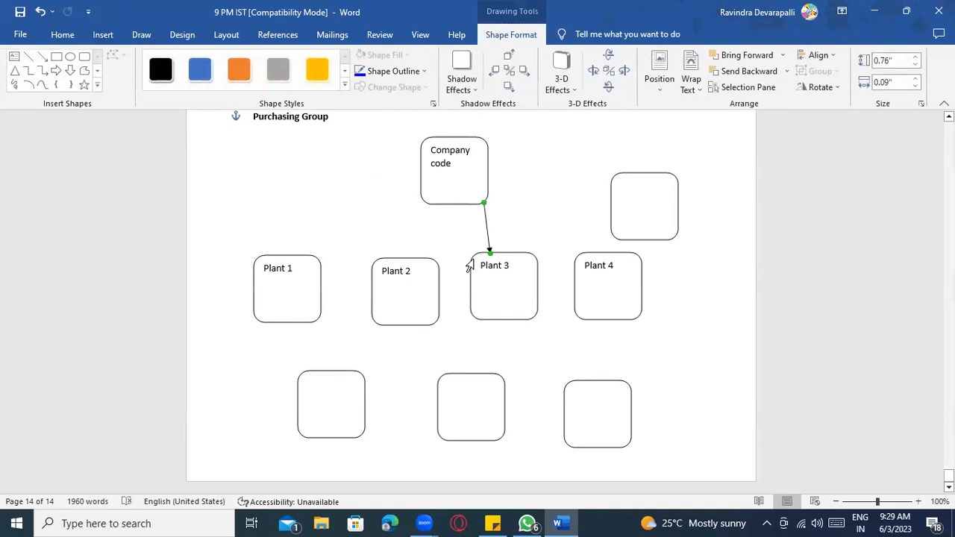
key("ctrl+z")
- Draw horizontal arrow branches left and right from beneath the Company code box
left_click(455, 222)
left_click(139, 37)
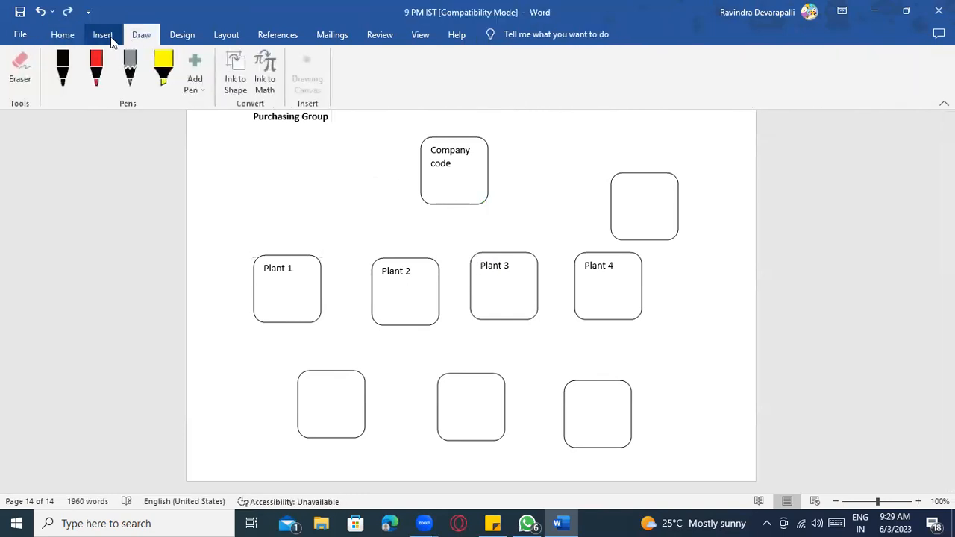
left_click(103, 35)
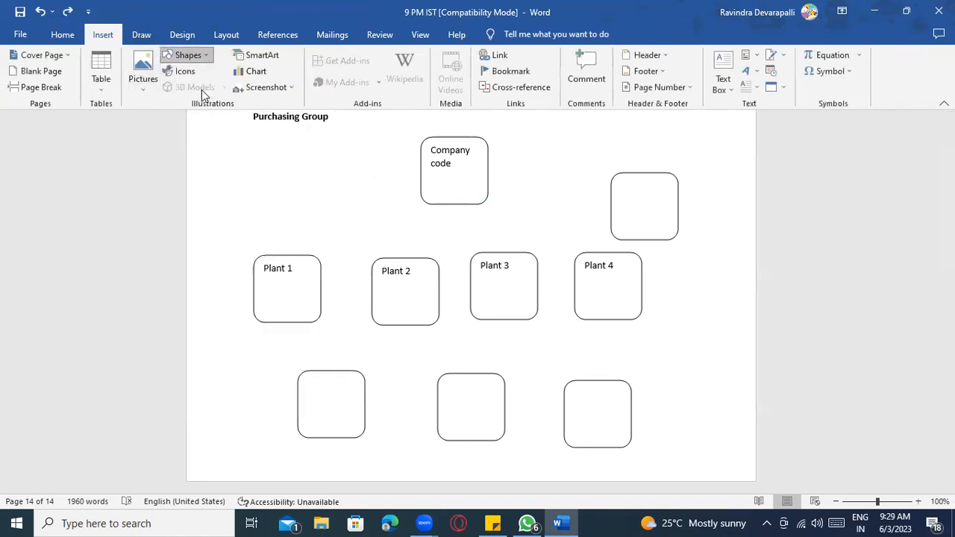
left_click_drag(451, 226, 292, 226)
left_click(42, 56)
left_click(42, 56)
left_click_drag(453, 226, 589, 228)
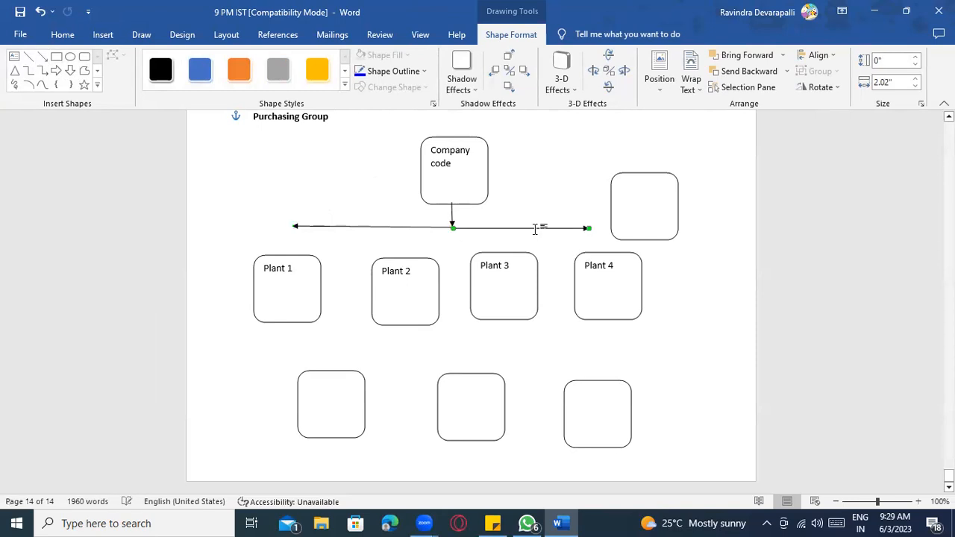
- Draw a short arrow down to Plant 4 and duplicate it with copy and paste
left_click(42, 56)
left_click_drag(586, 229, 588, 250)
key("ctrl+c")
key("ctrl+v")
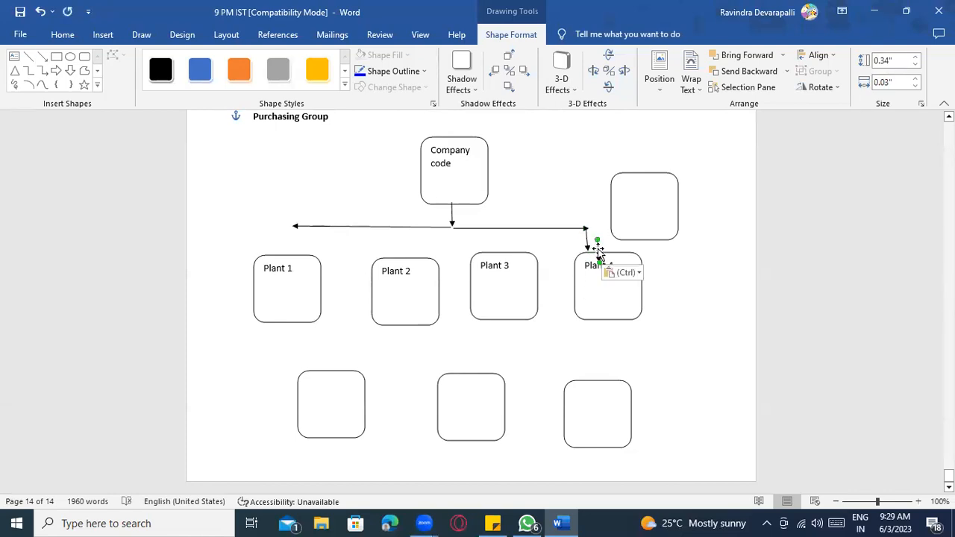
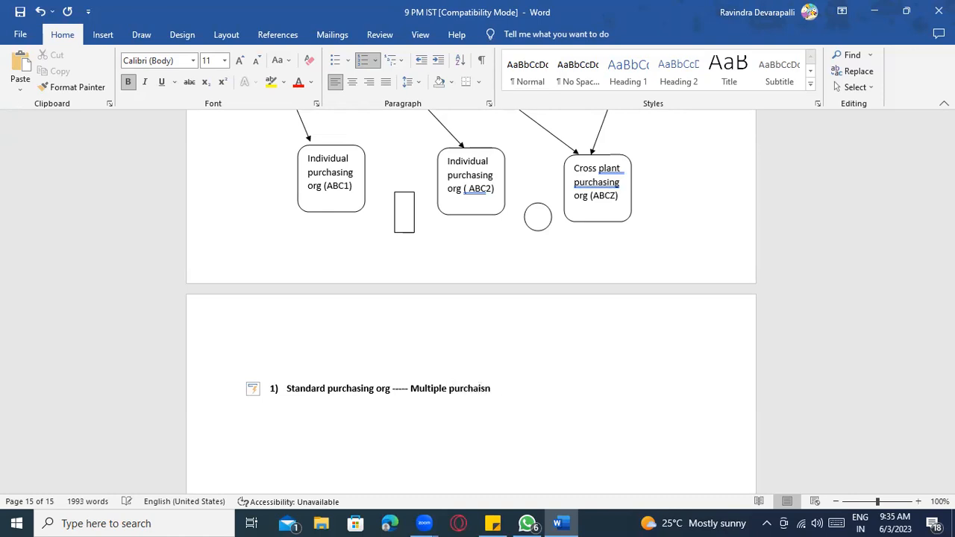
- Under the Standard purchasing org heading, note that one plant has multiple purchasing orgs, one of which must be standard
key("BackSpace")
key("BackSpace")
key("BackSpace")
key("BackSpace")
key("BackSpace")
key("BackSpace")
key("BackSpace")
key("BackSpace")
key("BackSpace")
key("BackSpace")
key("BackSpace")
key("BackSpace")
key("BackSpace")
key("Return")
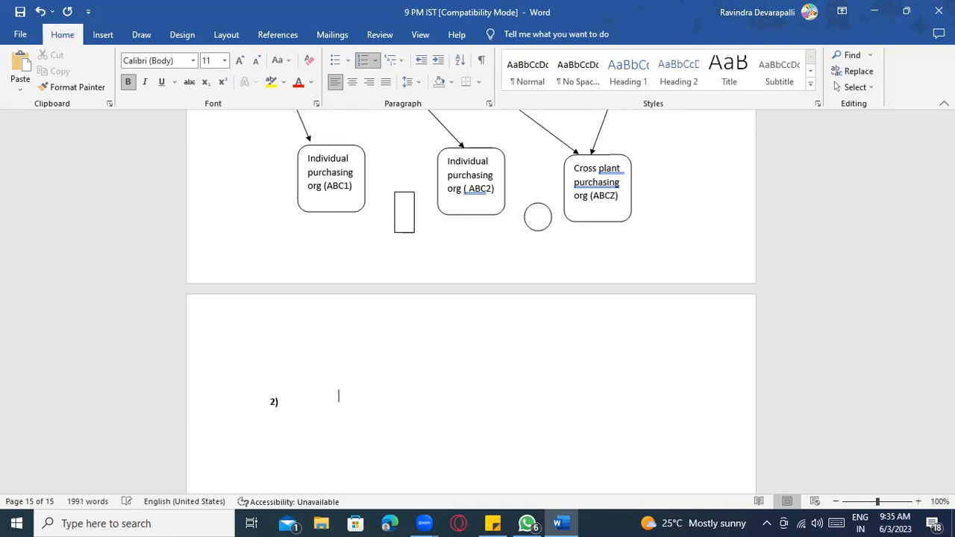
key("BackSpace")
type("One Plant h")
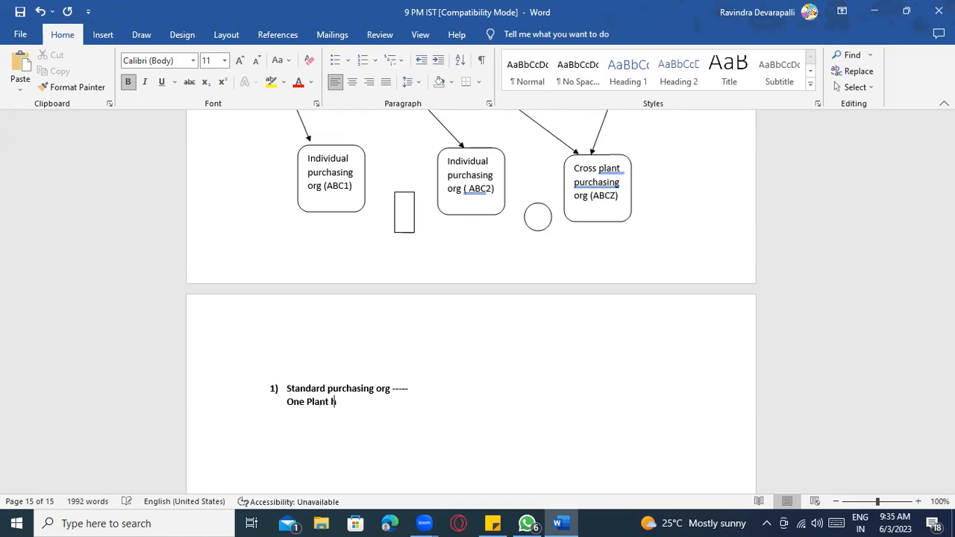
type("ave multiple orpurch")
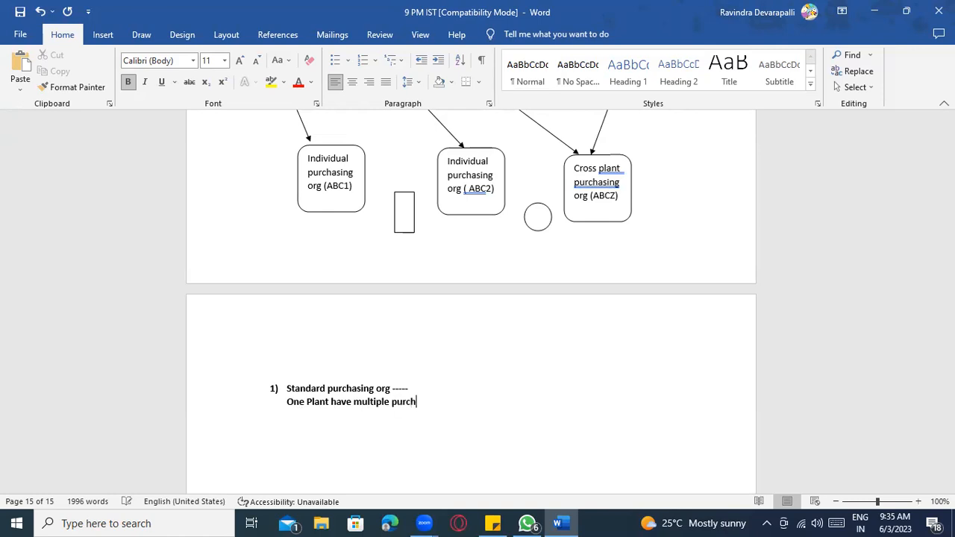
type("aisn org -")
type("------ ")
type("One of thes")
type("e purchasing")
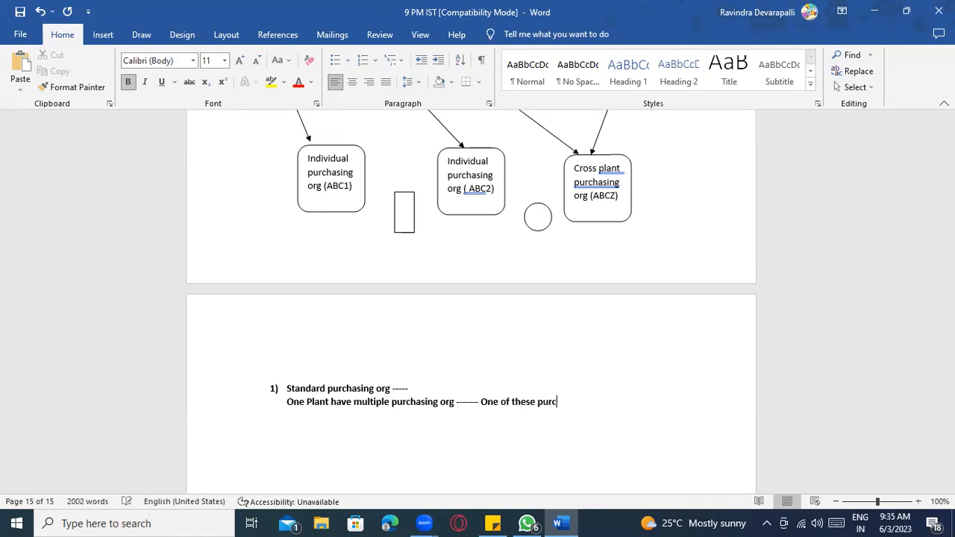
type(" org you must d")
type("efin")
type("e as standard p")
type("urchasing ")
type("-------")
- Finish the note with 'Using special stock procurement ( consignment , Pipeline )' and start a new line
key("BackSpace")
key("BackSpace")
key("BackSpace")
key("BackSpace")
key("BackSpace")
key("BackSpace")
type("org ----- Using sprecial stock procurement")
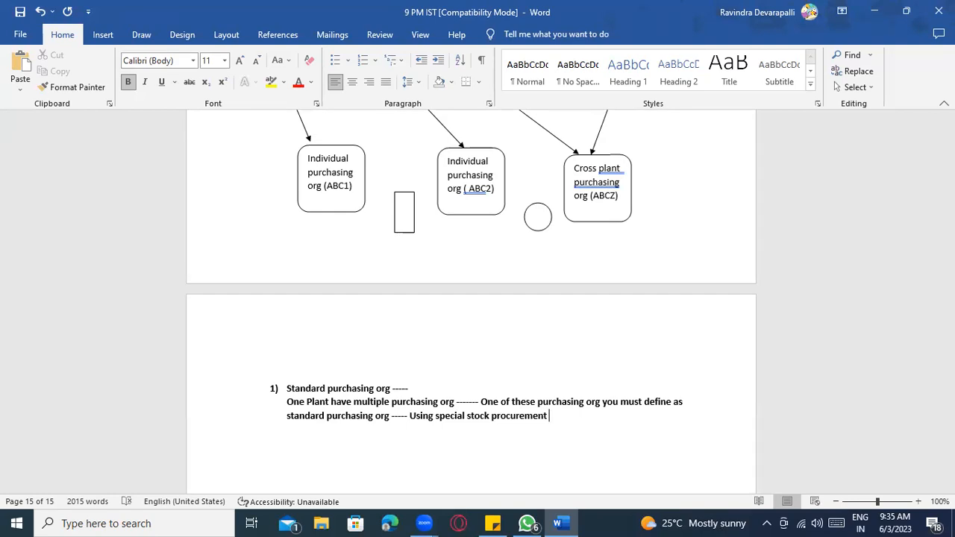
type("( consignment , Pipeline p")
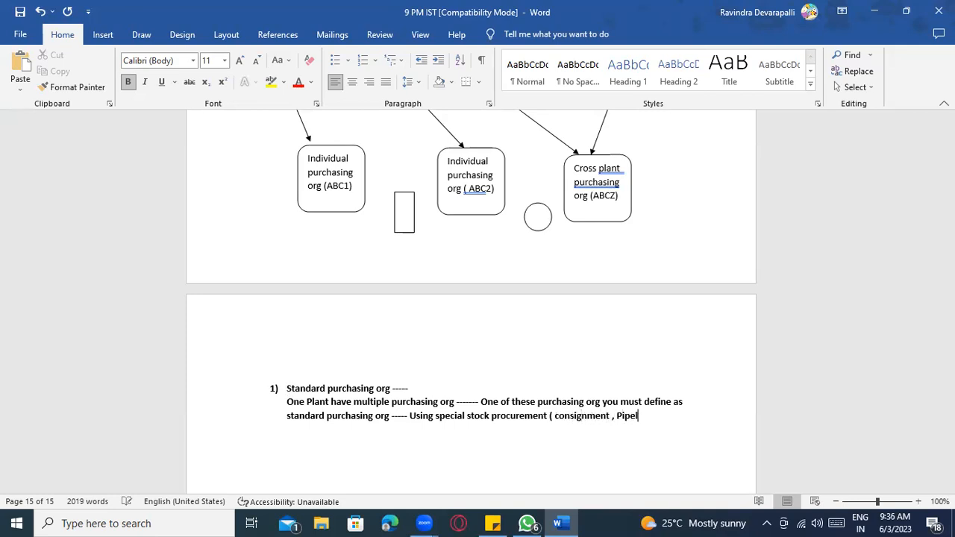
key("BackSpace")
type(")")
key("Return")
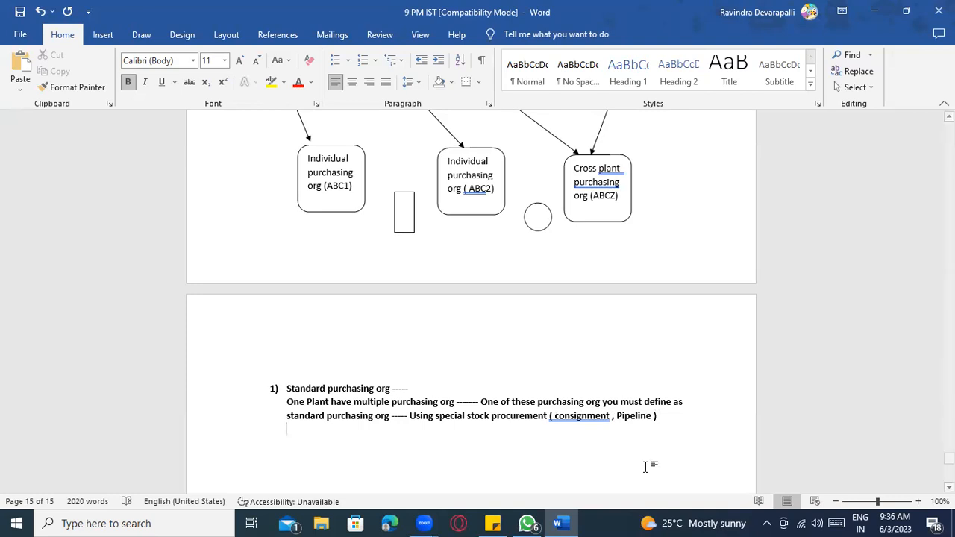
scroll(595, 388, "down", 1)
- Correct the spelling of 'consignment' and make the 'Standard purchasing org' heading underlined instead of bold
right_click(595, 384)
left_click(556, 168)
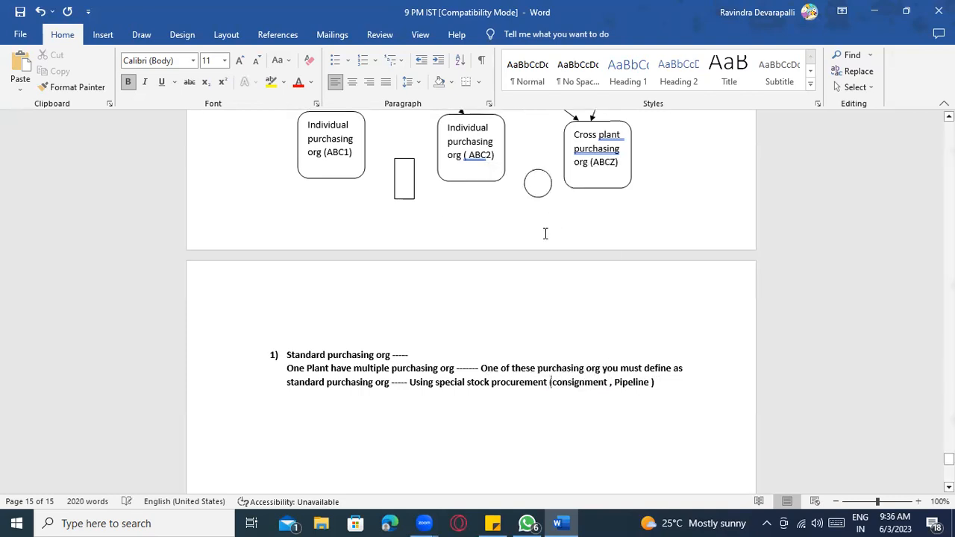
left_click_drag(388, 355, 305, 358)
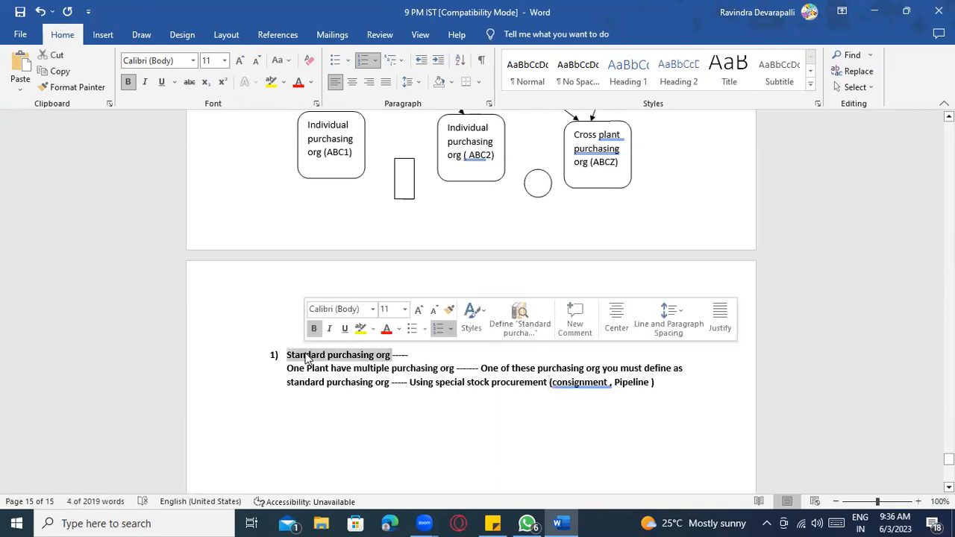
key("ctrl+b")
key("ctrl+u")
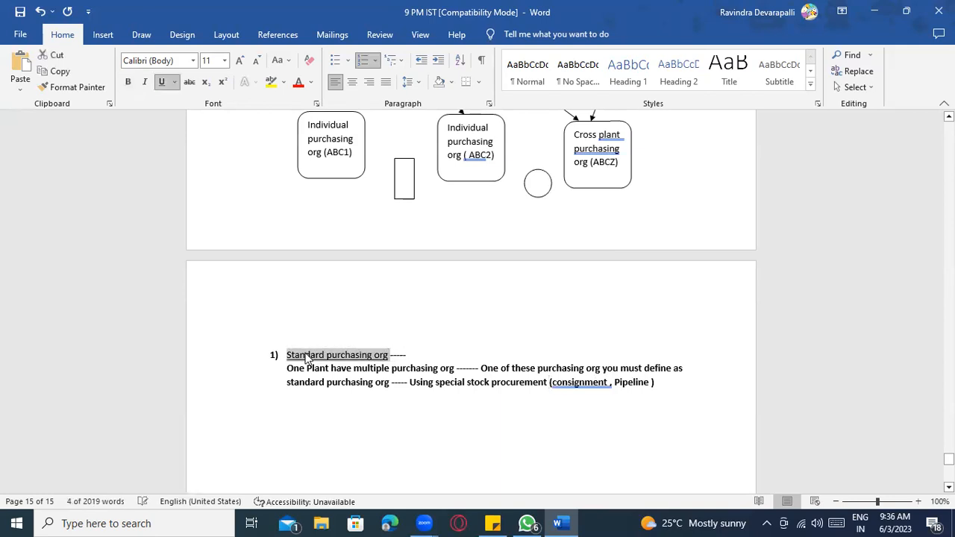
left_click(410, 393)
- Accept the spelling fixes 'consignment,' and 'Pipeline)', and change 'these' to 'this' in the note
scroll(403, 382, "up", 1)
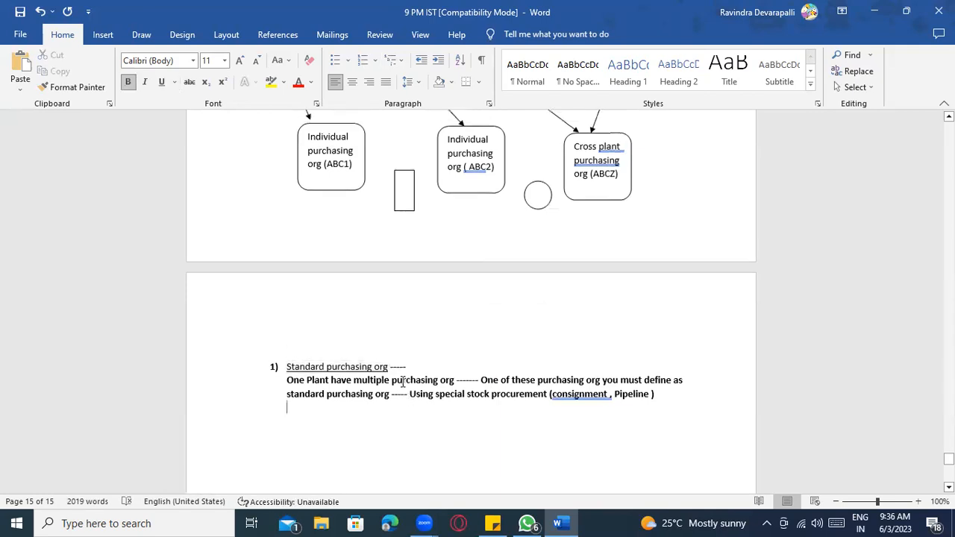
scroll(331, 232, "up", 2)
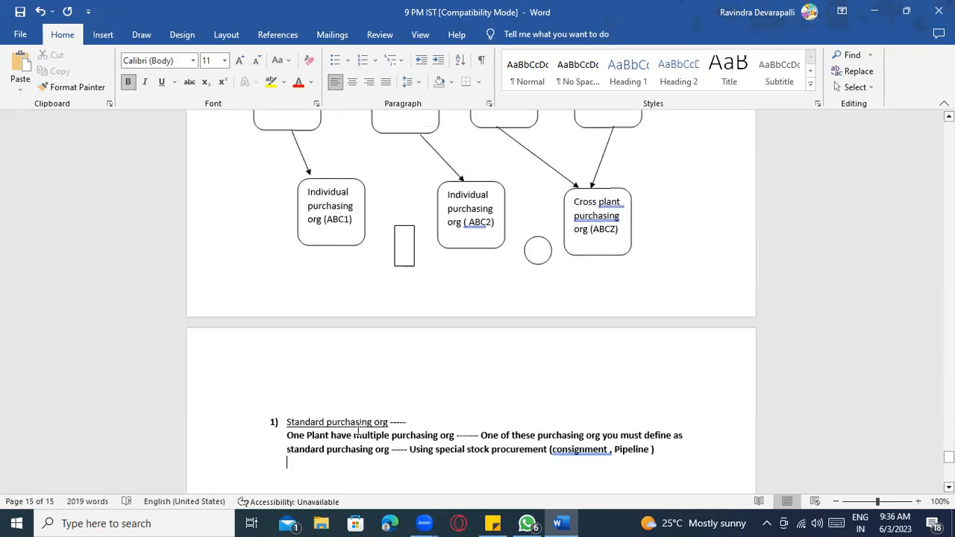
left_click(324, 220)
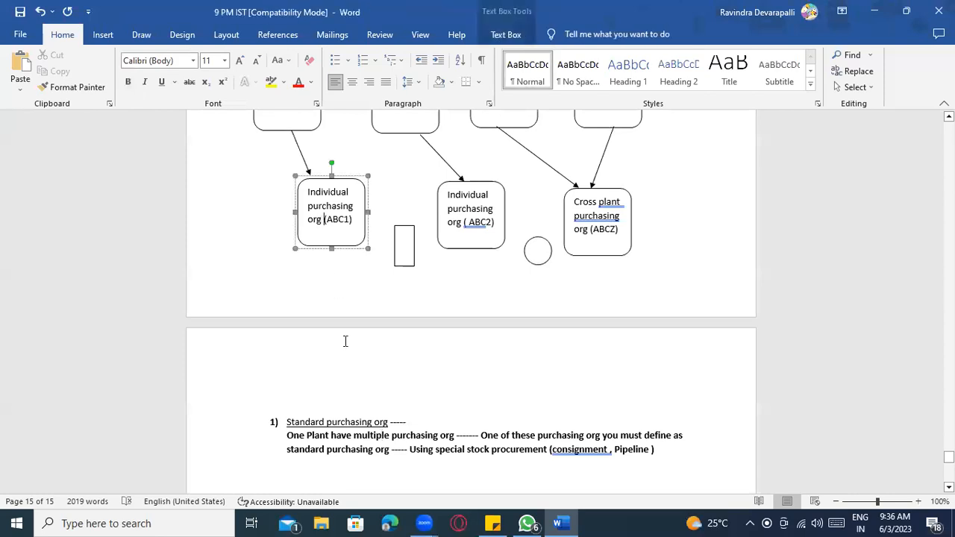
left_click(352, 422)
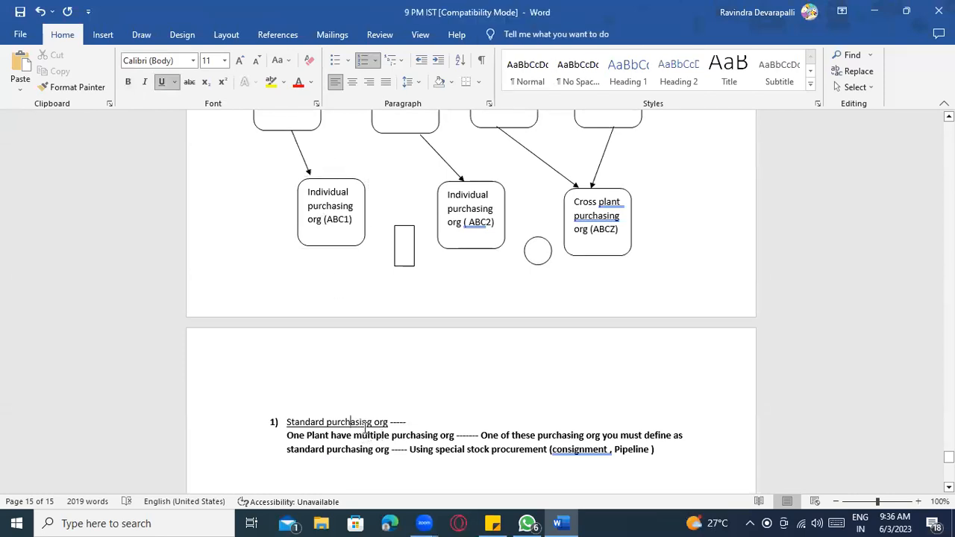
scroll(366, 431, "down", 2)
scroll(433, 432, "up", 2)
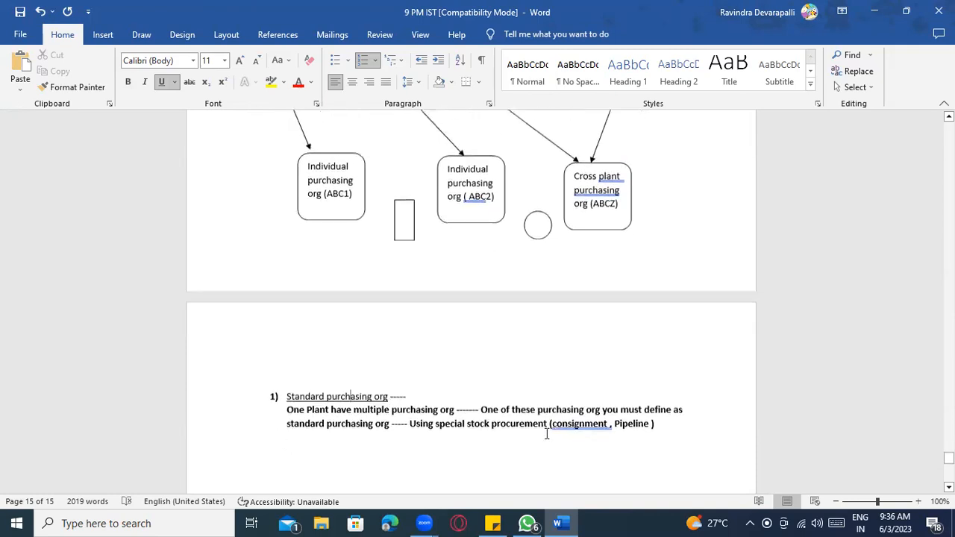
scroll(523, 426, "down", 1)
right_click(574, 416)
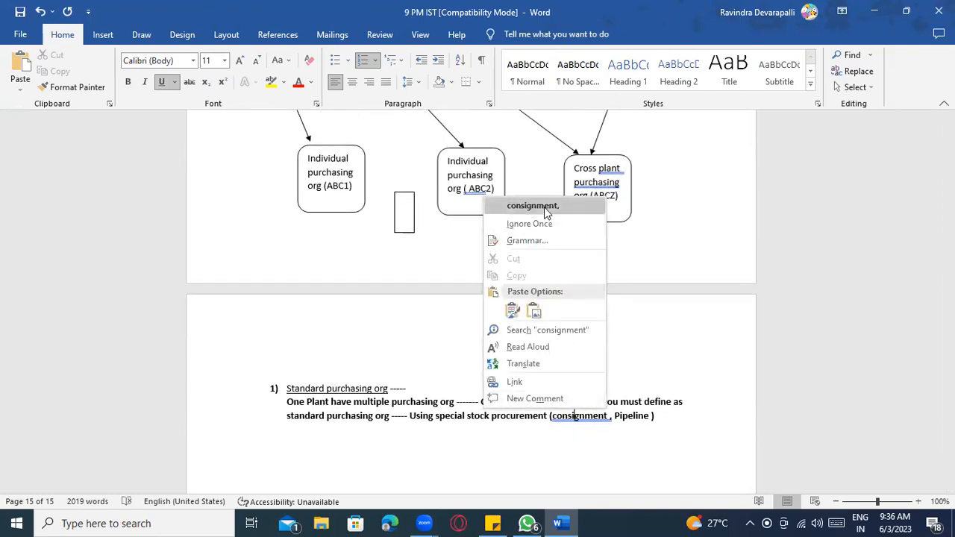
left_click(544, 206)
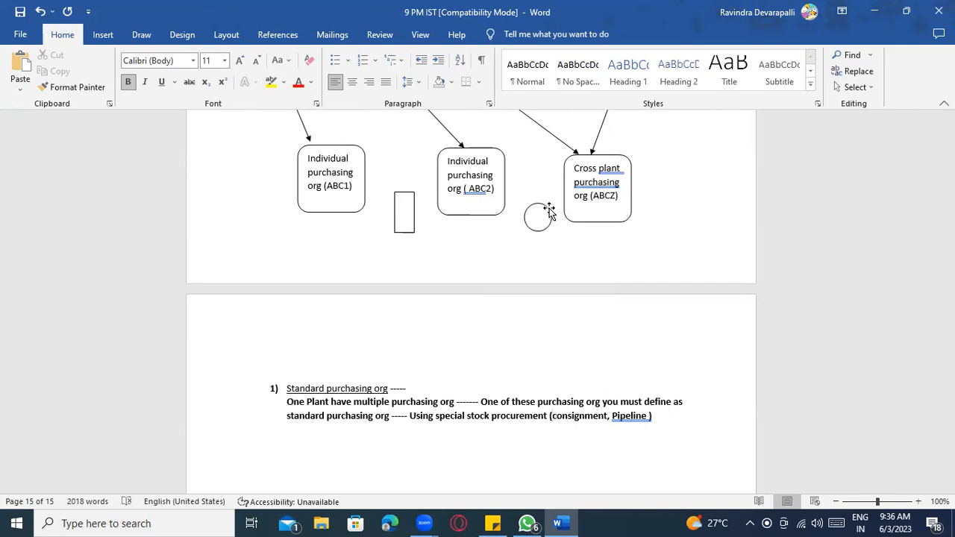
scroll(656, 389, "down", 1)
right_click(629, 382)
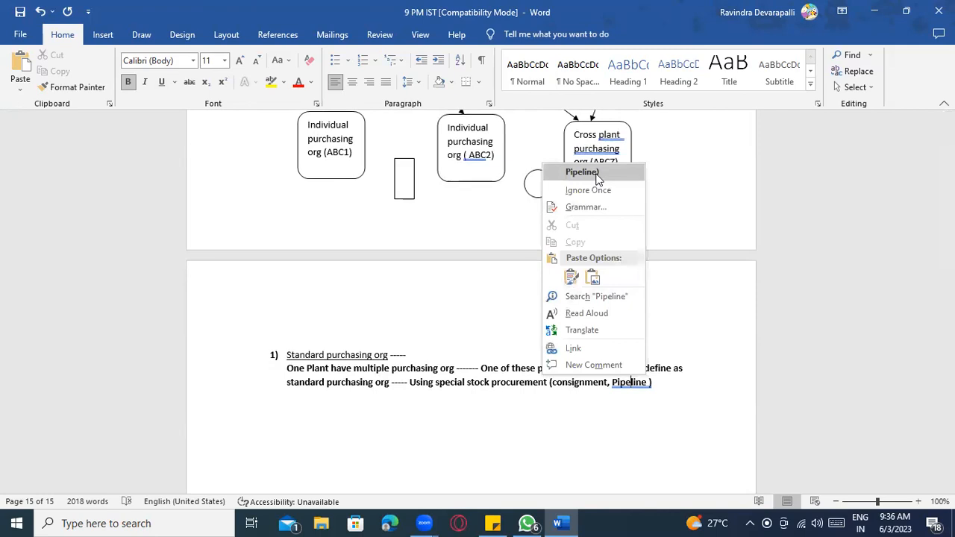
left_click(597, 173)
right_click(590, 371)
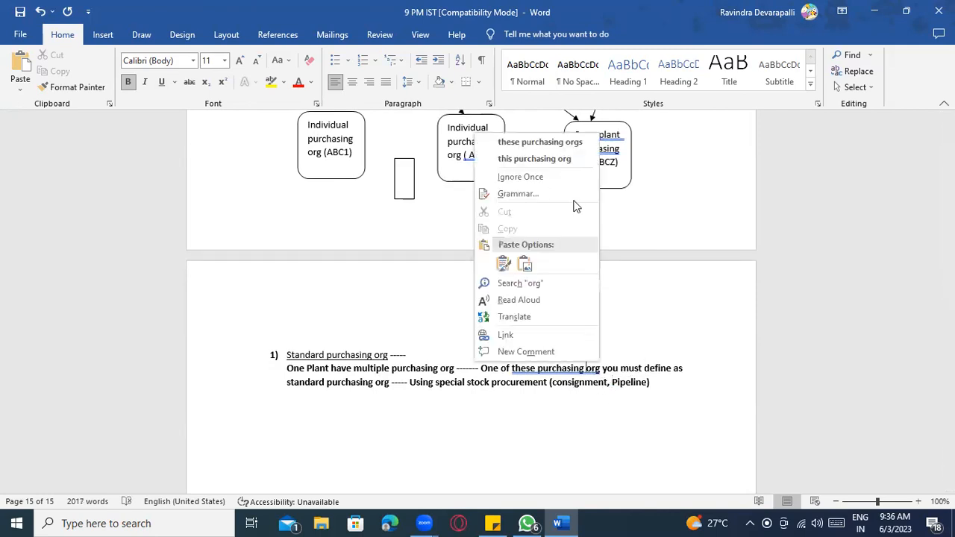
left_click(556, 158)
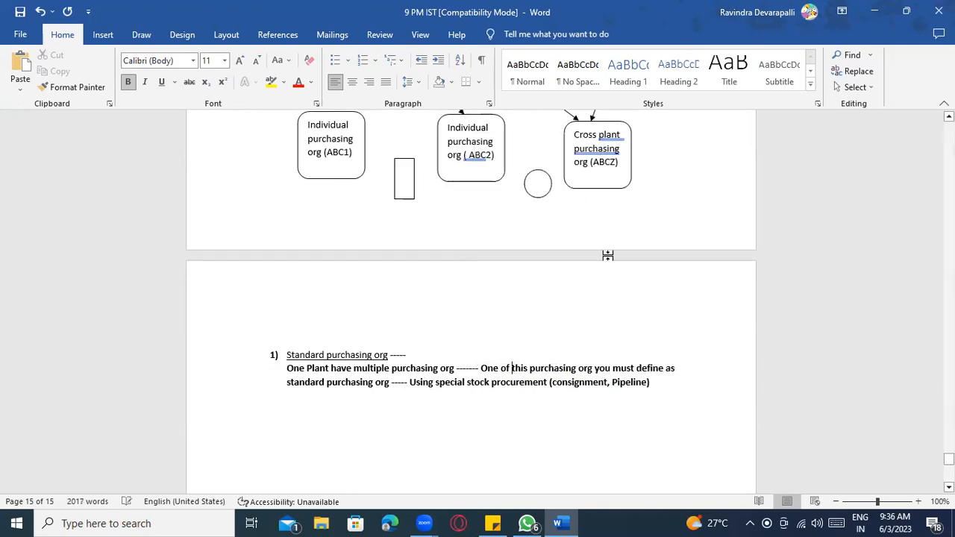
- Append ',.....' after Pipeline in the examples and add an empty line after the note
left_click(607, 382)
left_click_drag(553, 381, 626, 382)
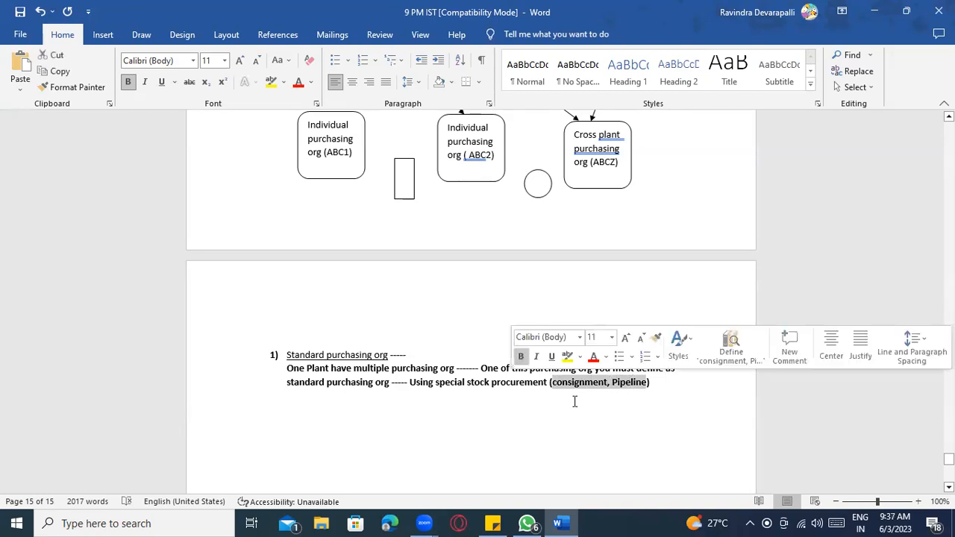
left_click(356, 355)
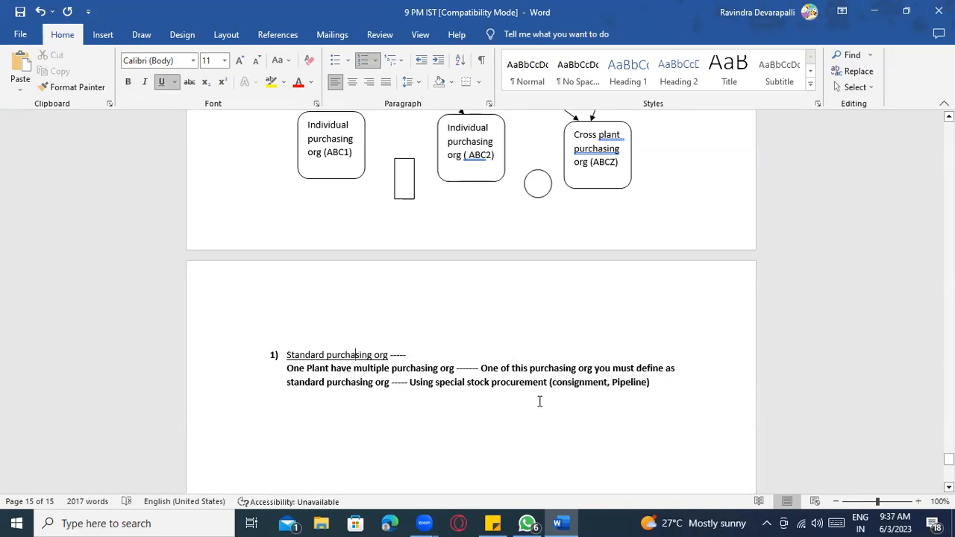
left_click(653, 390)
type(",.....")
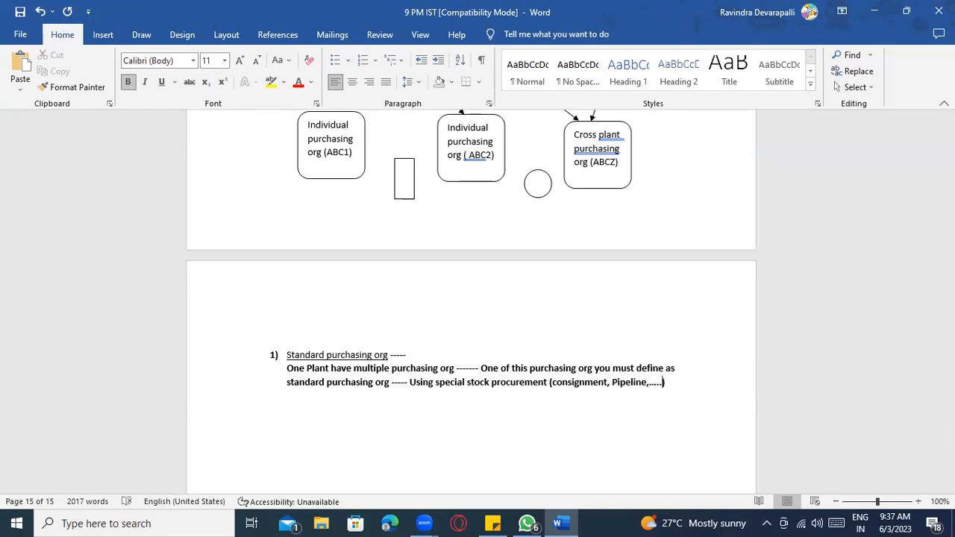
scroll(448, 448, "down", 4)
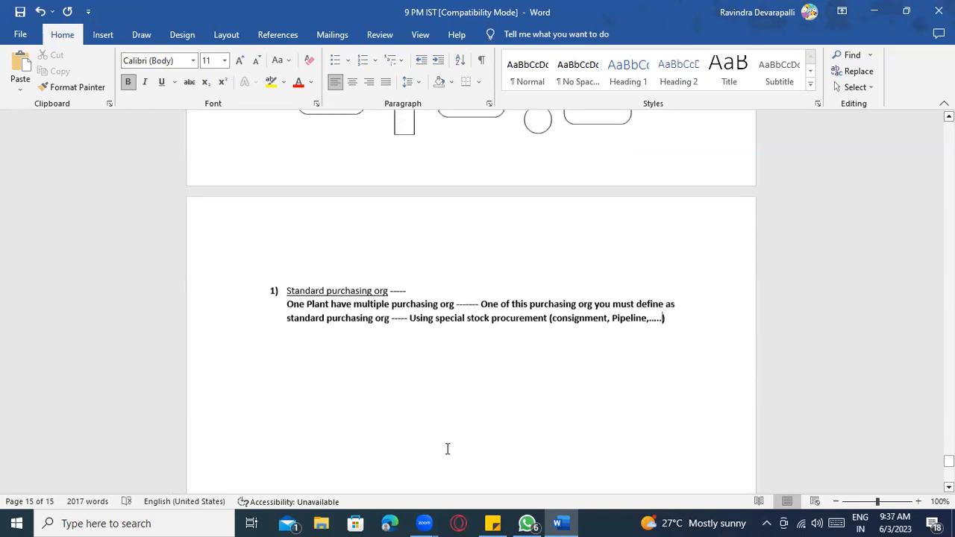
scroll(597, 396, "up", 1)
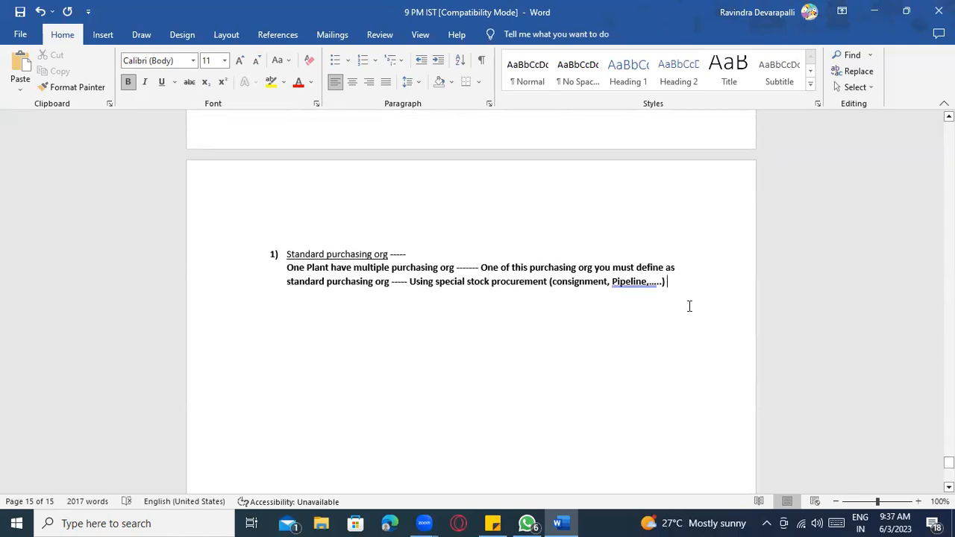
scroll(670, 341, "down", 2)
key("Return")
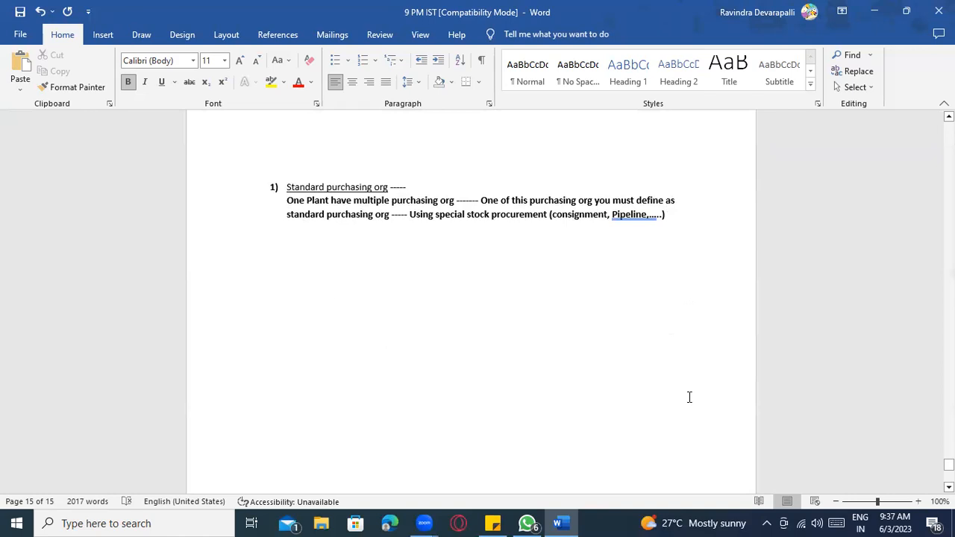
scroll(432, 356, "up", 3)
scroll(484, 350, "down", 3)
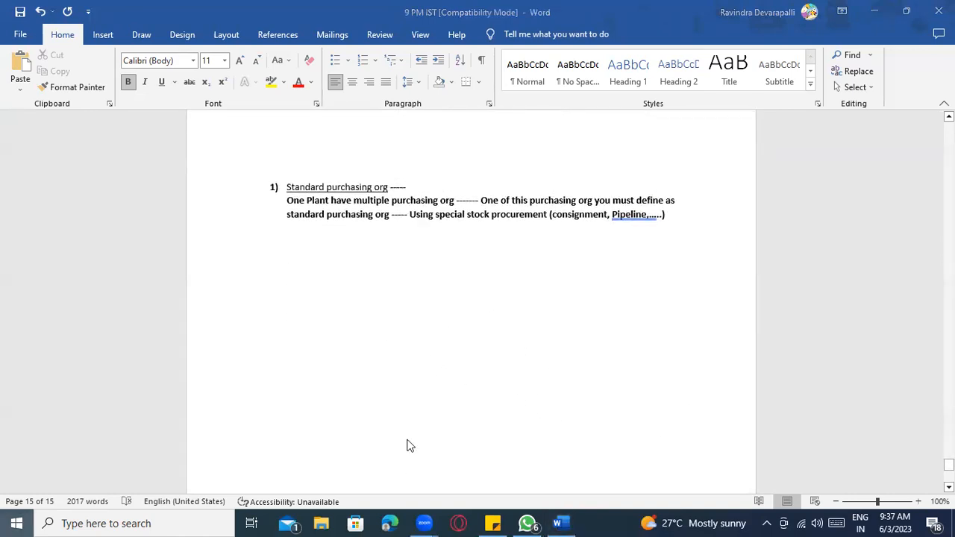
- Launch SAP Logon from the Windows search
key("super")
type("SAP")
key("Return")
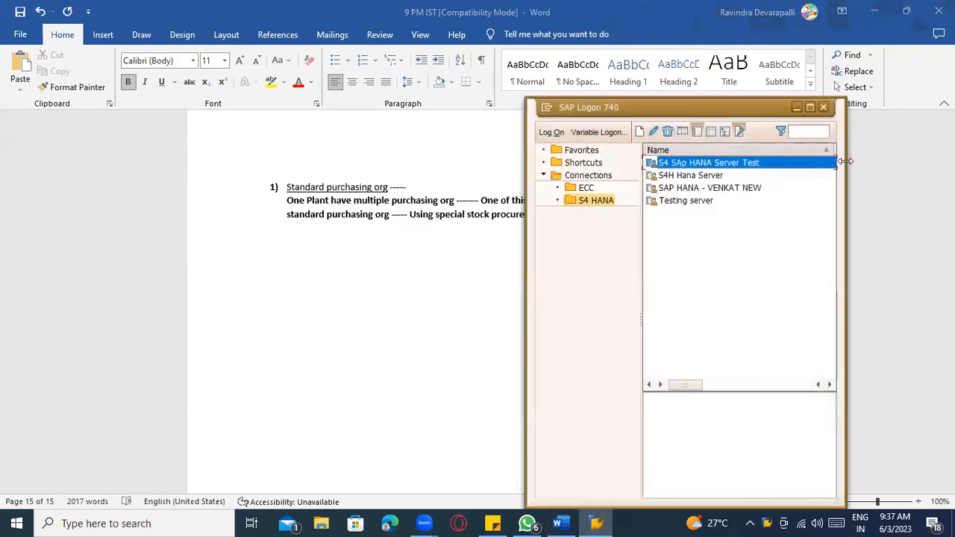
- Open an ECC server connection from the SAP Logon list
left_click(597, 200)
left_click(586, 187)
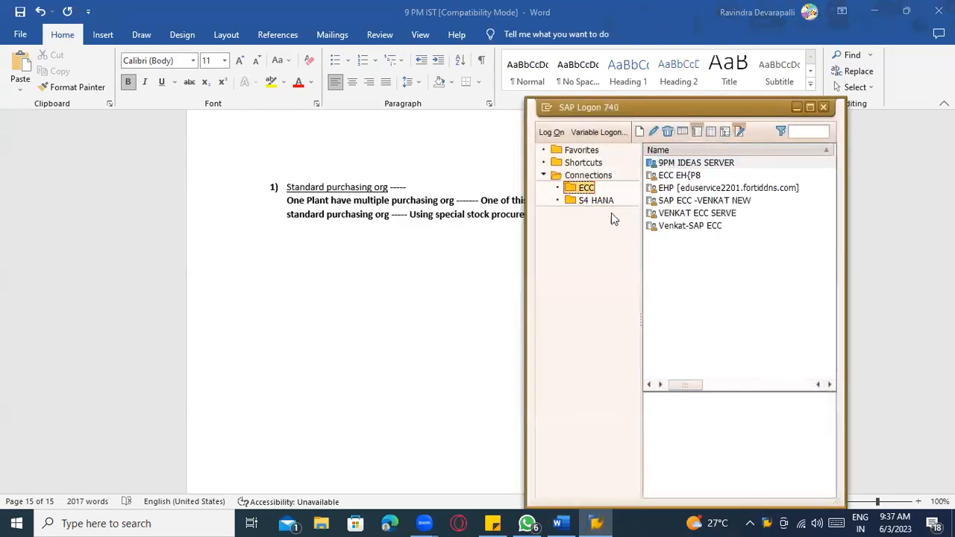
left_click(706, 200)
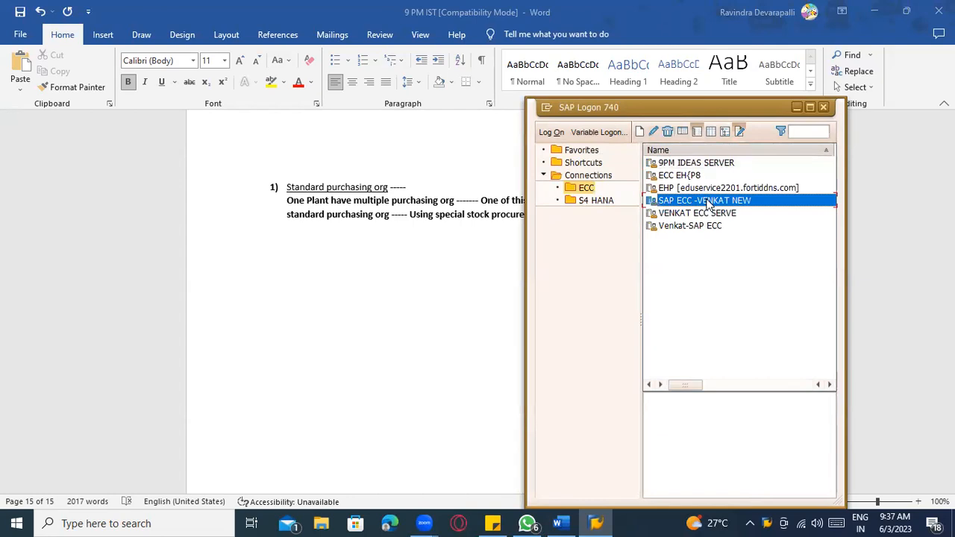
double_click(708, 204)
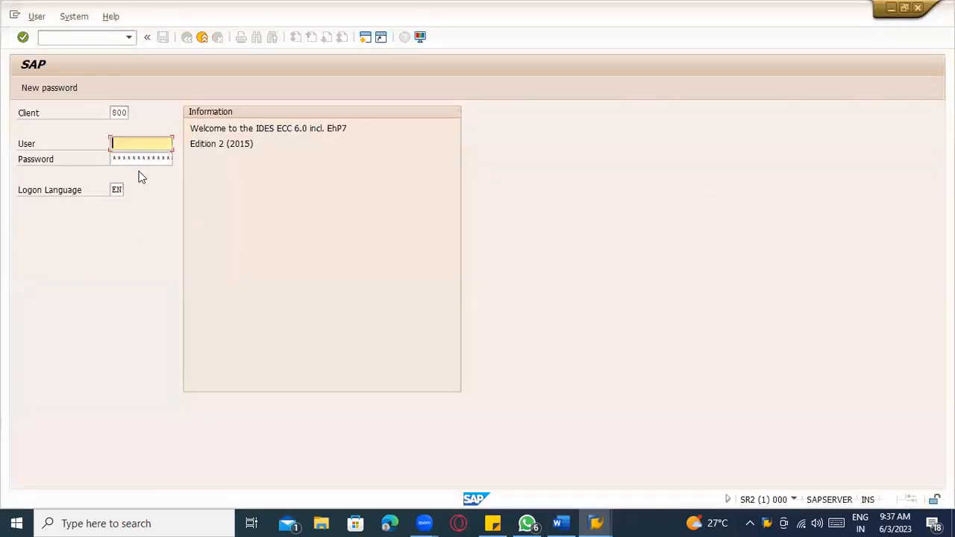
- Fill in a saved user name, copy the password from the login notes, and submit the logon
left_click(148, 156)
left_click(152, 161)
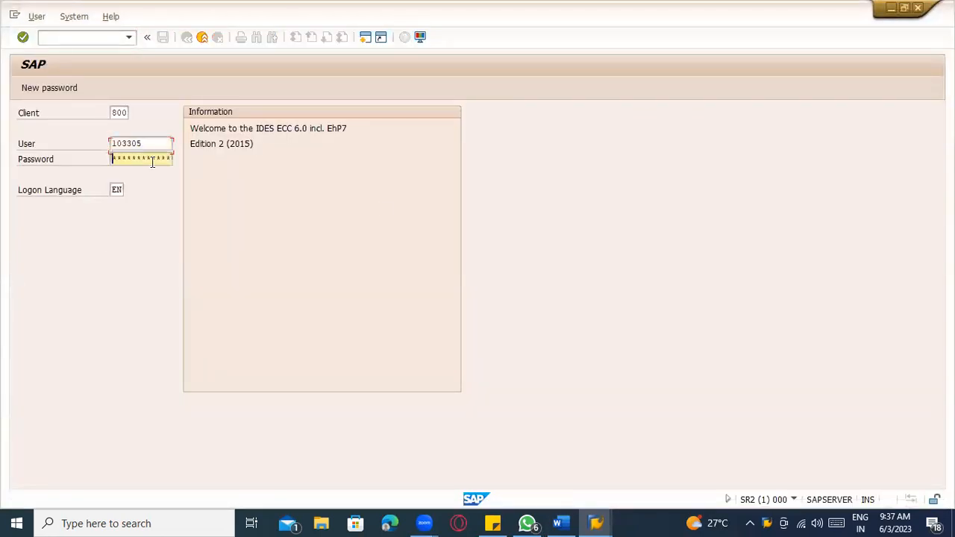
left_click(493, 523)
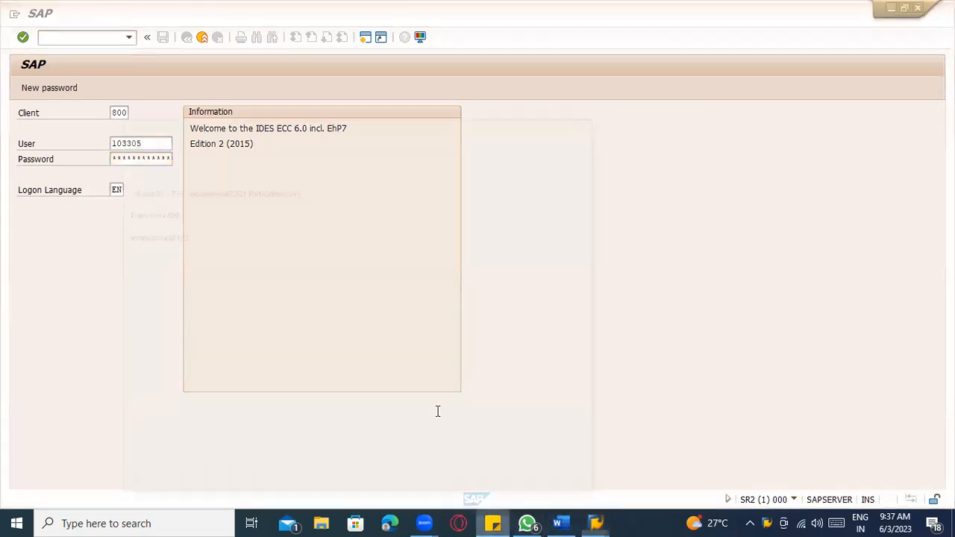
left_click_drag(133, 167, 30, 156)
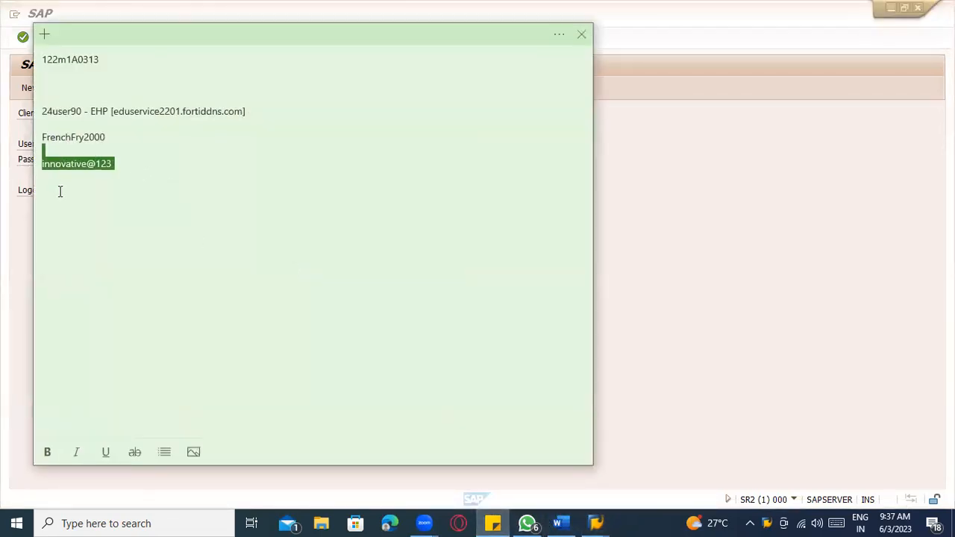
left_click(88, 169)
left_click_drag(112, 165, 9, 165)
key("alt+Tab")
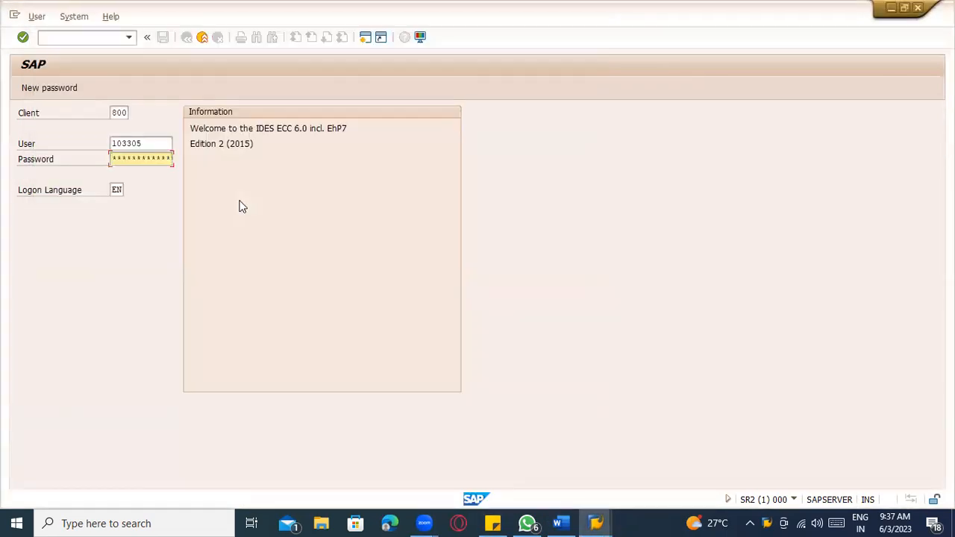
key("Return")
- Retry the logon with a different saved user name and the password from the notes, then abandon it
key("alt+Tab")
key("alt+Tab")
key("BackSpace")
left_click(151, 171)
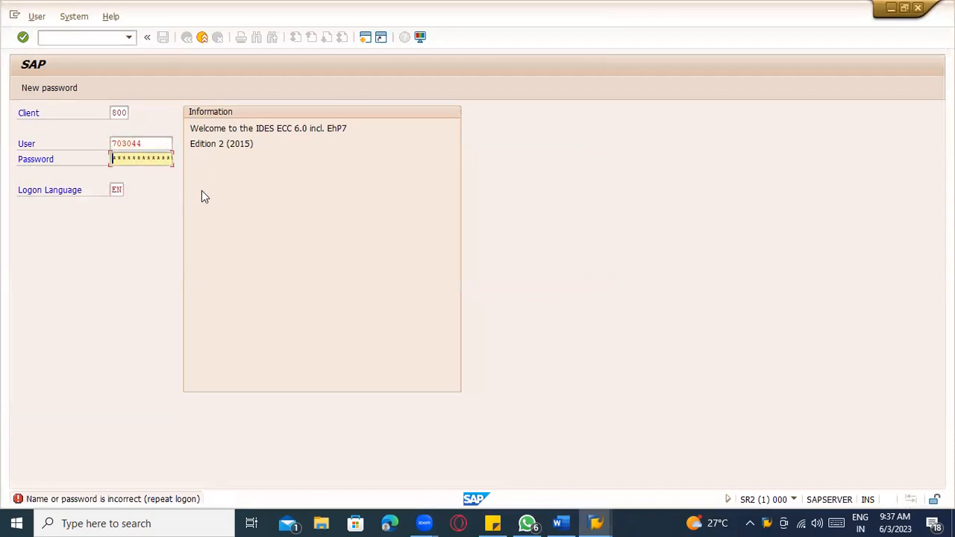
key("shift+Tab")
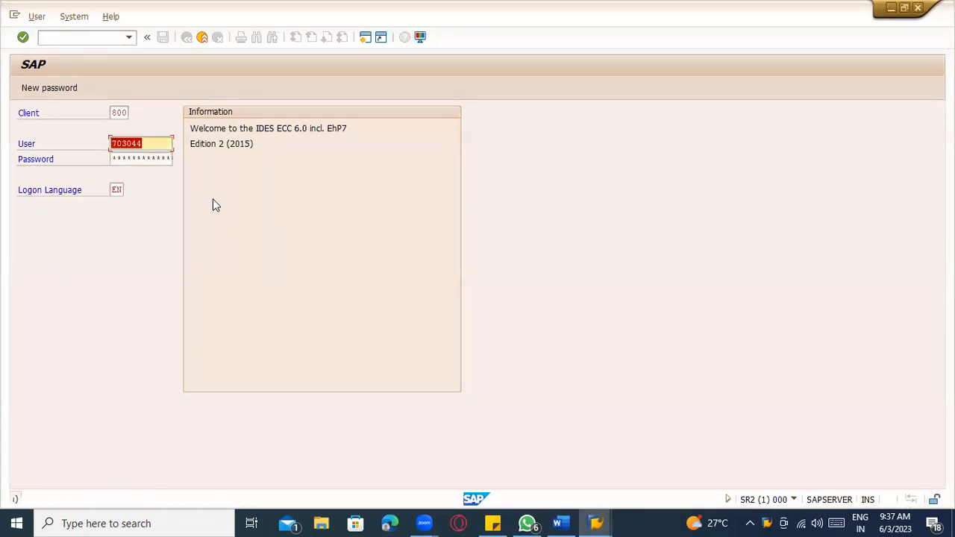
key("alt+Tab")
left_click_drag(117, 165, 34, 169)
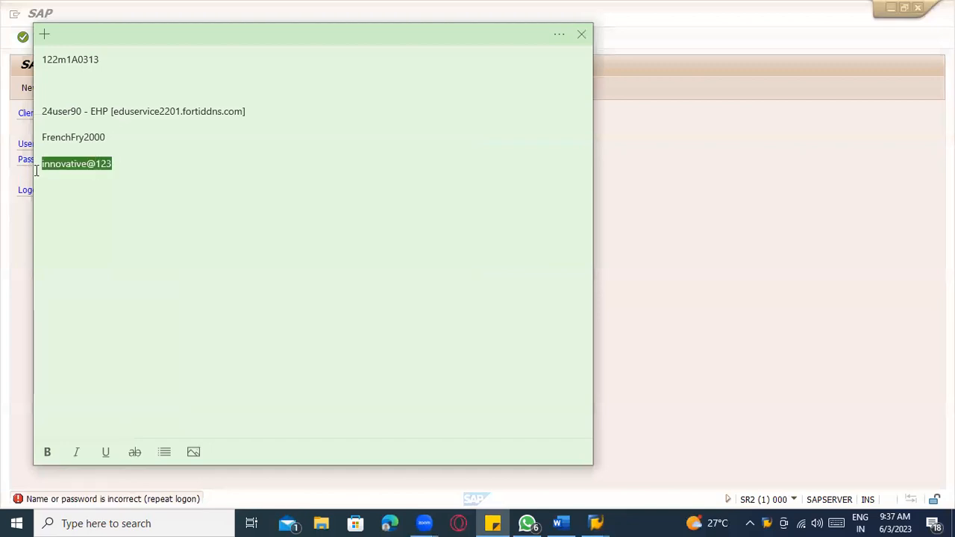
key("alt+Tab")
key("Tab")
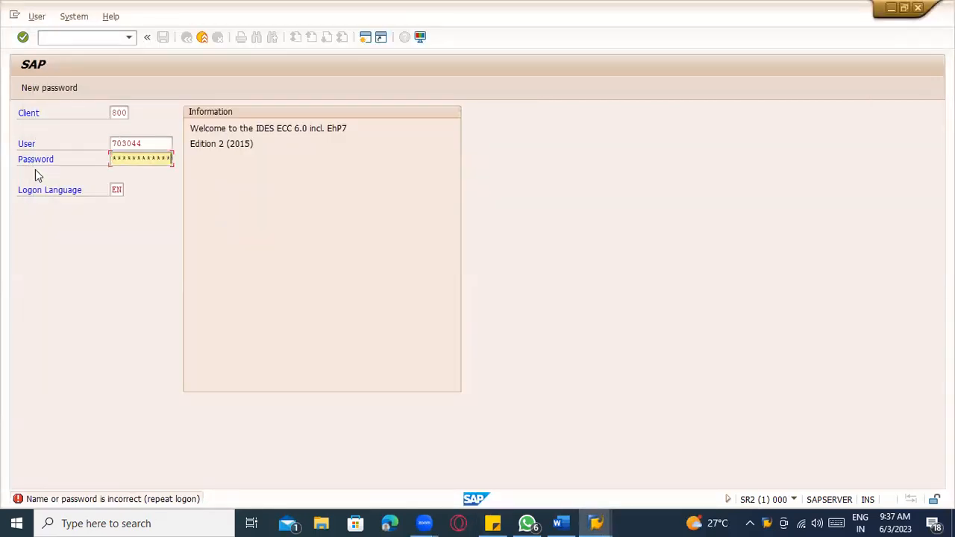
key("Return")
- Log on through the other ECC connection with the saved user, confirm the multiple-logon prompt, then return to Word
double_click(694, 201)
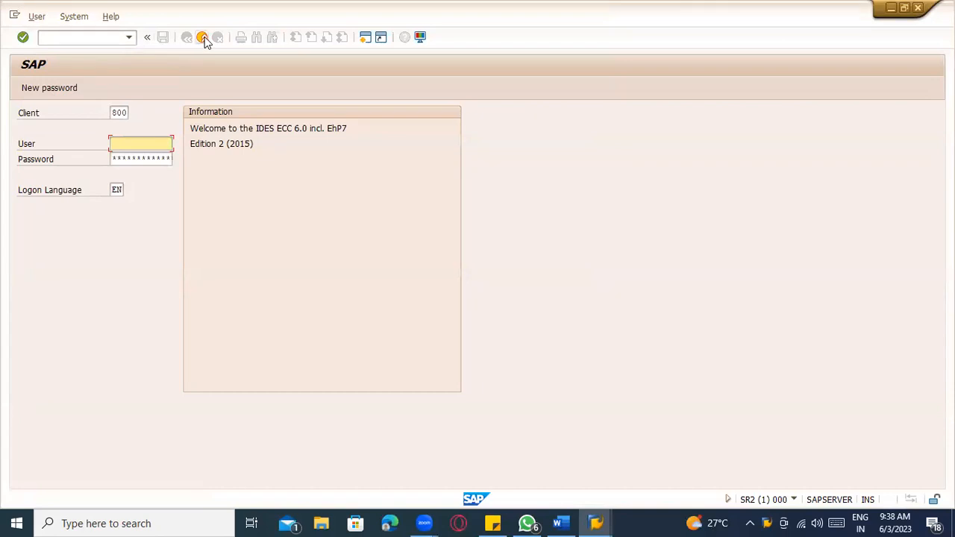
left_click(202, 37)
double_click(730, 215)
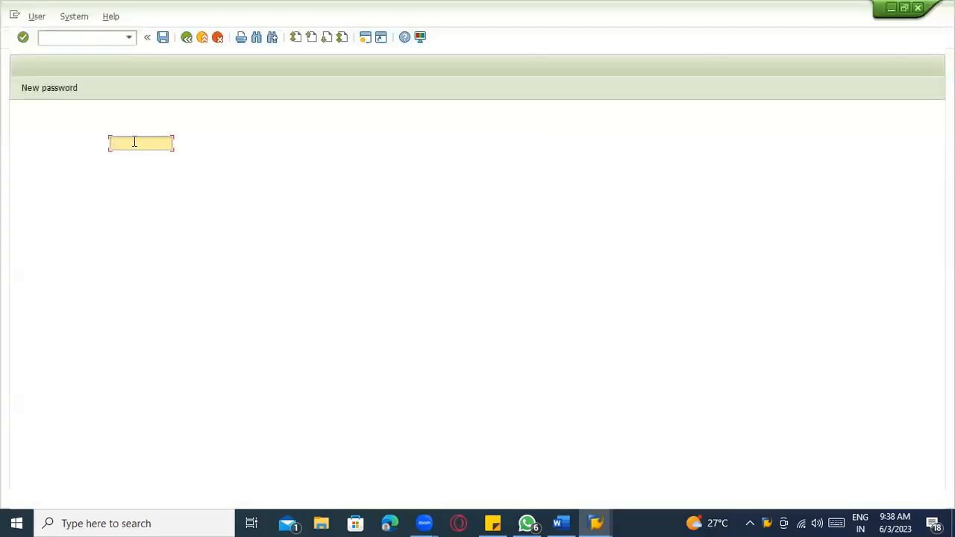
left_click(133, 143)
left_click(133, 156)
left_click(164, 160)
key("Return")
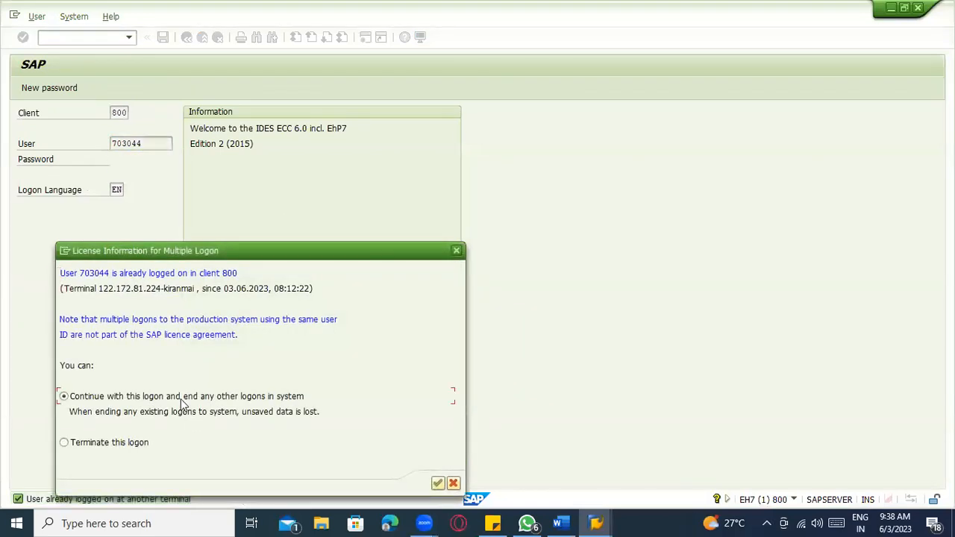
key("Return")
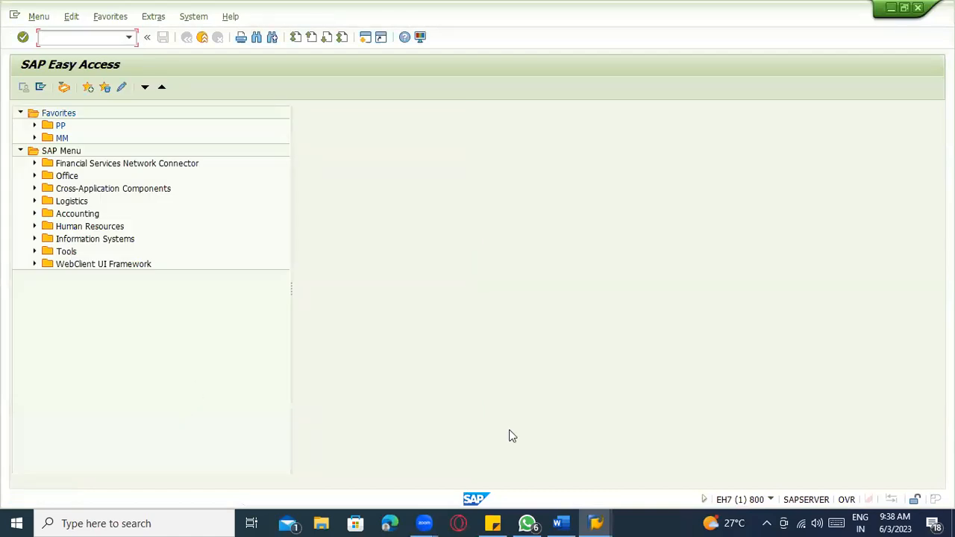
left_click(569, 520)
- Scroll through the organization-structure notes and place the cursor in the TATA GROUP company list line
scroll(587, 346, "up", 6)
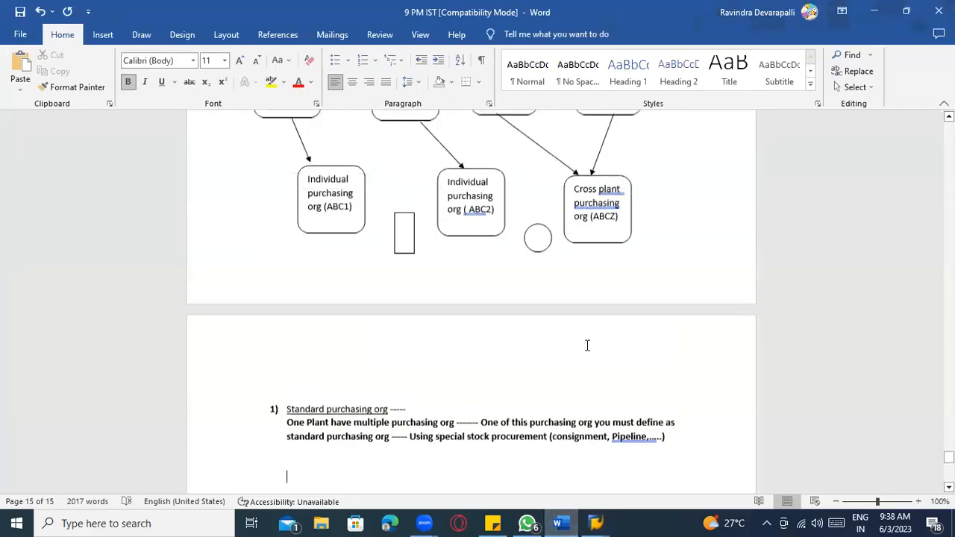
scroll(586, 347, "up", 10)
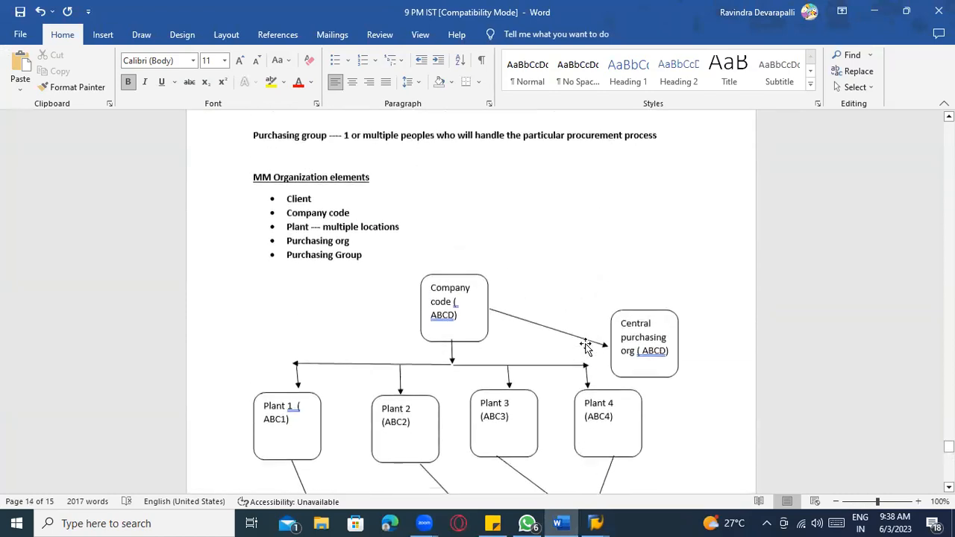
scroll(579, 342, "up", 5)
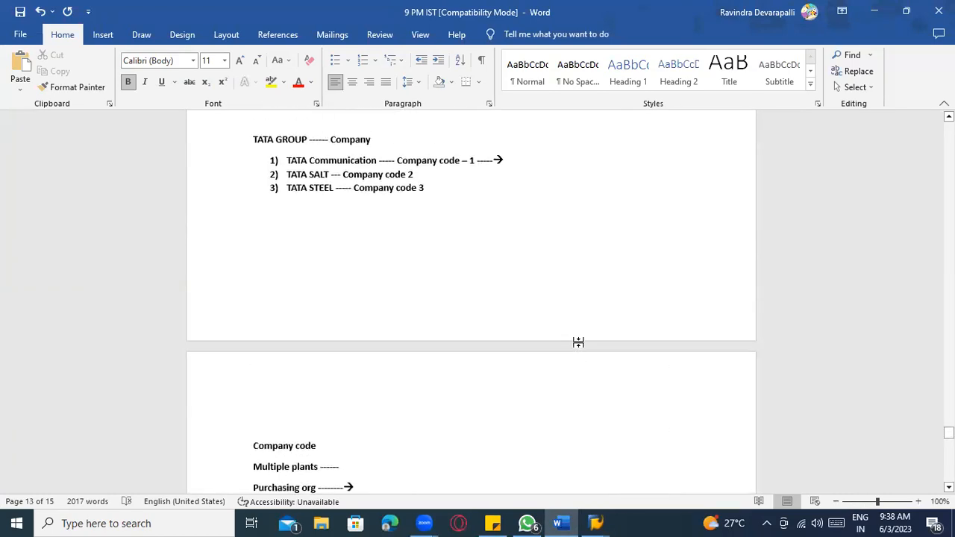
scroll(578, 343, "down", 4)
scroll(579, 343, "down", 7)
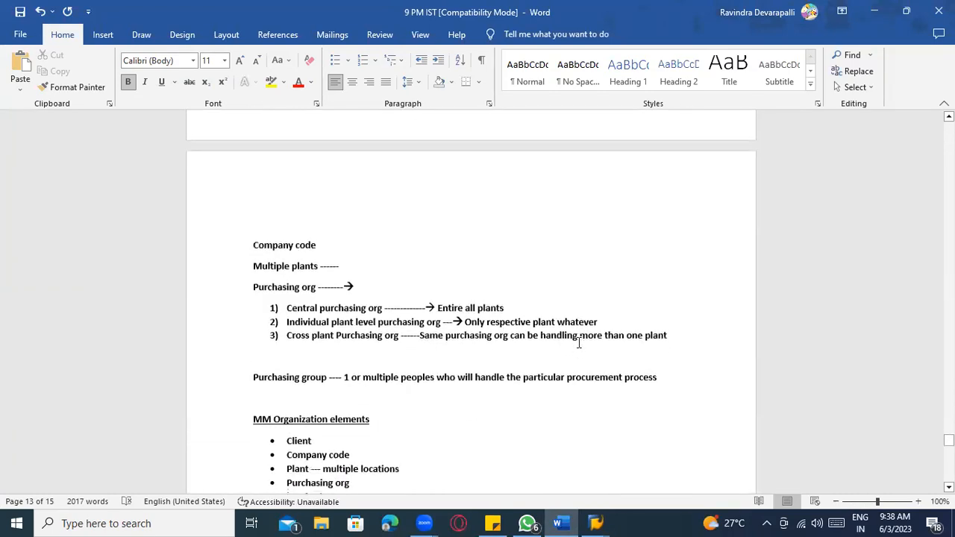
scroll(638, 339, "down", 9)
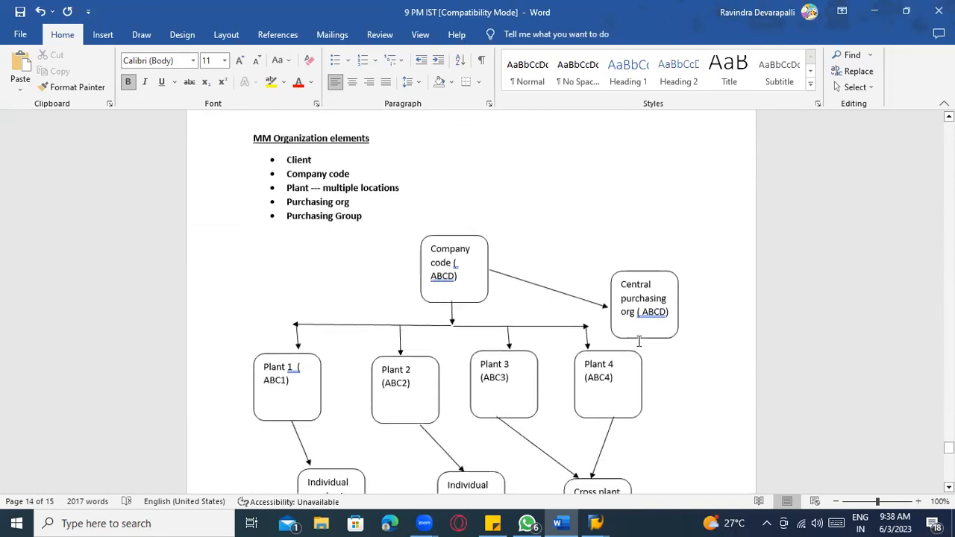
scroll(640, 347, "up", 7)
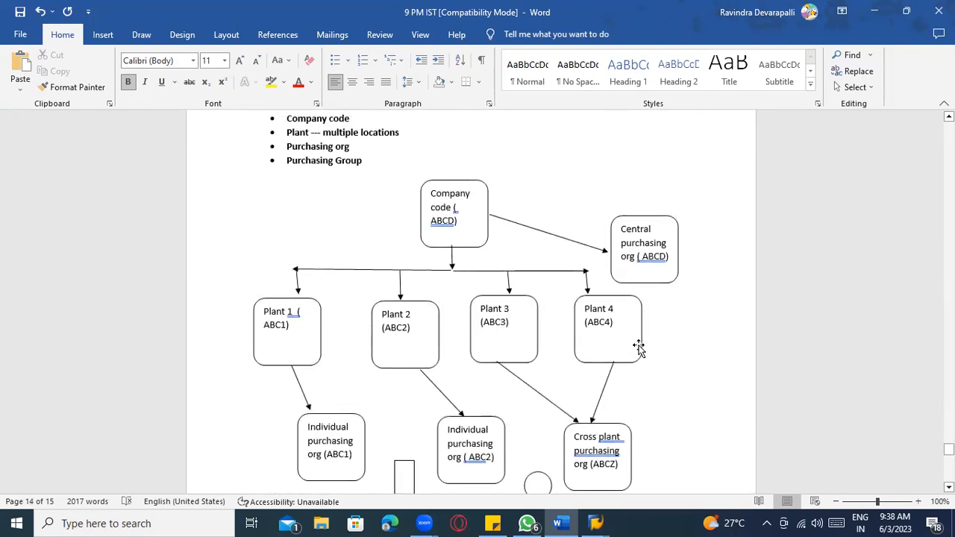
scroll(639, 345, "up", 3)
scroll(645, 341, "up", 5)
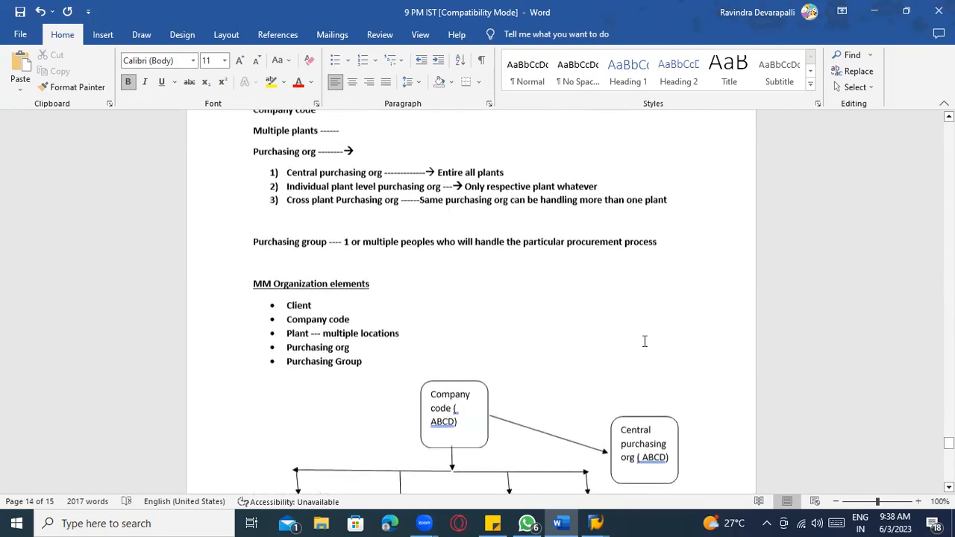
scroll(348, 331, "up", 3)
scroll(375, 301, "down", 8)
scroll(322, 304, "up", 10)
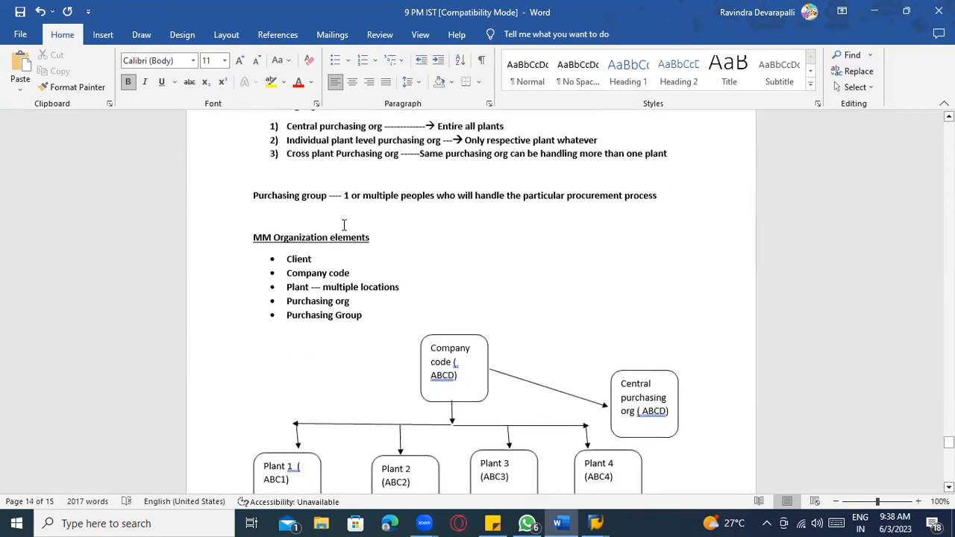
left_click(291, 274)
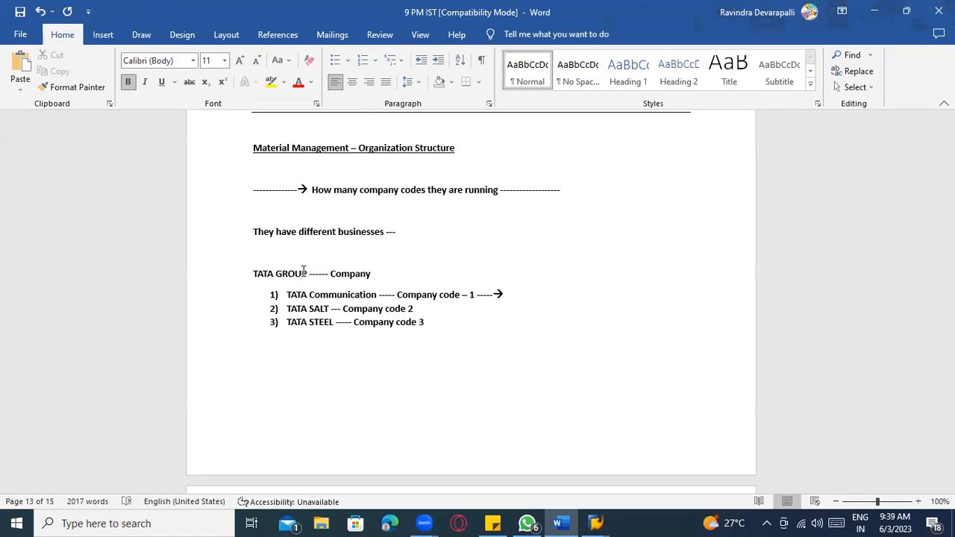
- Run SPRO, open the SAP Reference IMG, expand Enterprise Structure > Definition, then go back to Easy Access
key("alt+Tab")
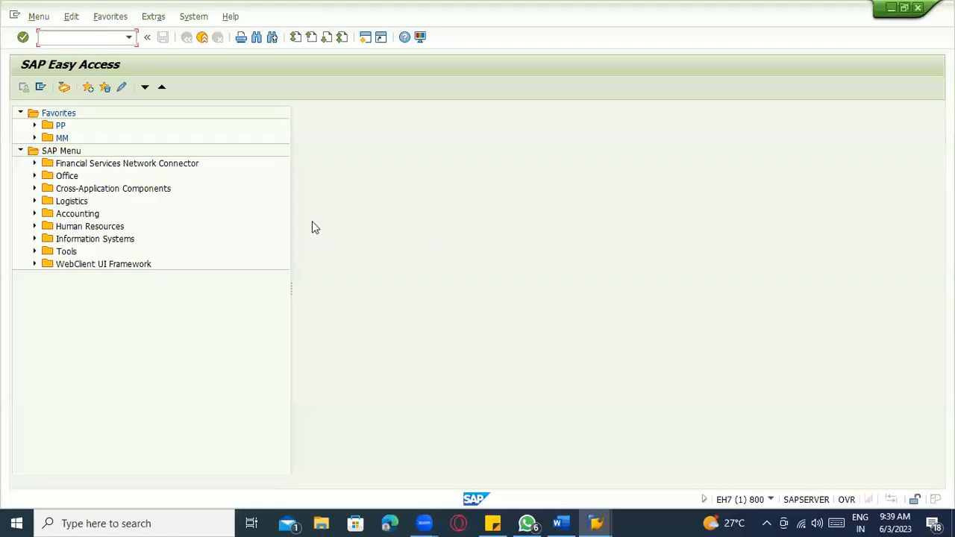
type("spro")
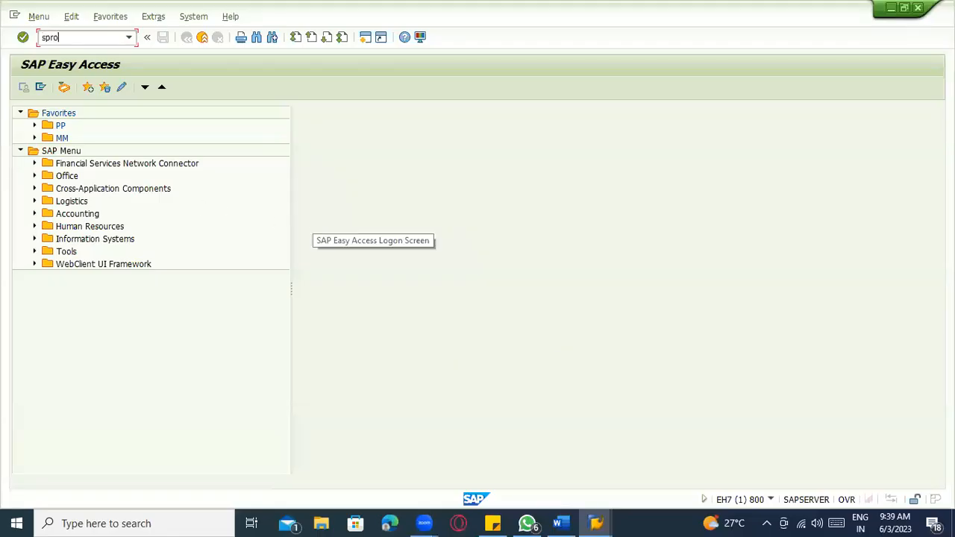
key("Return")
left_click(58, 91)
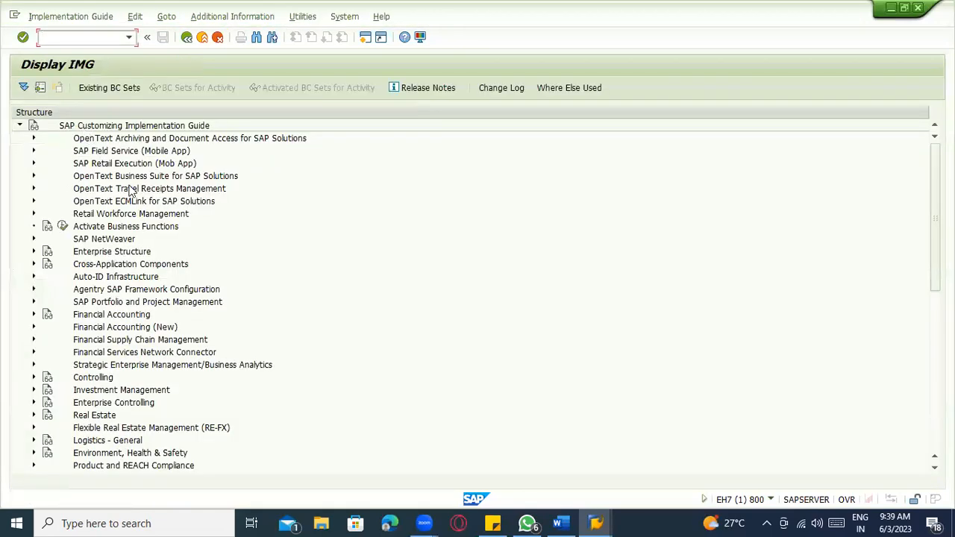
scroll(112, 201, "down", 1)
left_click(34, 227)
left_click(47, 252)
left_click(90, 227)
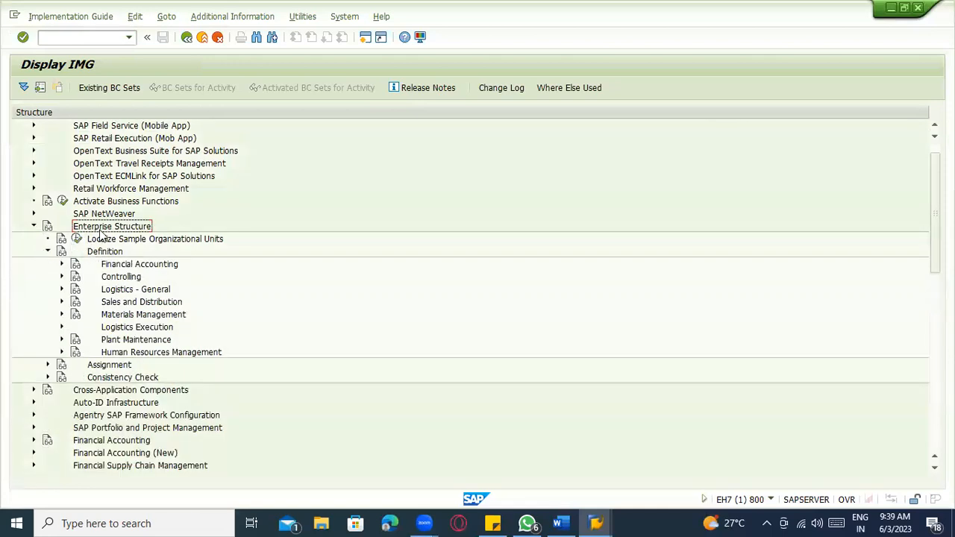
scroll(105, 172, "up", 1)
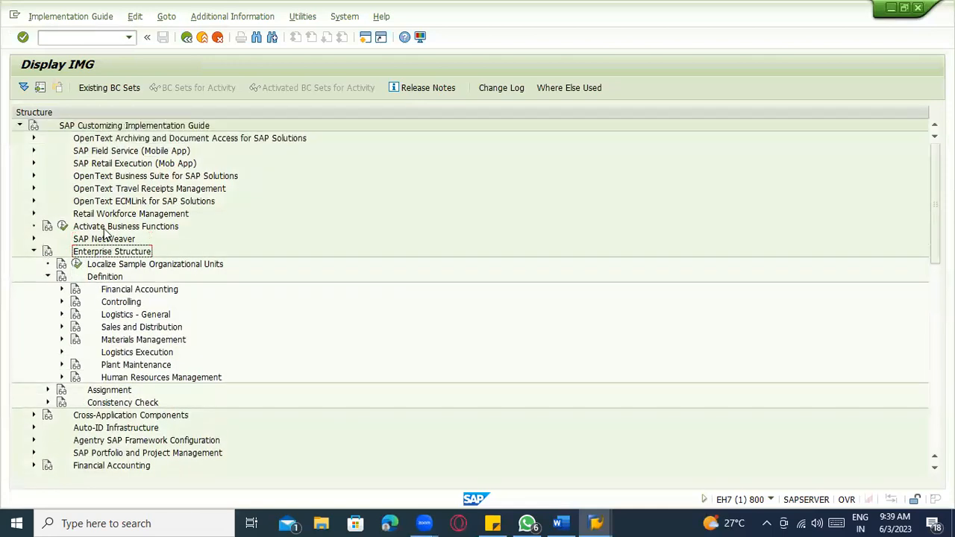
left_click(186, 38)
left_click(186, 37)
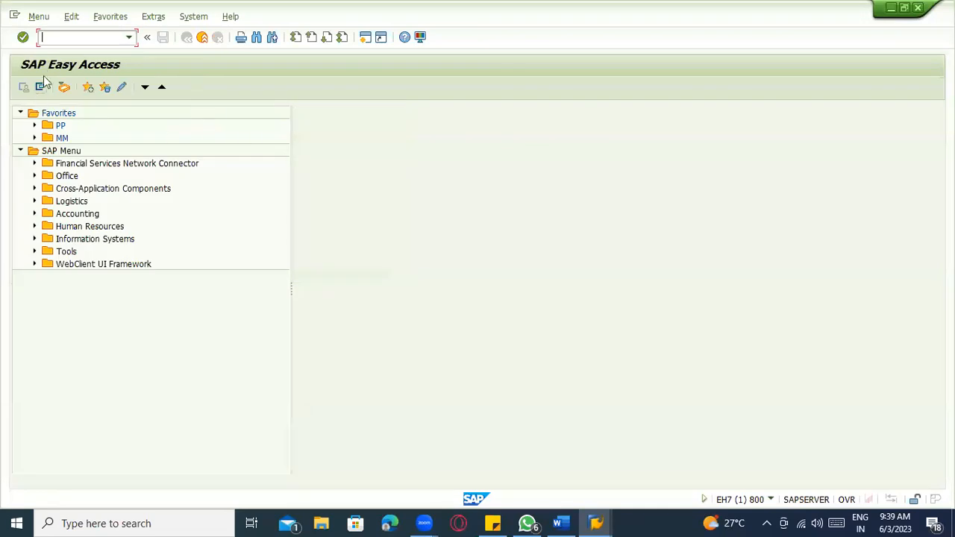
- Rerun spro from the recent transactions list and open the SAP Reference IMG
type("spro")
key("Return")
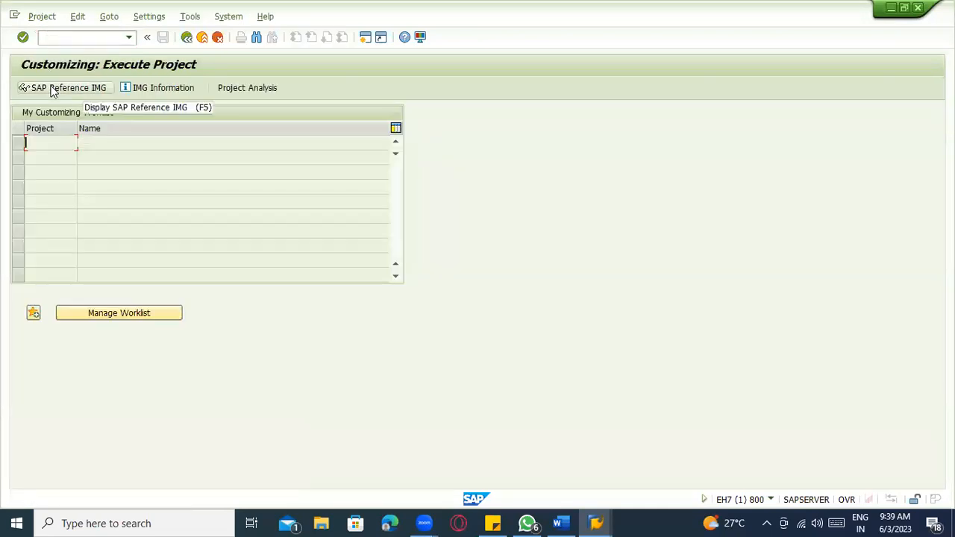
left_click(52, 89)
left_click(188, 39)
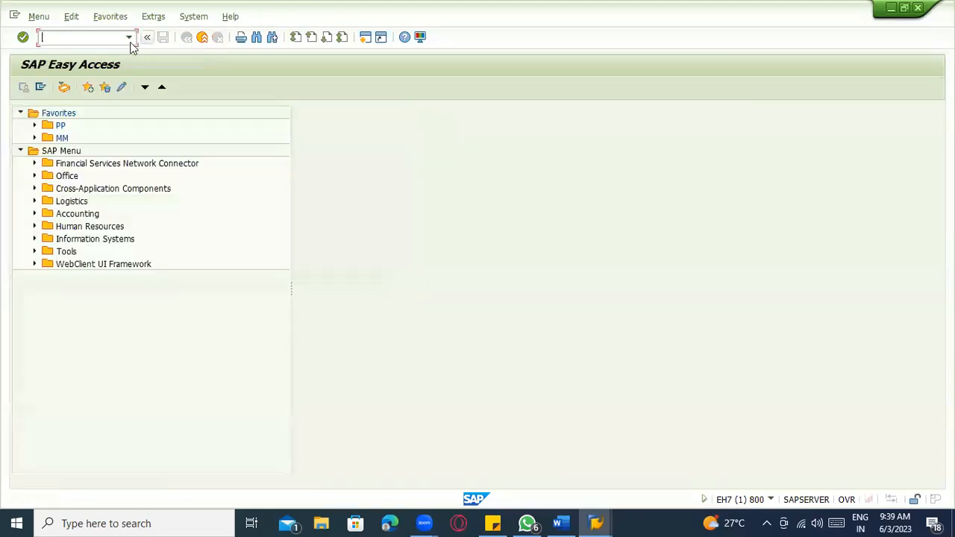
left_click(127, 39)
left_click(85, 49)
key("Return")
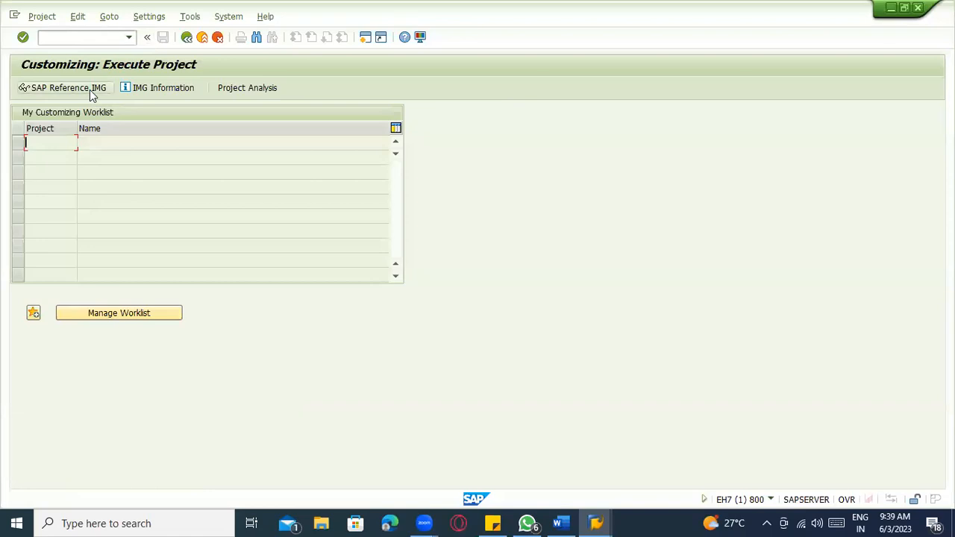
left_click(89, 90)
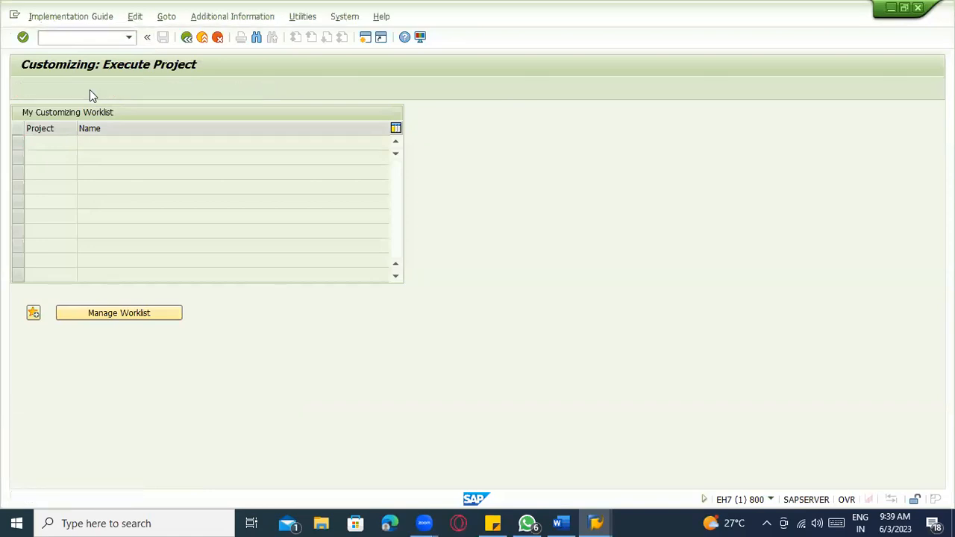
- Expand Enterprise Structure > Definition > Financial Accounting and review its company and company code activities
left_click(33, 252)
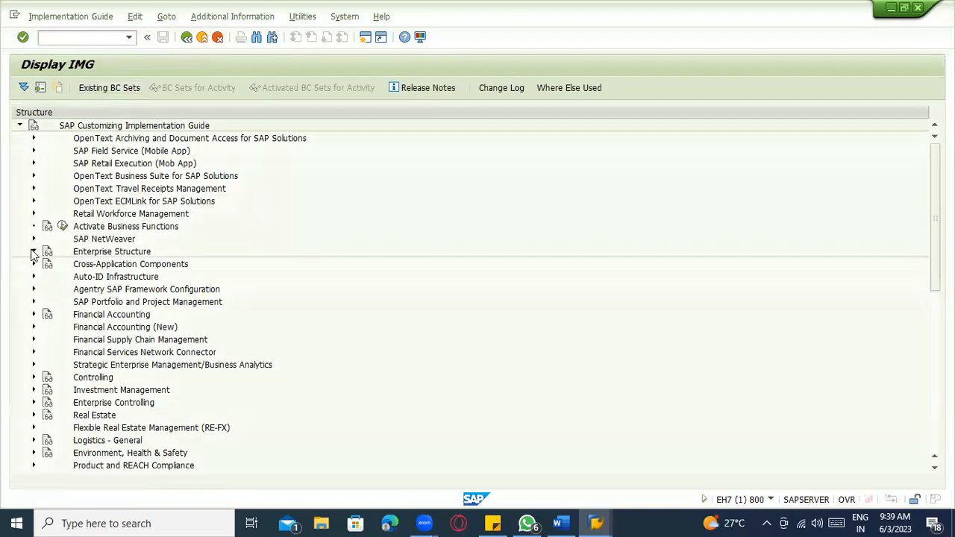
left_click(47, 277)
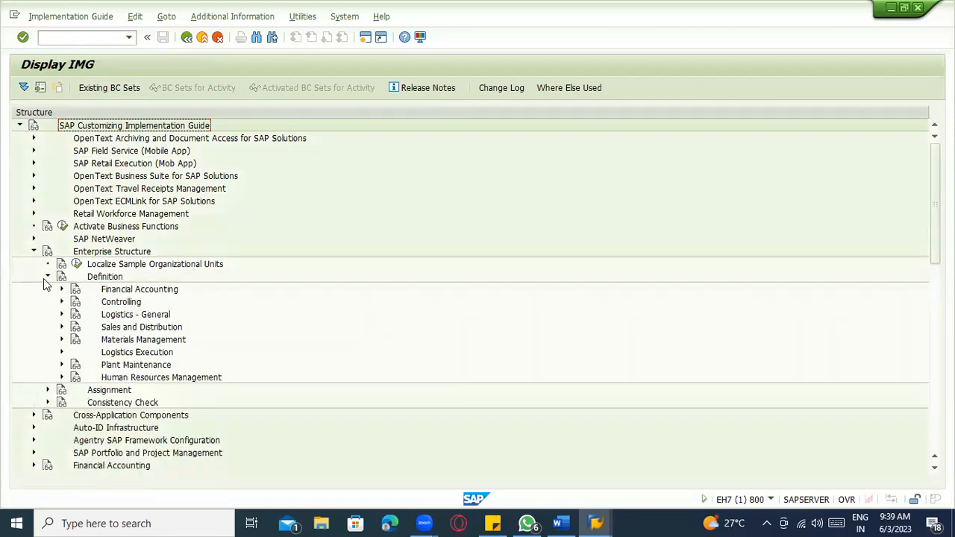
left_click(61, 290)
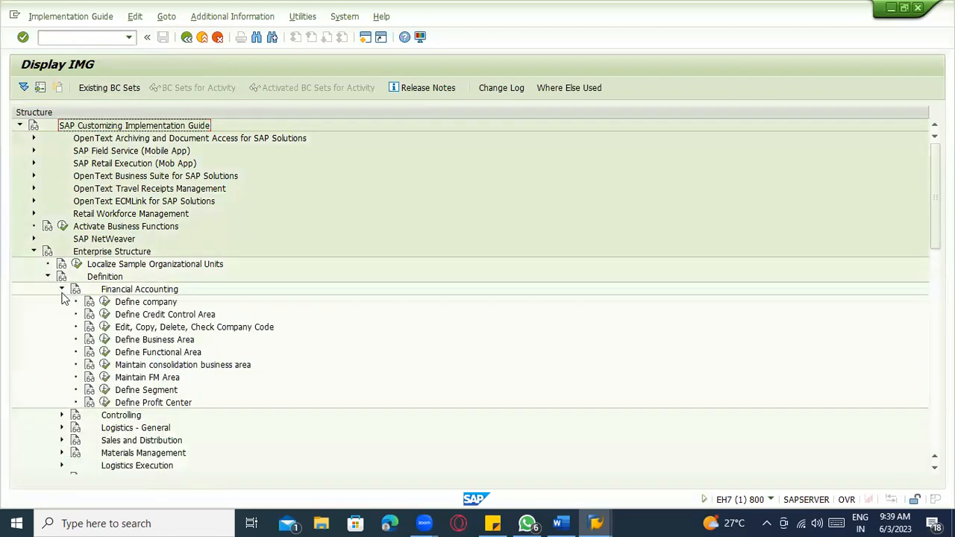
left_click(198, 332)
left_click(145, 303)
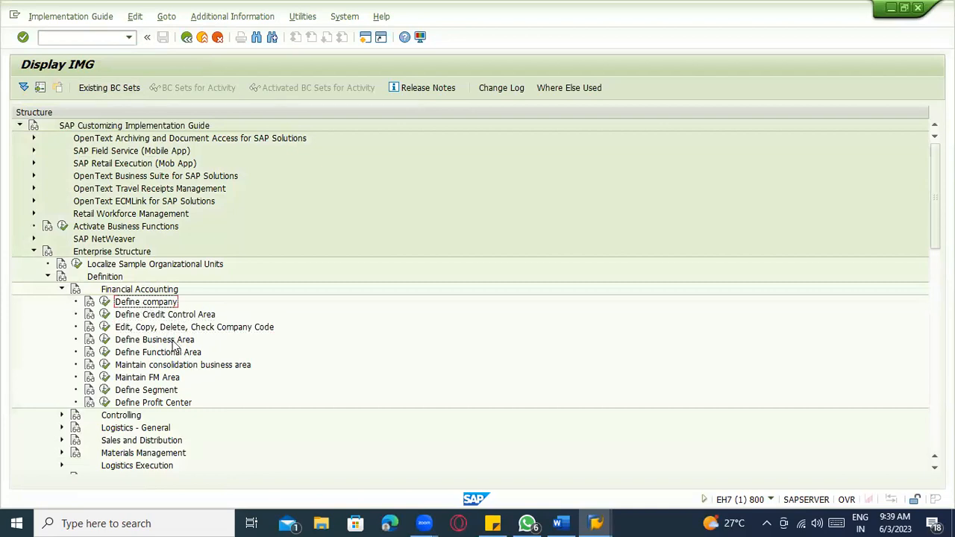
- Expand the Controlling definitions, covering Maintain Controlling Area and cost center activities
scroll(190, 352, "down", 1)
scroll(190, 352, "down", 2)
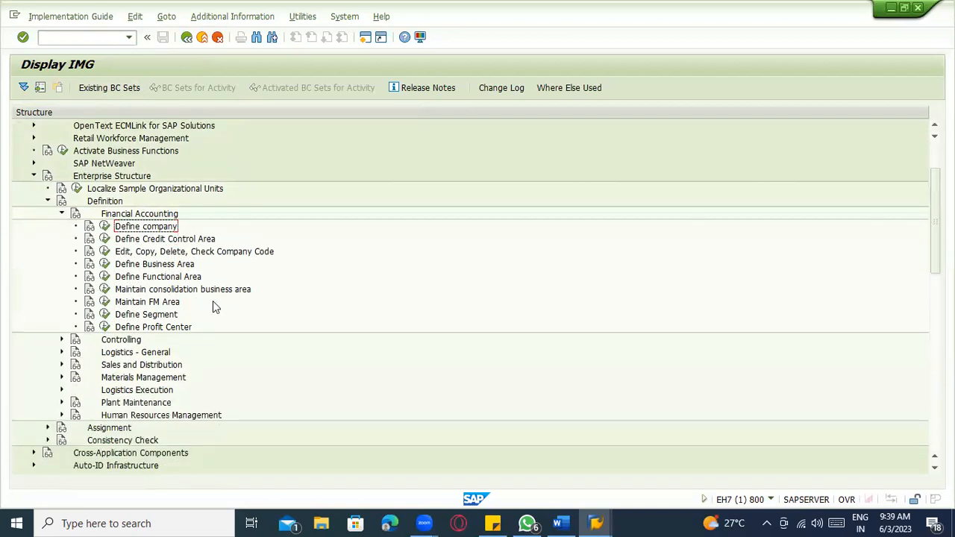
scroll(213, 302, "down", 1)
left_click(62, 314)
scroll(224, 321, "down", 1)
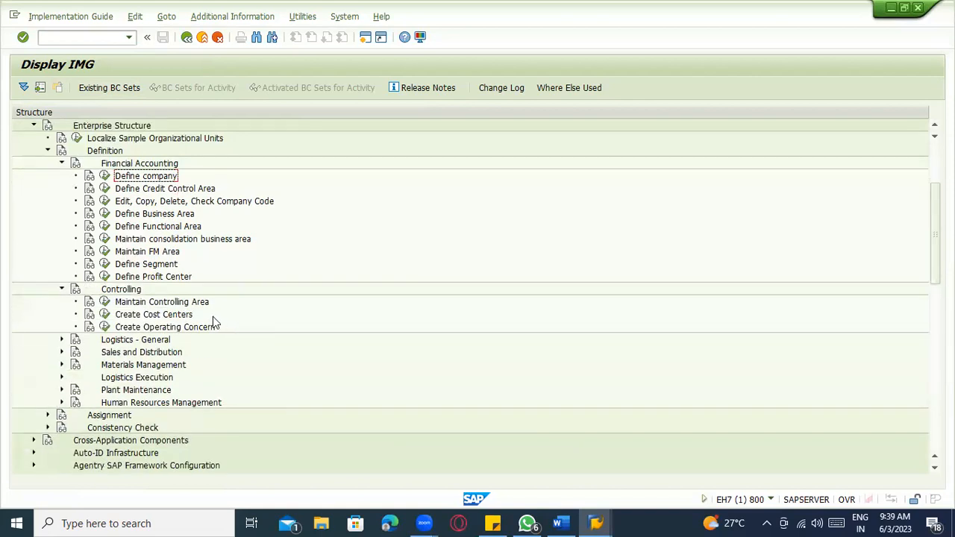
left_click(139, 303)
left_click(149, 315)
scroll(166, 352, "down", 2)
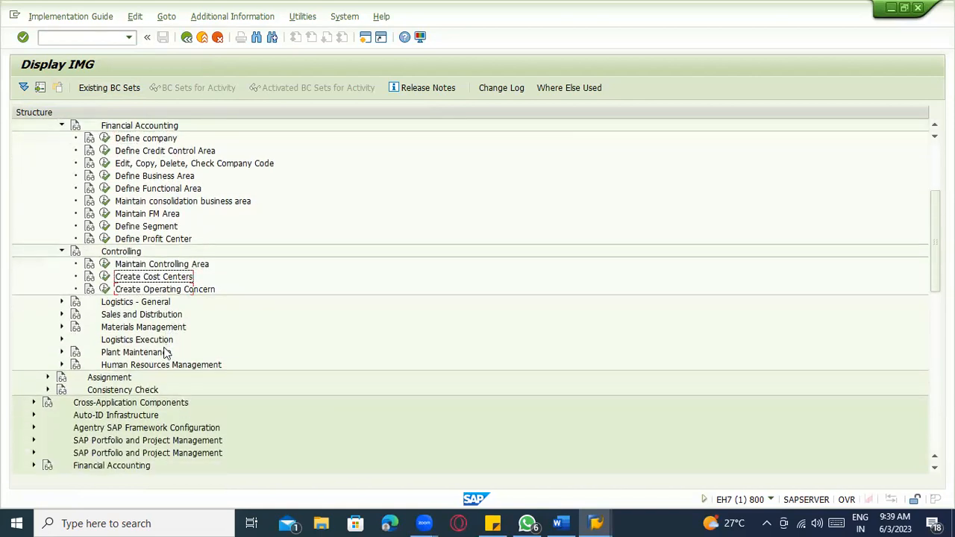
- Expand Logistics - General, showing Define valuation level and the plant activity
left_click(61, 301)
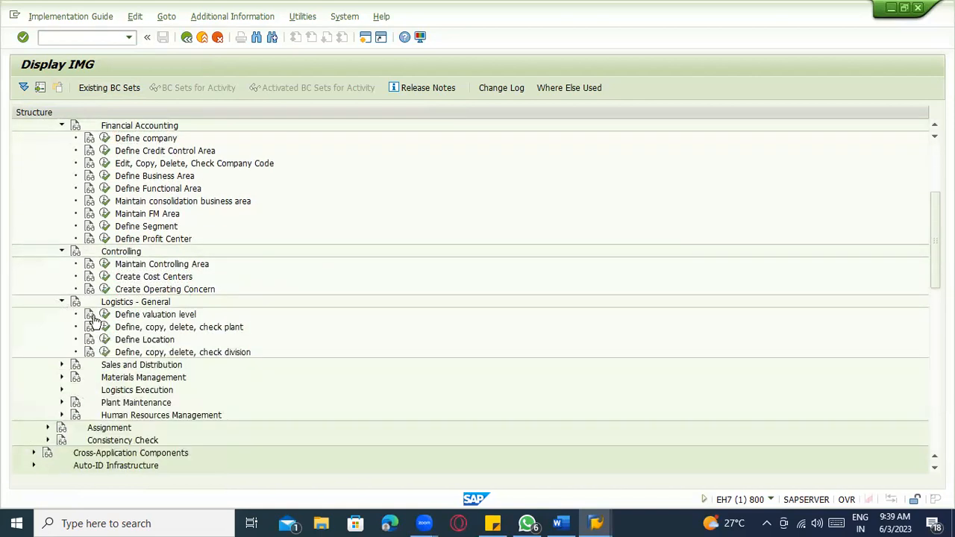
scroll(93, 319, "down", 1)
left_click(162, 303)
left_click(177, 317)
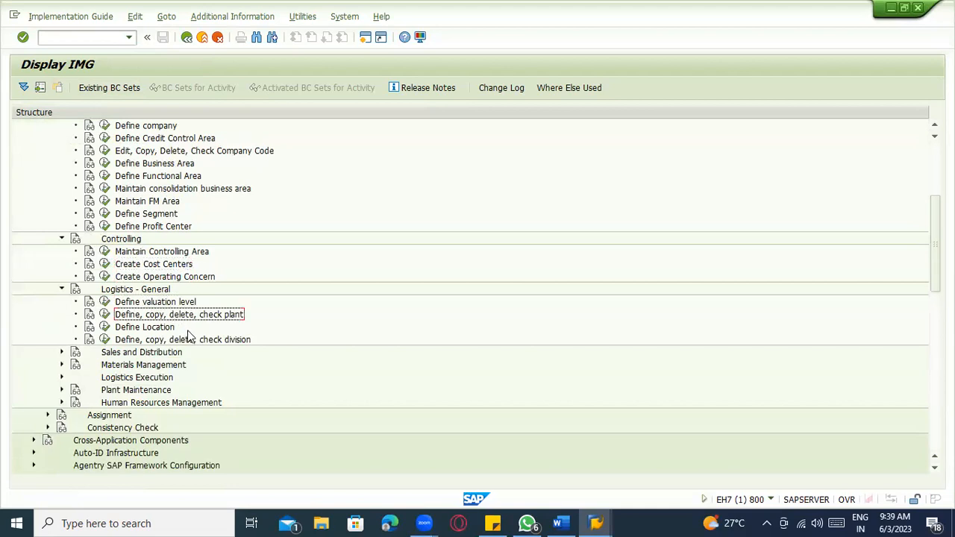
scroll(149, 336, "down", 2)
- Expand Sales and Distribution, showing the sales organization and distribution channel activities
left_click(62, 327)
scroll(236, 328, "down", 2)
left_click(237, 316)
left_click(241, 329)
scroll(241, 329, "down", 3)
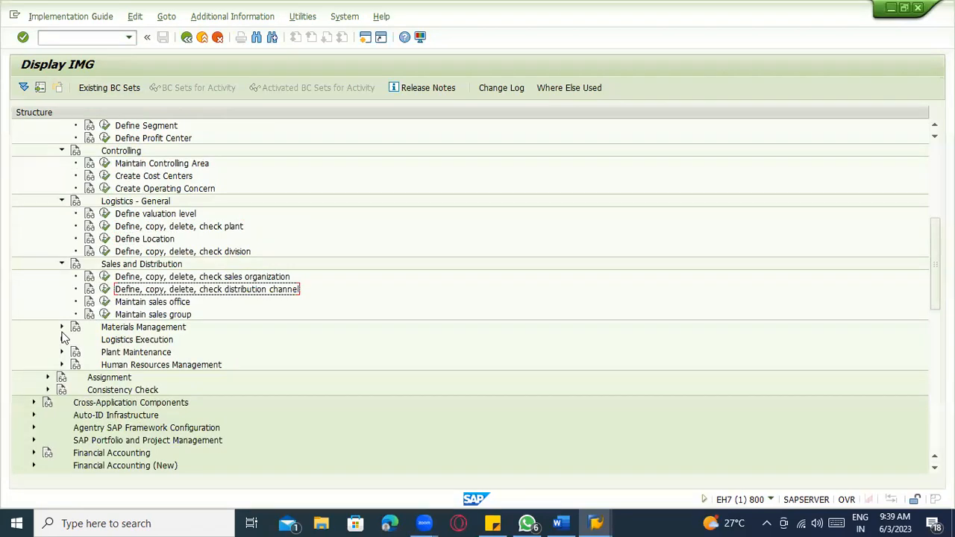
- Expand Materials Management, showing the storage location and purchasing organization activities
left_click(62, 327)
scroll(252, 358, "down", 2)
left_click(244, 314)
left_click(209, 327)
left_click(215, 340)
scroll(142, 337, "up", 3)
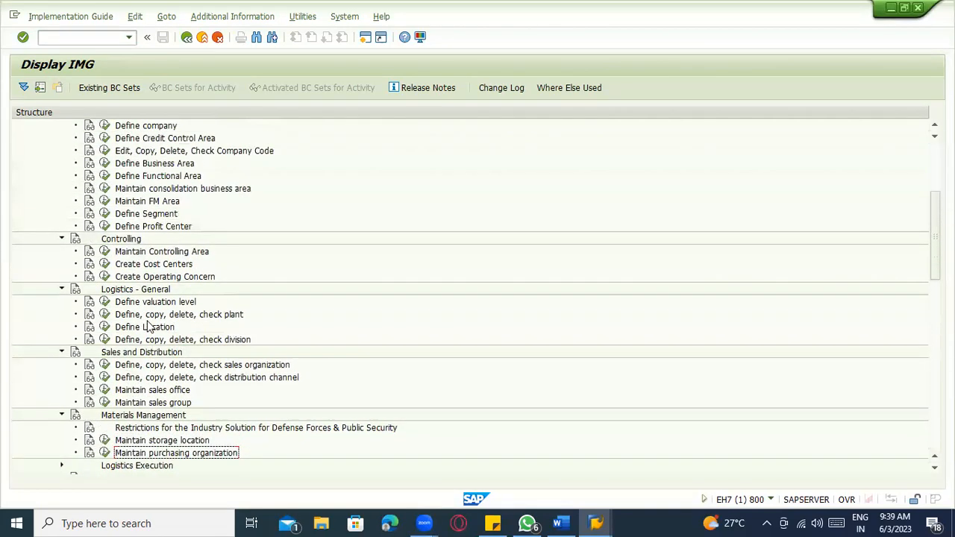
scroll(148, 327, "up", 3)
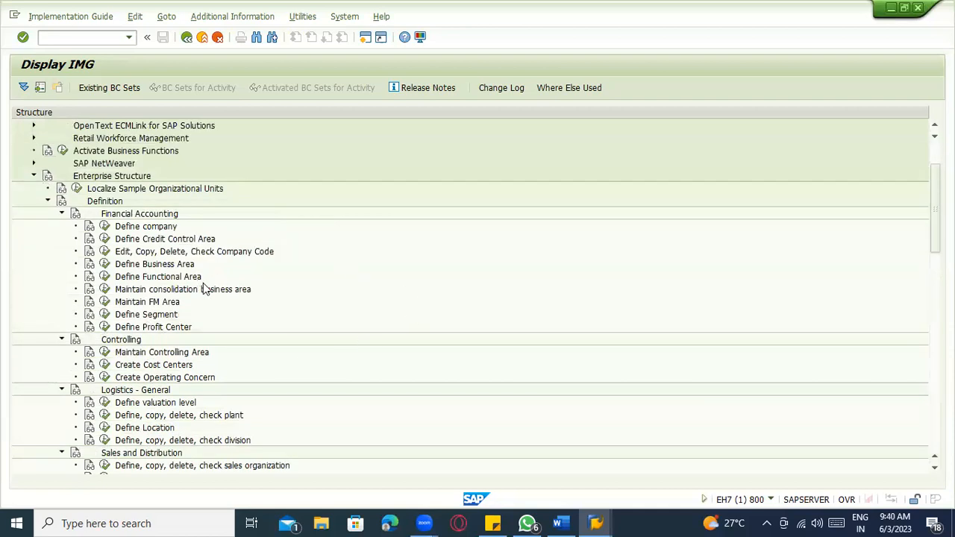
- Add the line 'copy of reference to existing' at the end of the Word notes
key("alt+Tab")
scroll(418, 329, "up", 12)
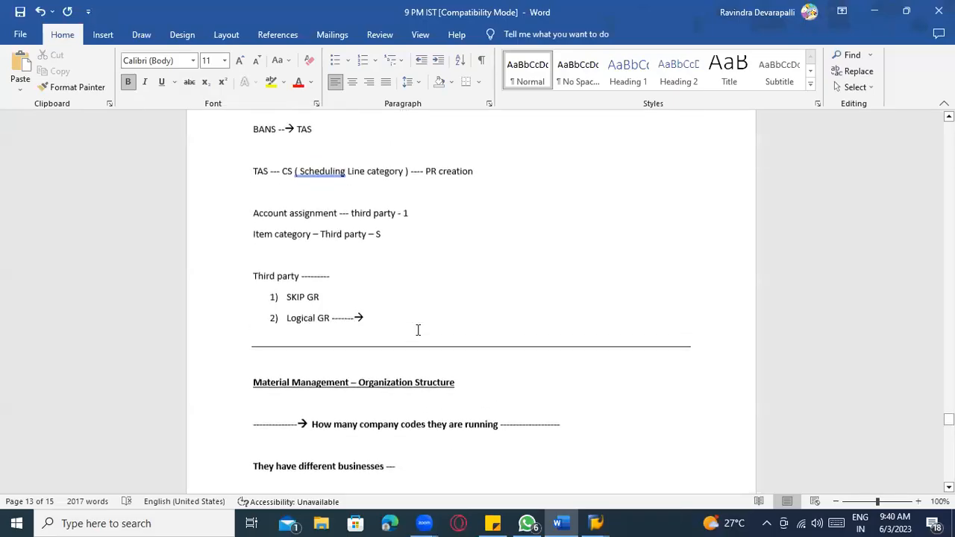
scroll(418, 330, "up", 15)
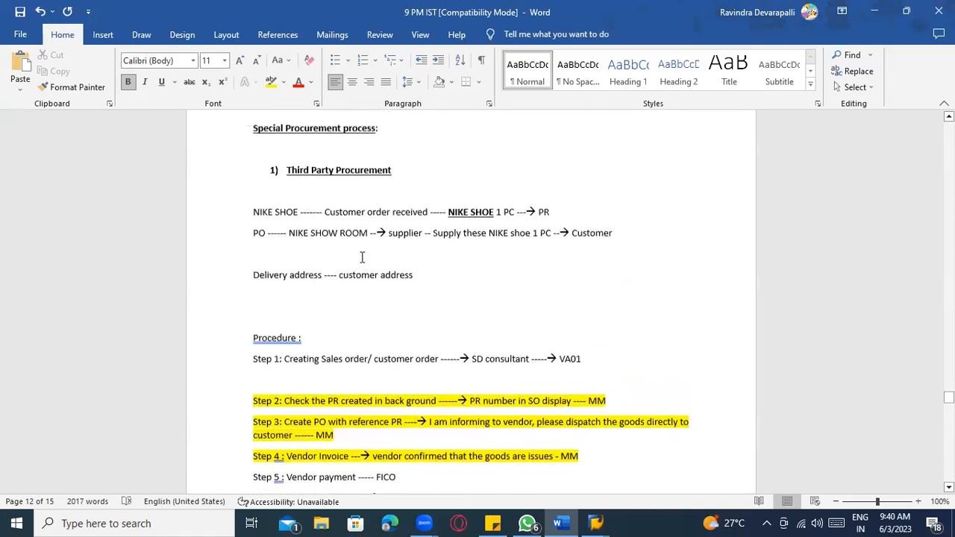
scroll(373, 292, "down", 15)
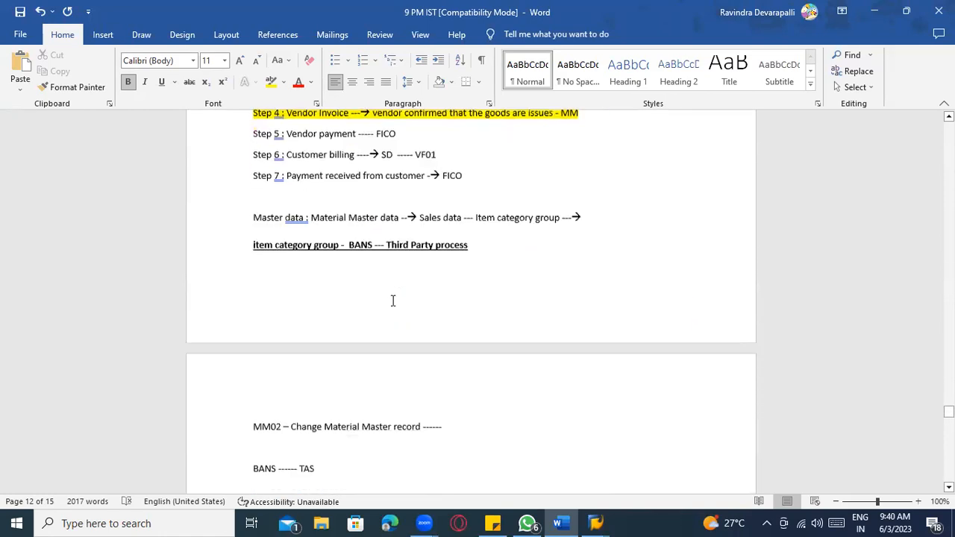
scroll(389, 313, "down", 20)
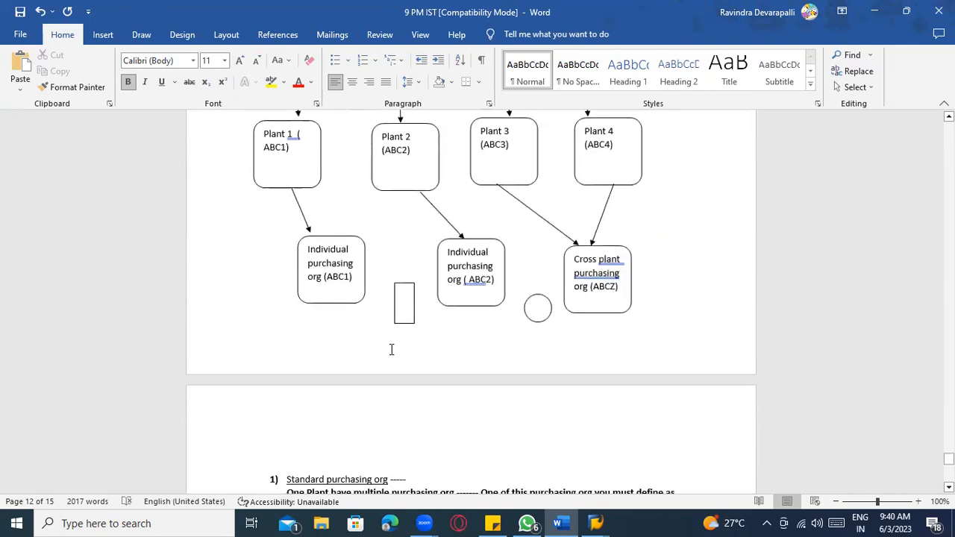
key("ctrl+End")
type("Where")
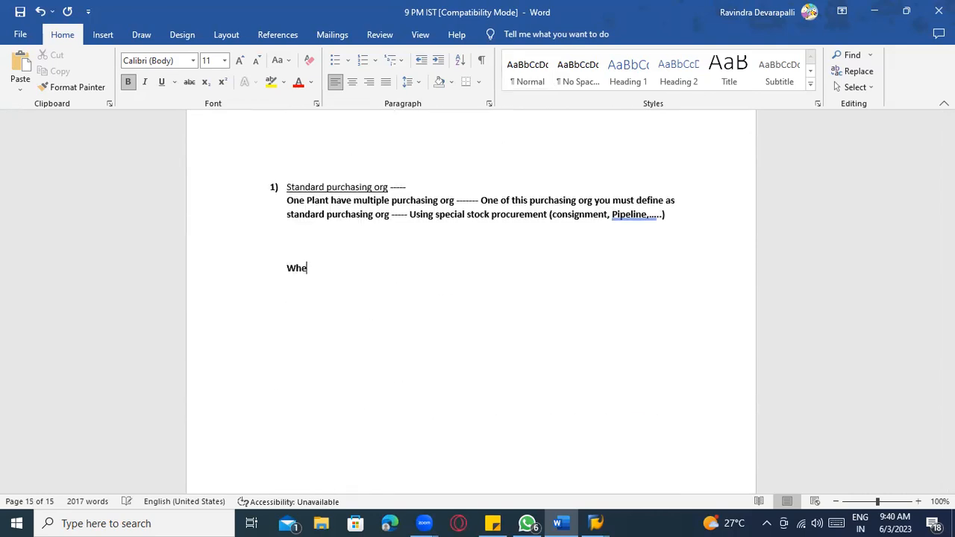
key("BackSpace")
key("BackSpace")
key("BackSpace")
key("BackSpace")
key("BackSpace")
type("copy of reference to existing ----")
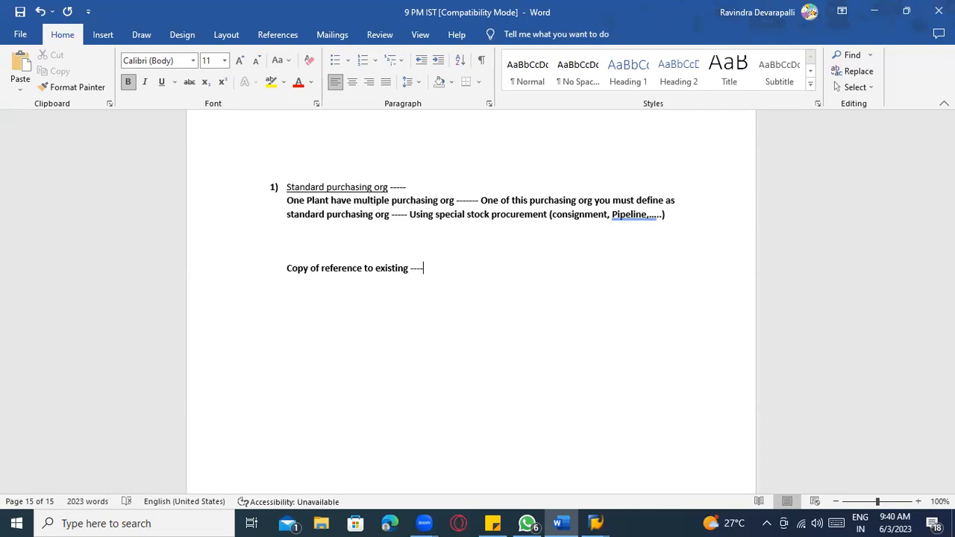
- Back in the IMG, run the Define company activity and start a new company entry
left_click(594, 523)
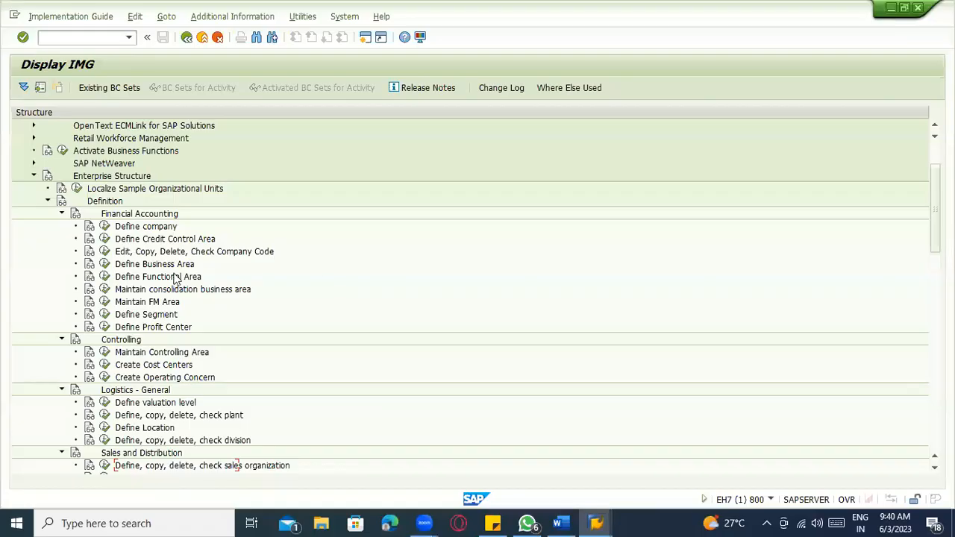
left_click(130, 235)
left_click(104, 228)
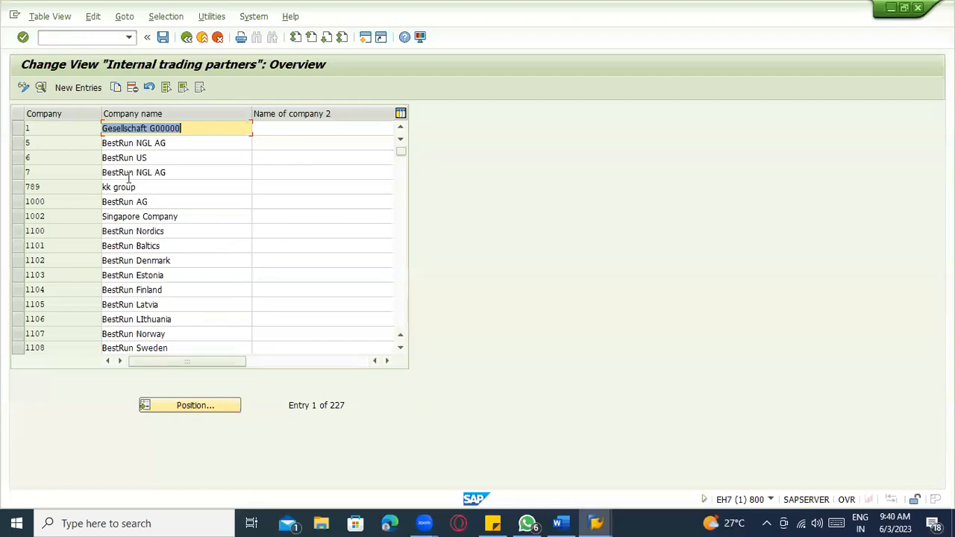
left_click(80, 89)
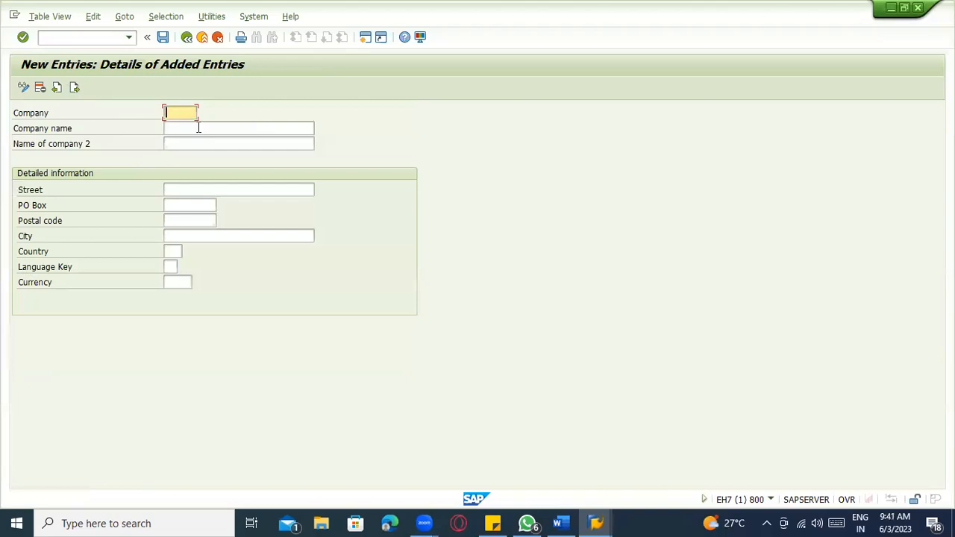
- Enter company ABCD named WALDRAFT with country US and language EN
type("ABCD")
left_click(199, 128)
type("WALDRAFT")
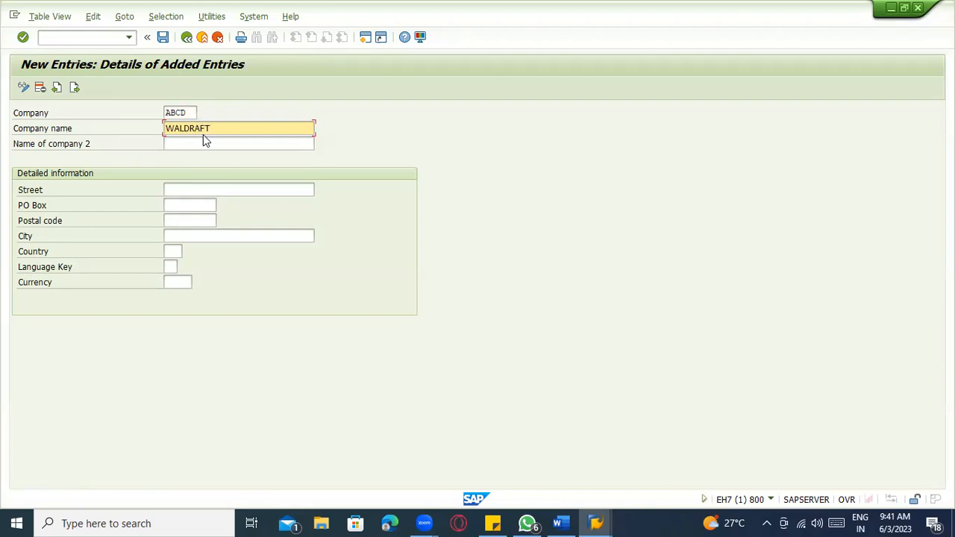
left_click(198, 206)
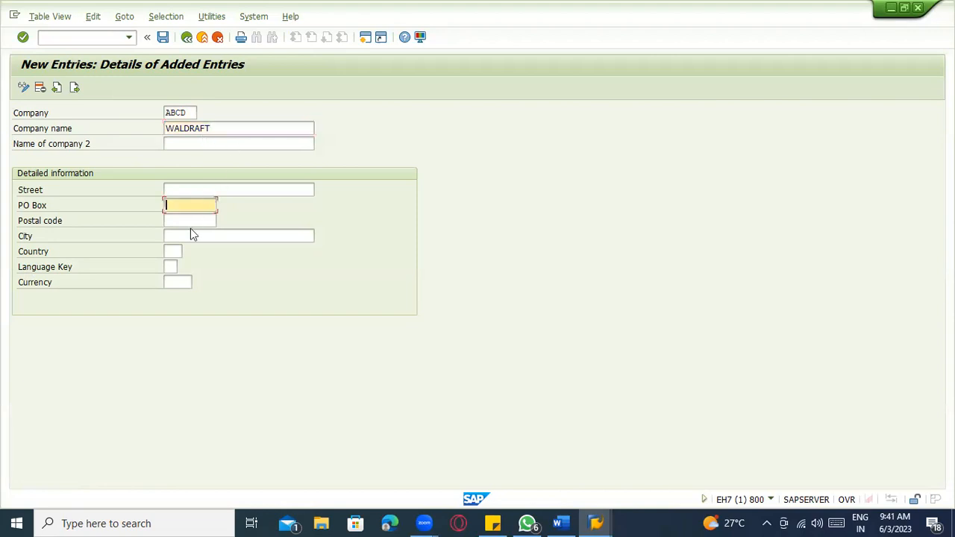
left_click(187, 221)
left_click(183, 236)
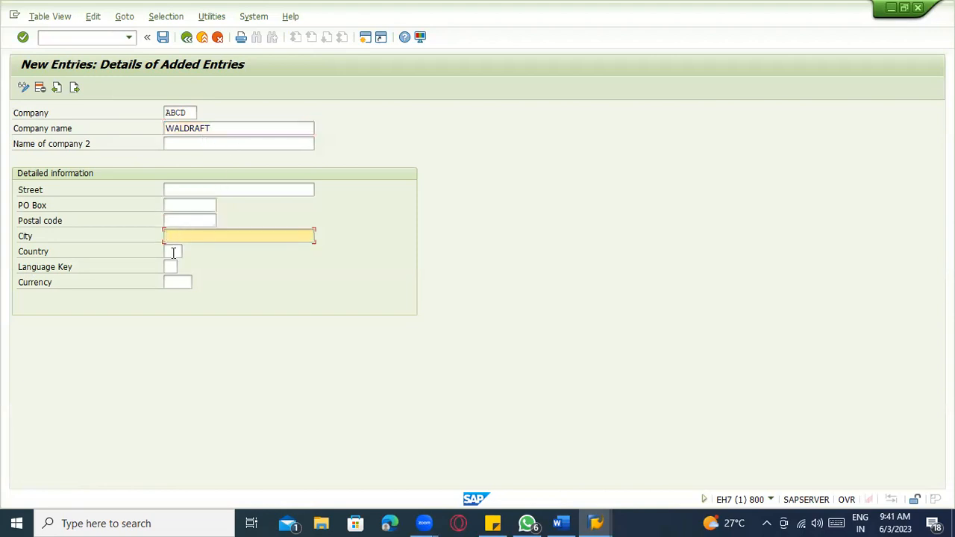
left_click(173, 252)
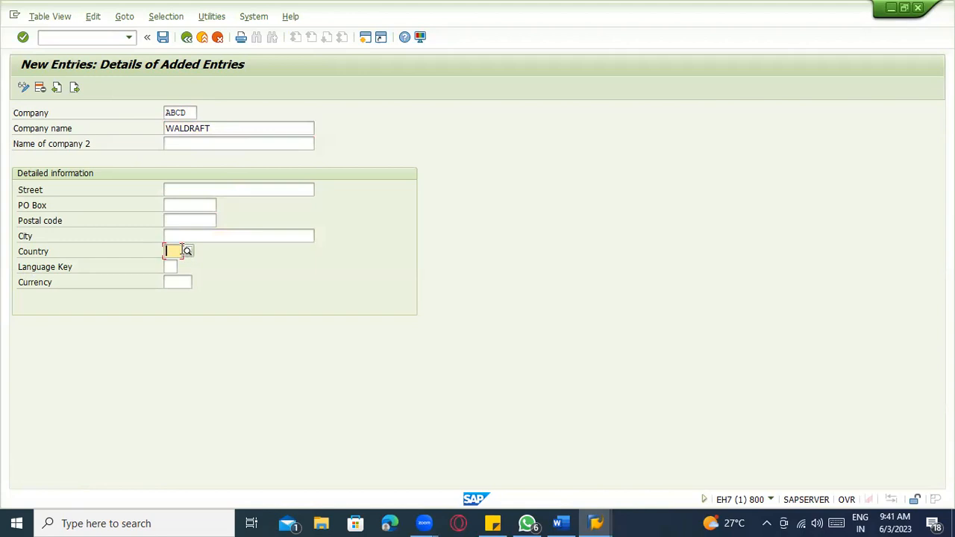
type("US")
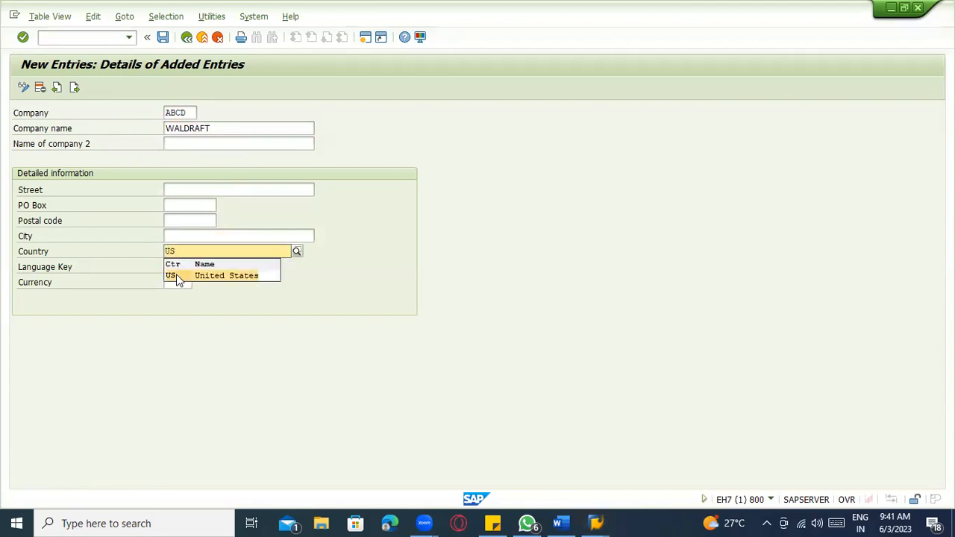
left_click(177, 276)
left_click(176, 267)
type("EN")
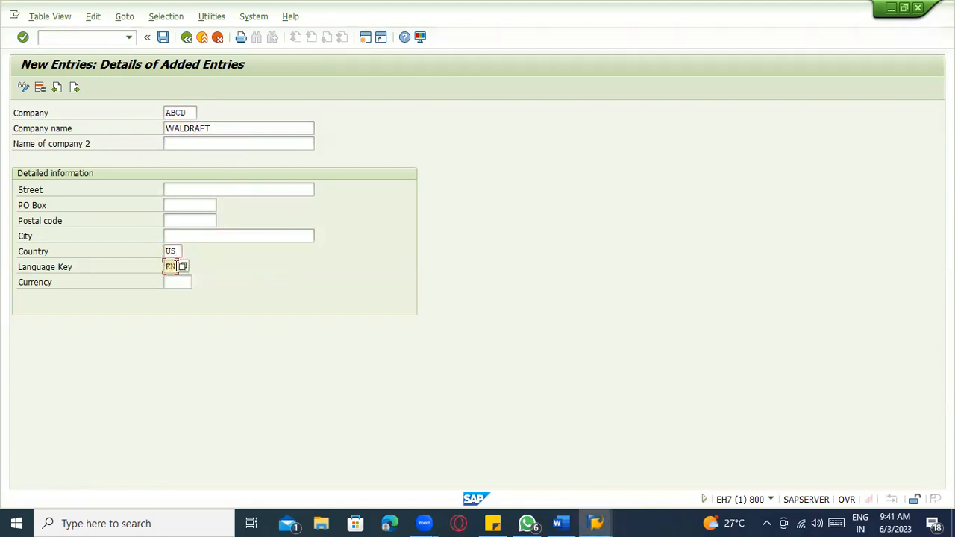
- Set the company's currency to USD (American Dollar)
left_click(165, 281)
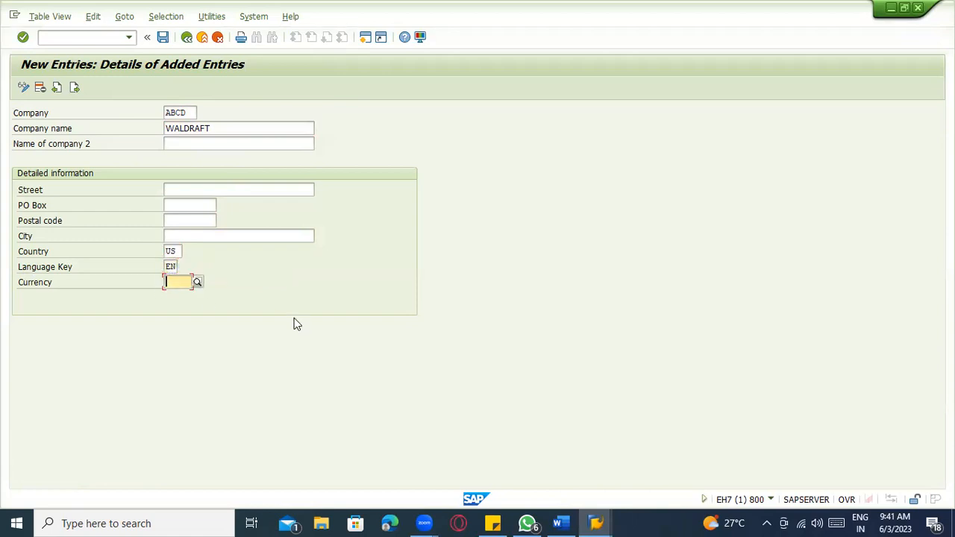
type("USD")
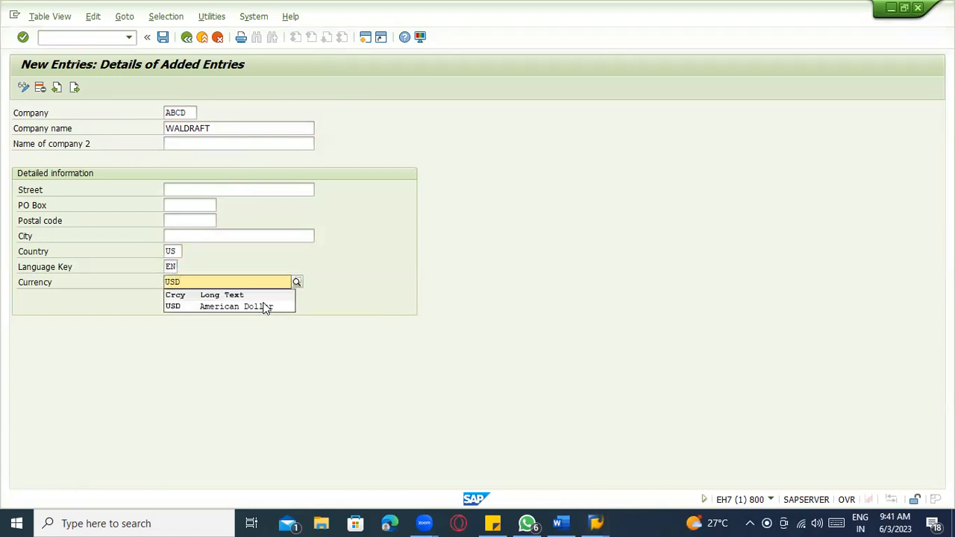
left_click(266, 307)
left_click(189, 220)
left_click(194, 191)
left_click(194, 219)
key("Tab")
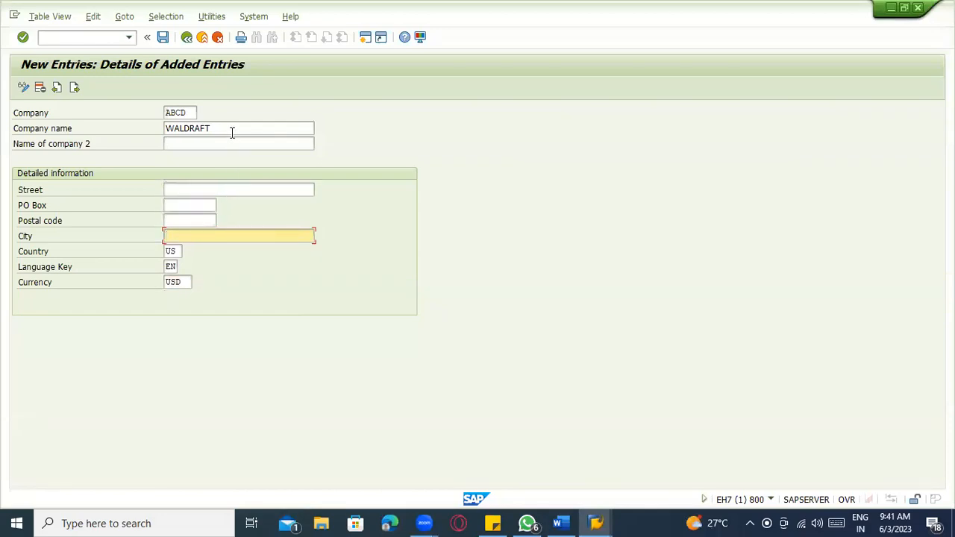
- Save company ABCD under a customizing request and return to the company list
left_click(234, 131)
key("shift+Tab")
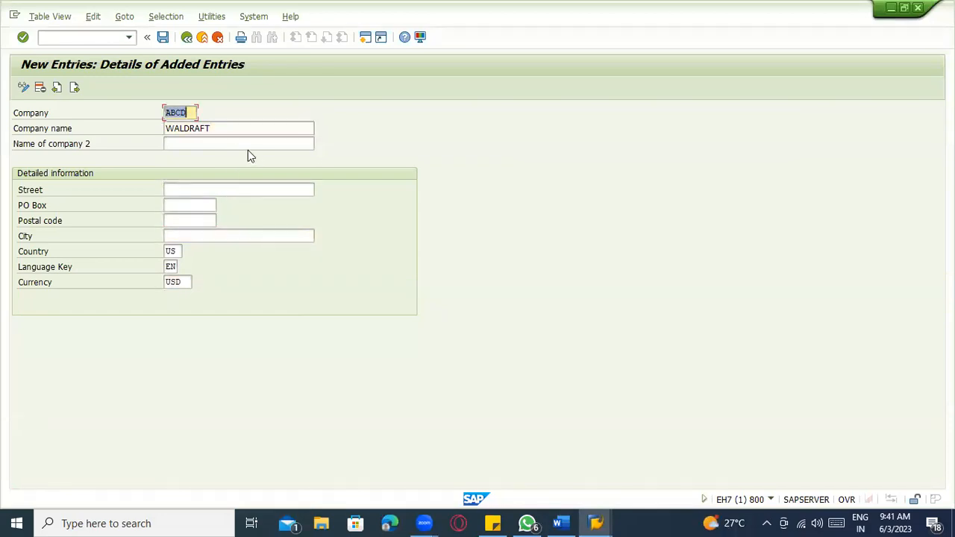
left_click(147, 38)
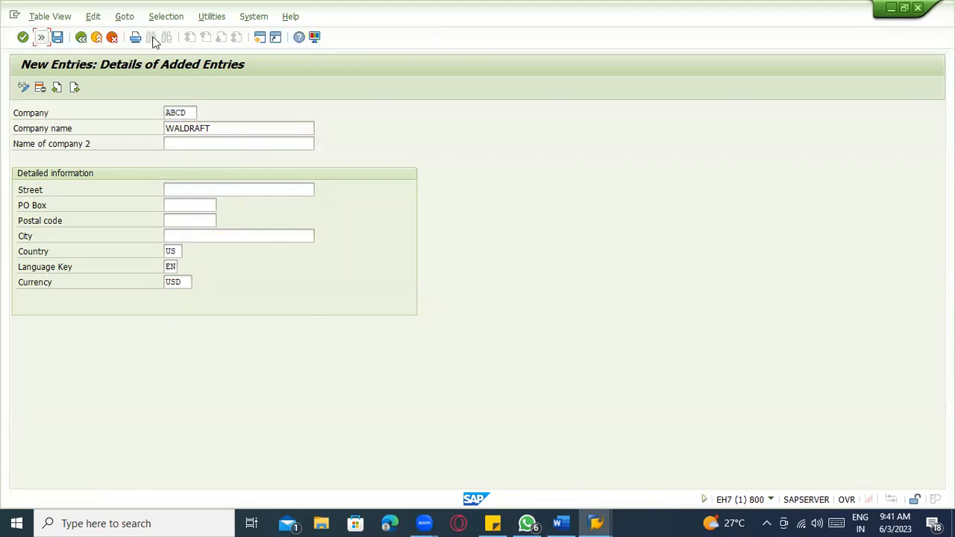
left_click(41, 37)
left_click(161, 38)
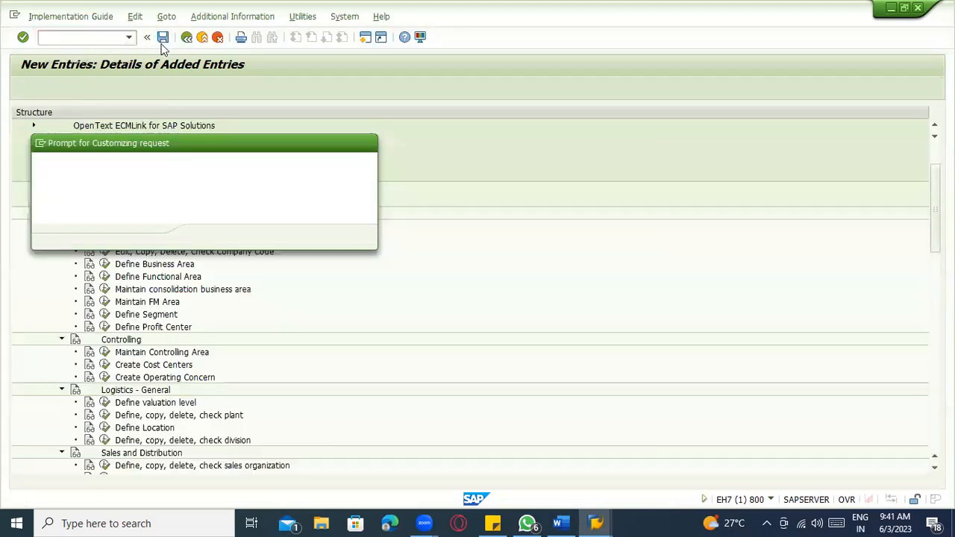
left_click(205, 237)
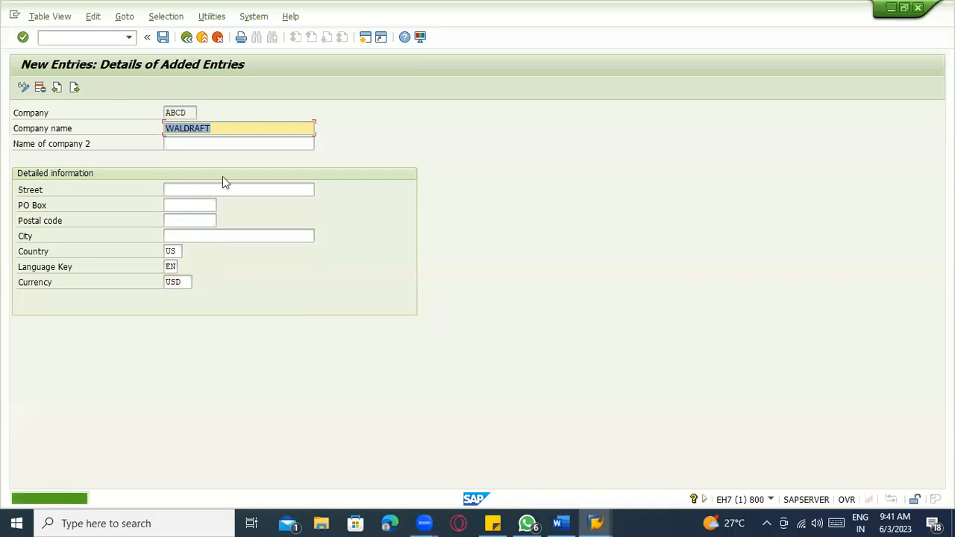
left_click(187, 38)
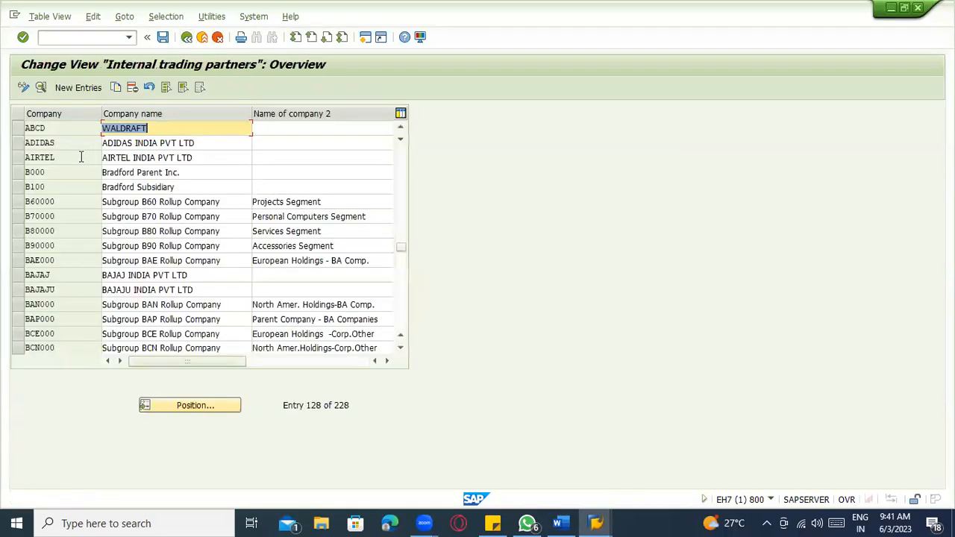
- From the IMG, open 'Copy, delete, check company code' under Edit, Copy, Delete, Check Company Code
left_click(17, 128)
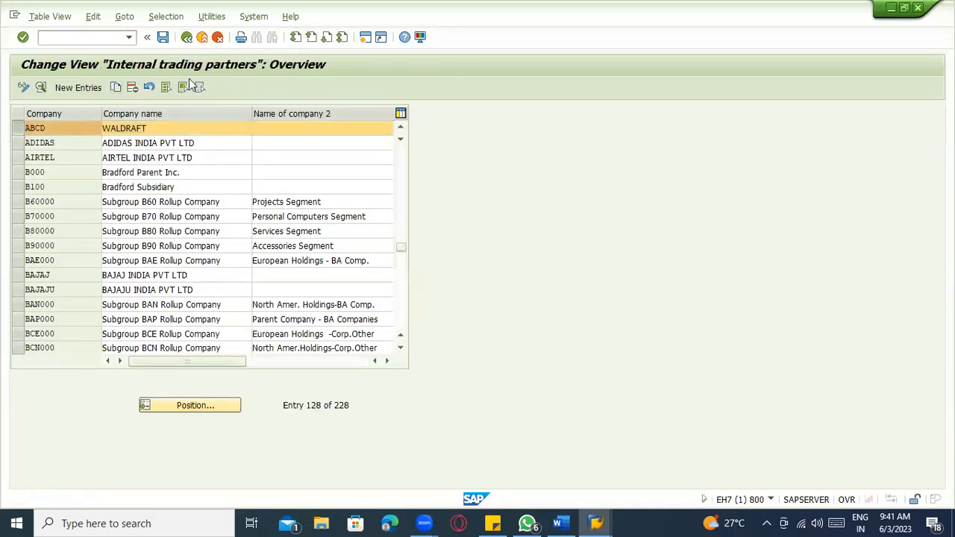
left_click(187, 37)
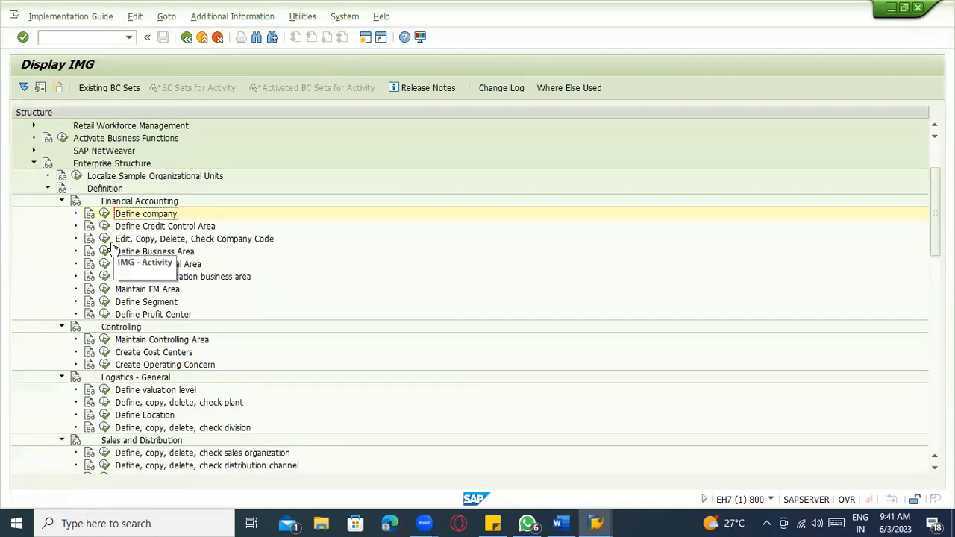
left_click(104, 240)
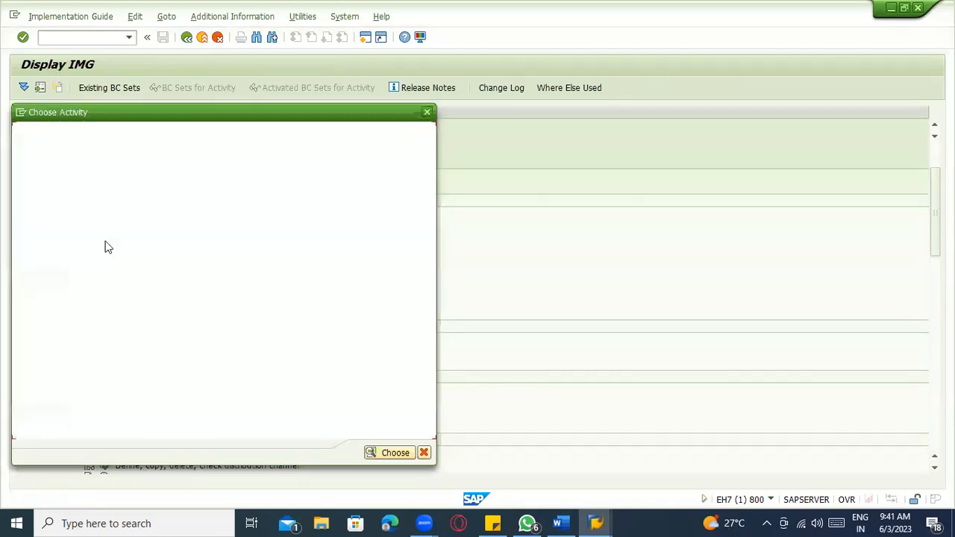
left_click(426, 114)
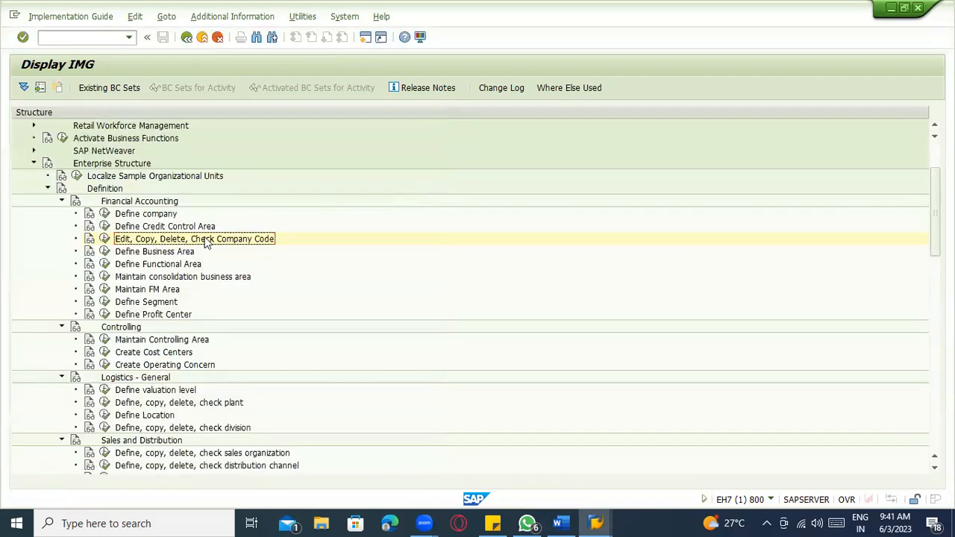
left_click(105, 239)
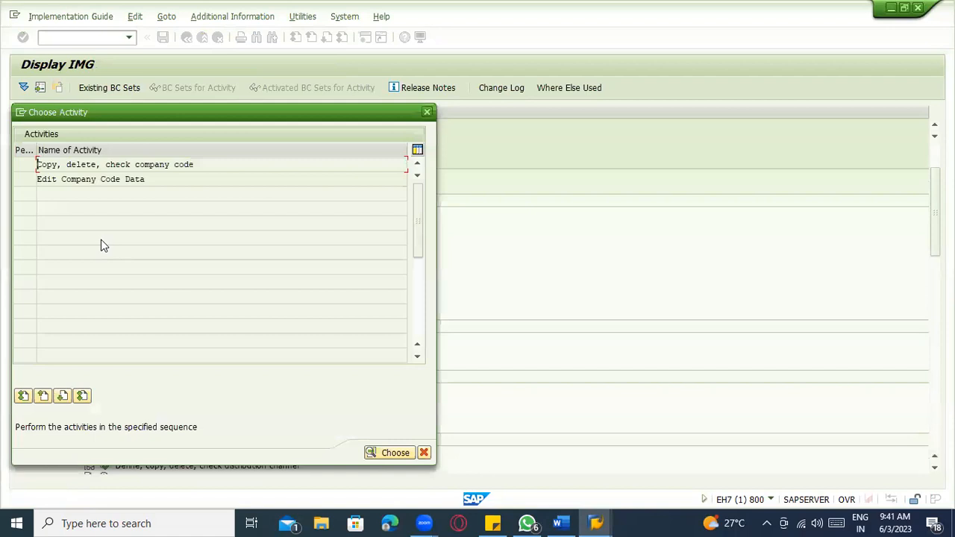
left_click(91, 165)
left_click_drag(198, 166, 37, 160)
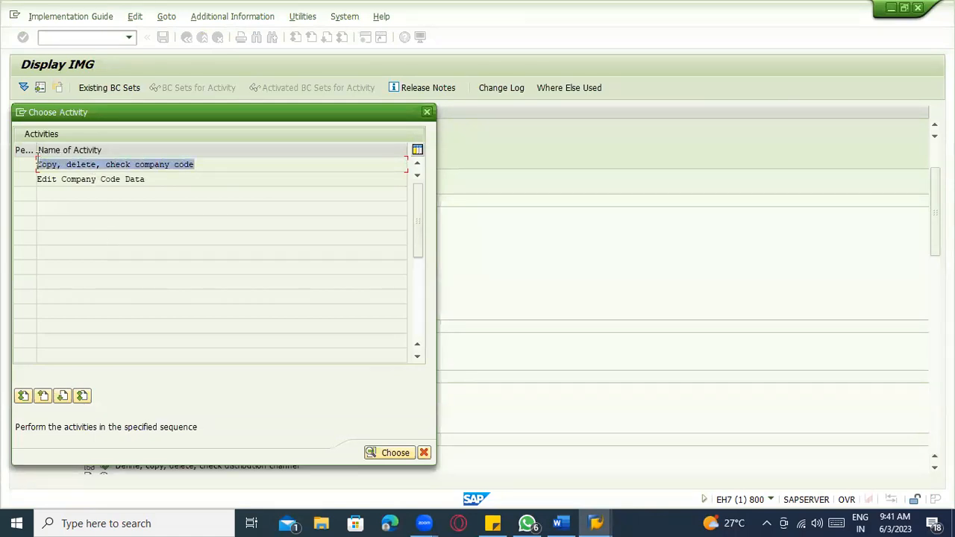
left_click(91, 166)
double_click(91, 164)
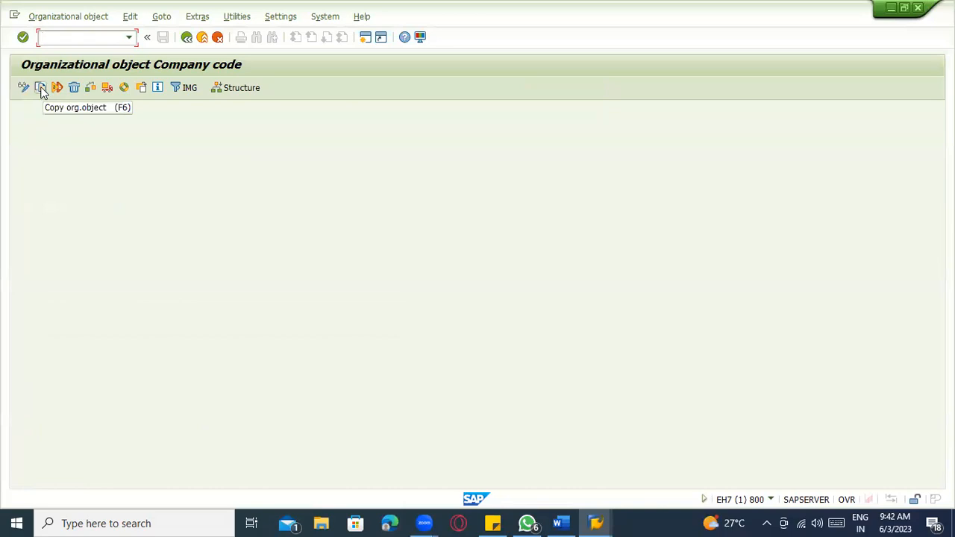
- Use Copy org. object with From Company Code 1000 and To Company Code ZAB1, then continue
left_click(41, 88)
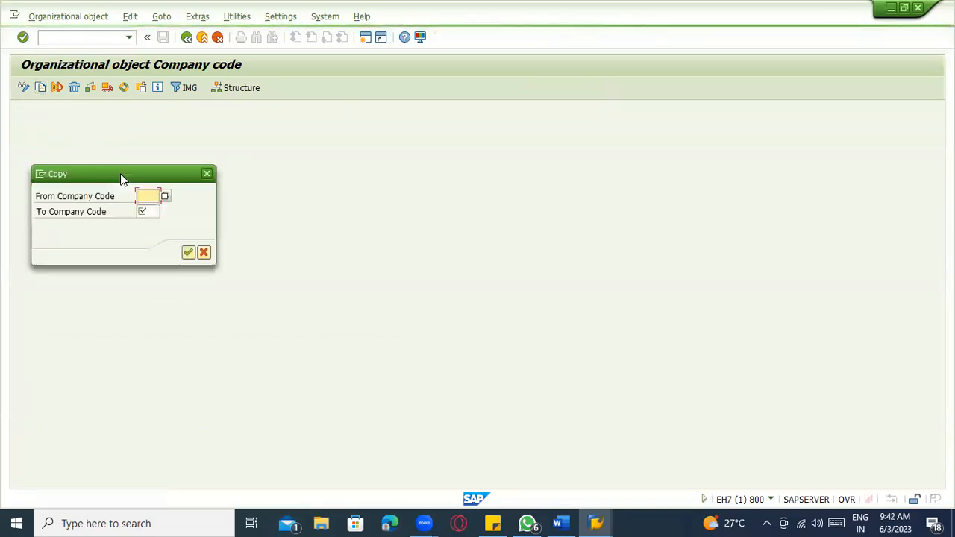
type("1000")
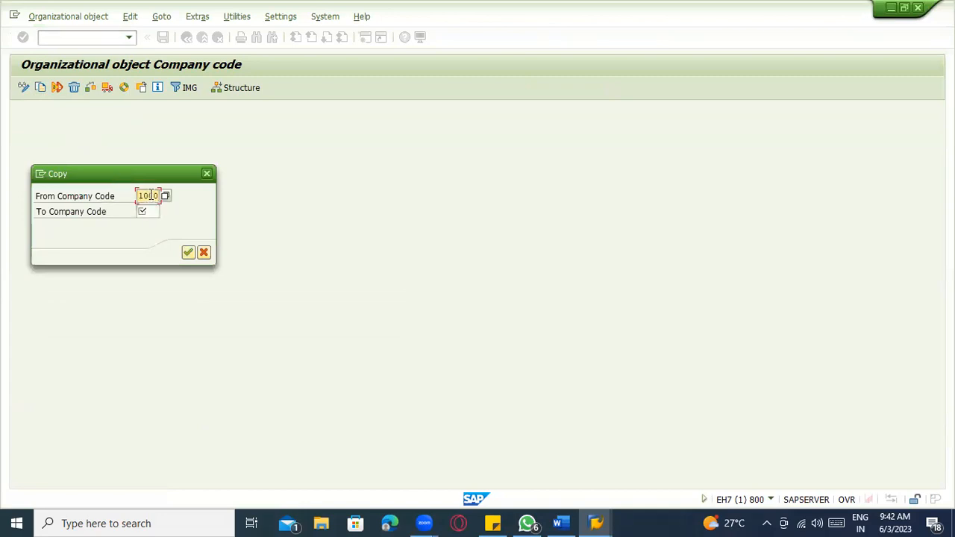
left_click_drag(139, 196, 164, 197)
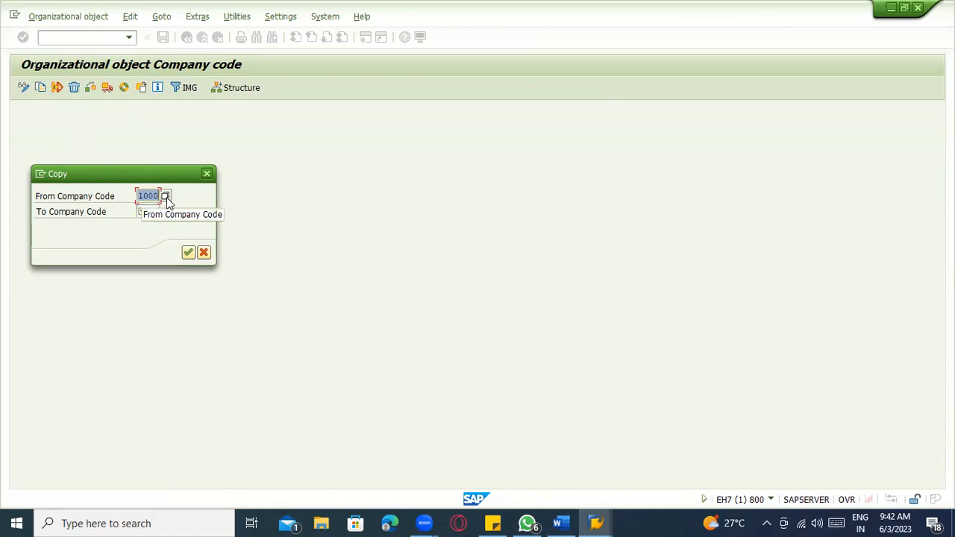
left_click(149, 211)
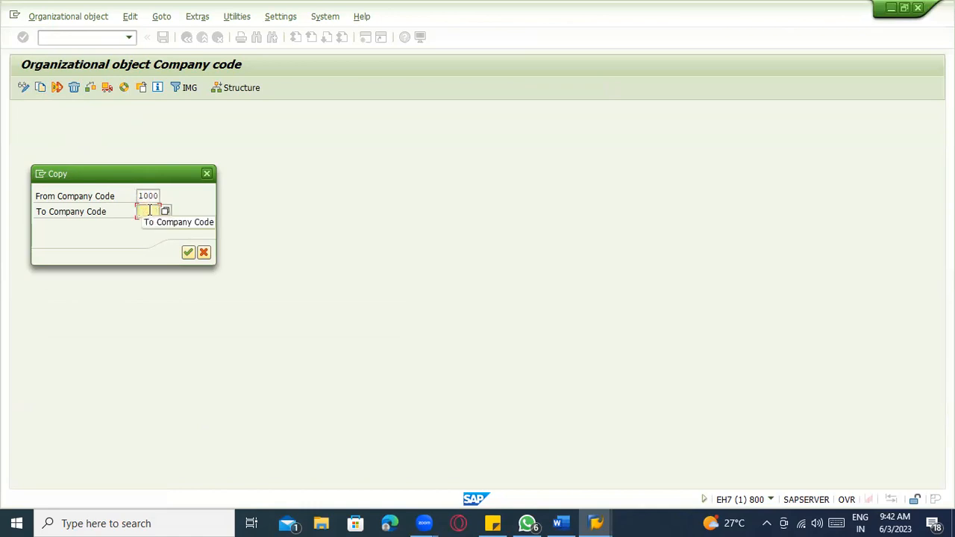
type("4")
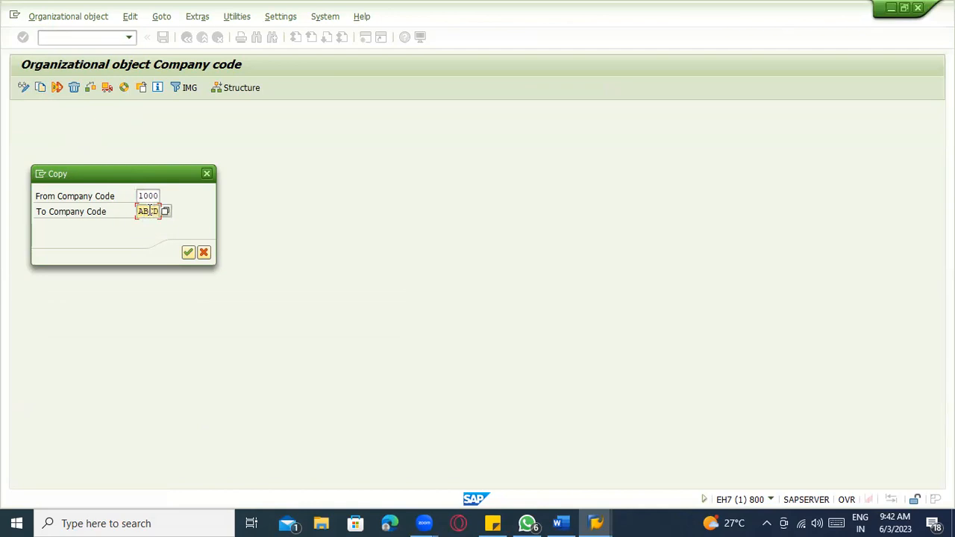
key("BackSpace")
key("BackSpace")
key("BackSpace")
key("BackSpace")
type("ZABC")
key("BackSpace")
type("1")
left_click(188, 252)
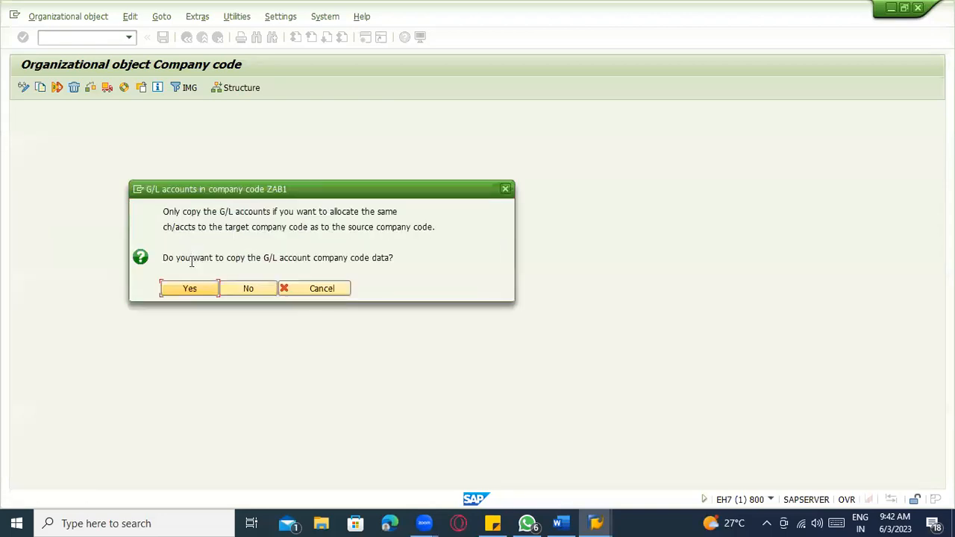
- Copy the G/L account company code data, changing the local currency from EUR to USD
left_click(181, 262)
left_click(199, 289)
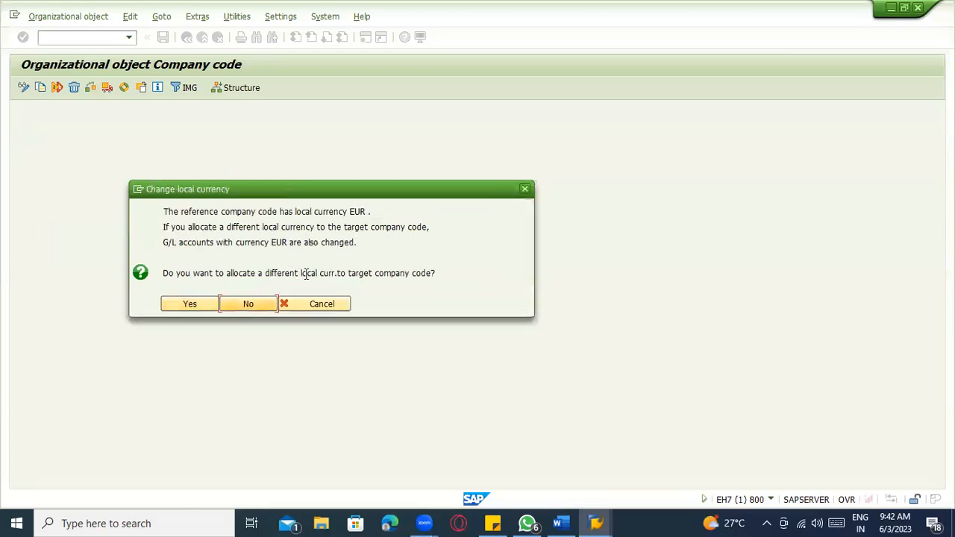
left_click(416, 273)
left_click_drag(348, 212, 367, 212)
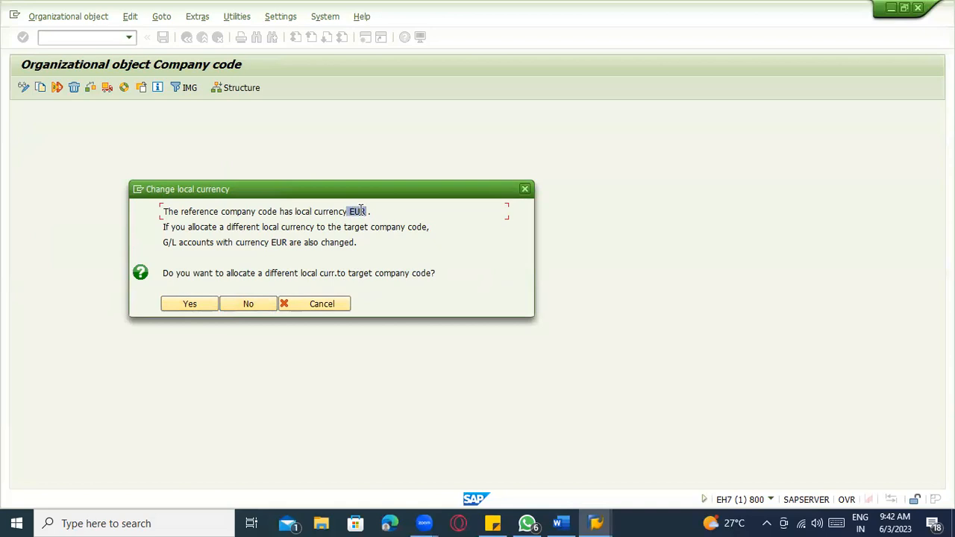
left_click(203, 307)
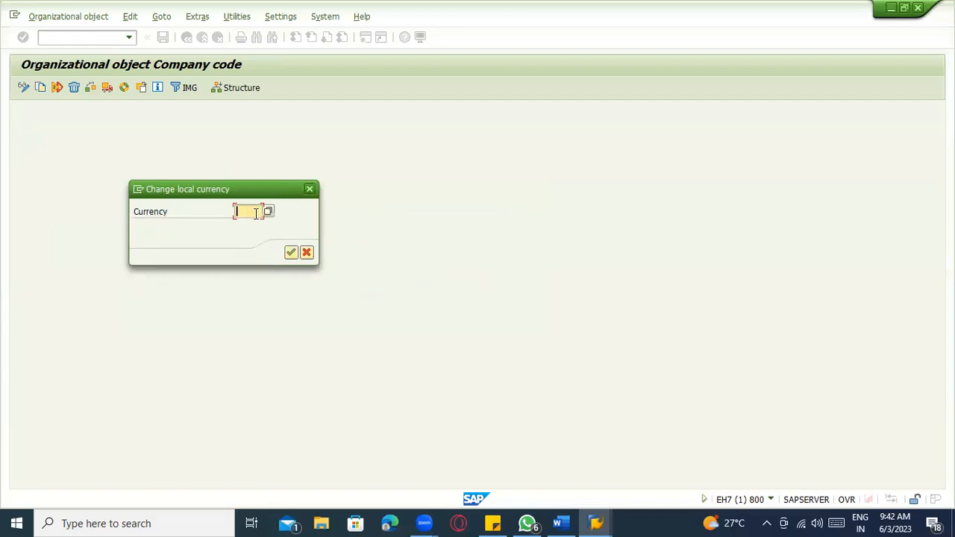
type("USD")
left_click(291, 253)
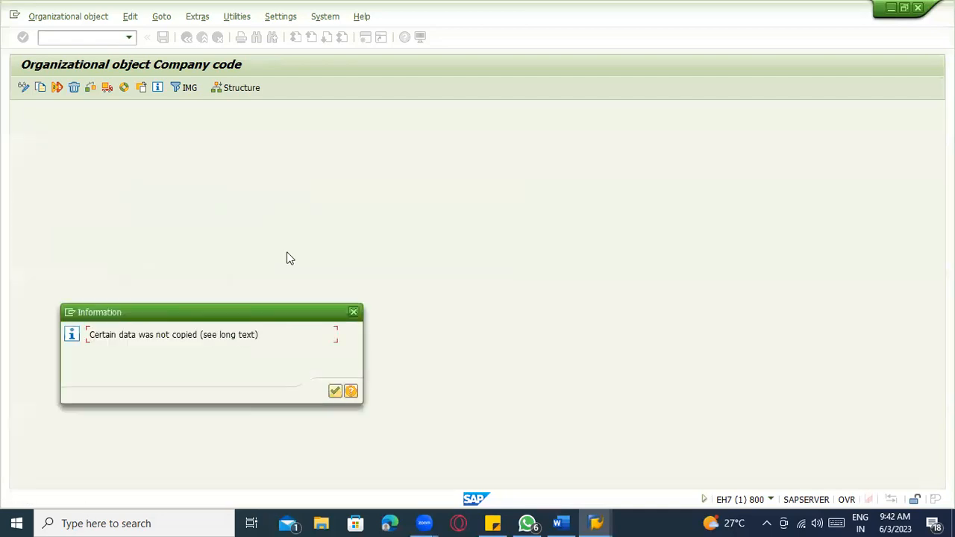
- Acknowledge the copy information messages and agree to transport the number ranges
left_click(335, 390)
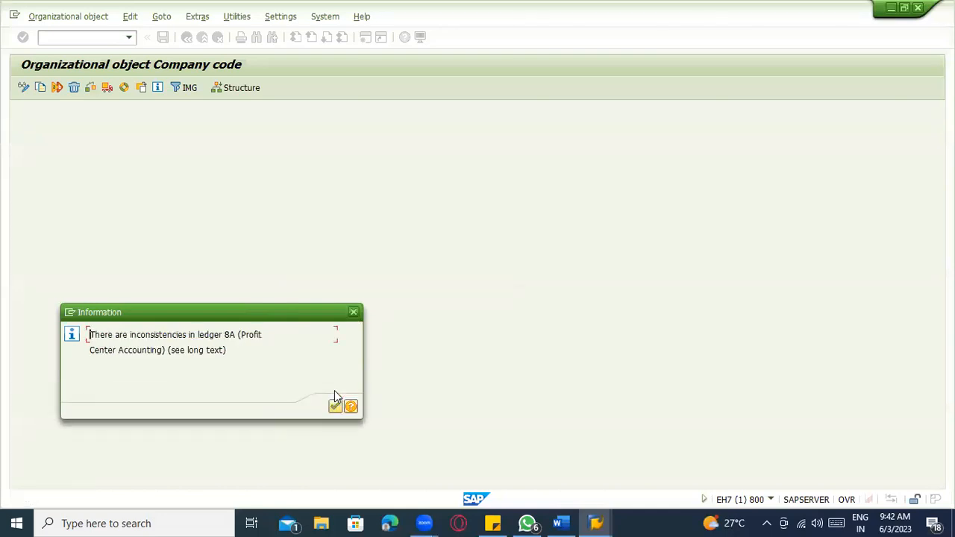
left_click(335, 407)
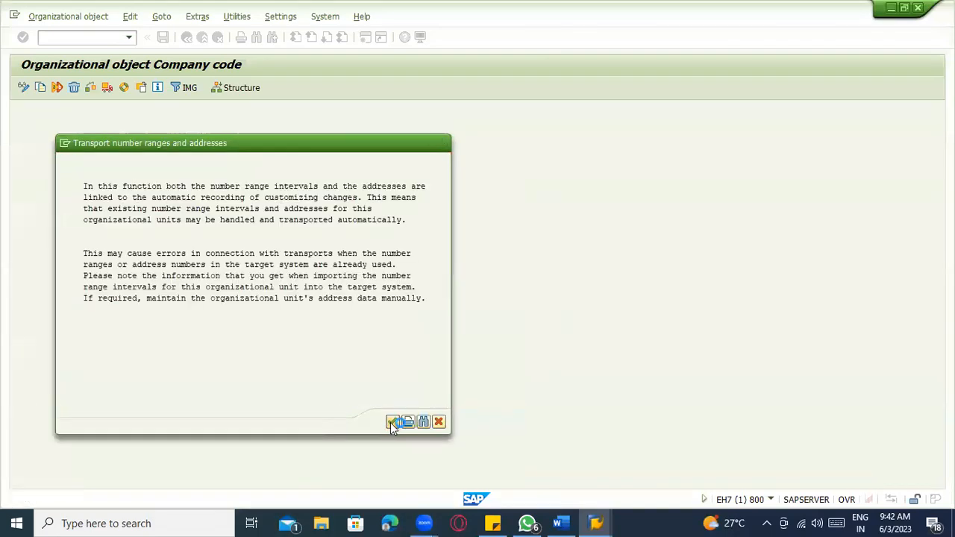
left_click(390, 422)
left_click(199, 275)
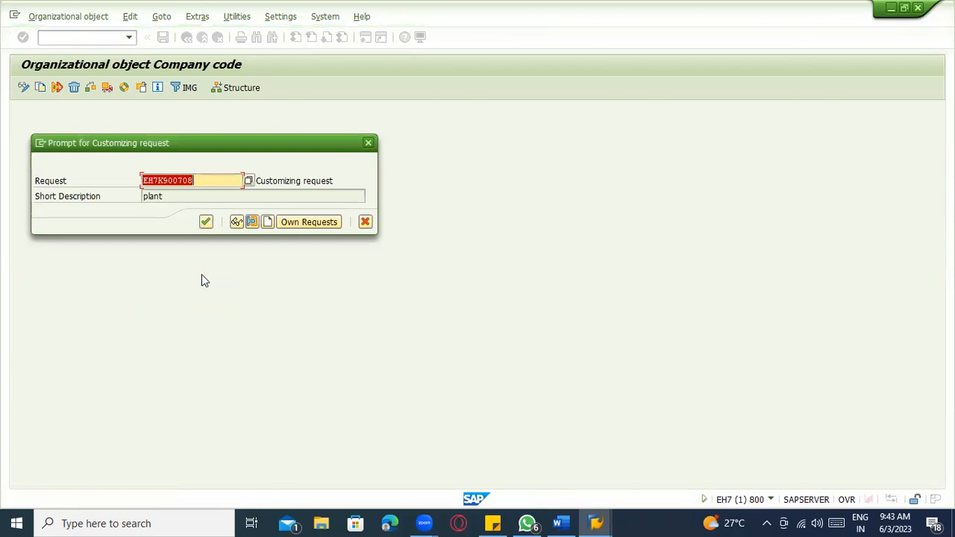
- Confirm the pending prompts, then create a new customizing request instead of reusing EH7K900708
left_click(208, 222)
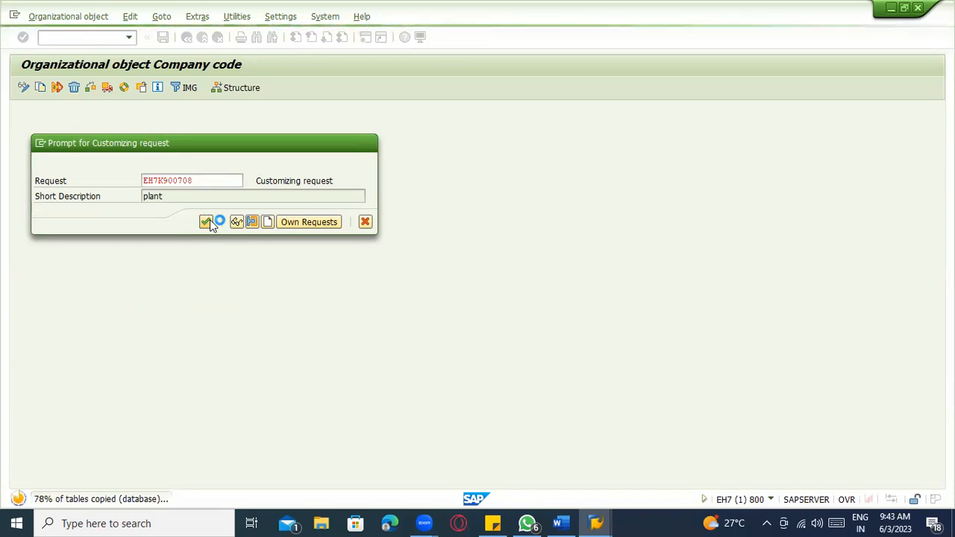
left_click(195, 497)
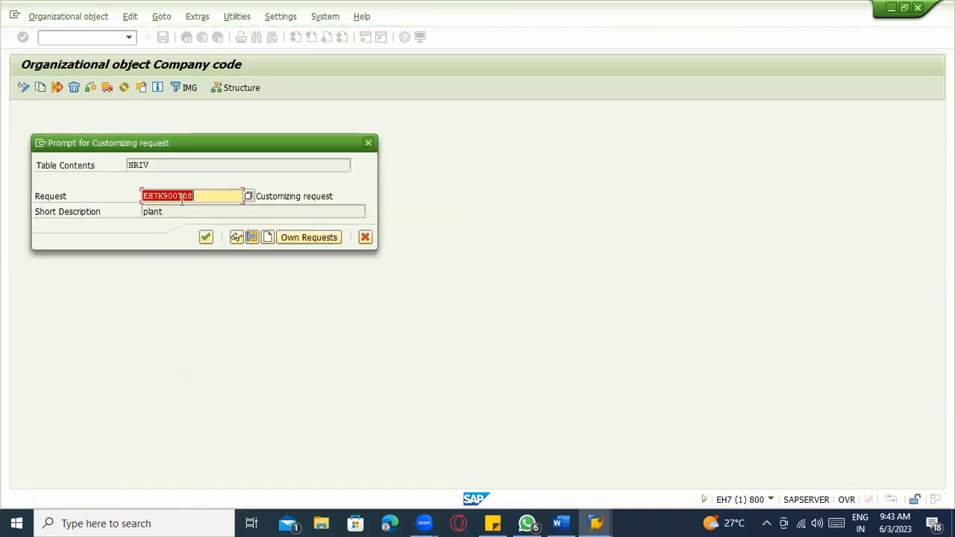
left_click_drag(194, 197, 134, 198)
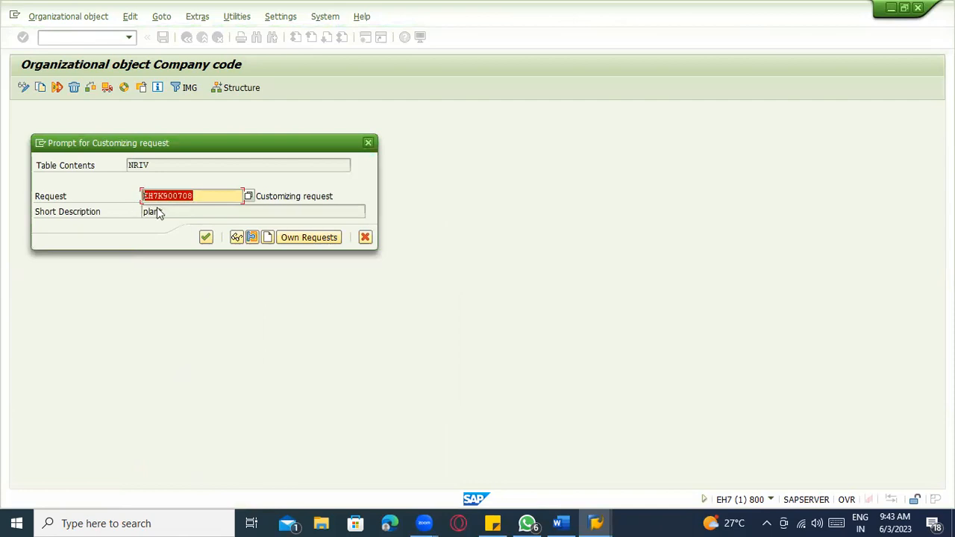
left_click_drag(206, 196, 137, 197)
left_click(193, 196)
left_click_drag(192, 196, 127, 188)
left_click(268, 237)
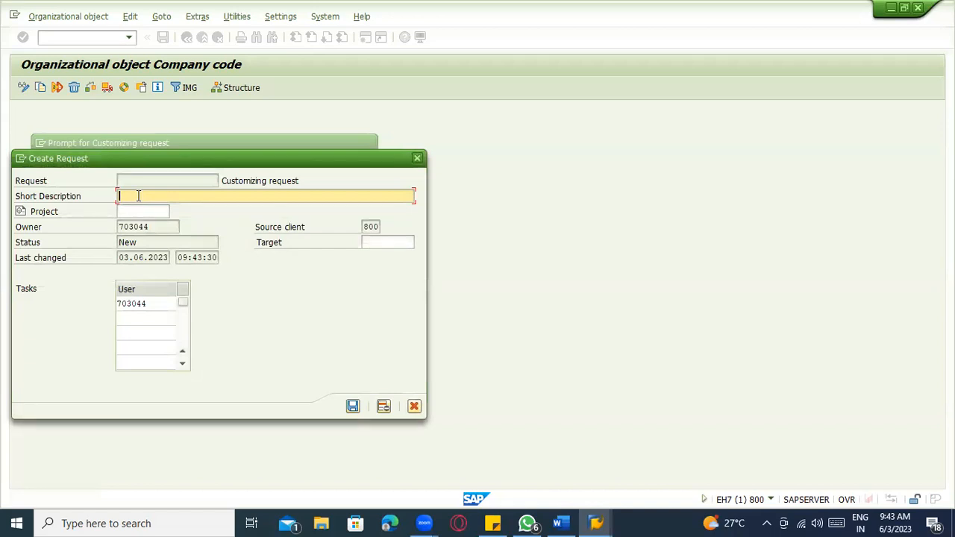
- Save a new request described 'IMplementing dummy Org structure', which receives number EH7K900718
type("IMplementing dummy Org structure")
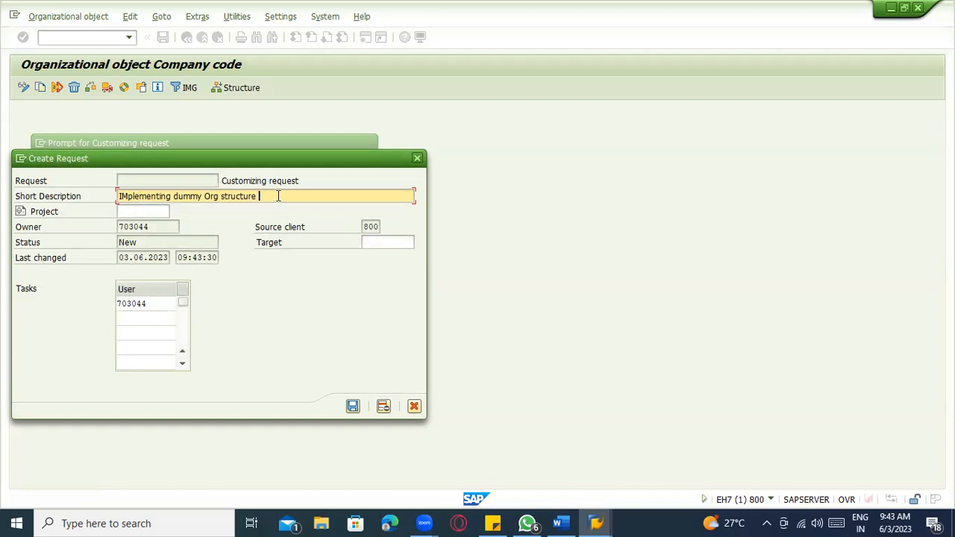
left_click(181, 180)
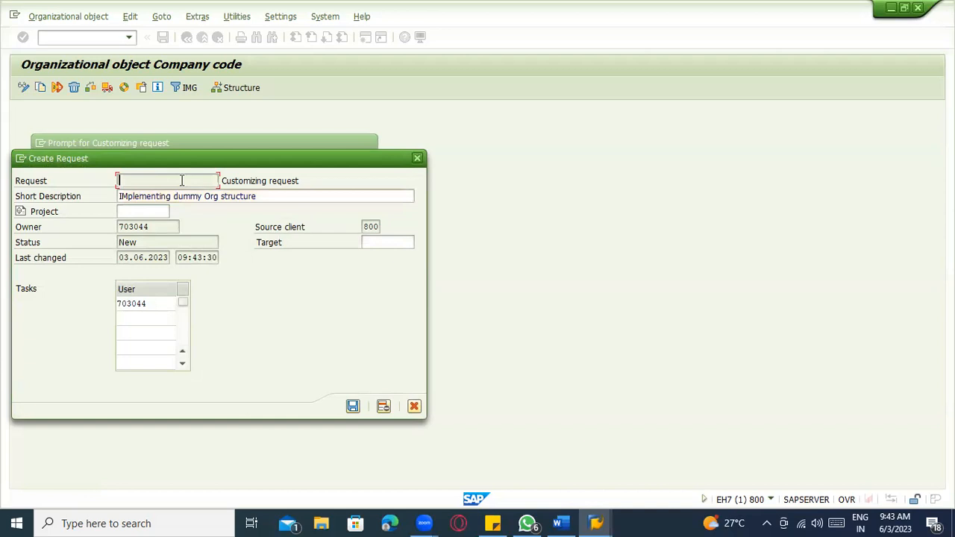
left_click(353, 406)
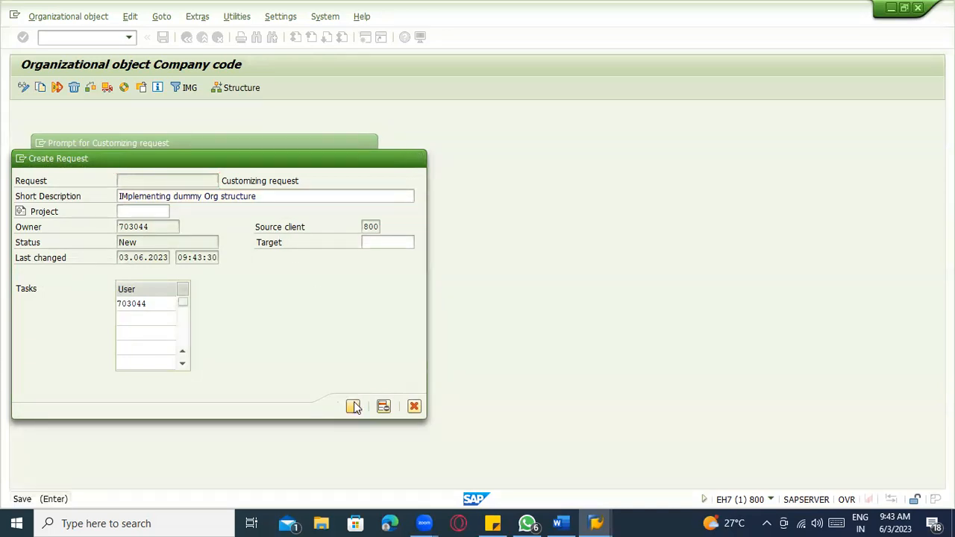
left_click_drag(195, 195, 131, 195)
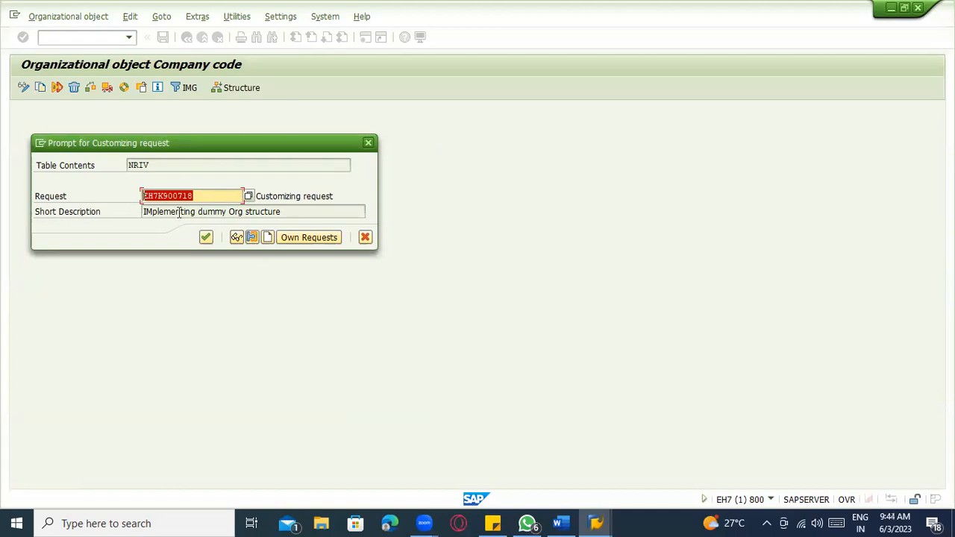
left_click(196, 195)
- Confirm request EH7K900718 and accept transporting the first number range intervals
left_click_drag(195, 196, 132, 198)
left_click(206, 238)
left_click(206, 238)
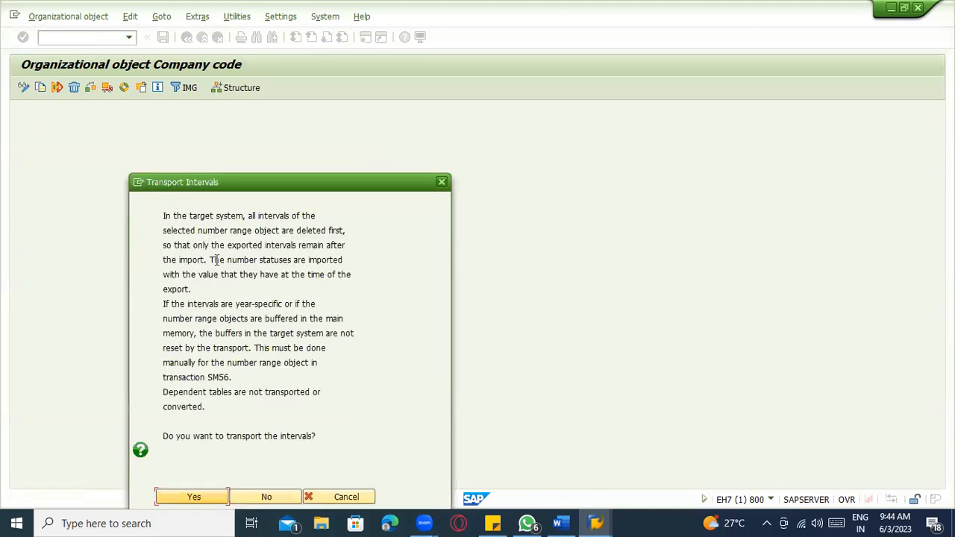
left_click(198, 497)
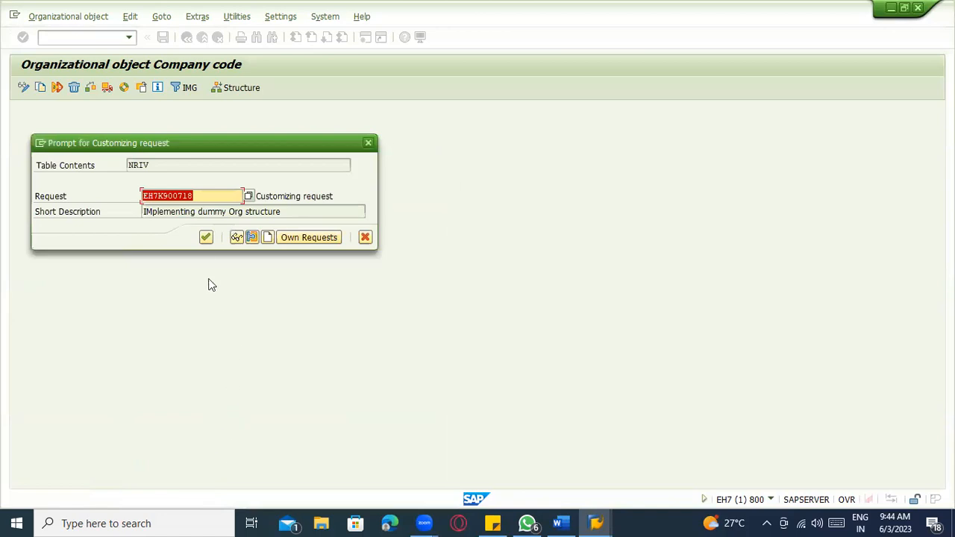
left_click(206, 237)
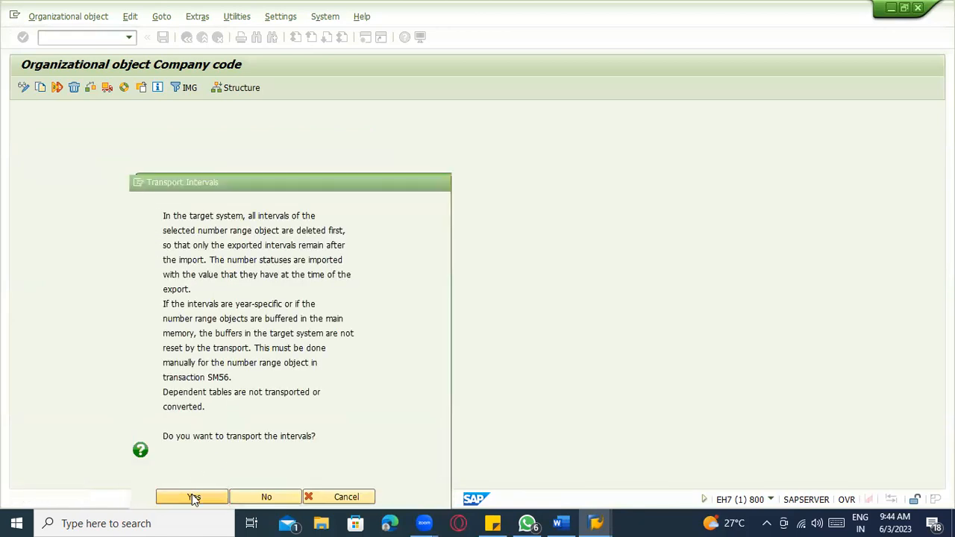
left_click(192, 496)
left_click(204, 238)
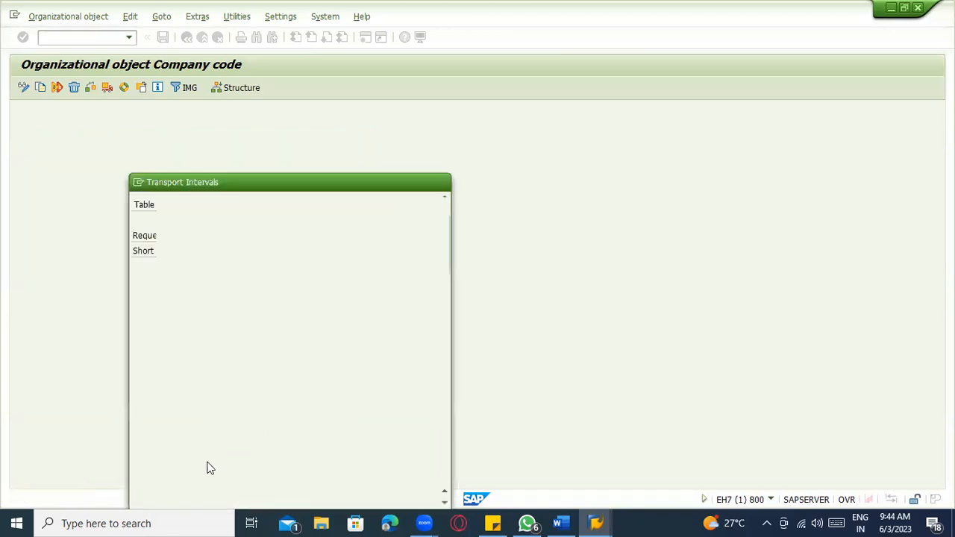
left_click(192, 496)
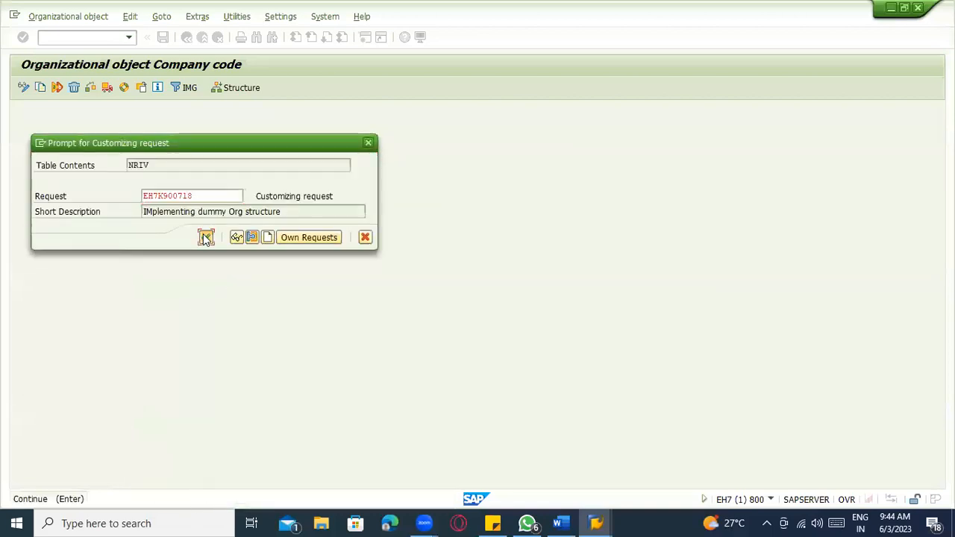
left_click(205, 237)
left_click(198, 498)
left_click(205, 237)
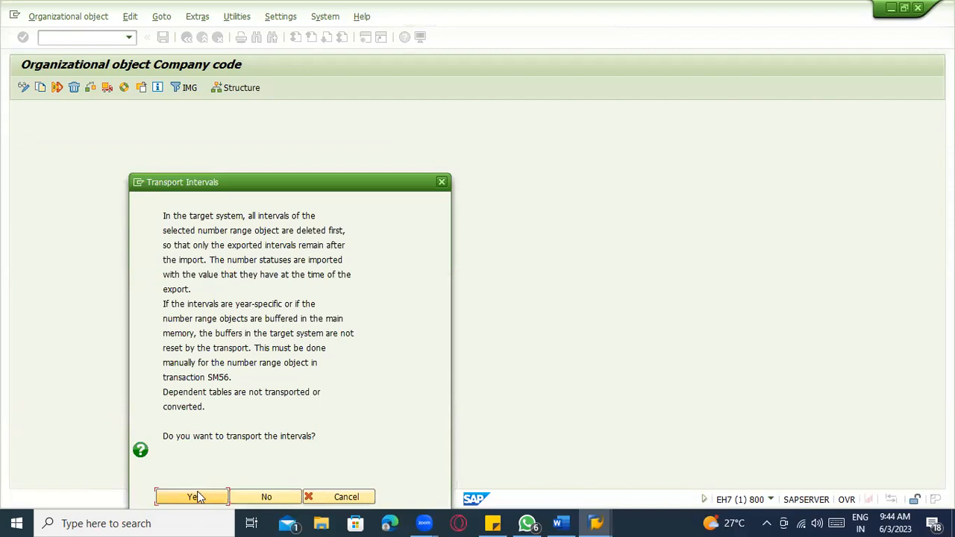
left_click(196, 498)
left_click(206, 237)
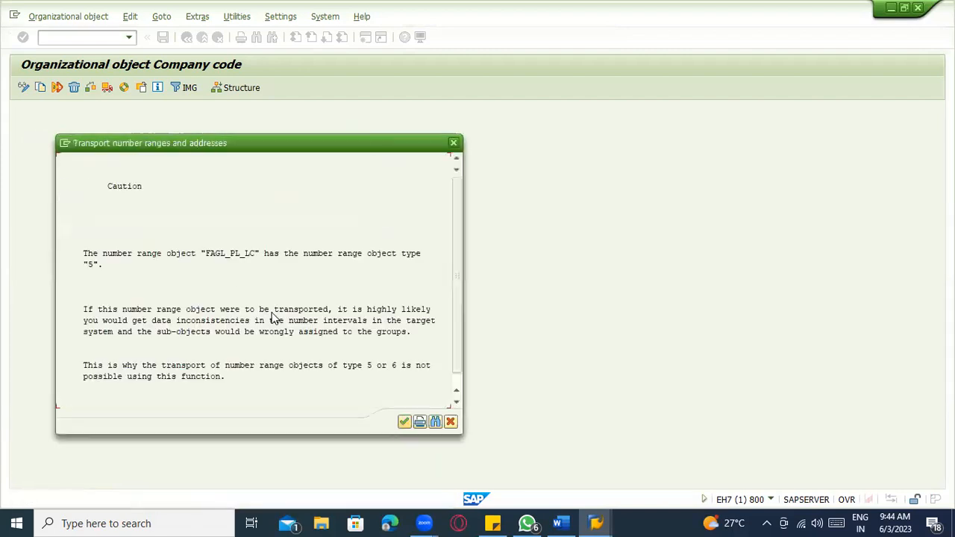
- Acknowledge the FAGL_PL_LC warning and decline the extra interval copy from 1000 to ZAB1
left_click(404, 423)
left_click(210, 500)
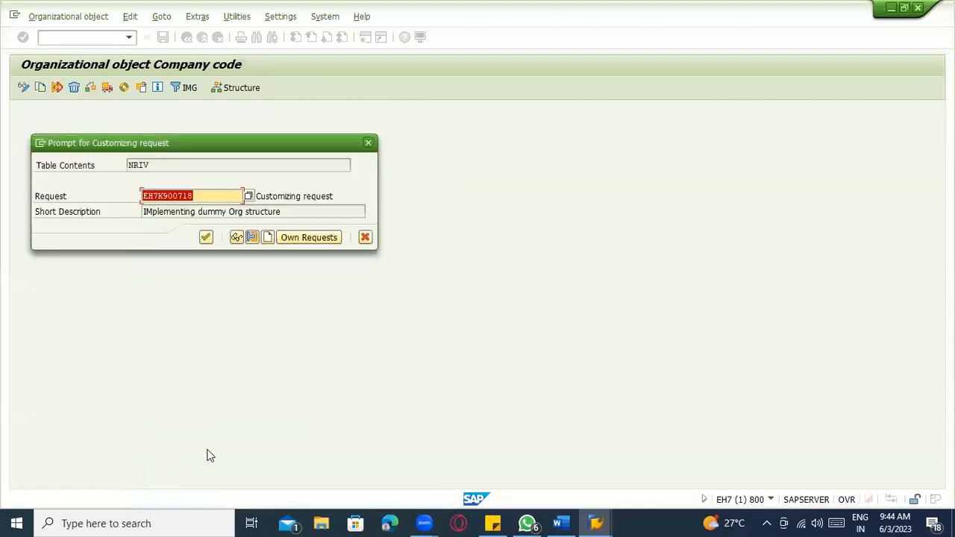
left_click(206, 237)
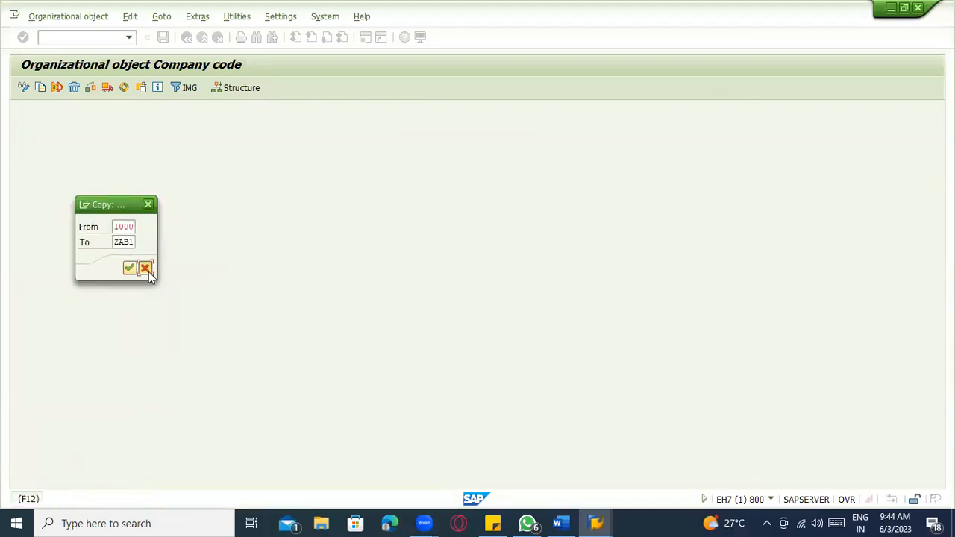
left_click(147, 270)
left_click(174, 274)
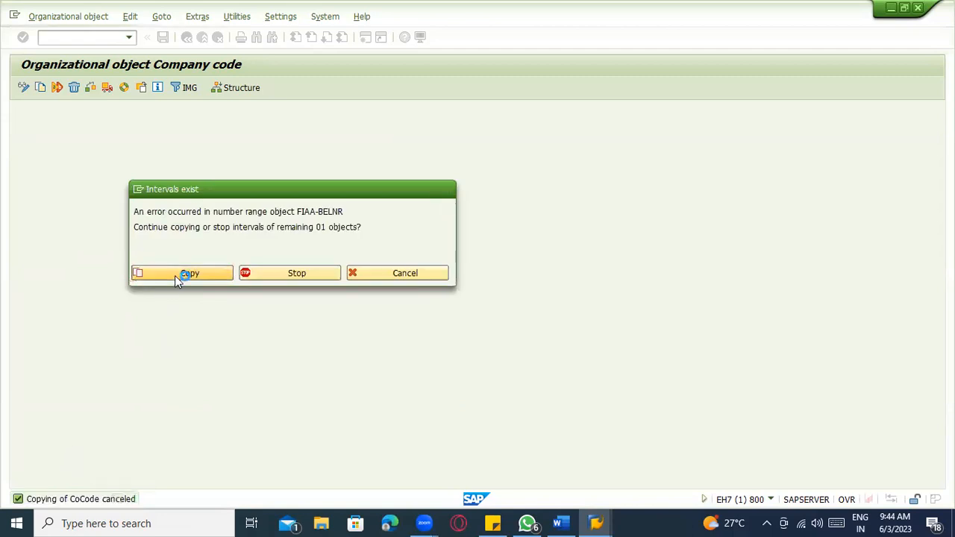
- Accept transporting all remaining number range intervals under the same request
left_click(197, 498)
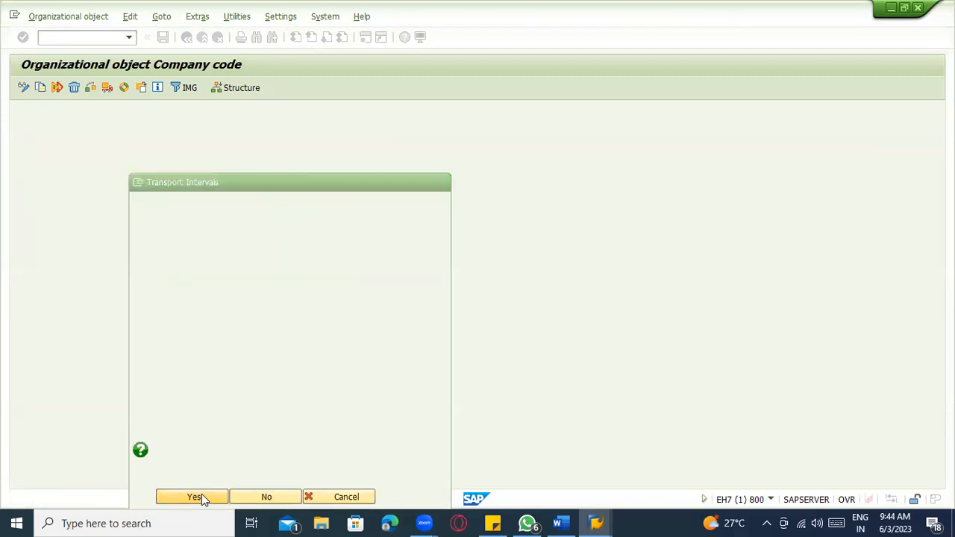
left_click(206, 237)
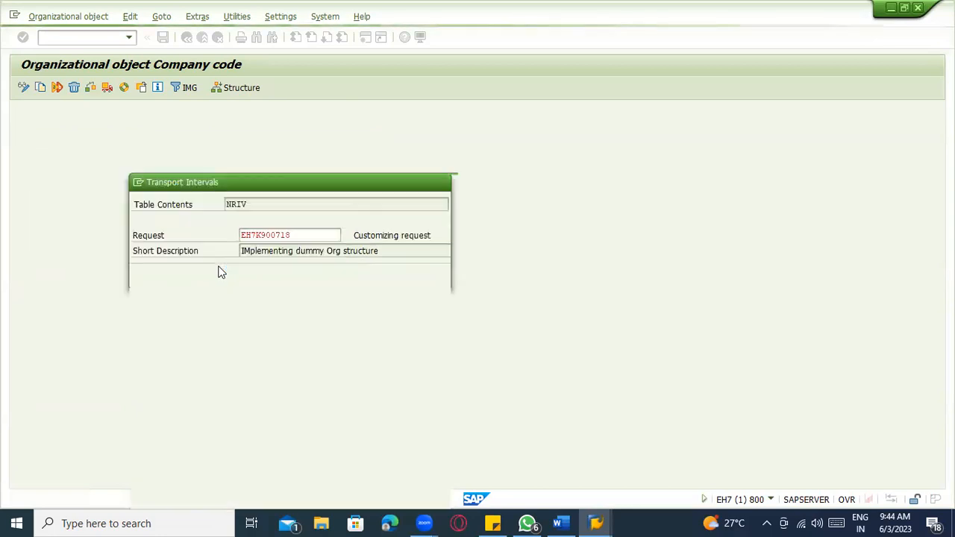
left_click(195, 498)
left_click(207, 238)
left_click(201, 496)
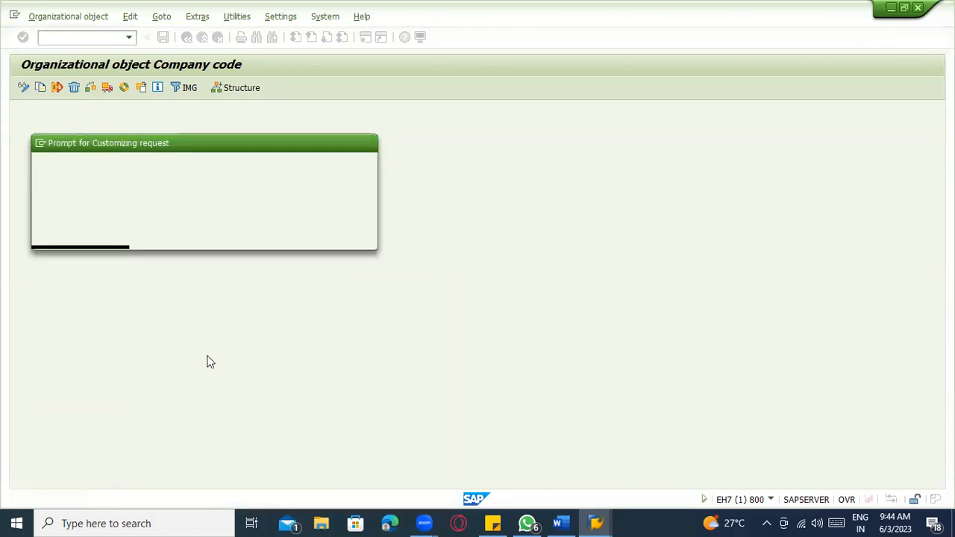
left_click(221, 493)
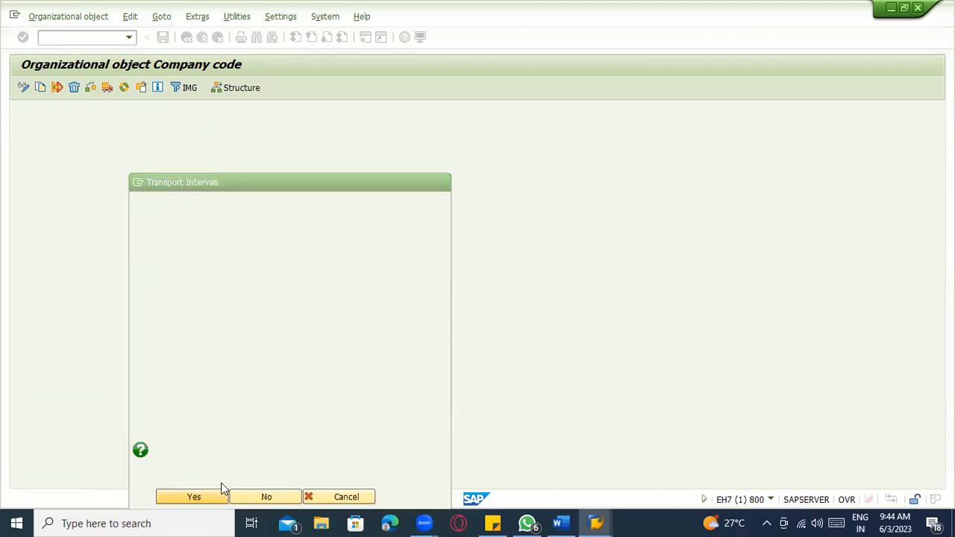
left_click(207, 237)
left_click(195, 496)
left_click(207, 237)
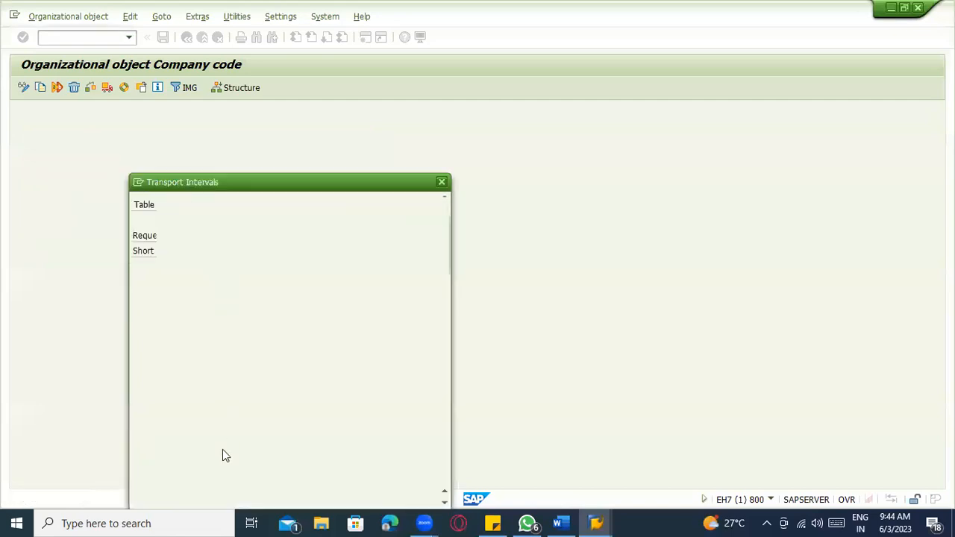
key("Return")
key("Return")
key("Return")
key("Return")
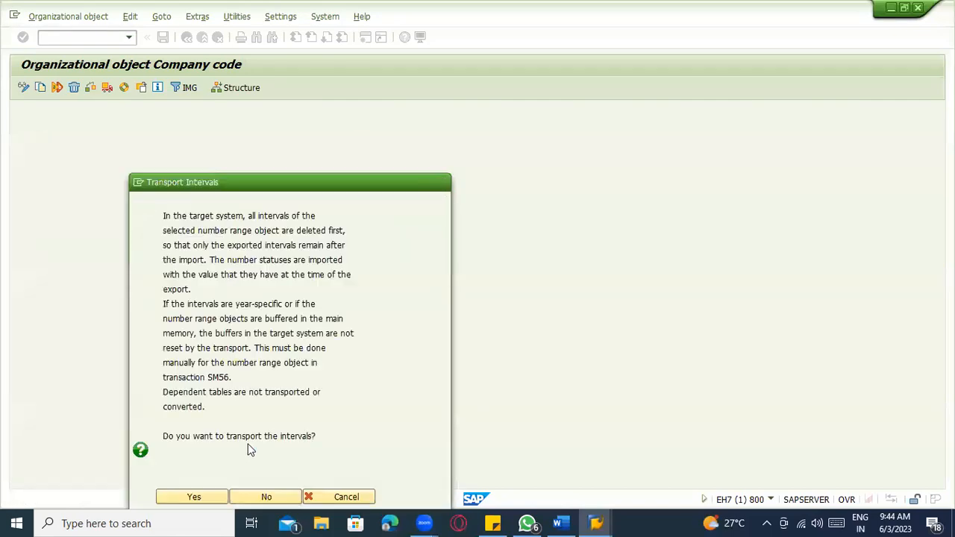
key("Return")
key("Return")
key("Return")
key("Return")
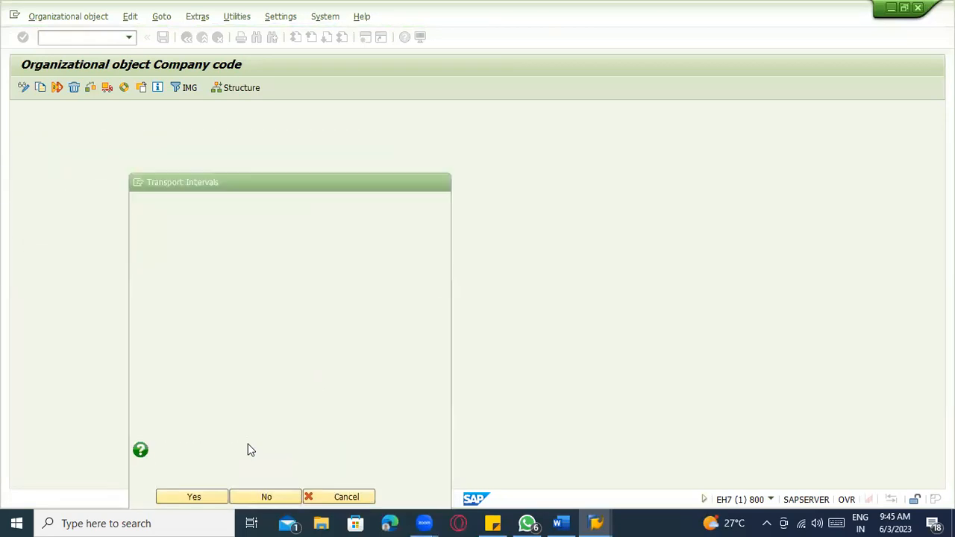
key("Return")
key("Return")
key("Return")
key("Return")
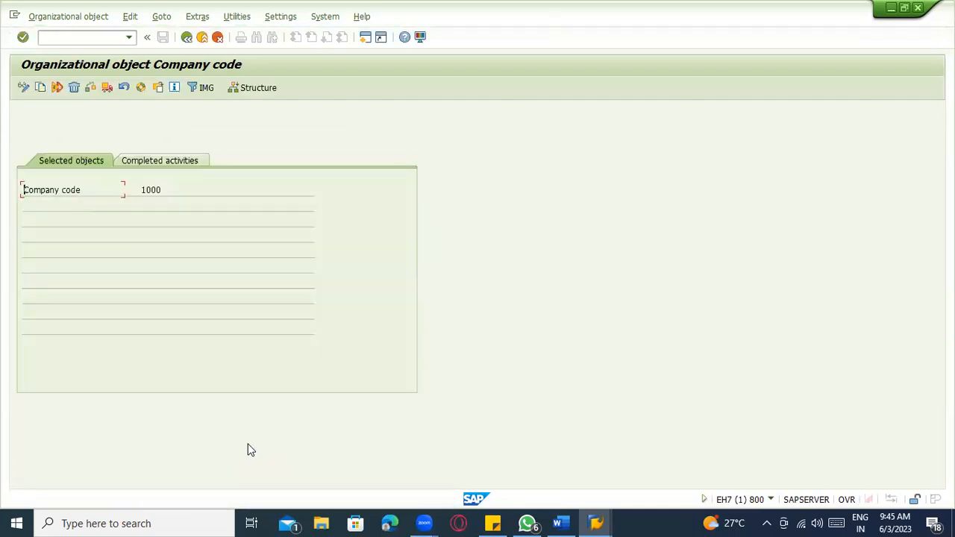
- In Completed activities, check the Actions carried out entry showing company code 1000 copied to ZAB1
left_click(183, 161)
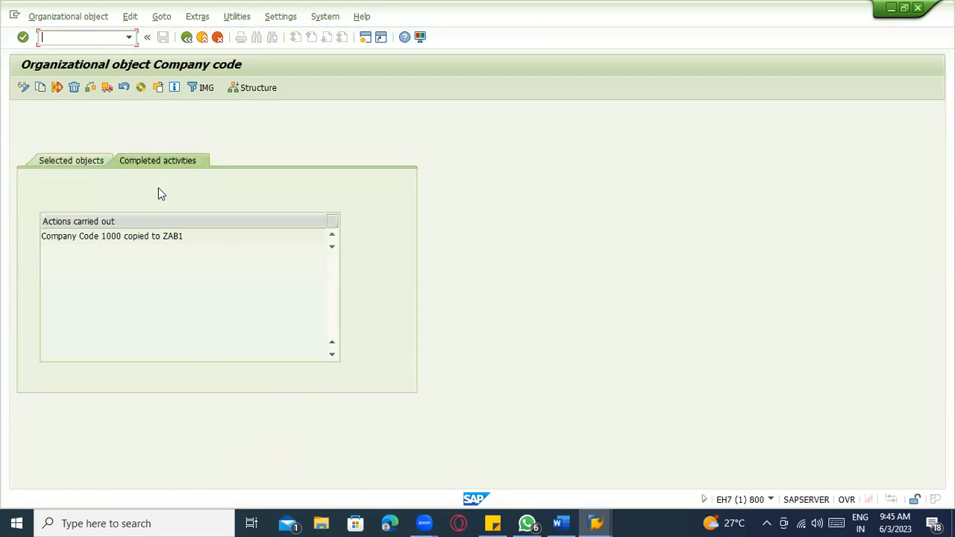
double_click(113, 235)
left_click_drag(183, 235, 160, 234)
left_click(117, 236)
- Open Edit Company Code Data, locate company code ZAB1 and open its details
left_click(187, 37)
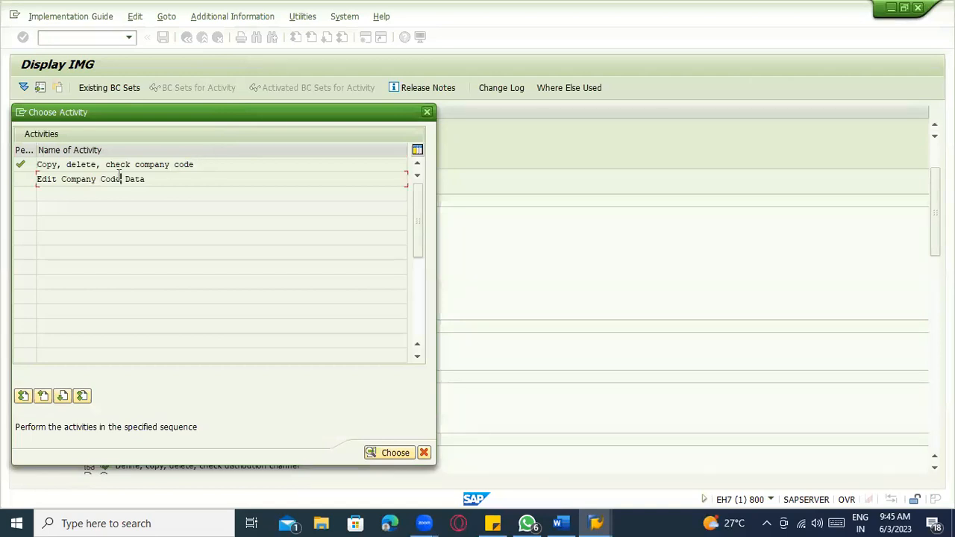
double_click(119, 179)
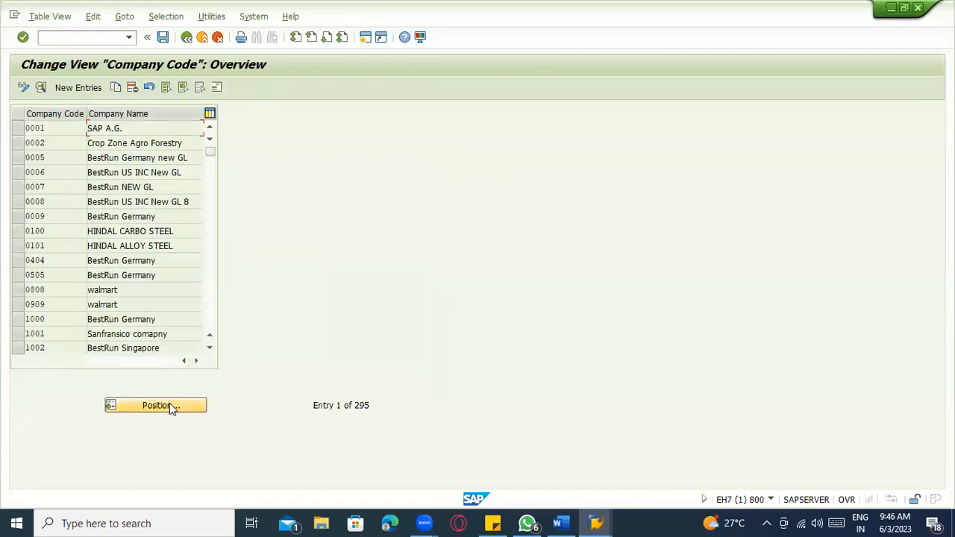
left_click(169, 403)
type("ZAB1")
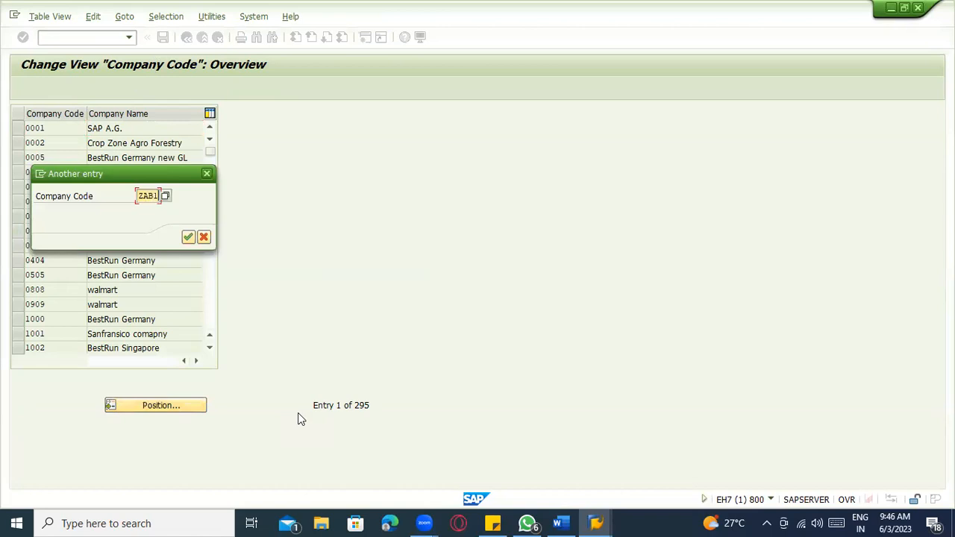
key("Return")
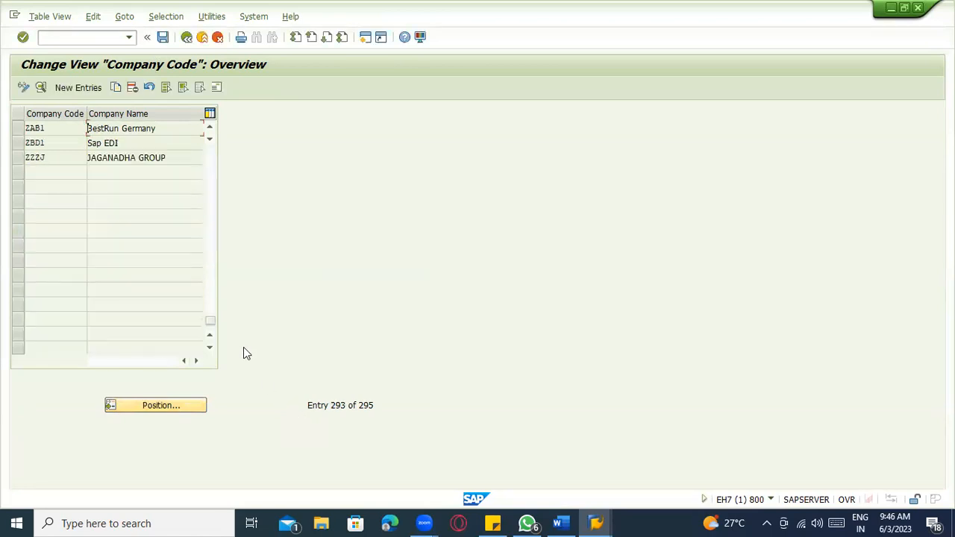
left_click(18, 128)
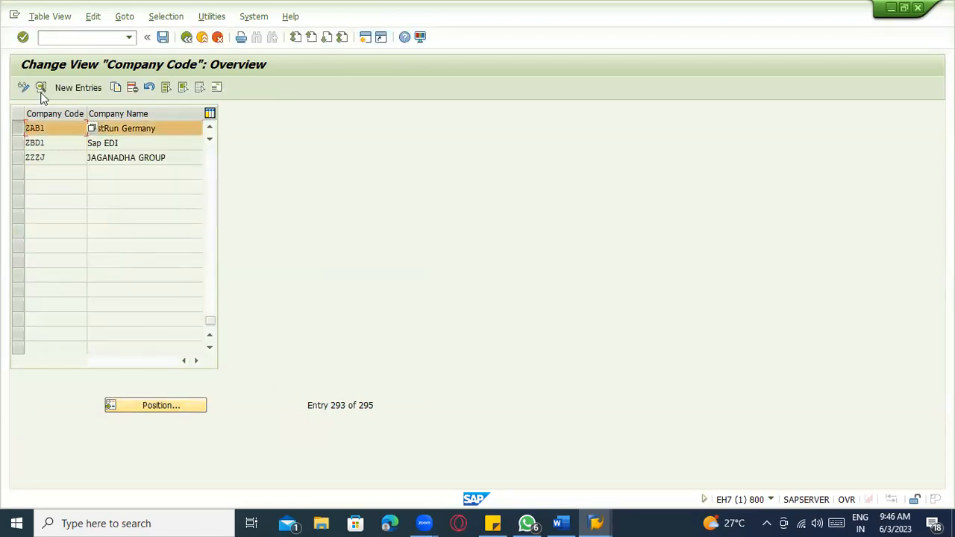
left_click(41, 87)
left_click(149, 177)
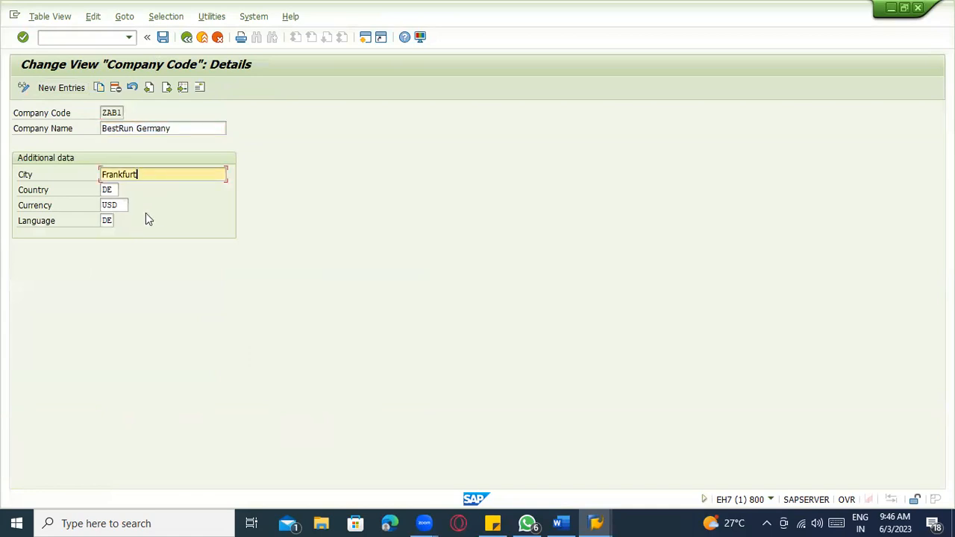
- Set ZAB1's country to US, keep currency USD and language EN, and clear the city Frankfurt
left_click(118, 205)
left_click(110, 222)
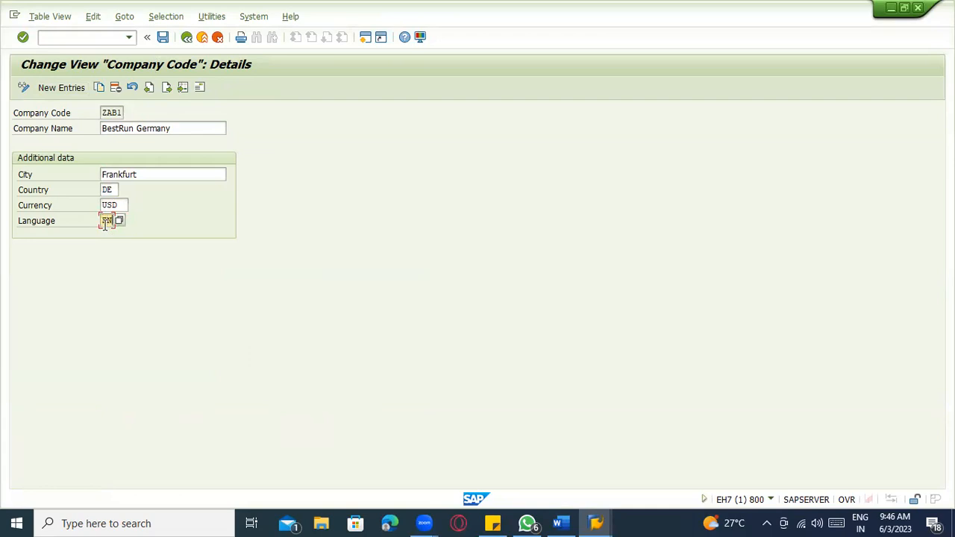
left_click(112, 191)
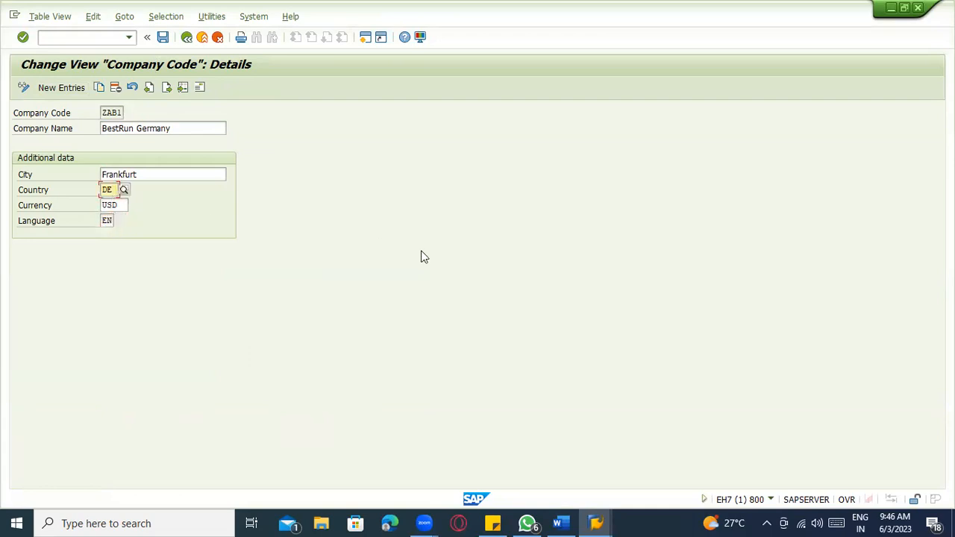
key("BackSpace")
key("BackSpace")
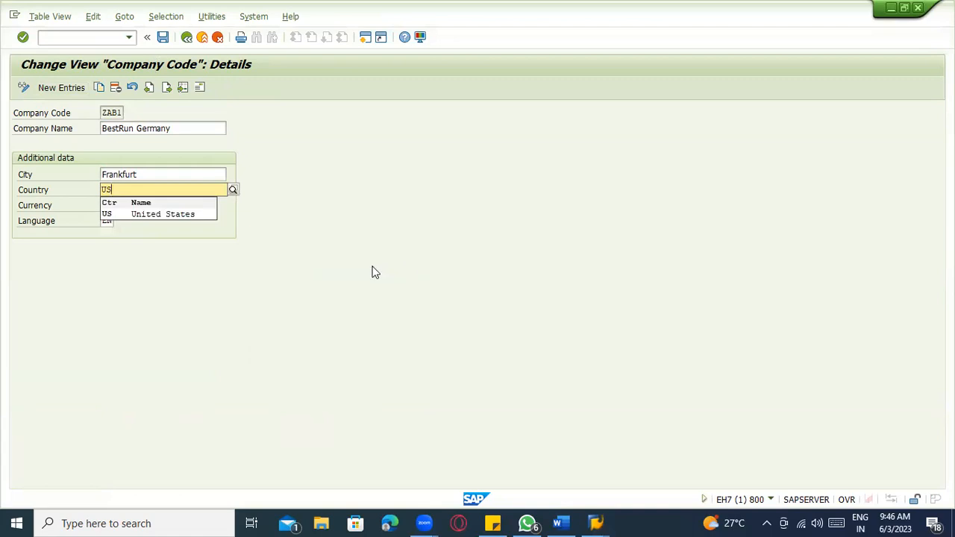
key("Return")
left_click(180, 173)
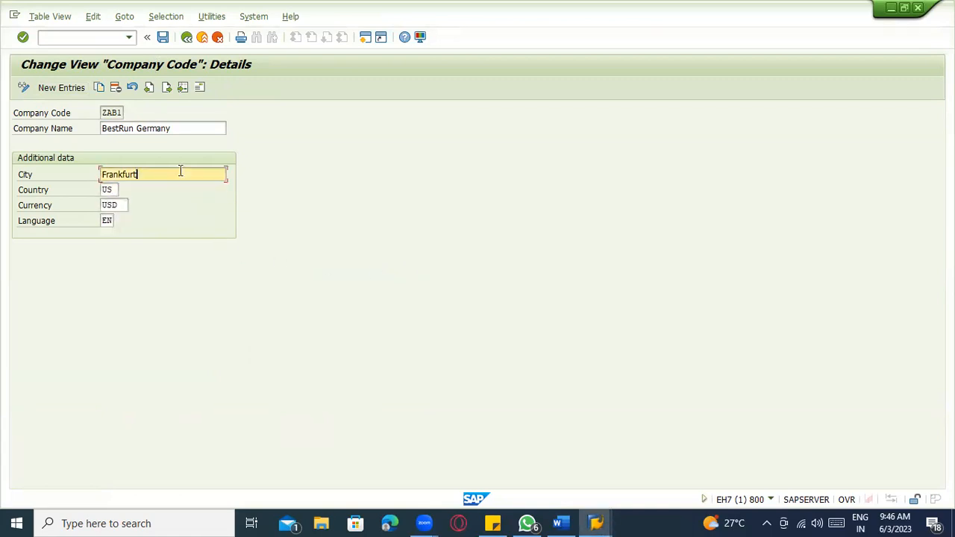
key("BackSpace")
key("BackSpace")
key("BackSpace")
key("BackSpace")
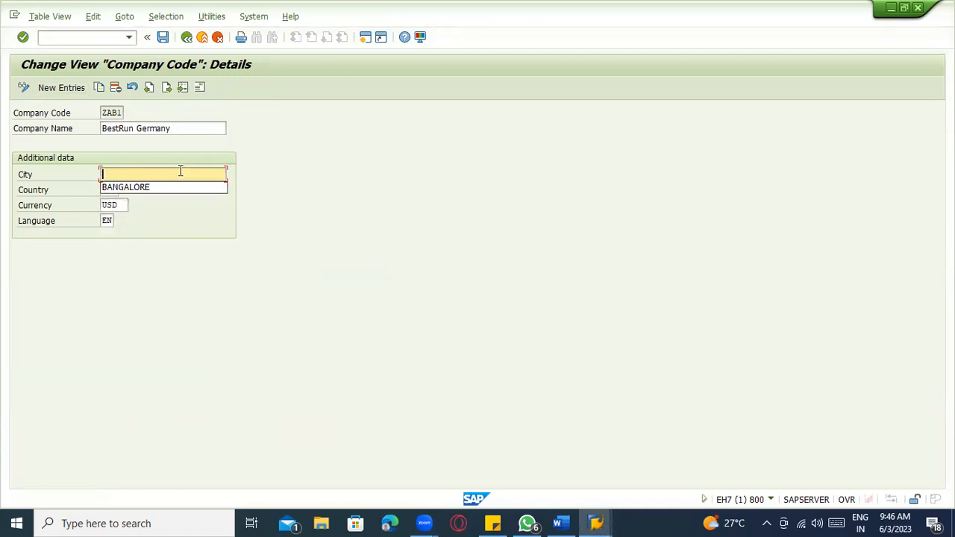
key("shift+Tab")
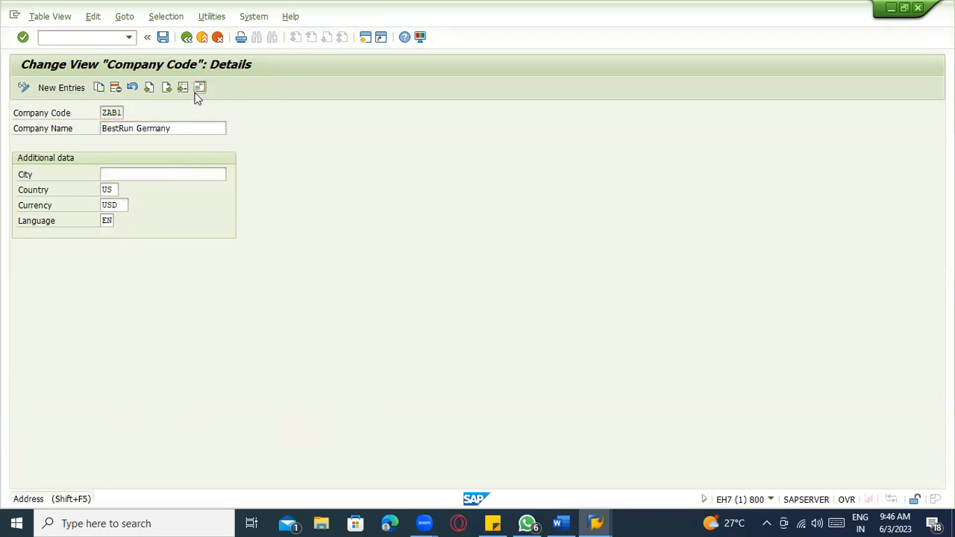
left_click(199, 87)
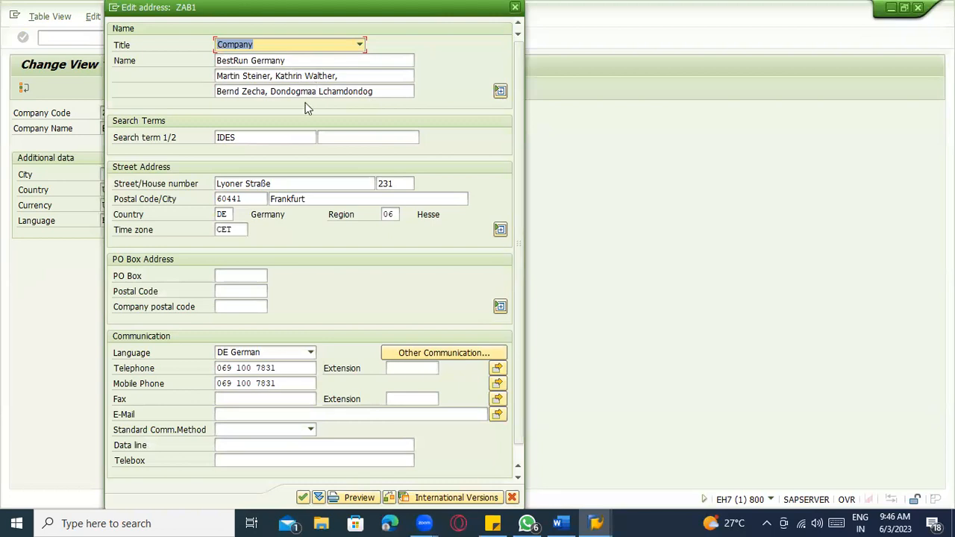
- In ZAB1's address, delete postal code 60441, city Frankfurt and region 06, and set country US
left_click(251, 198)
key("BackSpace")
key("BackSpace")
key("BackSpace")
key("BackSpace")
key("BackSpace")
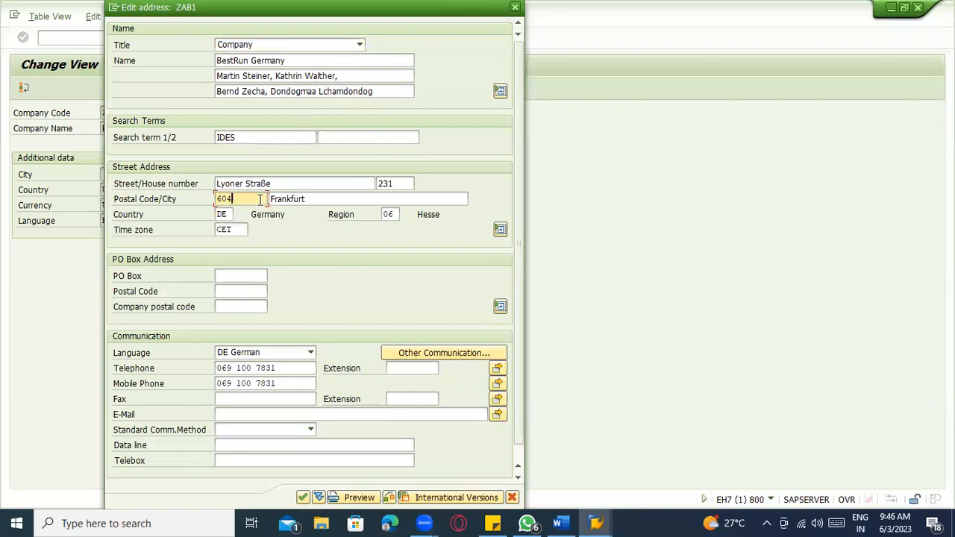
left_click(371, 199)
key("BackSpace")
key("BackSpace")
key("BackSpace")
key("BackSpace")
key("BackSpace")
key("BackSpace")
key("BackSpace")
key("BackSpace")
key("BackSpace")
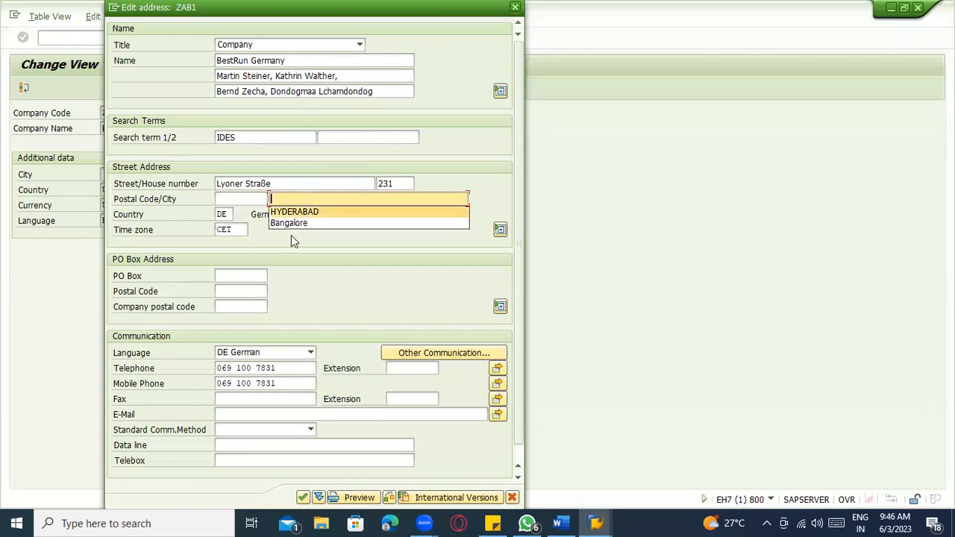
left_click(226, 215)
key("BackSpace")
key("BackSpace")
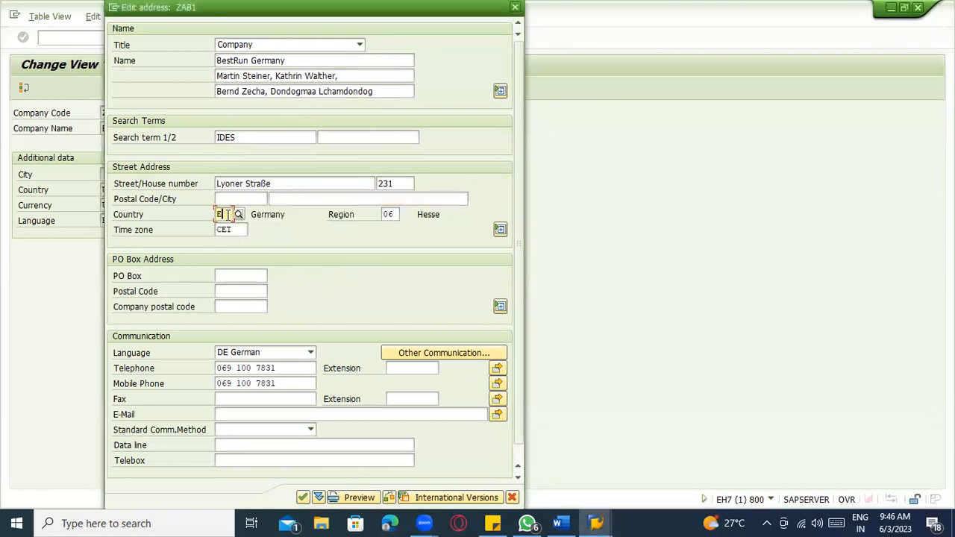
type("US")
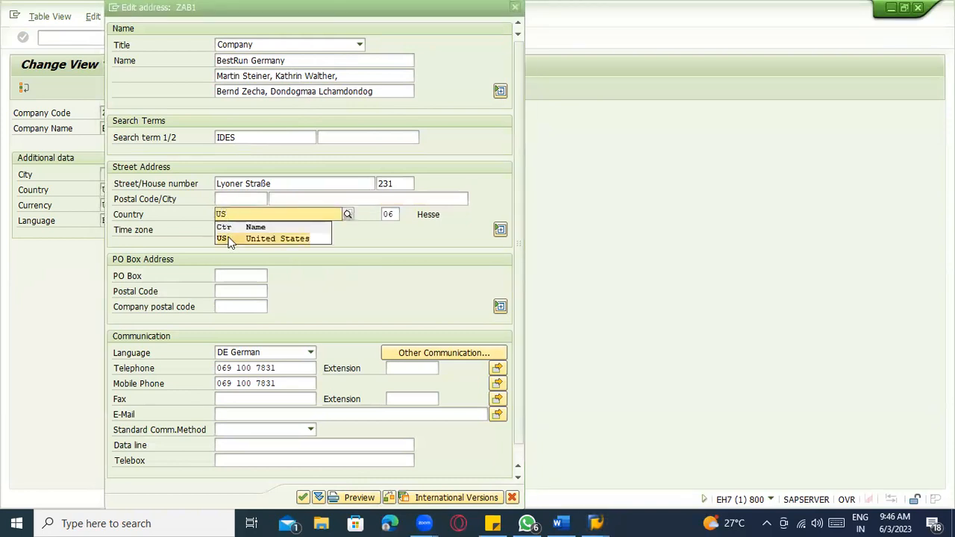
left_click(229, 238)
key("BackSpace")
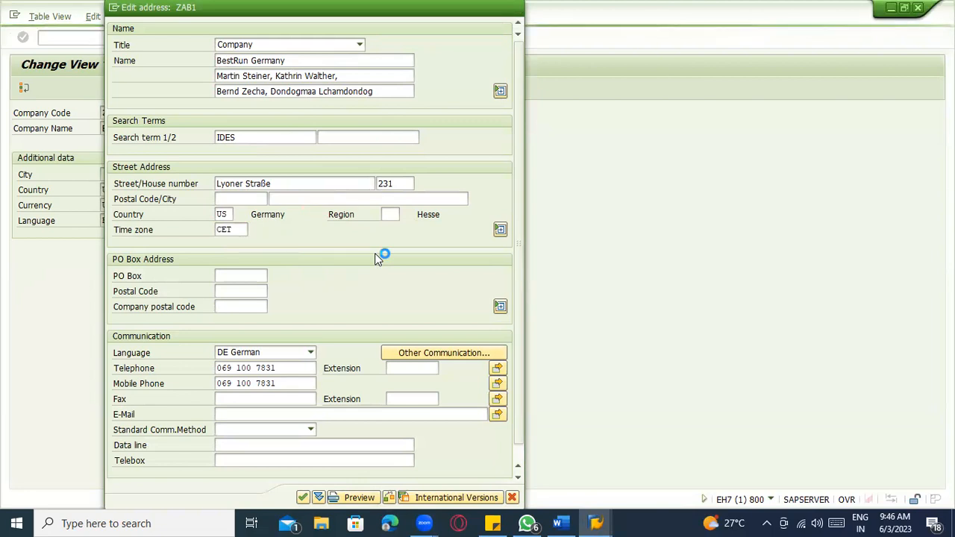
key("Return")
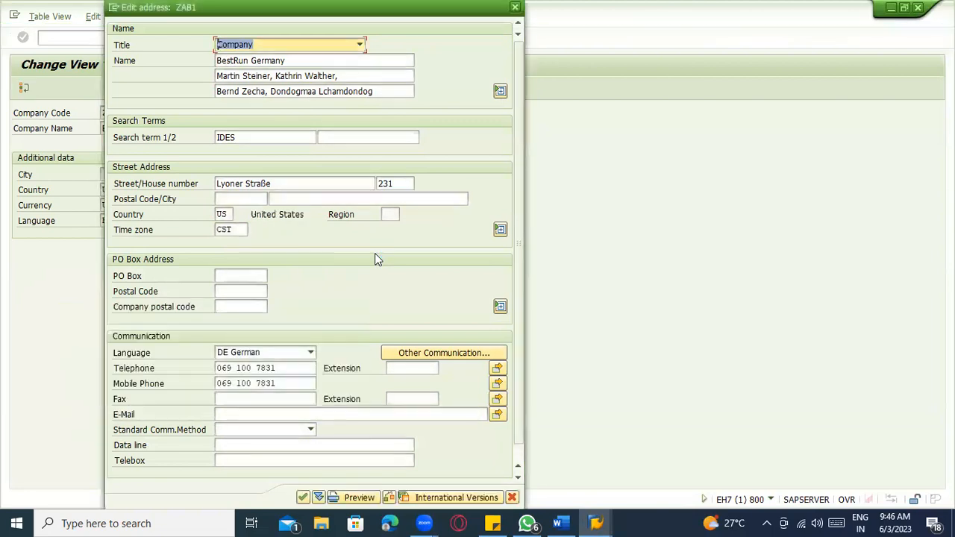
- Set the address communication language to EN English and clear the telephone and mobile numbers
left_click(261, 353)
key("Down")
key("Down")
key("Return")
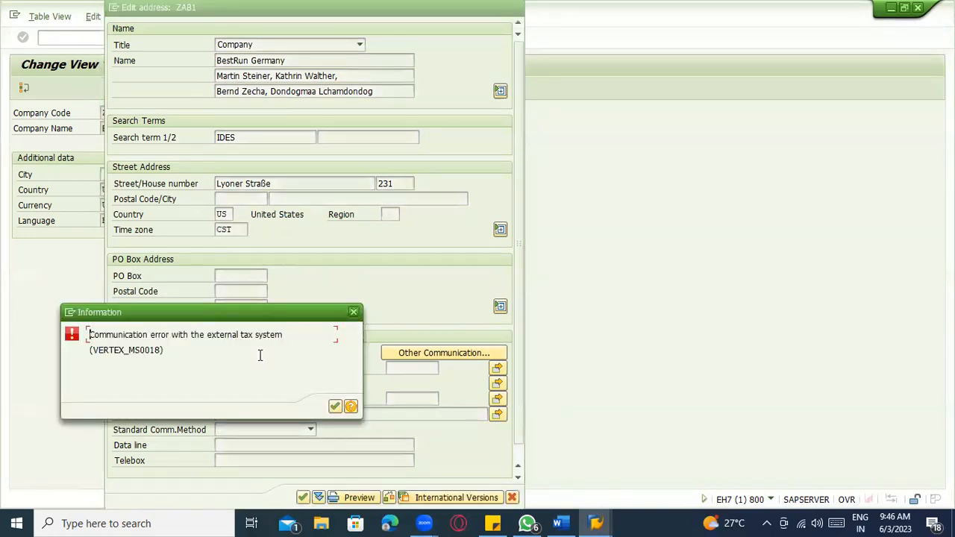
key("Return")
left_click(293, 369)
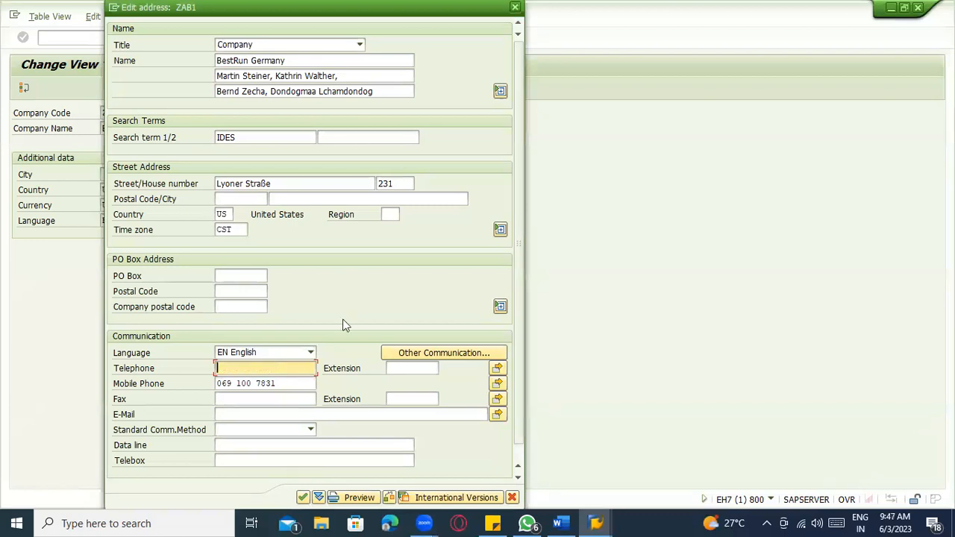
left_click(284, 384)
key("BackSpace")
key("BackSpace")
key("BackSpace")
key("BackSpace")
key("BackSpace")
key("BackSpace")
key("BackSpace")
key("BackSpace")
key("BackSpace")
key("BackSpace")
key("BackSpace")
key("BackSpace")
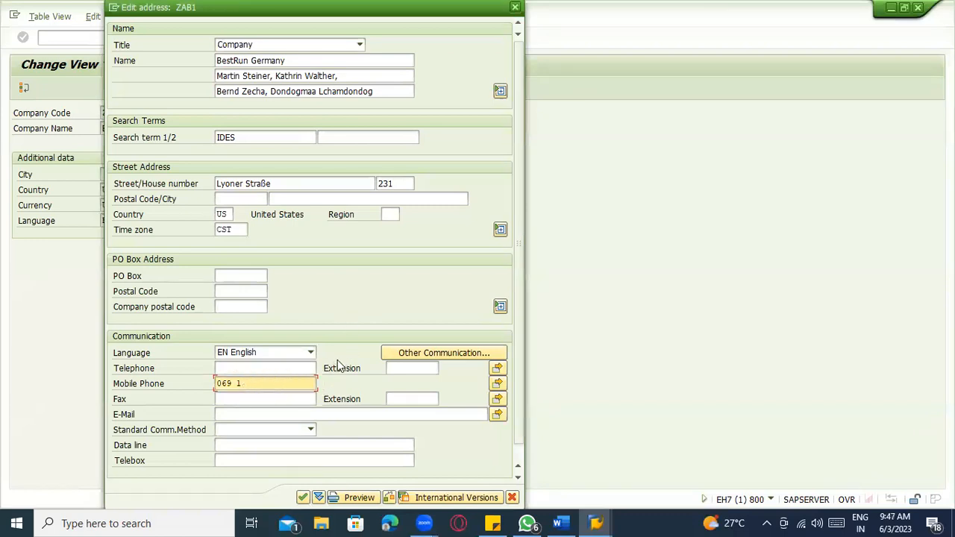
key("Return")
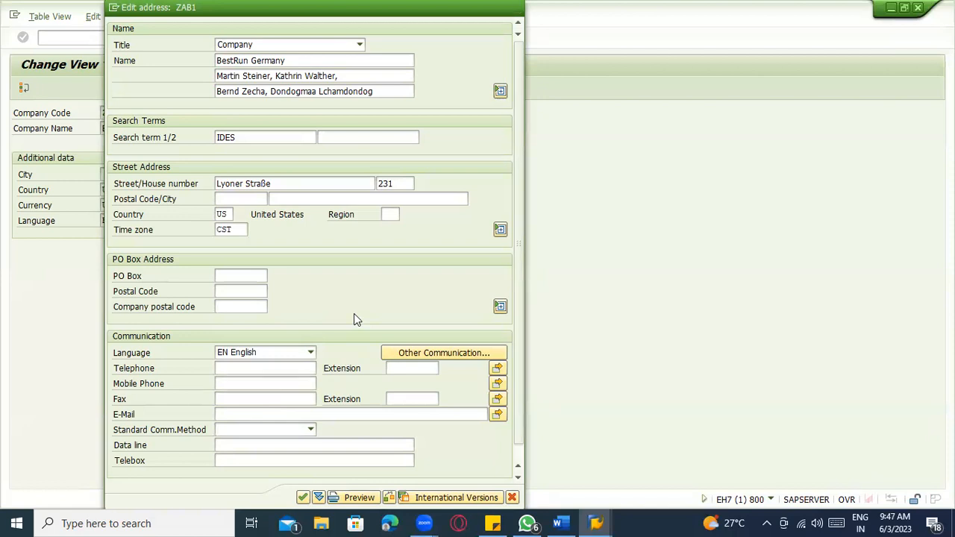
key("Return")
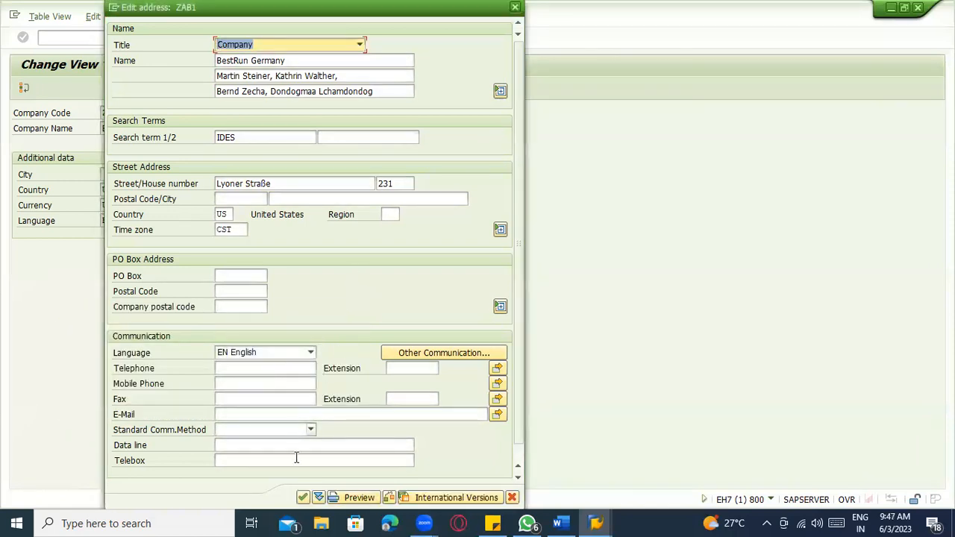
- Try confirming the address, including international versions and tax jurisdiction, then discard the address changes
left_click(303, 497)
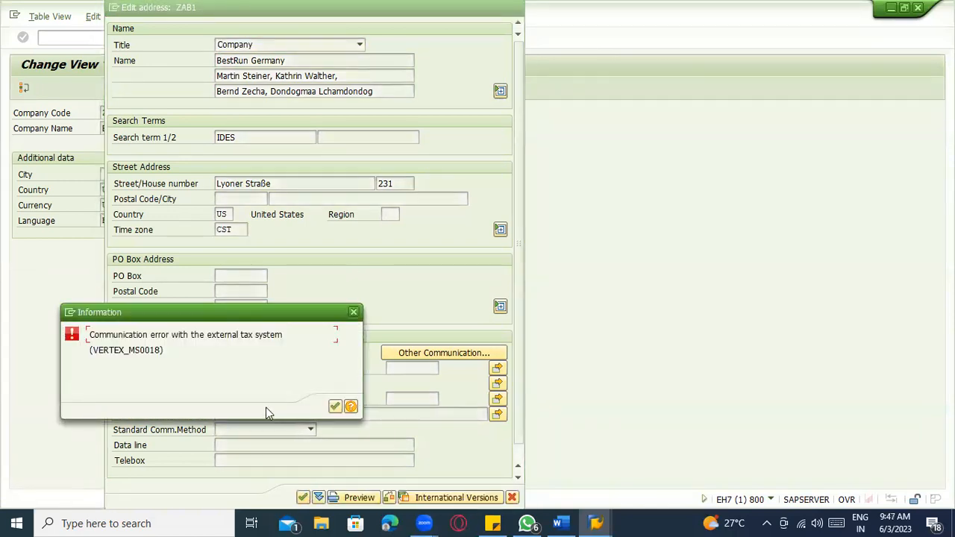
left_click(334, 407)
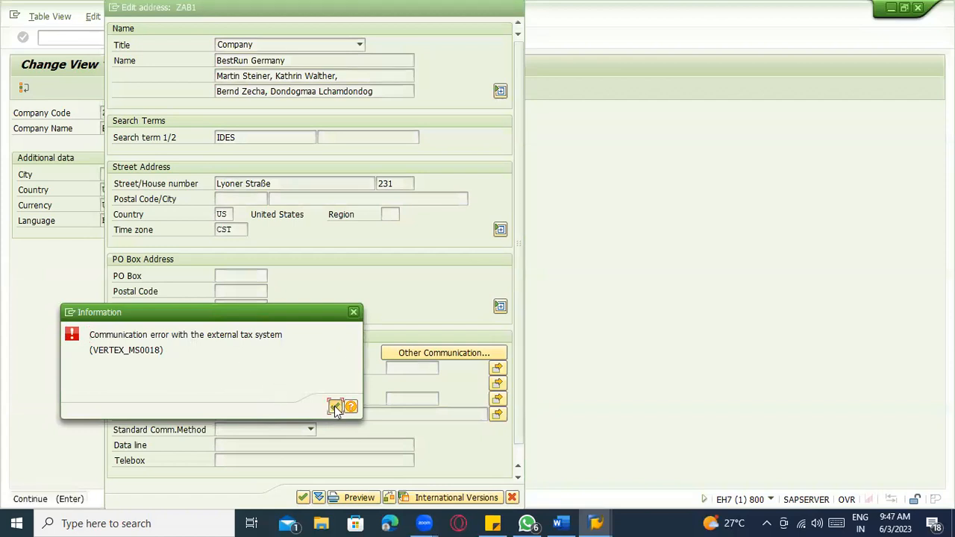
left_click(335, 407)
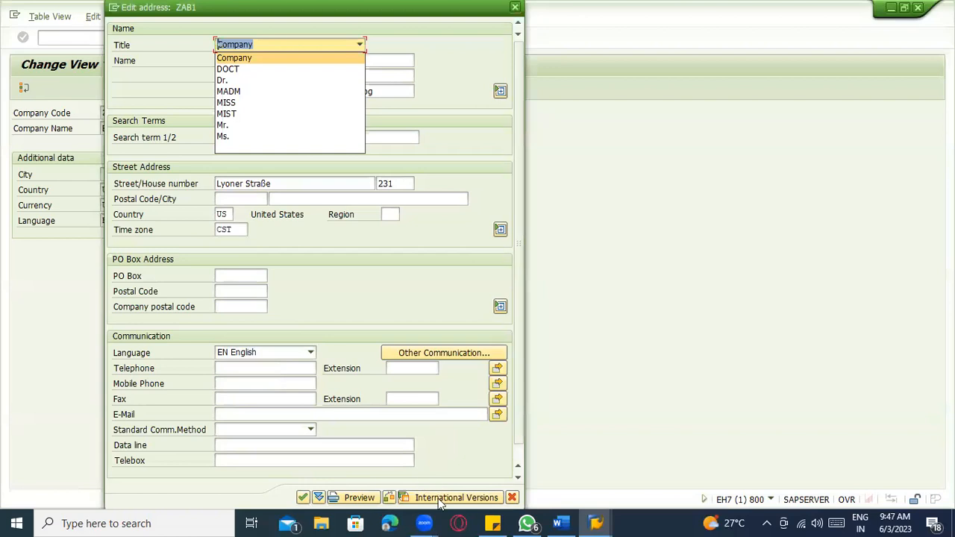
left_click(439, 500)
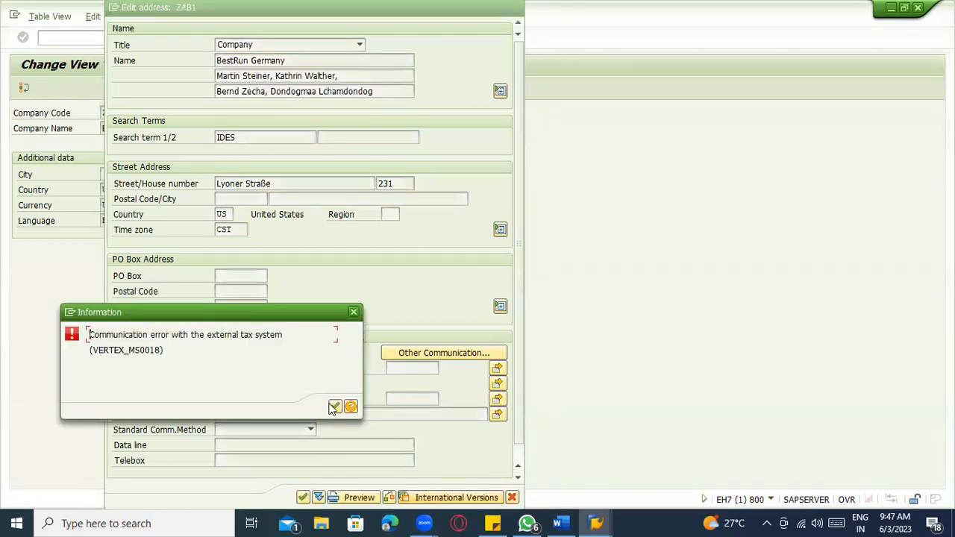
left_click(333, 406)
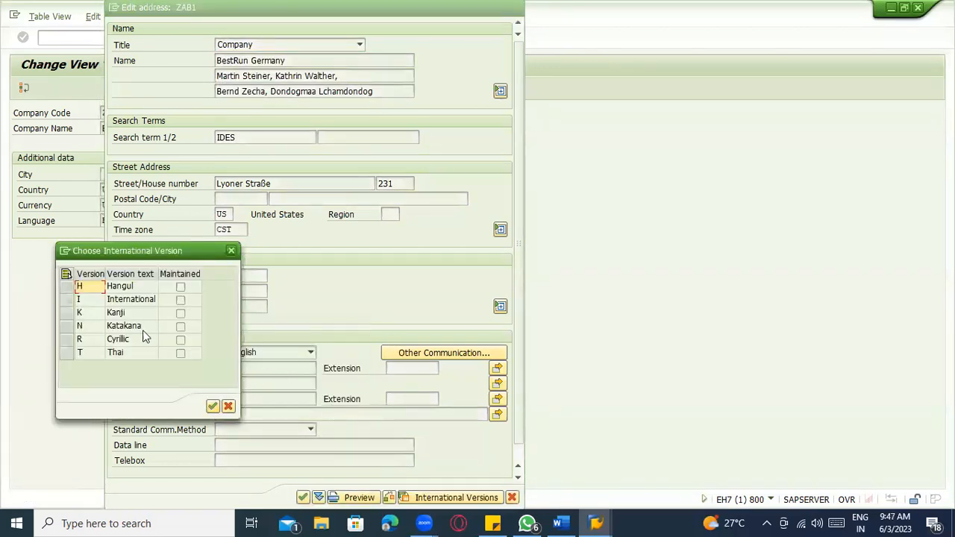
double_click(180, 300)
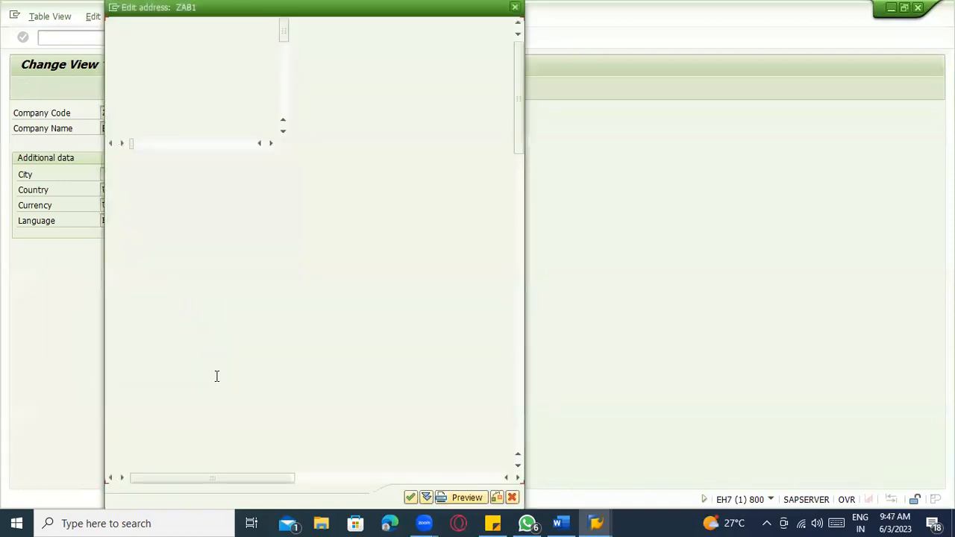
left_click(409, 497)
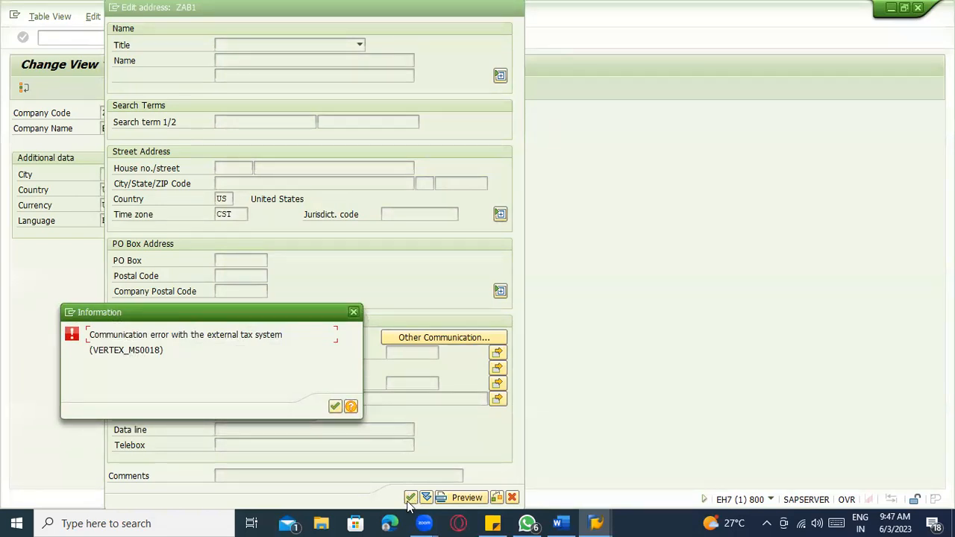
left_click(335, 407)
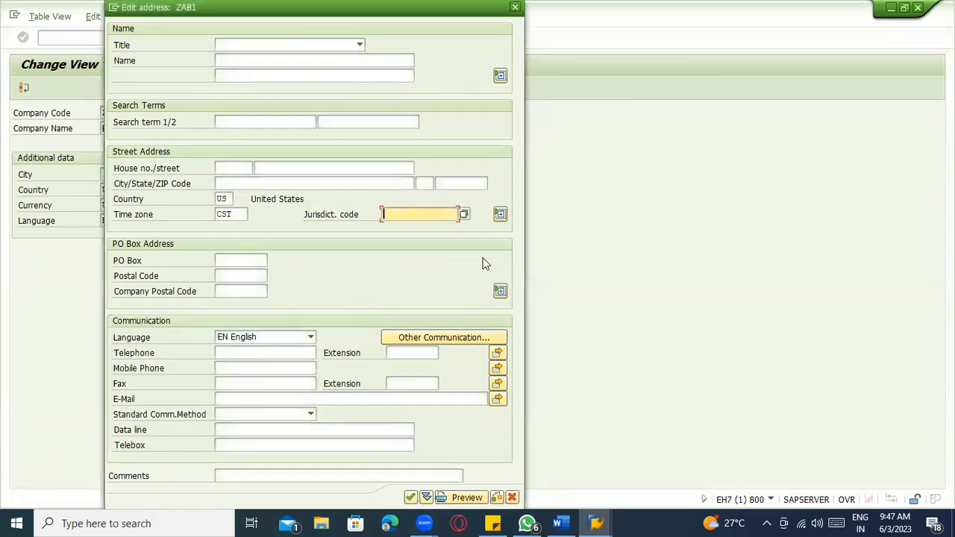
left_click(464, 215)
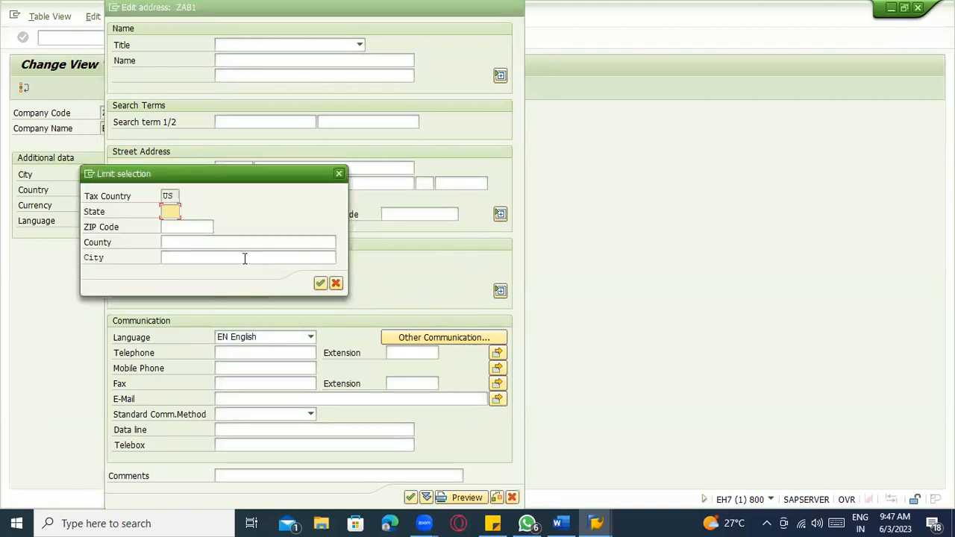
key("Return")
key("Return")
key("Return")
key("F12")
left_click(199, 289)
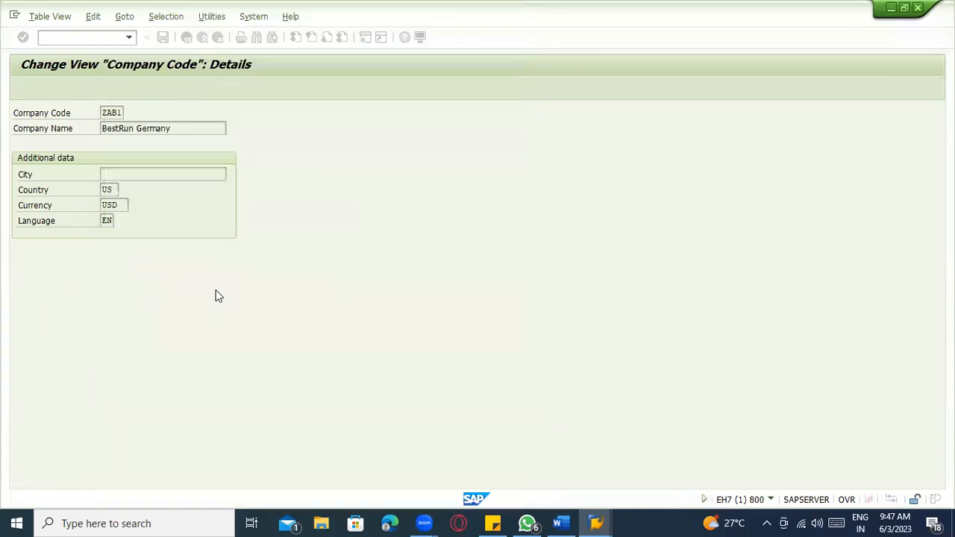
- Save the ZAB1 company code details under the customizing request
left_click(163, 37)
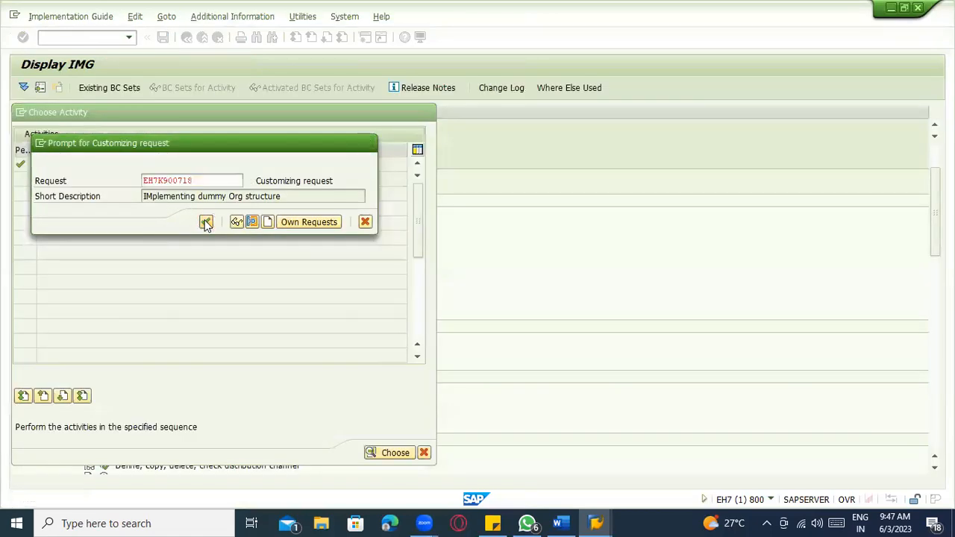
left_click(206, 222)
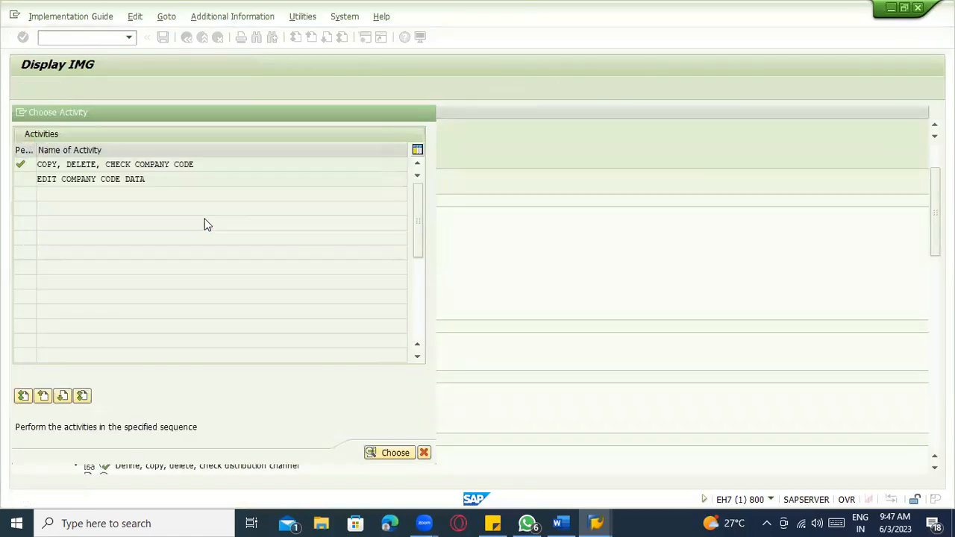
key("shift+F5")
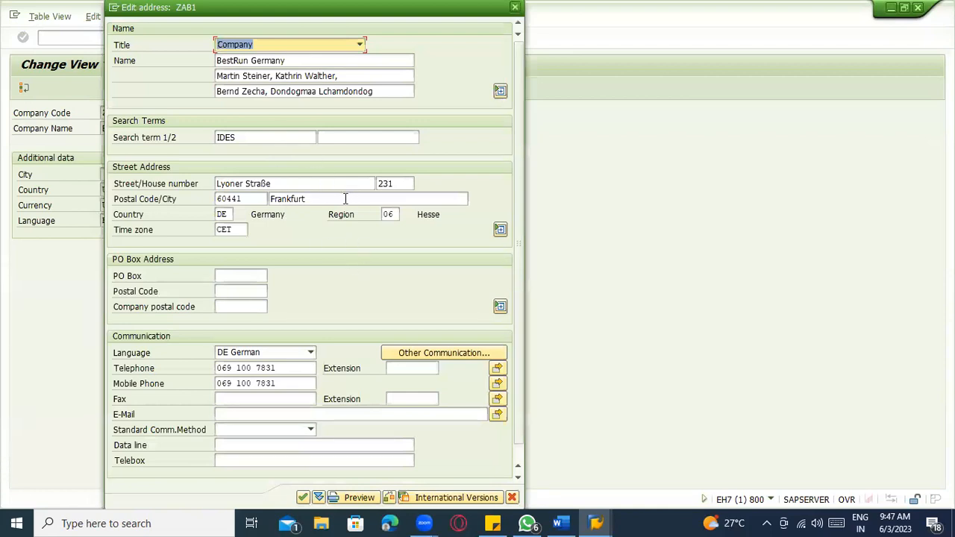
key("Return")
- Go back to the implementation guide and bring the Word notes to the front
left_click(187, 38)
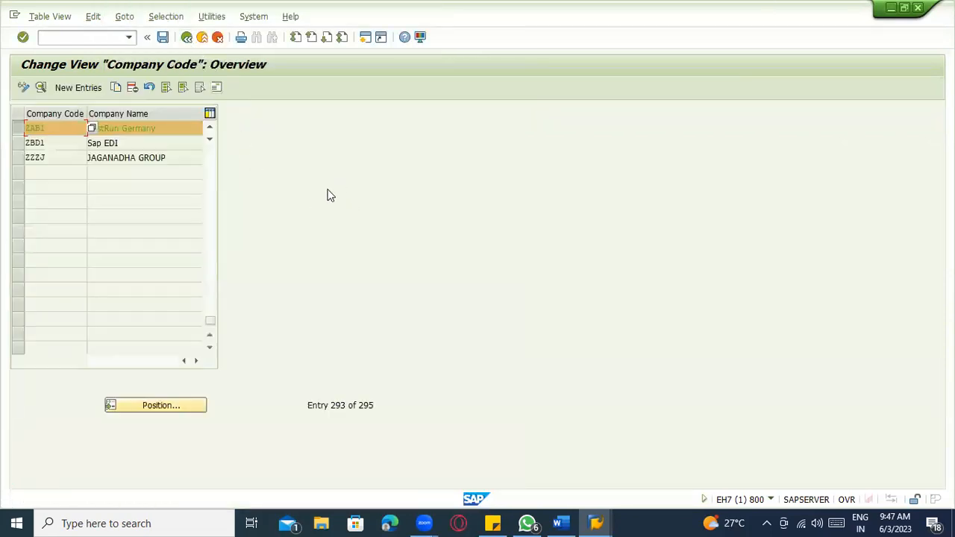
left_click(19, 128)
left_click(186, 38)
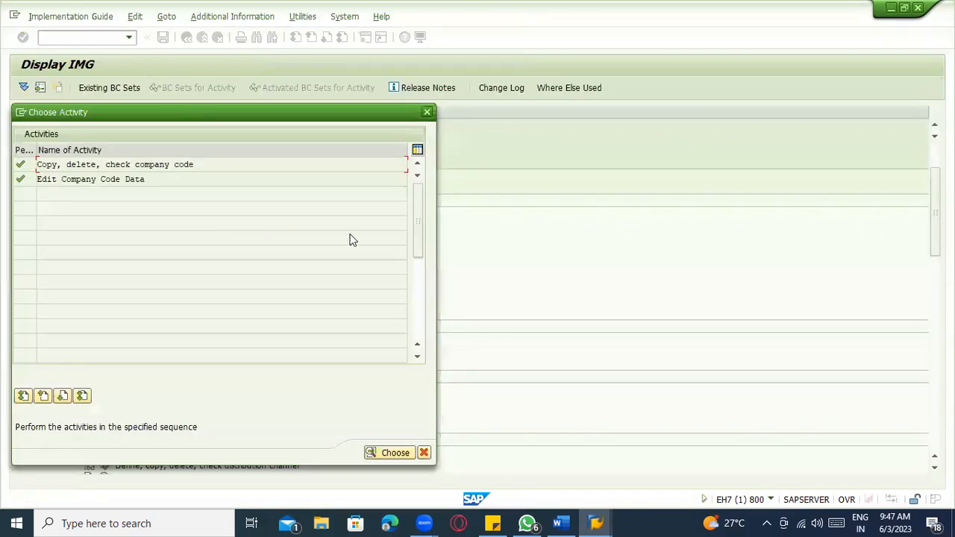
left_click(568, 519)
left_click(568, 519)
left_click(568, 520)
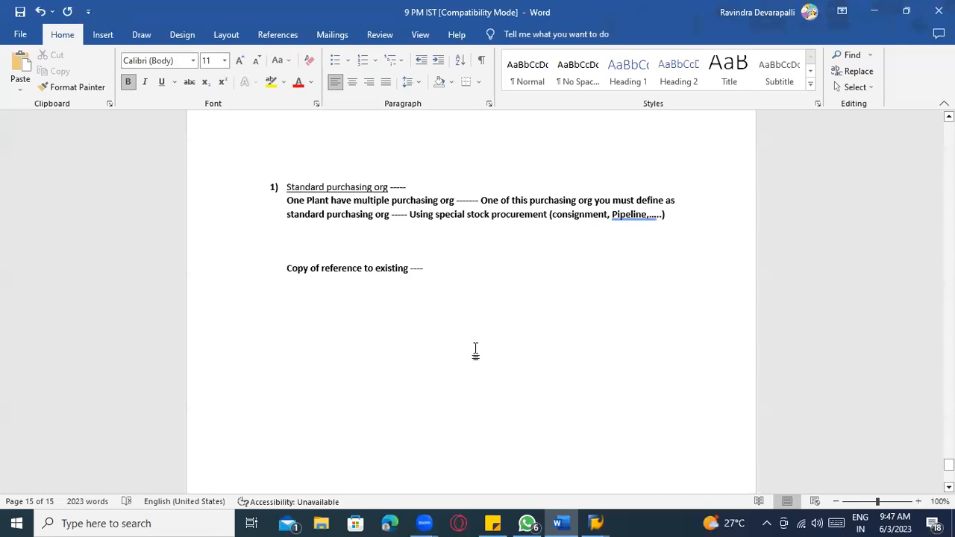
scroll(475, 349, "up", 14)
- Check the Plant 1, purchasing org ABC1 and Company code boxes in the diagram, then return to SAP's IMG tree
scroll(482, 347, "down", 3)
left_click(270, 332)
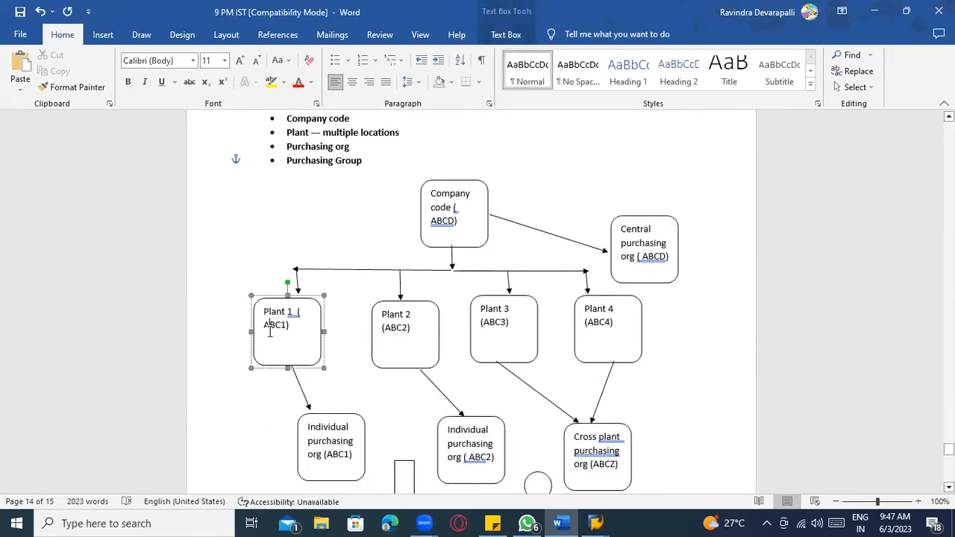
left_click(333, 445)
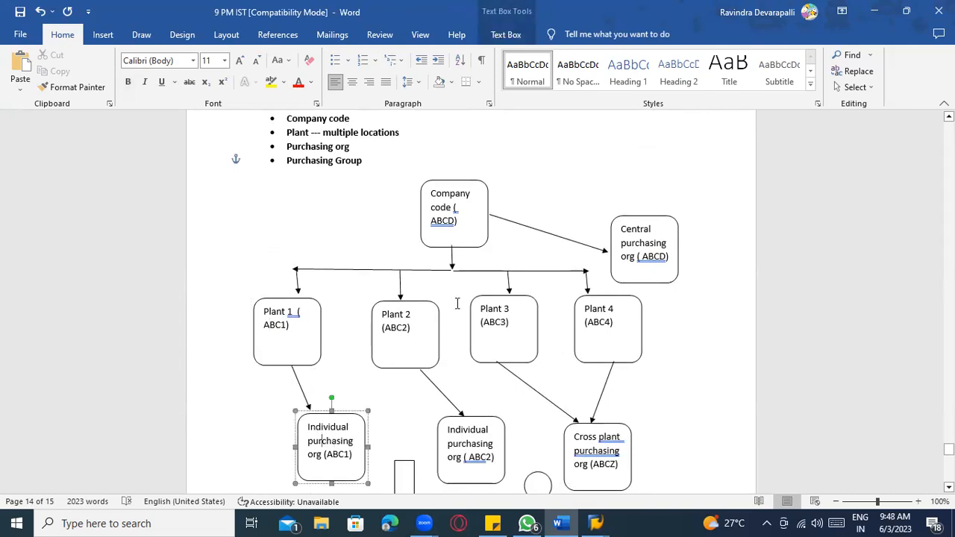
left_click(469, 243)
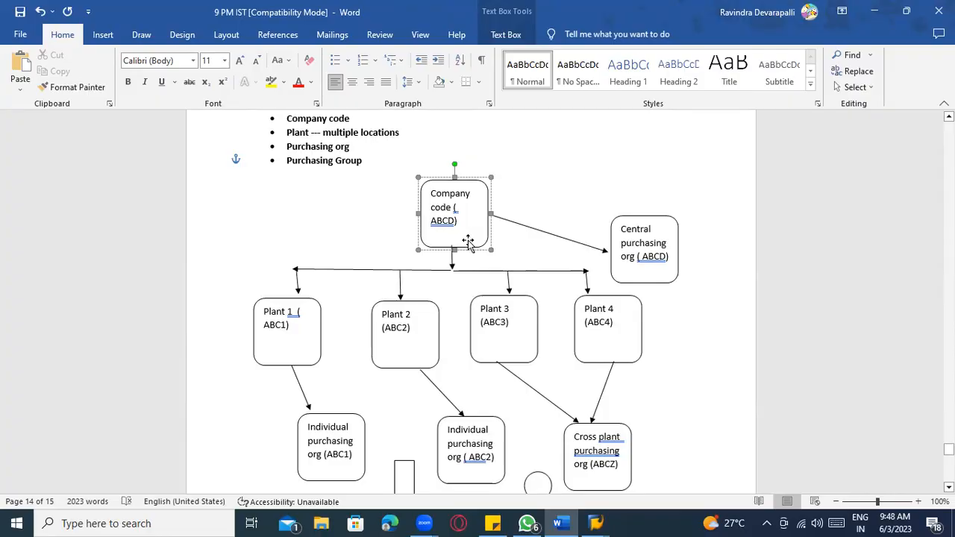
key("alt+Tab")
key("Escape")
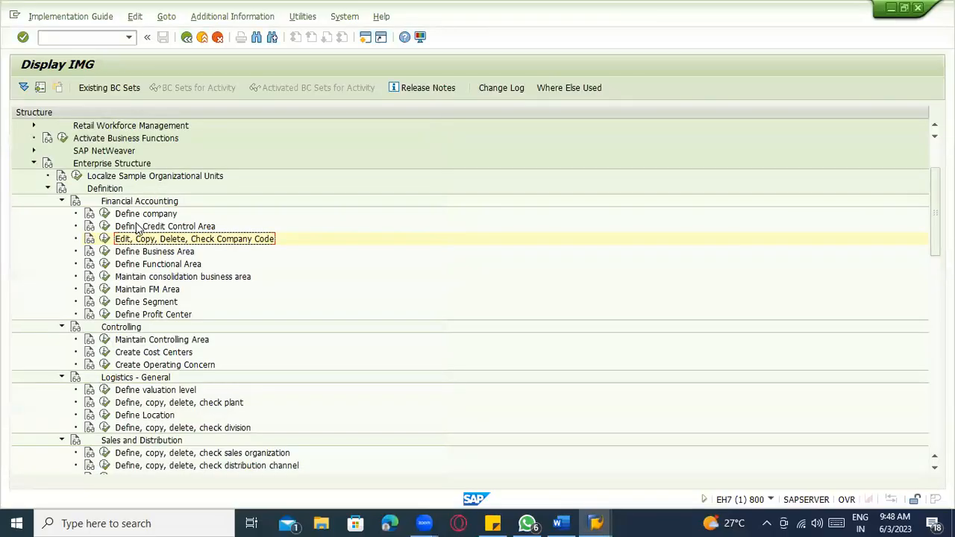
- Run the company code copy activity with source 1000 and target ZAB2
left_click(129, 201)
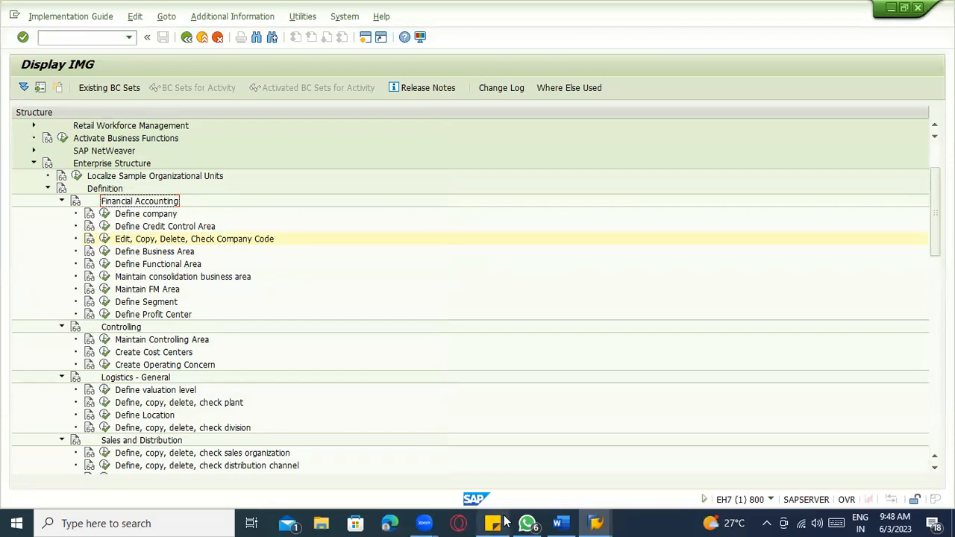
left_click(235, 242)
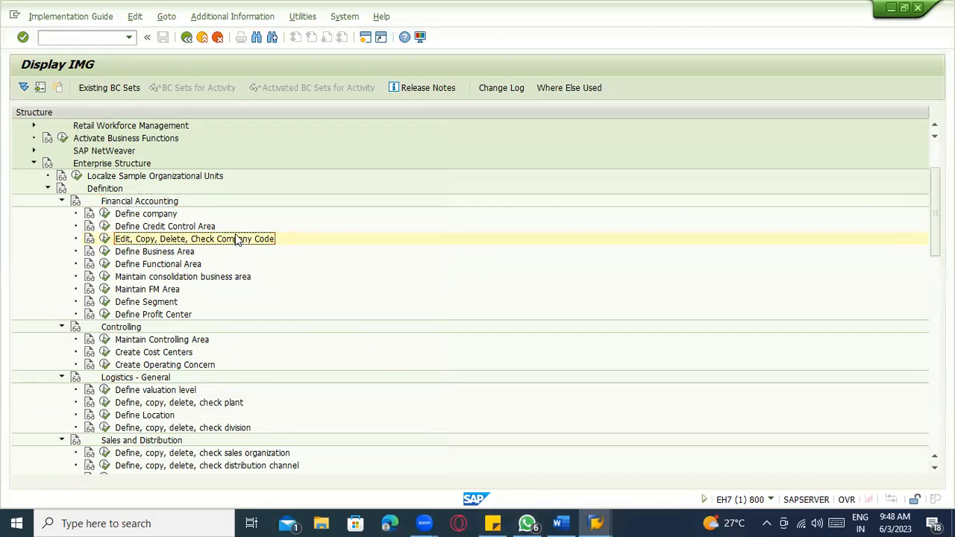
left_click(104, 239)
double_click(168, 165)
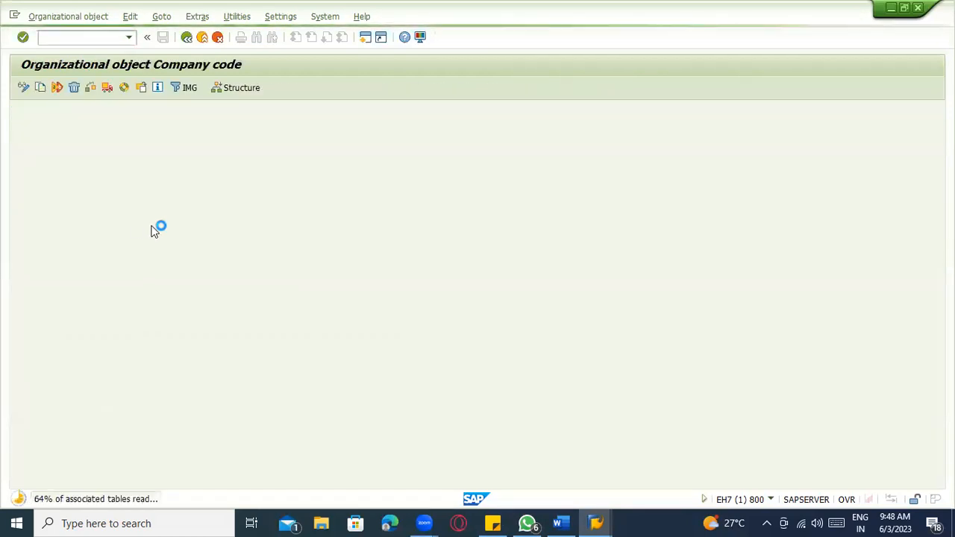
left_click(151, 197)
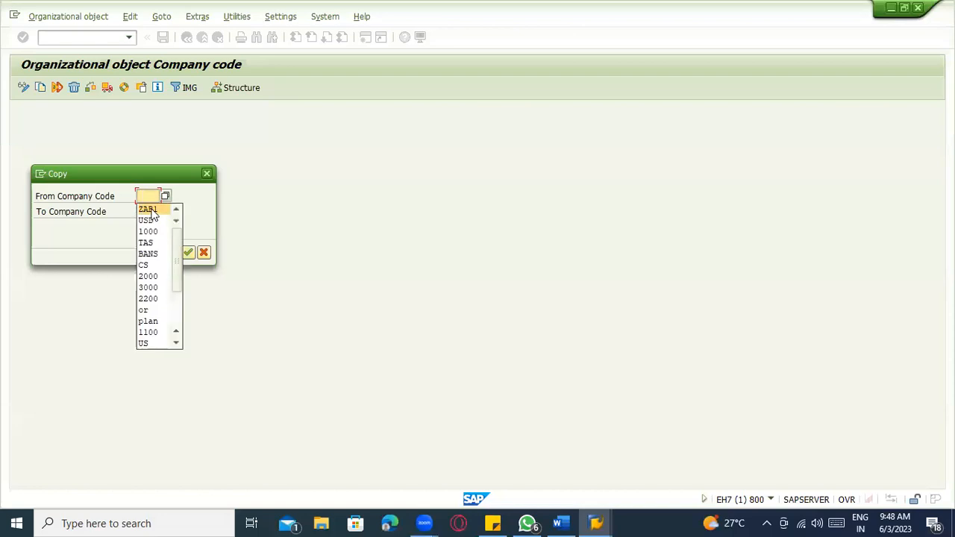
left_click(147, 232)
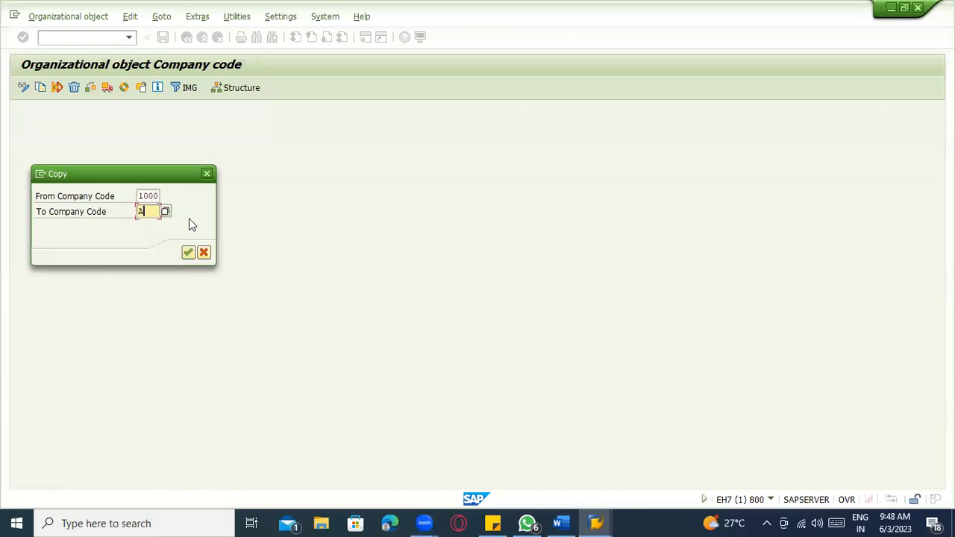
type("ZAB2")
key("Return")
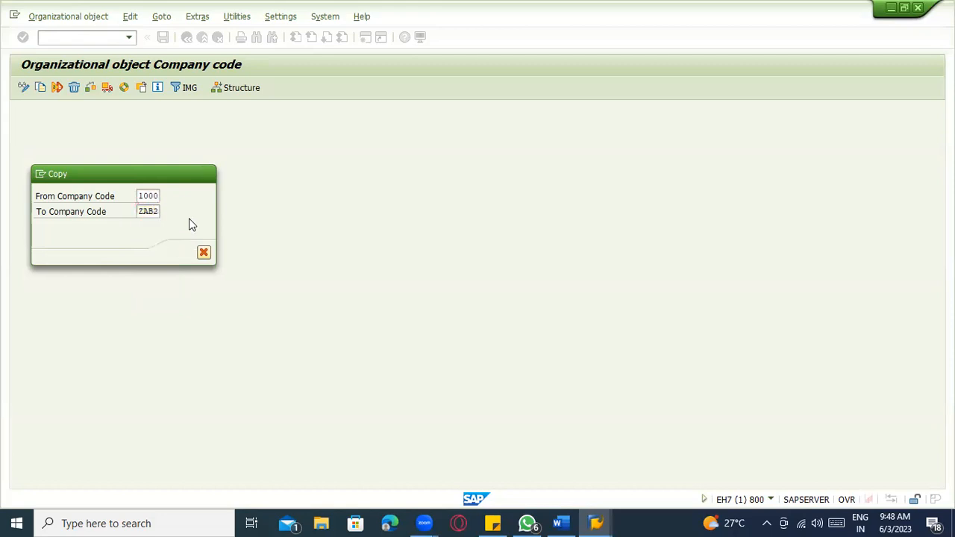
- Copy the G/L accounts, set local currency USD, and transport number ranges from 1000 to ZAB2
left_click(191, 289)
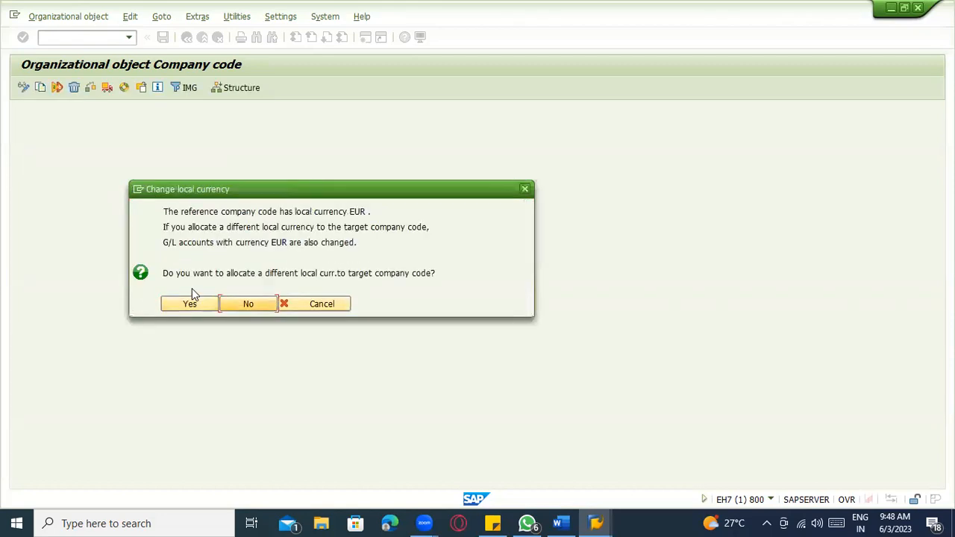
left_click(189, 301)
type("USD")
key("Return")
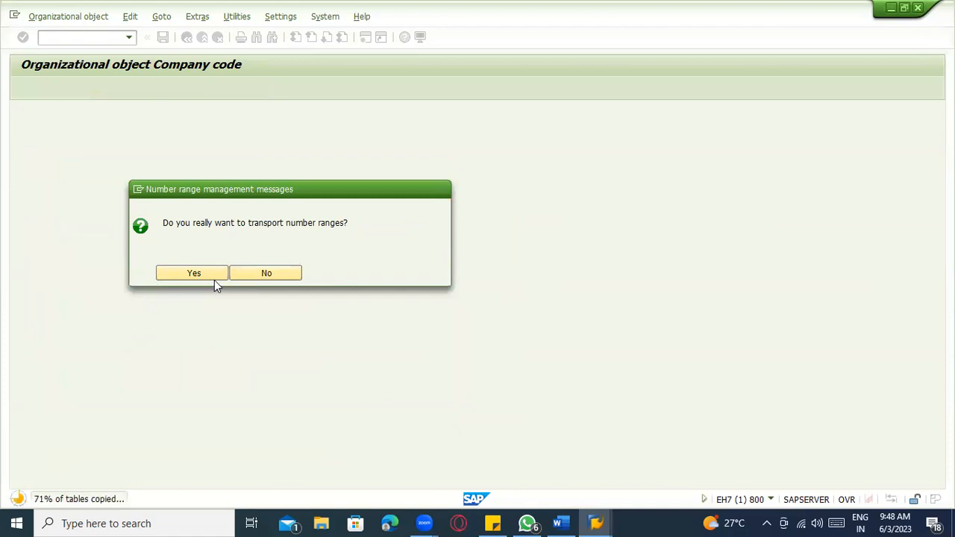
left_click(214, 279)
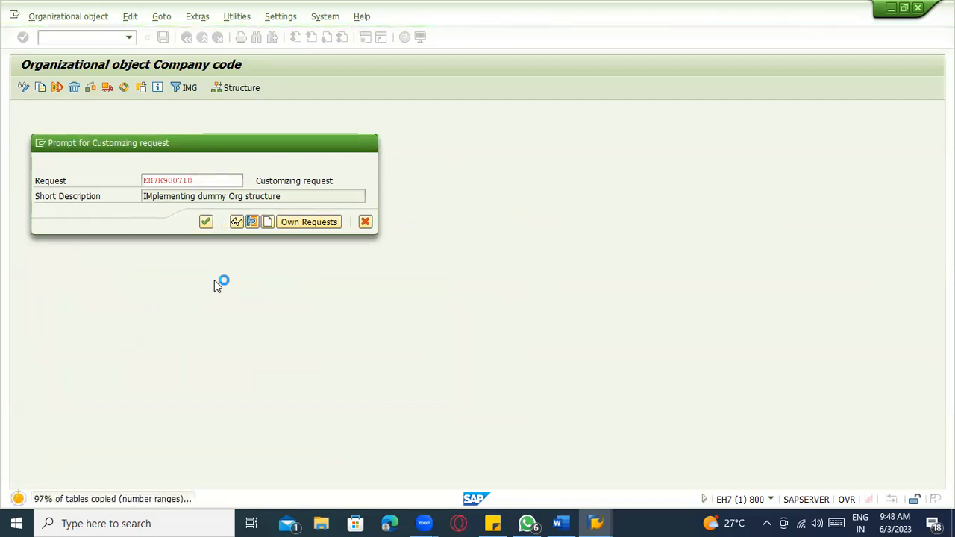
key("Return")
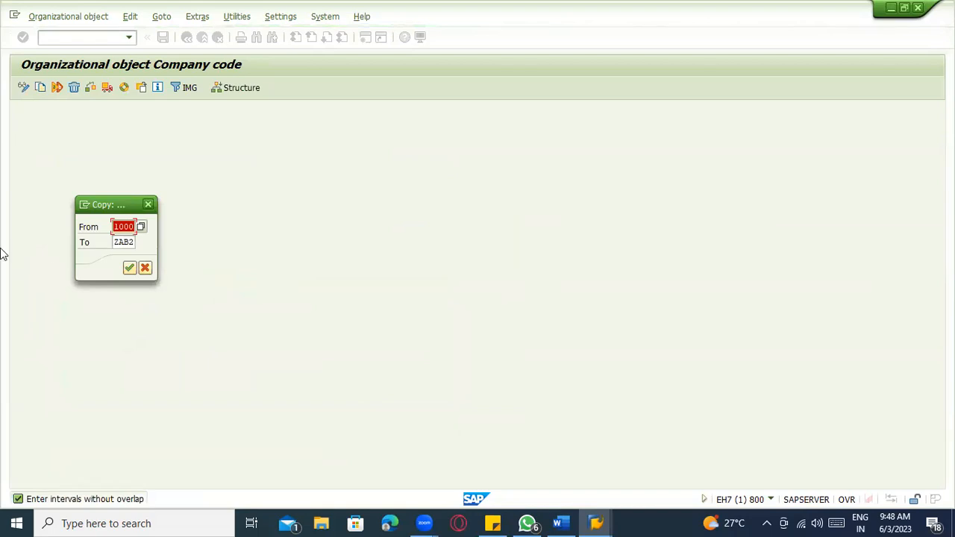
left_click(129, 268)
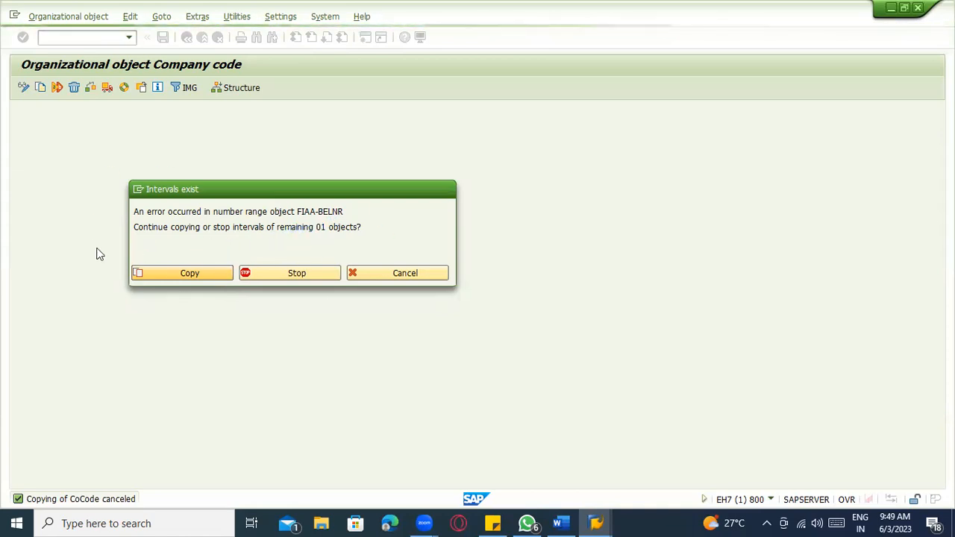
left_click(332, 411)
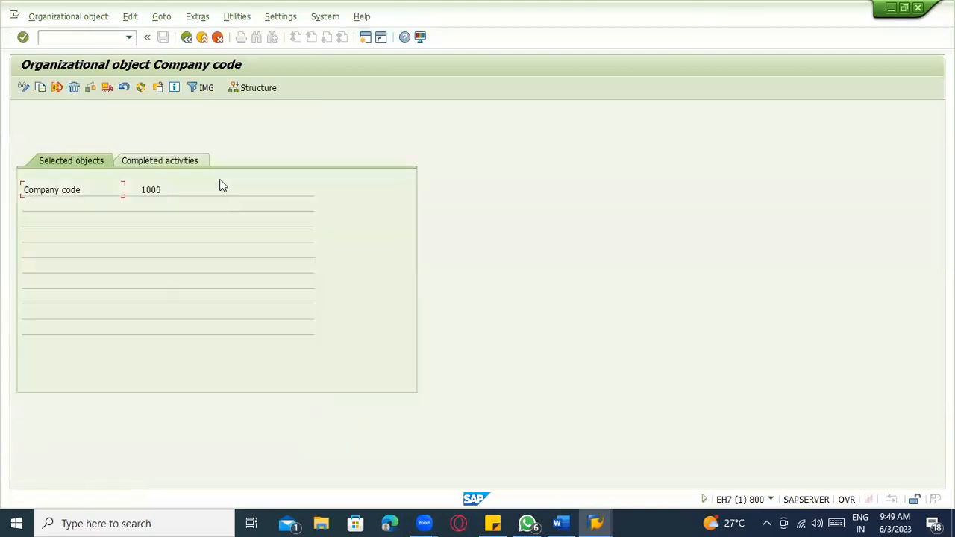
- Open Edit Company Code Data and bring up the details of company code ZAB2
left_click(187, 38)
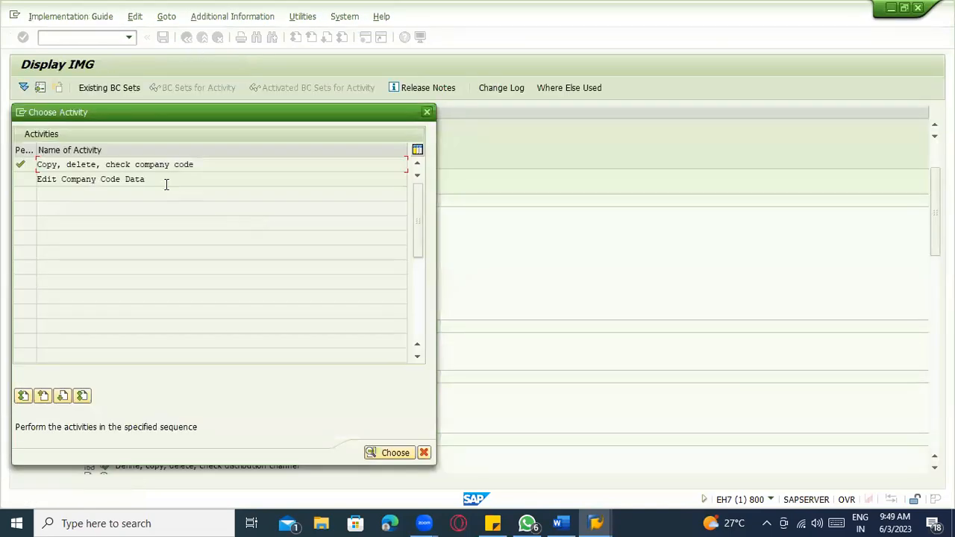
left_click(427, 114)
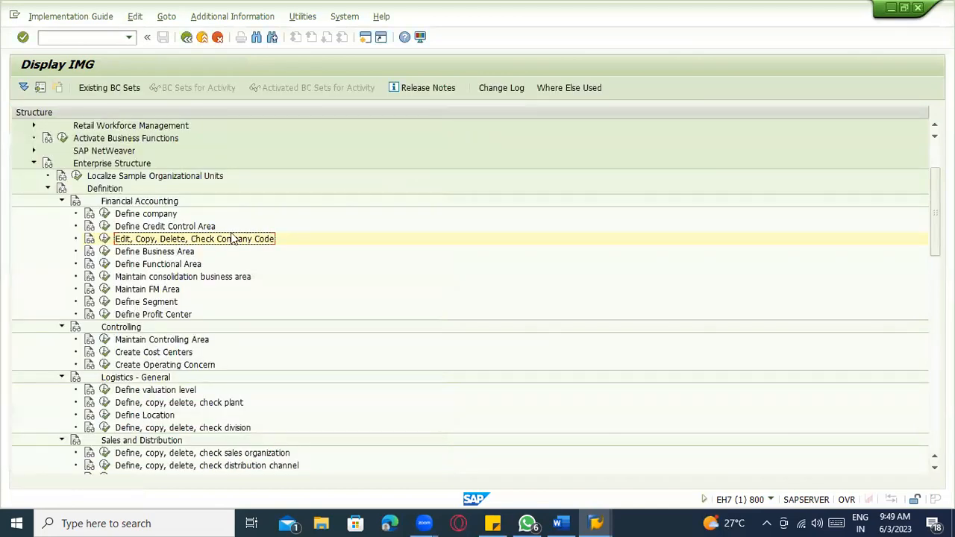
left_click(106, 238)
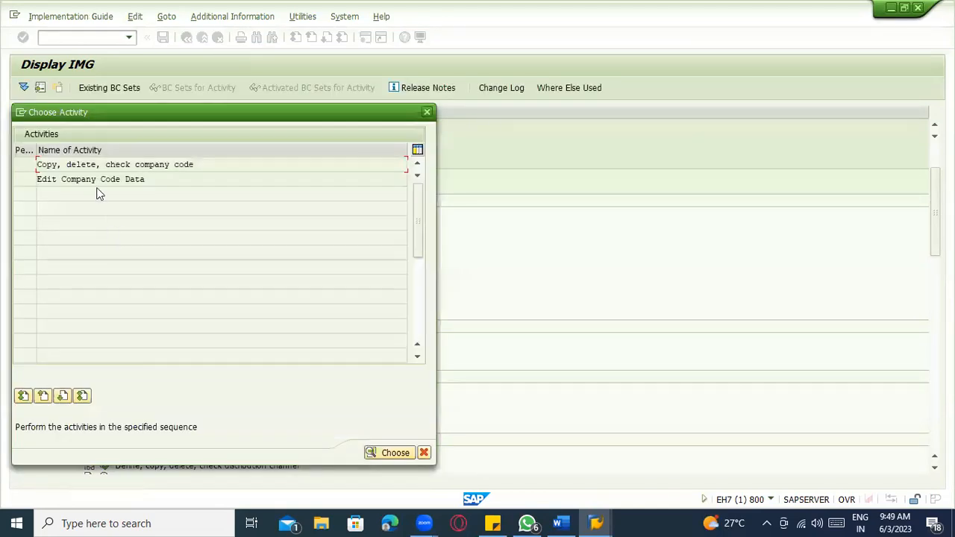
double_click(96, 183)
left_click(169, 403)
type("ZAB")
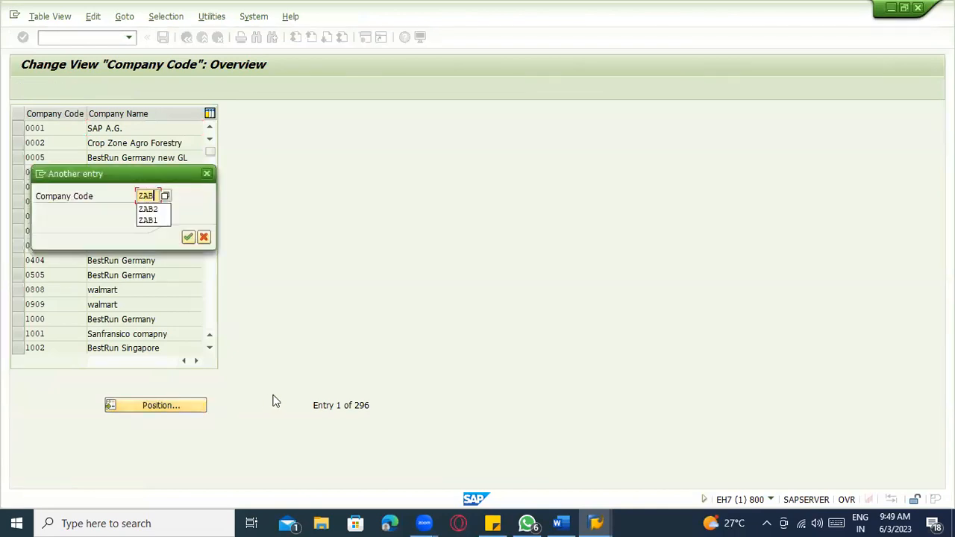
type("2")
key("Return")
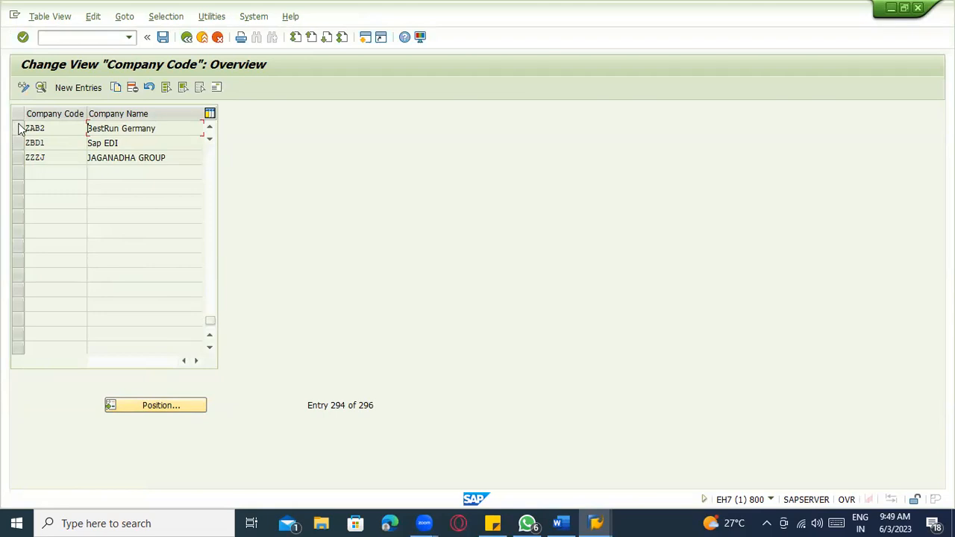
left_click(17, 128)
left_click(40, 88)
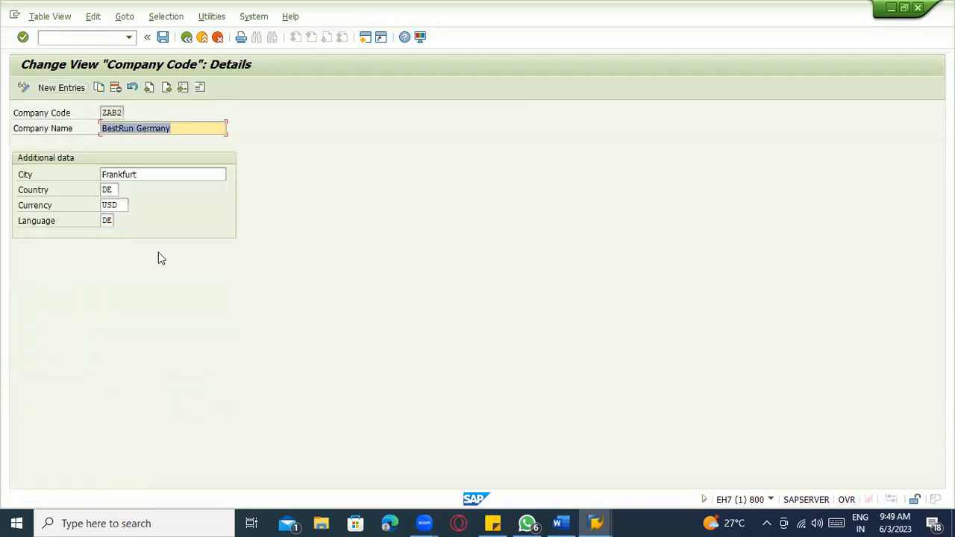
- Clear ZAB2's city, set country US and language EN with currency USD, and save with the customizing request
left_click(137, 175)
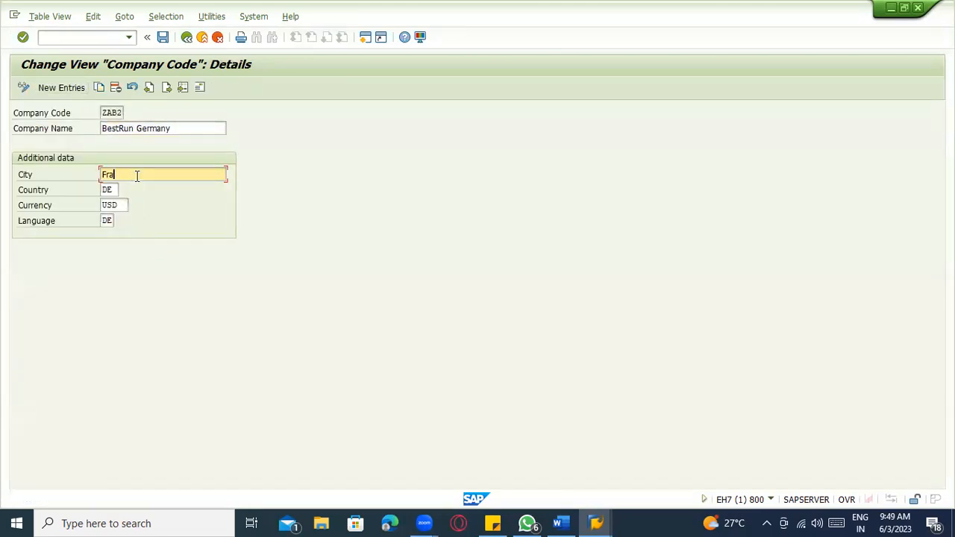
key("BackSpace")
key("Tab")
type("US")
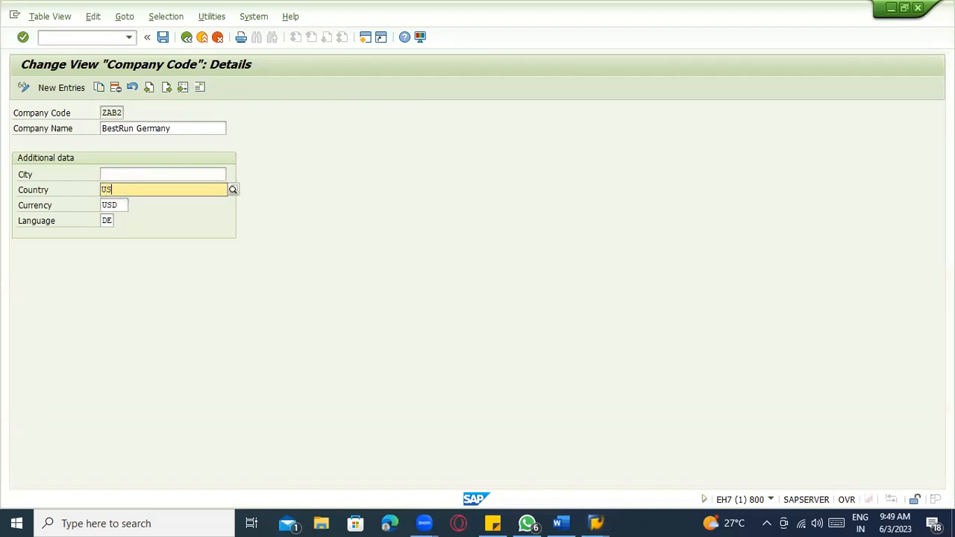
key("Down")
key("Tab")
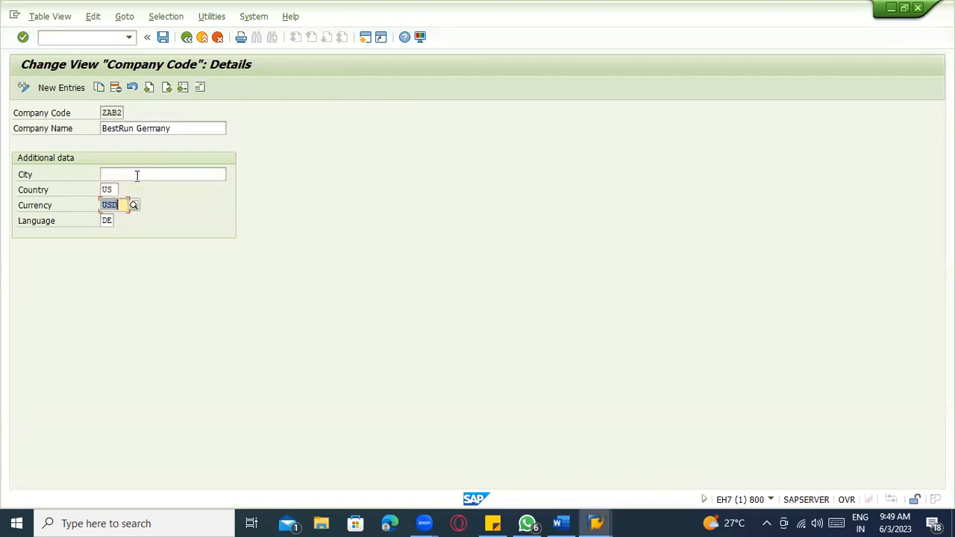
key("Tab")
type("EB")
key("Return")
type("En")
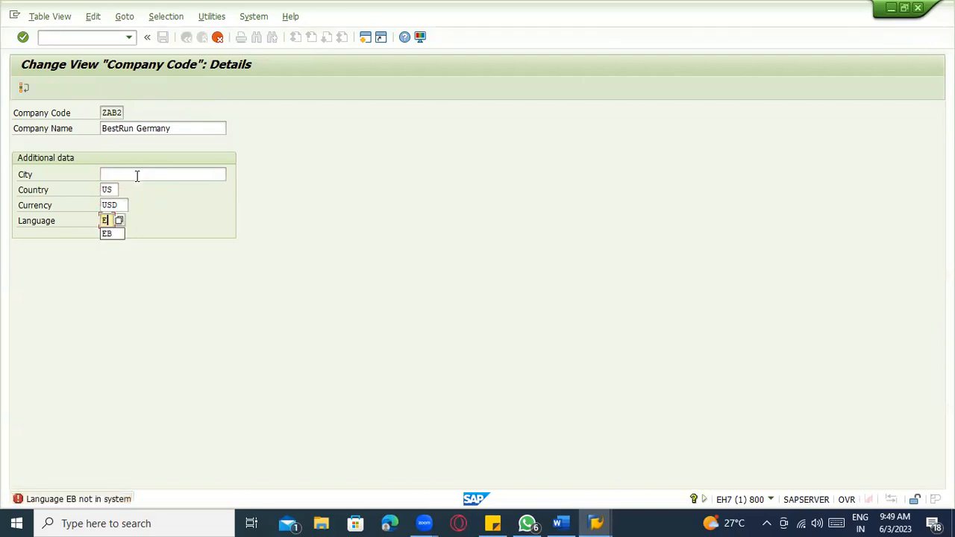
key("Return")
key("ctrl+s")
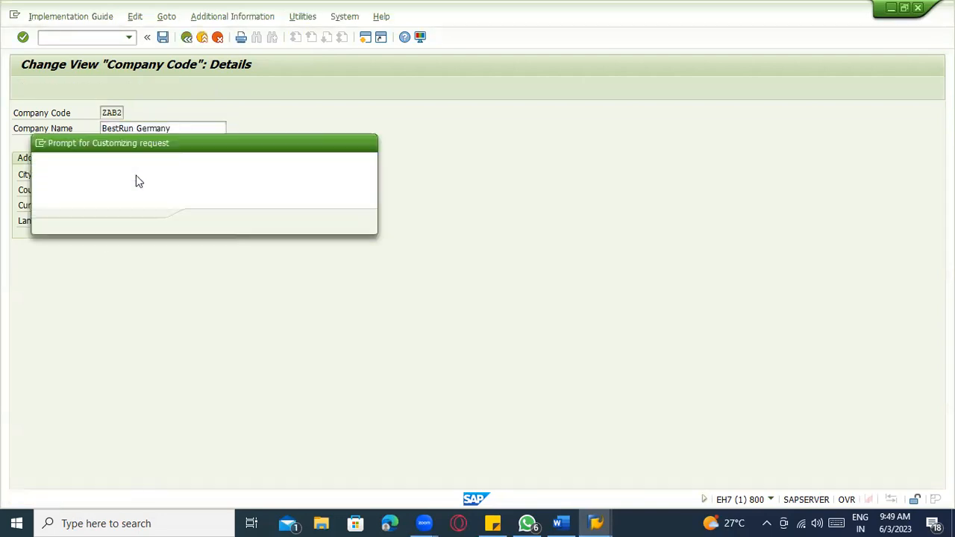
key("Return")
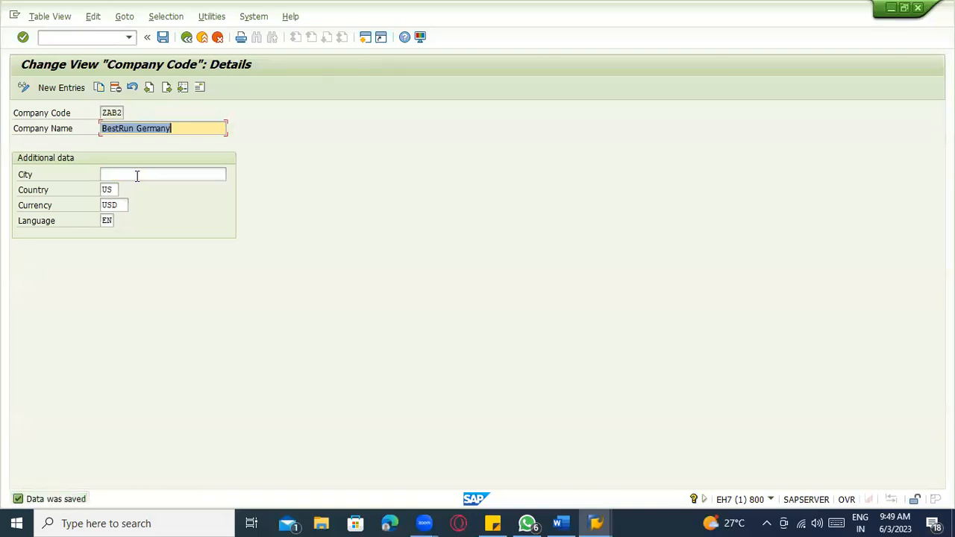
left_click(124, 175)
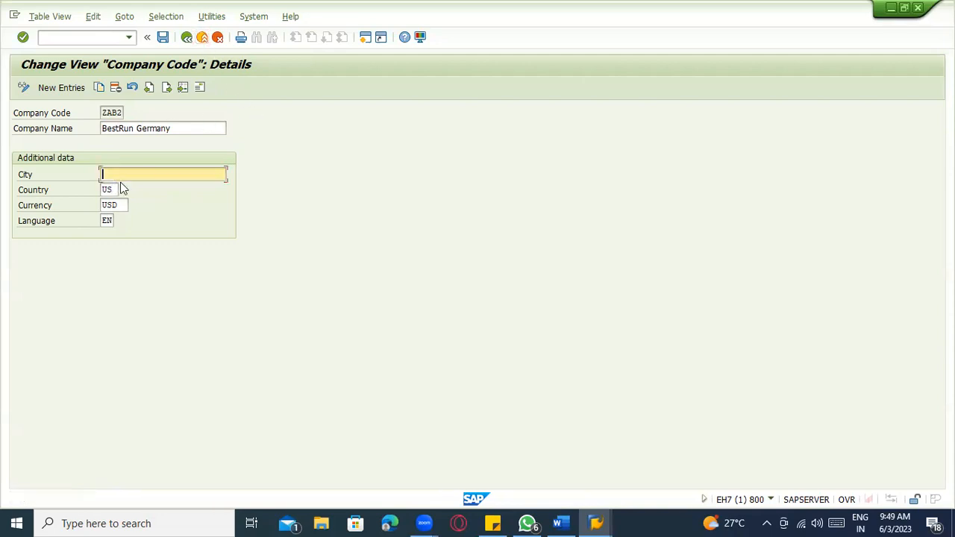
- Open and close ZAB2's Edit address dialog, go back twice to the IMG, and switch to Word
left_click(202, 86)
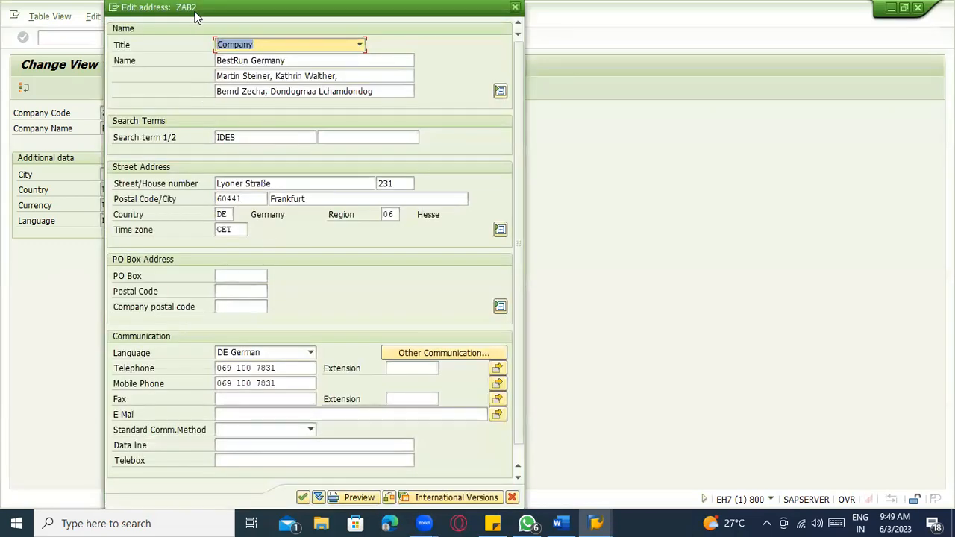
left_click_drag(198, 12, 364, 183)
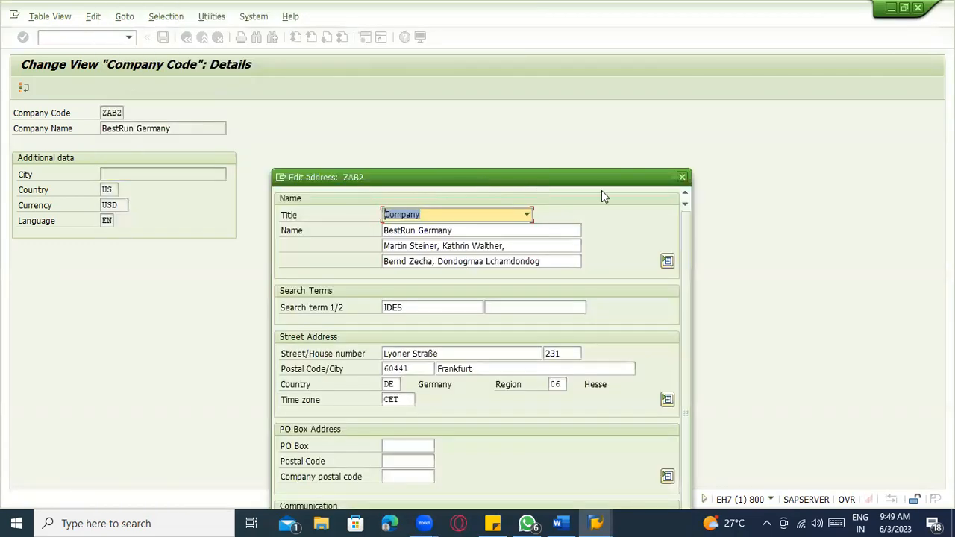
left_click(682, 179)
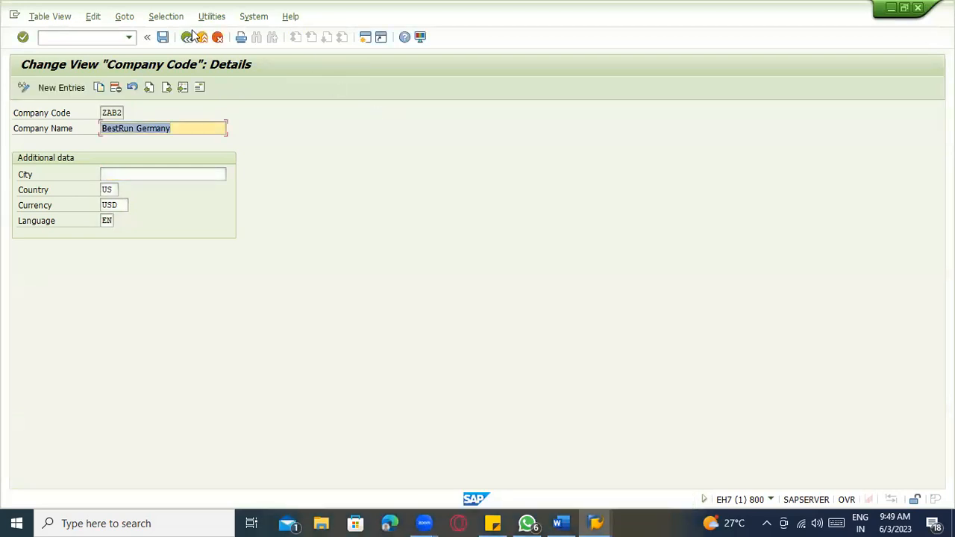
left_click(187, 37)
left_click(188, 37)
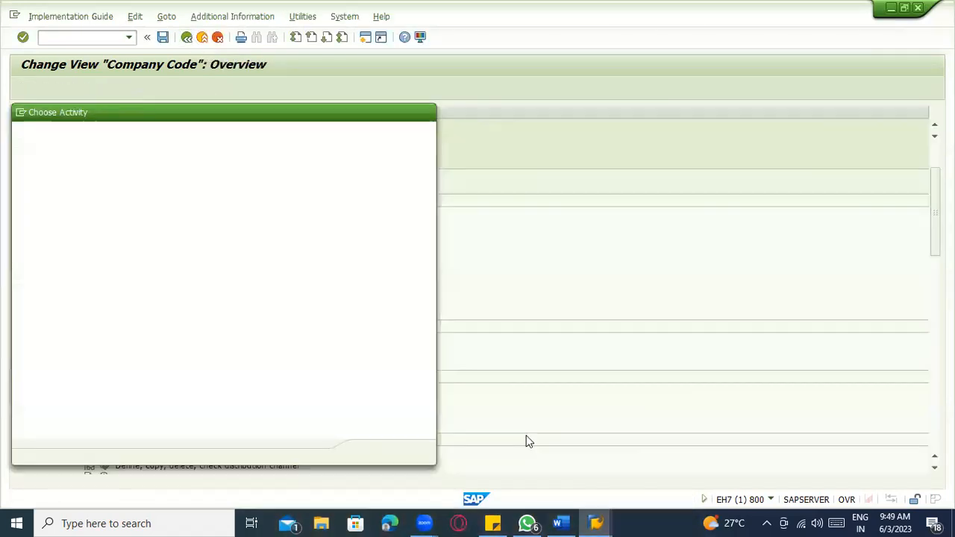
left_click(561, 522)
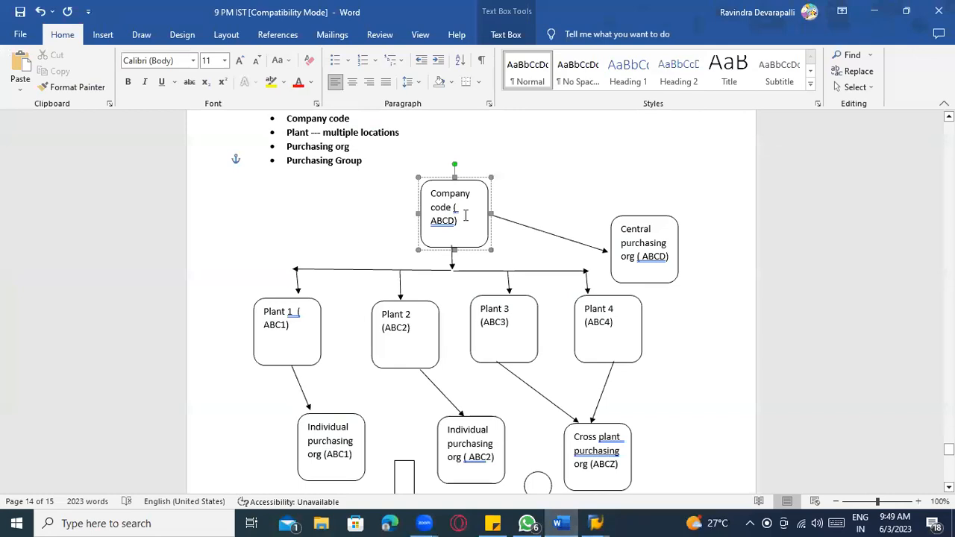
- Add ZAB1 on the empty last line of the notes, begin the next code, and return to SAP
scroll(541, 316, "down", 12)
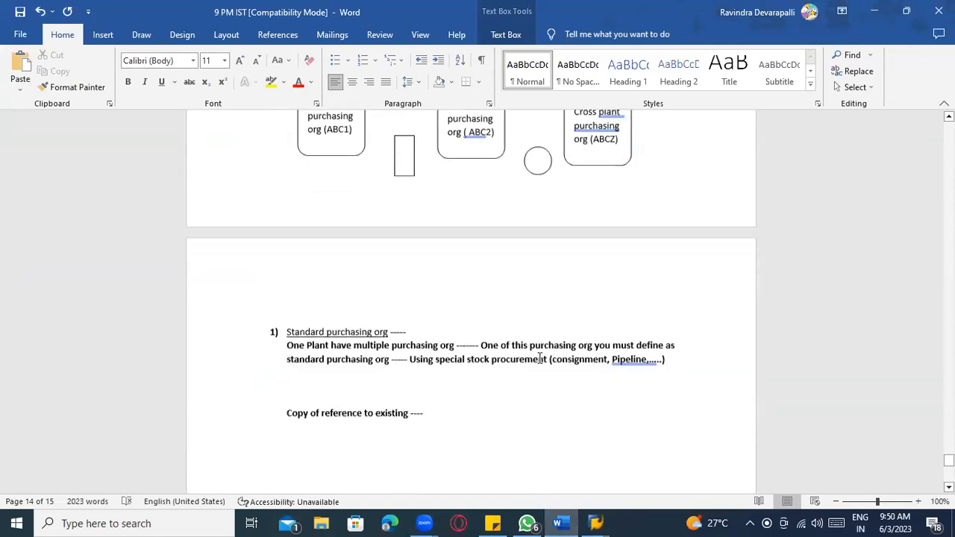
left_click(369, 256)
type("ZA")
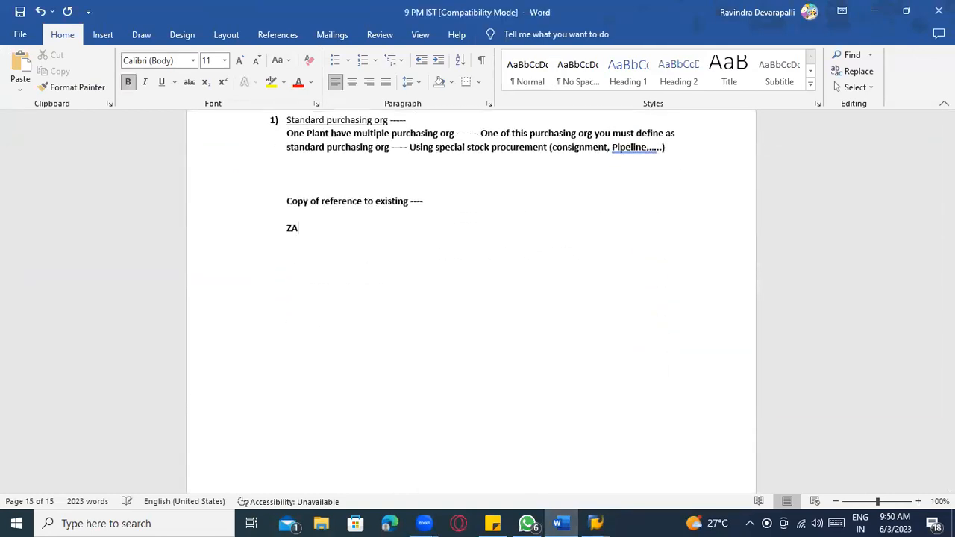
type("B1")
key("Return")
type("ZA")
key("alt+Tab")
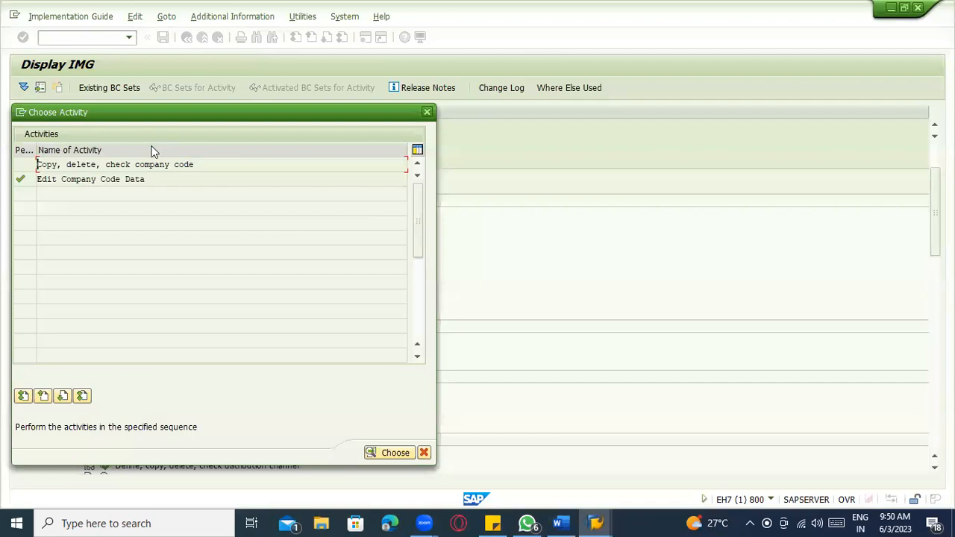
- Browse the Financial Accounting definitions, then collapse the Financial Accounting and Controlling branches
key("Escape")
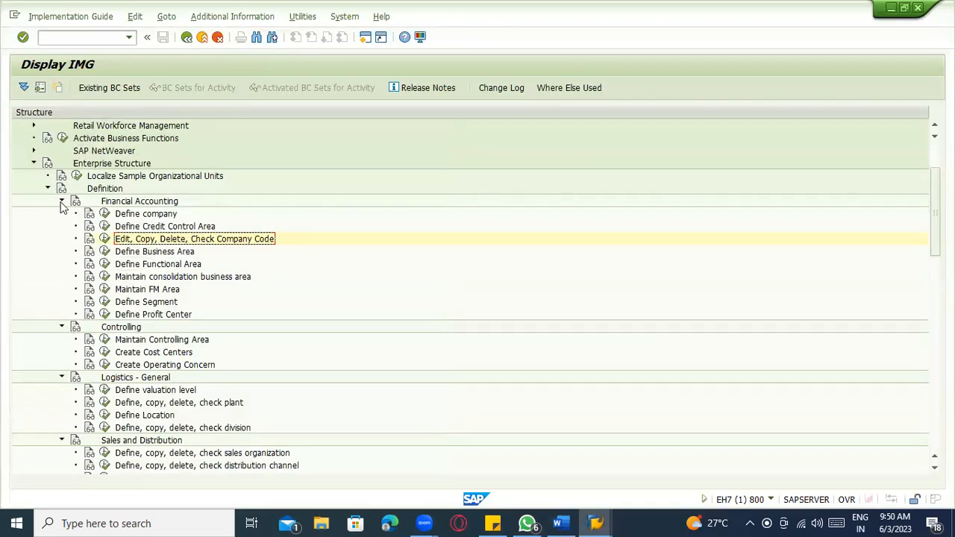
left_click(146, 203)
left_click(149, 226)
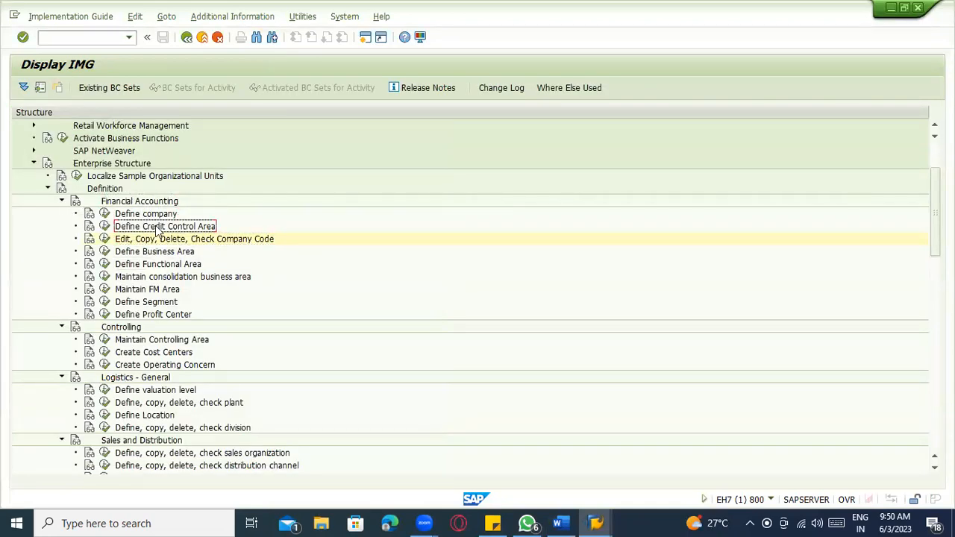
left_click(164, 252)
left_click(186, 266)
left_click(206, 278)
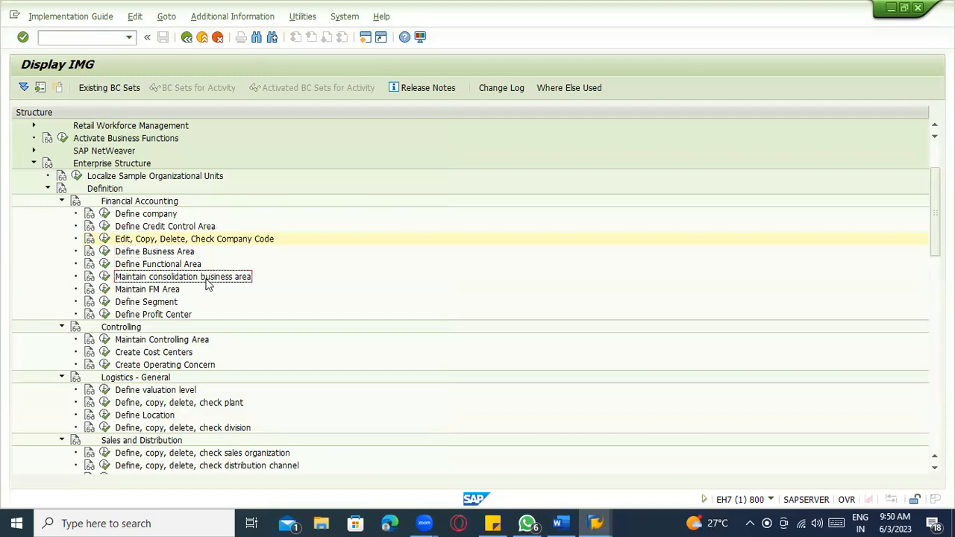
left_click(162, 302)
left_click(164, 313)
left_click(168, 228)
left_click(221, 239)
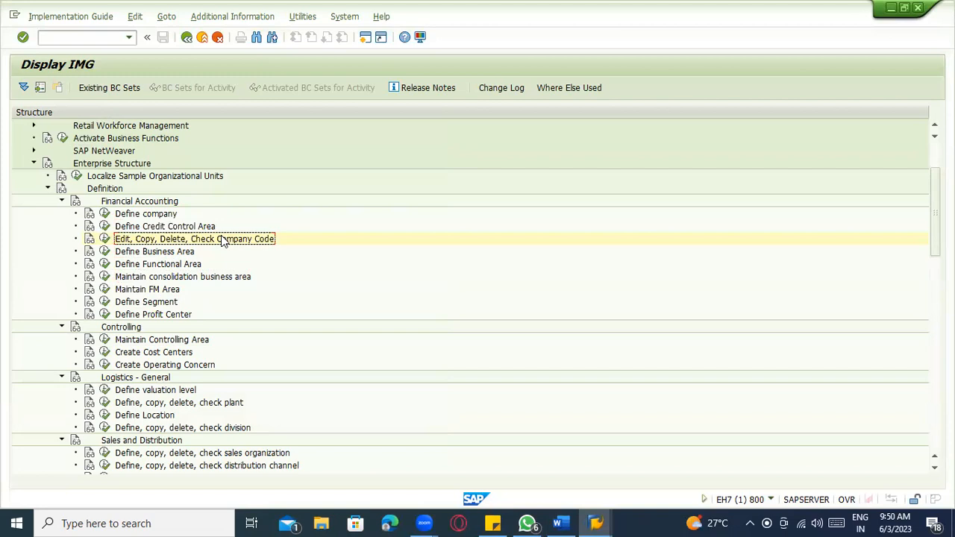
left_click(62, 203)
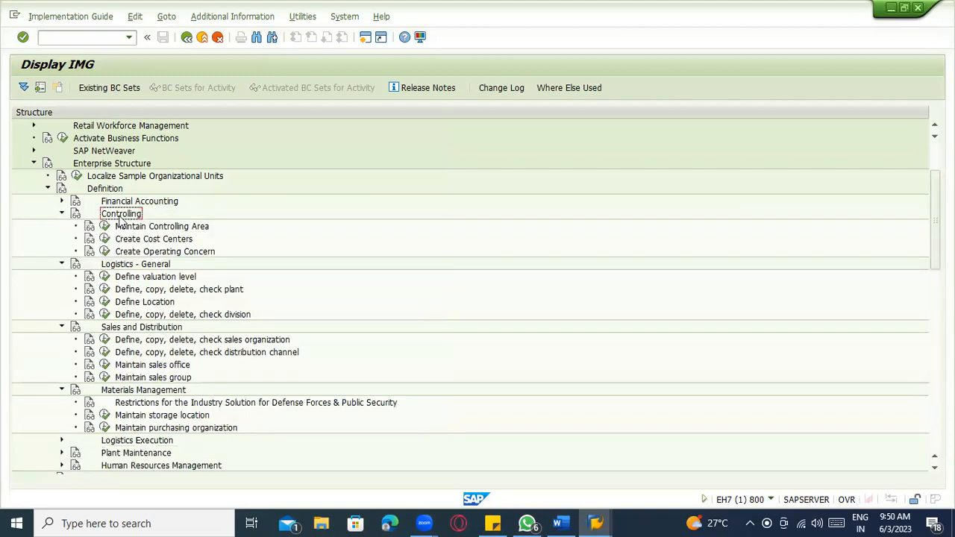
key("Down")
key("Down")
key("Down")
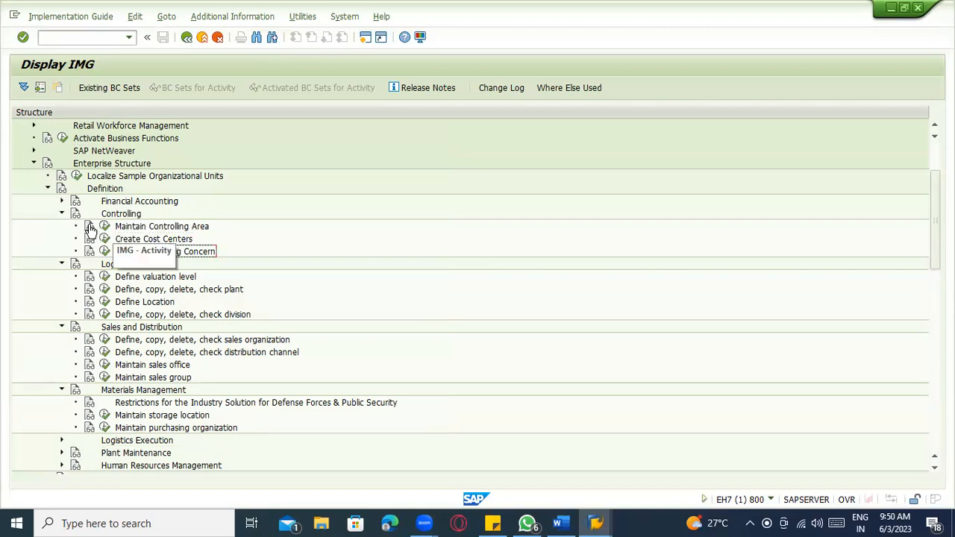
left_click(63, 215)
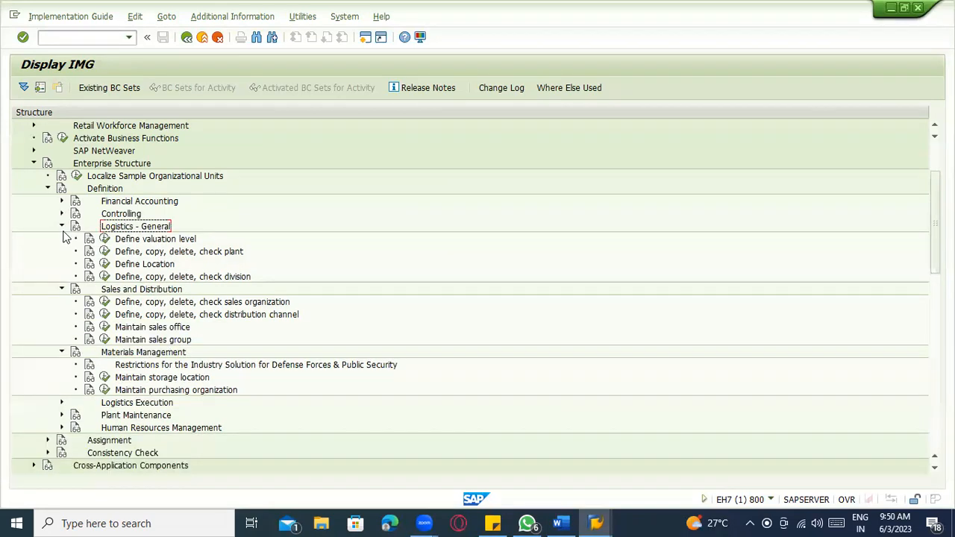
- Run Define valuation level, find it already set at plant level, and return to Word
key("Down")
key("Down")
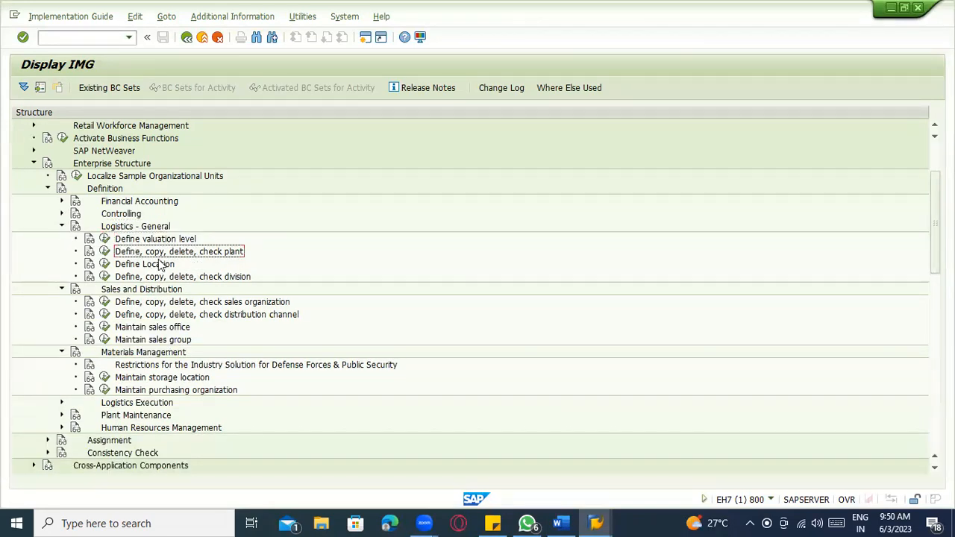
left_click(122, 243)
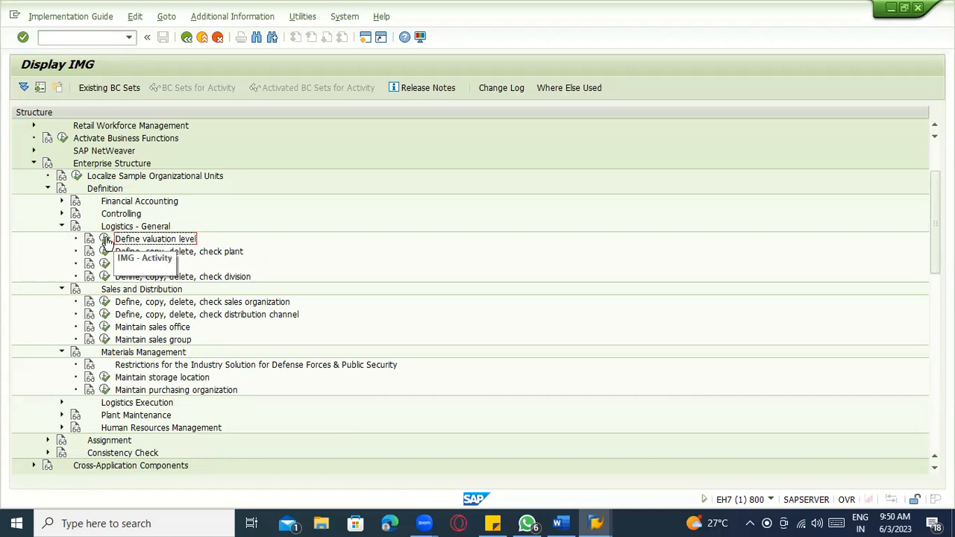
left_click(106, 241)
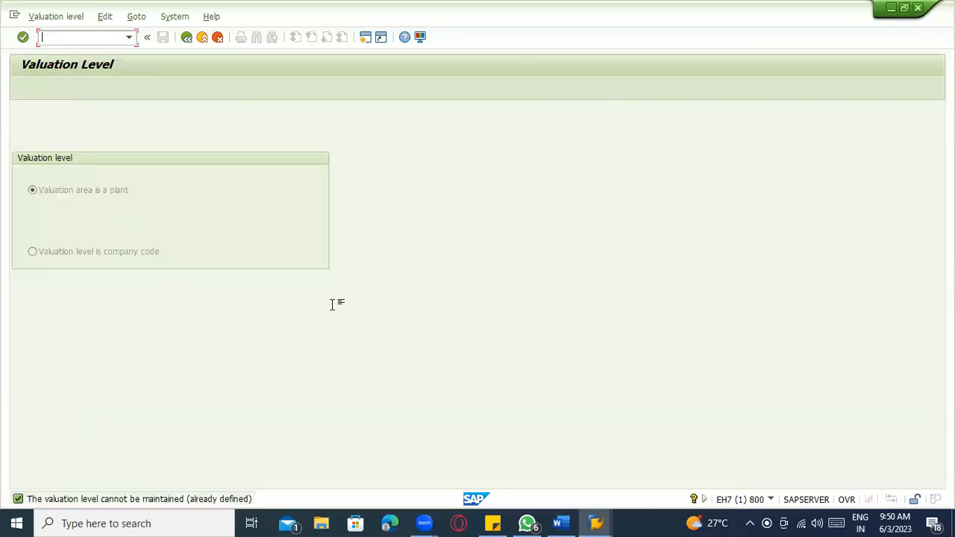
key("alt+Tab")
- Add an arrow bullet 'Valuation area at plant level or Company code level' below ZAB1 and ZAB2, then return to SAP
key("Return")
key("Return")
key("Return")
key("Return")
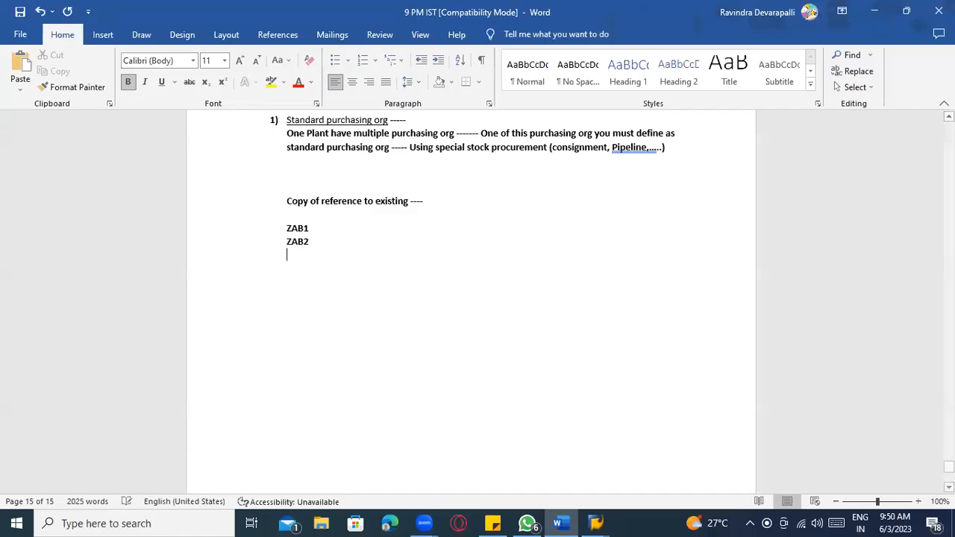
type(">")
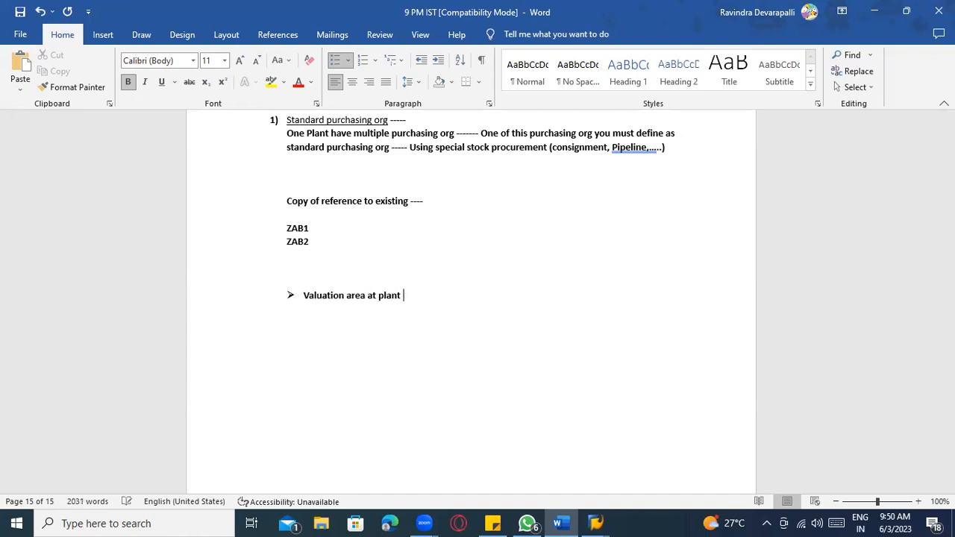
type("Company code level")
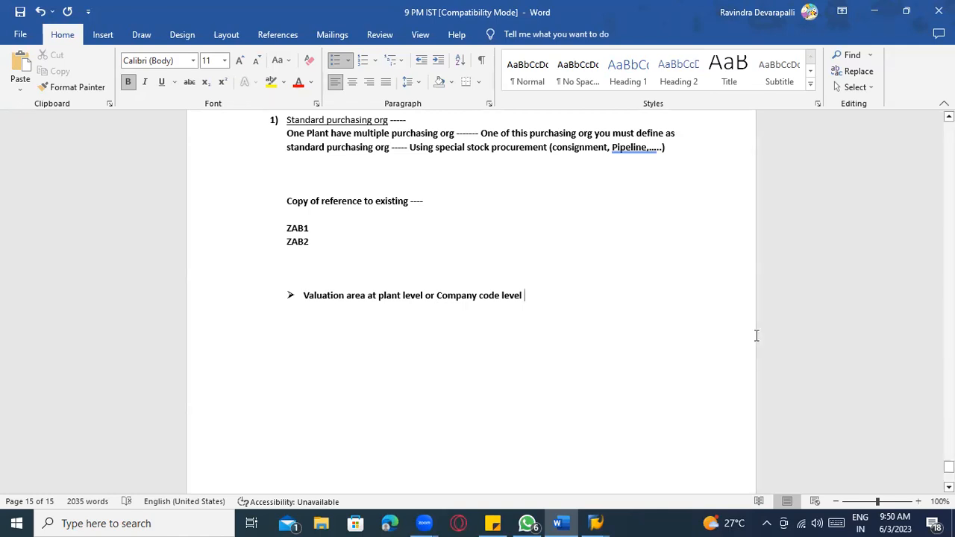
scroll(757, 340, "down", 1)
key("Return")
key("Return")
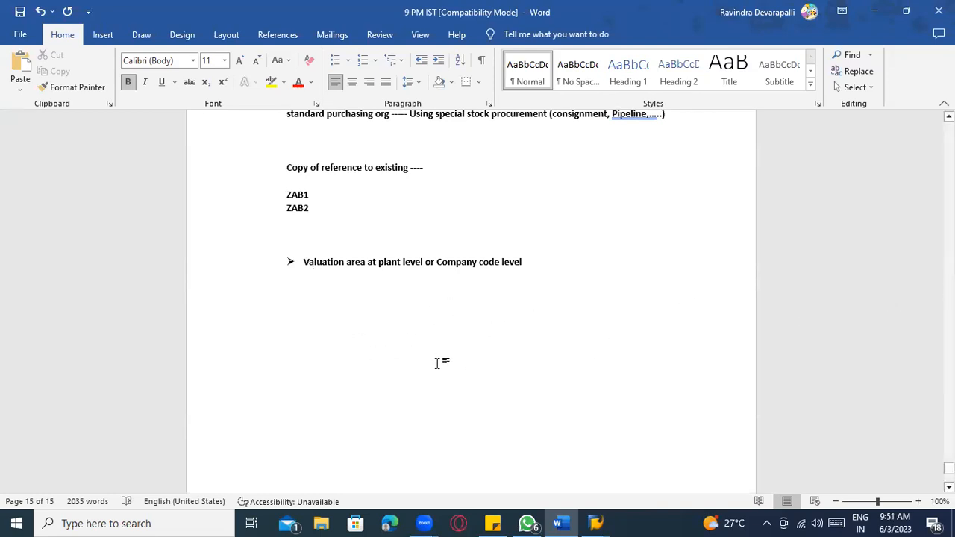
key("alt+Tab")
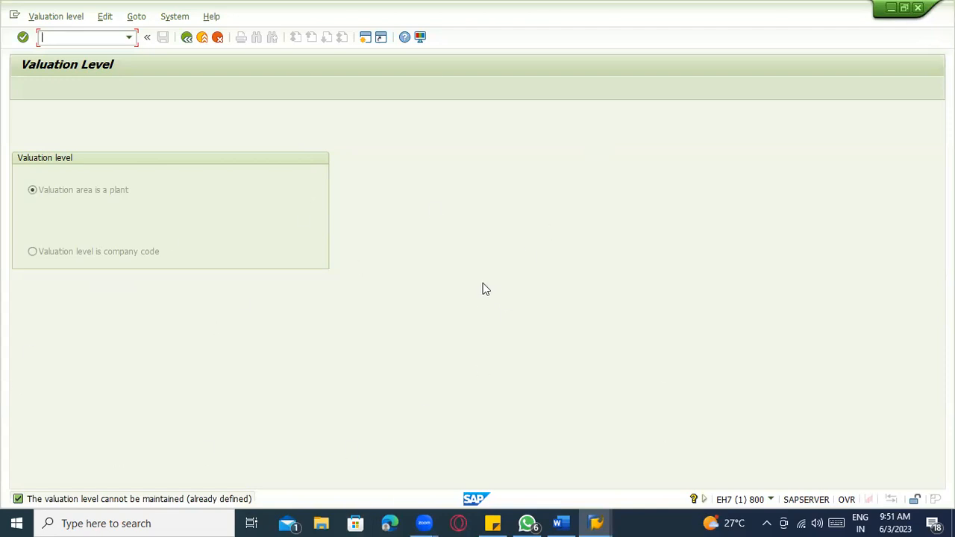
- Compare the 'Valuation area is a plant' and company code valuation level options, then return to Word
left_click(84, 196)
left_click(105, 191)
key("alt+Tab")
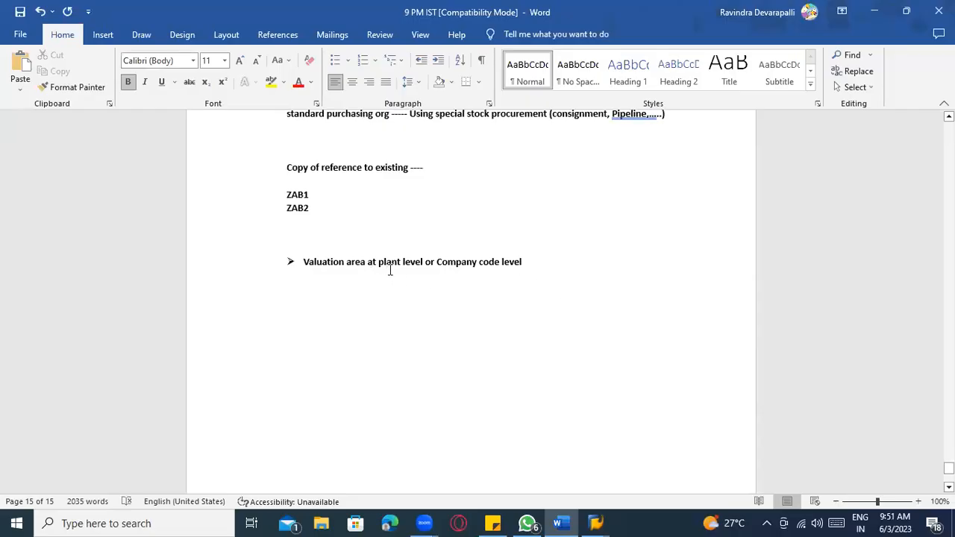
- Number the branches 1) HYDERABAD, MUMBAI, Chennai and DELHI below INDIA
left_click(538, 263)
key("Return")
key("Return")
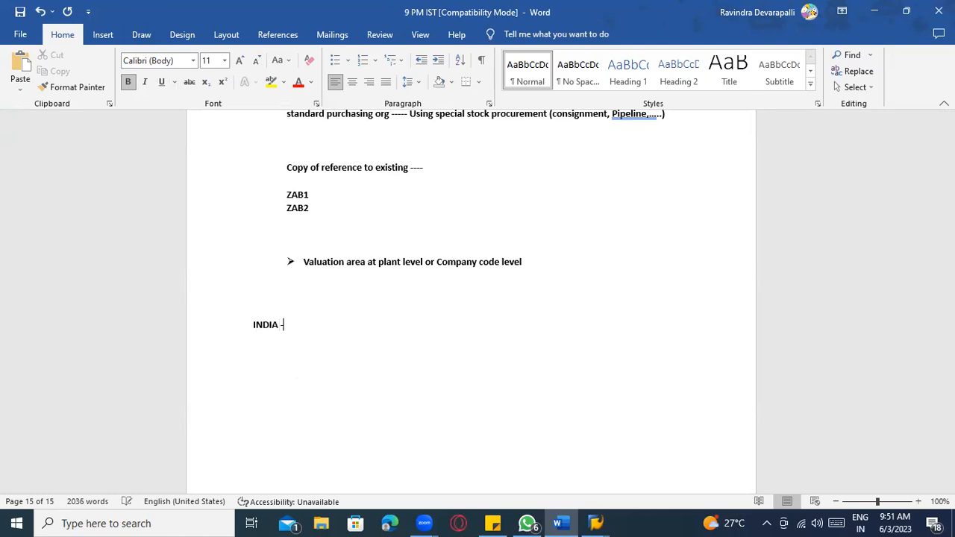
key("Return")
type("1) HYDERABAD")
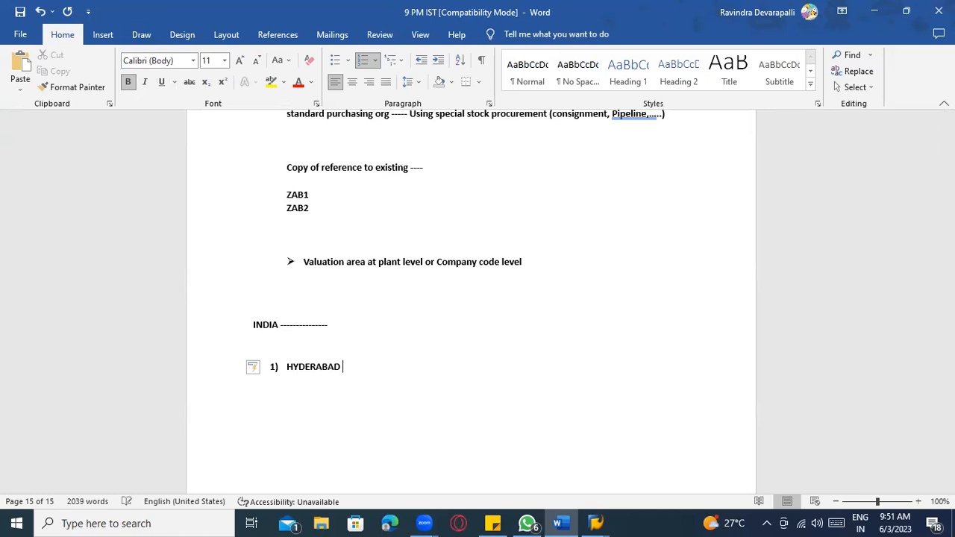
key("Return")
type("MUMBAI")
key("Return")
key("BackSpace")
key("Return")
type("Chennai")
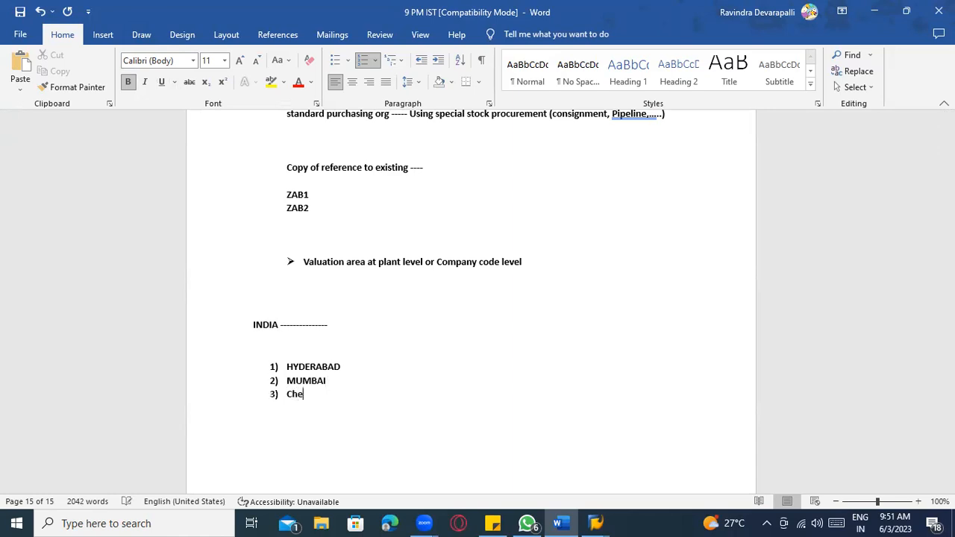
key("Return")
type("DELHI")
- Add a 'Branches' heading above the list and a 'Company code ------ Delhi ------' line
left_click(305, 348)
key("Return")
type("Branches")
key("BackSpace")
key("BackSpace")
key("BackSpace")
type("ches")
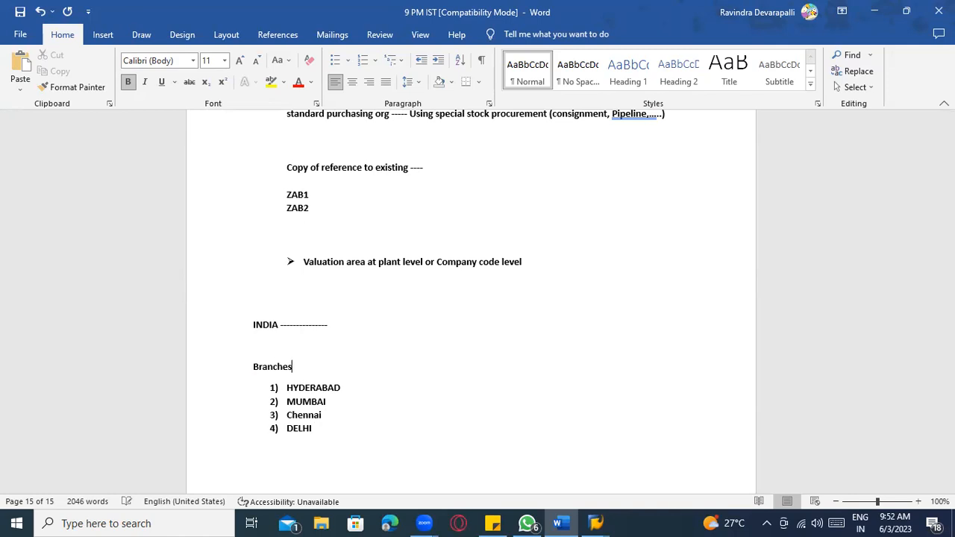
scroll(370, 403, "down", 2)
left_click(278, 283)
type("Company ")
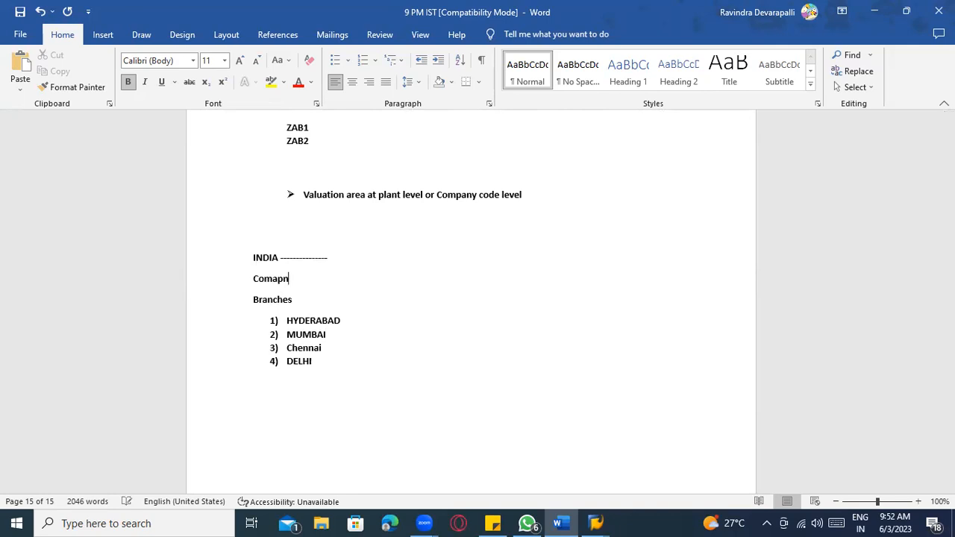
type("code ------ Delhi ------")
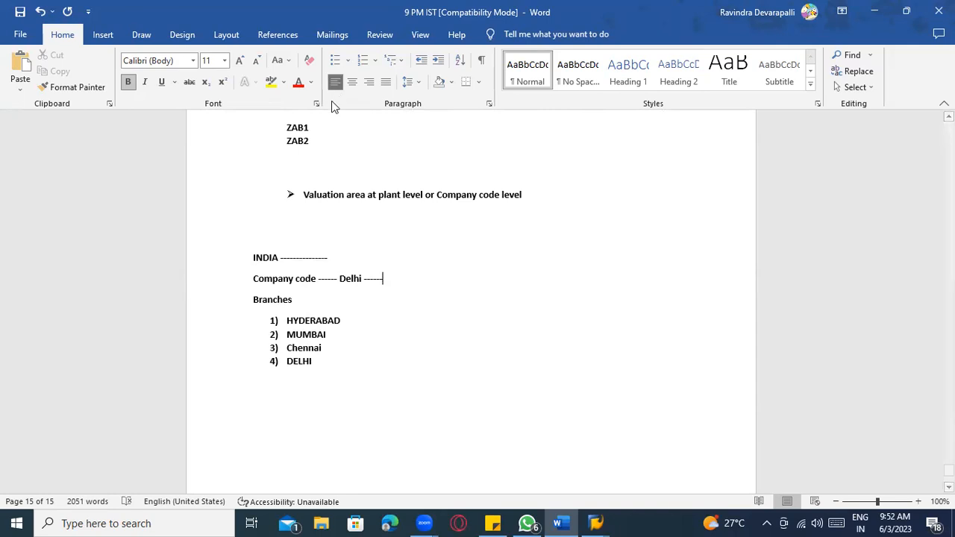
- Extend the Company code line with 'Material valuation happened at Company codes irrespective'
left_click(359, 196)
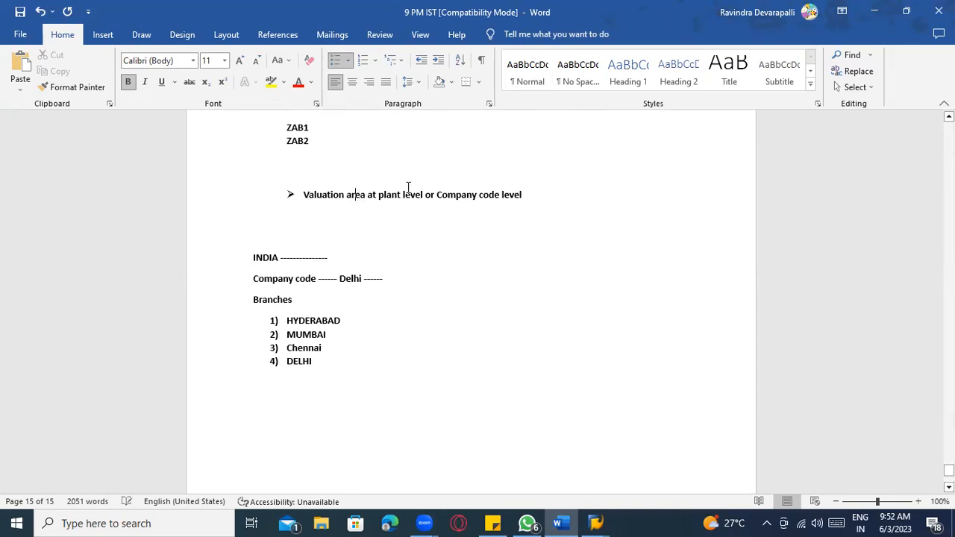
left_click(410, 188)
left_click(483, 196)
scroll(501, 198, "down", 1)
scroll(519, 196, "up", 2)
left_click(394, 313)
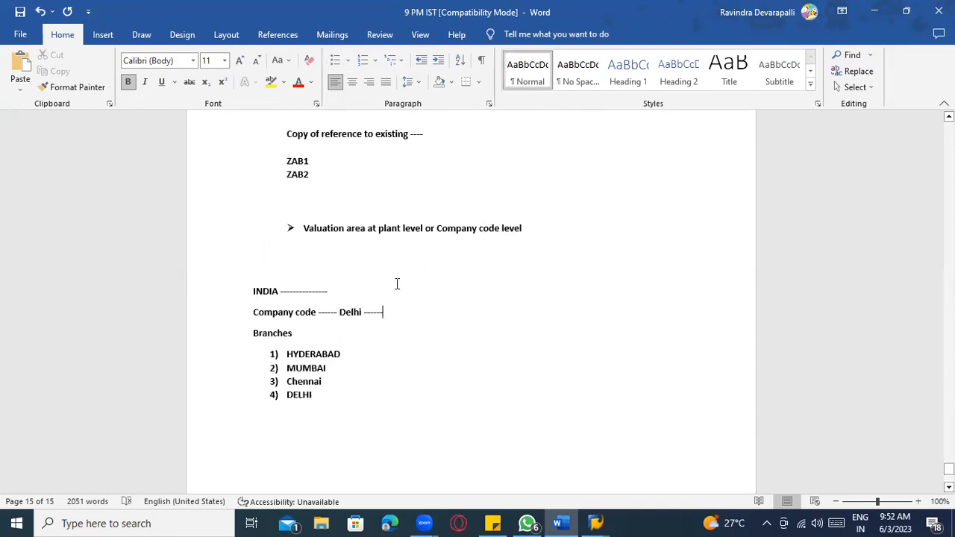
left_click(473, 227)
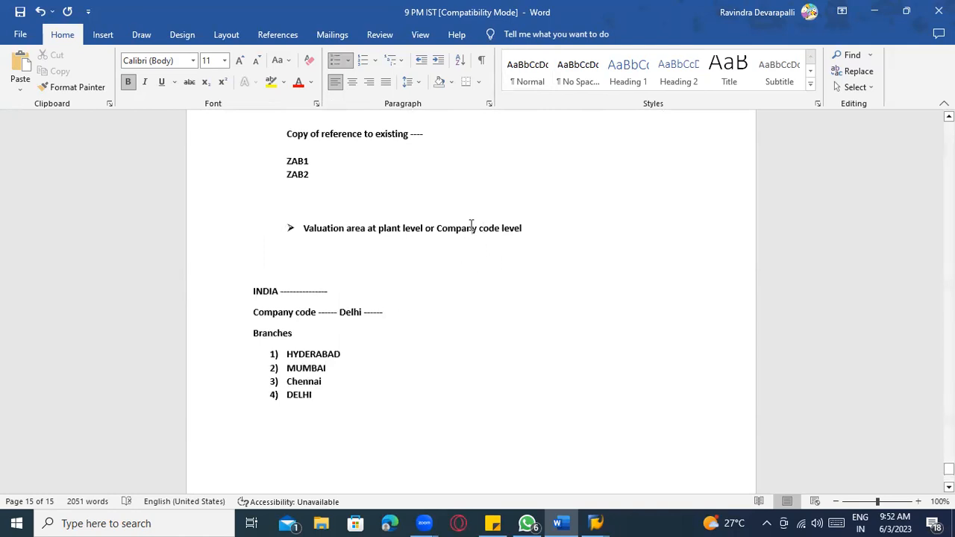
left_click(418, 315)
type("Material price")
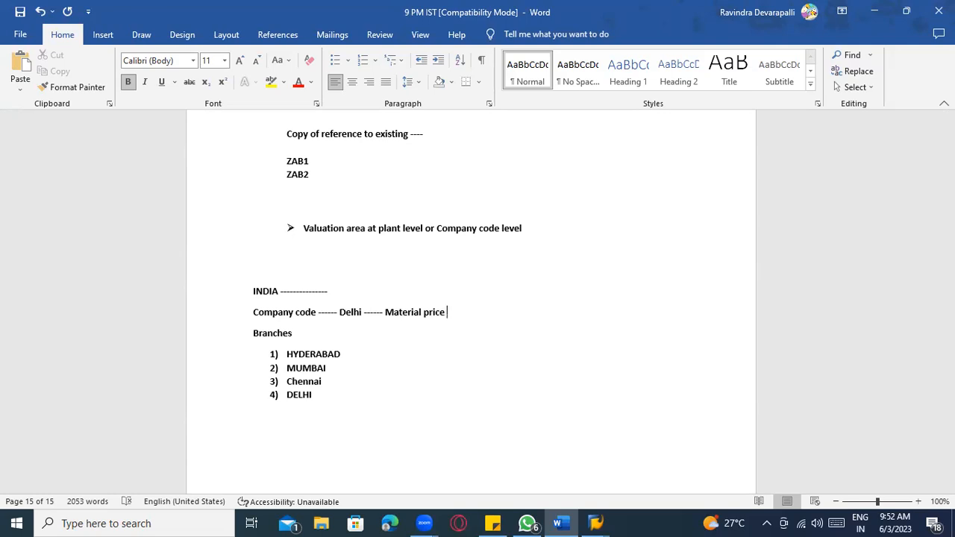
type("will b")
key("BackSpace")
key("BackSpace")
key("BackSpace")
key("BackSpace")
key("BackSpace")
key("BackSpace")
key("BackSpace")
key("BackSpace")
key("BackSpace")
key("BackSpace")
key("BackSpace")
key("BackSpace")
type("valuation happened at ")
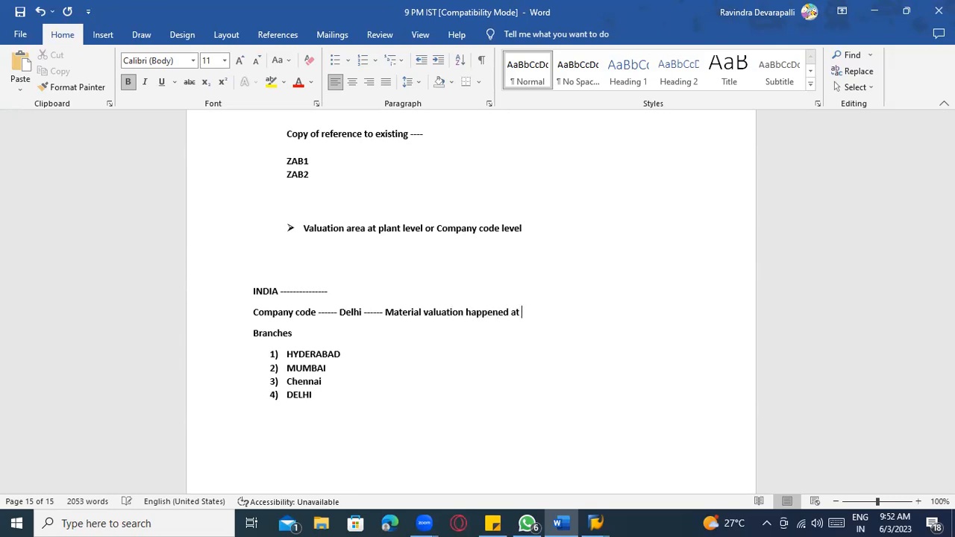
type("Company codes ire")
key("BackSpace")
type("respecitves")
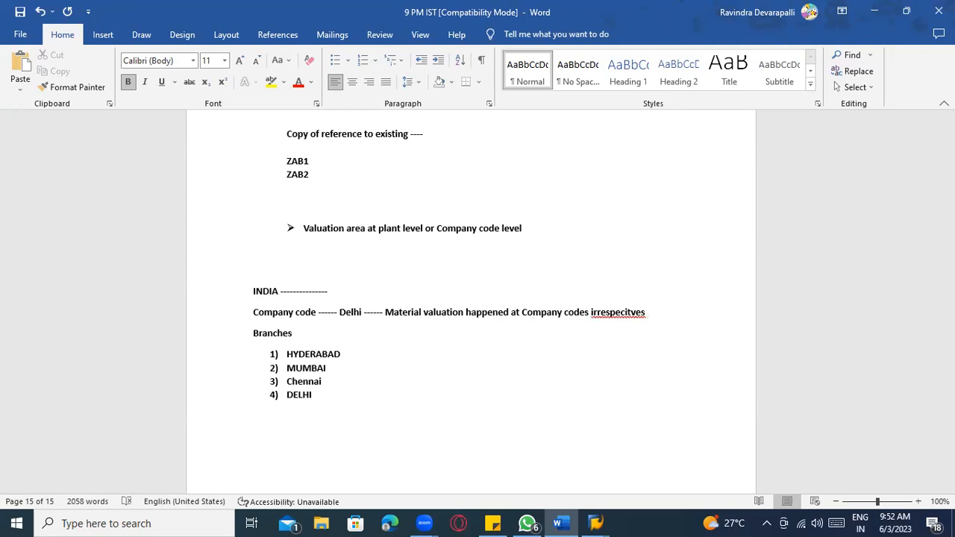
- Correct the misspelling to 'irrespective', end the line with '---' and start a new line
right_click(626, 314)
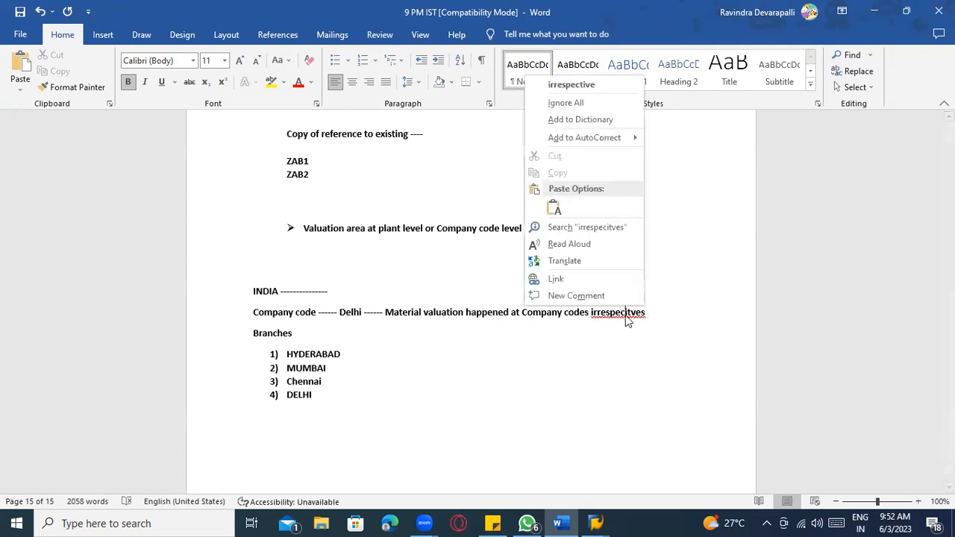
left_click(571, 85)
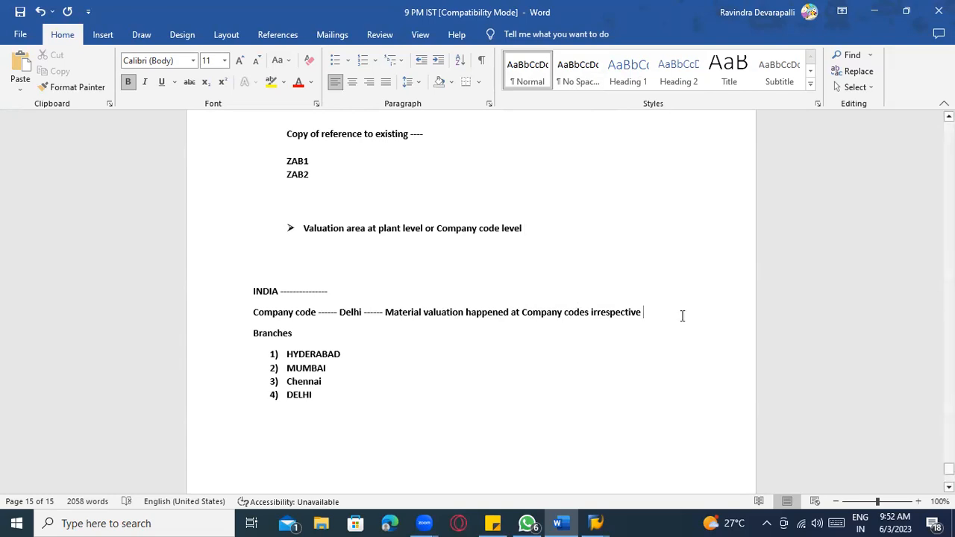
type("---")
key("Return")
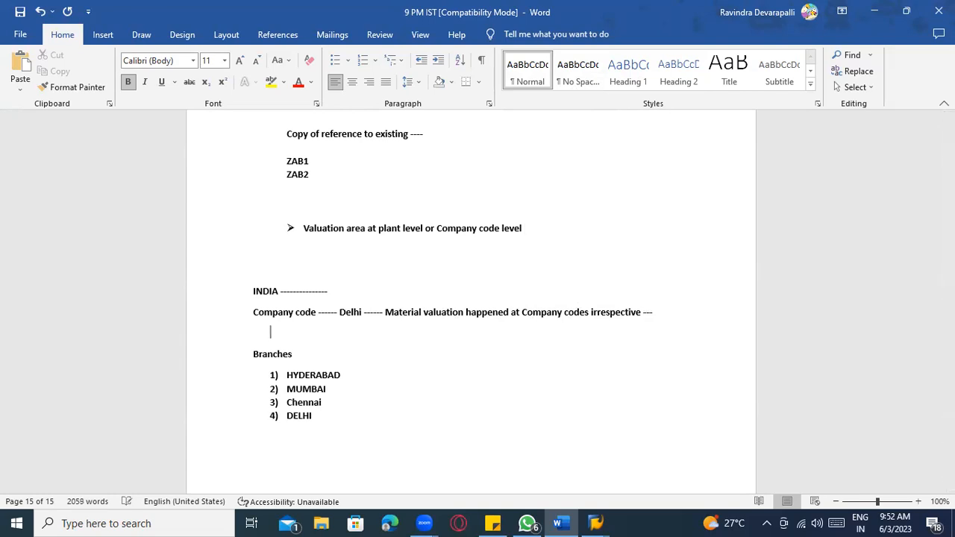
- Add example lines '100 Rs ..... Material --- Delhi' and '100 RS ----- Mumbai'
type("100 Rs ..... Materail")
key("BackSpace")
key("BackSpace")
key("BackSpace")
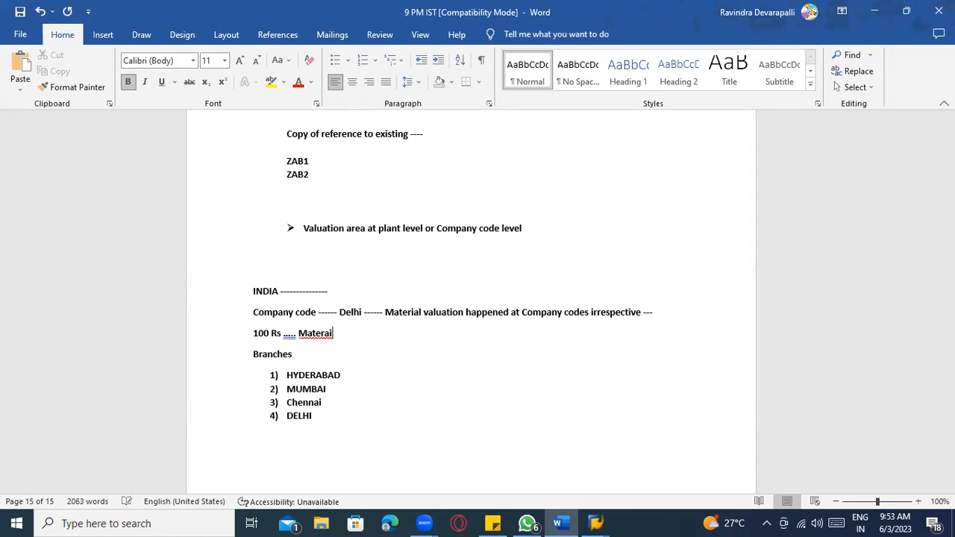
type("il")
key("BackSpace")
type("al")
key("Return")
type("10")
key("BackSpace")
type("00 RS")
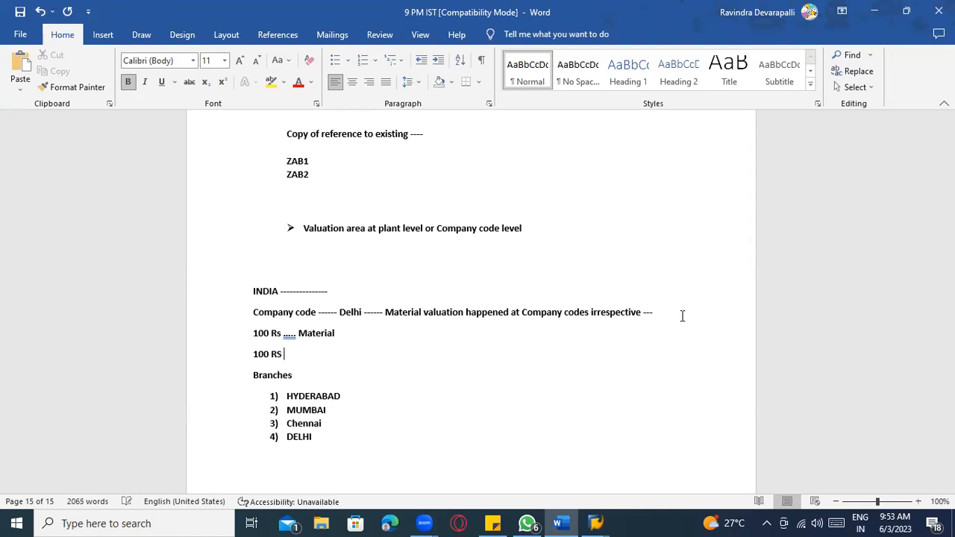
left_click(384, 333)
type("--- Delhi")
left_click(347, 360)
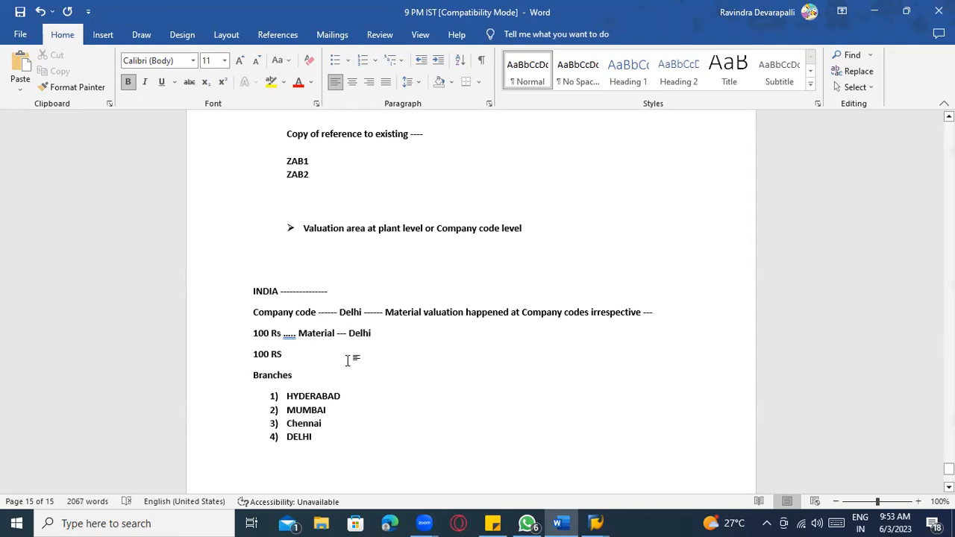
type("----- Mumbai")
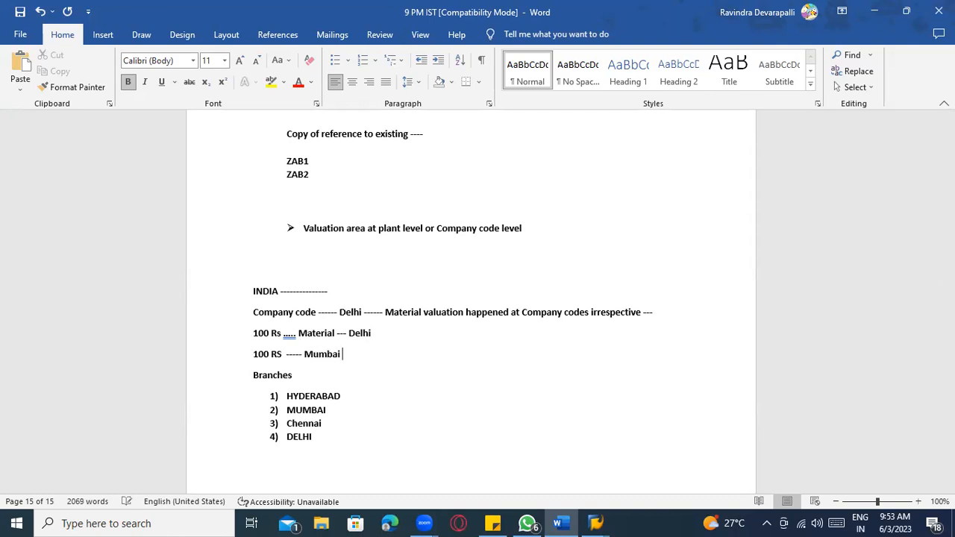
- Note '------ 120 RS' beside MUMBAI in the branch list and select the two 100 Rs lines
left_click(385, 335)
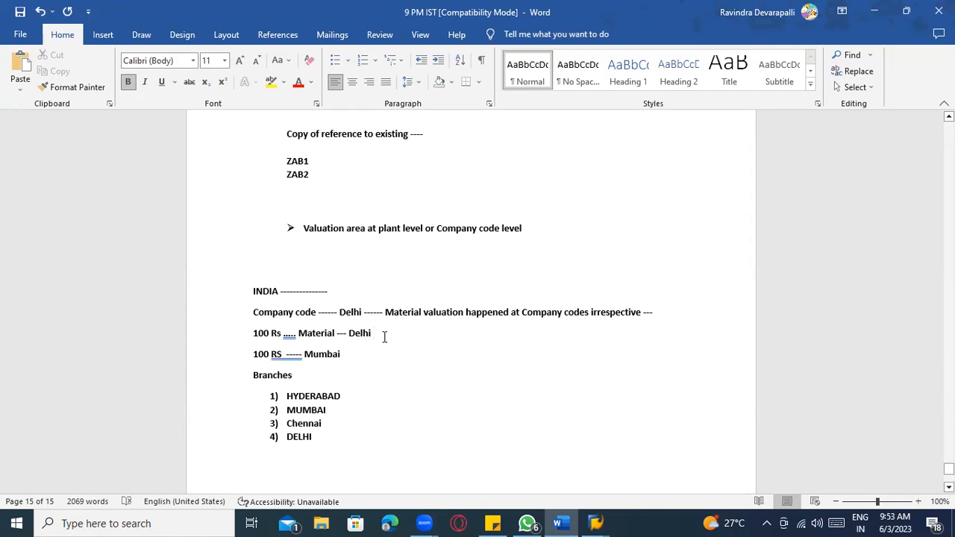
left_click(333, 355)
left_click(338, 394)
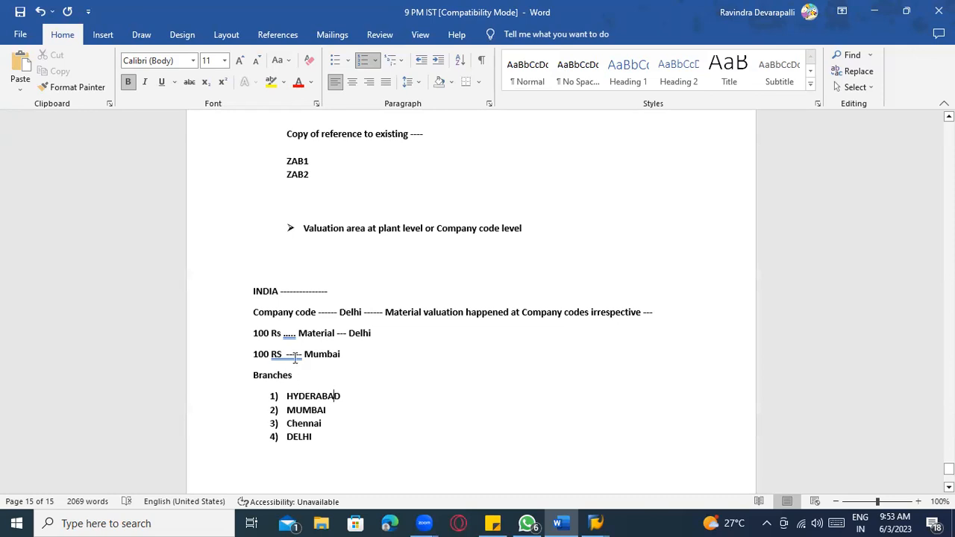
left_click(345, 355)
left_click_drag(339, 314, 362, 314)
left_click(335, 397)
left_click(331, 410)
left_click(328, 425)
left_click(329, 442)
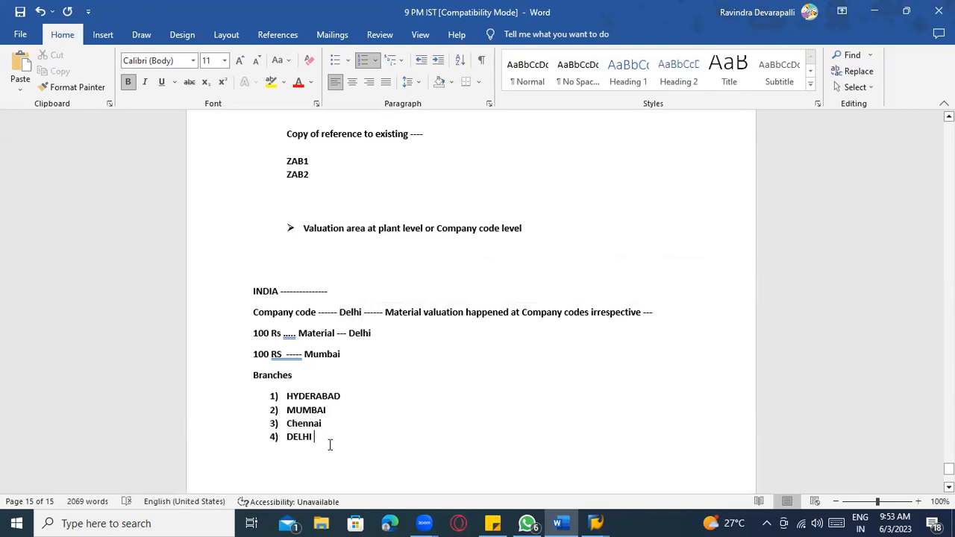
left_click(271, 356)
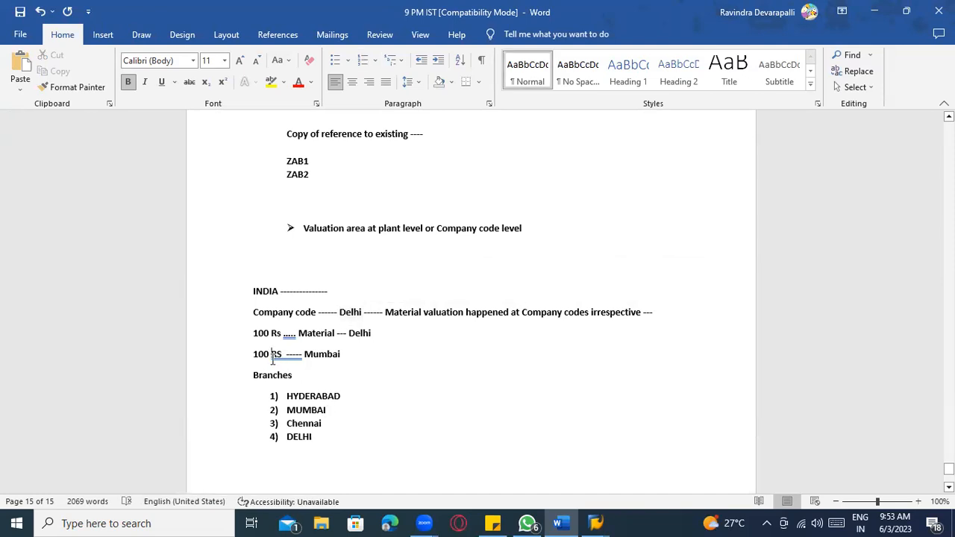
left_click(335, 411)
type("------ ")
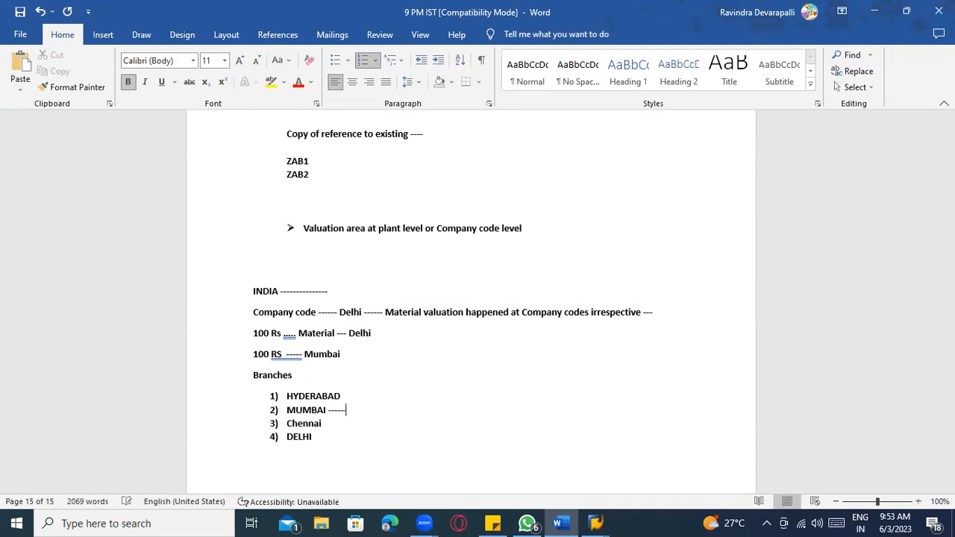
type("120 RS")
left_click(273, 356)
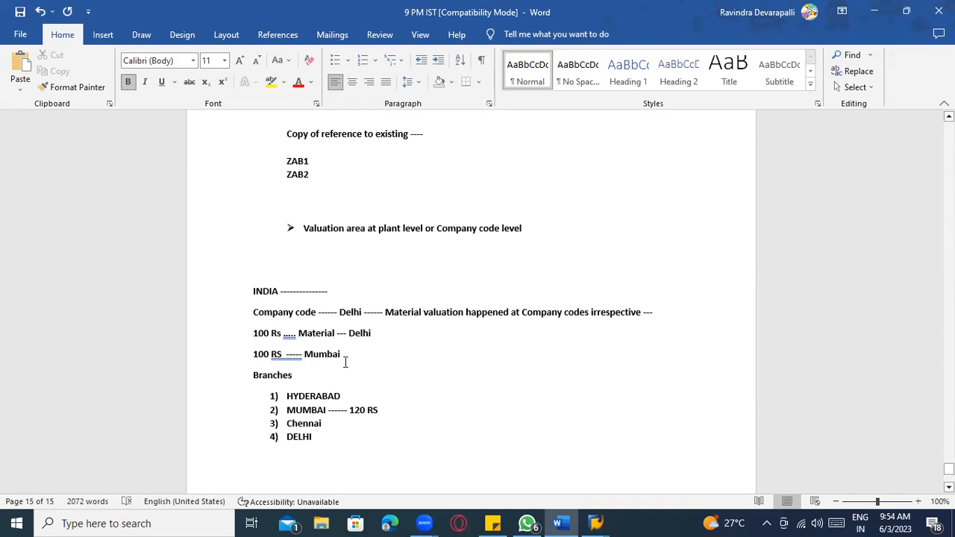
left_click_drag(346, 356, 261, 336)
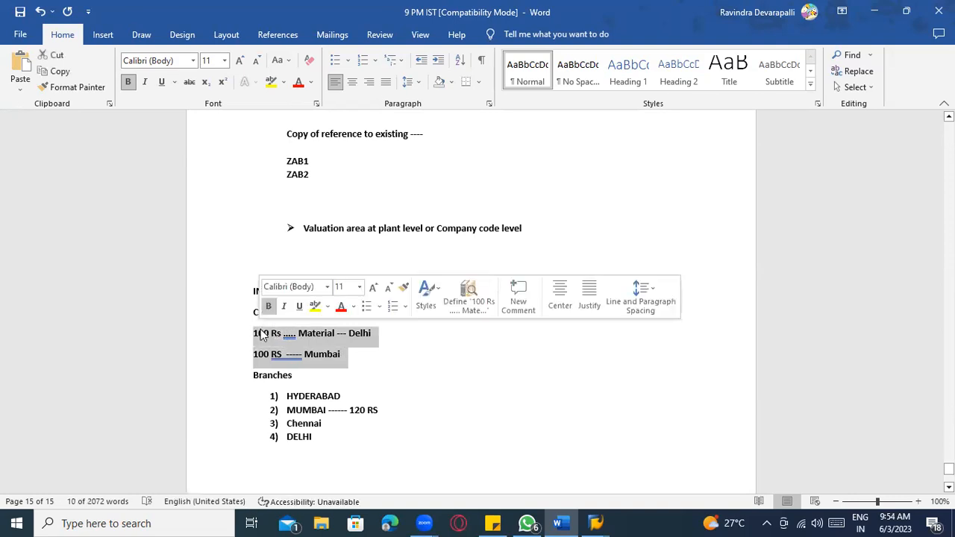
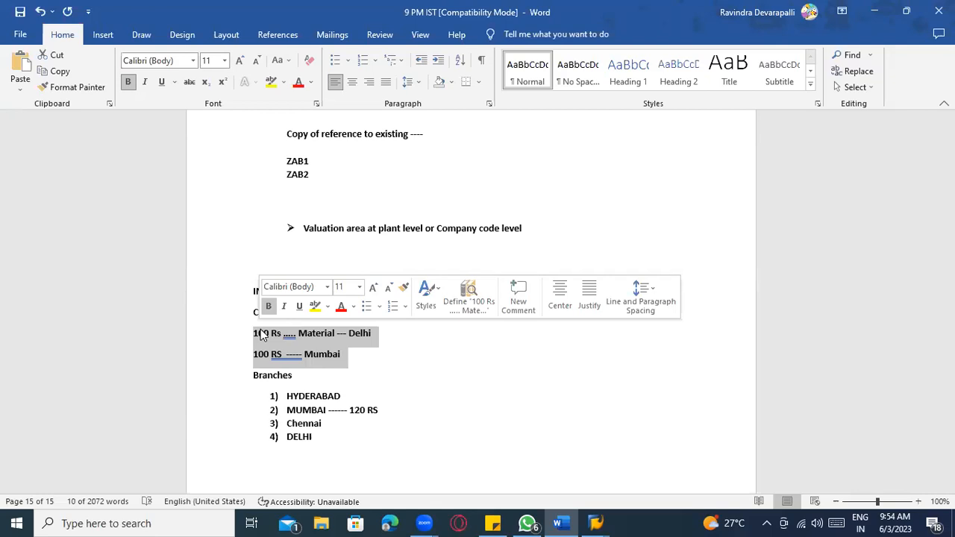
- Delete the two '100 Rs' price lines for Delhi and Mumbai from the notes
left_click(261, 335)
left_click(424, 312)
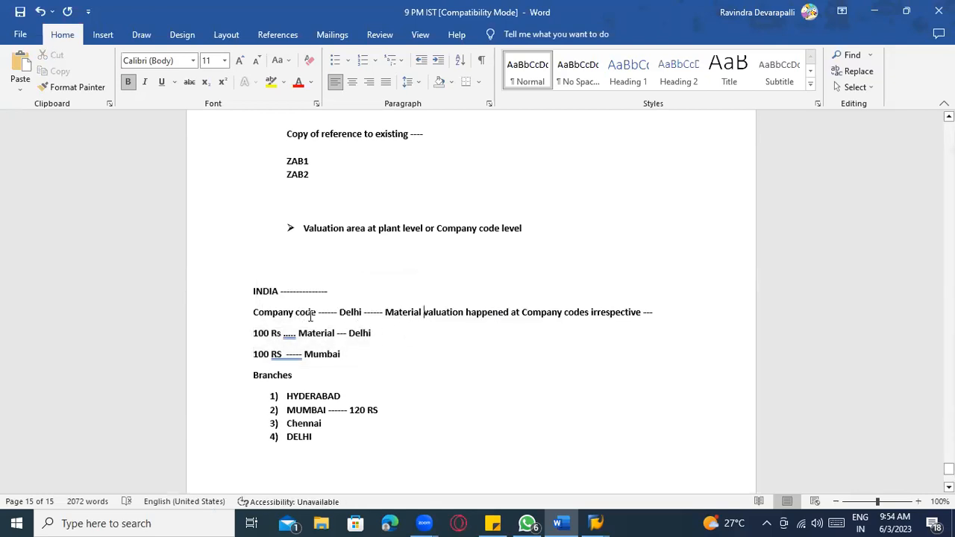
left_click_drag(318, 312, 262, 313)
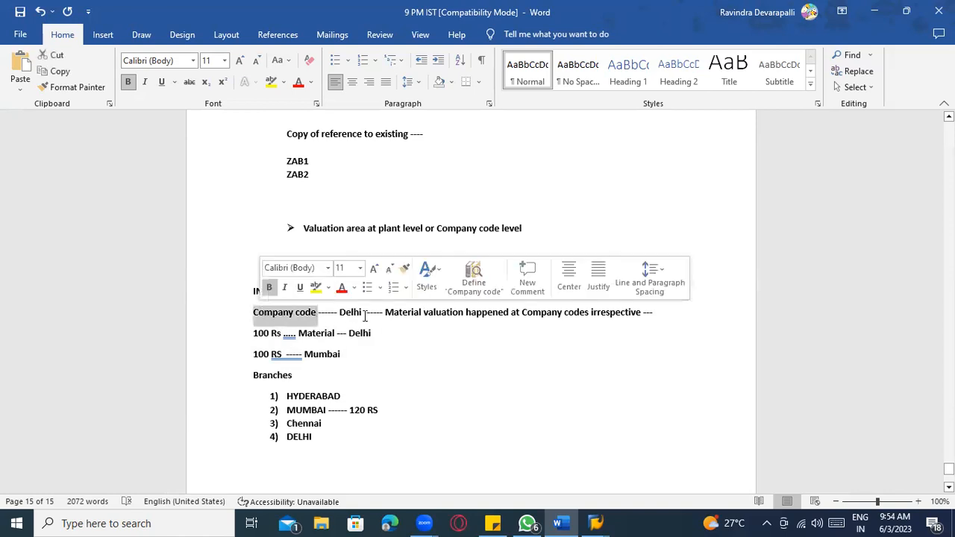
left_click_drag(364, 313, 340, 308)
left_click(340, 307)
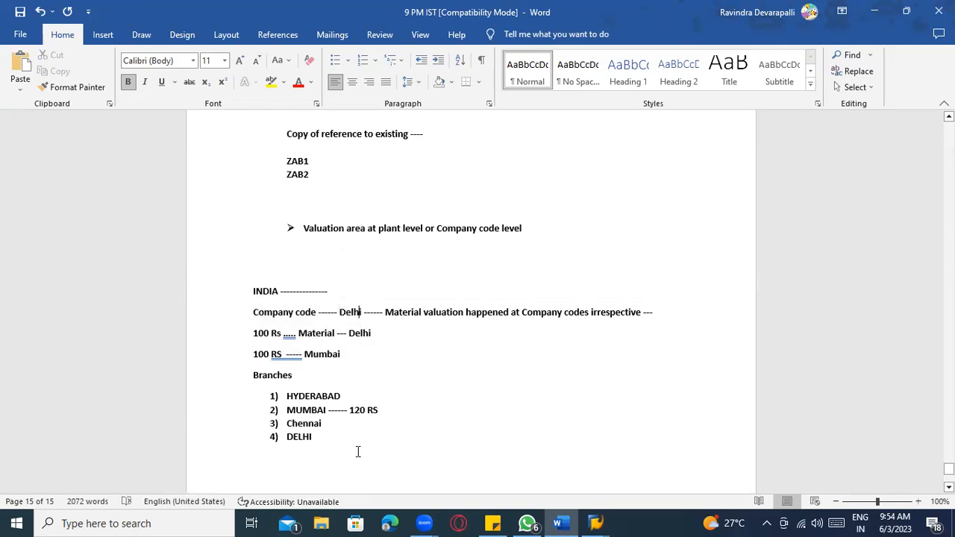
left_click(328, 397)
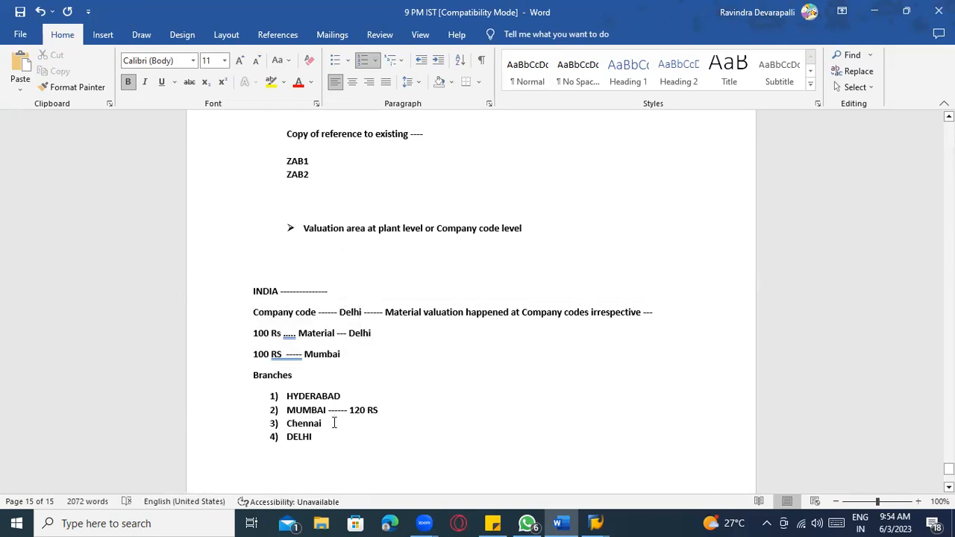
left_click(336, 440)
left_click_drag(344, 355, 256, 334)
key("Delete")
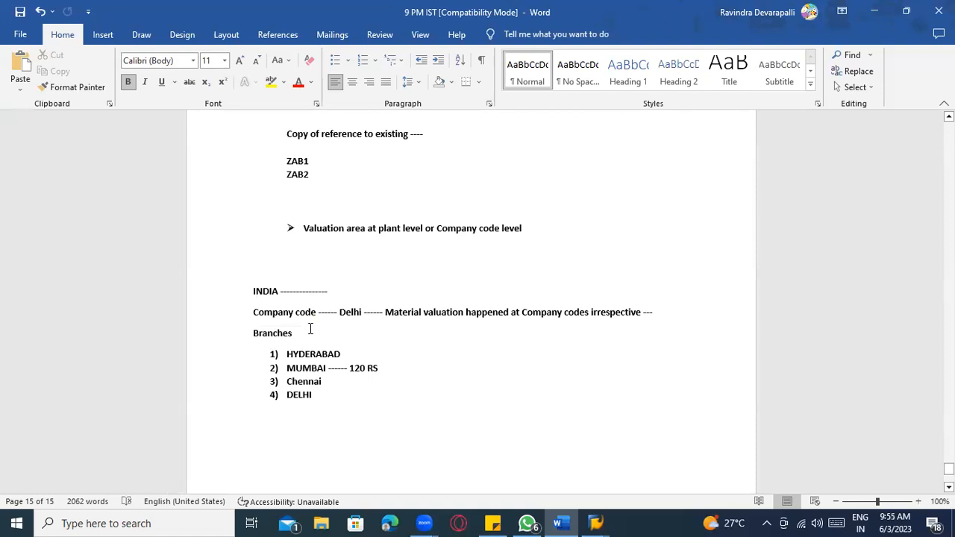
- Highlight the phrase 'at plant level' in yellow
scroll(373, 258, "up", 1)
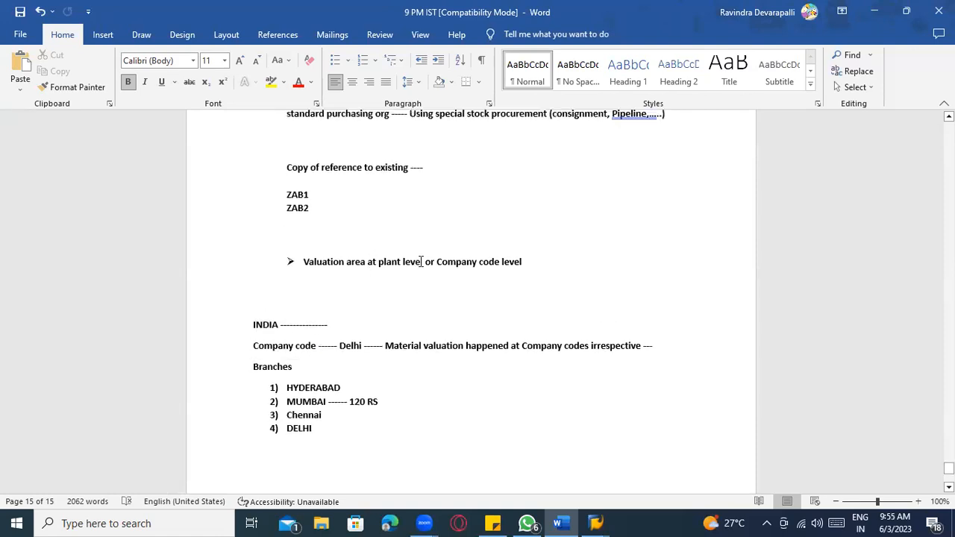
left_click_drag(422, 261, 368, 262)
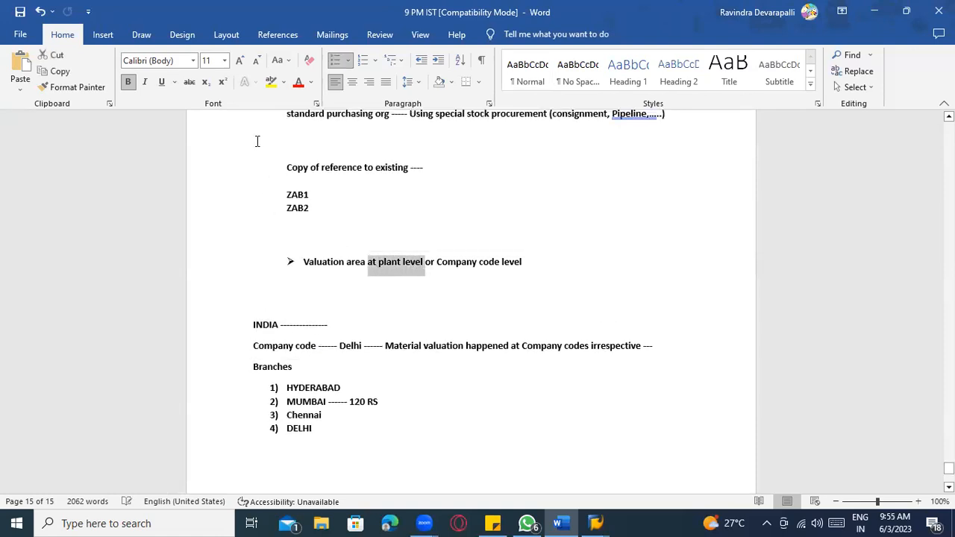
left_click(271, 83)
scroll(407, 344, "down", 3)
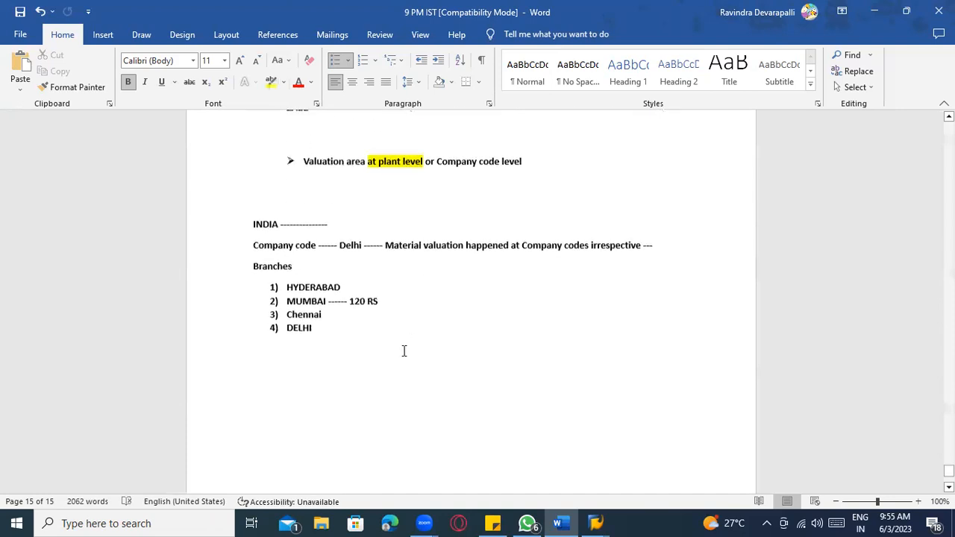
- Add dashes and prices after the branch names: HYDERABAD 100, Chennai 130, DELHI 200
left_click(361, 289)
type("---")
left_click(345, 315)
type("----")
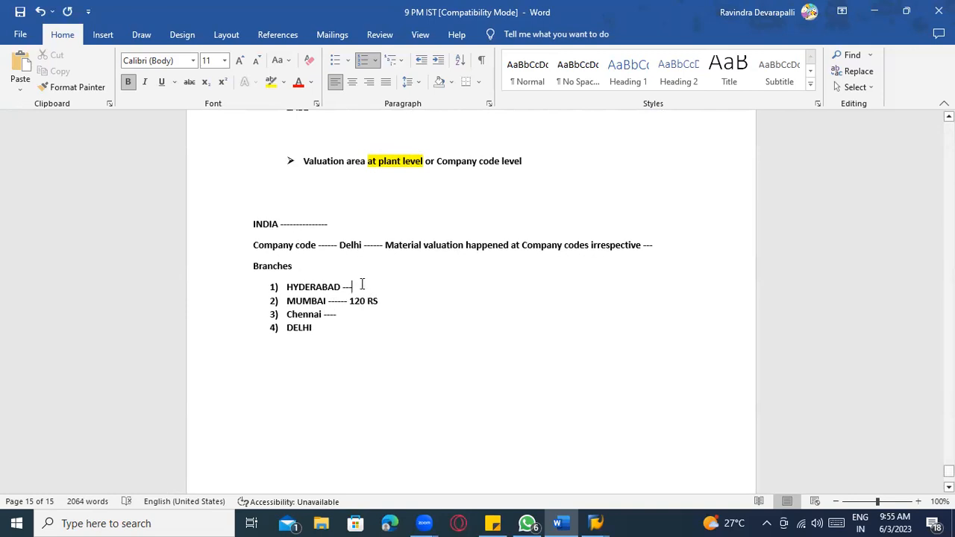
left_click(362, 284)
type("100")
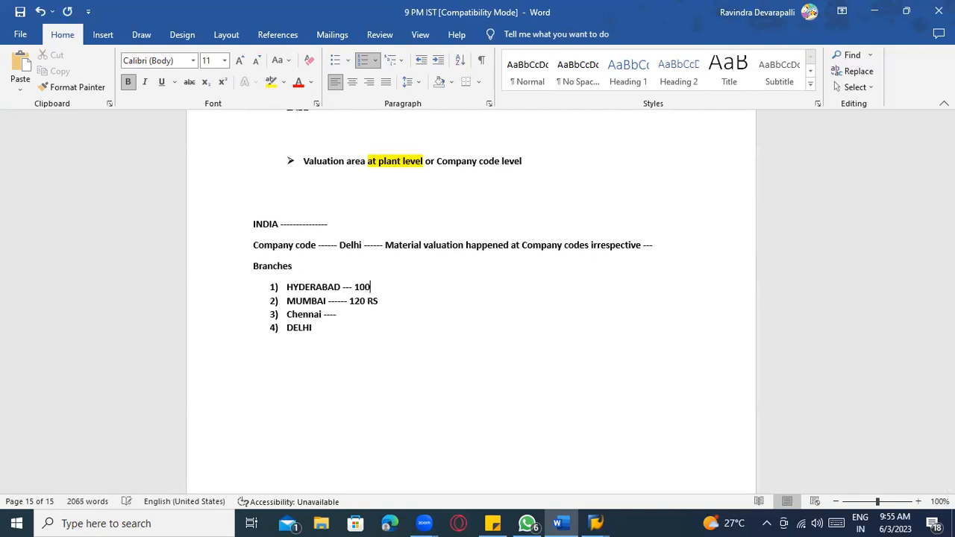
left_click(370, 318)
type("1")
type("30")
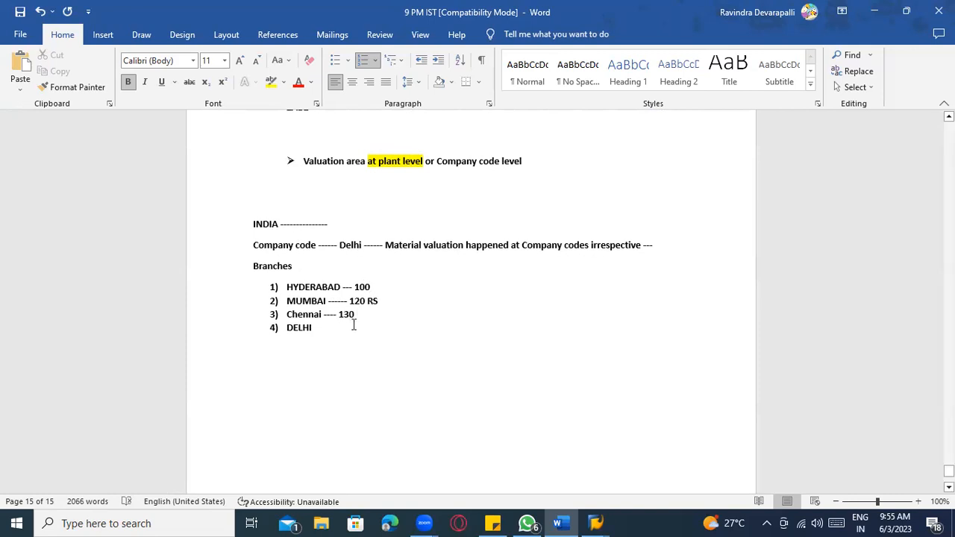
type(" - 2000")
scroll(398, 354, "up", 1)
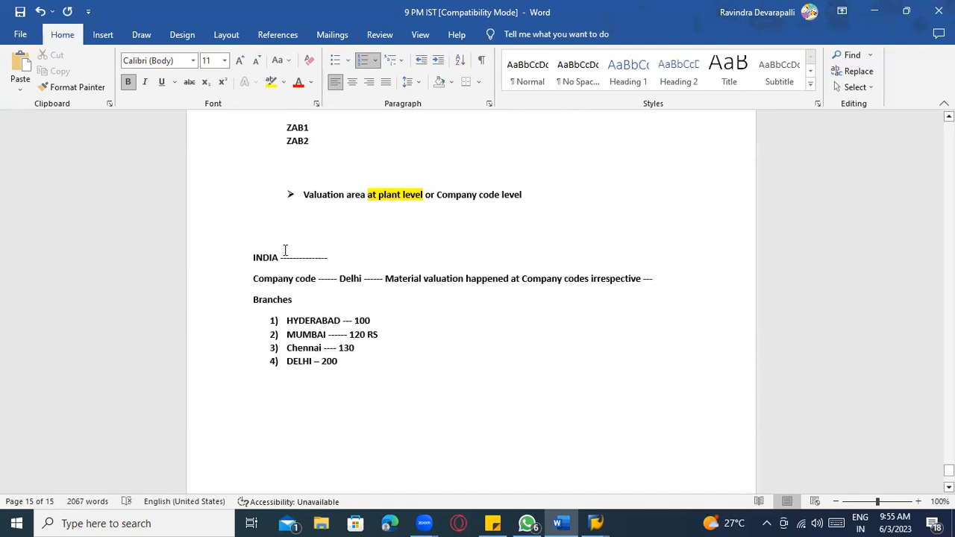
- Compare the Word notes with SAP's plant-level valuation setting, then go Back to Display IMG
key("alt+Tab")
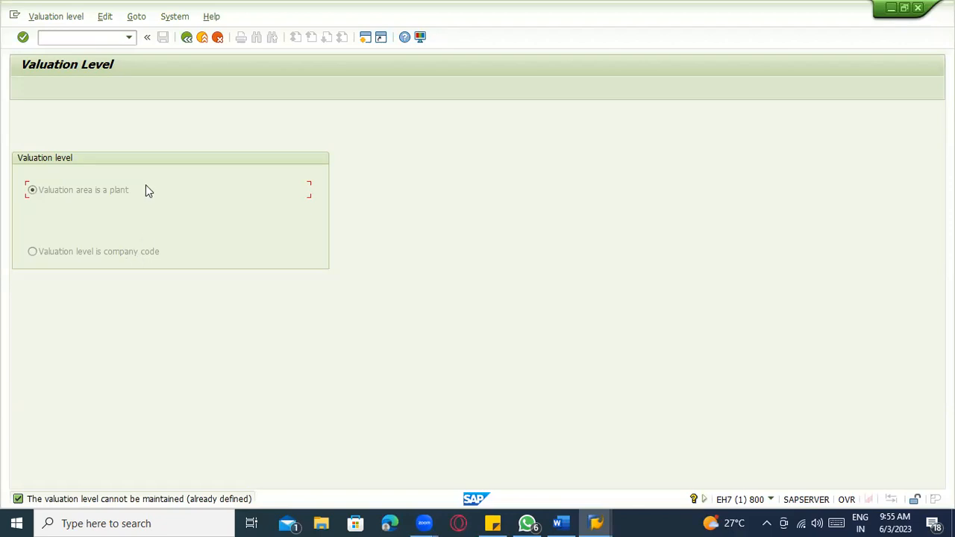
key("alt+Tab")
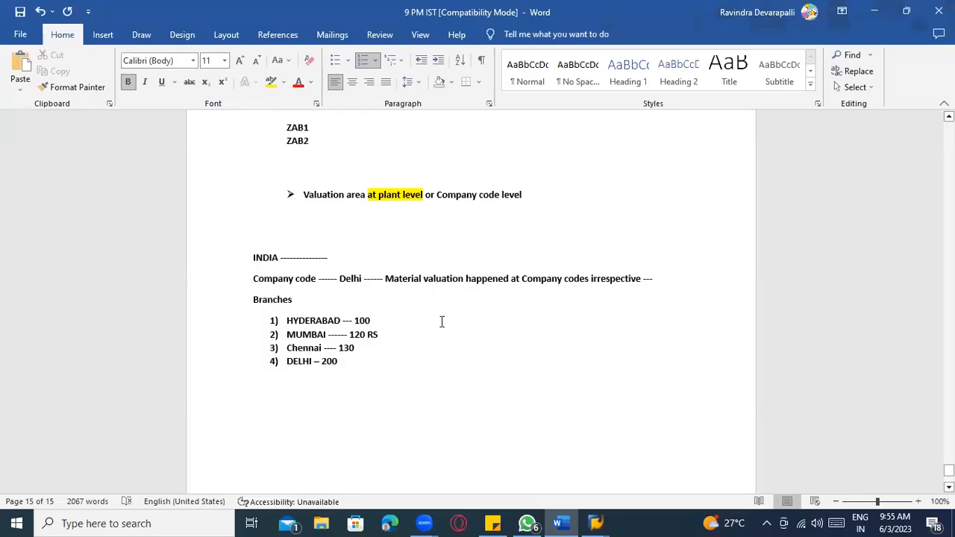
key("alt+Tab")
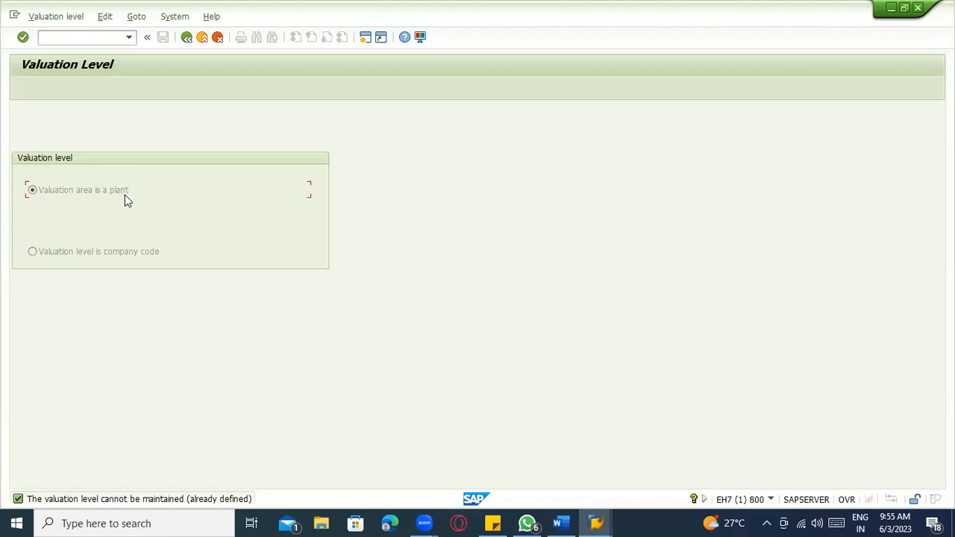
key("alt+Tab")
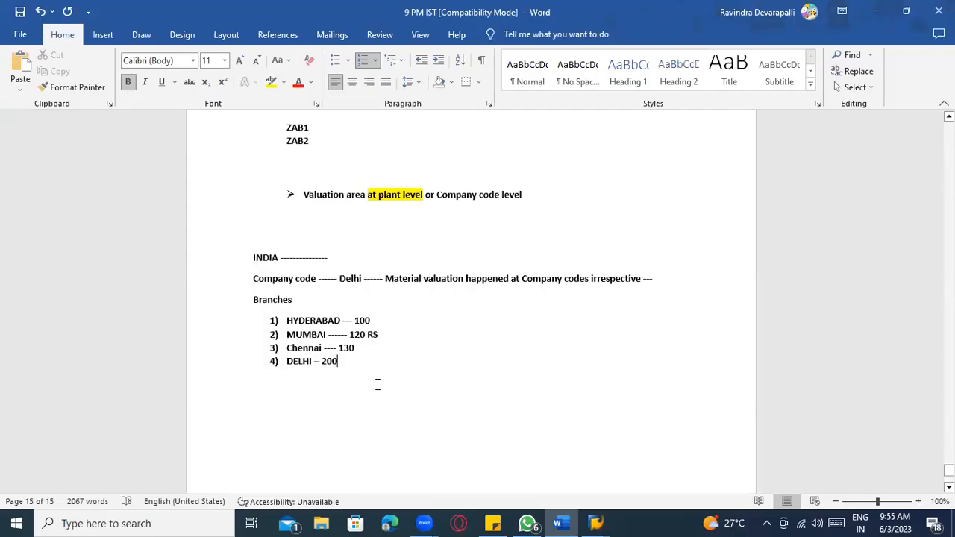
key("alt+Tab")
left_click(190, 40)
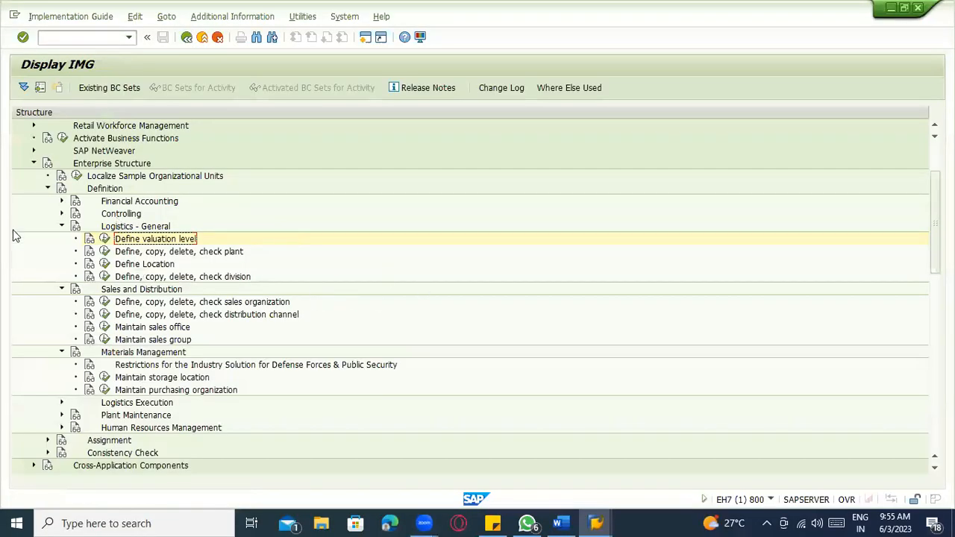
left_click(89, 240)
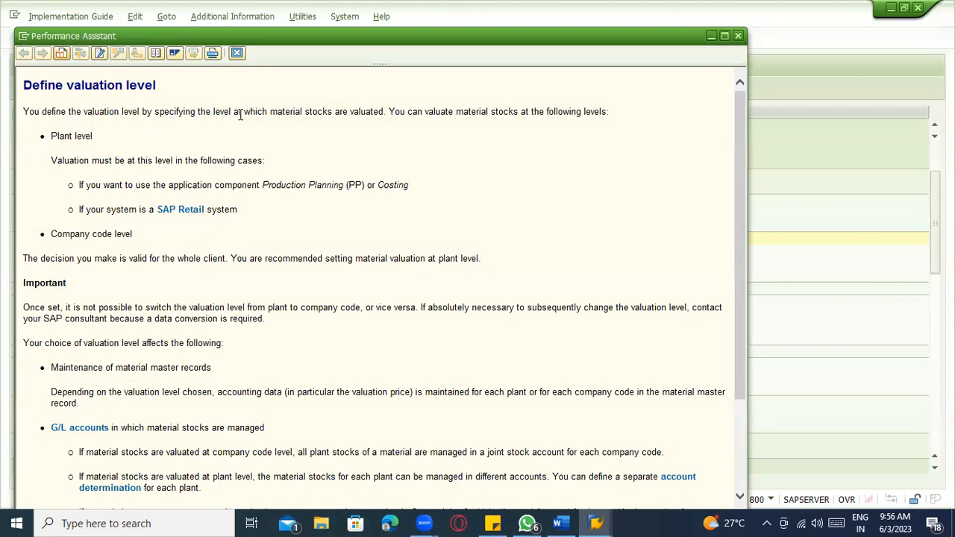
left_click_drag(384, 112, 241, 112)
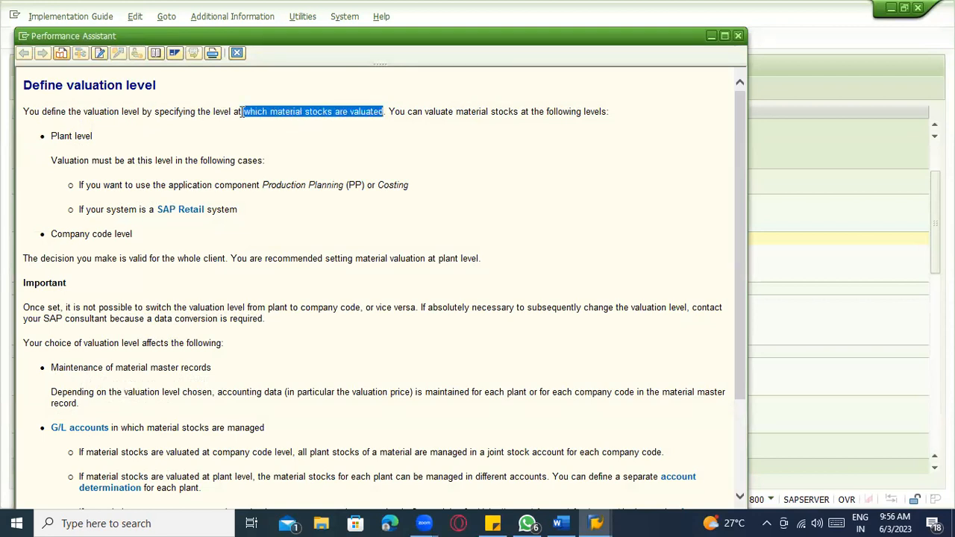
left_click(610, 130)
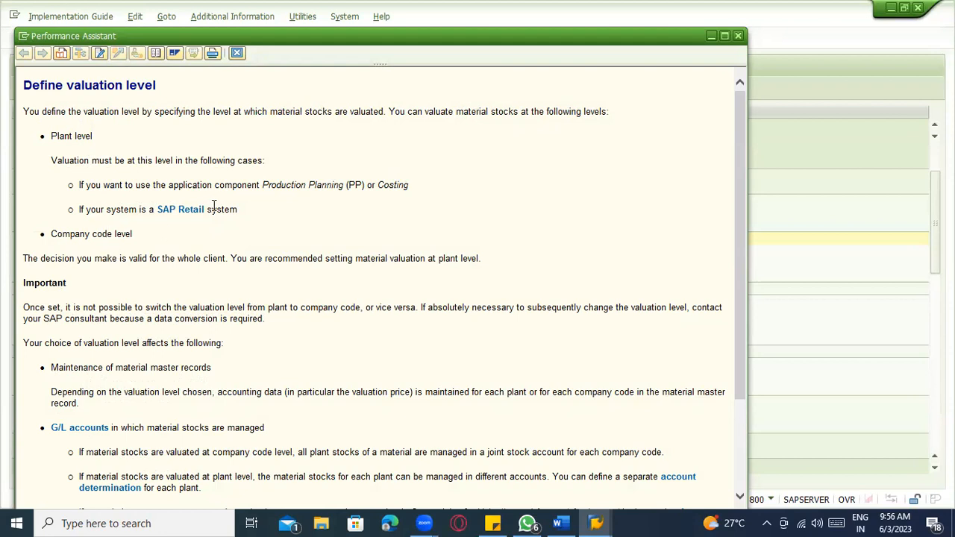
left_click_drag(265, 185, 335, 185)
left_click(407, 187)
scroll(159, 242, "down", 3)
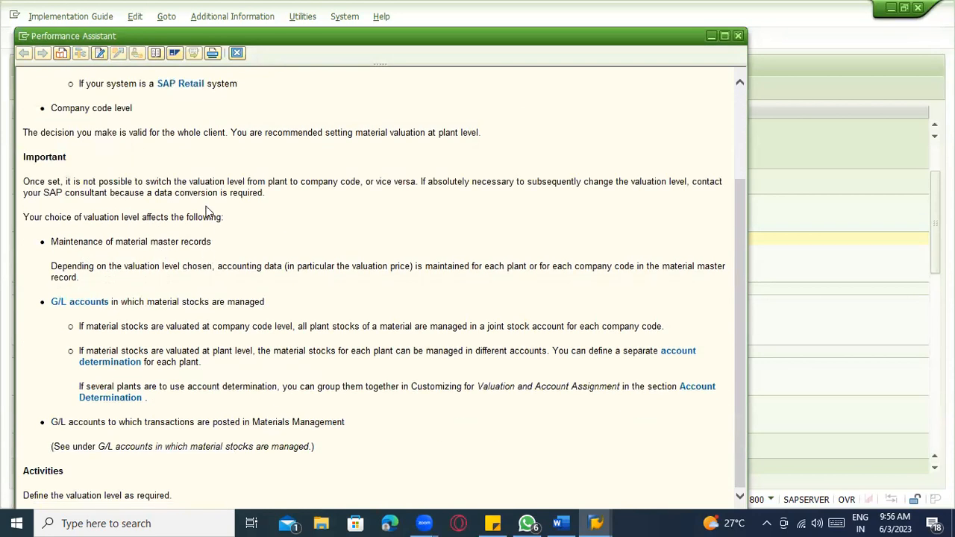
left_click_drag(34, 180, 362, 182)
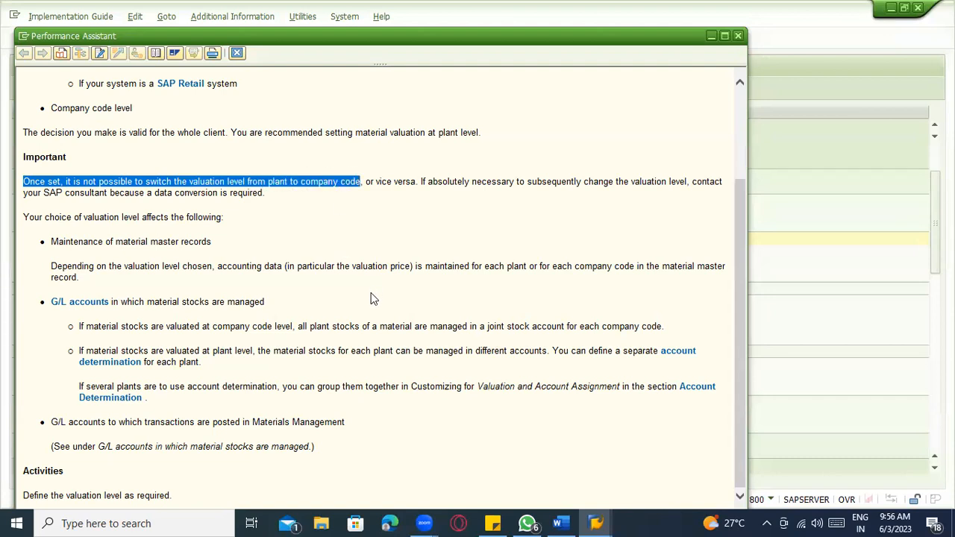
left_click(241, 52)
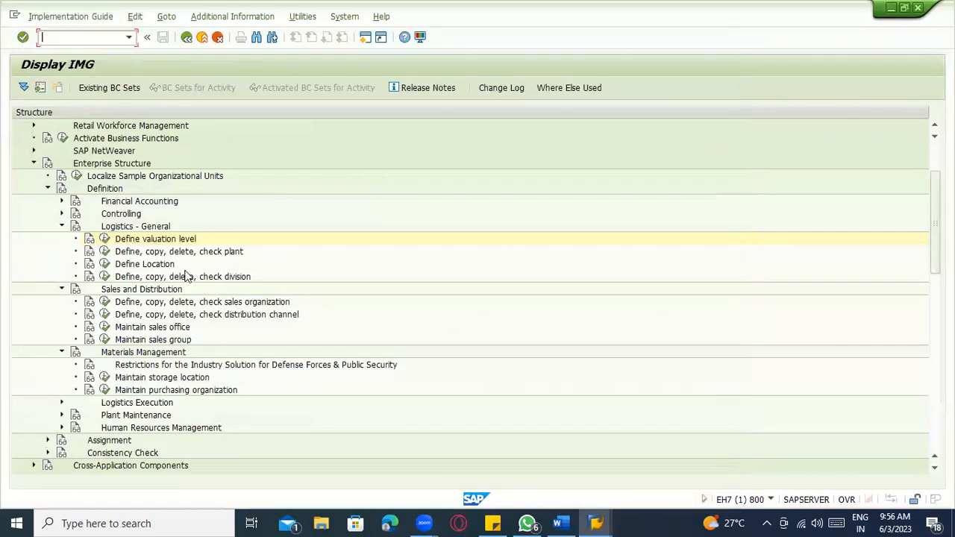
- In Copy, delete, check plant, start copying From Plant 1100 to a new plant code
key("alt+Tab")
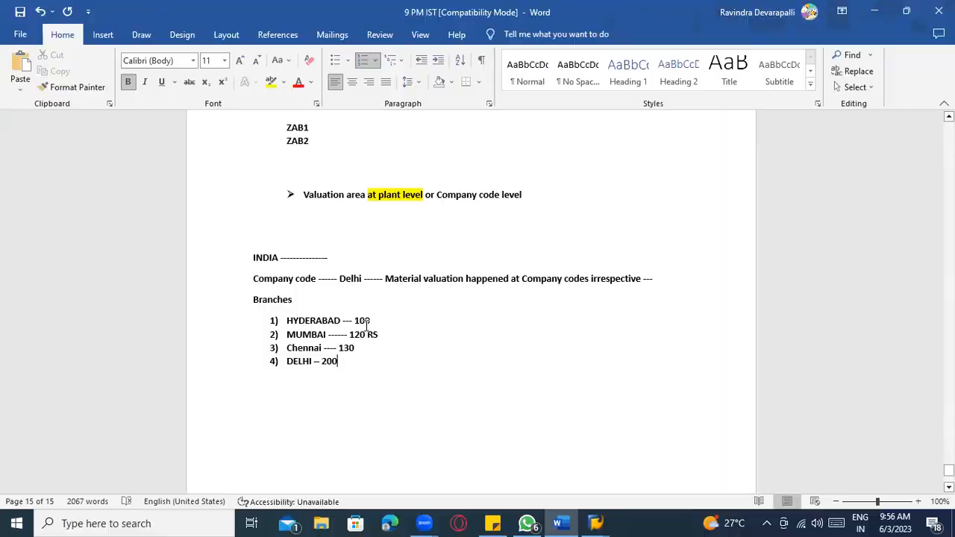
key("alt+Tab")
left_click(106, 253)
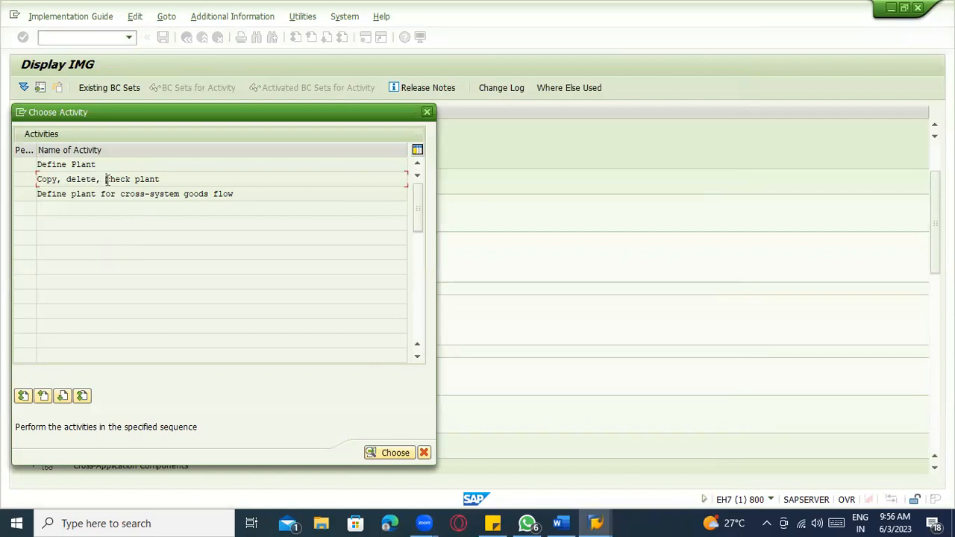
double_click(112, 182)
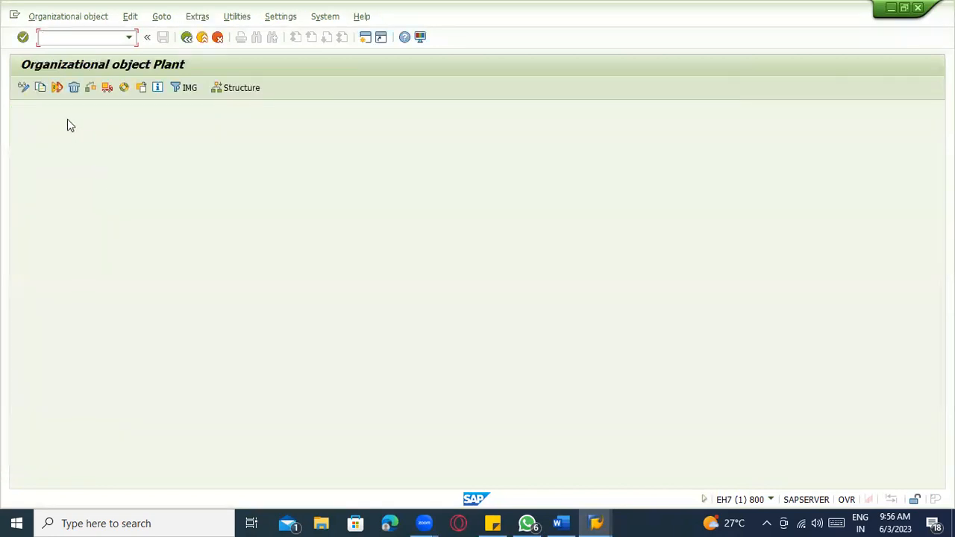
left_click(41, 88)
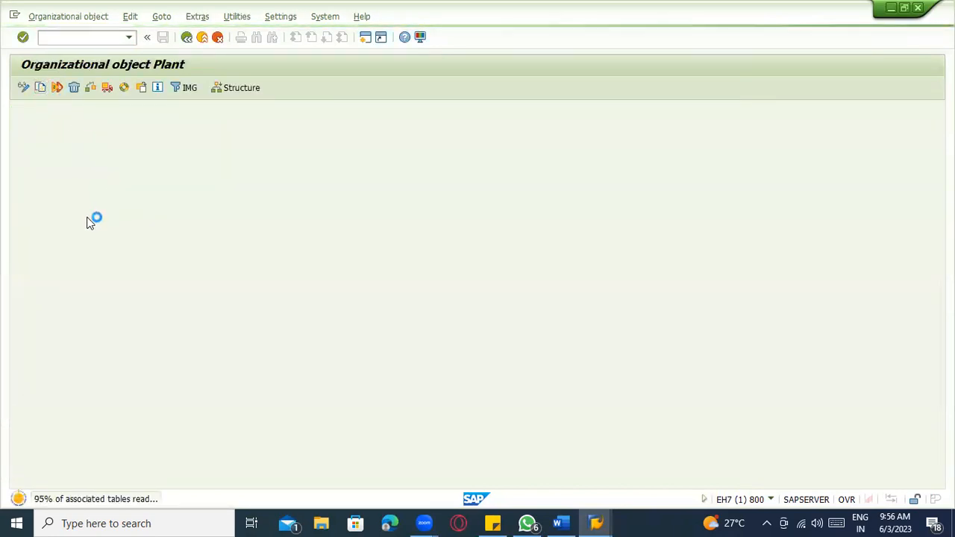
type("1100")
left_click(140, 211)
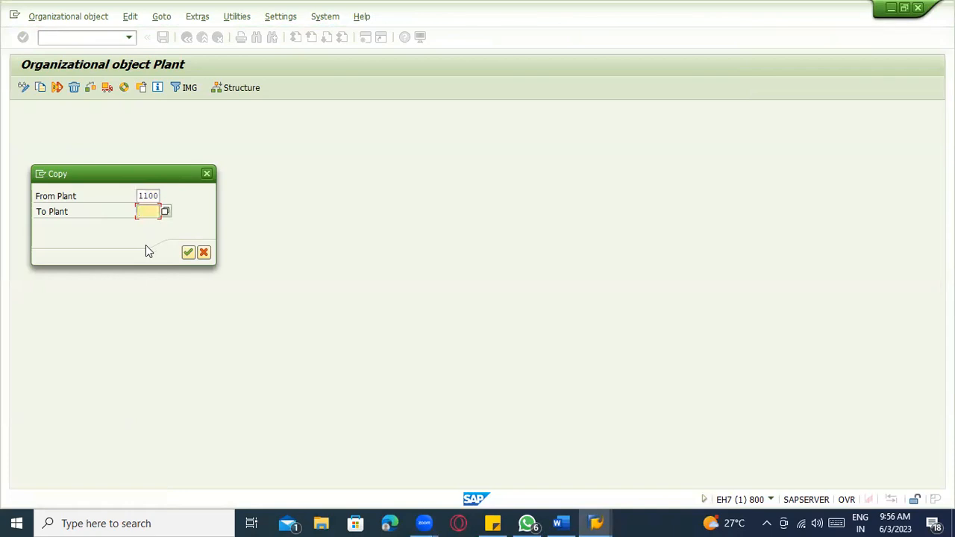
type("ZAB")
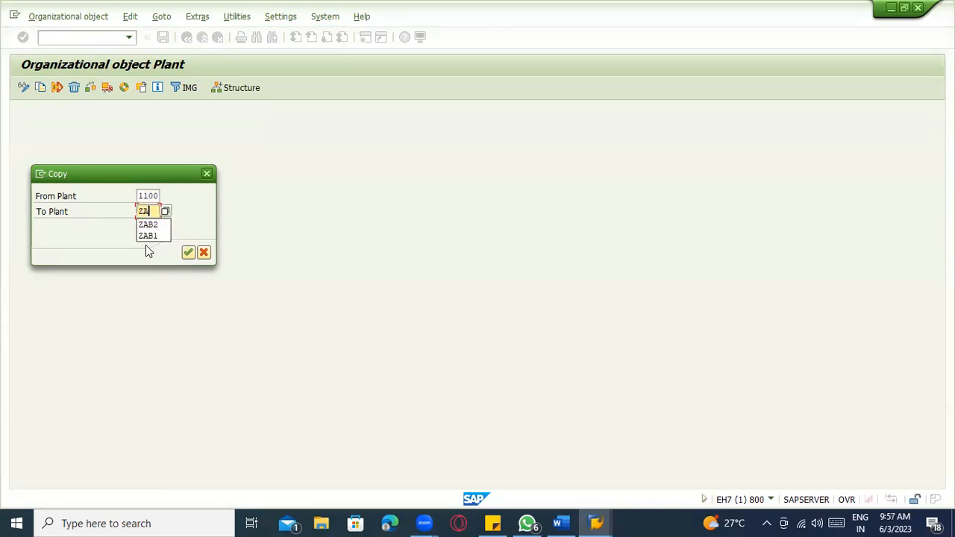
type("1")
key("BackSpace")
key("BackSpace")
key("BackSpace")
key("BackSpace")
type("AB")
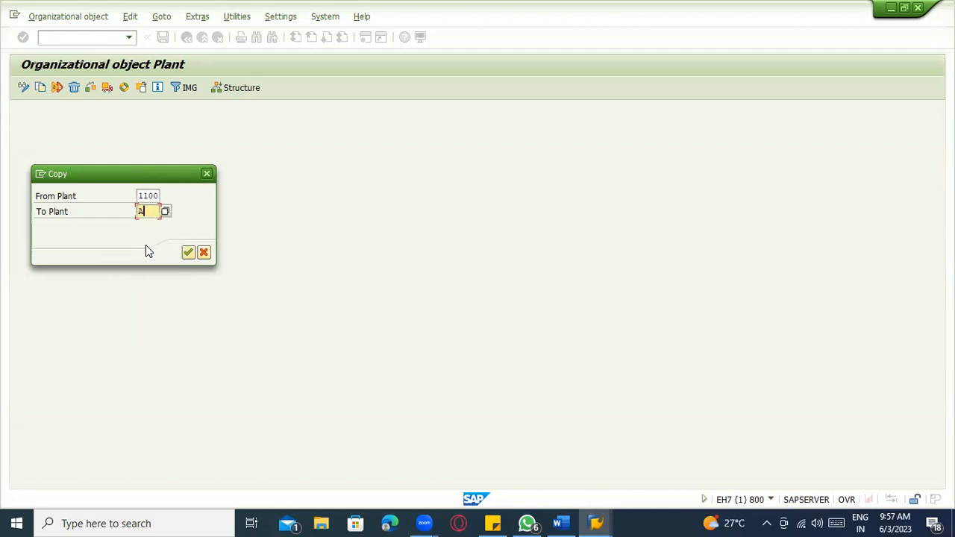
type("01")
key("Return")
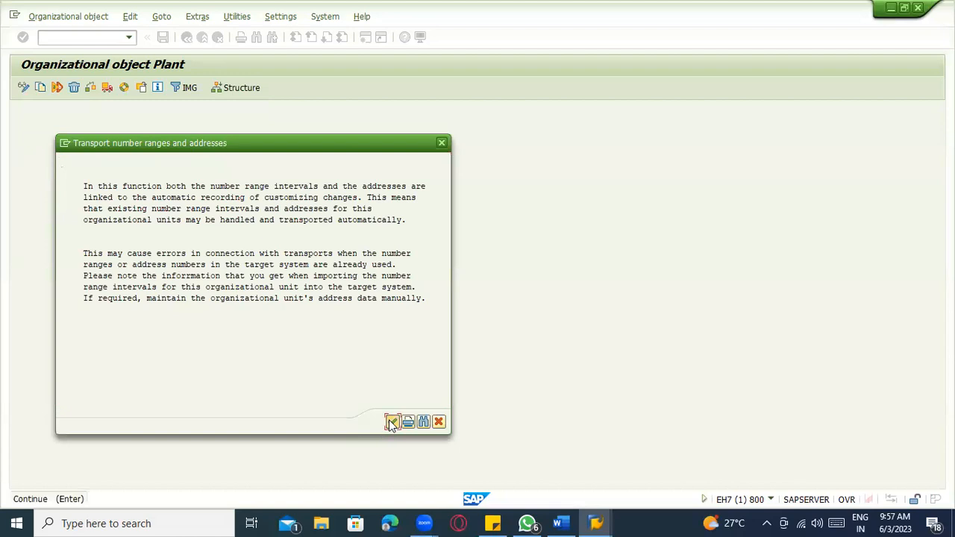
- Agree to transport number ranges, accept customizing request EH7K900718 and dismiss the info message
left_click(393, 422)
left_click(215, 275)
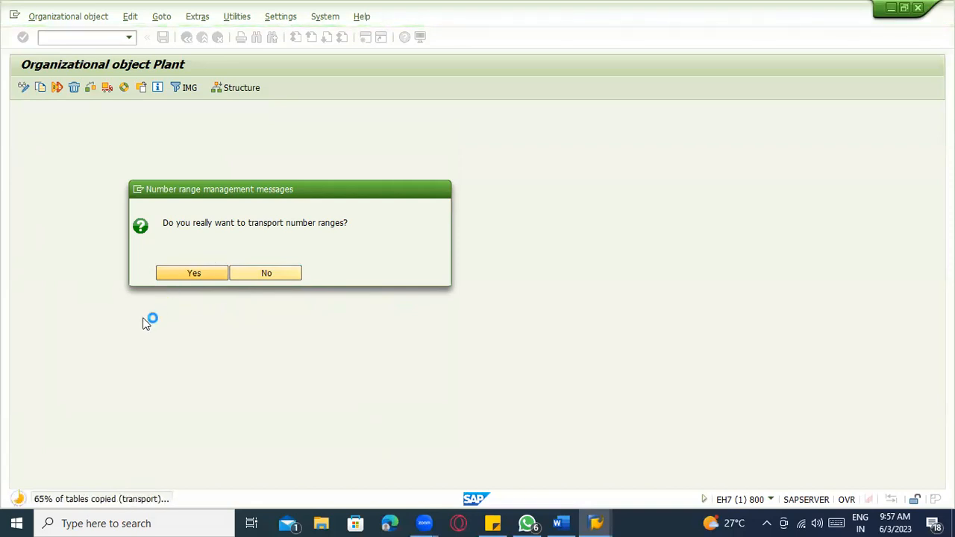
left_click(197, 277)
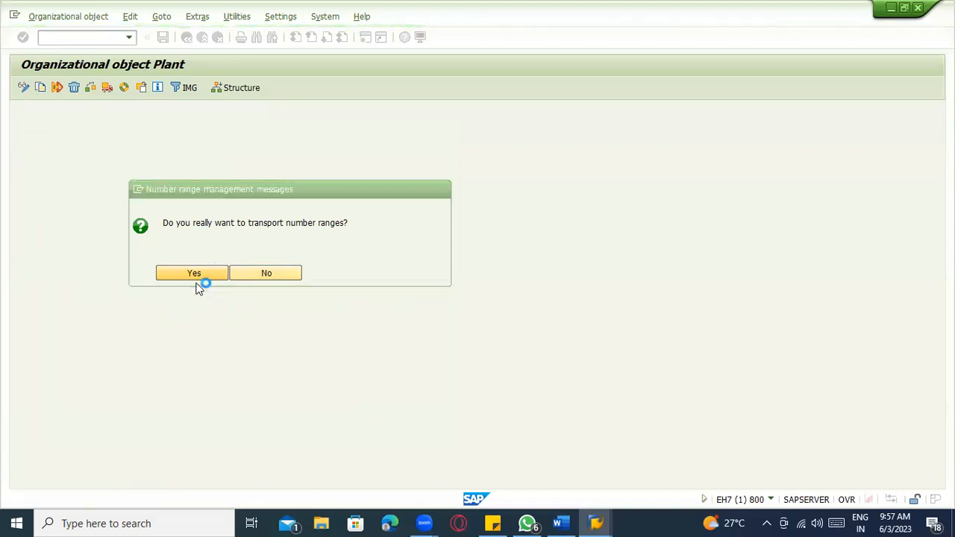
left_click(207, 223)
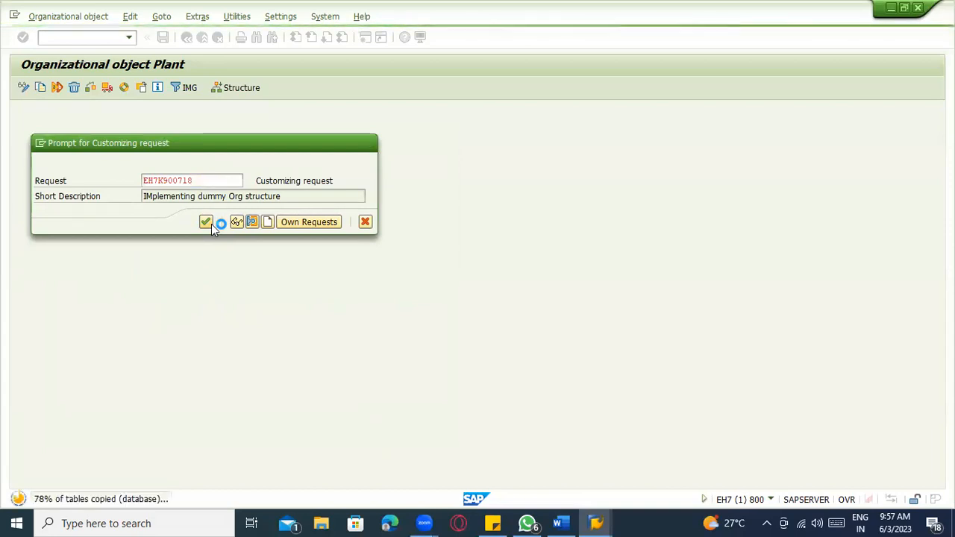
left_click(334, 392)
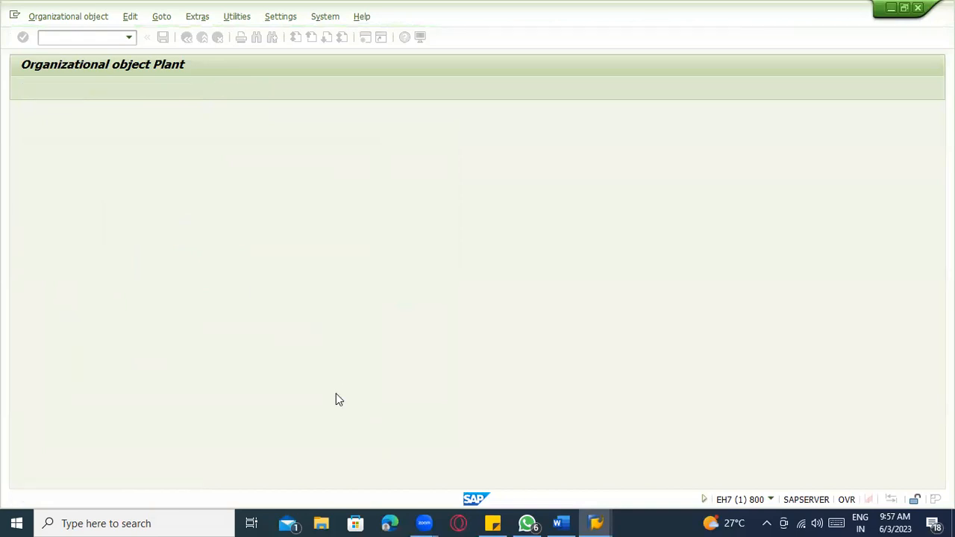
- Start a new plant copy with 1100 as the From Plant
left_click(187, 37)
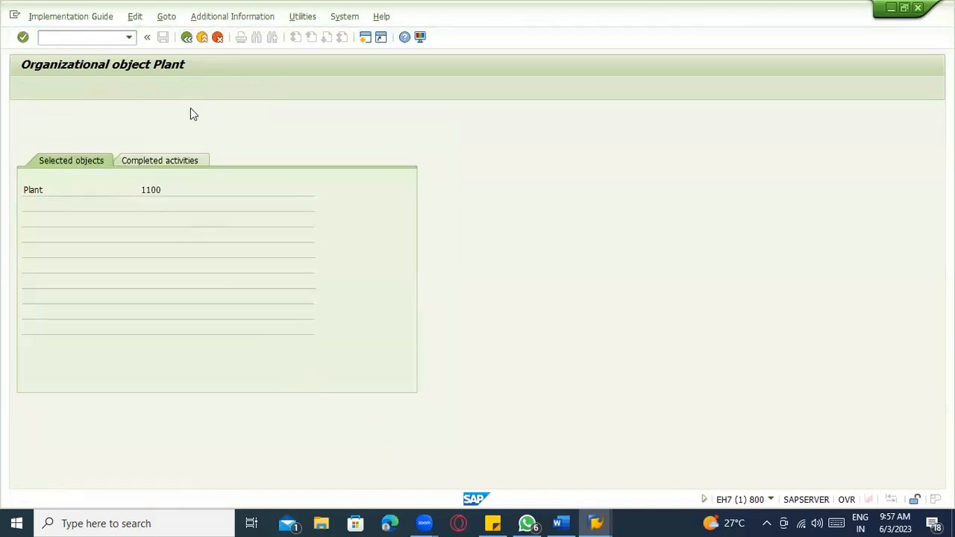
double_click(118, 180)
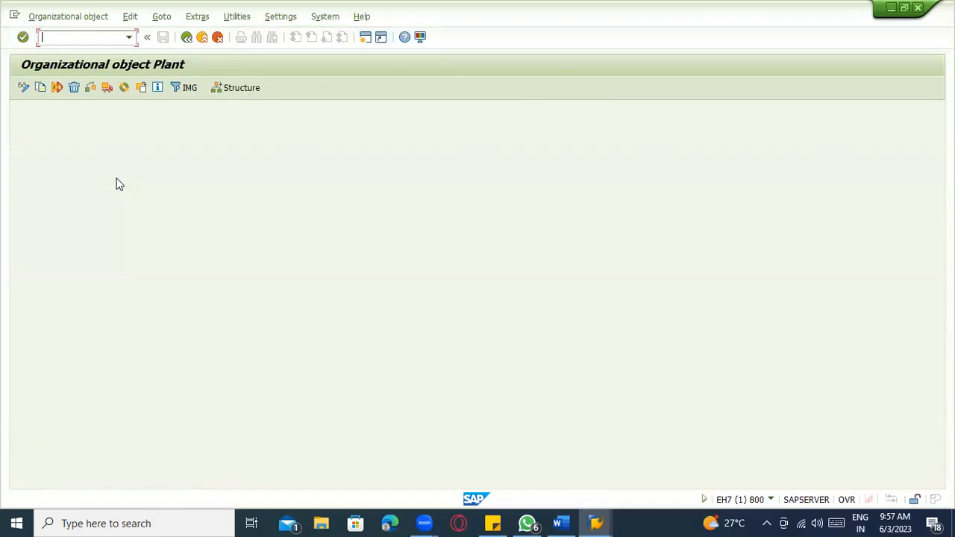
left_click(40, 88)
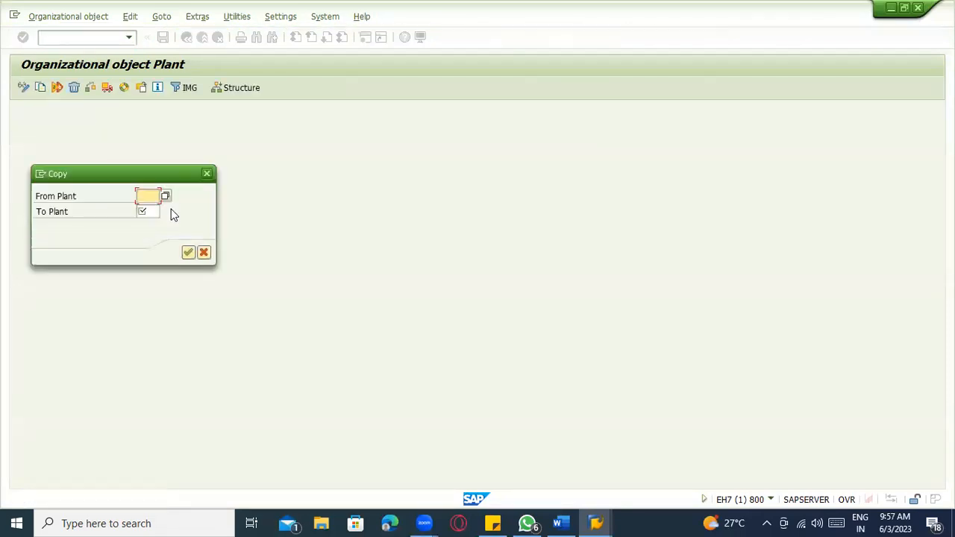
left_click(148, 197)
left_click(149, 207)
type("11")
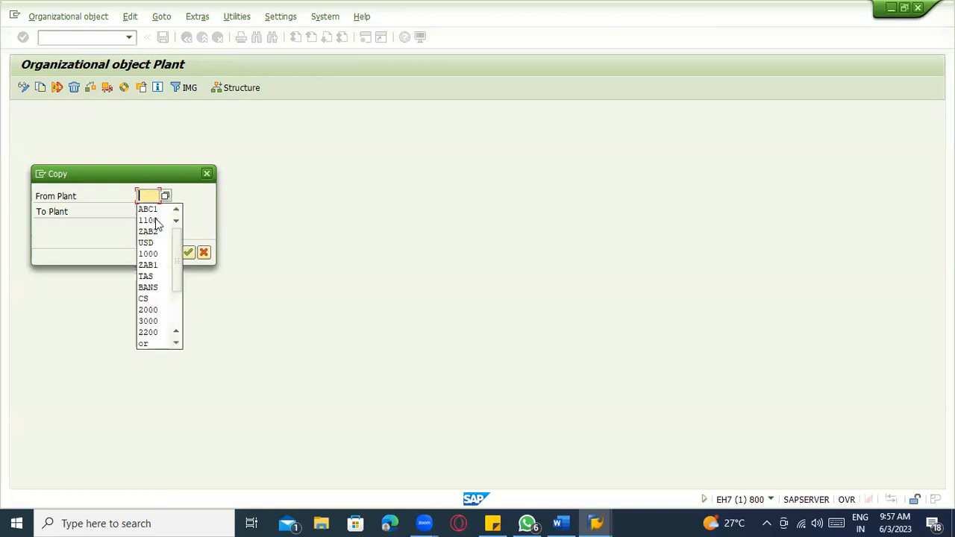
type("00")
key("Tab")
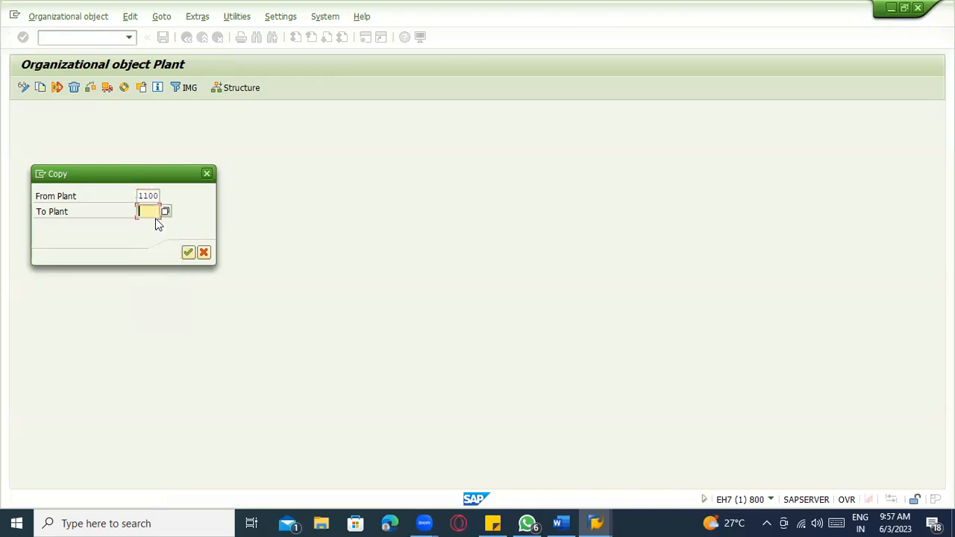
- Check the Word notes, then enter ZAB1 as the To Plant and confirm the copy
key("alt+Tab")
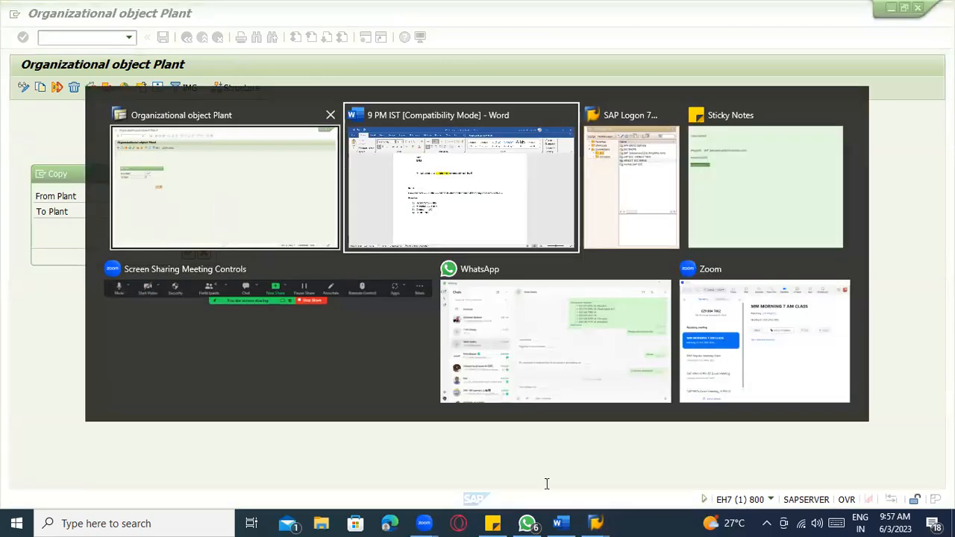
scroll(399, 400, "up", 4)
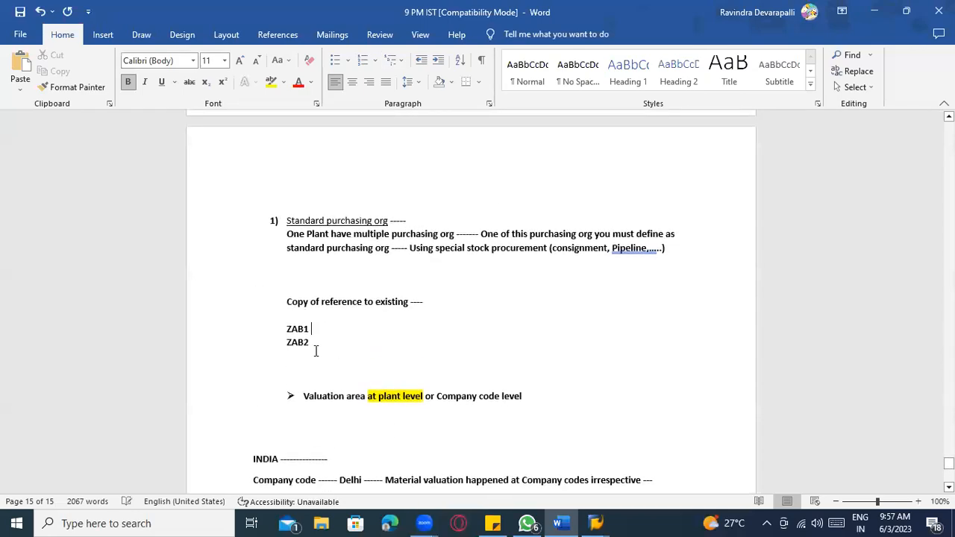
key("alt+Tab")
left_click(141, 211)
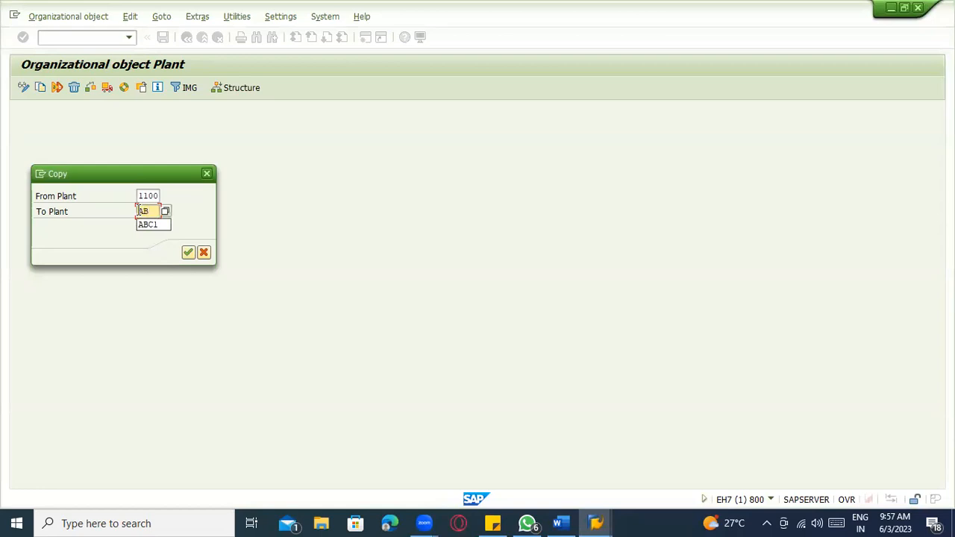
type("ZAV")
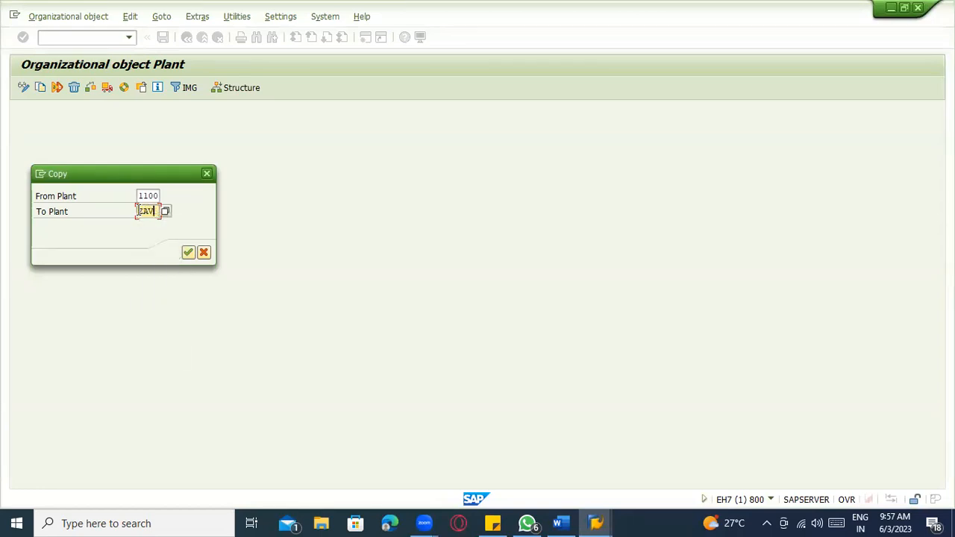
key("BackSpace")
type("B")
type("3")
key("Return")
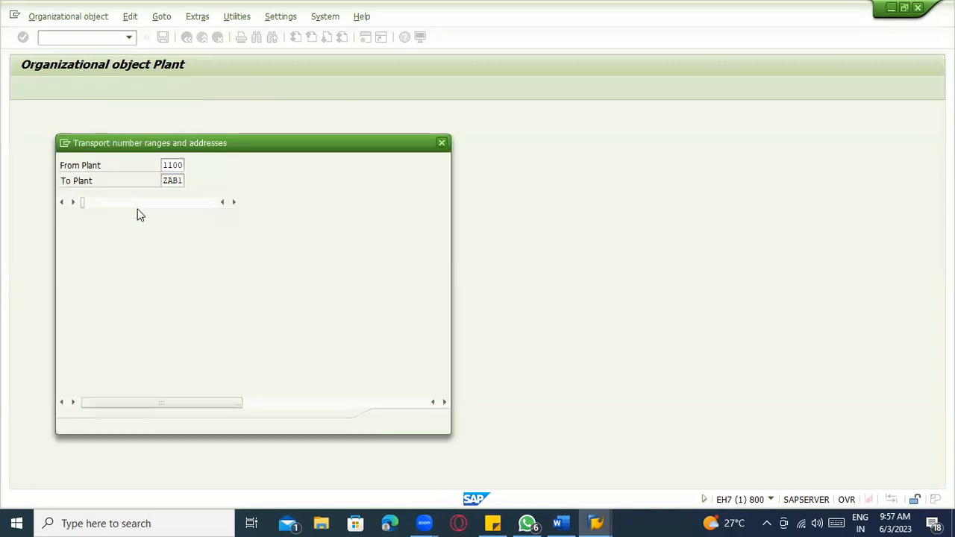
- Transport the number ranges, accept the customizing request and dismiss the completion message
left_click(393, 421)
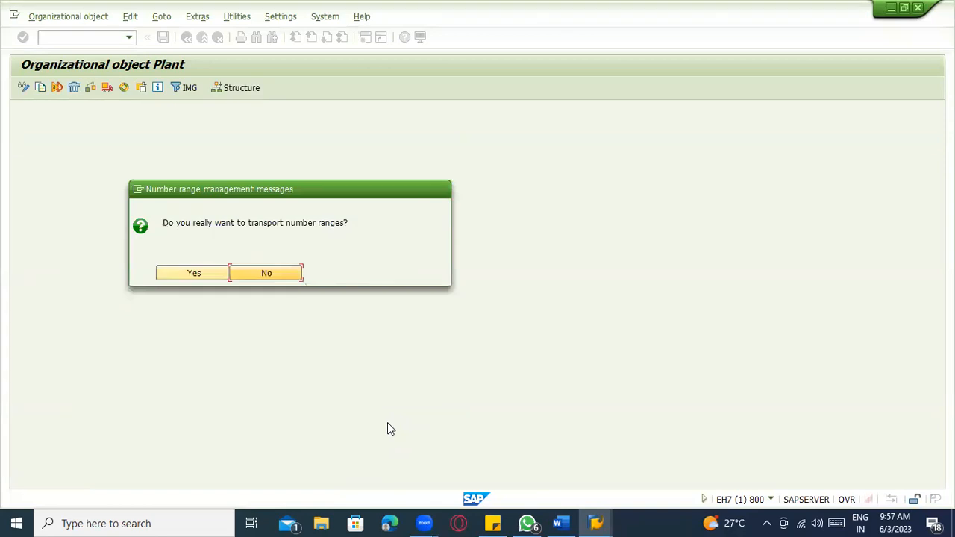
left_click(169, 278)
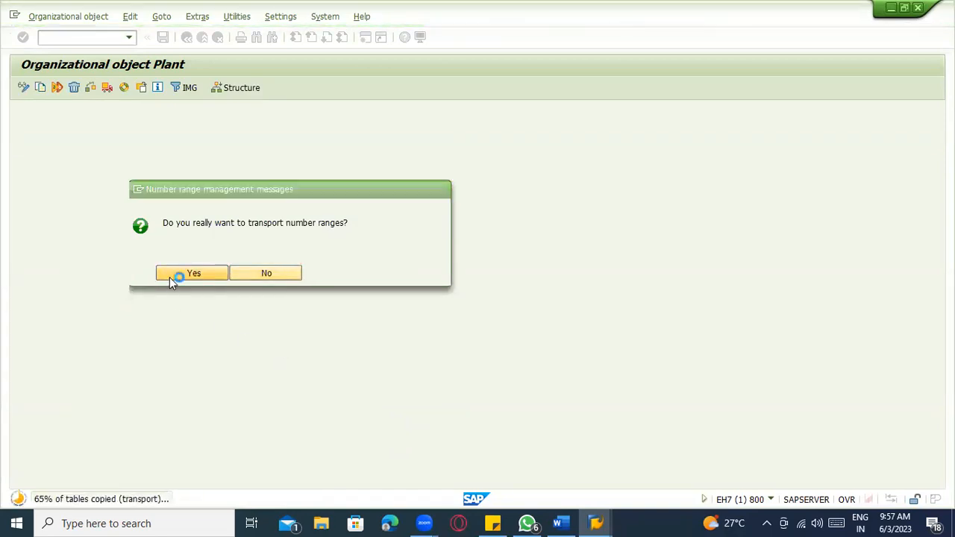
left_click(207, 222)
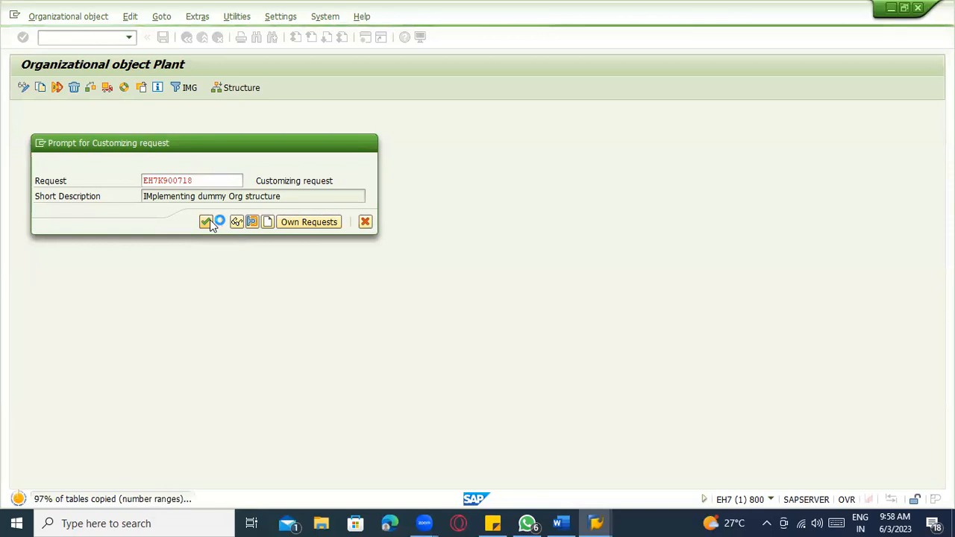
left_click(335, 391)
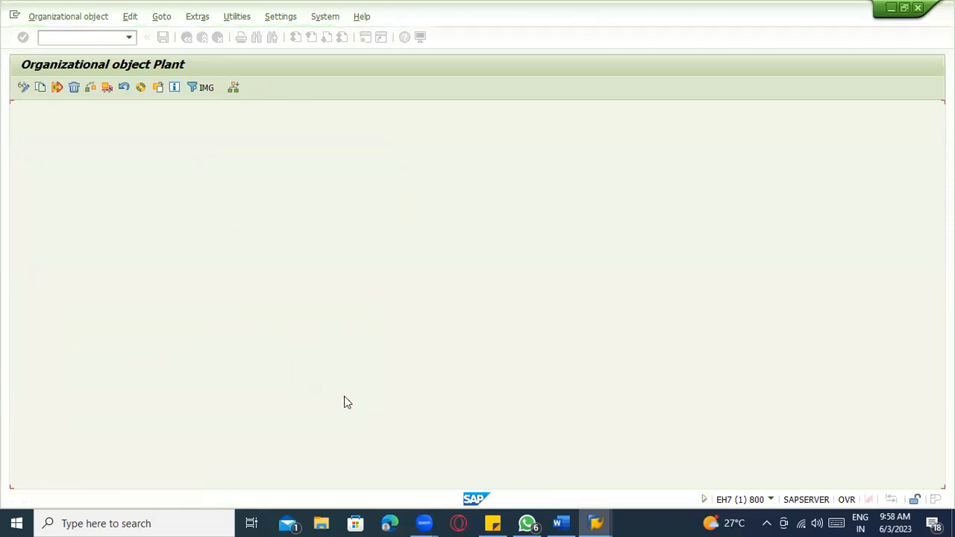
key("alt+Tab")
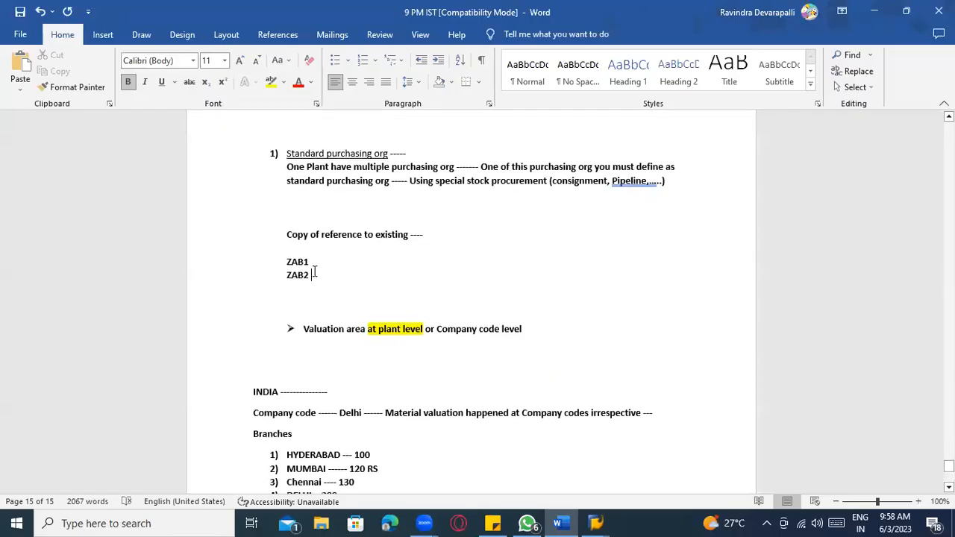
- Label ZAB1 as '- Company code 1' and ZAB2 as '- Company code 2' in the notes
key("Return")
key("Return")
key("Return")
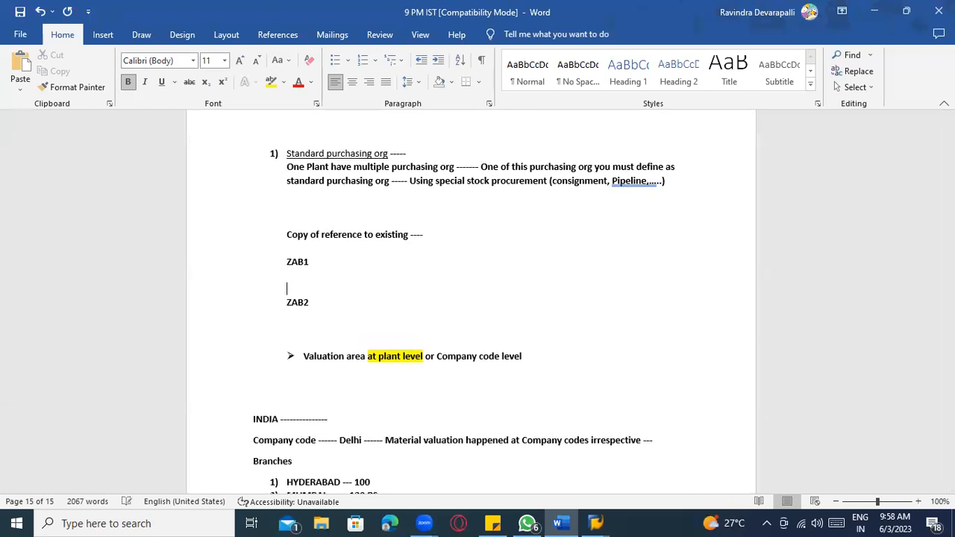
left_click(296, 288)
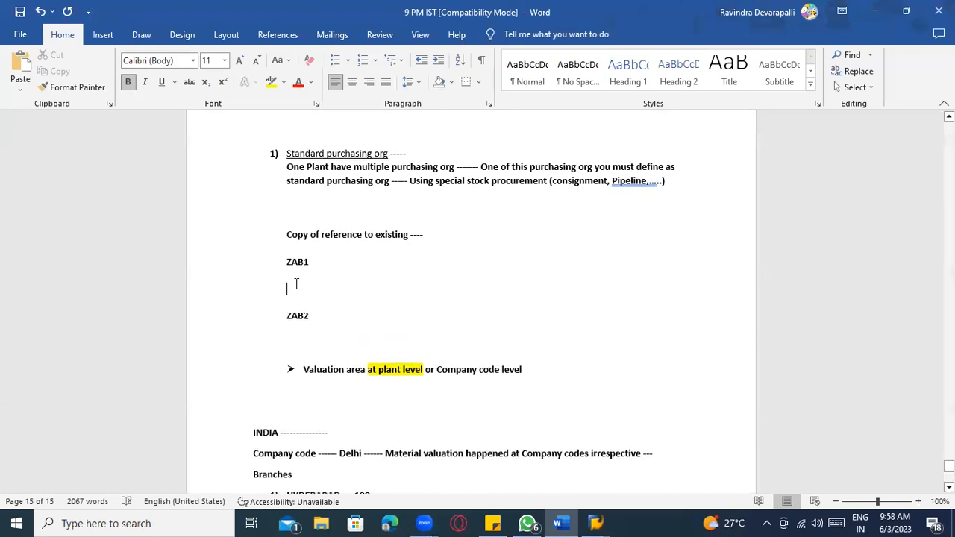
type("- Company code 1")
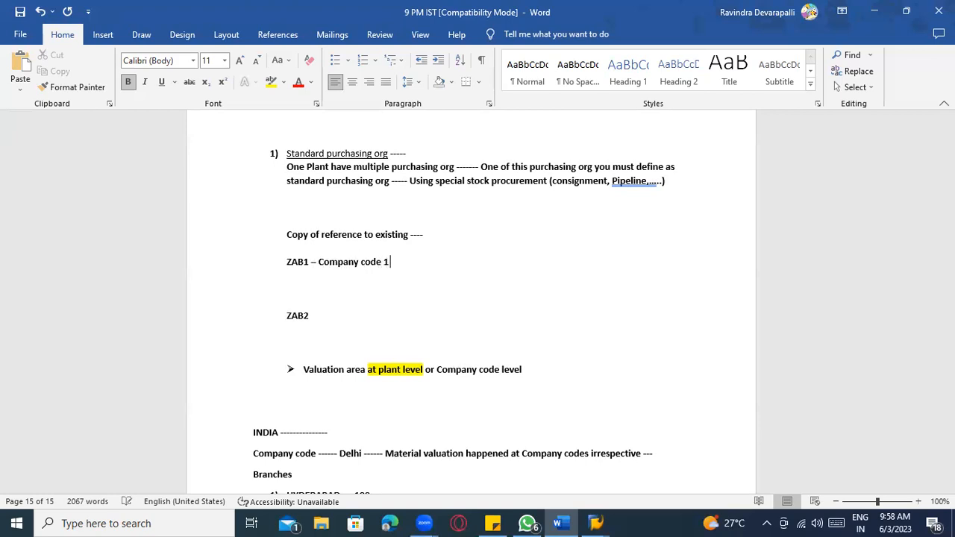
left_click(331, 315)
type("- Company code 2")
- Add new lines 'ABC1 --' and 'ZAB1 --' under the Company code 1 entry
left_click(395, 266)
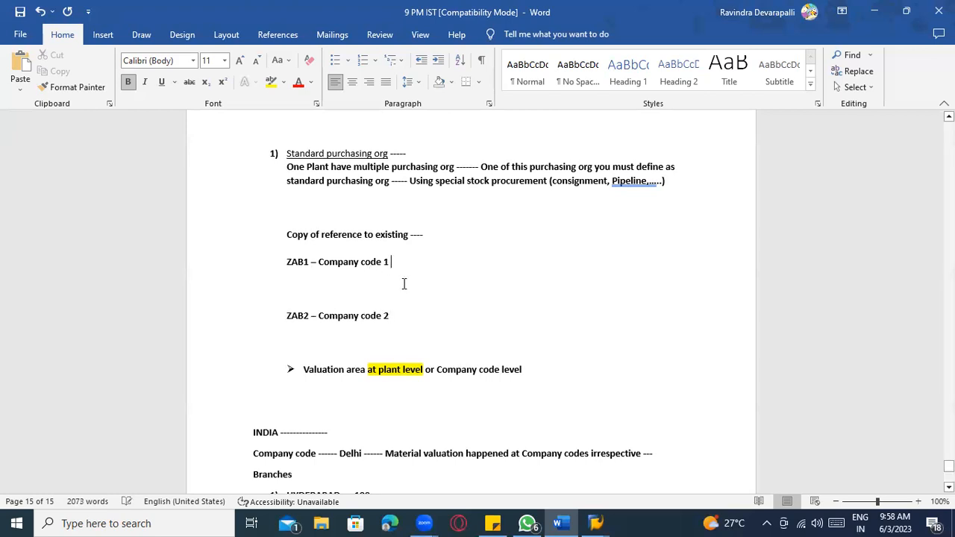
key("Return")
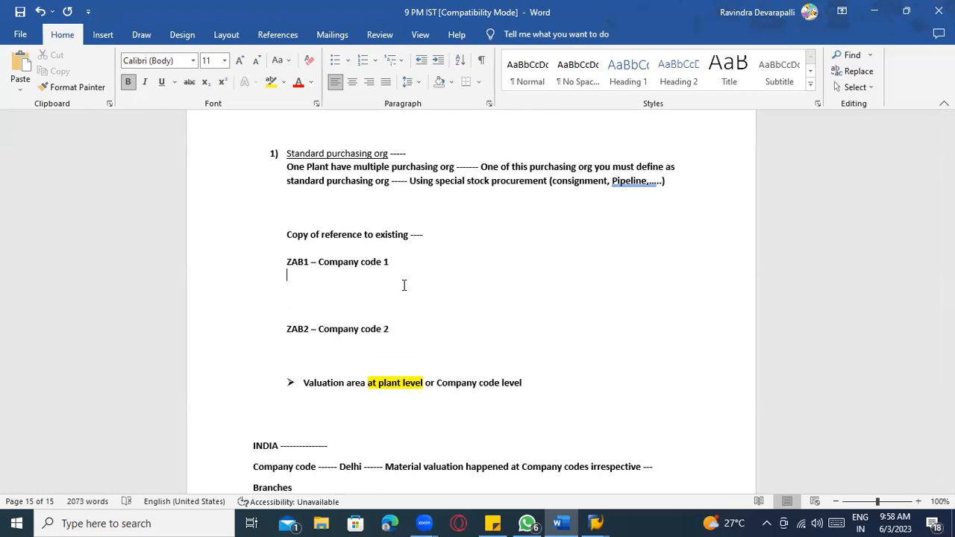
type("ABC1")
key("Return")
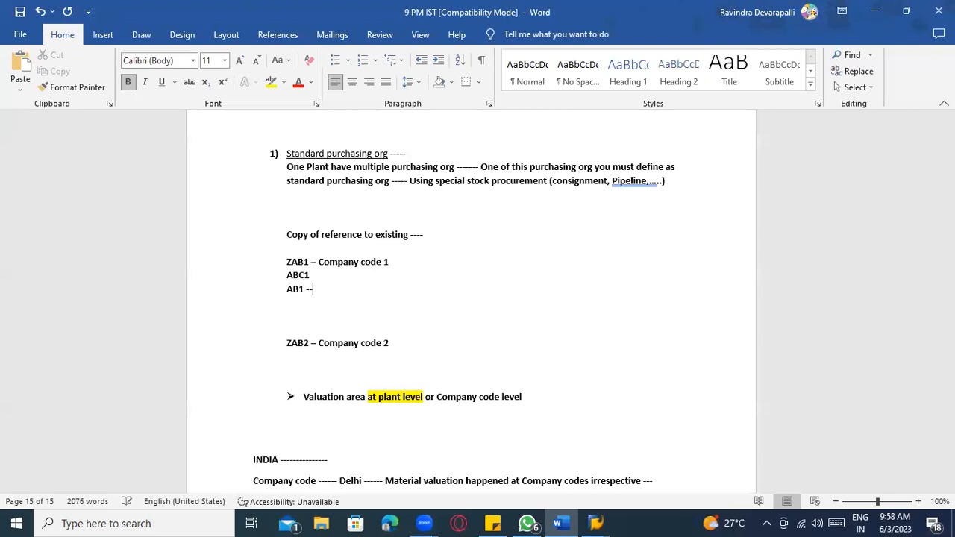
type("Z")
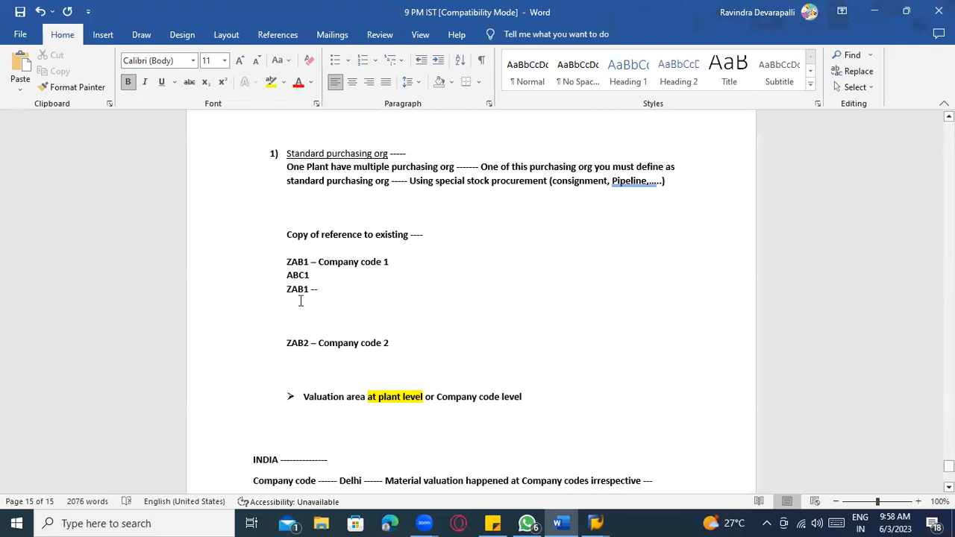
left_click(331, 280)
type("---")
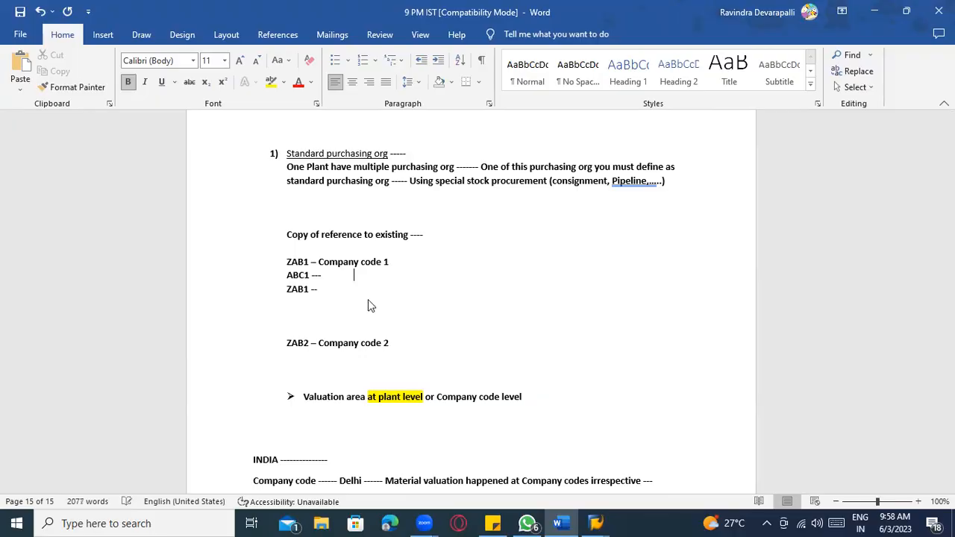
key("alt+Tab")
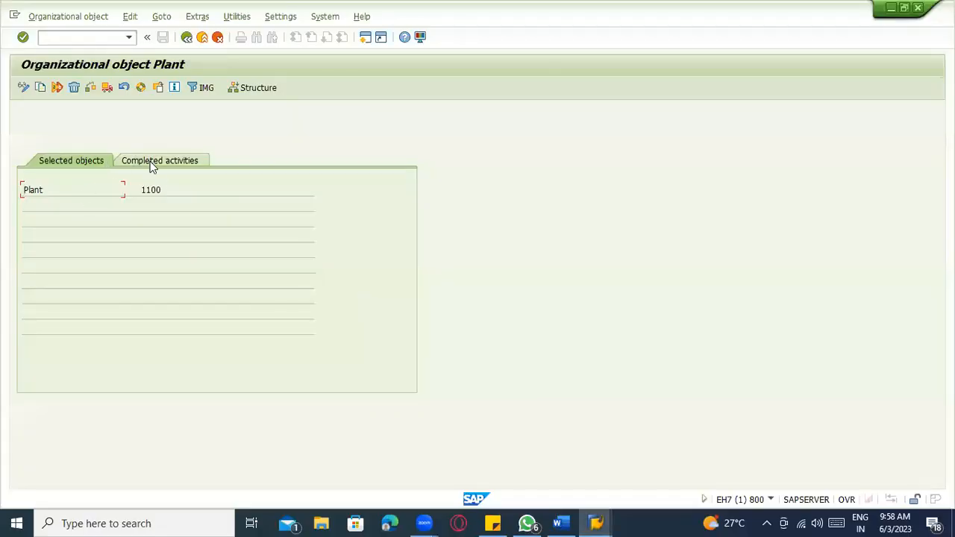
- After reviewing the ZAB1 notes, open Define, copy, delete, check plant to list all 323 plants
left_click(175, 164)
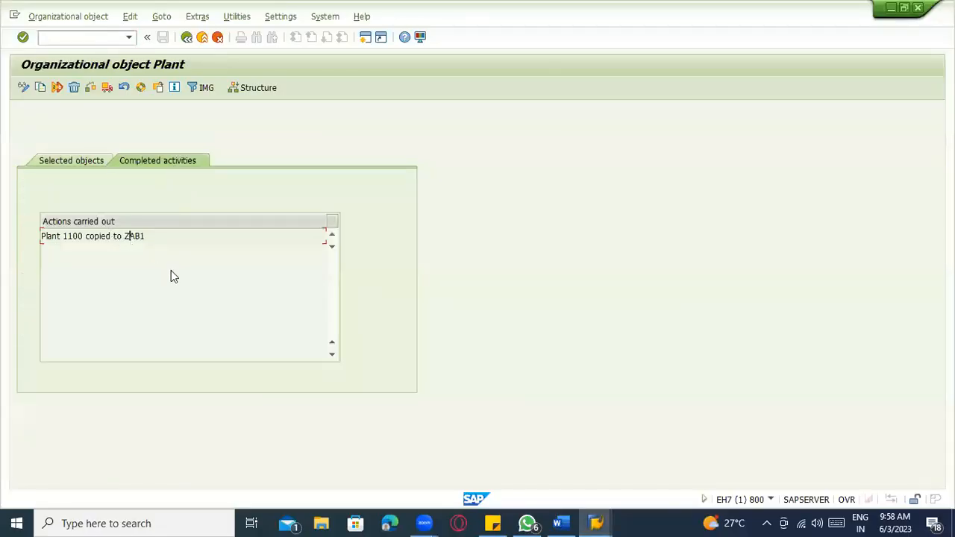
key("alt+Tab")
left_click(326, 287)
left_click(331, 262)
scroll(364, 283, "down", 1)
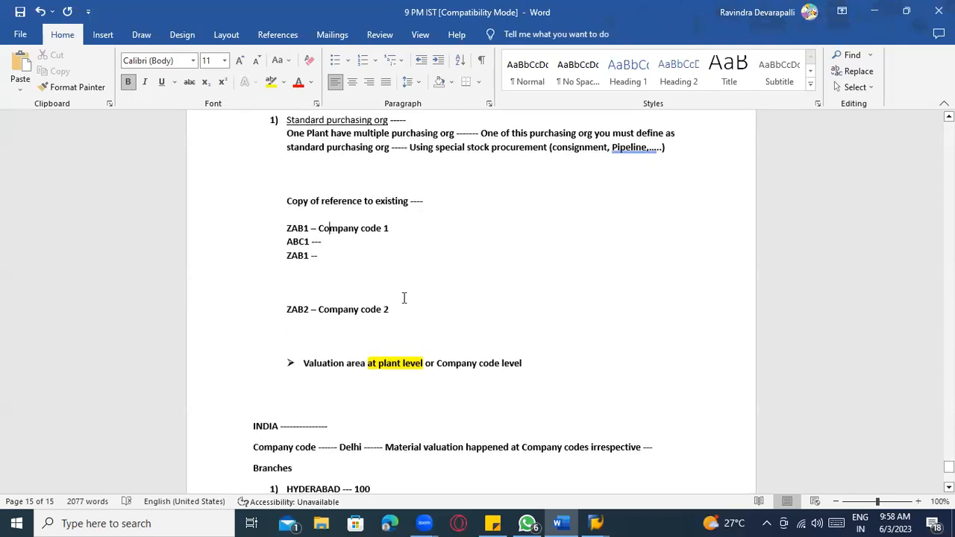
left_click(326, 255)
key("alt+Tab")
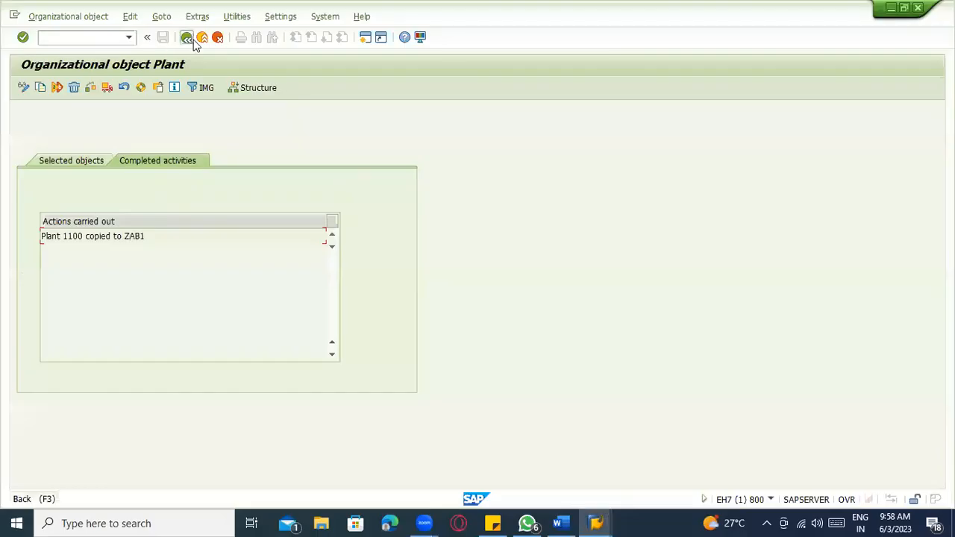
left_click(188, 39)
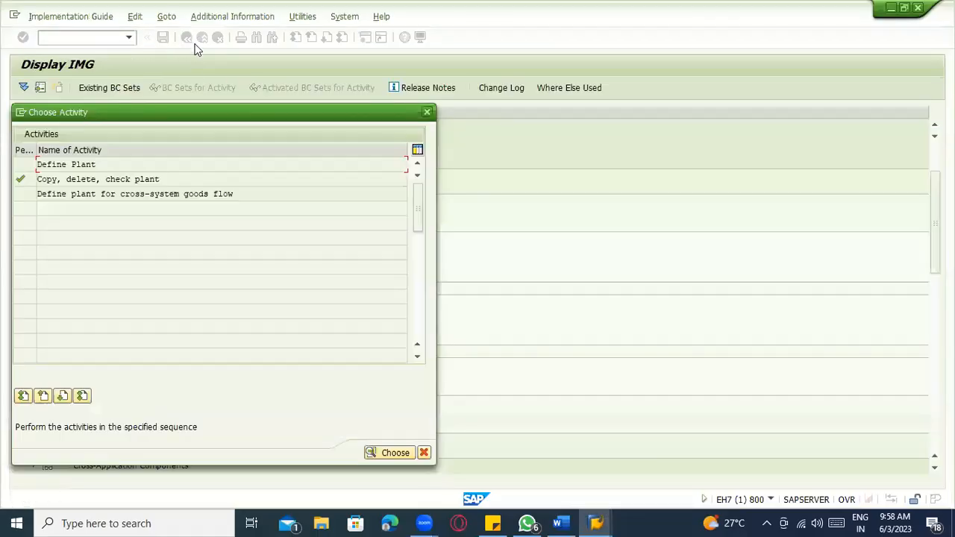
double_click(99, 165)
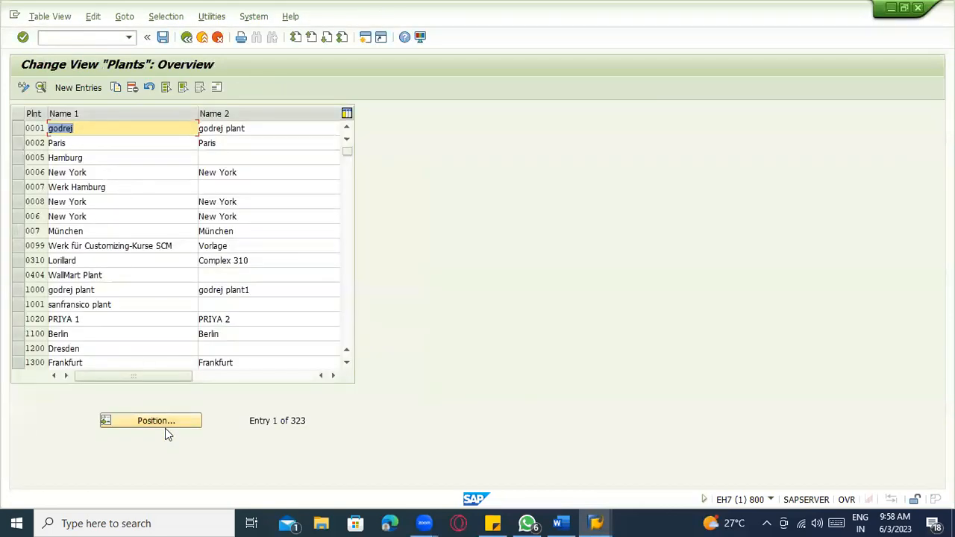
- Position the plant table on ABC1 and open its detail view
left_click(165, 423)
type("ACB1")
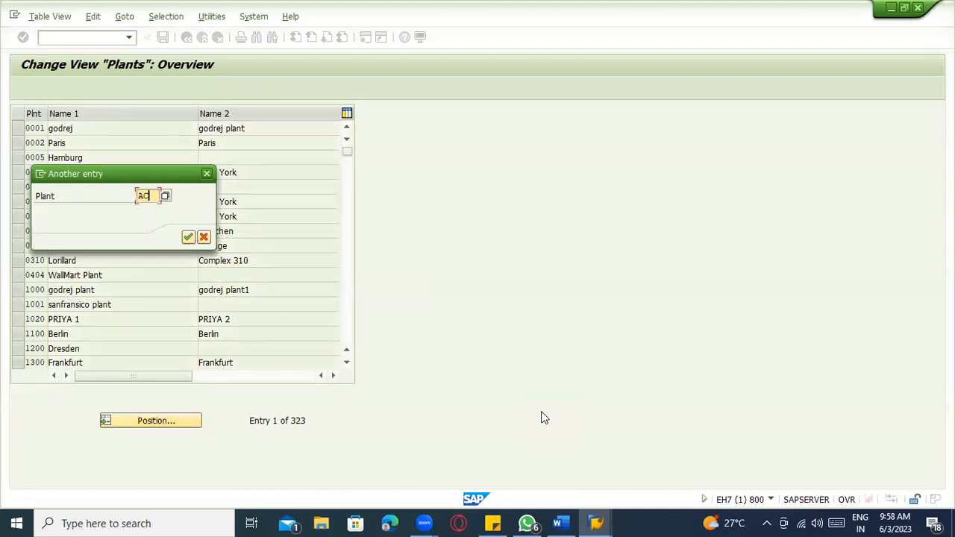
key("Return")
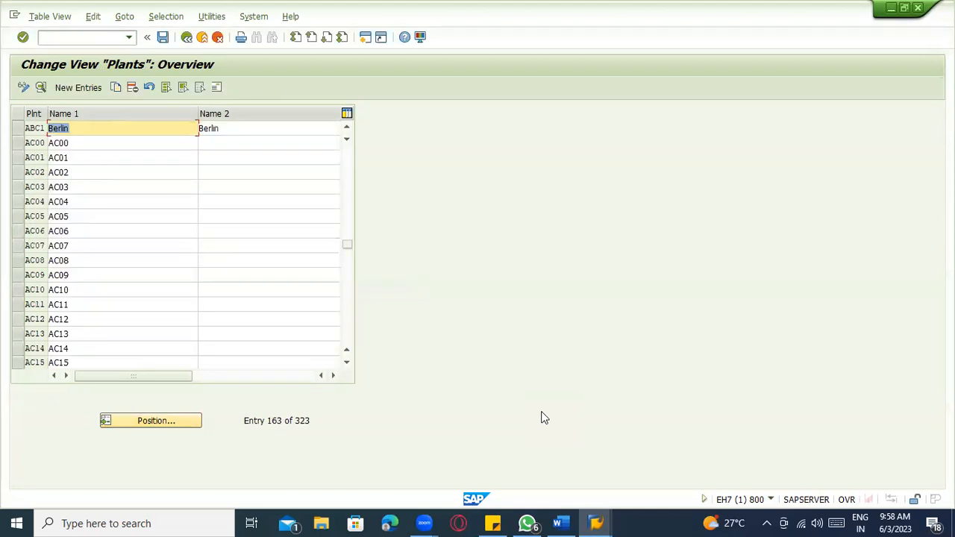
left_click(17, 129)
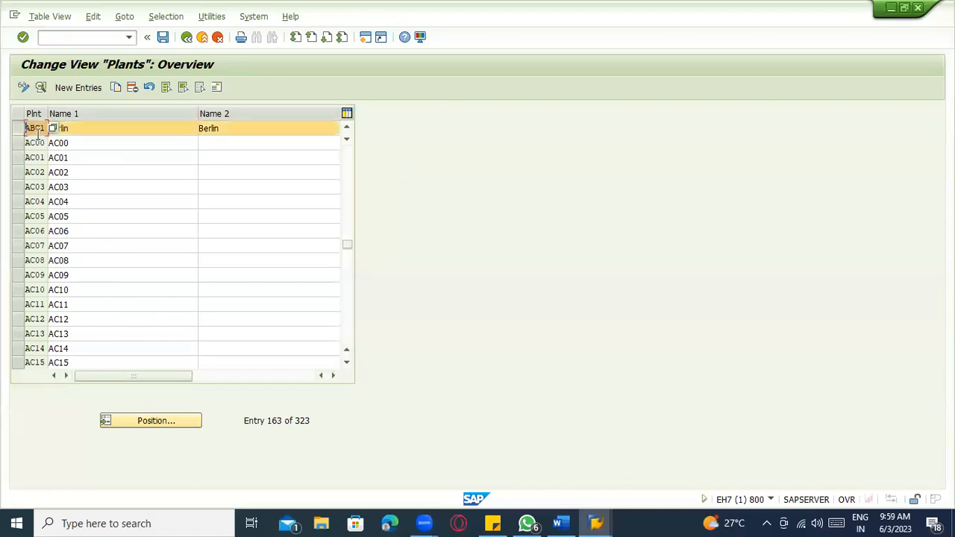
left_click(41, 88)
- Clear Name 1 and Name 2, entering 'MFG PLant - DELLAS' as Name 1
left_click(128, 130)
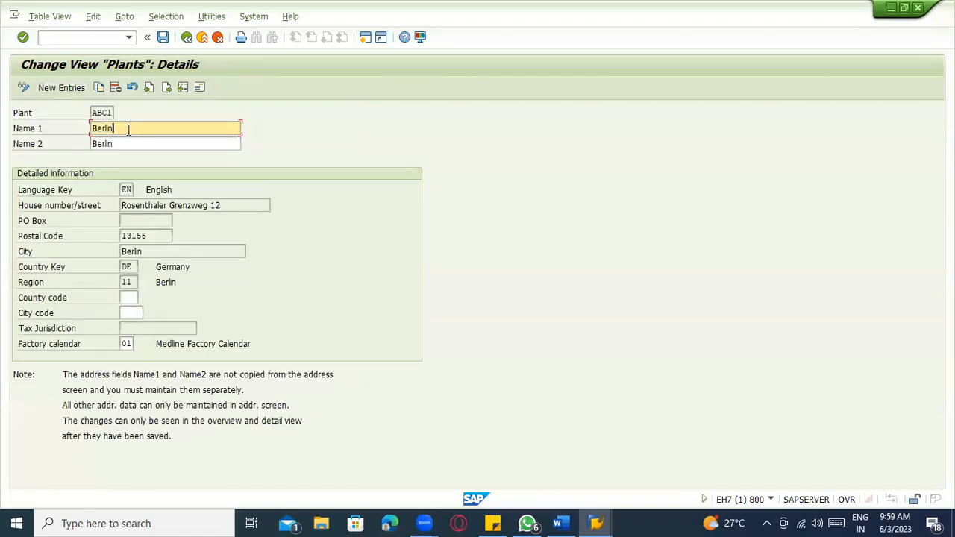
key("BackSpace")
key("BackSpace")
key("Tab")
key("BackSpace")
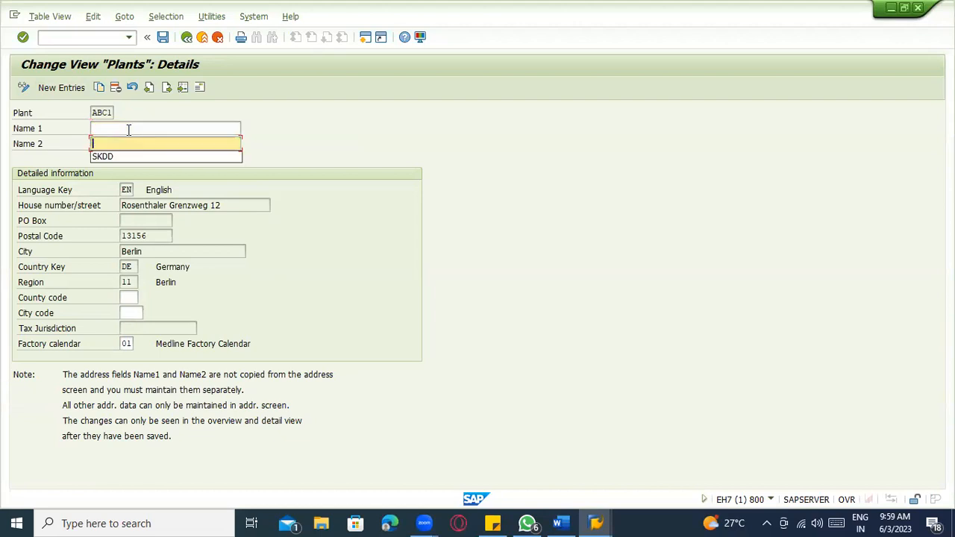
left_click(128, 130)
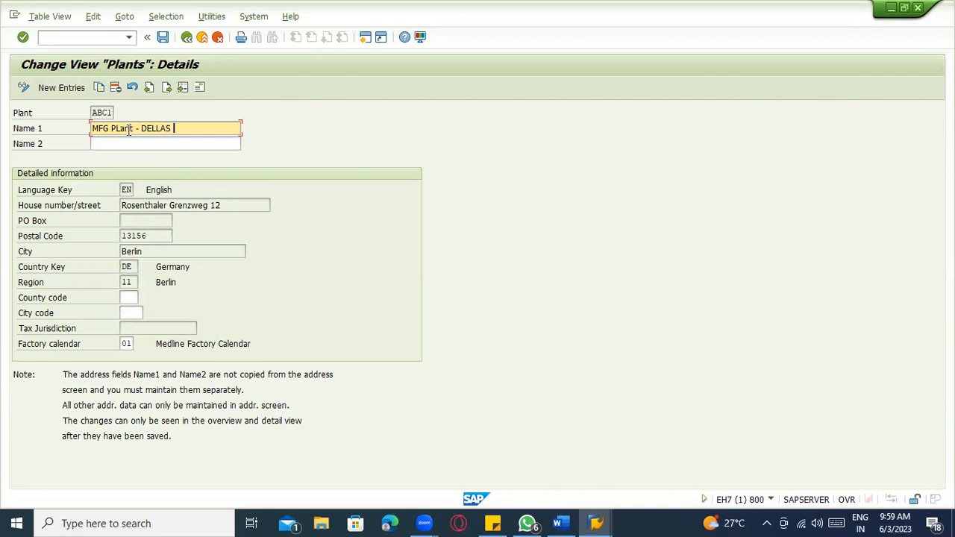
triple_click(129, 129)
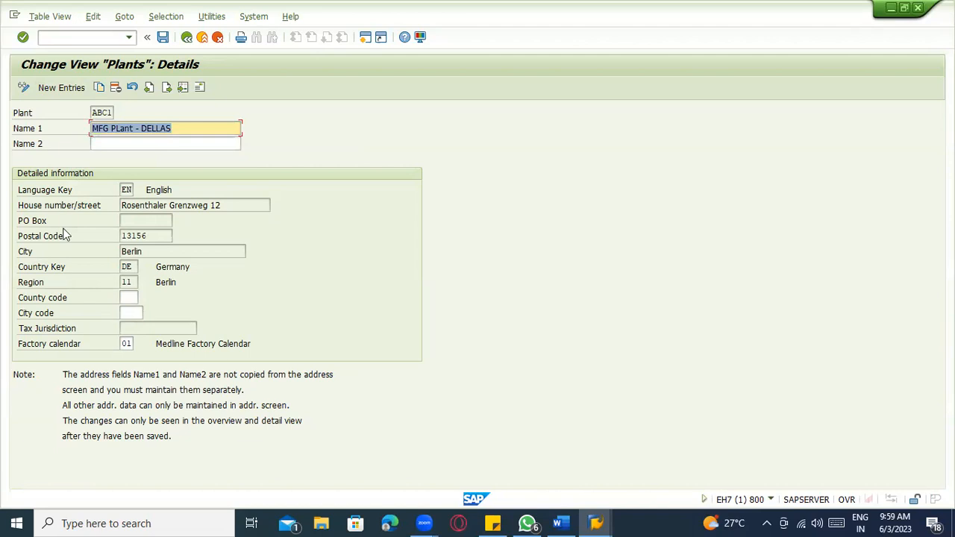
- Clear the street, postal code 13156 and city Berlin from plant ABC1's address
left_click(199, 88)
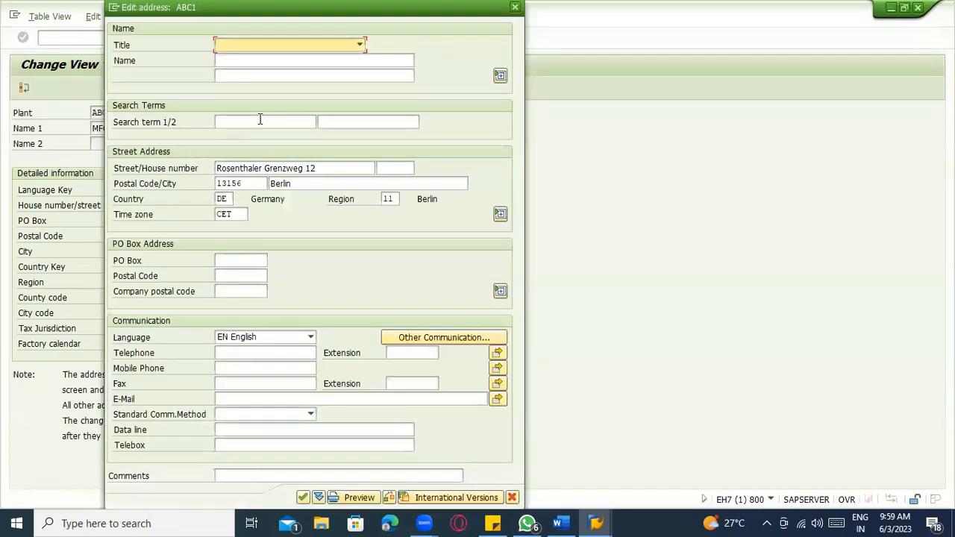
left_click(306, 168)
left_click_drag(317, 168, 188, 163)
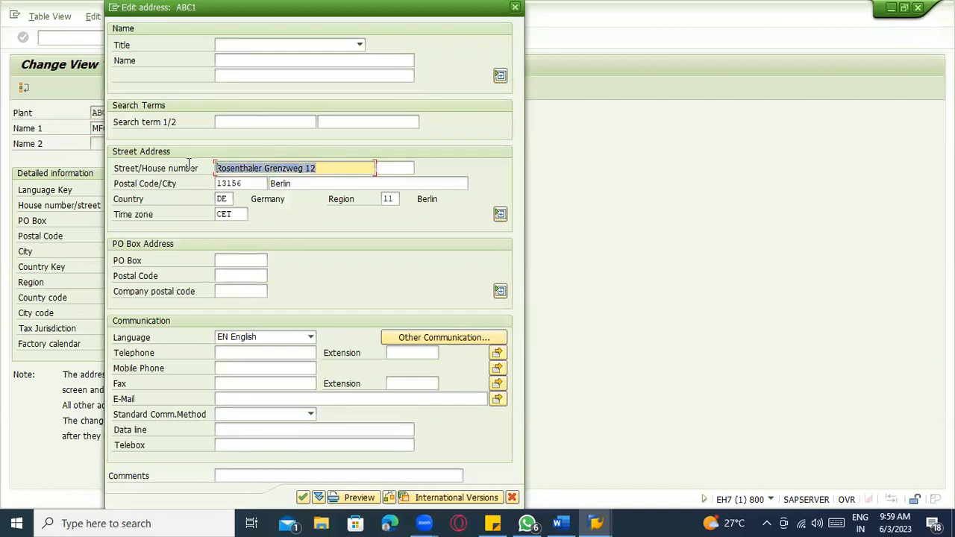
key("BackSpace")
left_click_drag(246, 184, 196, 181)
key("Tab")
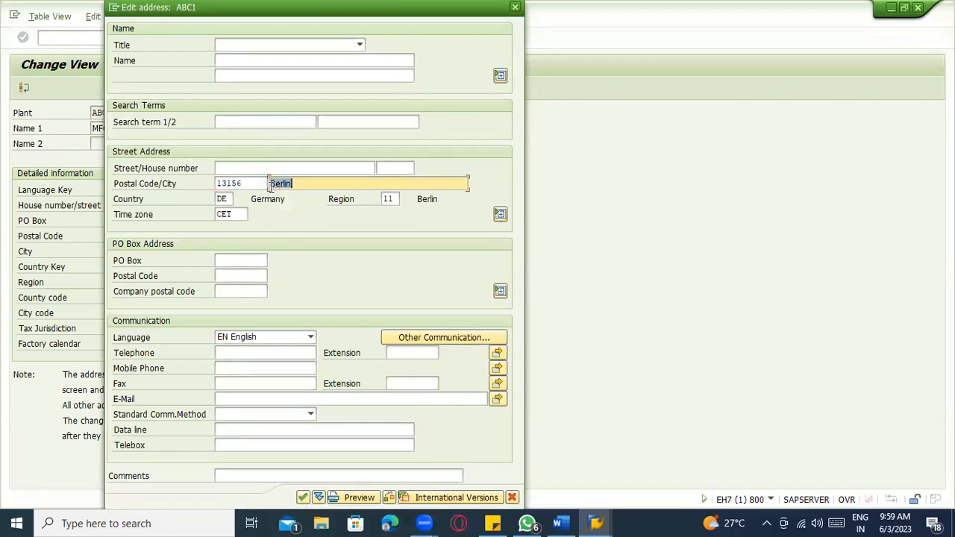
key("BackSpace")
key("shift+Tab")
key("BackSpace")
key("Tab")
key("Tab")
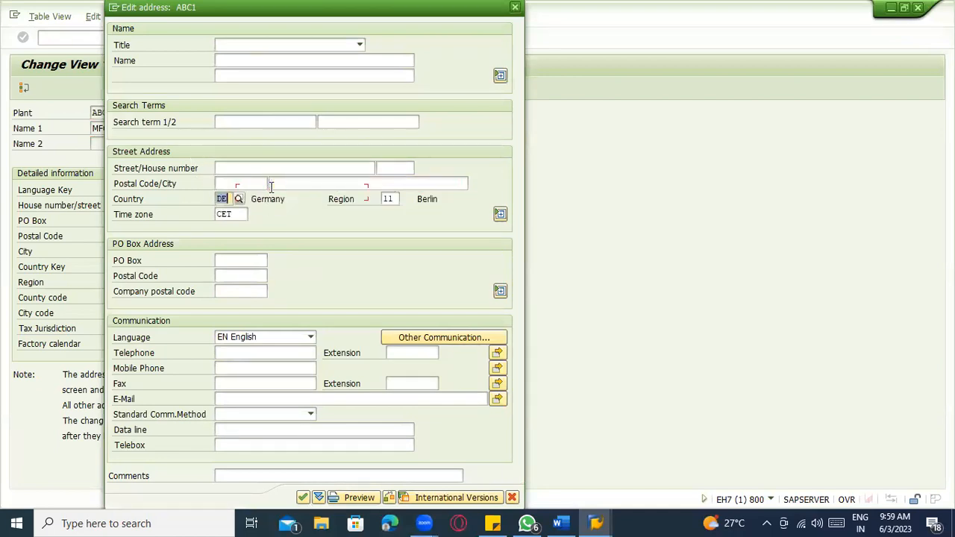
type("EN")
key("Tab")
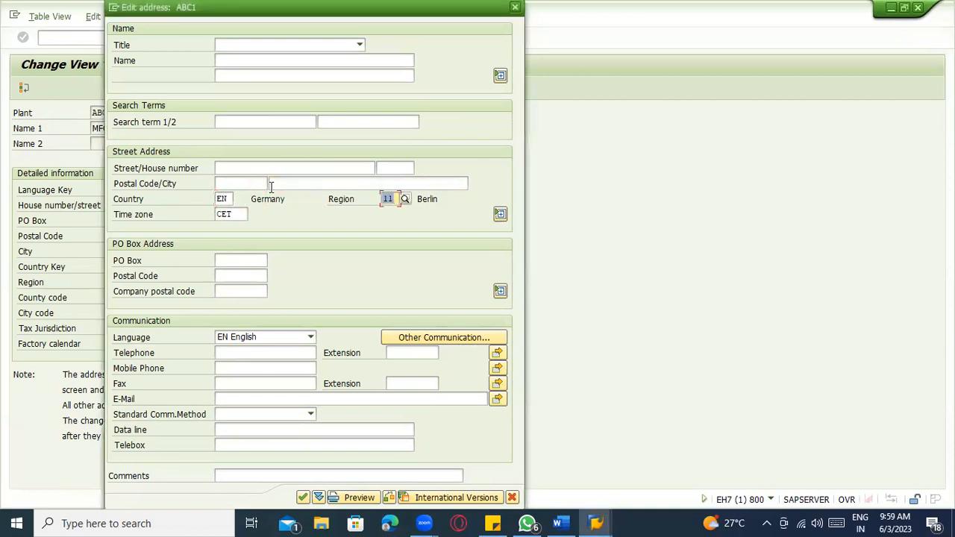
- Look up the region values and set the address country to United States (US)
left_click(406, 199)
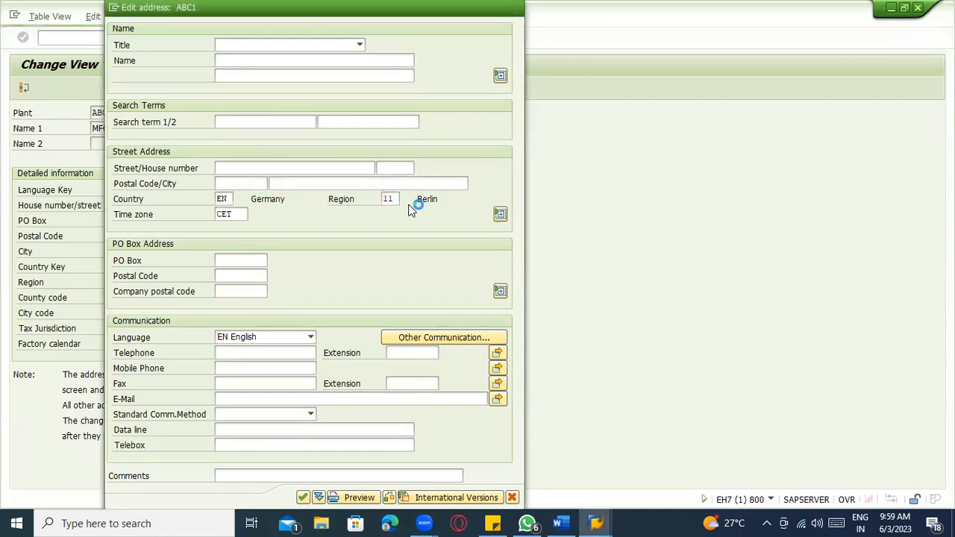
key("Return")
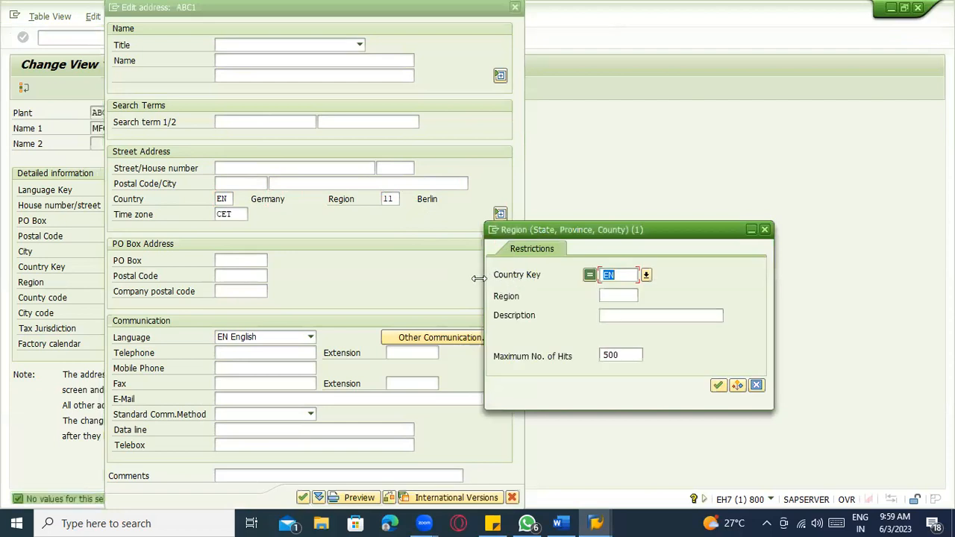
left_click(230, 200)
key("BackSpace")
key("BackSpace")
type("US")
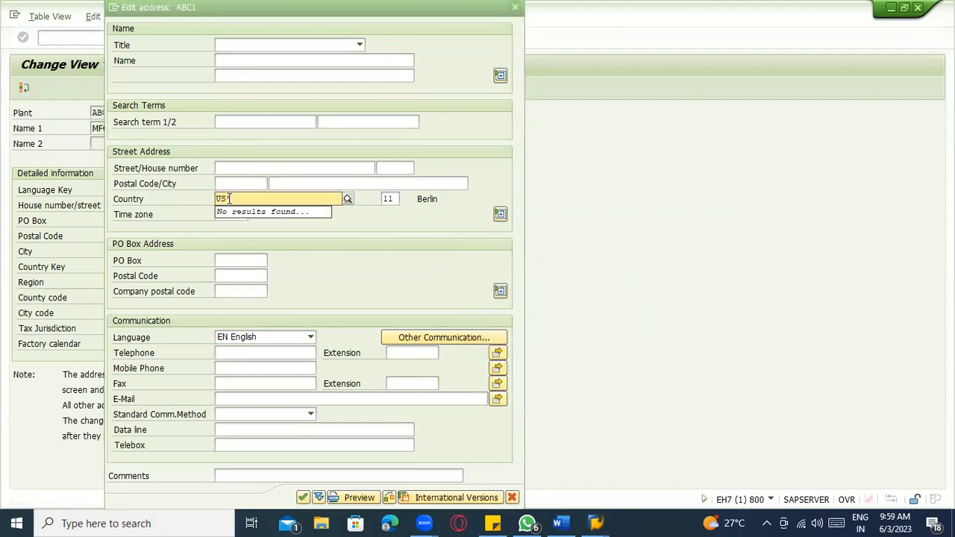
left_click(222, 224)
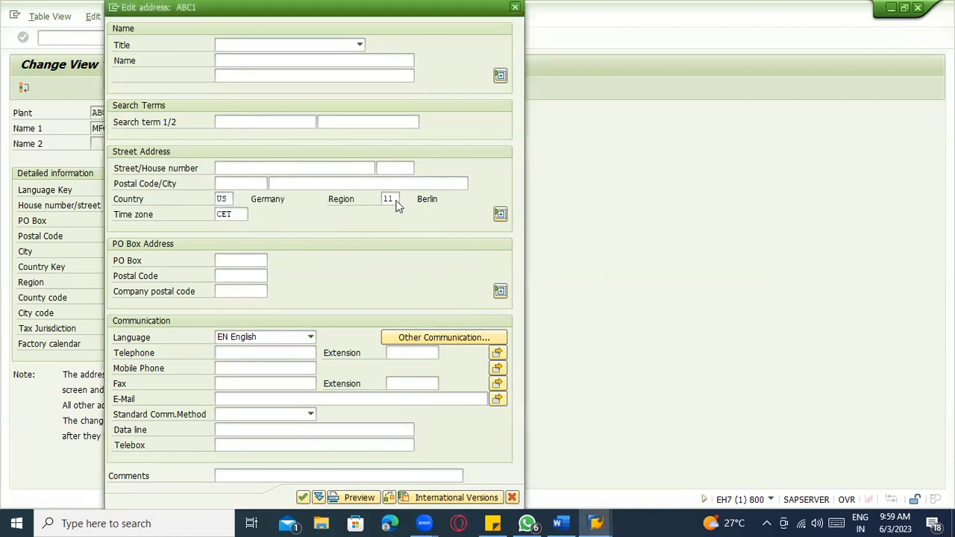
- Choose California from the US regions list and apply the new country and region
left_click(392, 197)
left_click(405, 200)
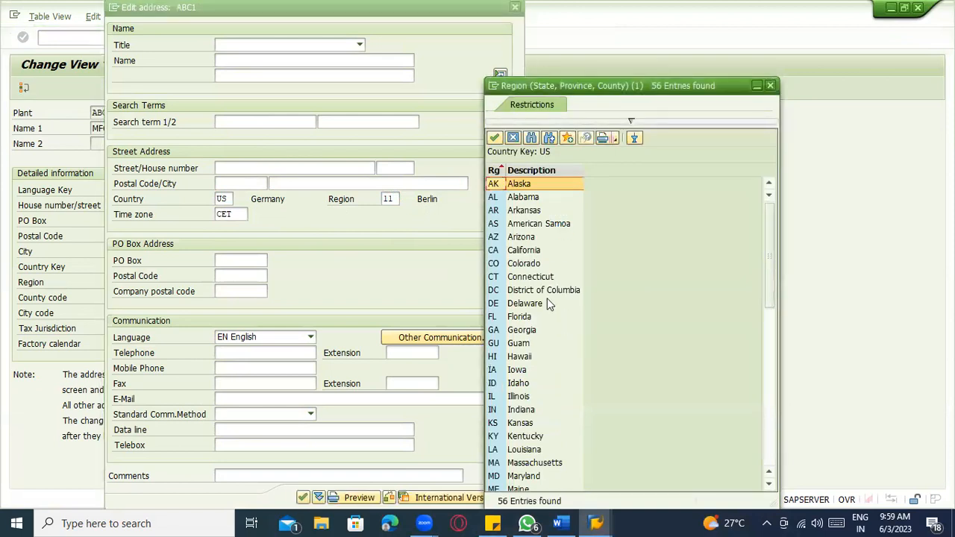
scroll(552, 306, "down", 1)
scroll(552, 254, "down", 1)
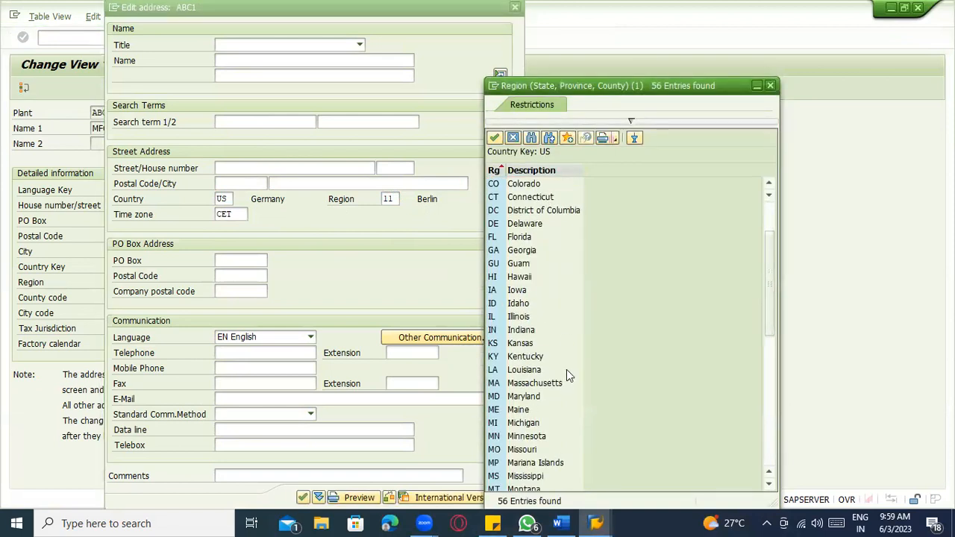
scroll(567, 367, "down", 6)
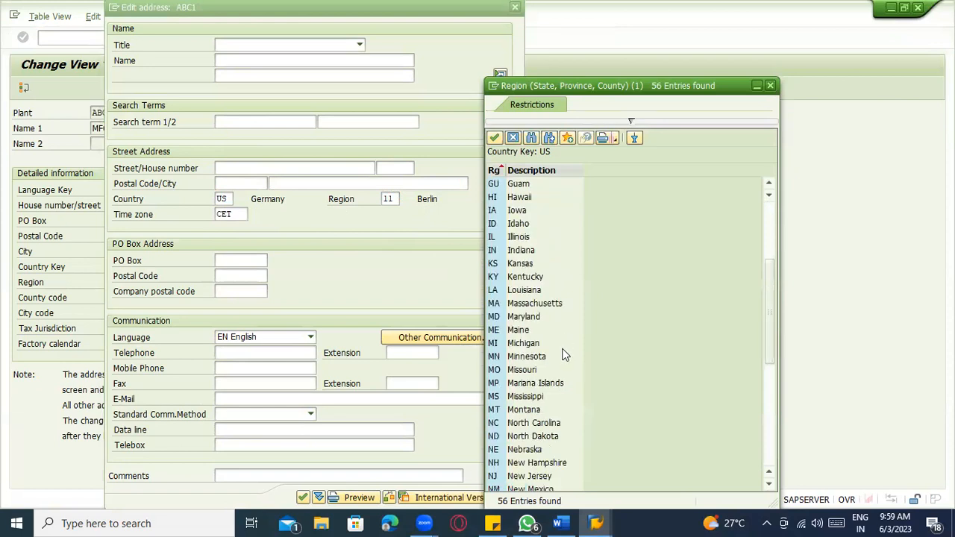
scroll(556, 403, "down", 3)
scroll(559, 447, "up", 11)
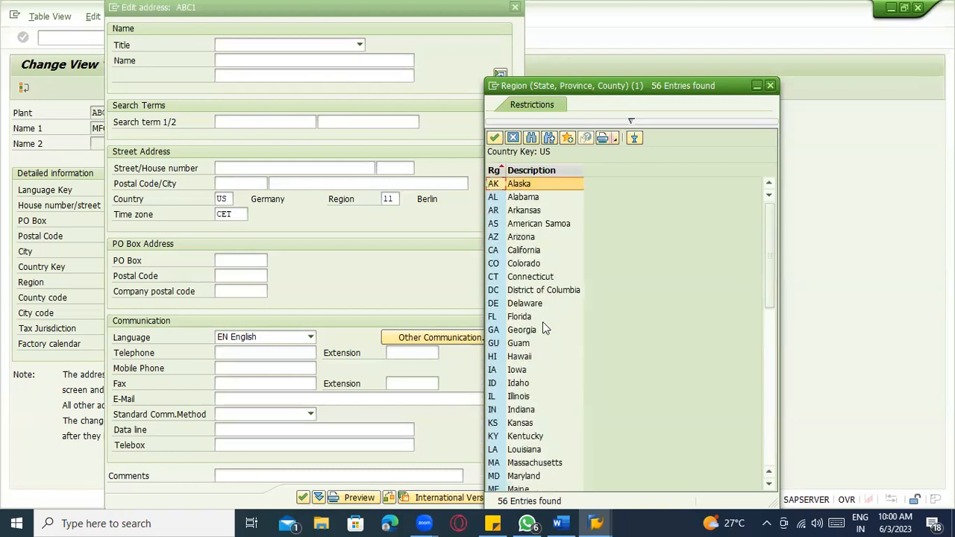
double_click(539, 251)
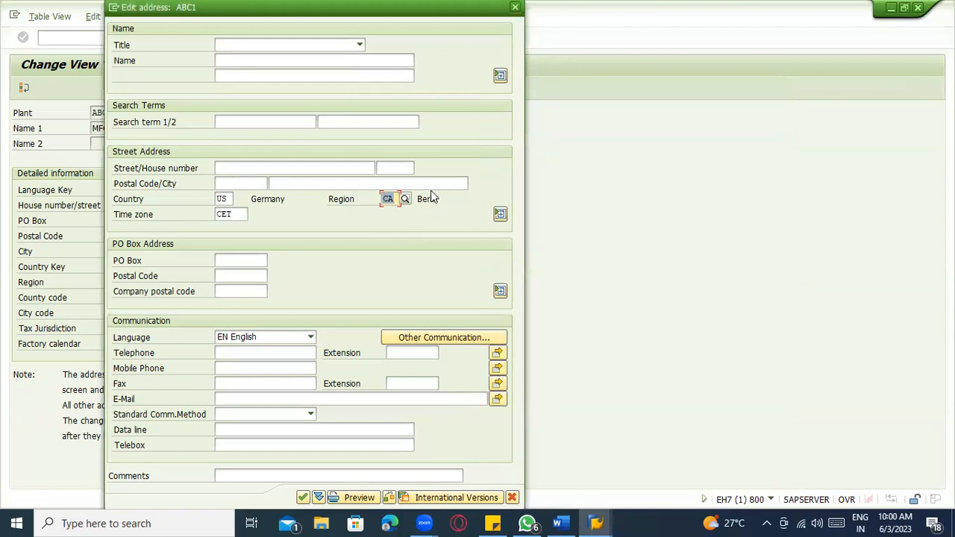
key("Return")
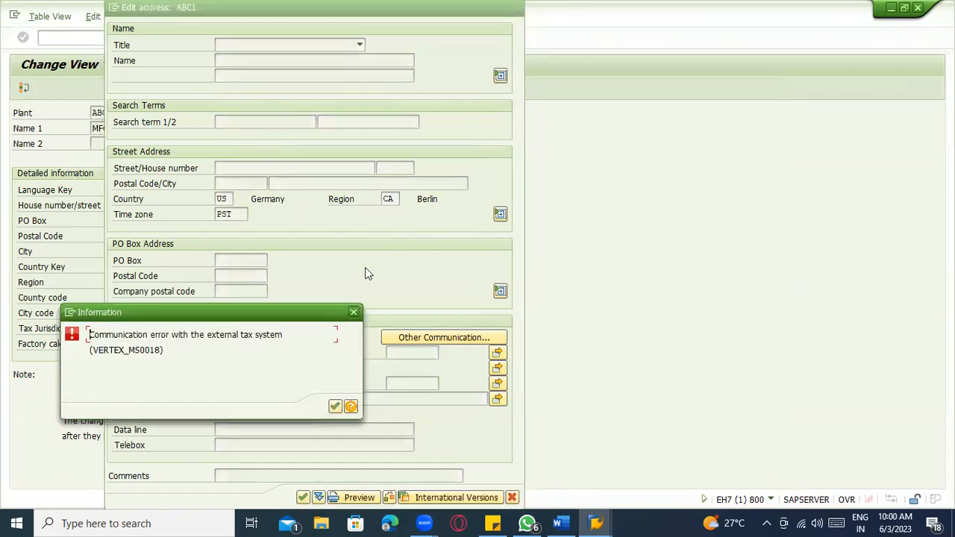
- Dismiss the tax system error, browse the title list, and erase the PST time zone
key("Return")
left_click(492, 109)
left_click(500, 75)
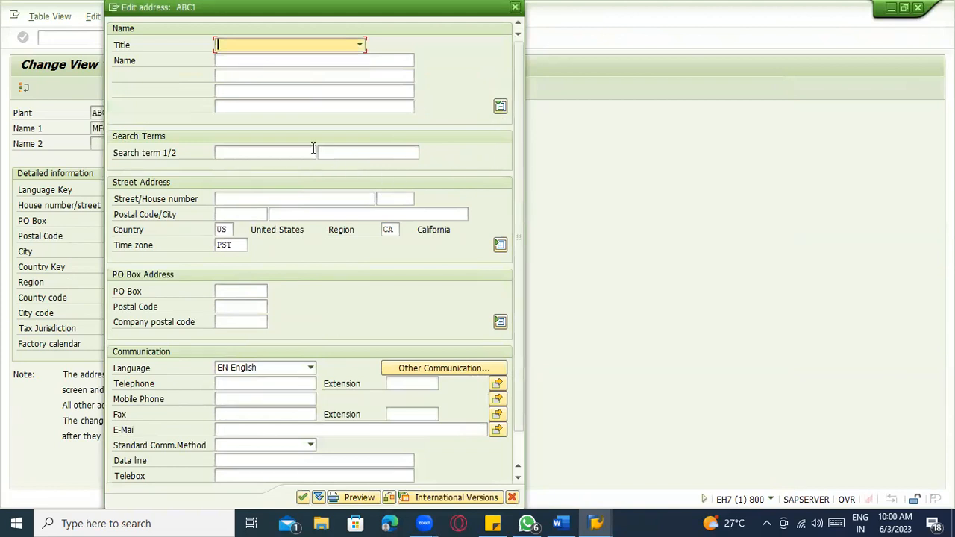
key("F4")
left_click(533, 440)
left_click(520, 446)
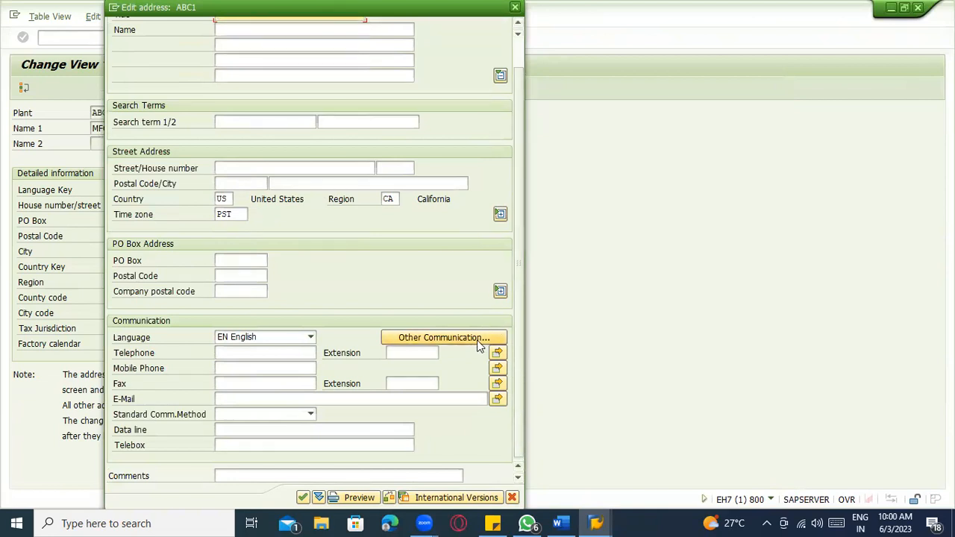
left_click(444, 338)
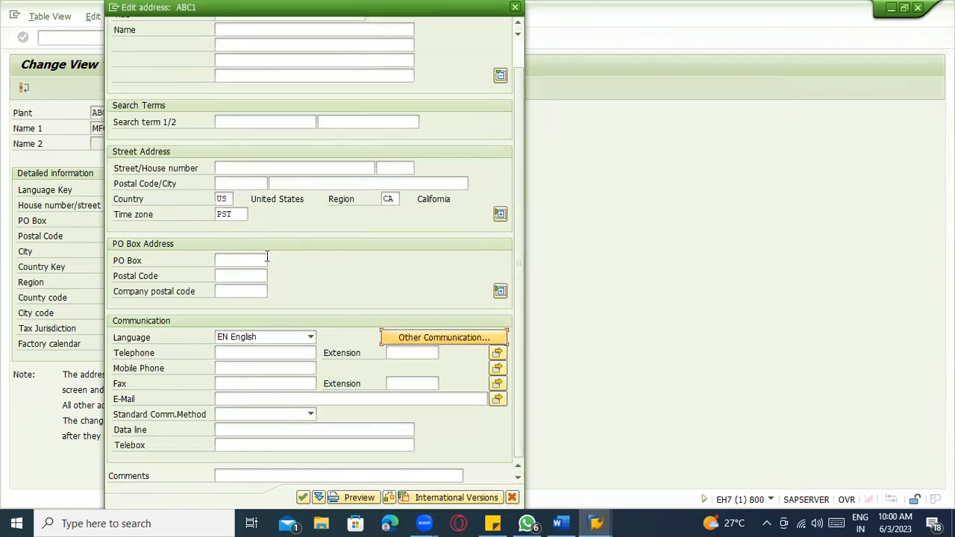
left_click(245, 214)
key("BackSpace")
key("BackSpace")
key("Return")
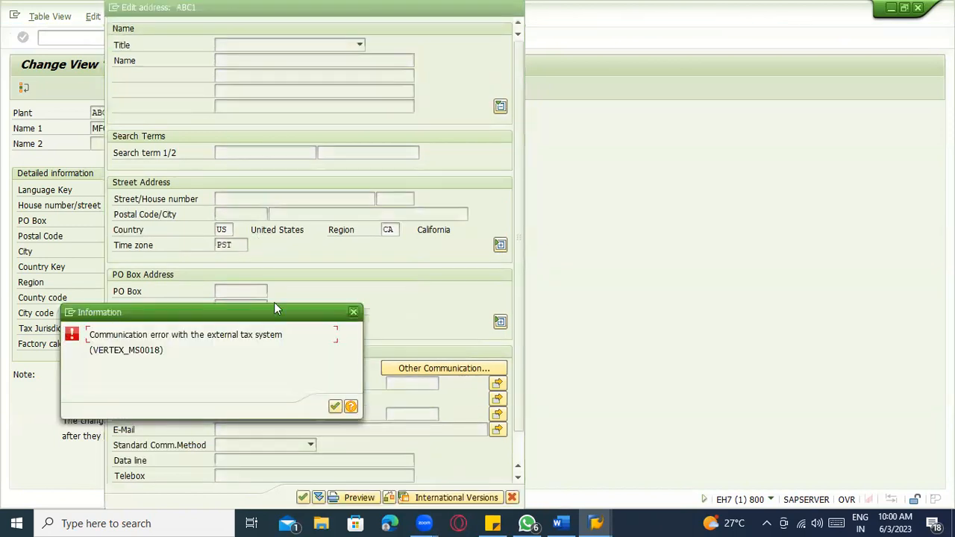
- Read the tax system error explanation, dismiss it, and check the titles and name lines
left_click(351, 408)
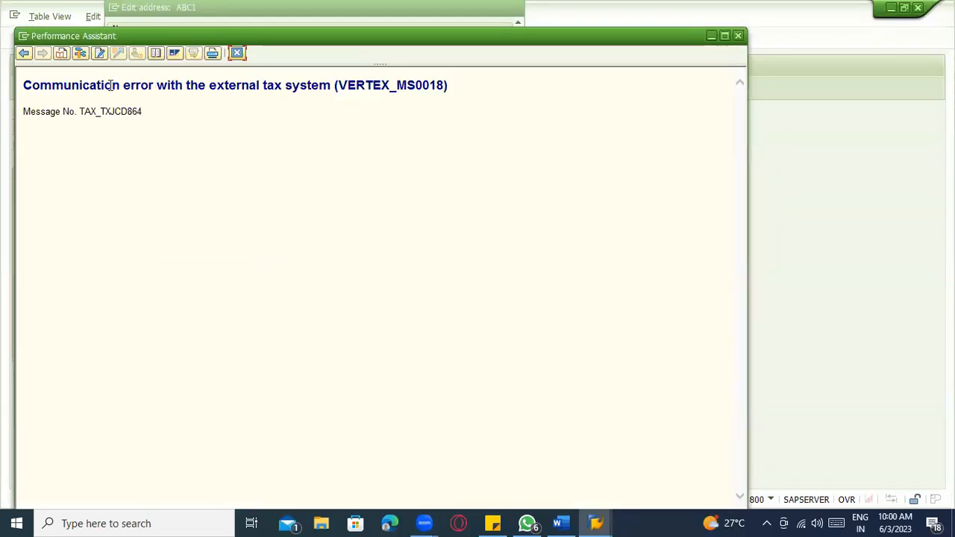
left_click(238, 52)
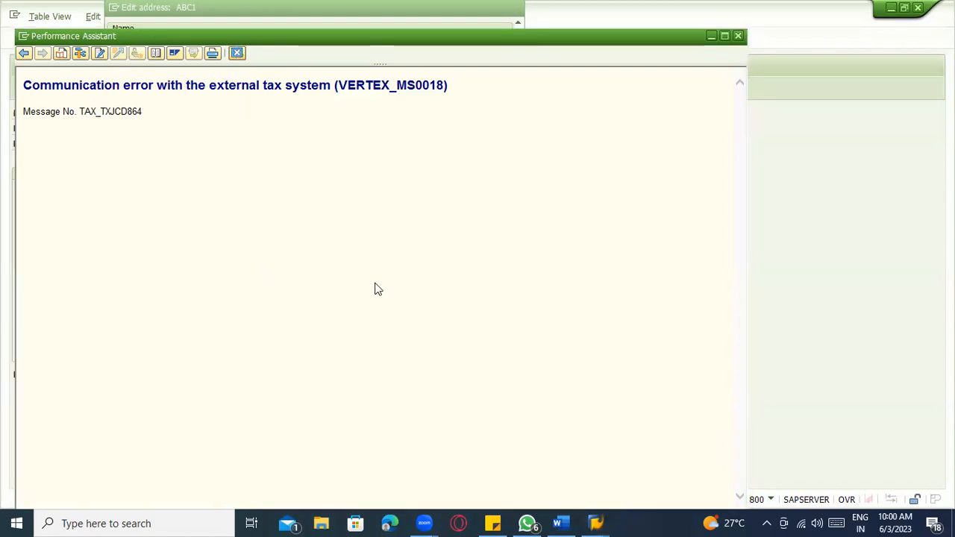
left_click(336, 406)
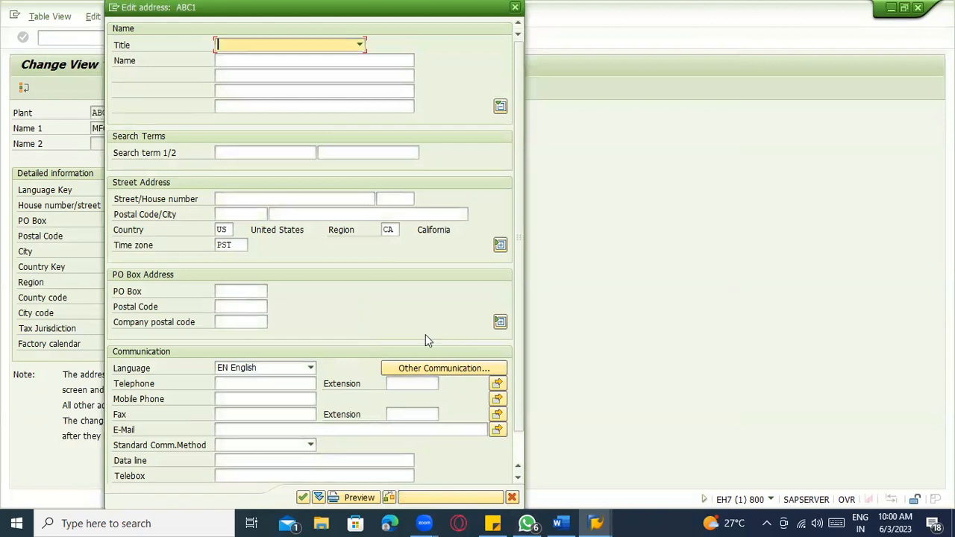
key("F4")
left_click(461, 264)
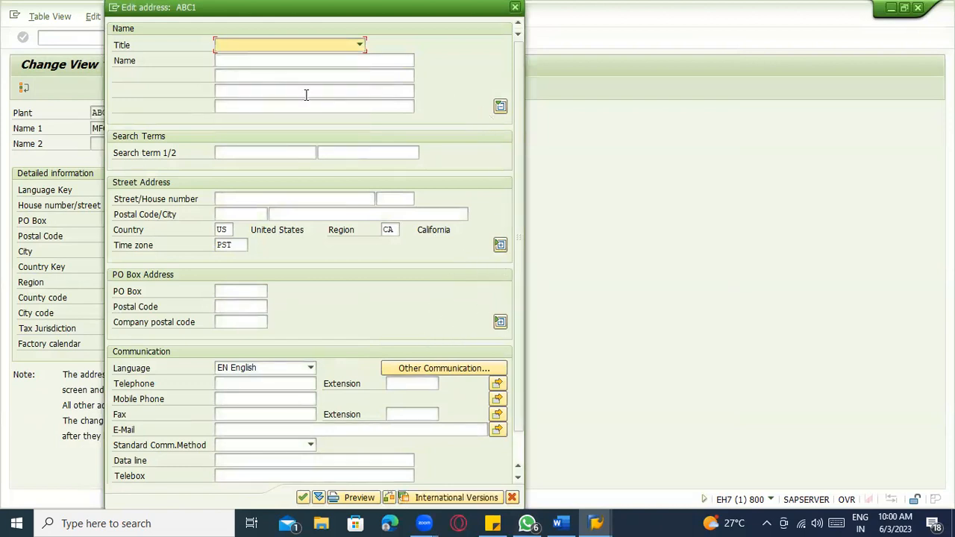
left_click(271, 75)
left_click(269, 62)
left_click(269, 75)
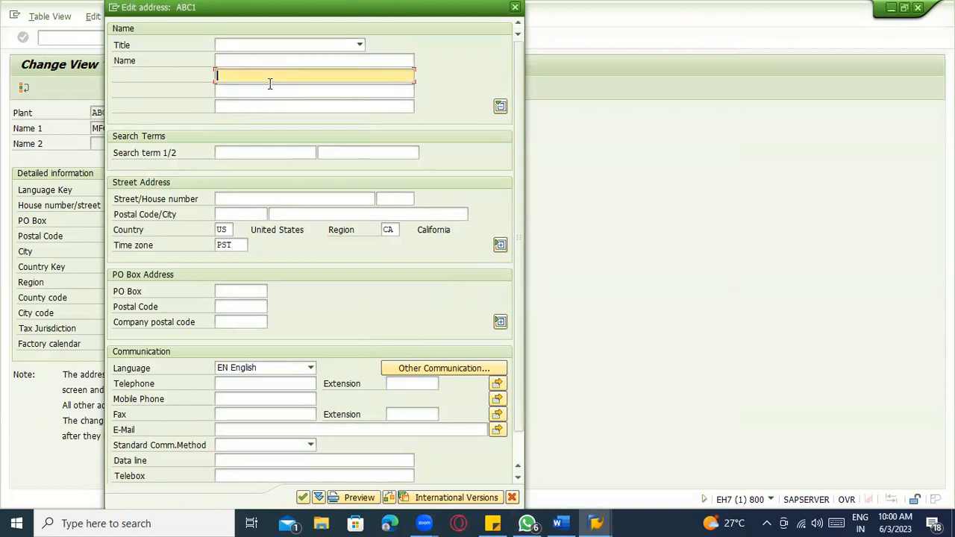
left_click(270, 88)
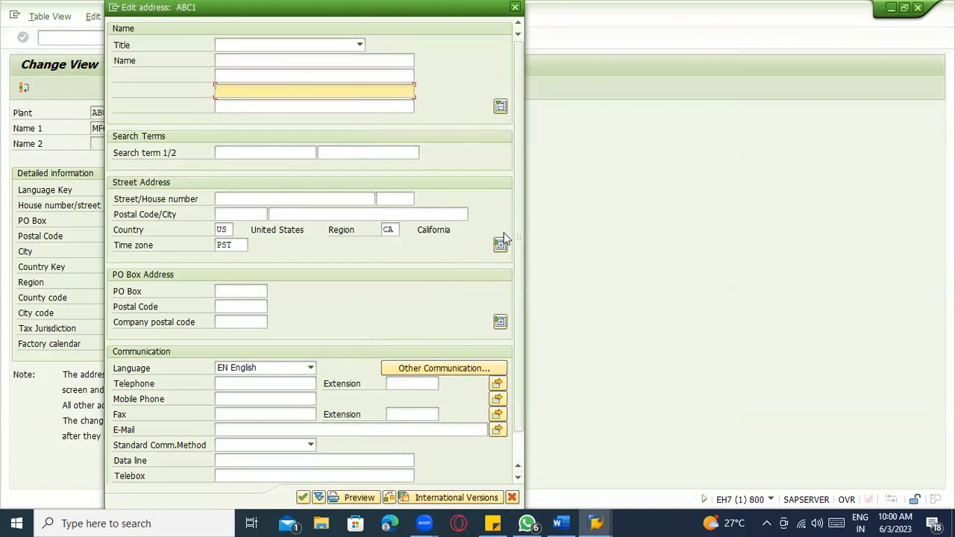
- Expand Street Address, step through its fields, then cancel and discard the address changes
left_click(501, 244)
left_click(223, 245)
left_click(223, 228)
left_click(225, 260)
left_click(232, 276)
left_click(239, 306)
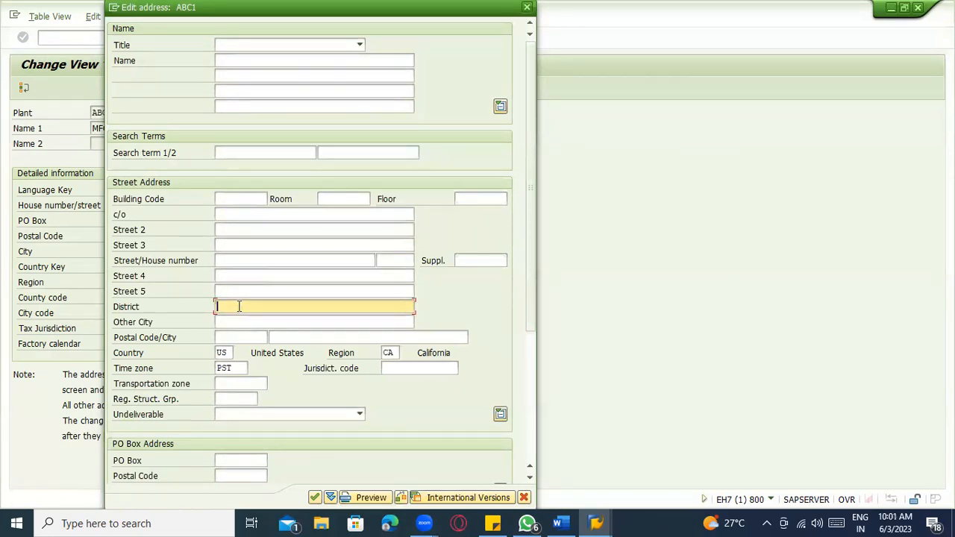
left_click(241, 320)
left_click(321, 337)
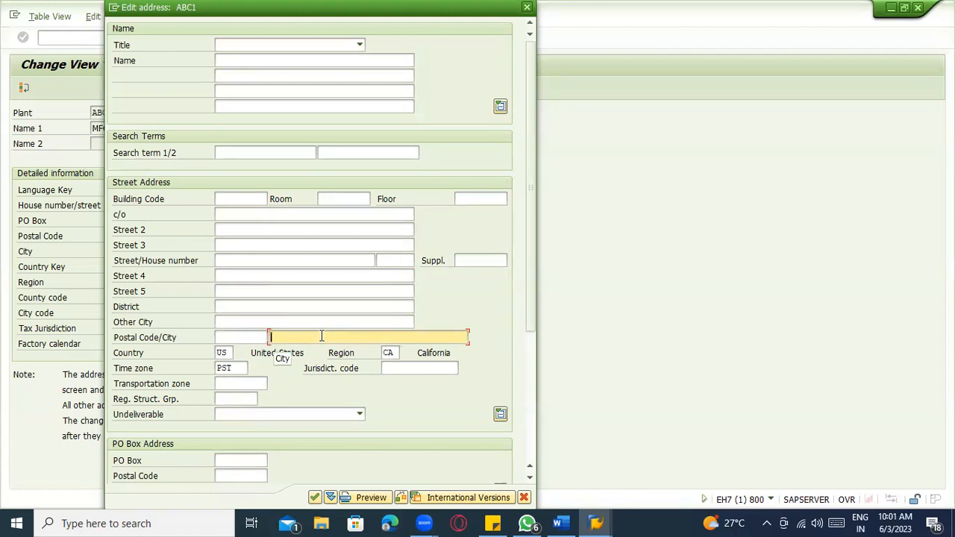
key("Escape")
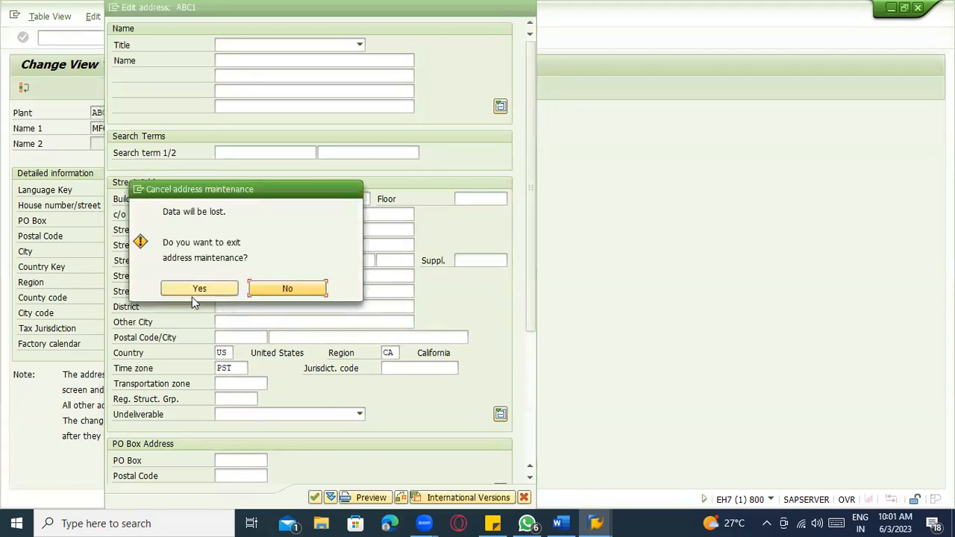
left_click(200, 290)
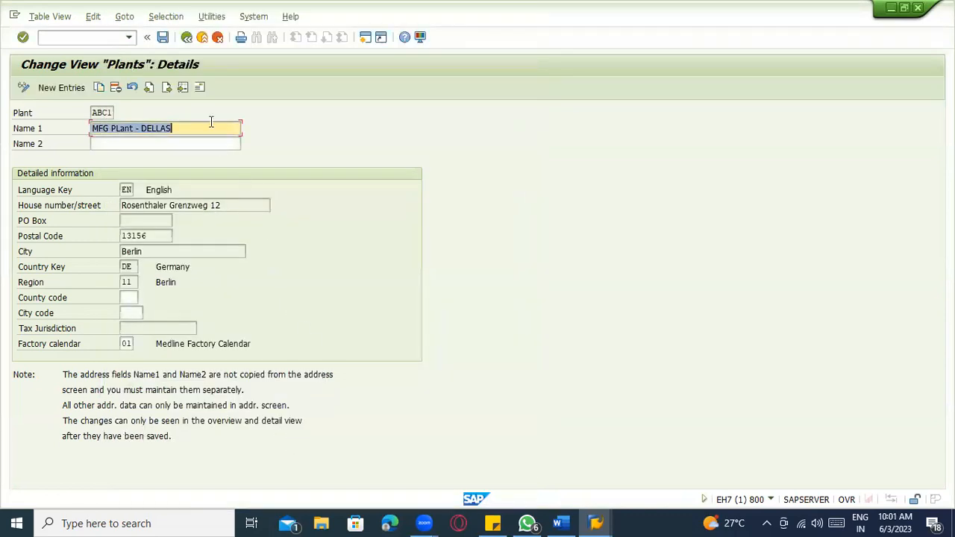
- Save plant ABC1 under the customizing request and return to the Plants overview
left_click(163, 36)
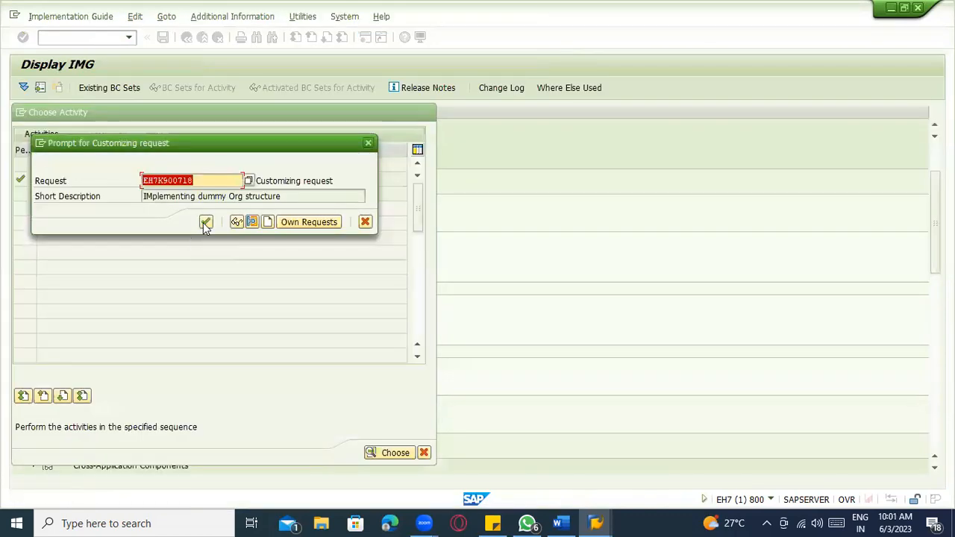
left_click(206, 224)
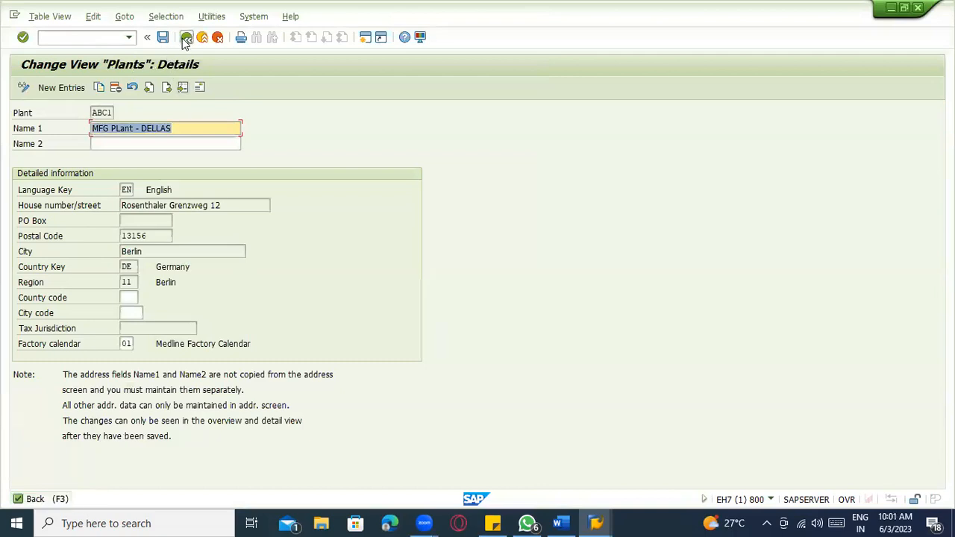
left_click(185, 37)
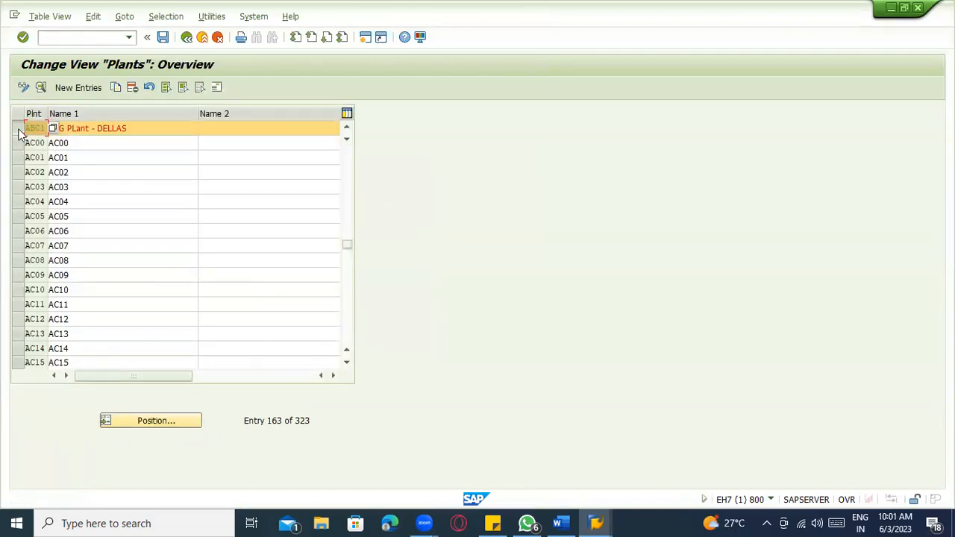
left_click(20, 131)
- Glance at the Word notes, then come back to the SAP plants list
key("alt")
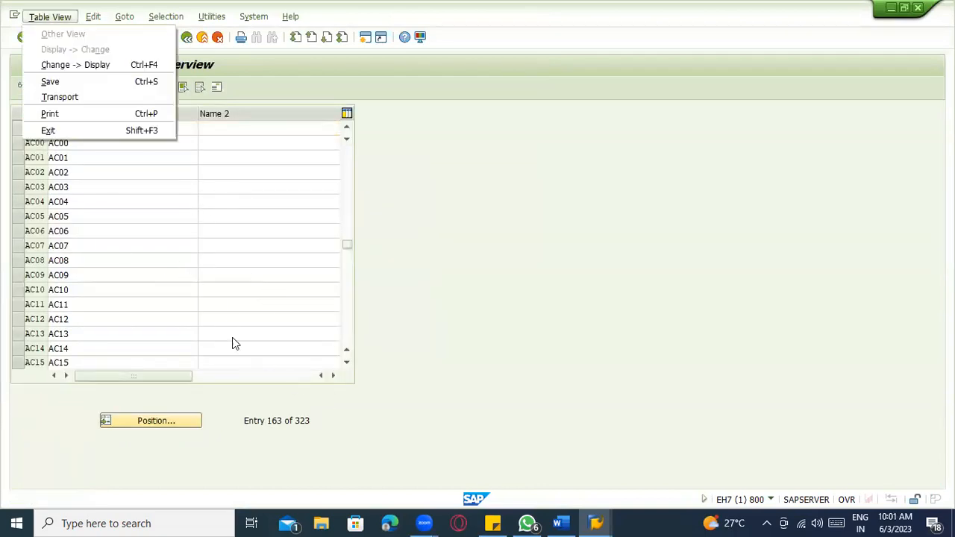
key("alt+Tab")
scroll(438, 402, "down", 3)
scroll(437, 398, "up", 2)
key("alt+Tab")
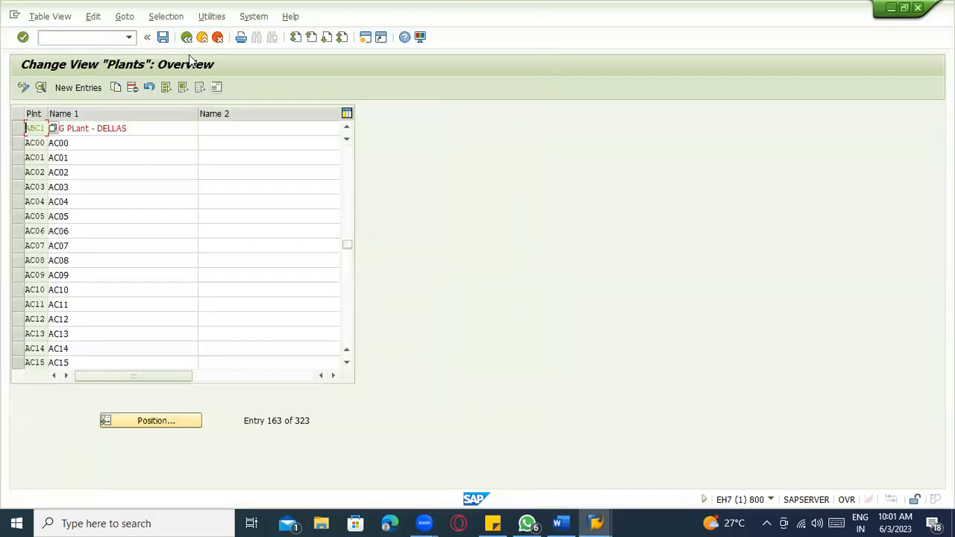
scroll(159, 179, "up", 1)
scroll(159, 179, "up", 1)
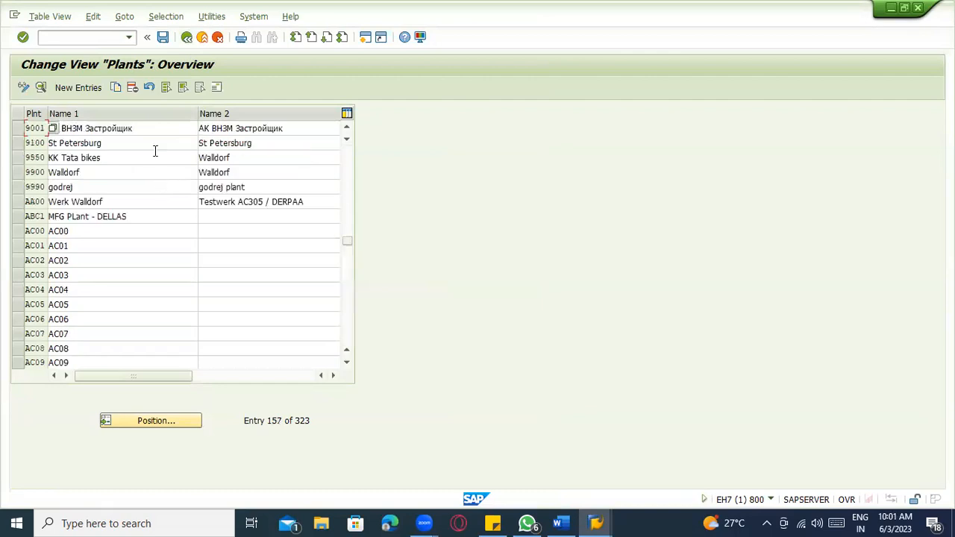
- Position the Plants list on ZAB1 and select the ZAB1 Berlin entry
left_click(154, 425)
type("ZAb1")
key("Return")
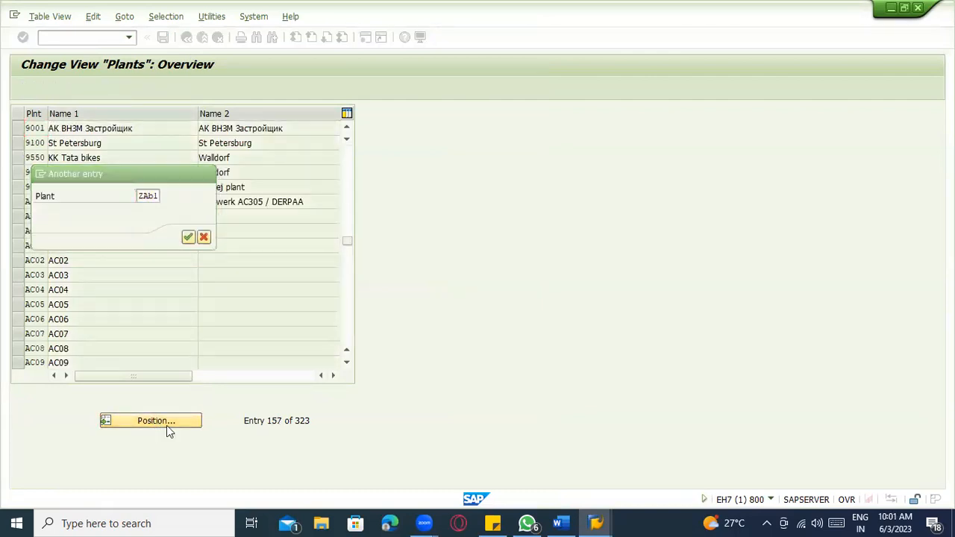
left_click(80, 131)
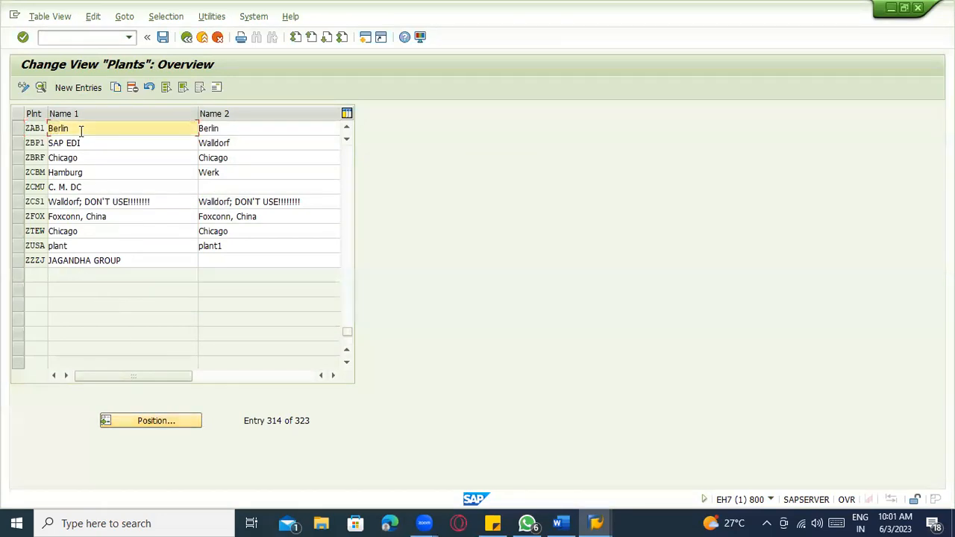
- Open plant ZAB1's details and clear Berlin from Name 1 and Name 2
left_click(18, 128)
left_click(42, 88)
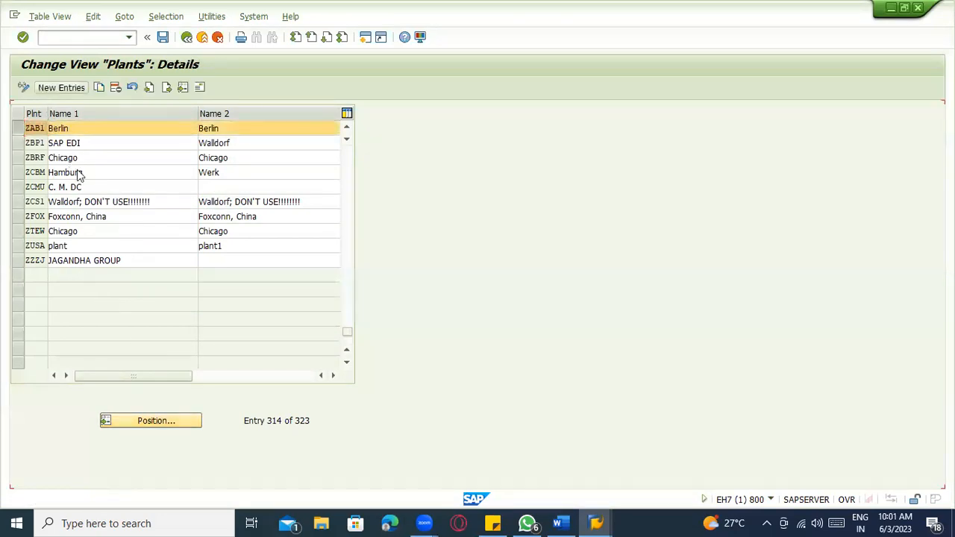
left_click_drag(128, 129, 64, 128)
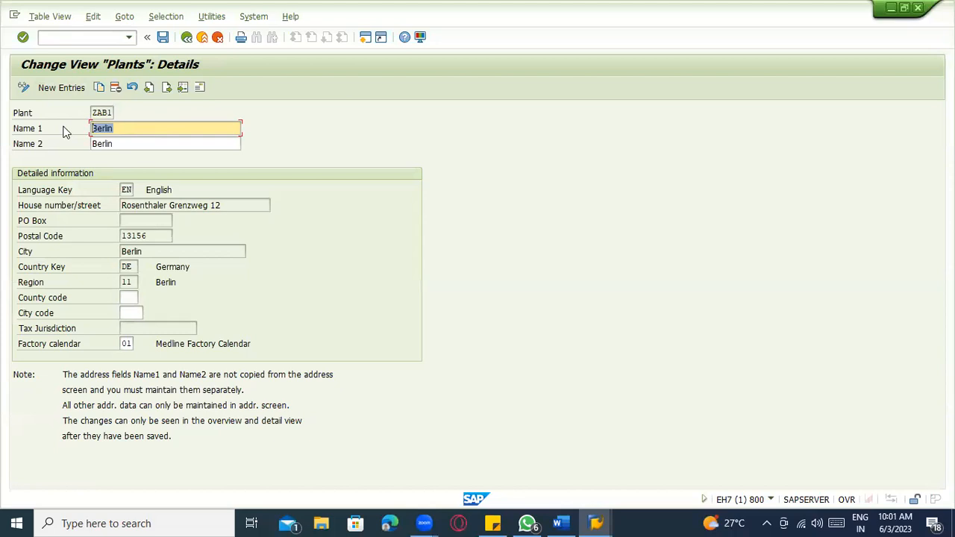
left_click(132, 144)
left_click_drag(137, 127, 65, 135)
key("BackSpace")
key("Tab")
type("=")
key("shift+Tab")
key("Tab")
key("BackSpace")
- Enter 'NEW YORT BRANCH' as ZAB1's Name 1
key("shift+Tab")
type("YORT")
type(" BAR")
key("BackSpace")
key("BackSpace")
type("RANCH")
key("ctrl+a")
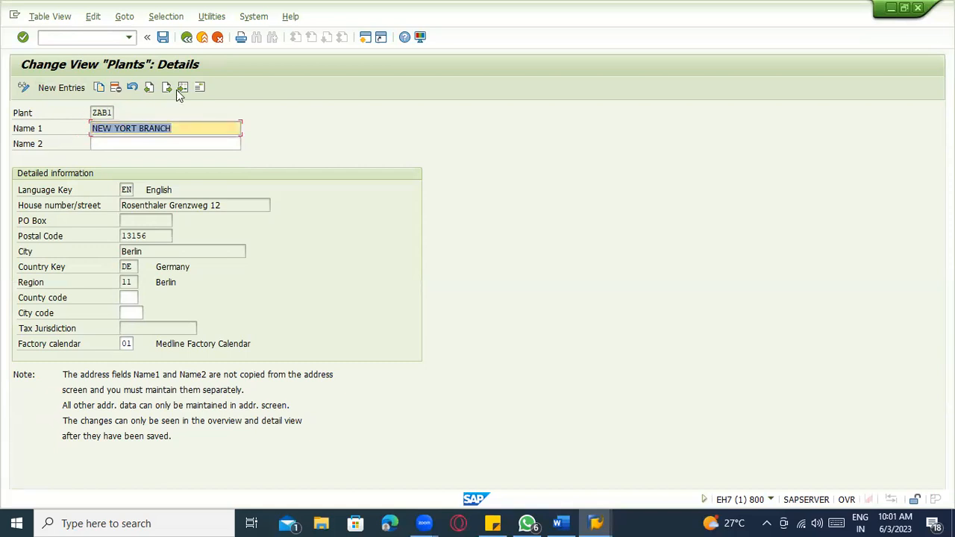
- Leave ZAB1 without saving and open the Copy, delete, check plant activity
left_click(199, 87)
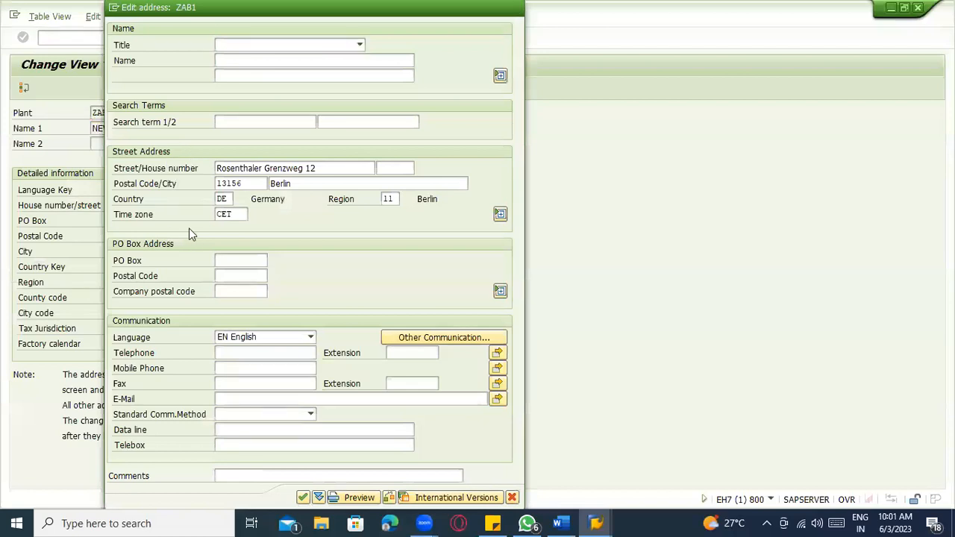
key("F12")
key("F12")
left_click(189, 261)
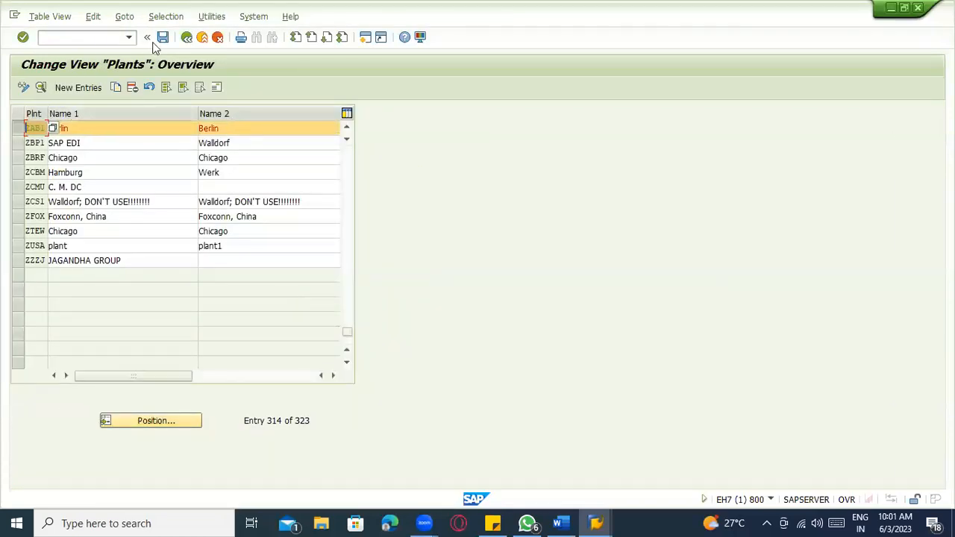
left_click(187, 37)
left_click(144, 178)
double_click(142, 179)
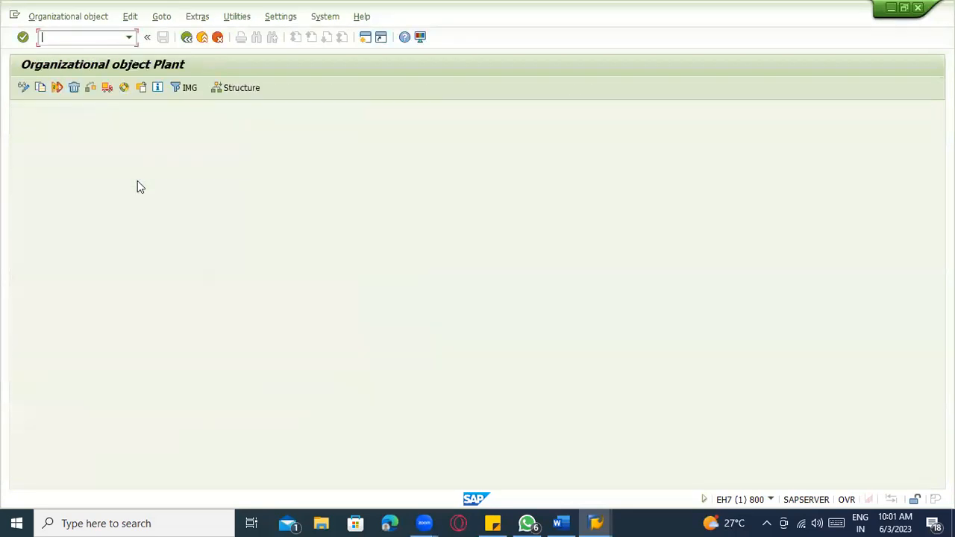
- Start a plant copy and check the ZAB2 line in the Word notes
left_click(43, 91)
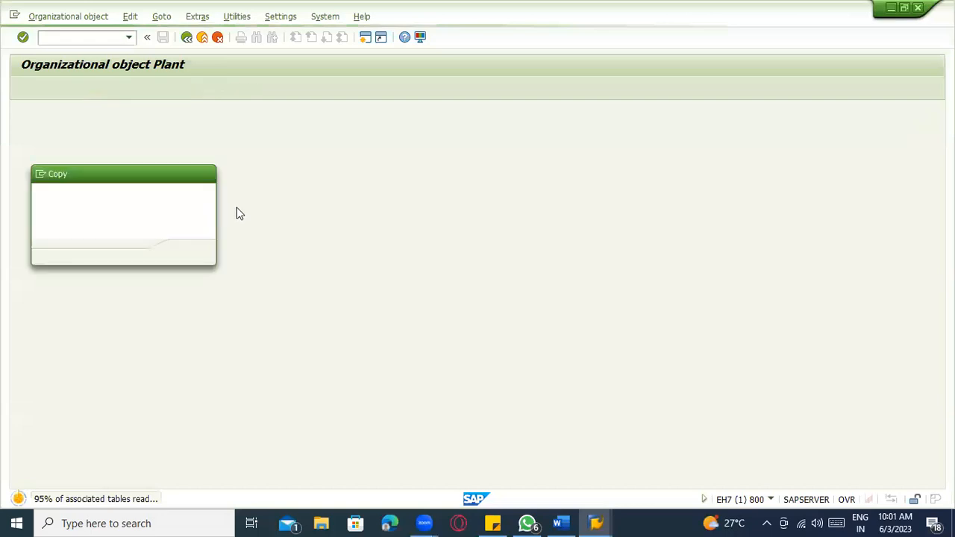
key("alt+Tab")
key("alt+Tab")
key("Tab")
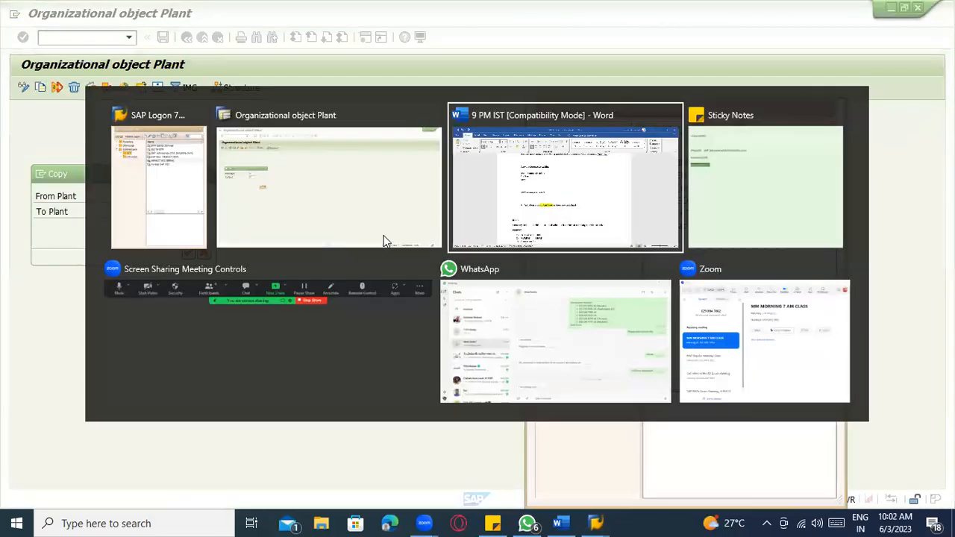
left_click(309, 276)
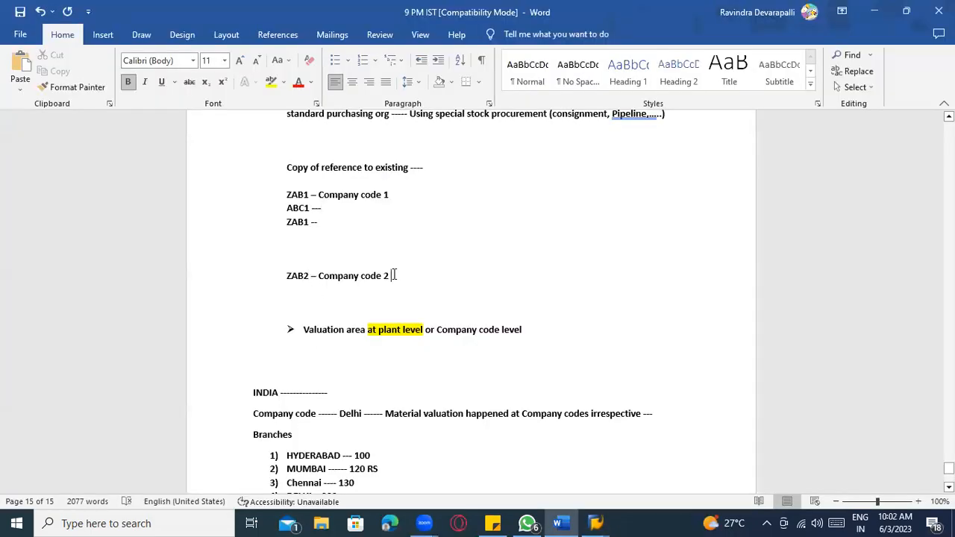
key("alt+Tab")
key("alt+Tab")
key("Tab")
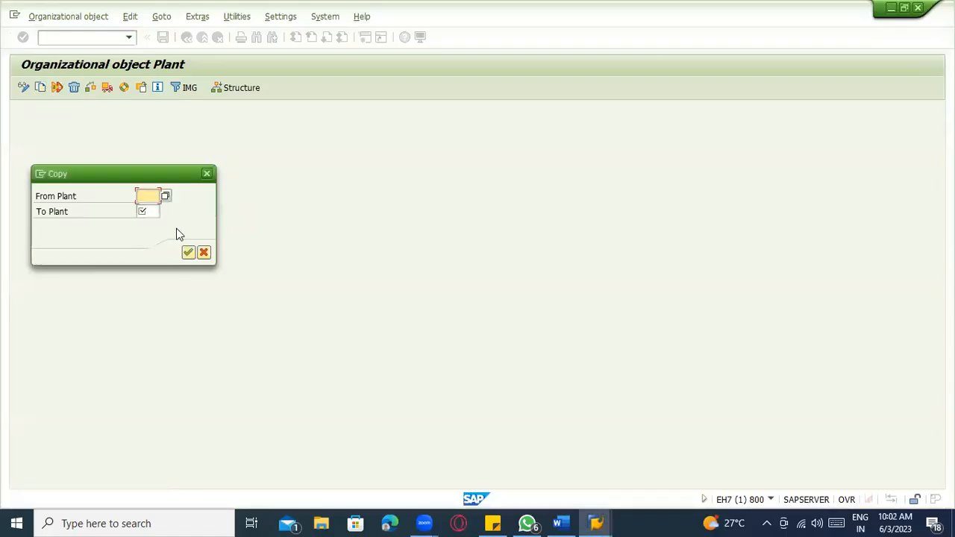
- Copy from plant 1100 to new plant ZAB2
left_click(147, 194)
type("1100")
key("BackSpace")
key("BackSpace")
key("BackSpace")
key("BackSpace")
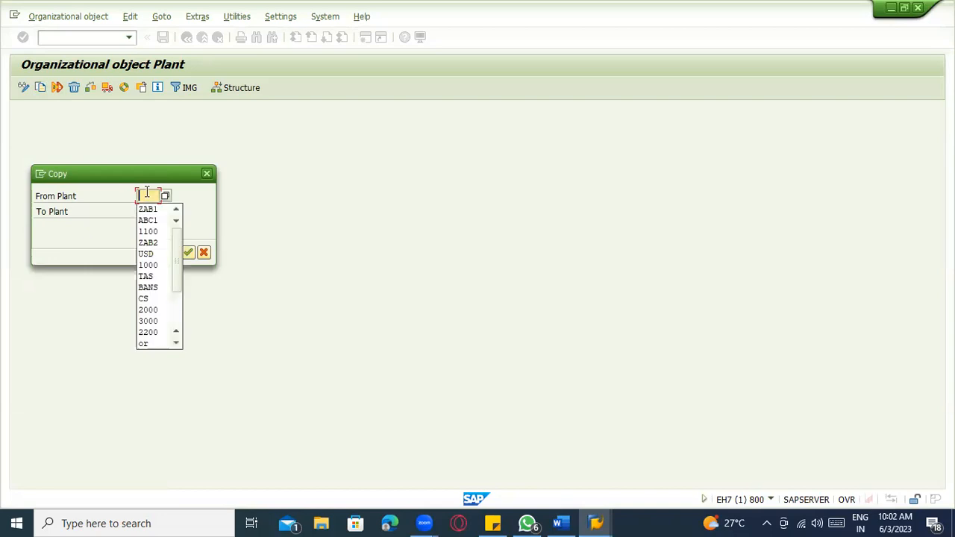
type("1100")
key("Tab")
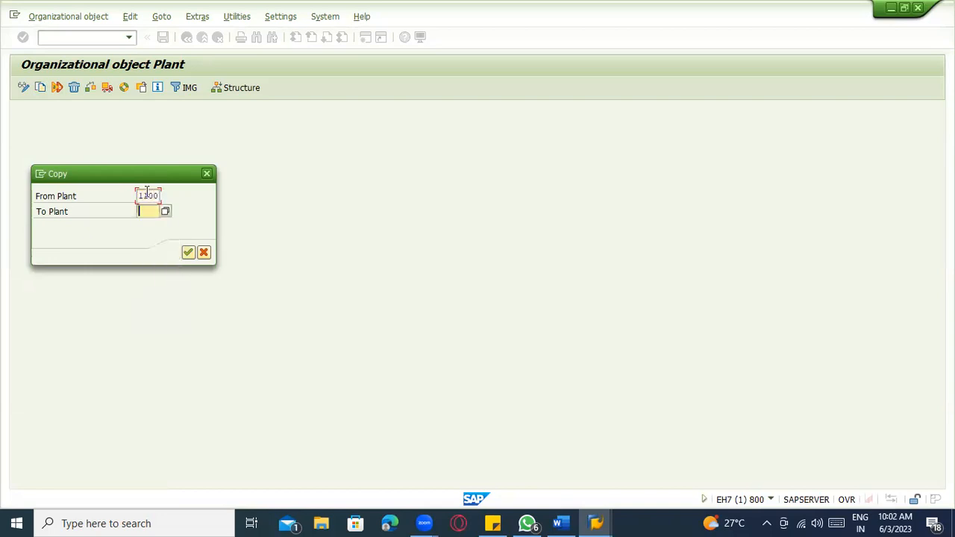
type("ZAB2")
key("Return")
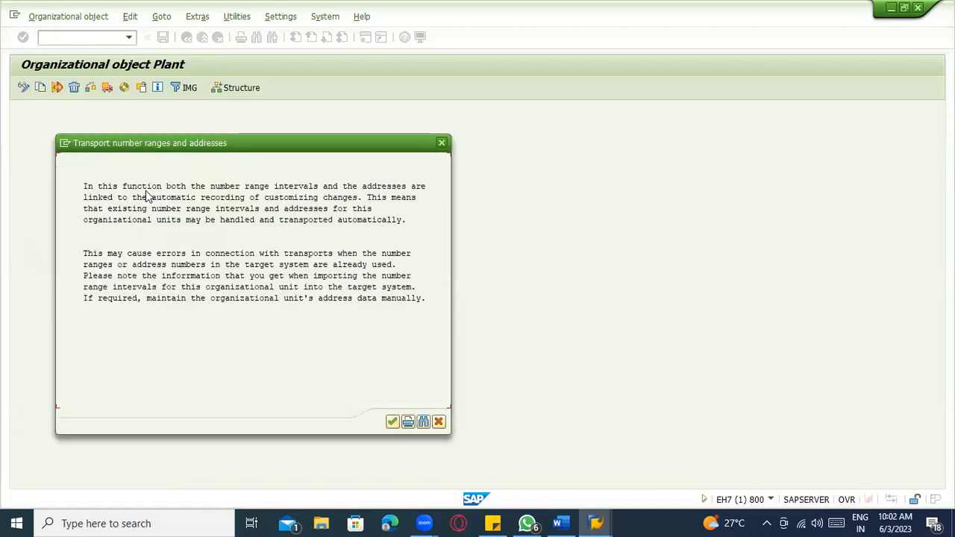
- Accept the transport notice, number ranges and customizing request, then reopen Copy, delete, check plant
left_click(393, 422)
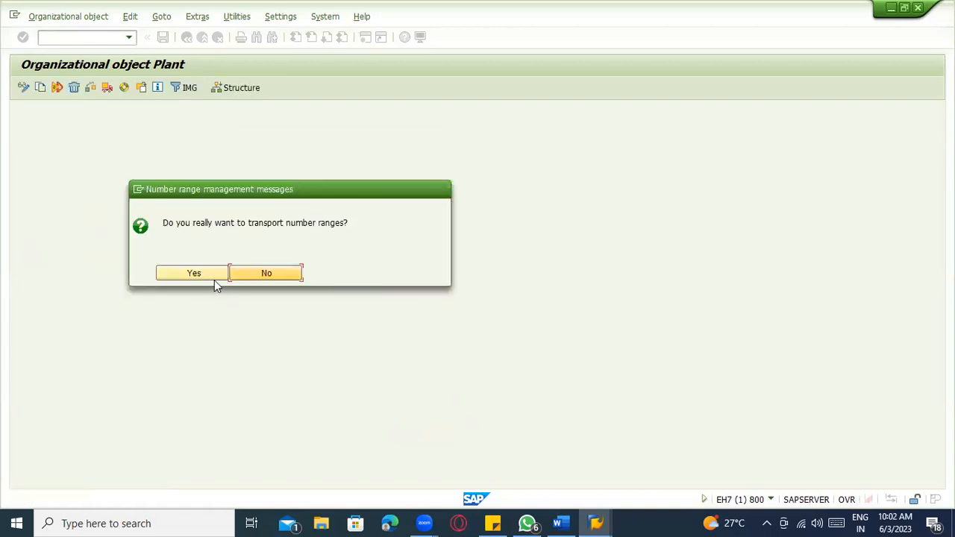
left_click(211, 276)
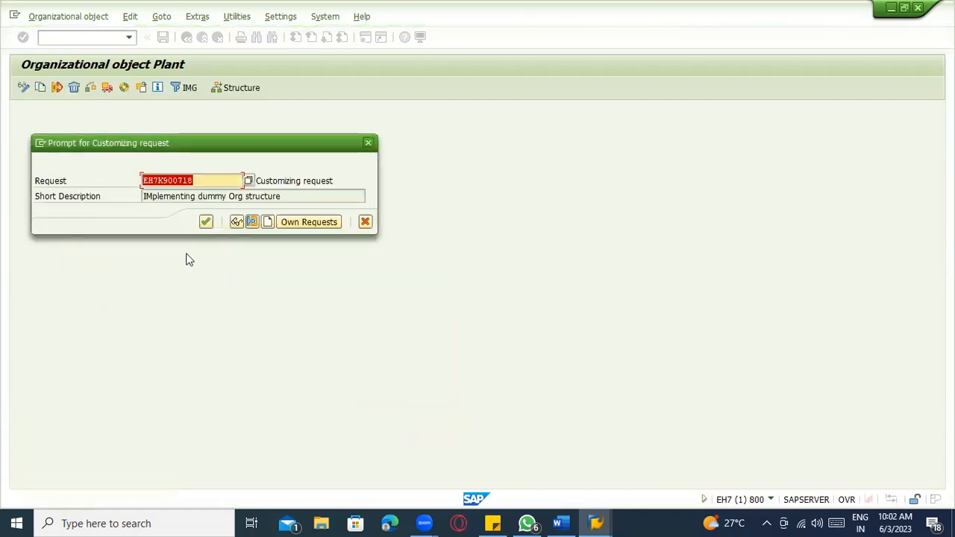
left_click(205, 223)
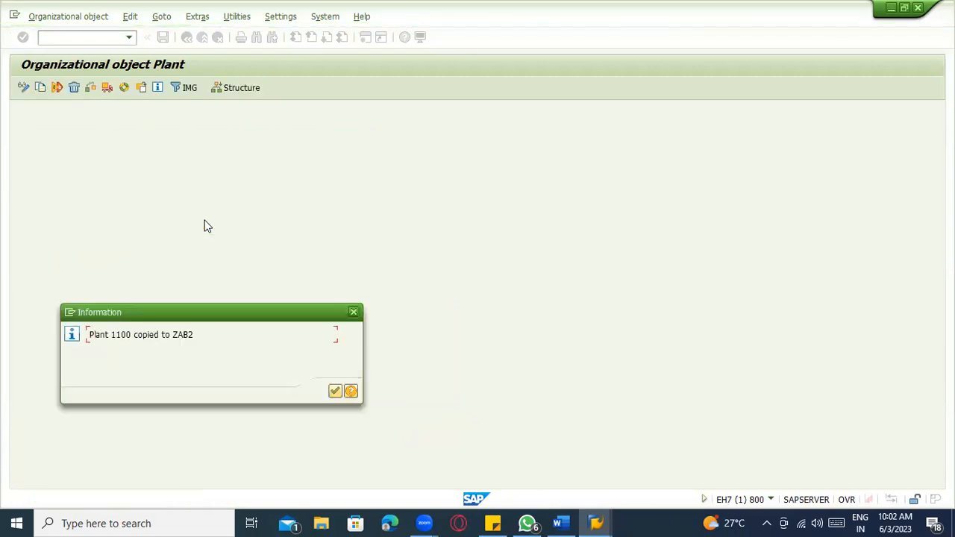
left_click(334, 391)
left_click(202, 39)
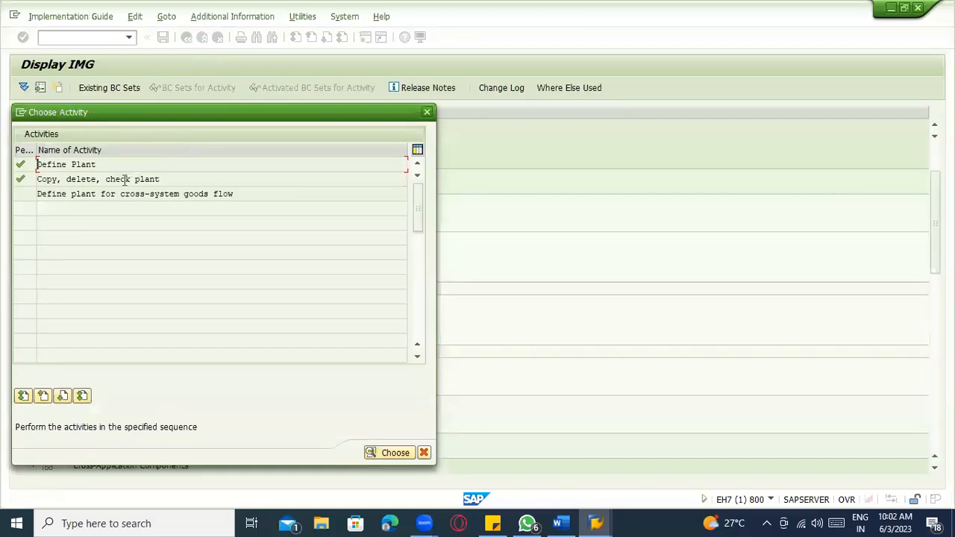
double_click(126, 179)
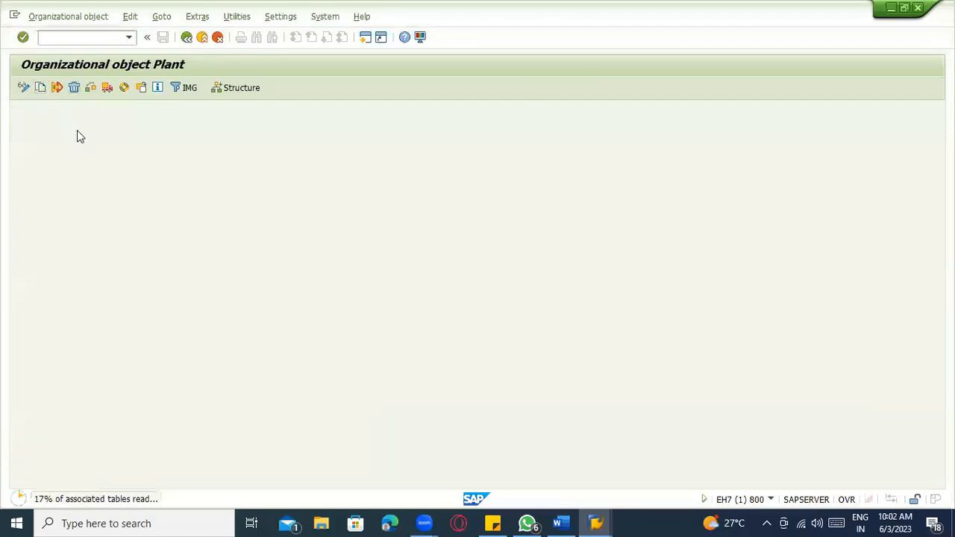
- Copy plant 1100 to ABC2 under the customizing request, then go to the Word notes under ZAB2
type("1100")
key("Tab")
type("ABC")
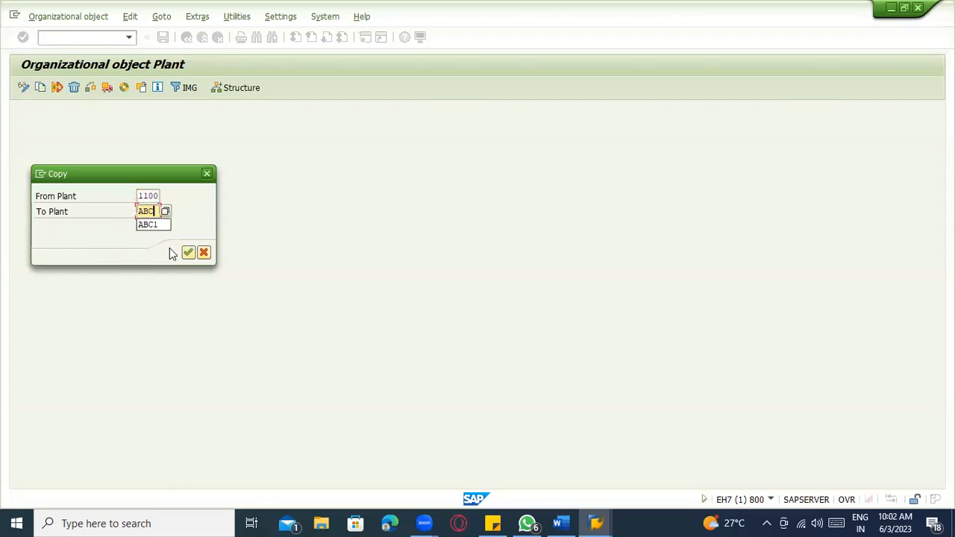
type("1")
key("Return")
key("Return")
key("Return")
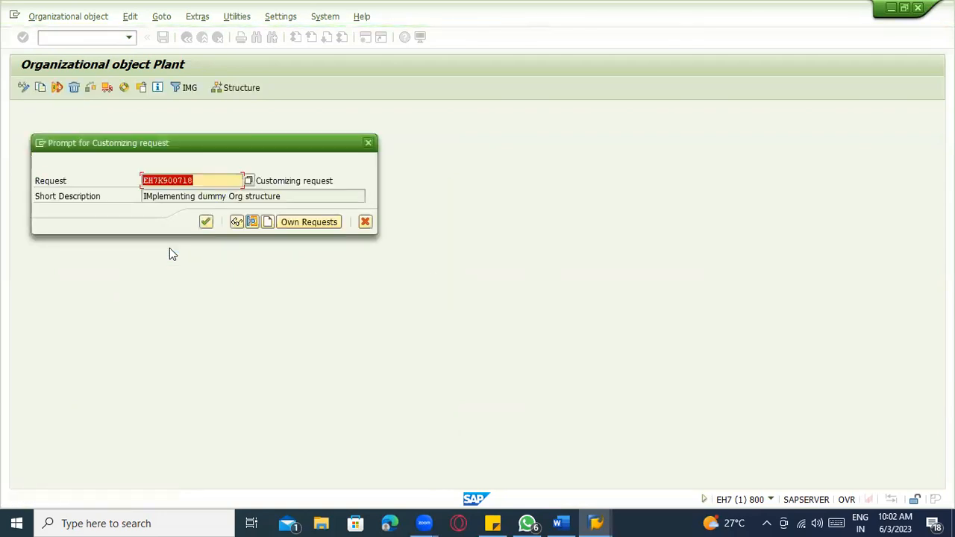
left_click(206, 221)
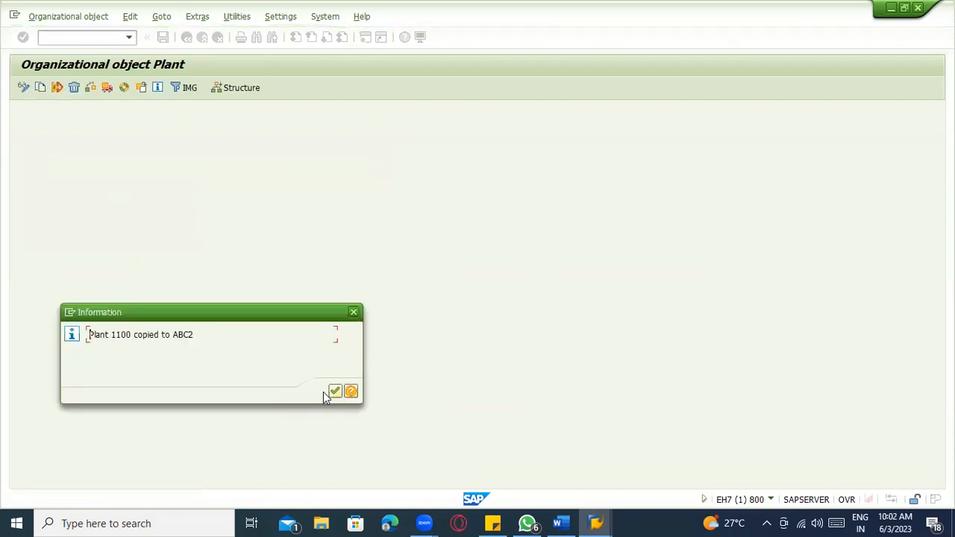
left_click(334, 393)
key("alt+Tab")
key("alt+Tab")
left_click(322, 222)
- Add an 'ABC2 --' line, label ZAB1 as Mfg and ZAB2 as mfg in the notes
key("Return")
type("A")
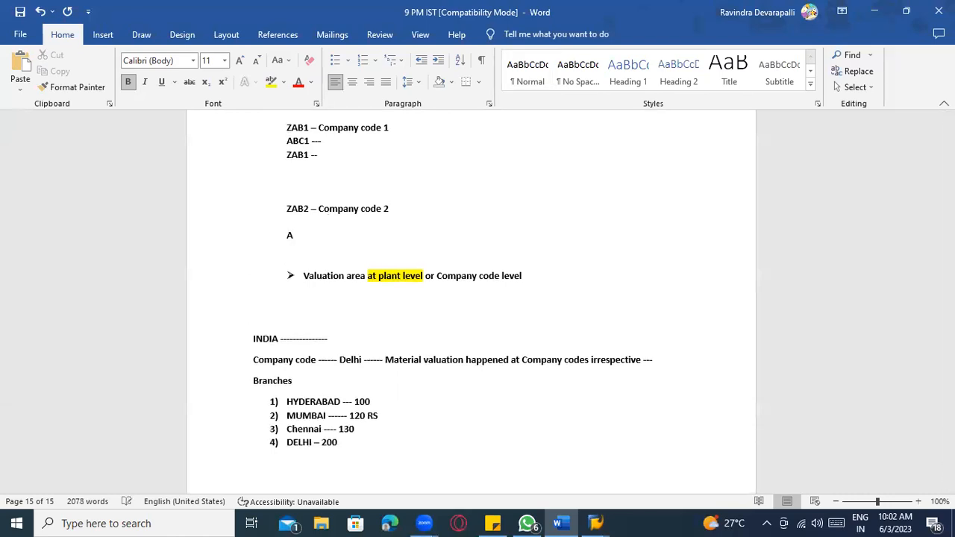
type("AB2 –")
key("Return")
type("ABC2")
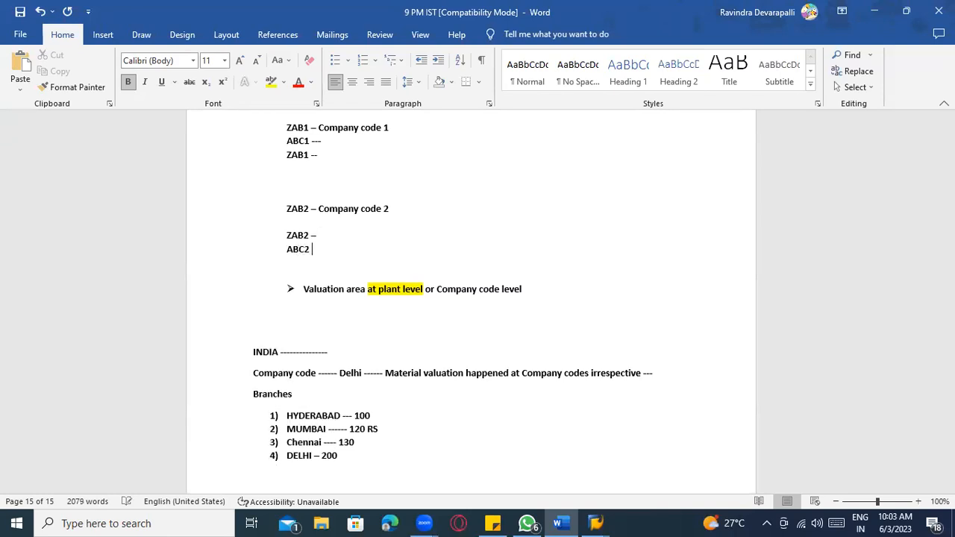
type(" --")
scroll(335, 284, "up", 5)
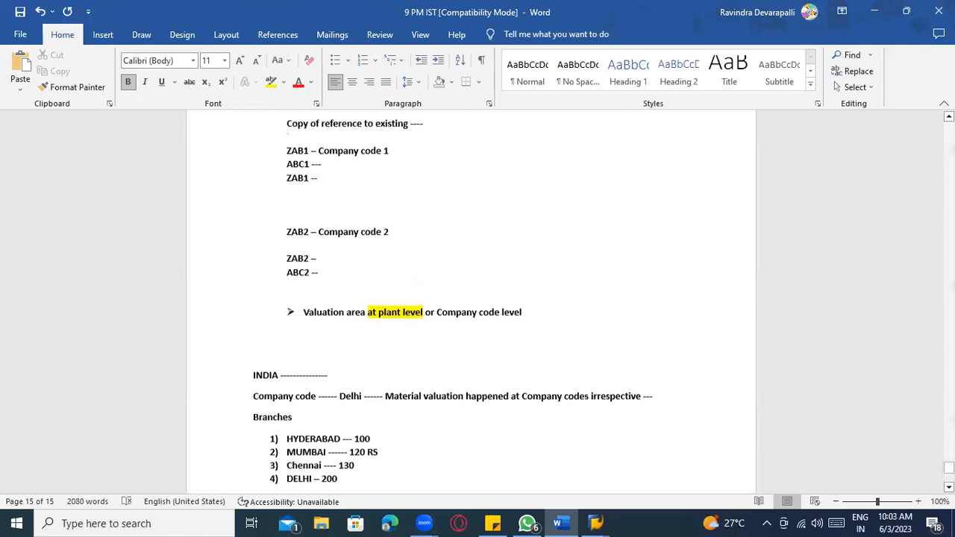
scroll(335, 284, "down", 3)
left_click(334, 257)
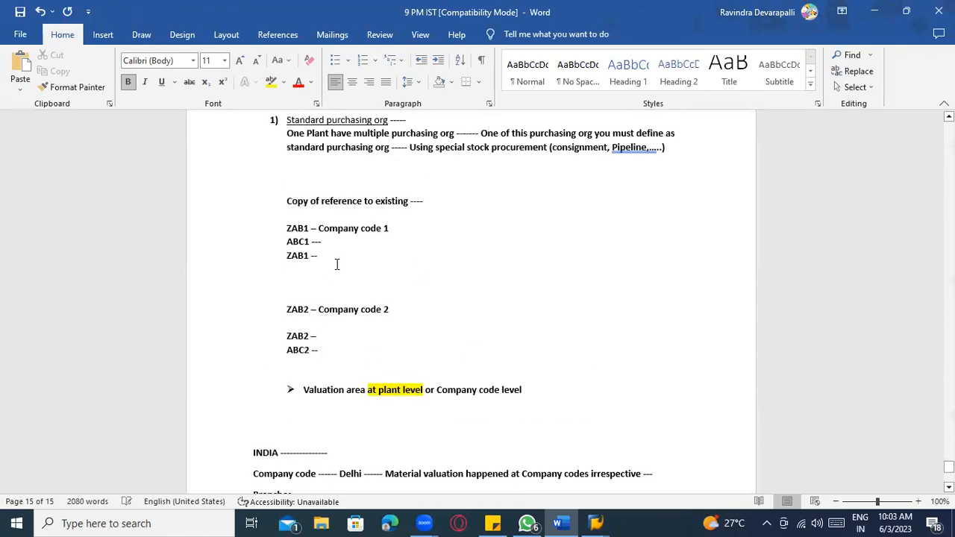
type("Mfg")
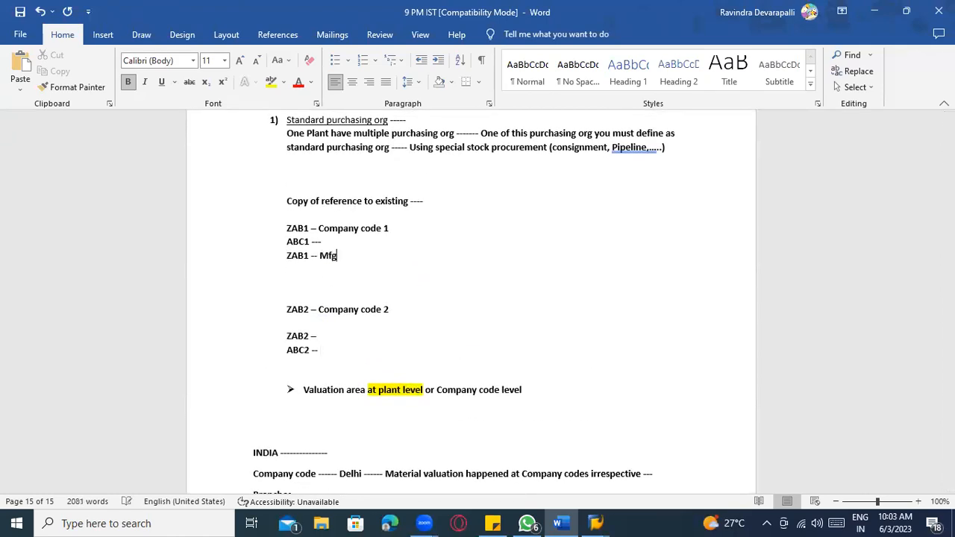
left_click(330, 341)
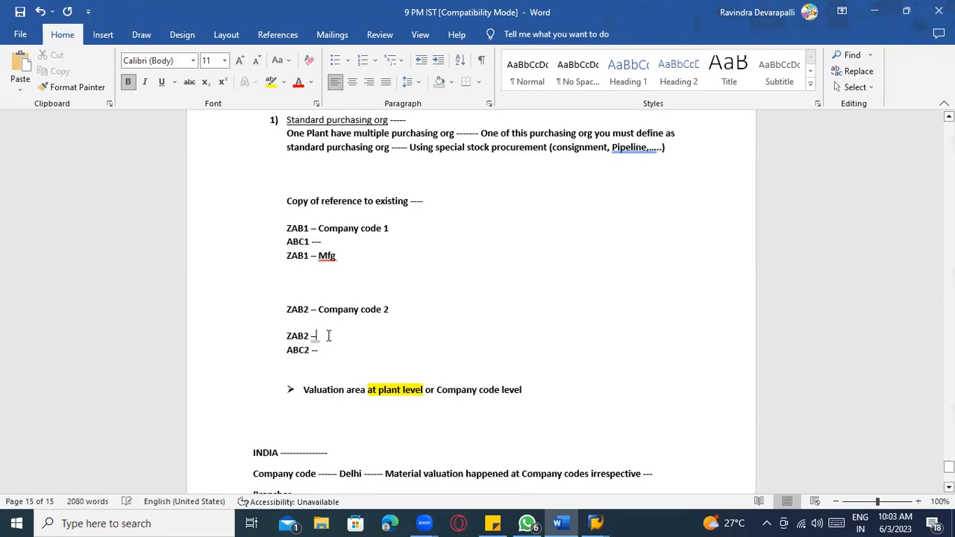
type("mfg")
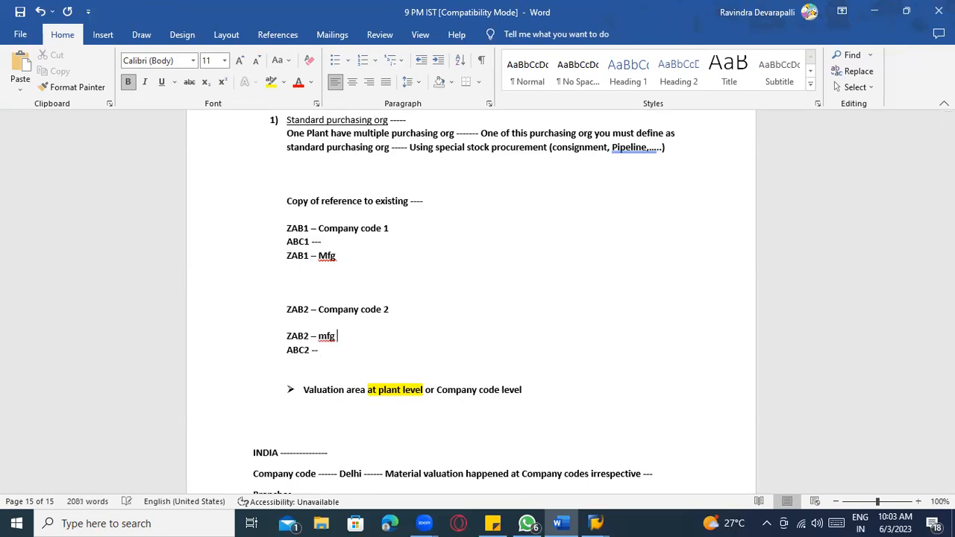
- Review the Company code 2 and TATA lists, then select ZAB1 on the Company code 1 line
scroll(426, 371, "down", 1)
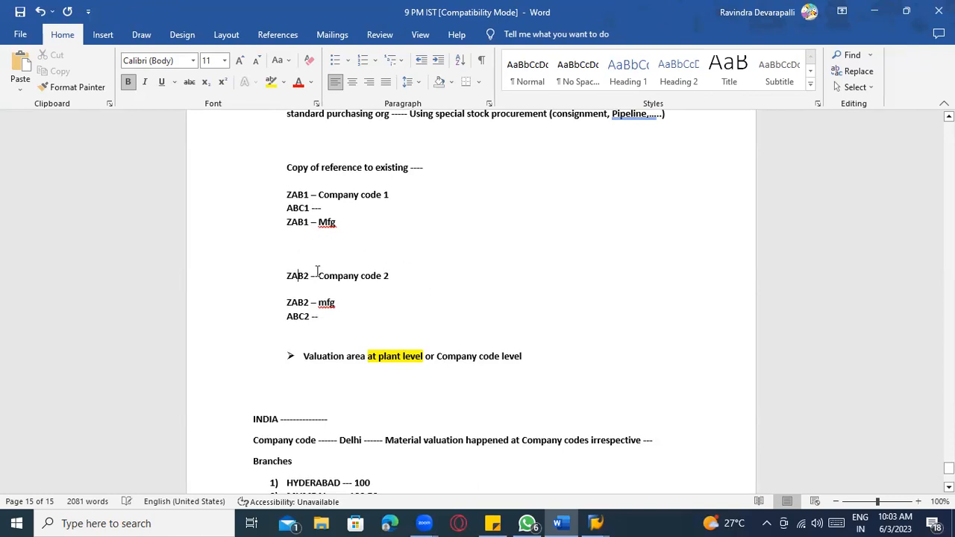
left_click(392, 276)
scroll(403, 282, "up", 18)
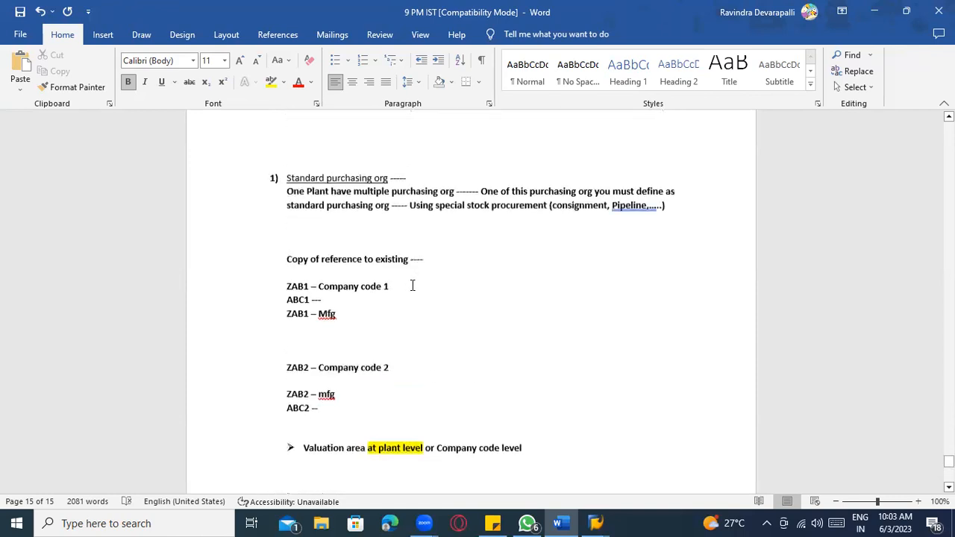
scroll(404, 288, "up", 20)
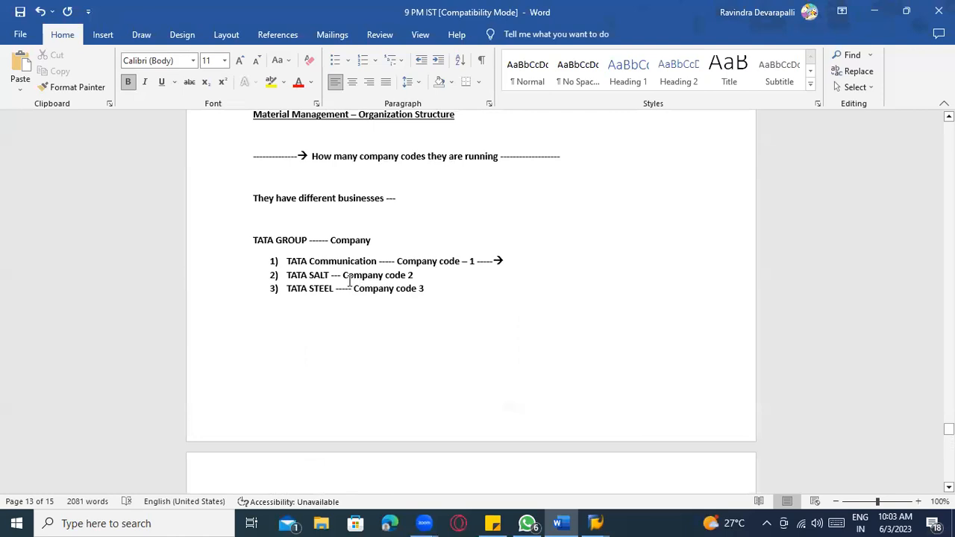
left_click(383, 323)
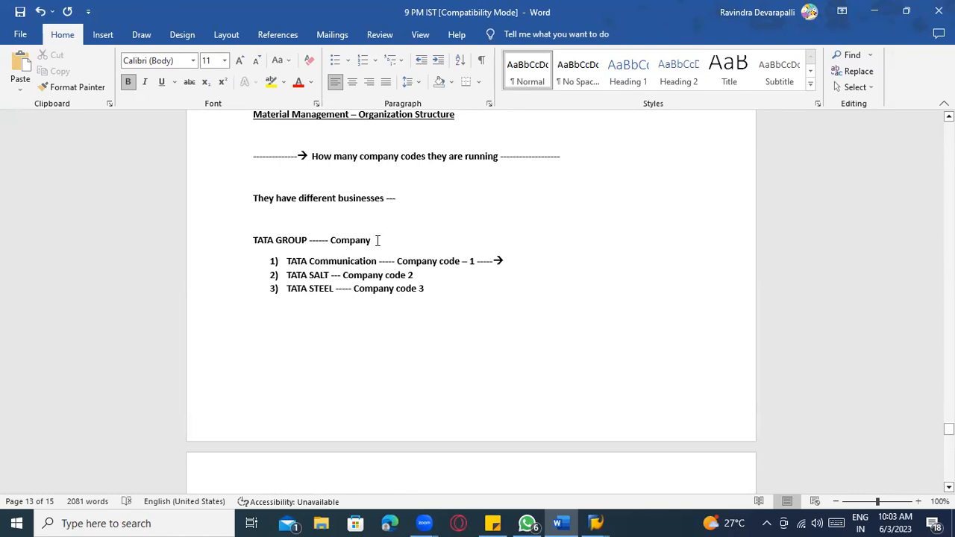
scroll(377, 246, "down", 20)
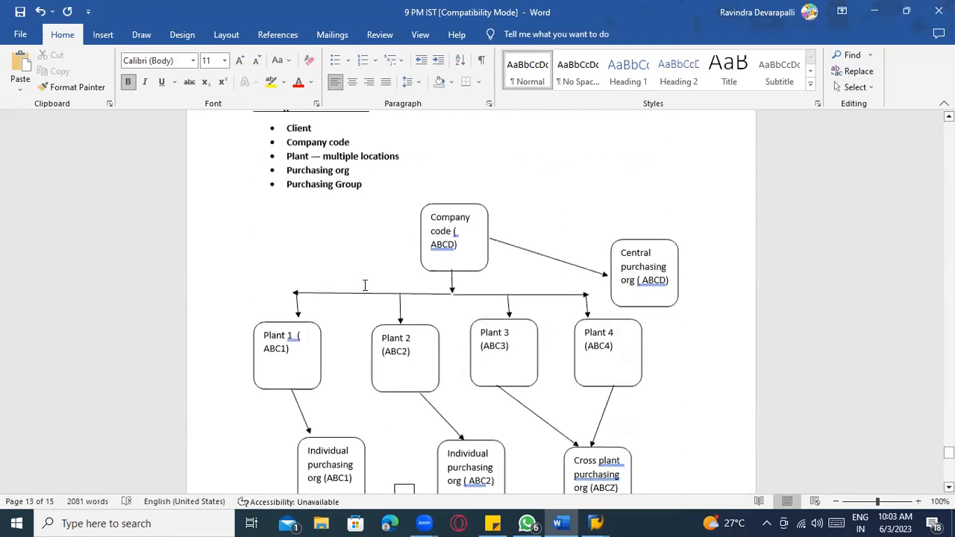
scroll(365, 295, "down", 5)
left_click(306, 194)
left_click_drag(308, 194, 284, 191)
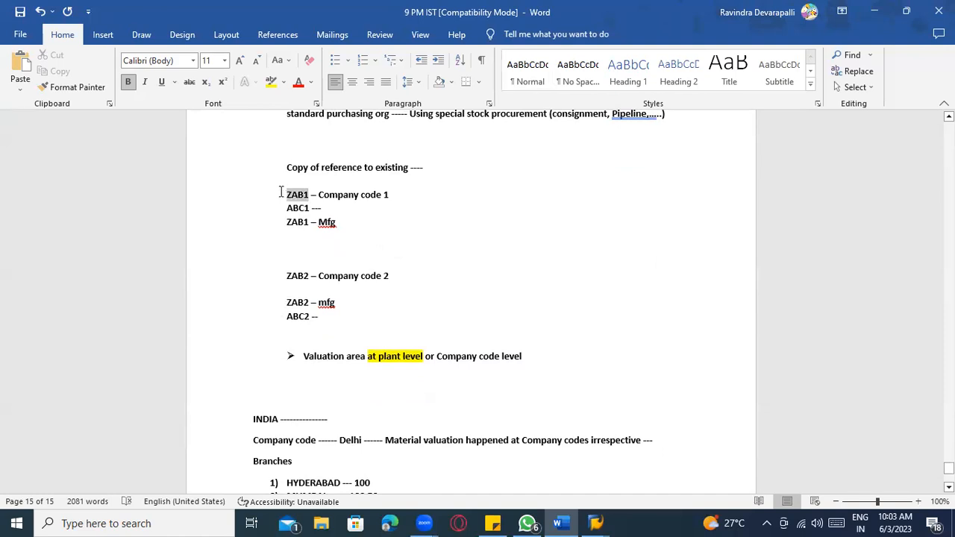
scroll(341, 234, "down", 3)
left_click(332, 207)
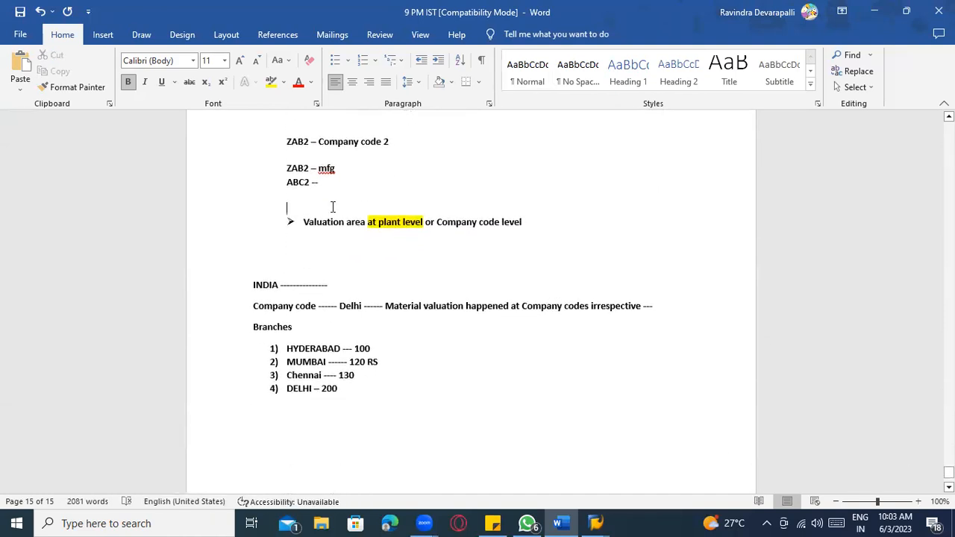
key("Return")
key("Return")
key("Return")
key("Up")
type("1000")
key("Return")
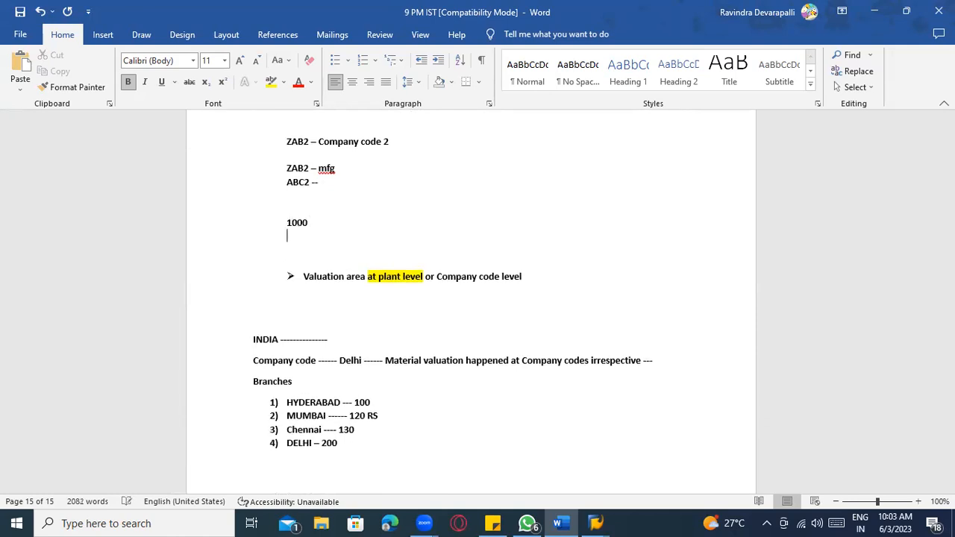
type("1000")
key("Return")
type("1100")
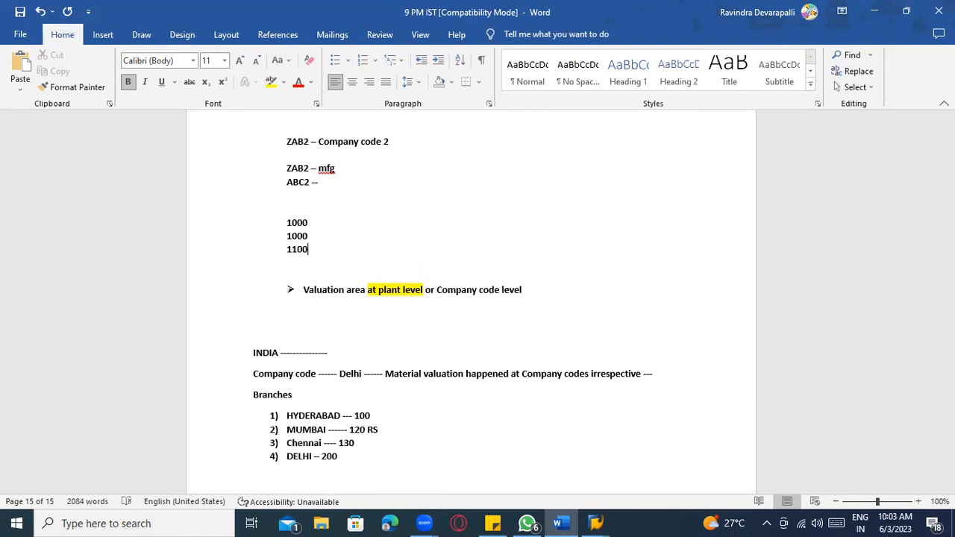
left_click_drag(311, 252, 284, 223)
left_click(319, 236)
left_click_drag(314, 251, 274, 219)
key("BackSpace")
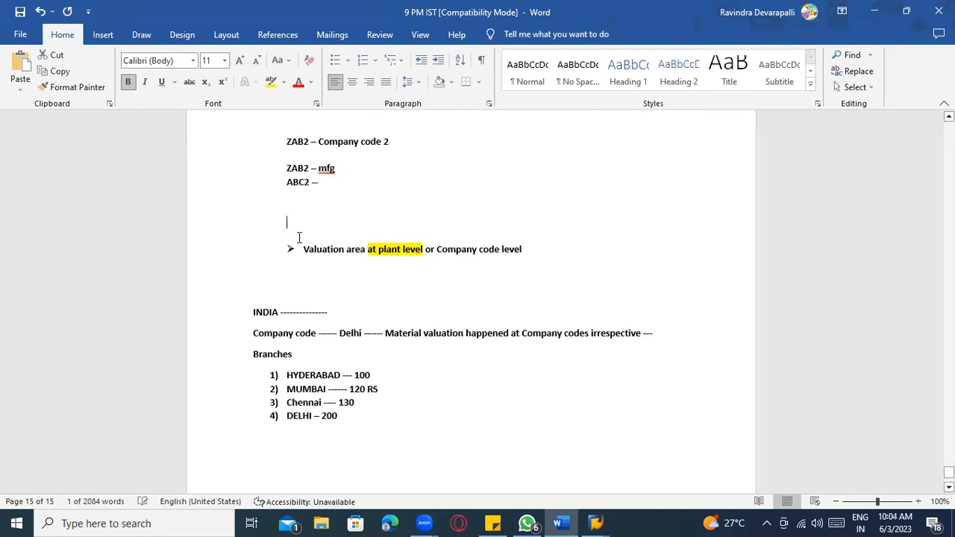
scroll(302, 232, "up", 3)
- Append 'Branch 1' to the ABC1 line and 'Branch' to the ZAB1 – Mfg line
left_click(326, 209)
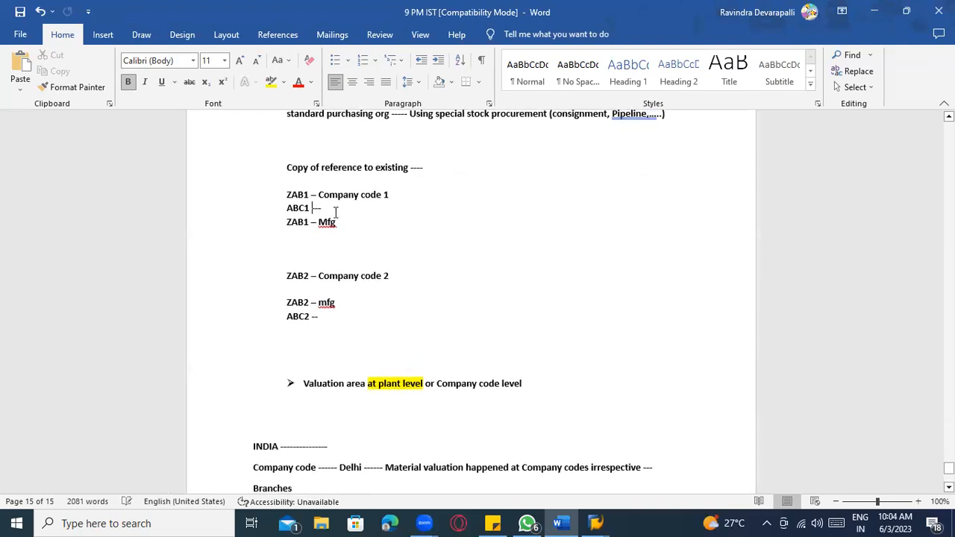
left_click_drag(307, 192, 284, 191)
left_click(338, 211)
type("Br")
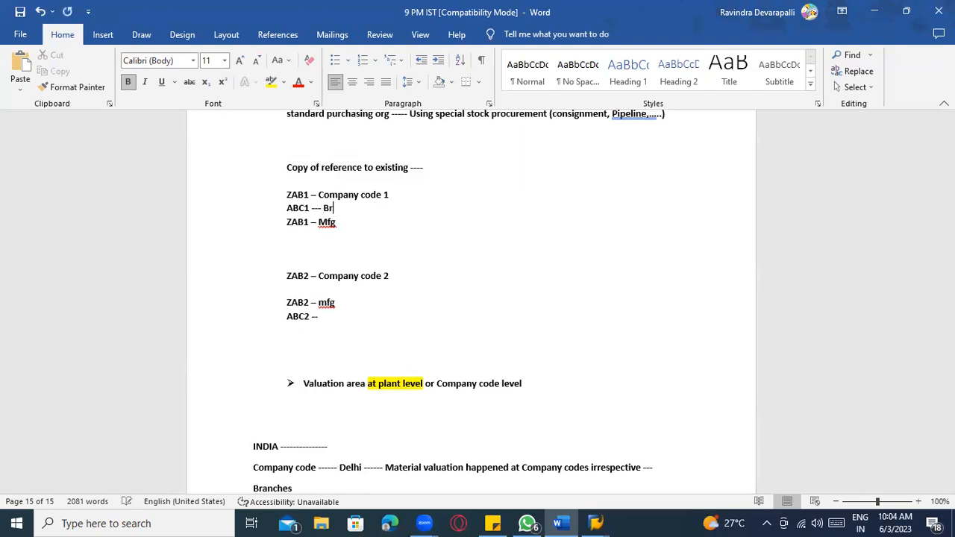
type("anch 1")
left_click(360, 218)
type("Branch 2")
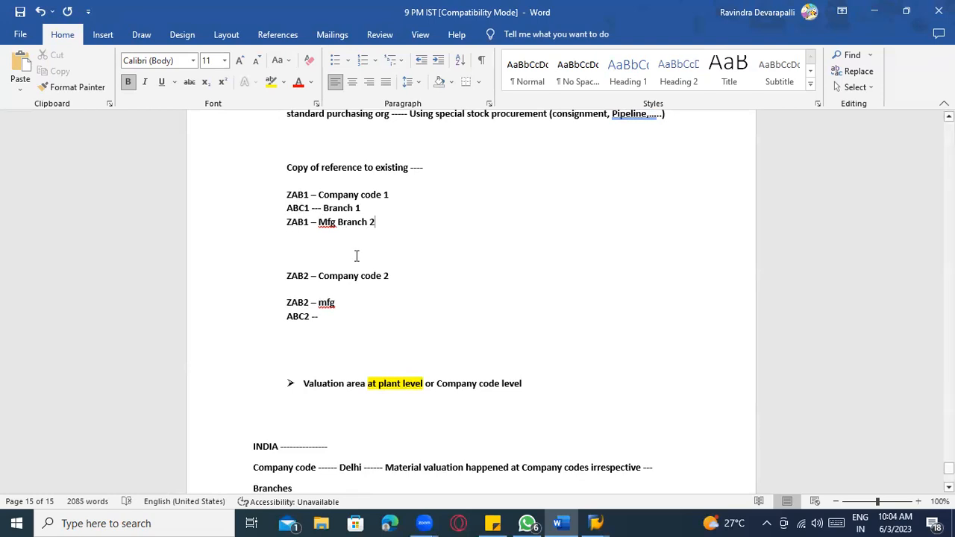
- Label ZAB2 'mfg plant 2' and ABC2 'Branch 2', fixing typos and ZAB1's stray 2
left_click(348, 307)
type("barch")
key("BackSpace")
key("BackSpace")
key("BackSpace")
key("BackSpace")
key("BackSpace")
type("comp")
key("BackSpace")
key("BackSpace")
key("BackSpace")
key("BackSpace")
type("plant ABC2 --")
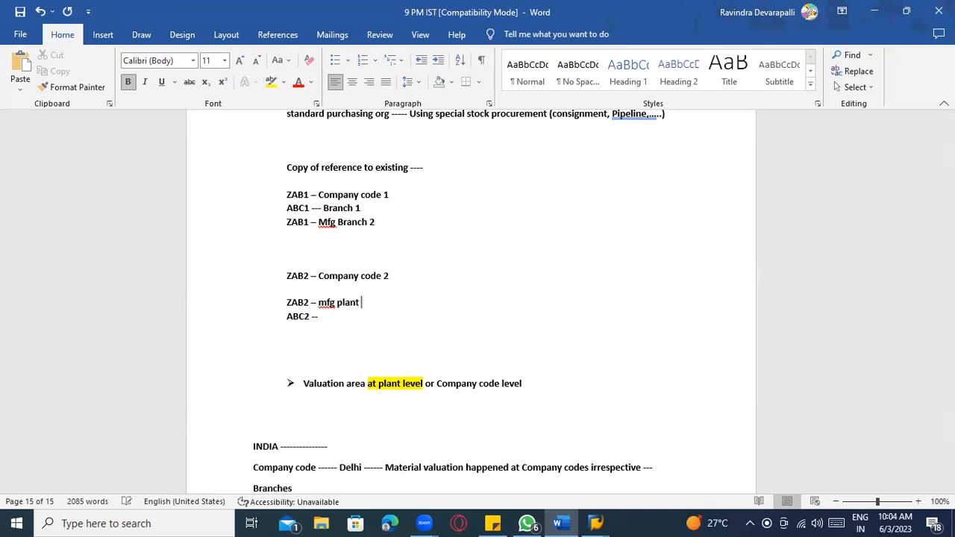
type("  Brancgh")
key("BackSpace")
key("BackSpace")
left_click(367, 305)
type("2")
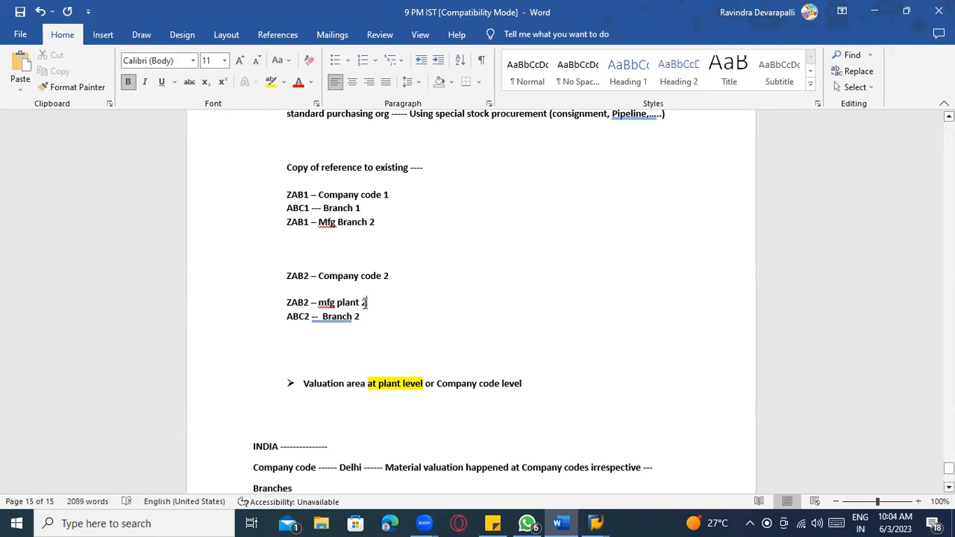
left_click(376, 222)
key("BackSpace")
- Review the ABC1 – Branch 1 entry, then move to the end of the ZAB1 Company code 1 line
scroll(395, 264, "up", 2)
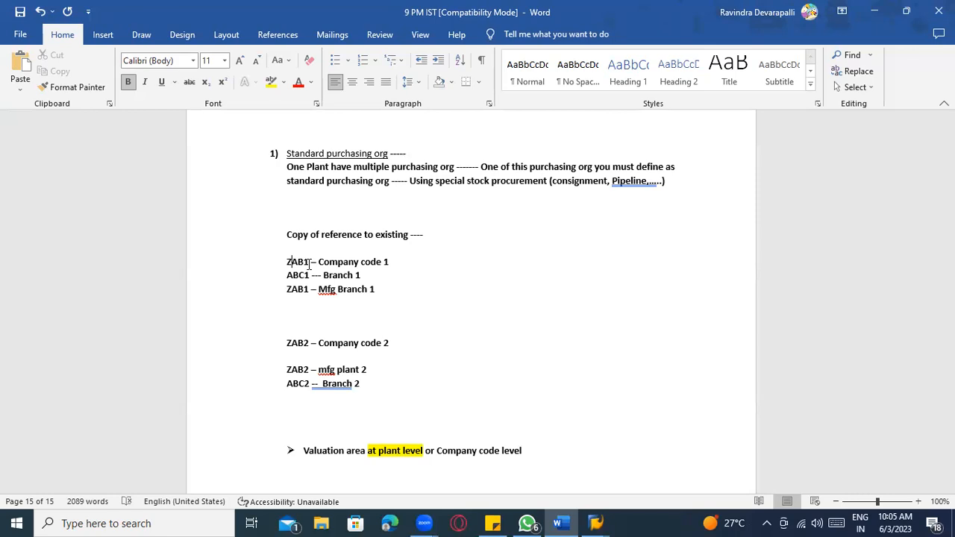
left_click(309, 274)
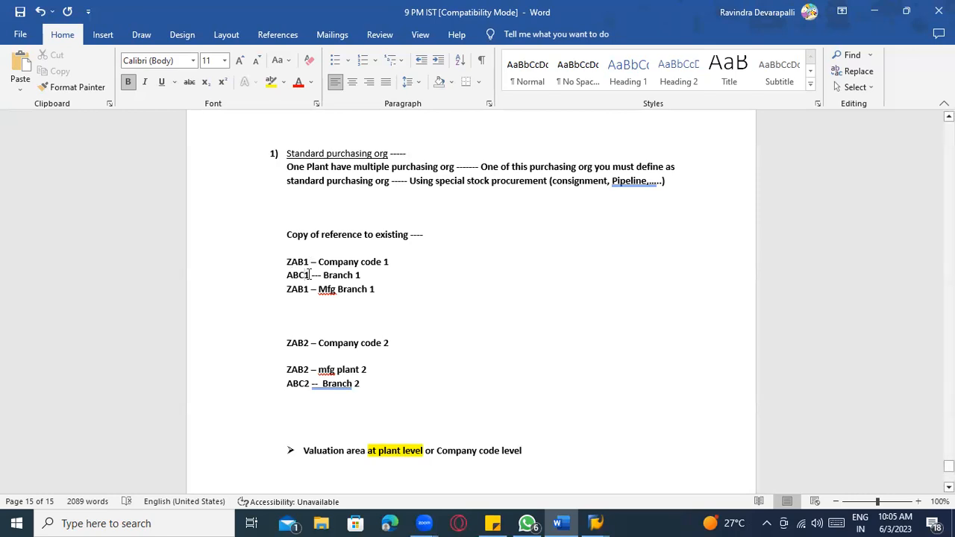
left_click(330, 279)
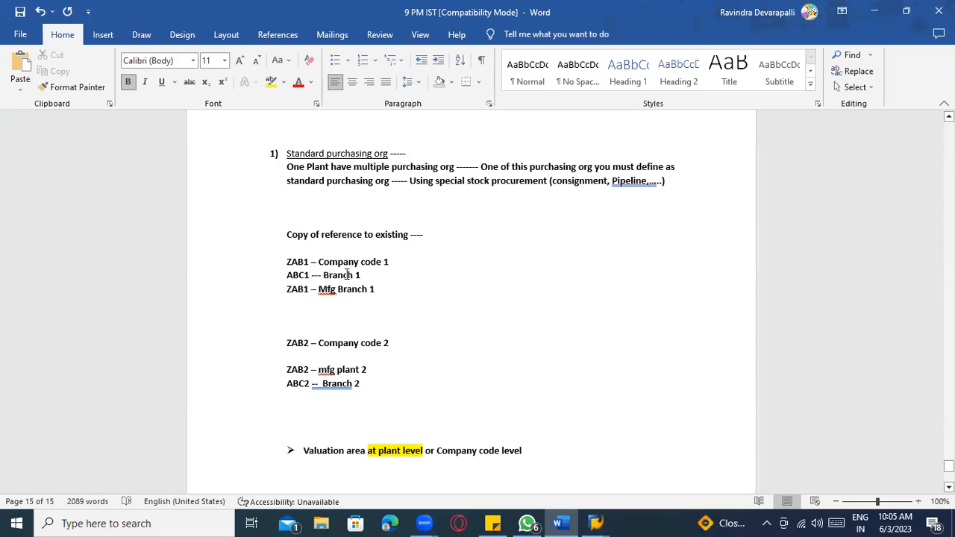
left_click_drag(309, 275, 288, 279)
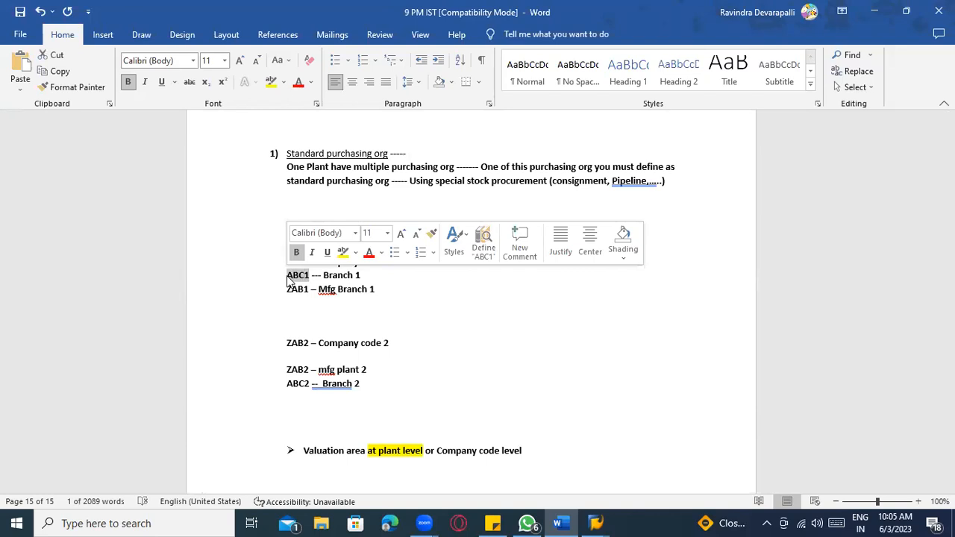
left_click(298, 276)
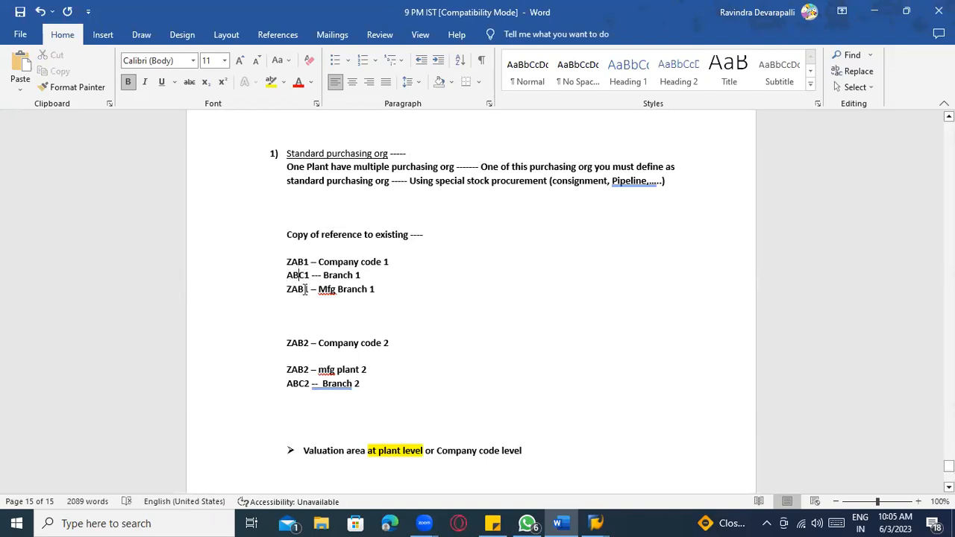
left_click(424, 260)
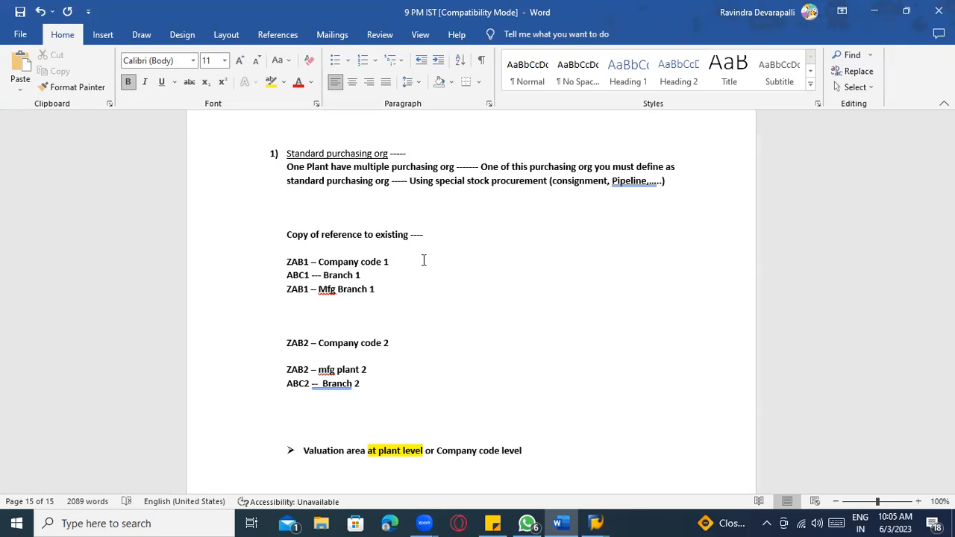
- Remove the double space before 'Branch 2' on the ABC2 line and switch to SAP's plant screen
scroll(419, 267, "down", 2)
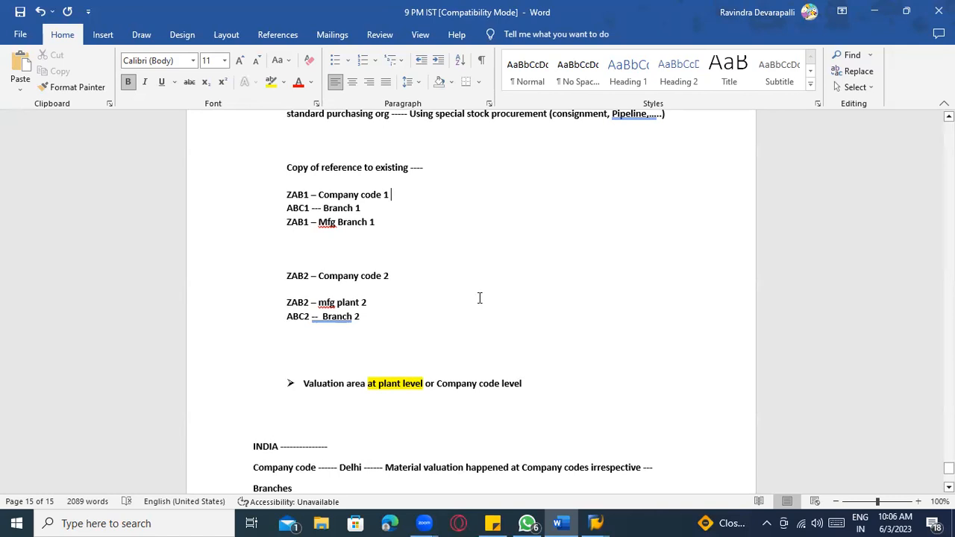
left_click(388, 303)
right_click(344, 316)
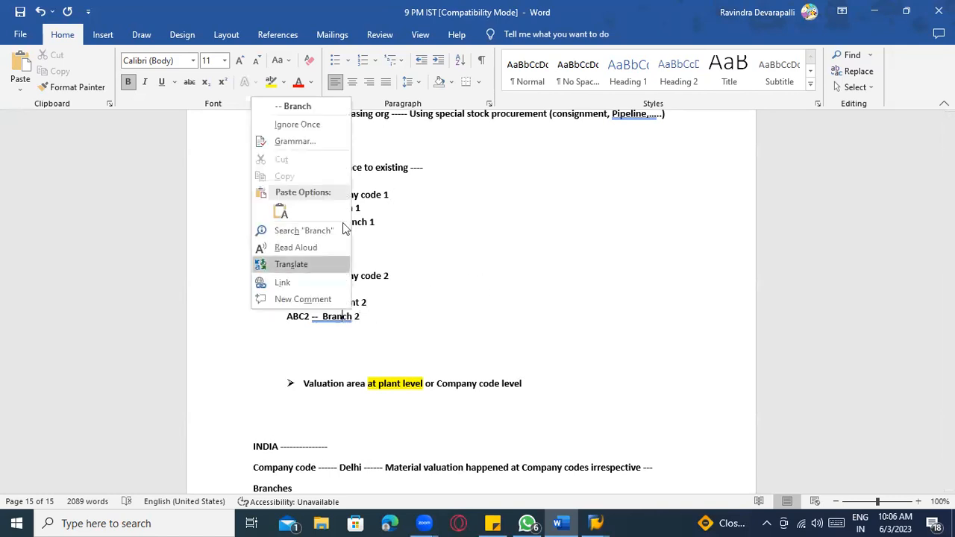
left_click(325, 110)
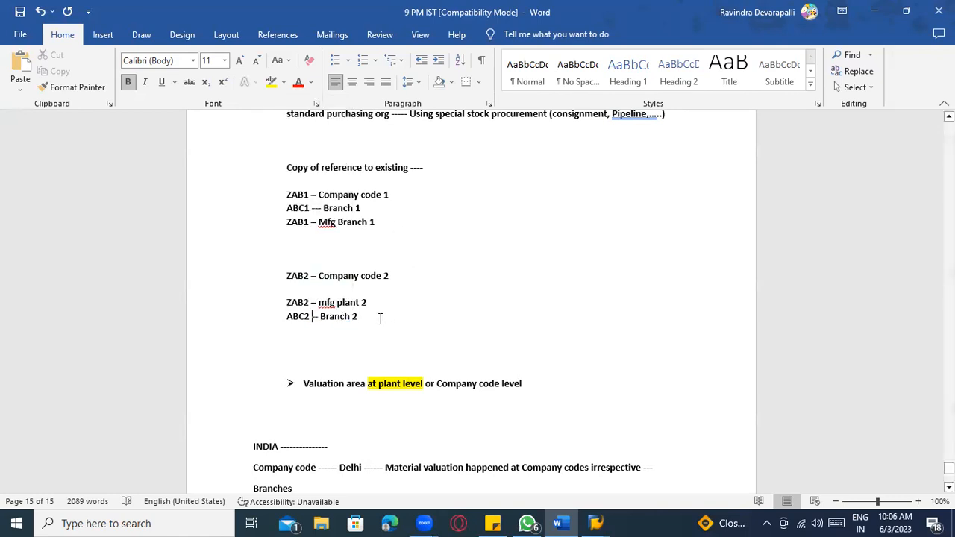
key("alt+Tab")
- Exit the plant 1100 organizational object screen and return to the ZAB1 – Mfg Branch 1 line in Word
left_click(202, 37)
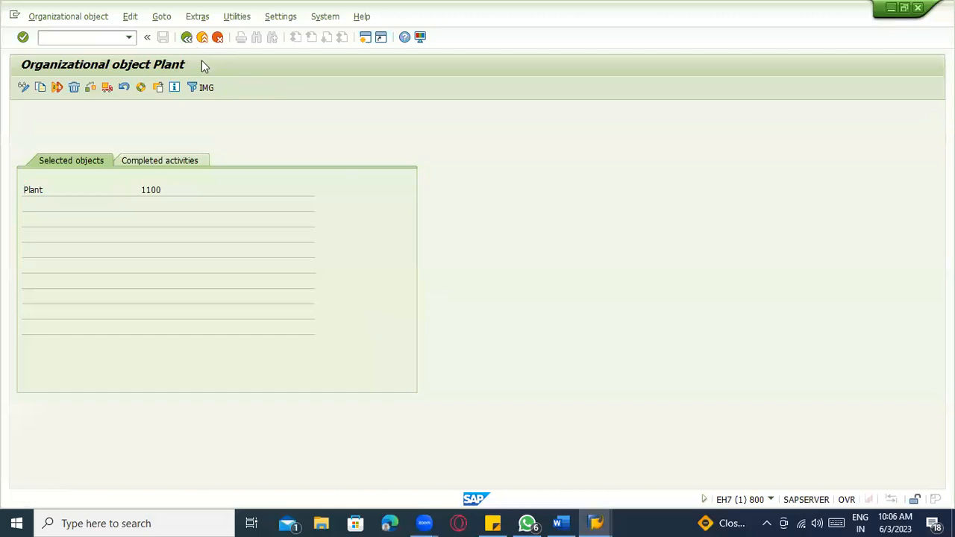
key("alt+Tab")
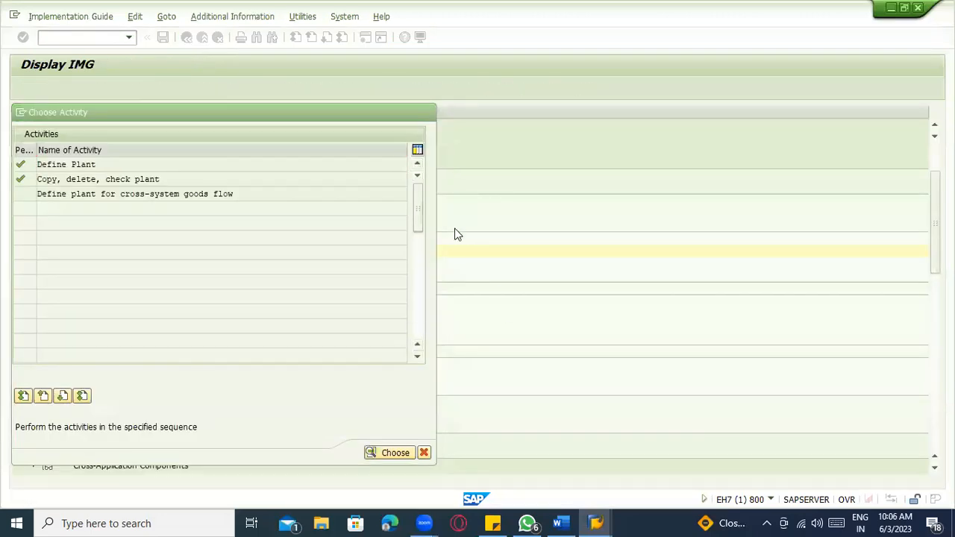
left_click(354, 226)
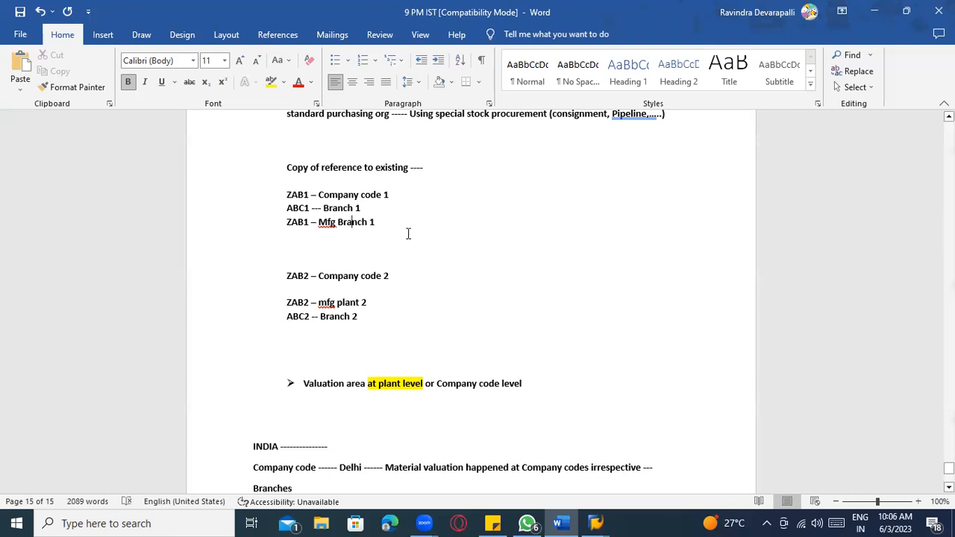
- Type a 'Storage location' heading on a new line below ZAB1 – Mfg Branch 1
key("Return")
key("Return")
type("Storagee")
key("BackSpace")
type("kocia")
key("BackSpace")
key("BackSpace")
key("BackSpace")
key("BackSpace")
key("BackSpace")
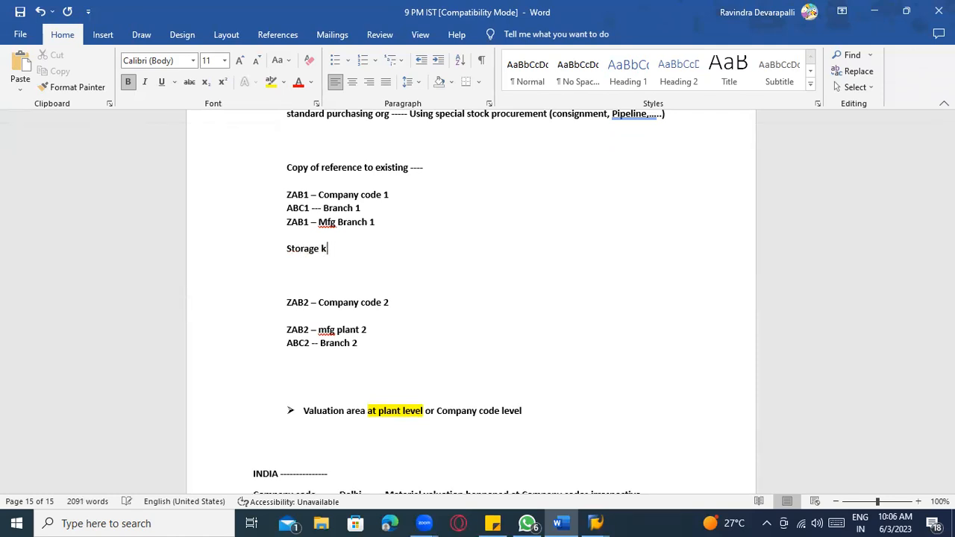
type("location")
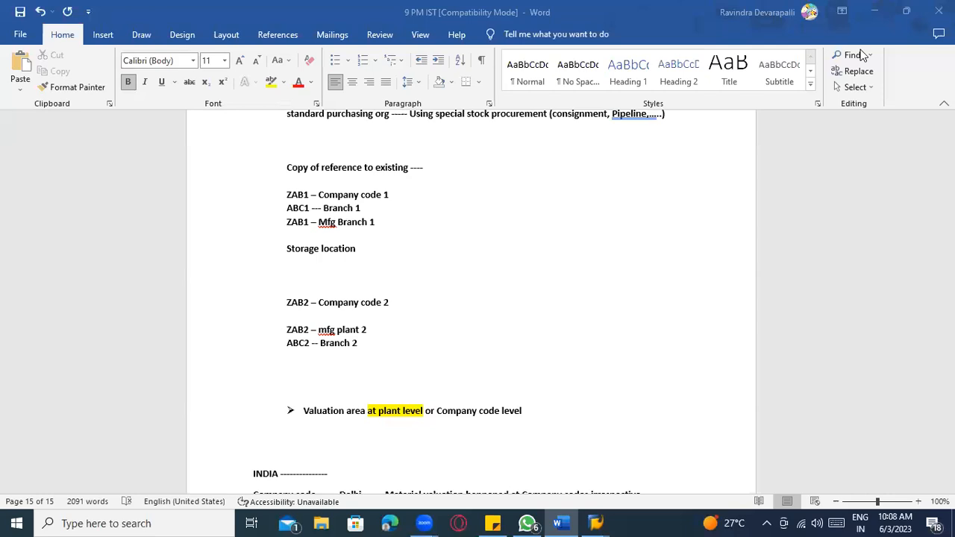
left_click(362, 249)
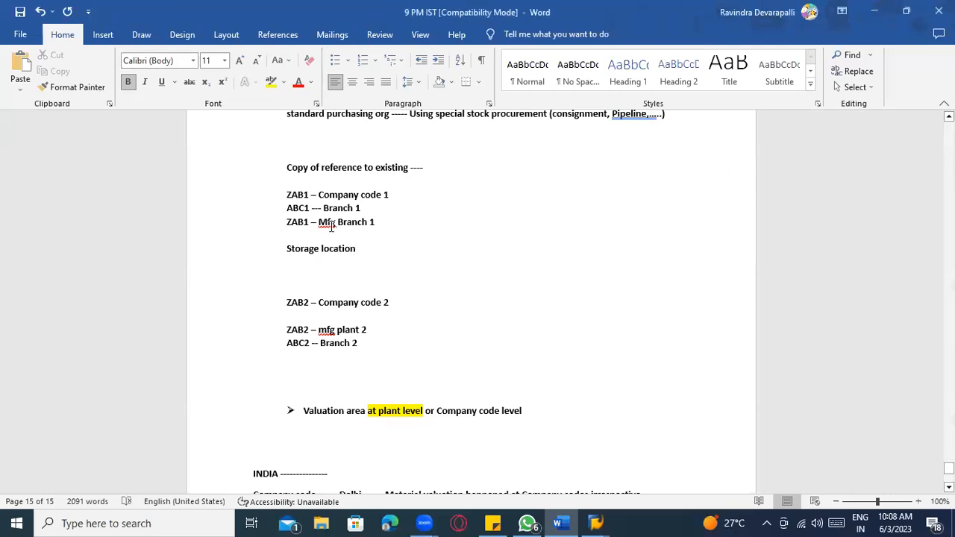
left_click(133, 35)
- Draw a large rectangle to the right of the Storage location notes
left_click(105, 35)
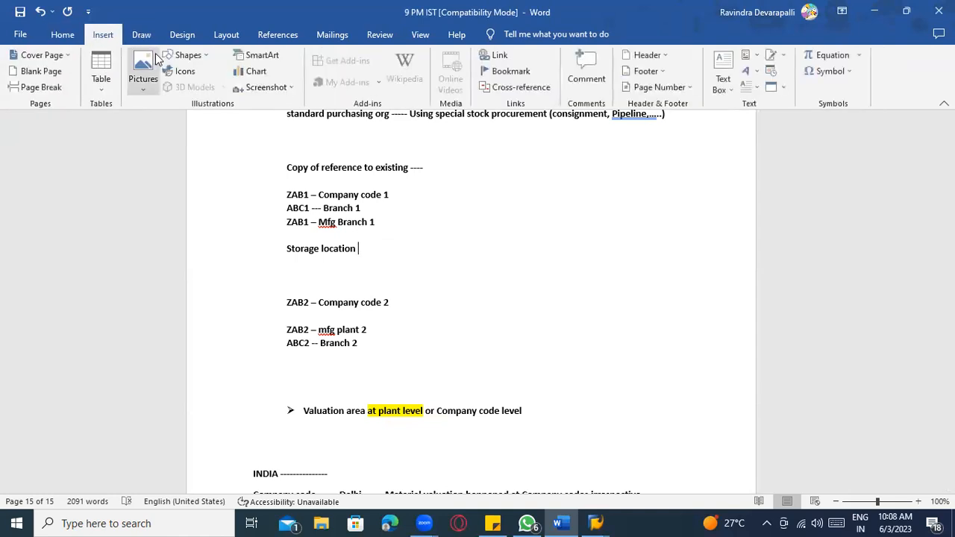
left_click(188, 54)
left_click(179, 156)
left_click_drag(448, 205, 670, 306)
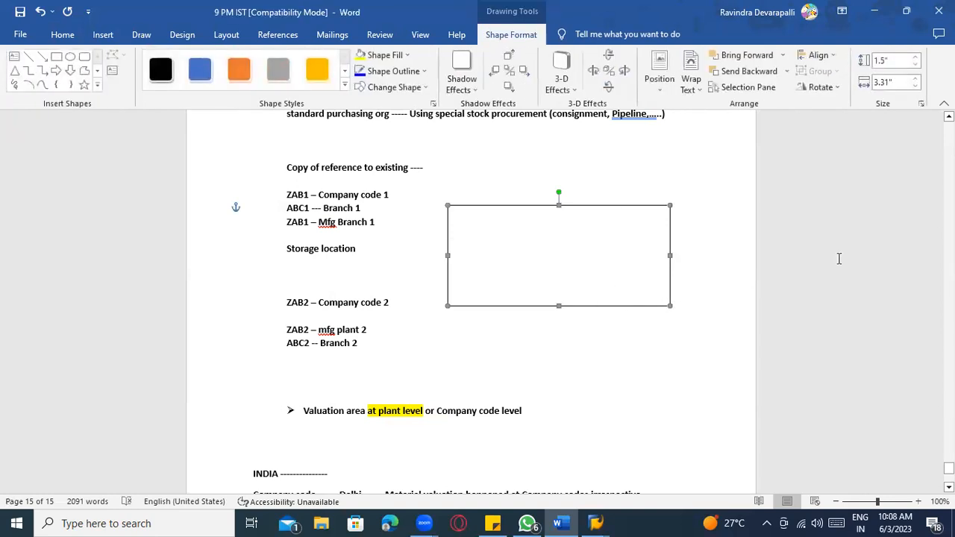
- Add three small rectangles along the bottom and a rounded rectangle at the upper left inside it
left_click(57, 56)
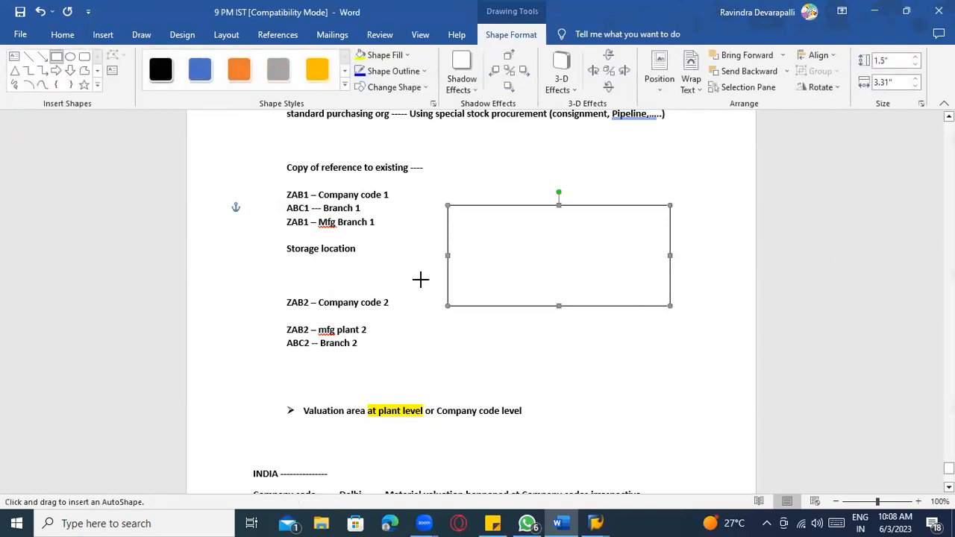
left_click_drag(455, 278, 507, 302)
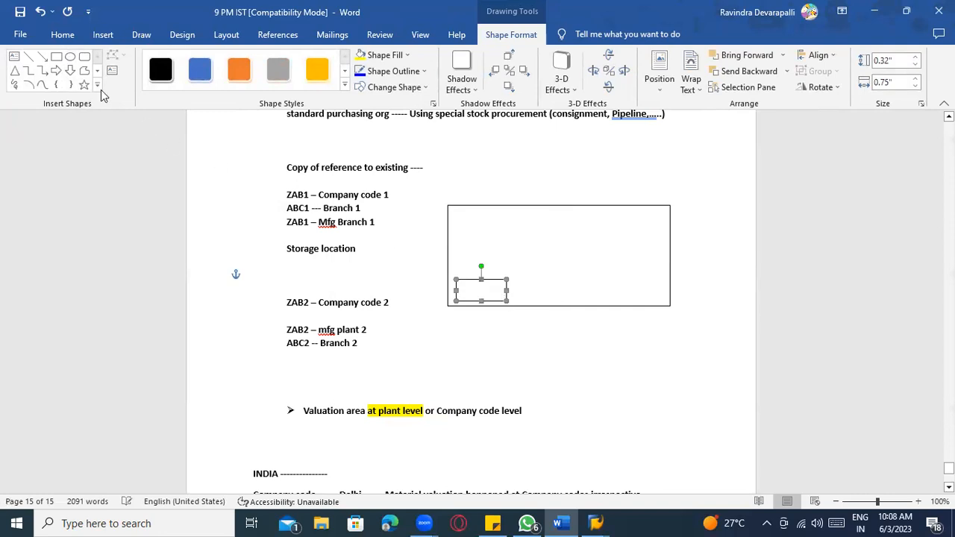
left_click(56, 56)
left_click_drag(524, 280, 565, 304)
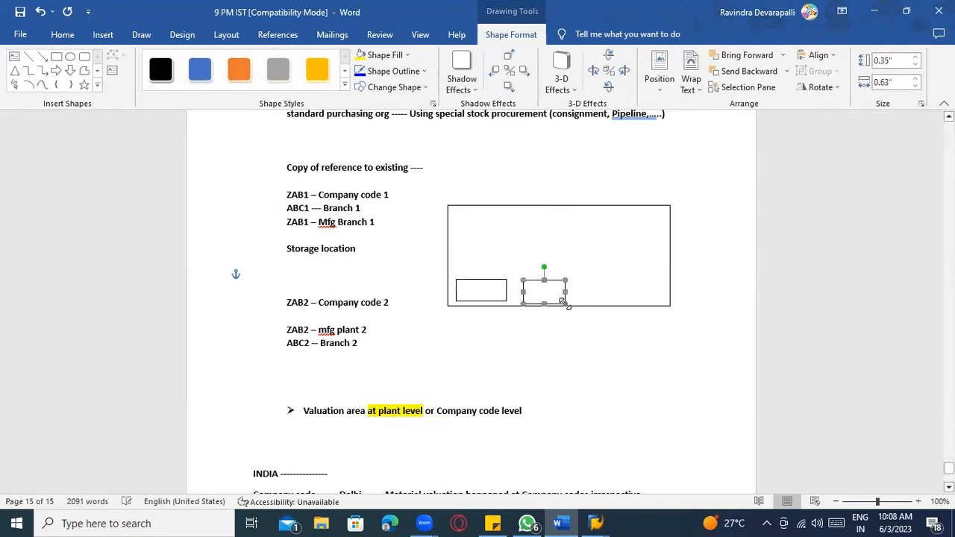
left_click(57, 56)
left_click_drag(588, 273, 638, 303)
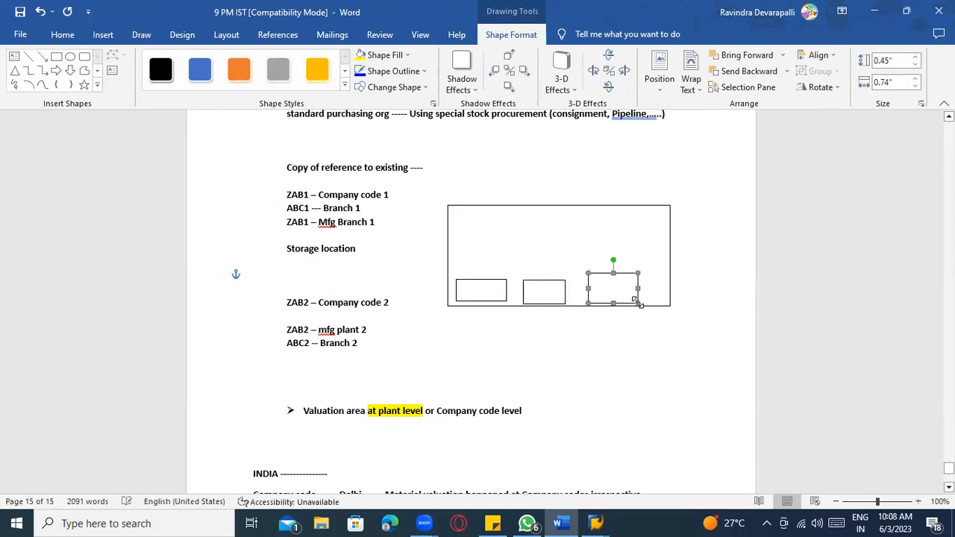
left_click(83, 59)
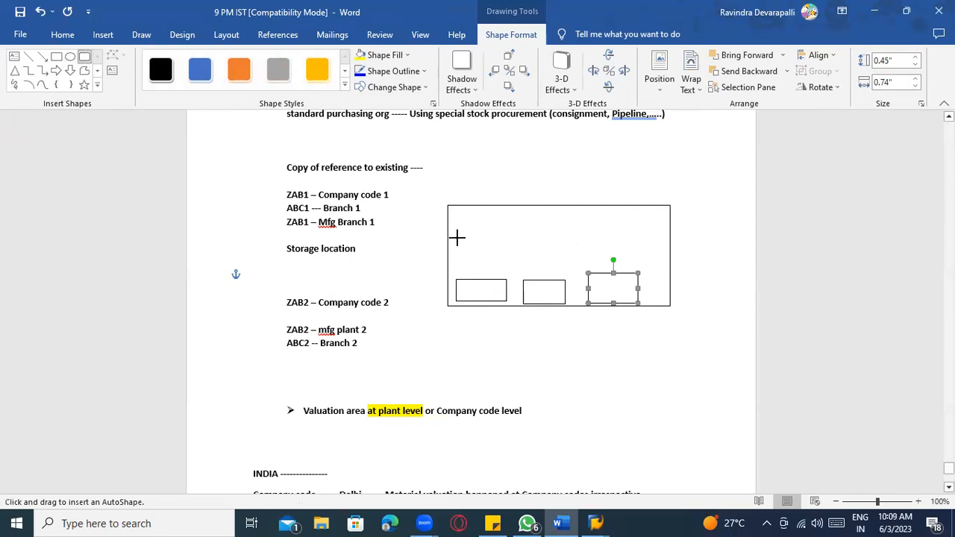
left_click_drag(456, 238, 500, 270)
- Check the enclosing box by selecting and deselecting it, then switch back to SAP
left_click(537, 260)
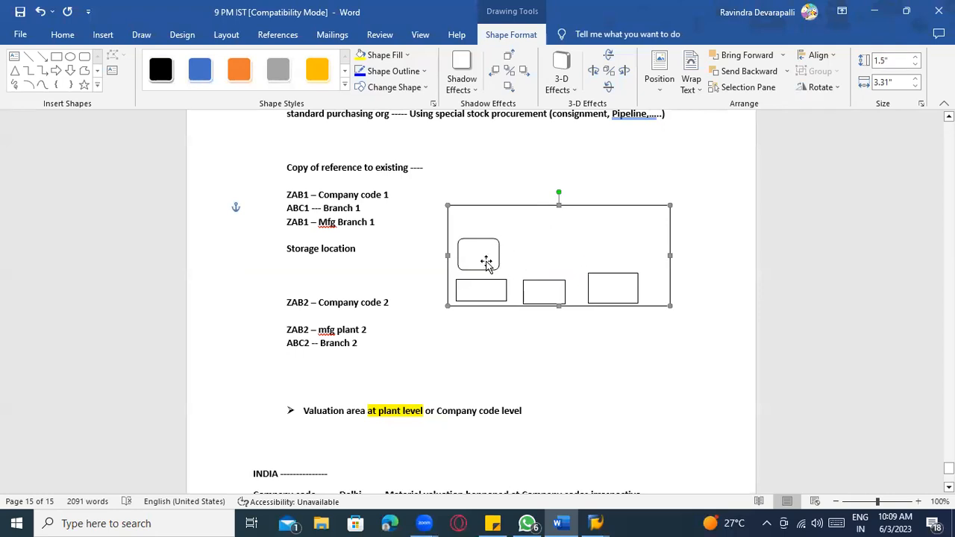
left_click(315, 252)
left_click(498, 228)
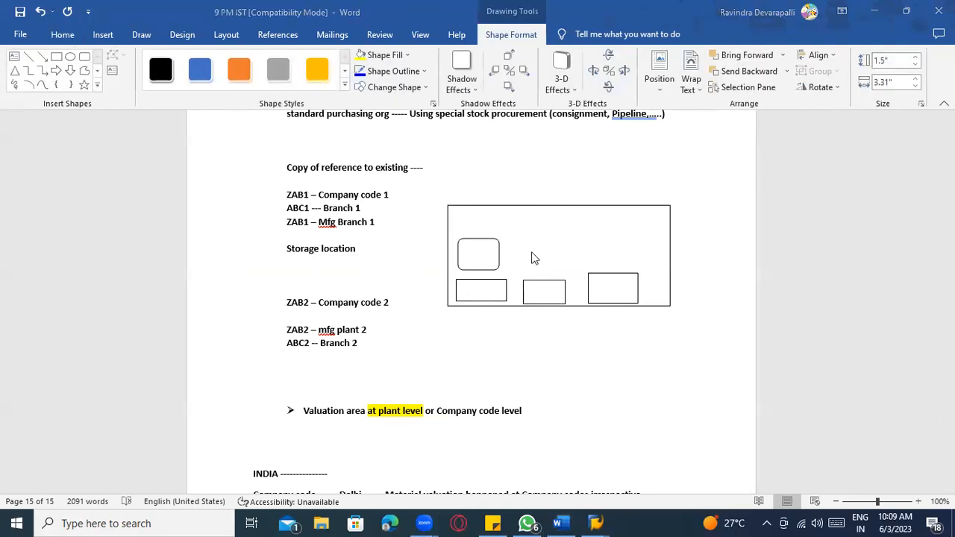
left_click(366, 254)
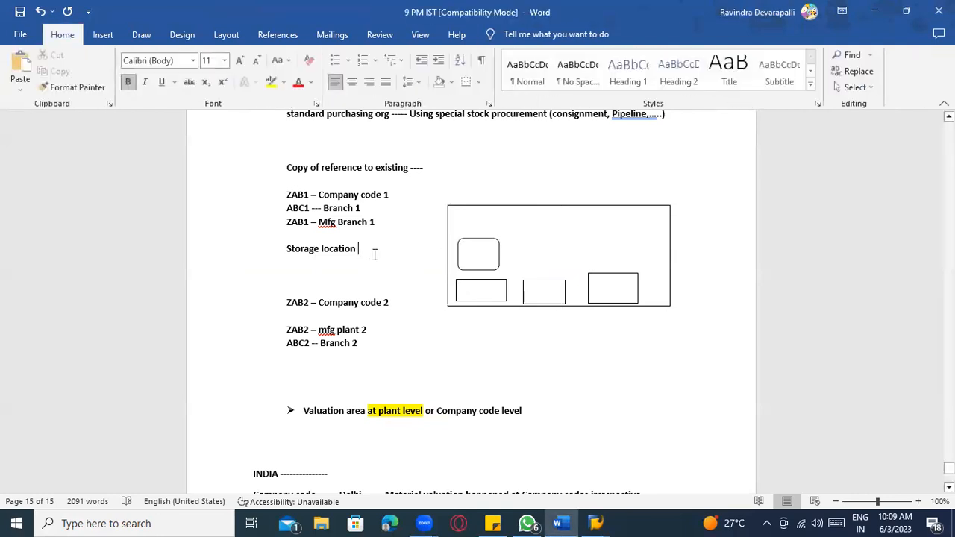
key("alt+Tab")
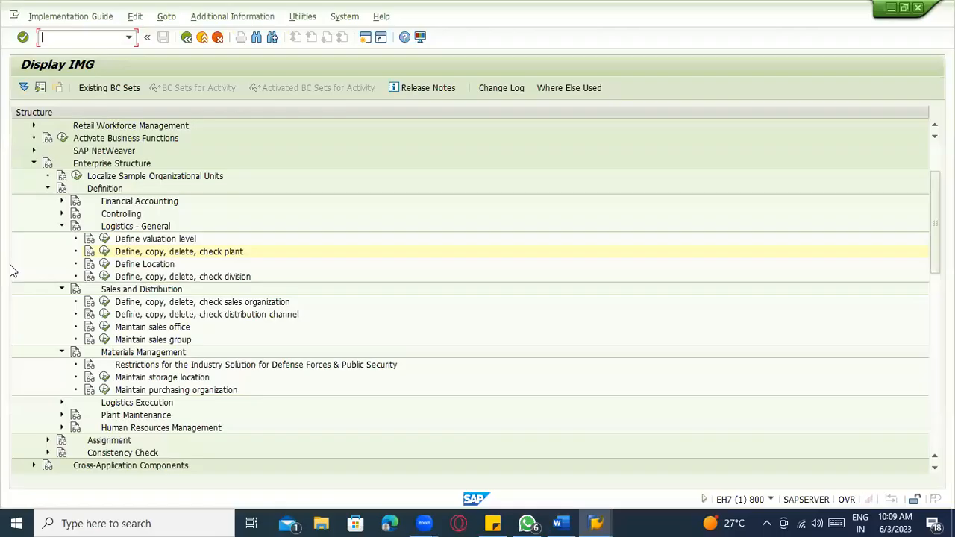
- Execute Maintain storage location under Materials Management in the IMG
scroll(195, 298, "down", 2)
left_click(117, 303)
scroll(117, 308, "up", 3)
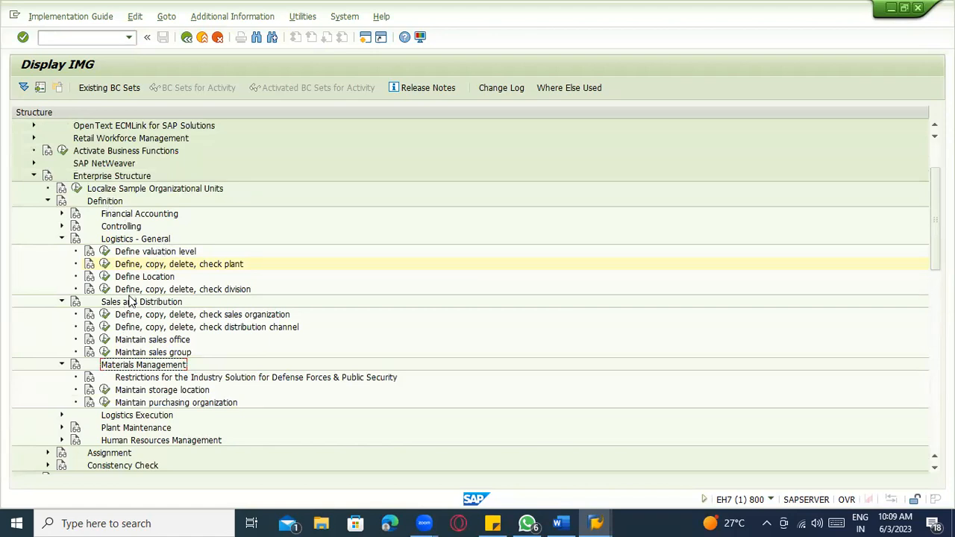
left_click(152, 391)
scroll(153, 393, "down", 2)
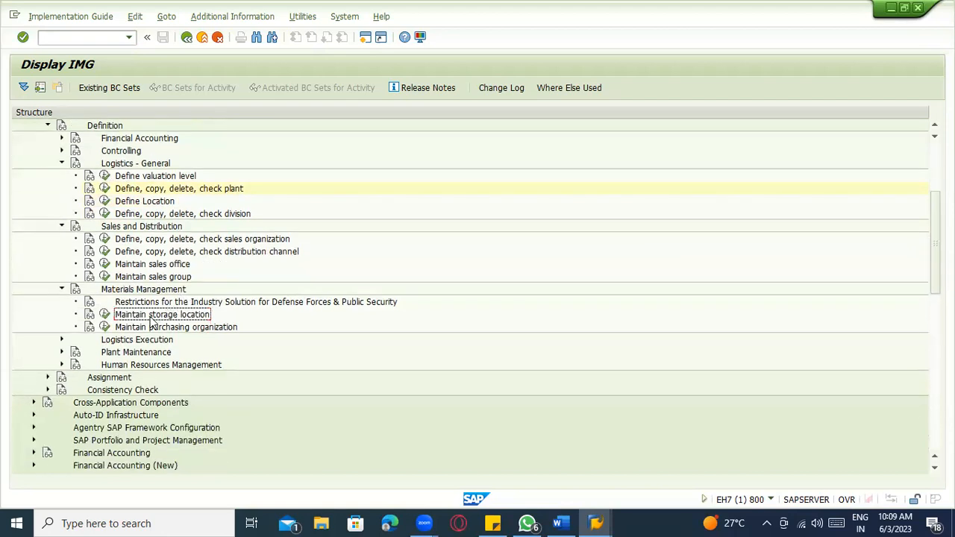
scroll(140, 323, "down", 1)
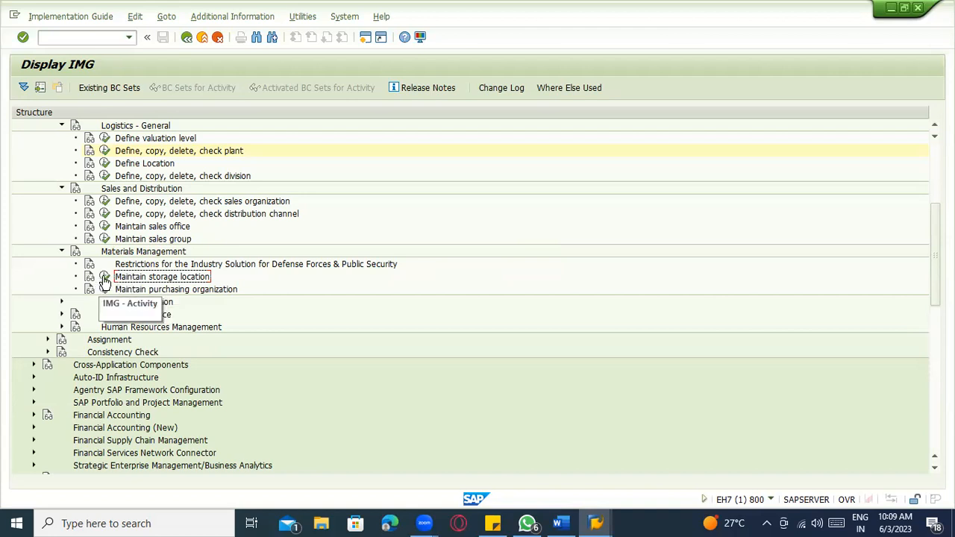
left_click(105, 278)
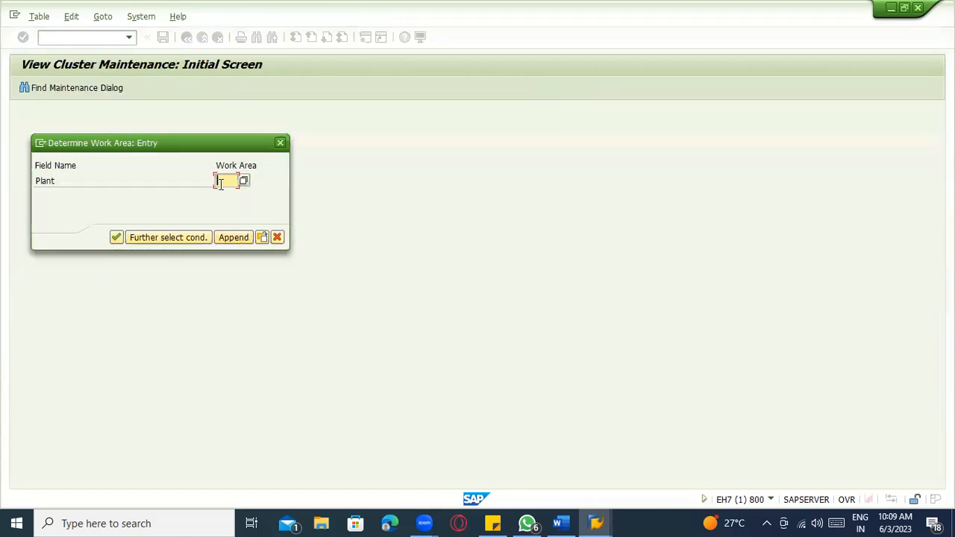
- Check the plant code in the Word notes and enter plant ABC1 to load its storage locations
key("alt+Tab")
key("alt+Tab")
key("alt+Tab")
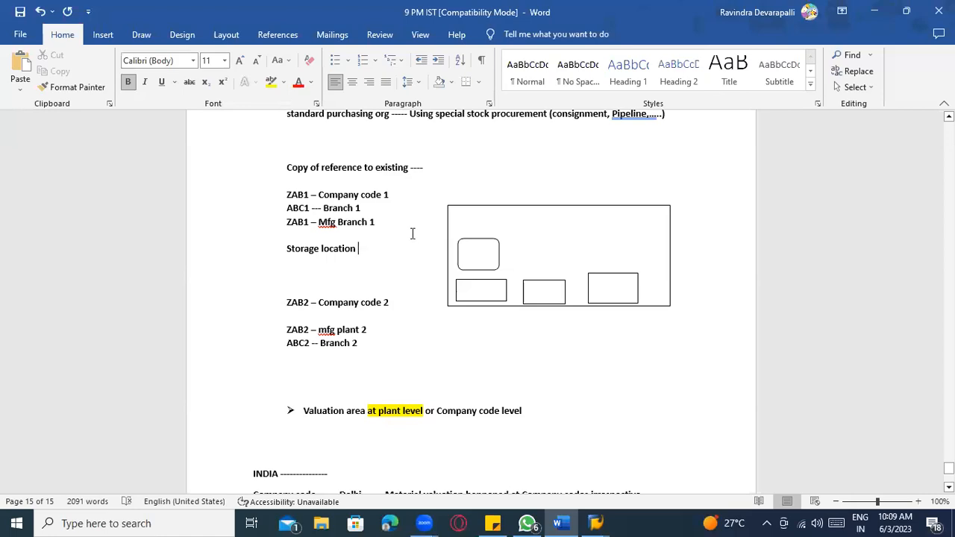
key("alt+Tab")
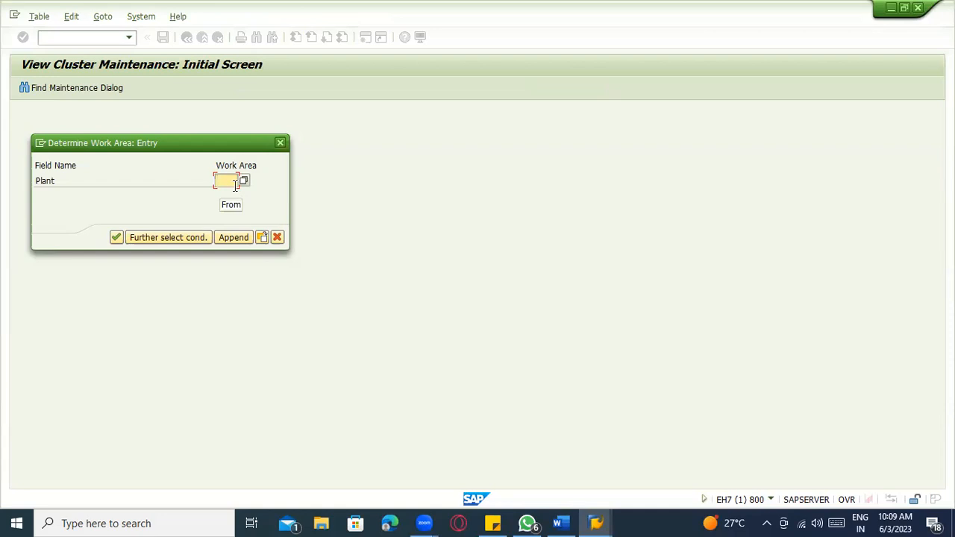
key("alt+Tab")
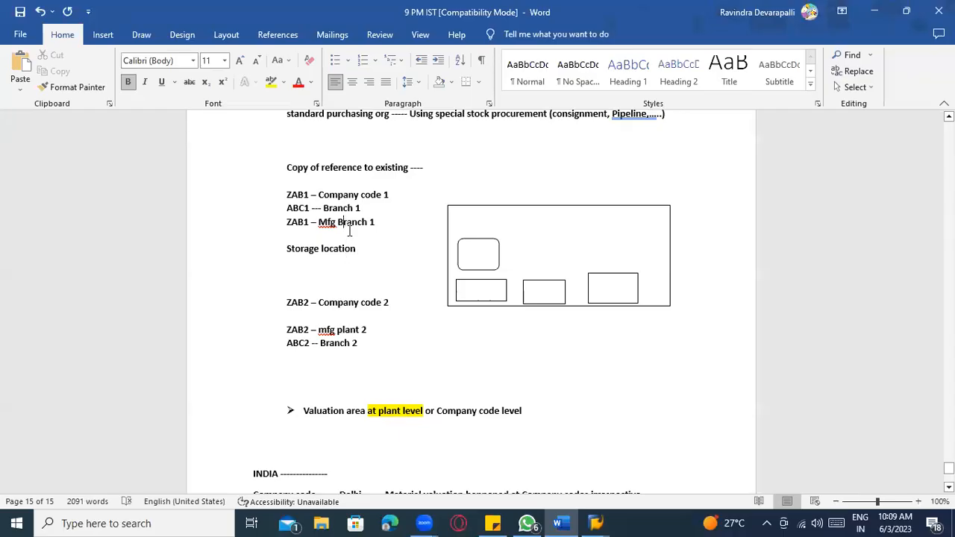
key("alt+Tab")
key("alt+Tab")
left_click(310, 209)
key("alt+Tab")
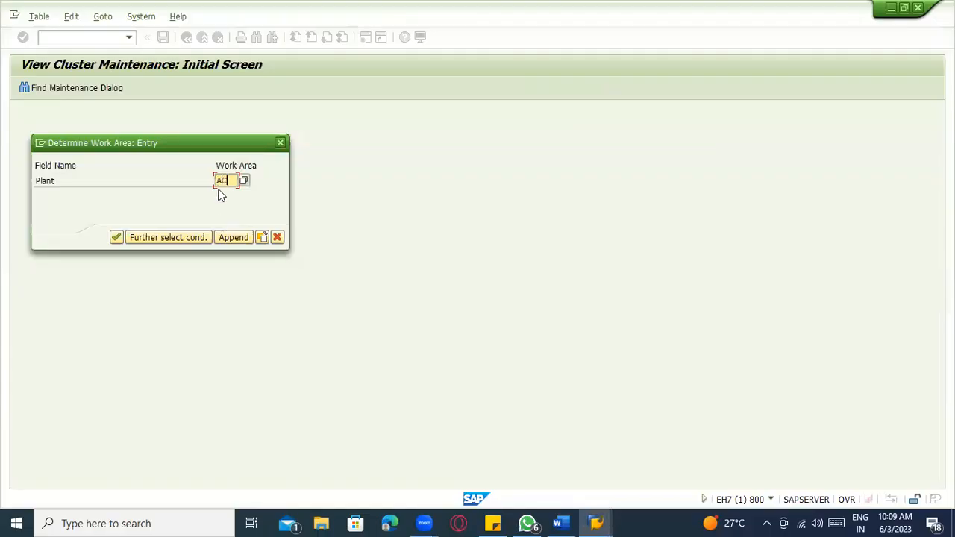
key("BackSpace")
type("BC1")
key("Return")
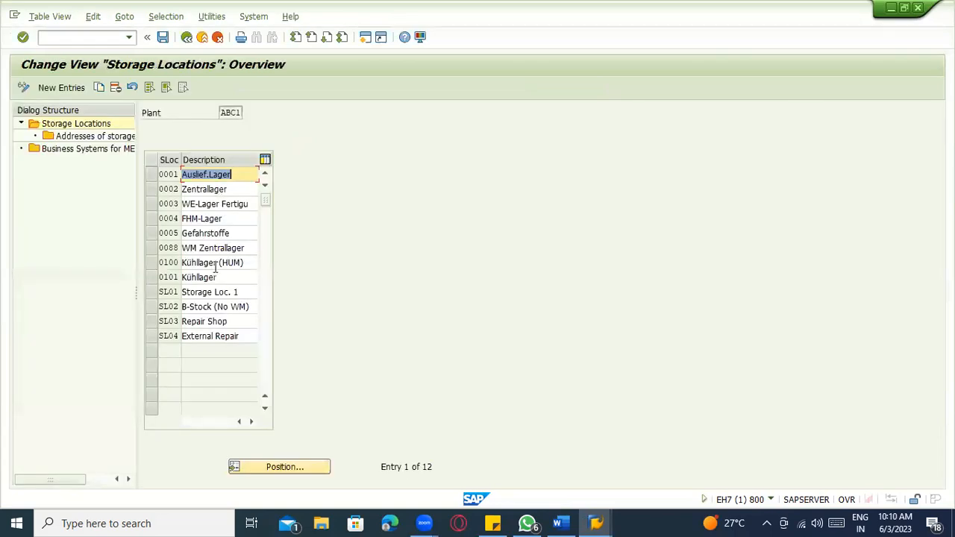
- Review plant ABC1's storage locations, then select and delete all 12 entries
left_click(220, 175)
left_click(222, 189)
left_click(230, 204)
left_click(230, 217)
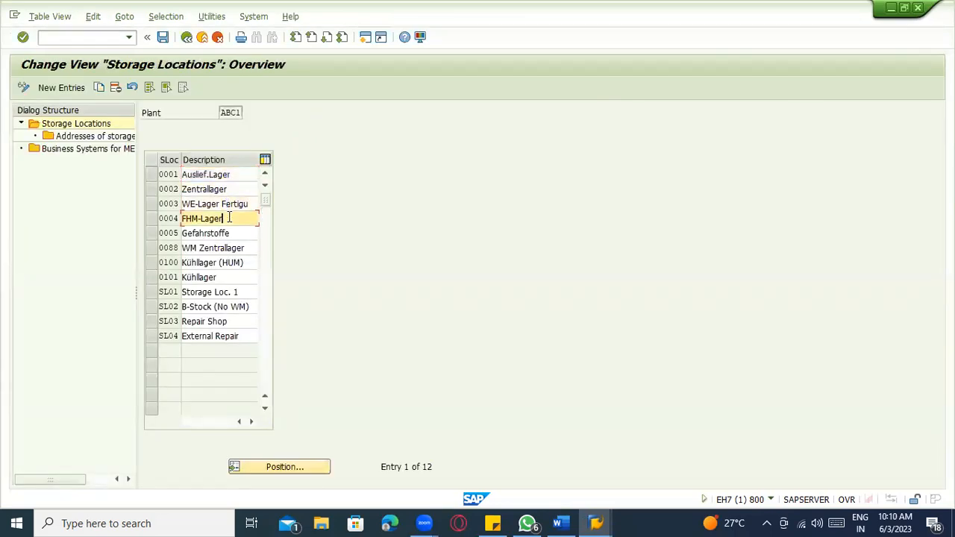
left_click(229, 234)
left_click(233, 275)
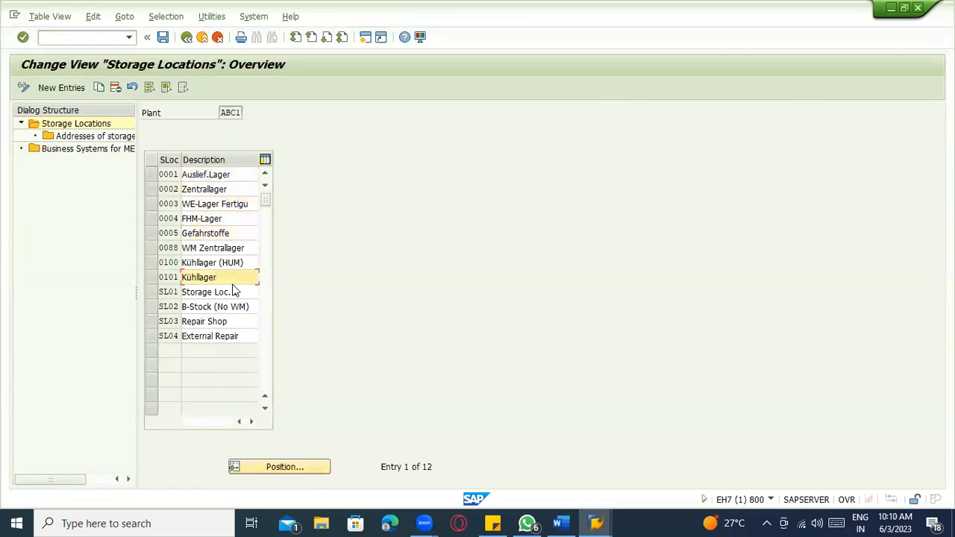
left_click(232, 293)
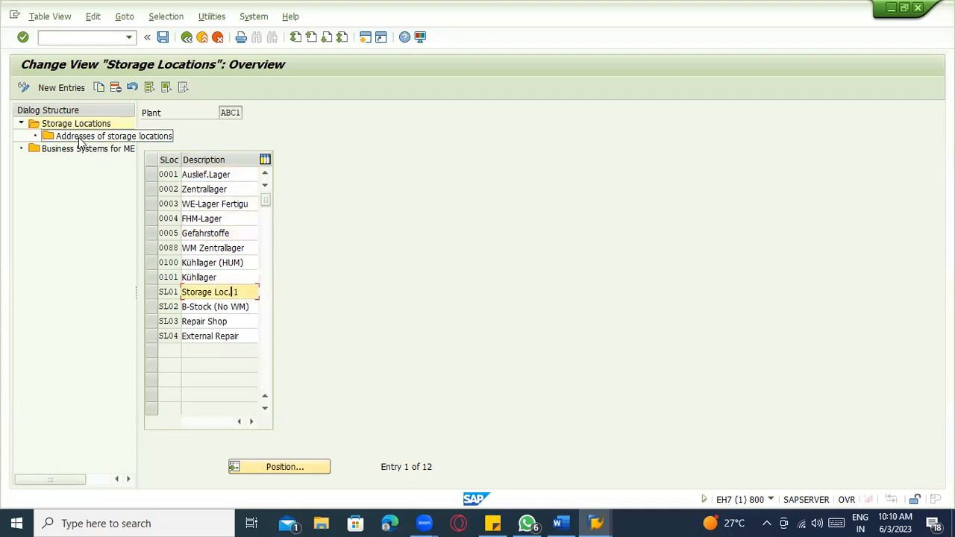
left_click(148, 88)
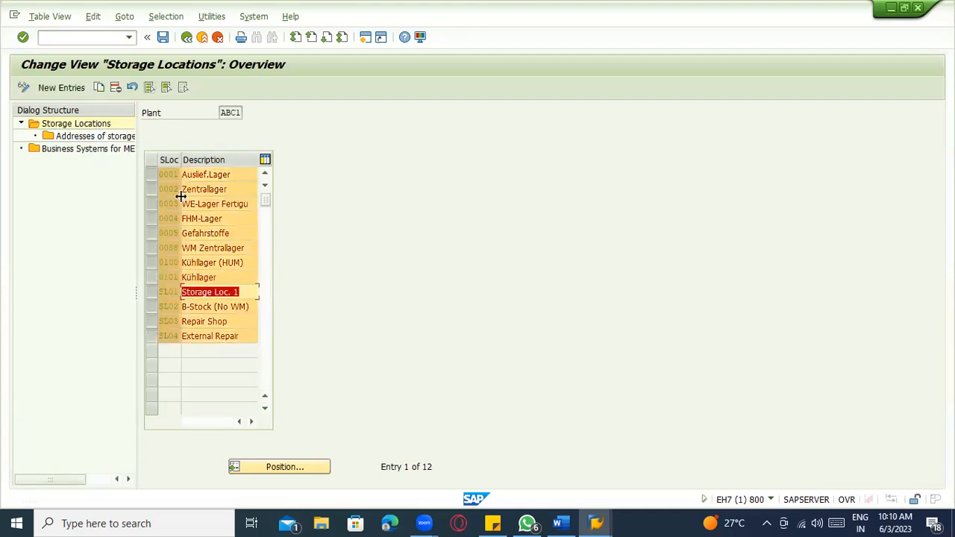
left_click(115, 88)
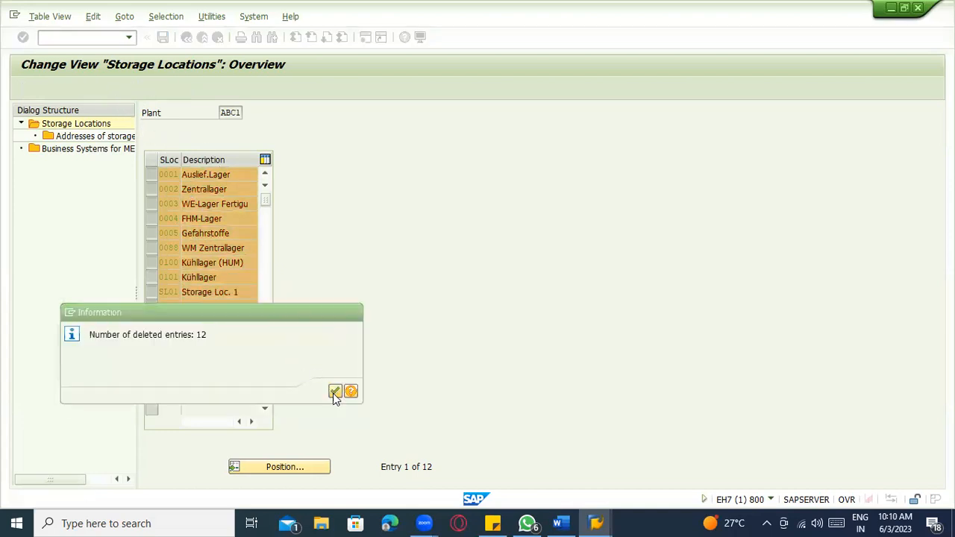
left_click(334, 394)
- Save the deletion under the customizing request and start New Entries
left_click(163, 37)
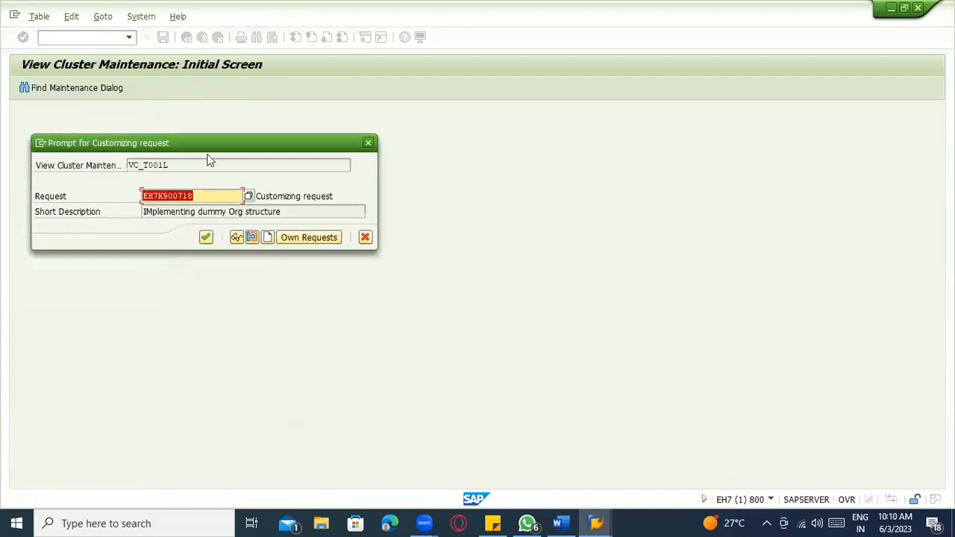
left_click(209, 236)
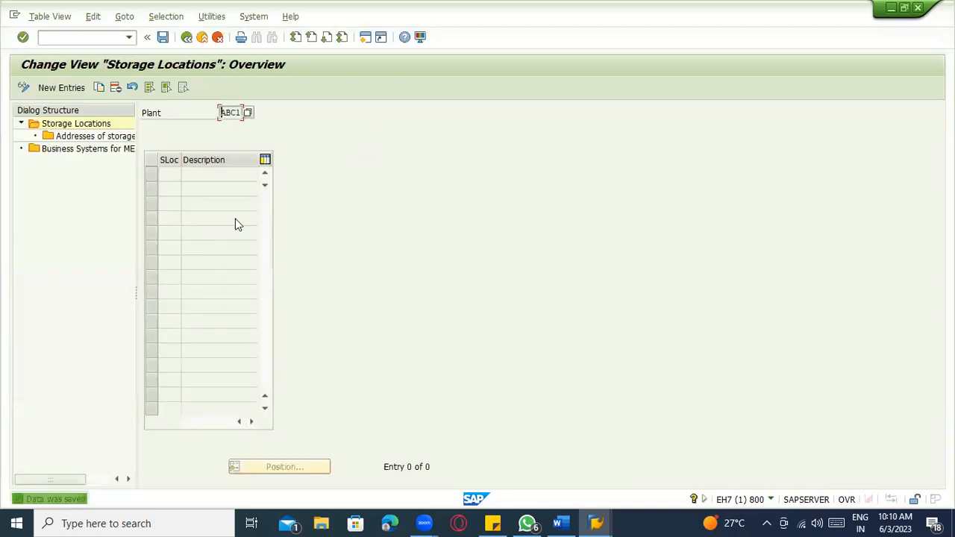
left_click(61, 88)
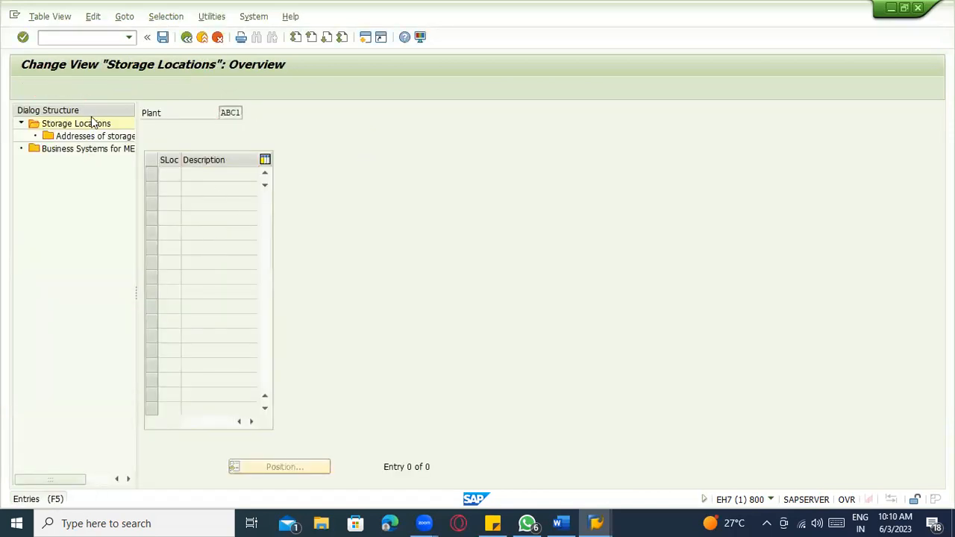
- Enter storage locations 0001 'RM location' and 0002 'Packing'
left_click(167, 178)
type("ZAB")
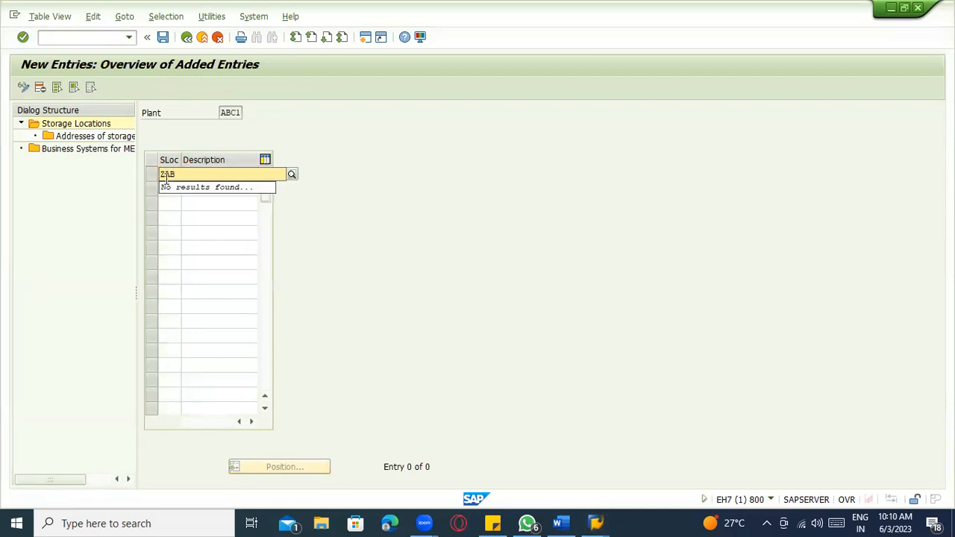
key("BackSpace")
key("BackSpace")
key("BackSpace")
type("0001")
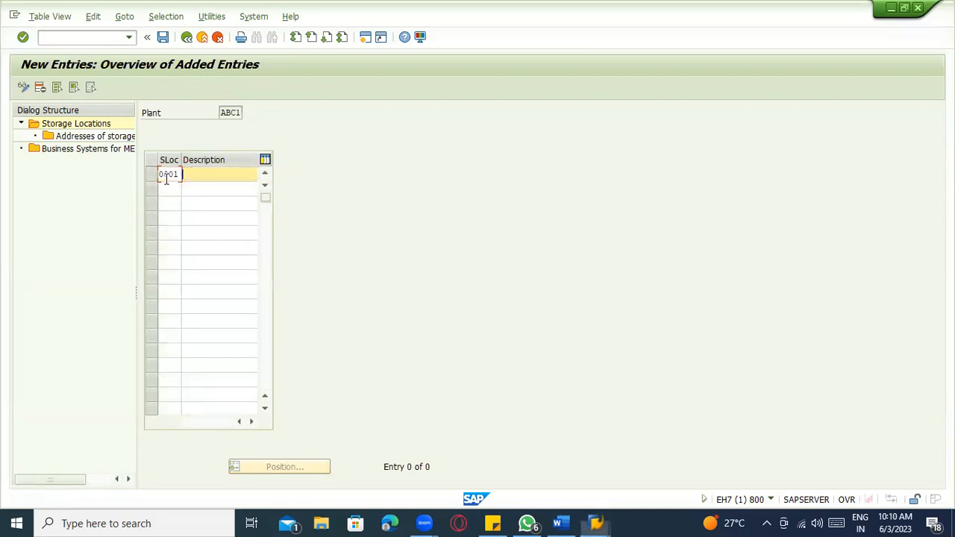
key("Tab")
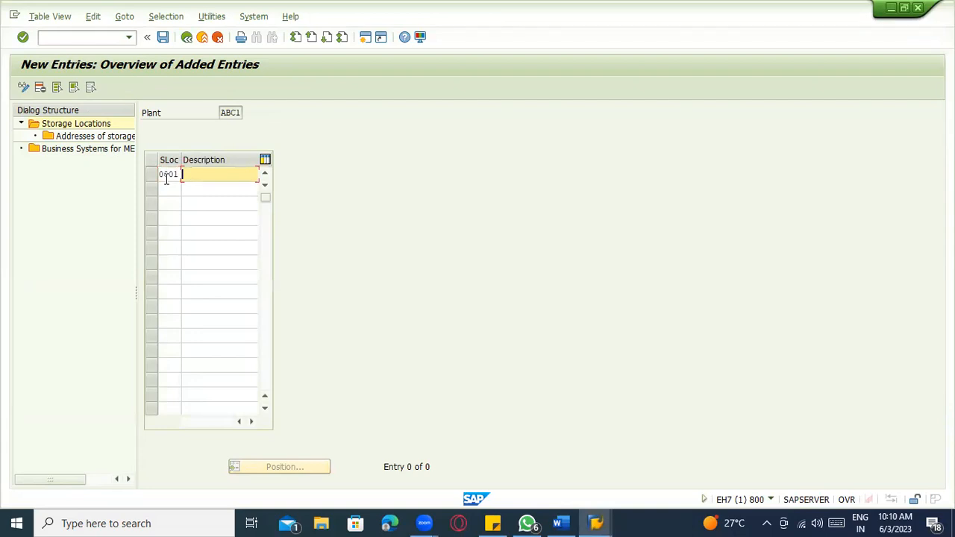
type("RM locaiton")
key("Tab")
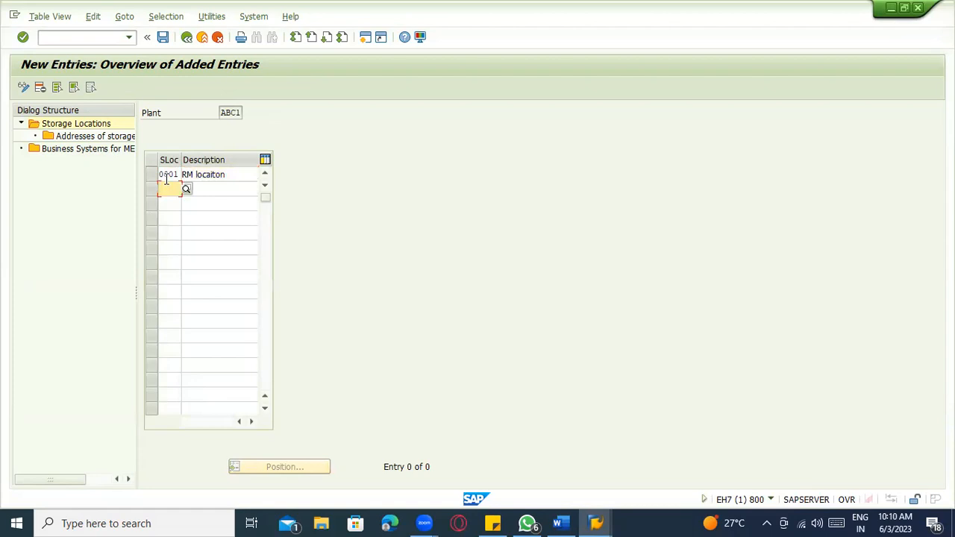
type("0002")
key("Tab")
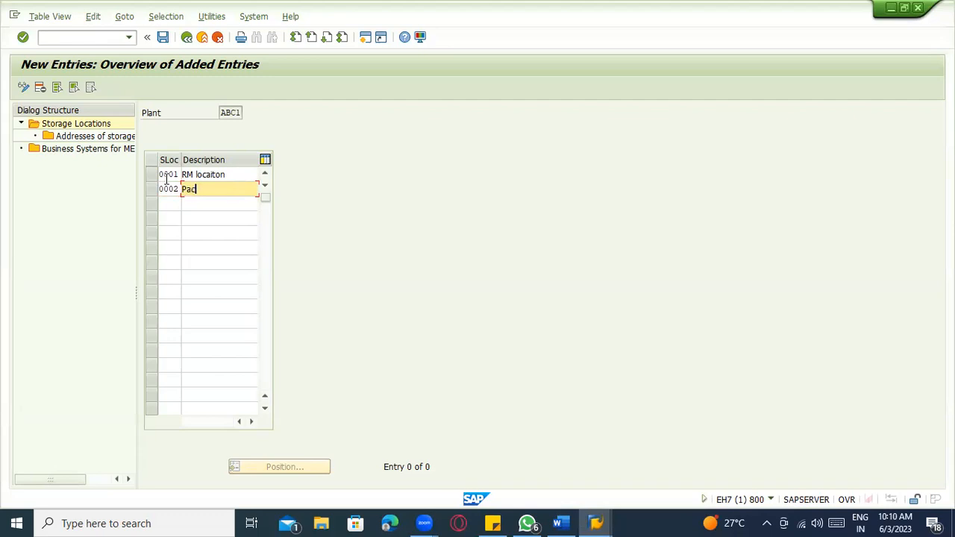
type("Packing")
key("Tab")
- Enter storage locations 0003 'Semi finished' and 0004 'Finished product'
type("0003")
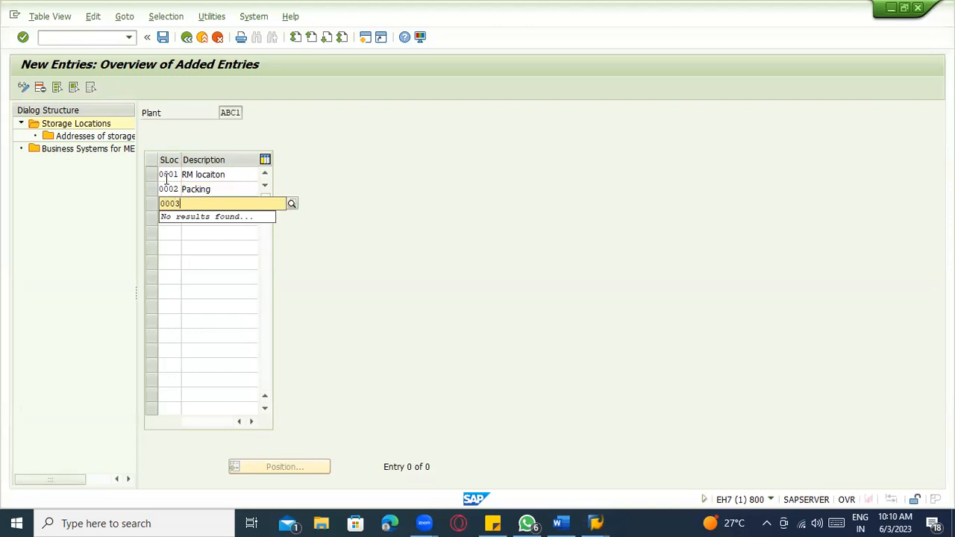
key("Tab")
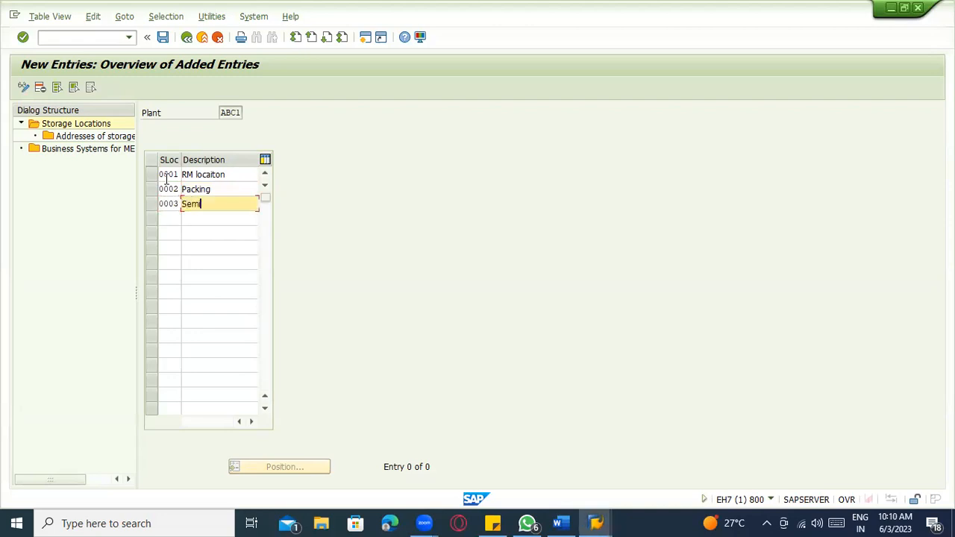
type("Semi finished")
key("Tab")
type("00")
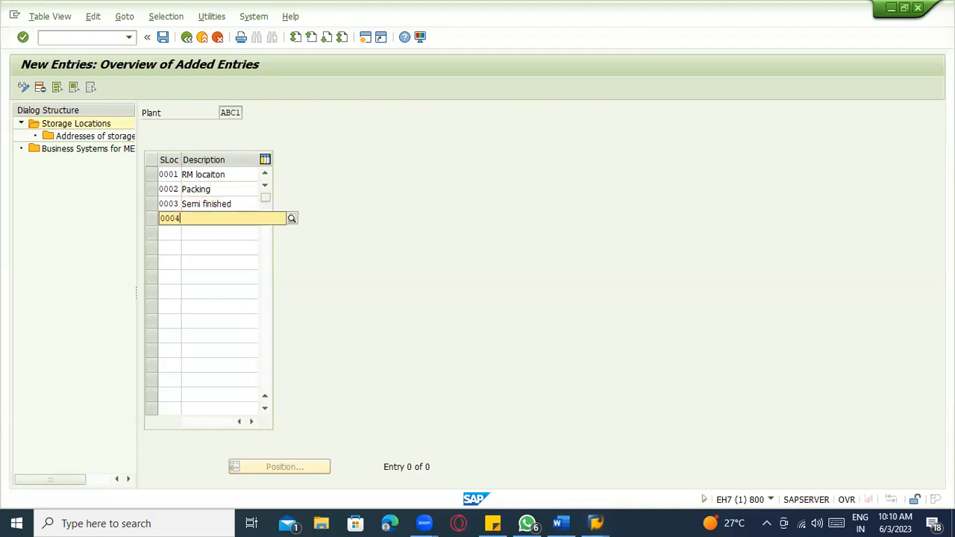
key("Tab")
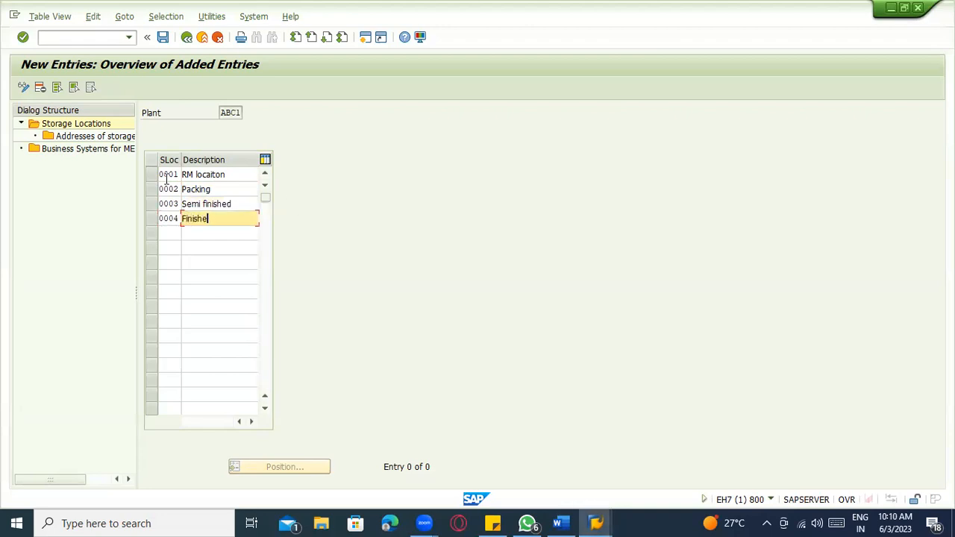
type("Finished roduct")
key("BackSpace")
key("BackSpace")
key("BackSpace")
key("BackSpace")
type("rodcu")
key("Tab")
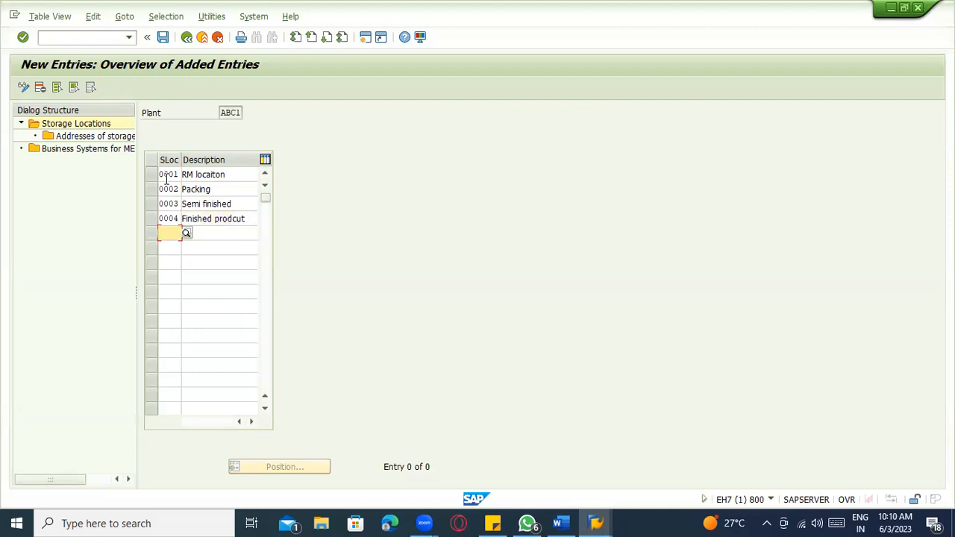
- Enter storage locations 0005 'operation' and 0006 're-packing'
type("0005")
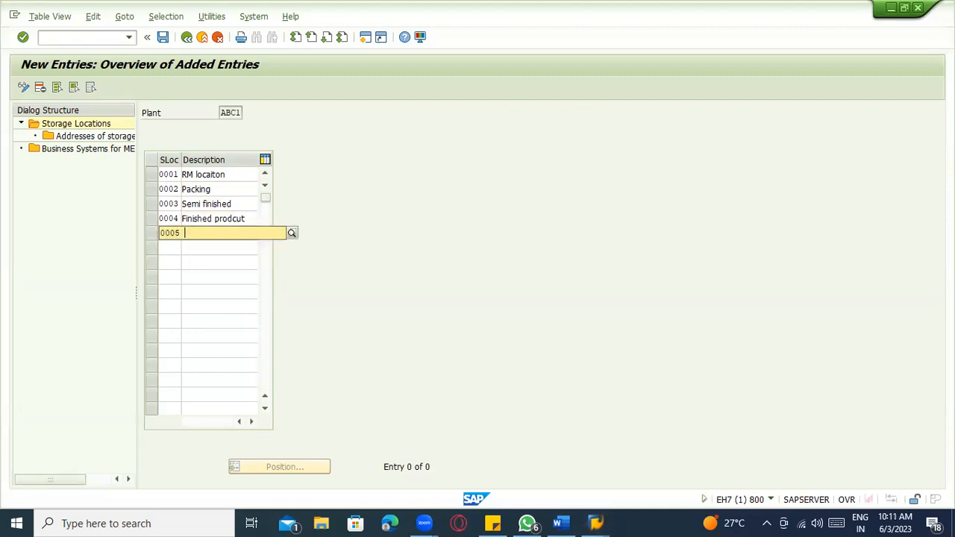
key("Tab")
type("opera")
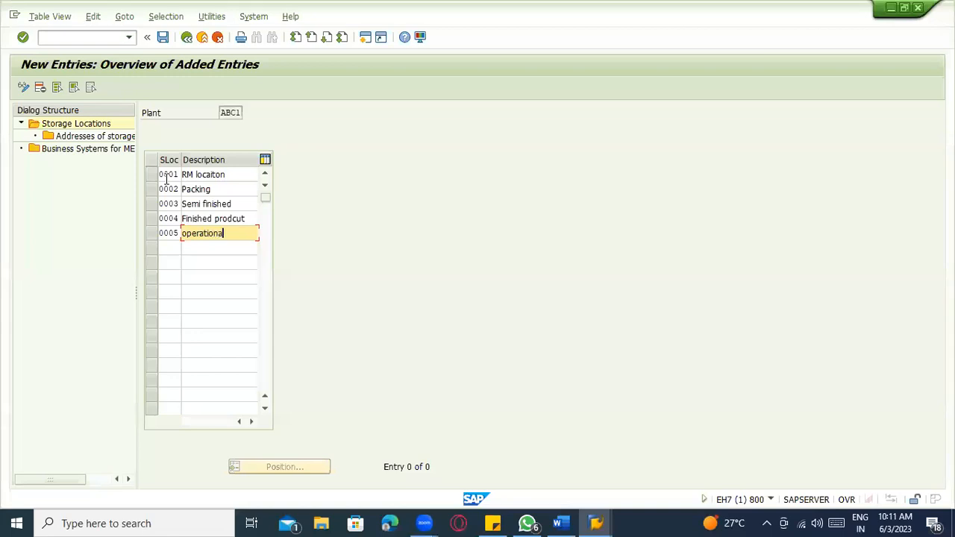
key("Tab")
type("00")
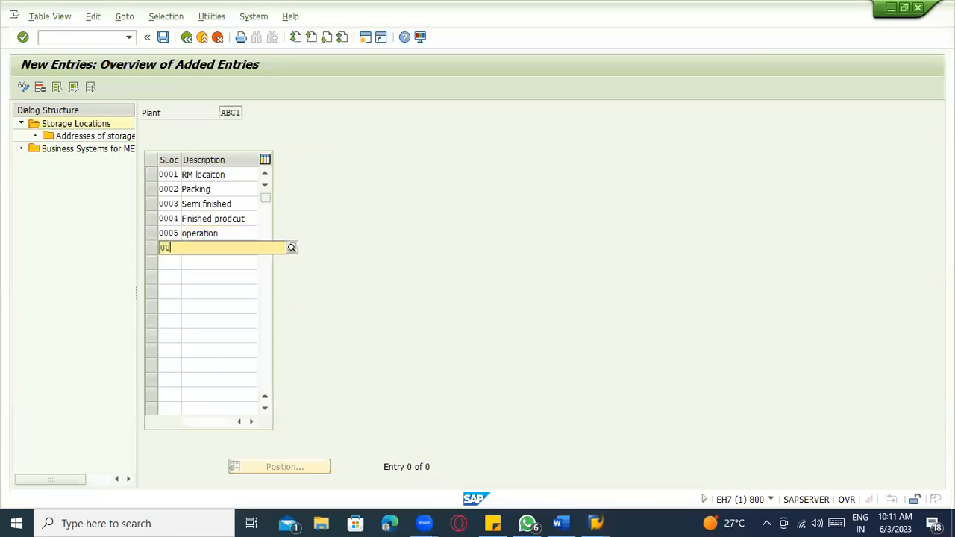
key("Tab")
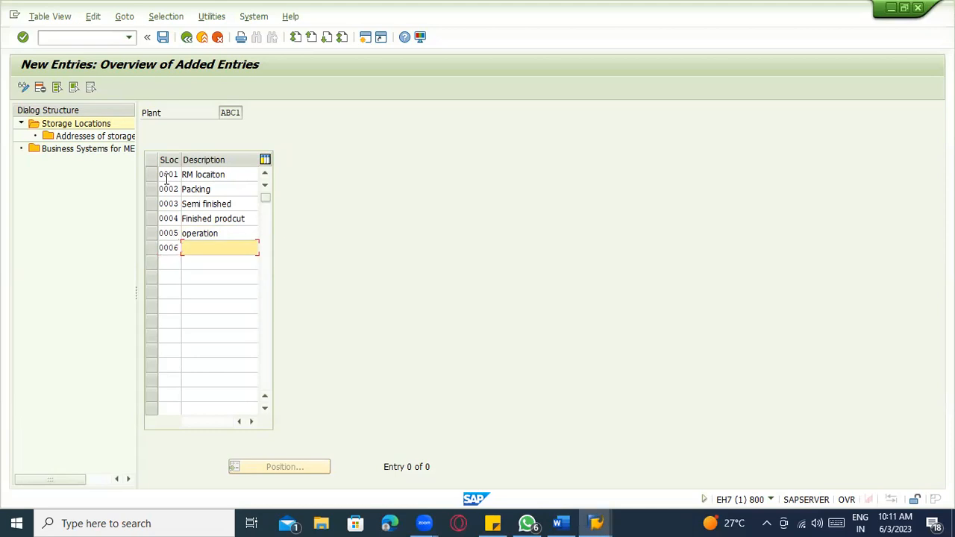
key("BackSpace")
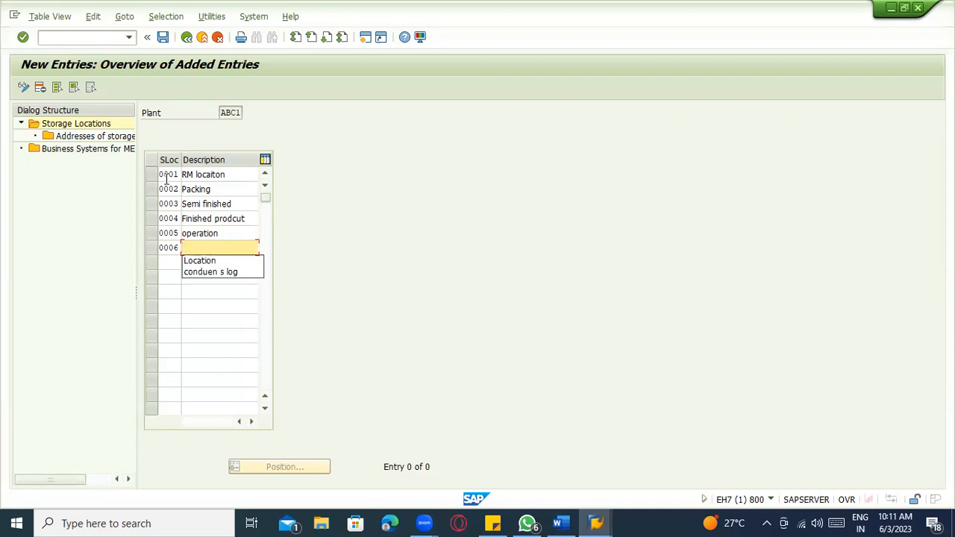
type("re-packing")
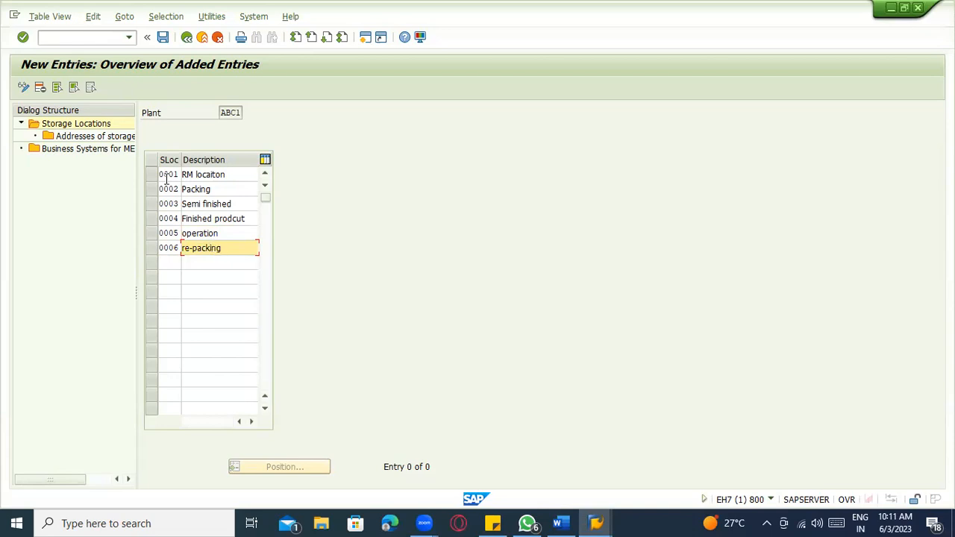
- Confirm and save the six new storage locations, then bring the Word notes forward
key("Return")
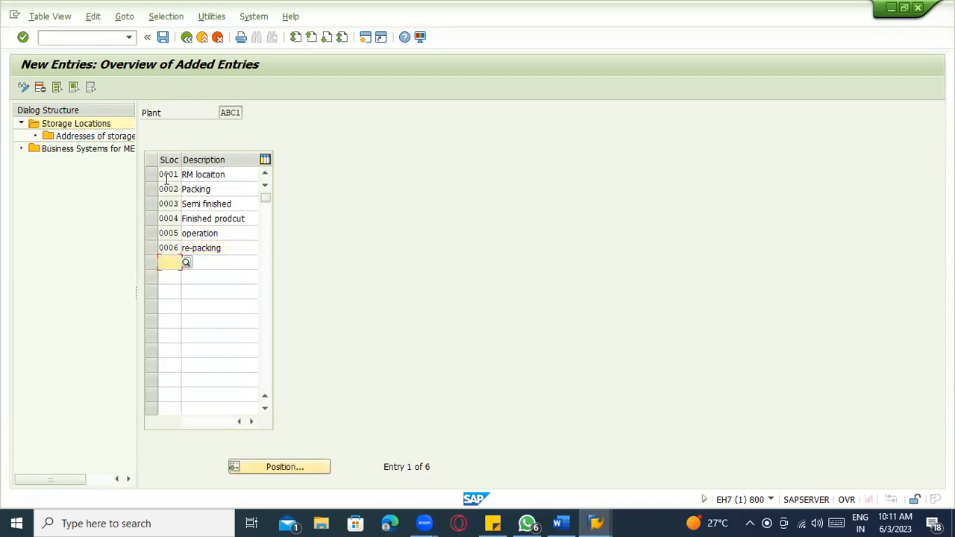
left_click(239, 112)
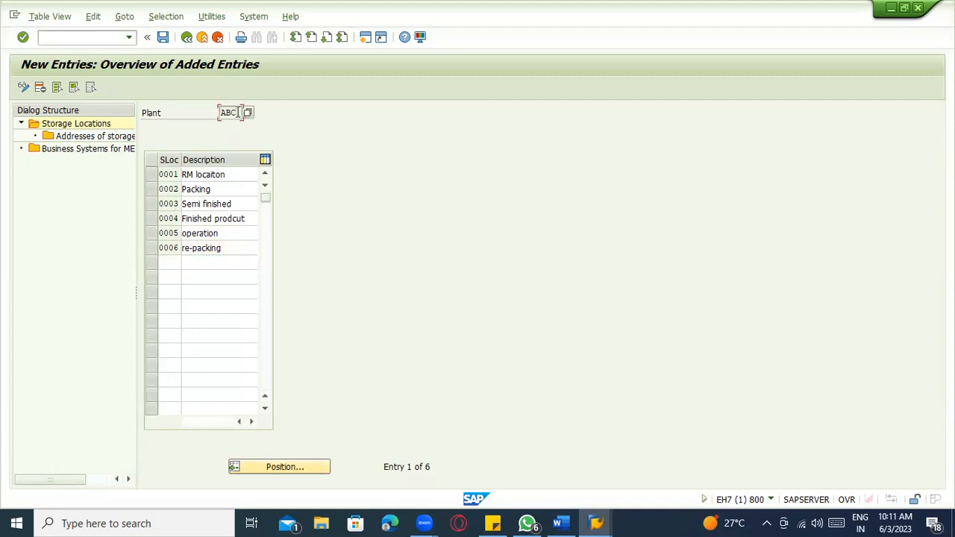
left_click(165, 37)
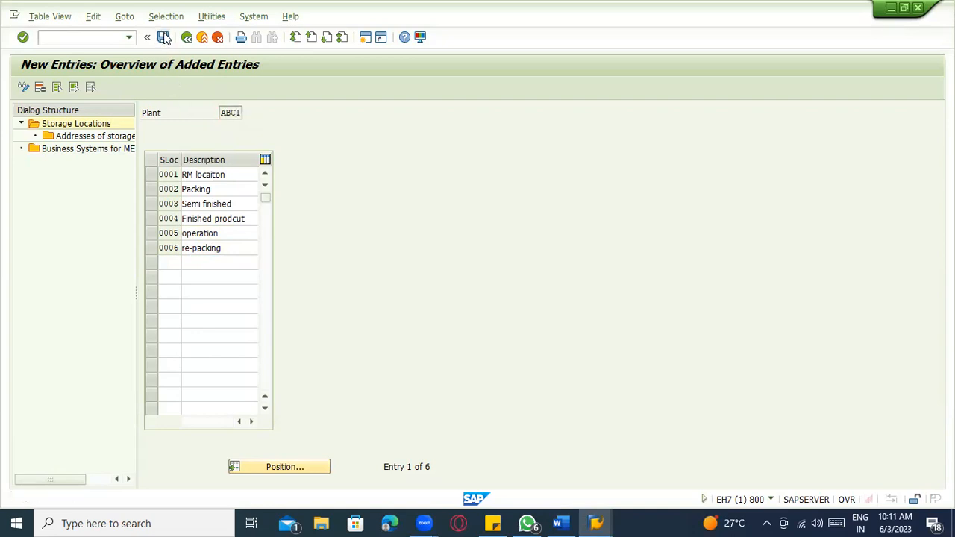
left_click(151, 176)
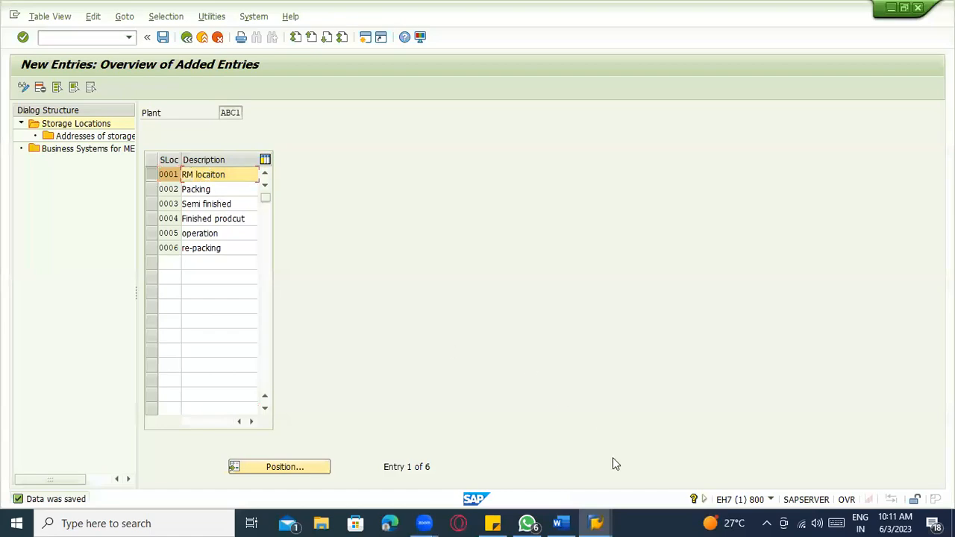
left_click(559, 523)
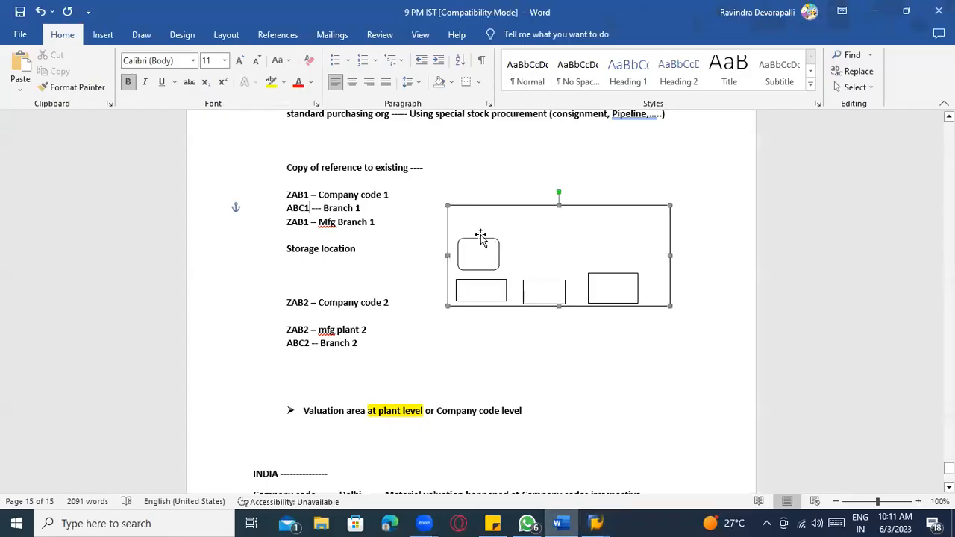
- Stretch the drawing canvas down and left past the ABC2 line, then return to SAP
left_click_drag(448, 305, 393, 373)
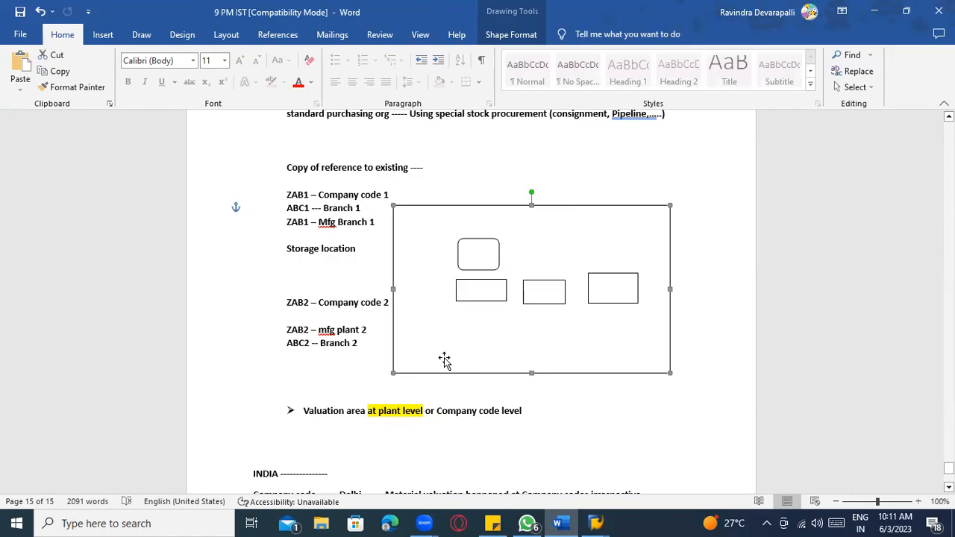
key("alt+Tab")
- Open the addresses of storage location 0001 and start a new address entry 01
left_click(164, 175)
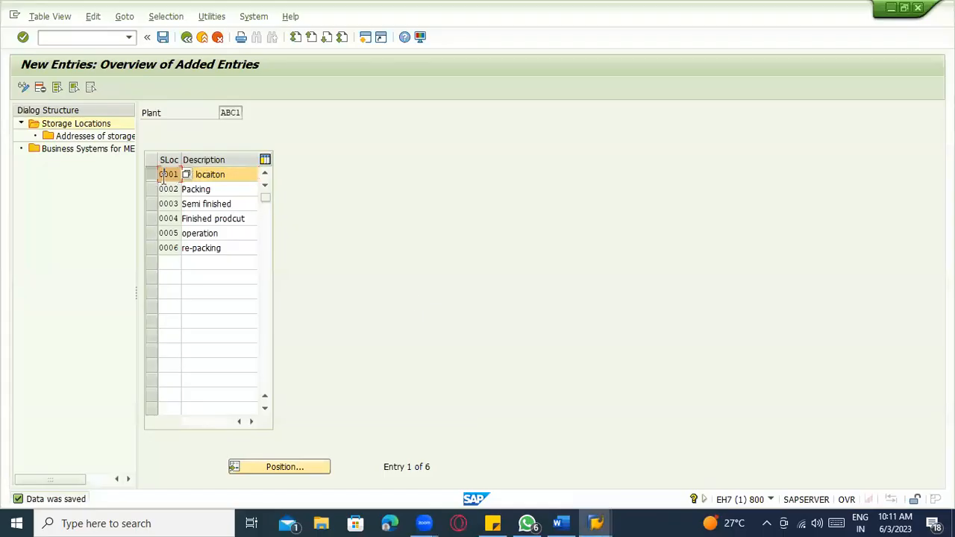
left_click(148, 177)
left_click(214, 176)
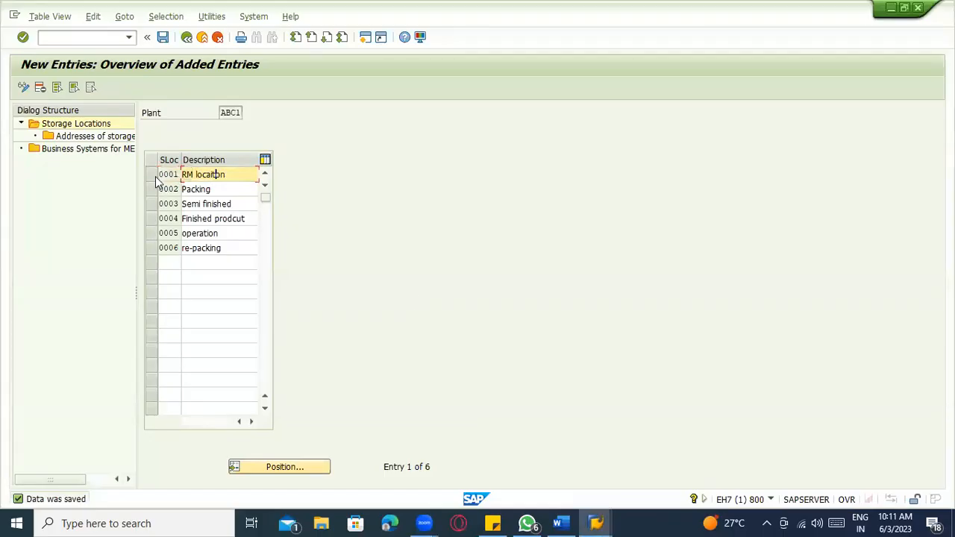
left_click(152, 177)
double_click(112, 137)
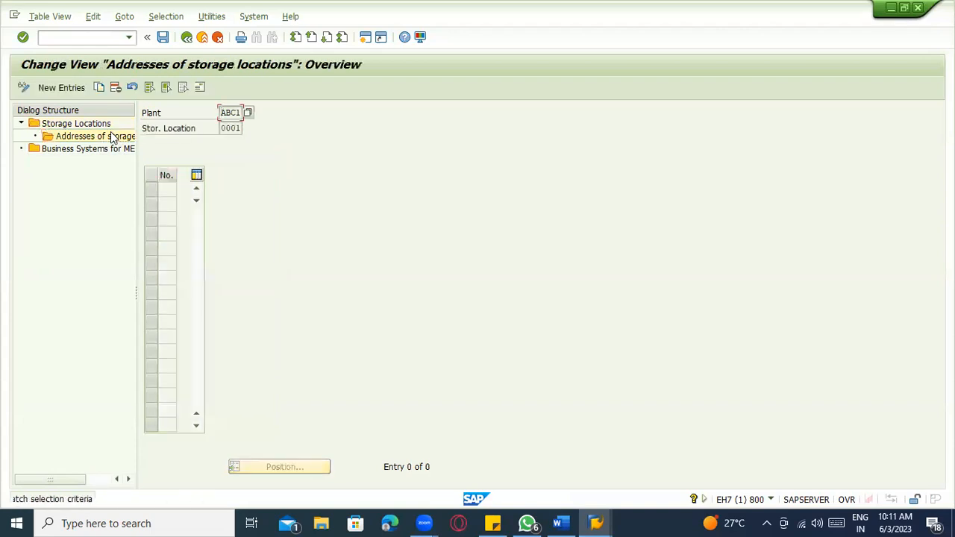
left_click(59, 87)
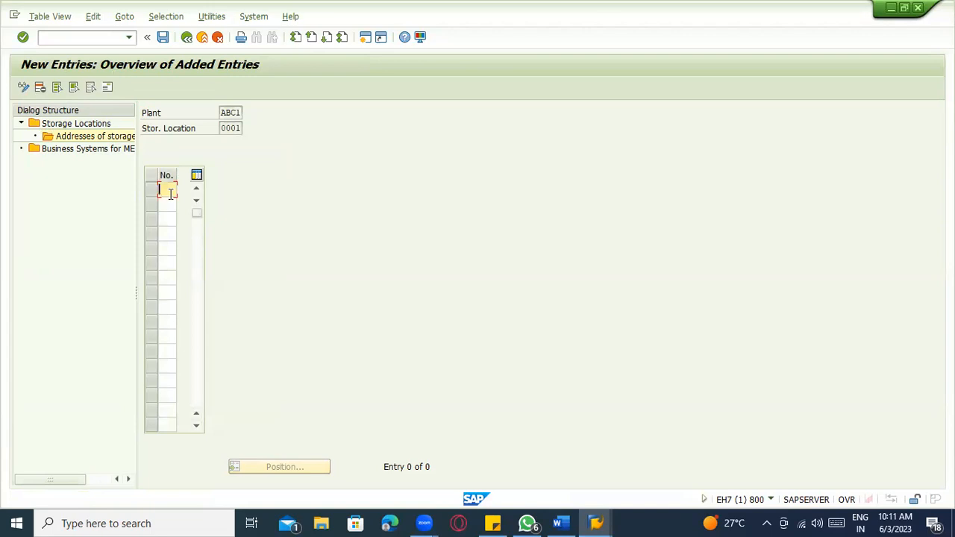
type("01")
key("Return")
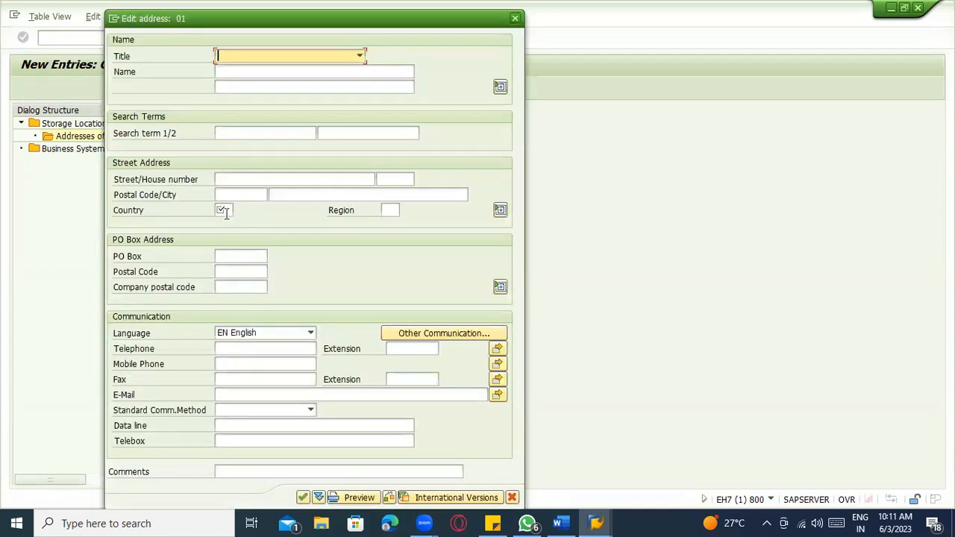
- Enter country US, dismiss the tax system error, and discard the unsaved address
left_click(226, 211)
type("US")
key("Return")
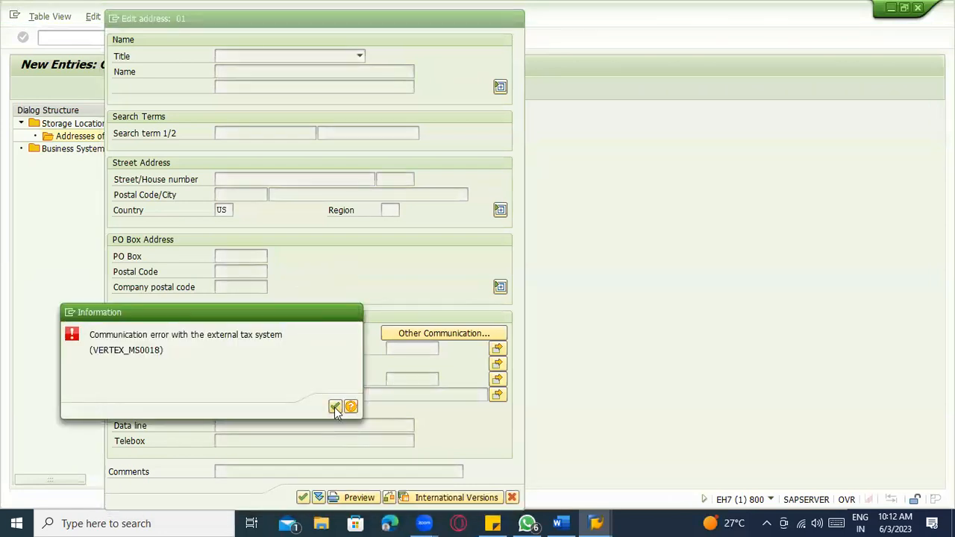
left_click(335, 406)
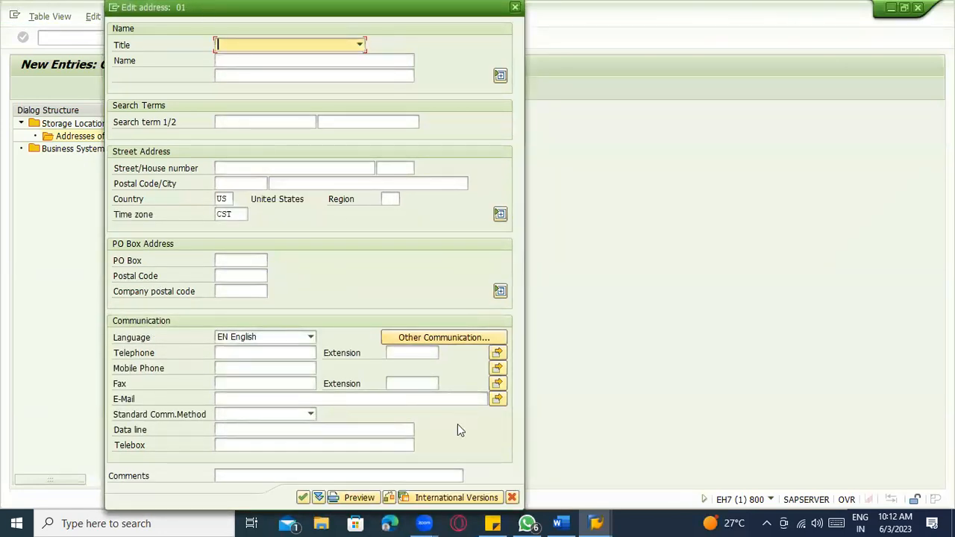
left_click(512, 497)
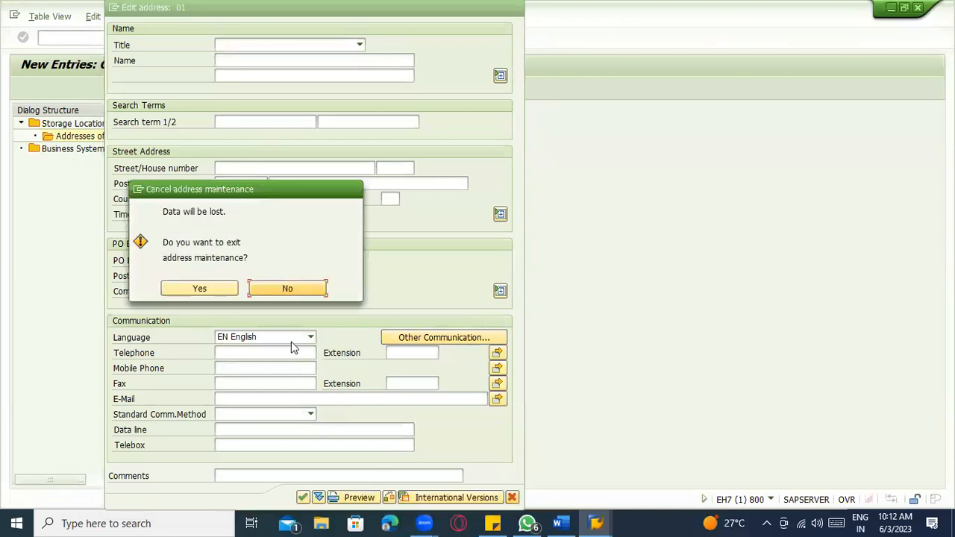
left_click(219, 287)
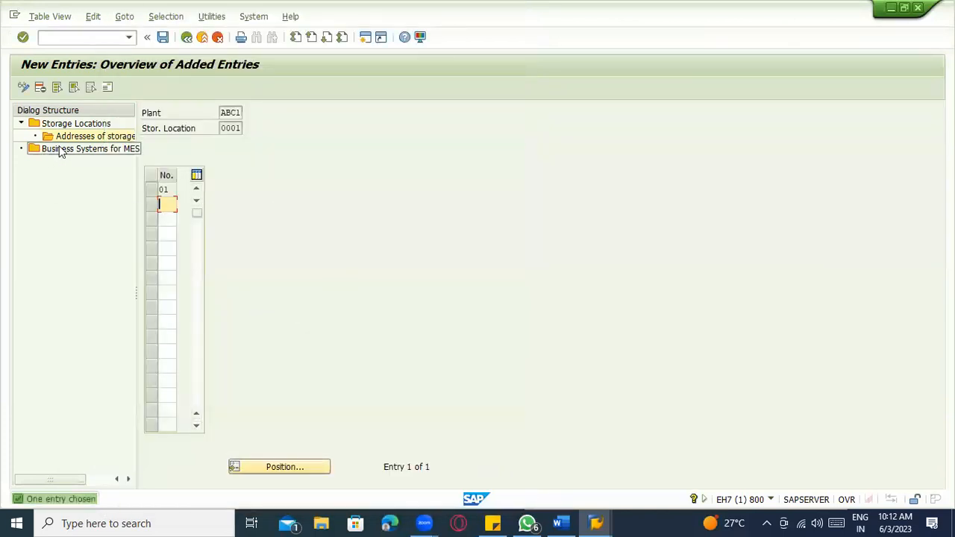
- Save the storage location entries from the Business Systems for MES view and go back to the overview
double_click(60, 149)
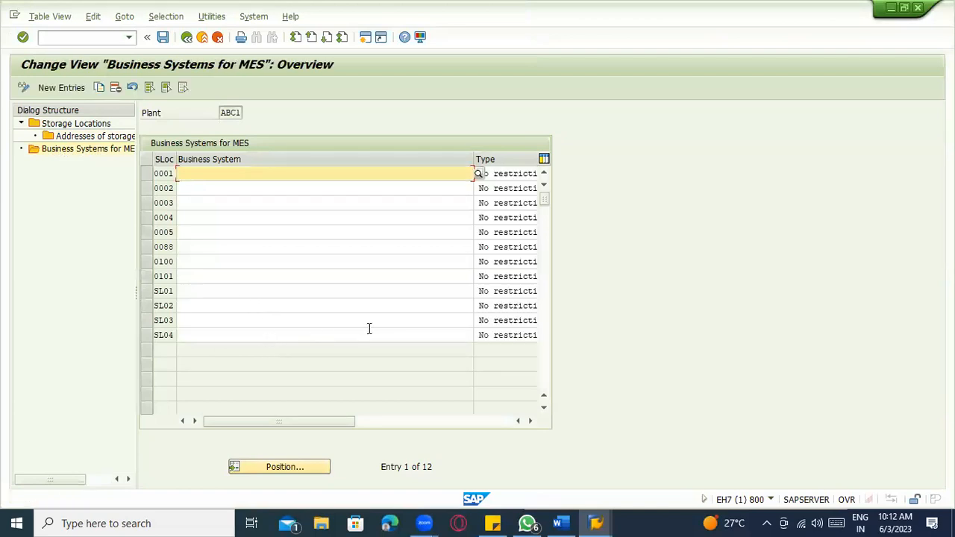
left_click(163, 36)
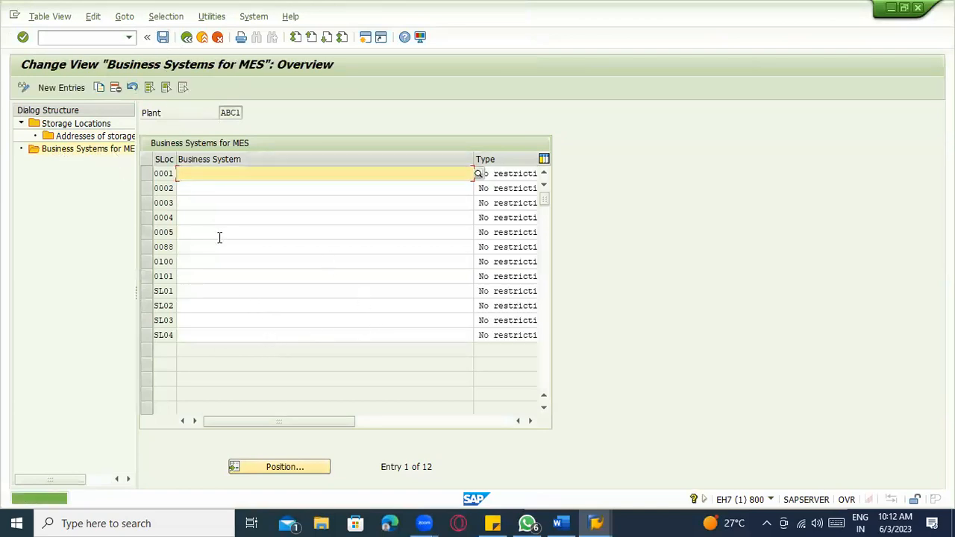
left_click(186, 36)
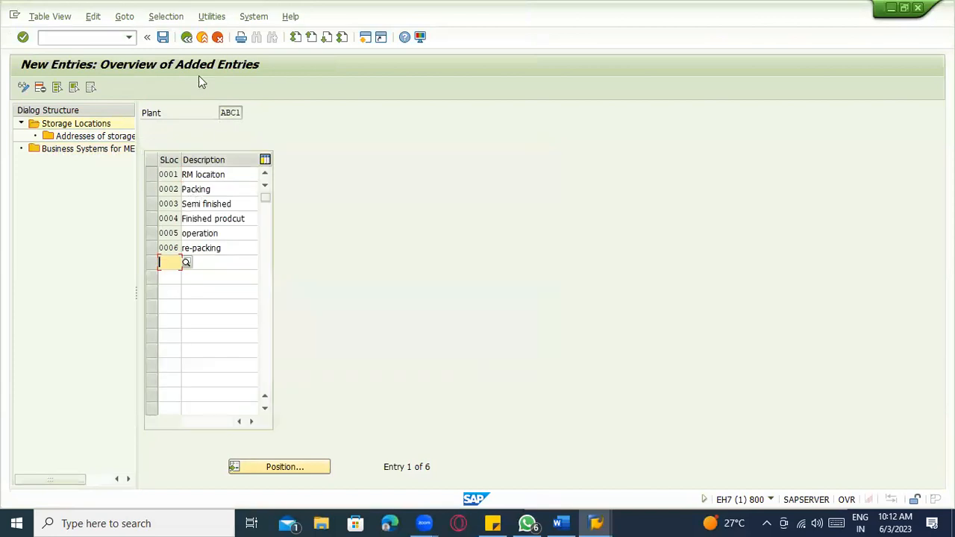
left_click(187, 37)
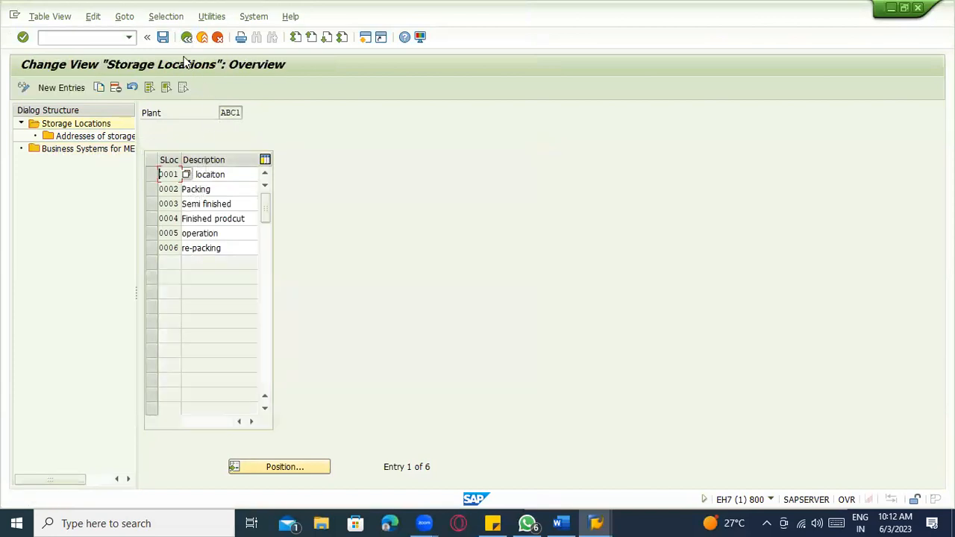
- In the Word notes, review the company code and storage location part of the org diagram
key("alt+Tab")
scroll(461, 294, "down", 2)
scroll(325, 258, "up", 8)
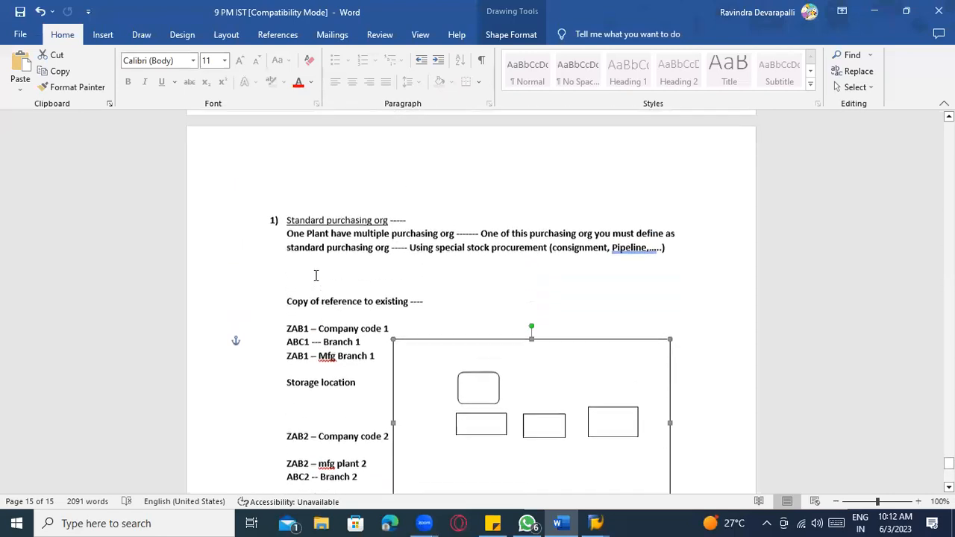
scroll(315, 276, "up", 9)
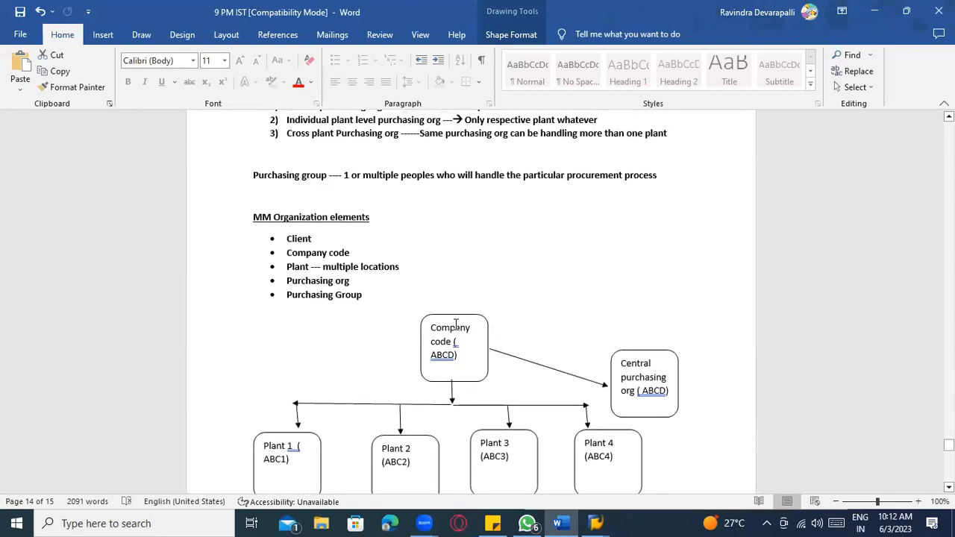
left_click(469, 328)
scroll(418, 329, "down", 4)
left_click_drag(288, 189, 288, 196)
scroll(317, 205, "up", 2)
scroll(339, 299, "down", 1)
scroll(321, 366, "down", 5)
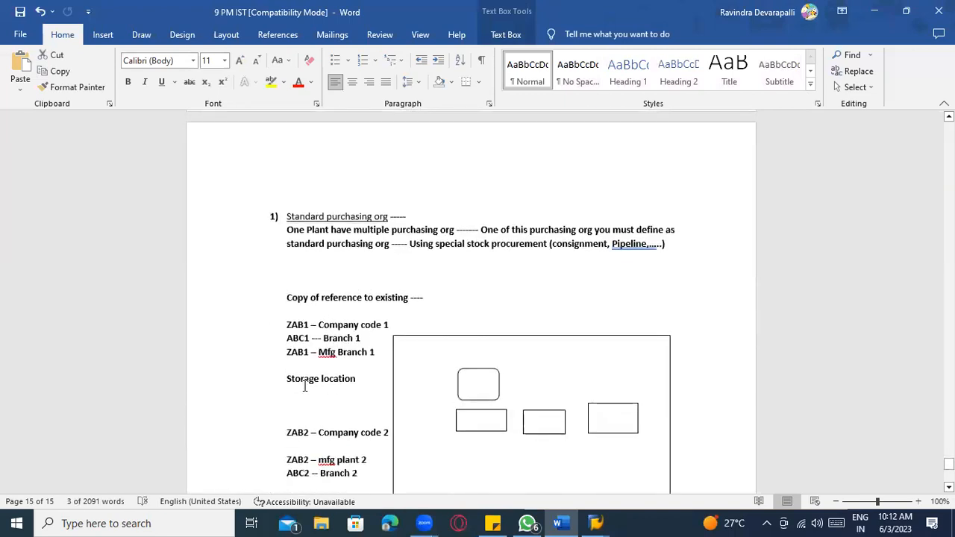
left_click(292, 386)
left_click(518, 403)
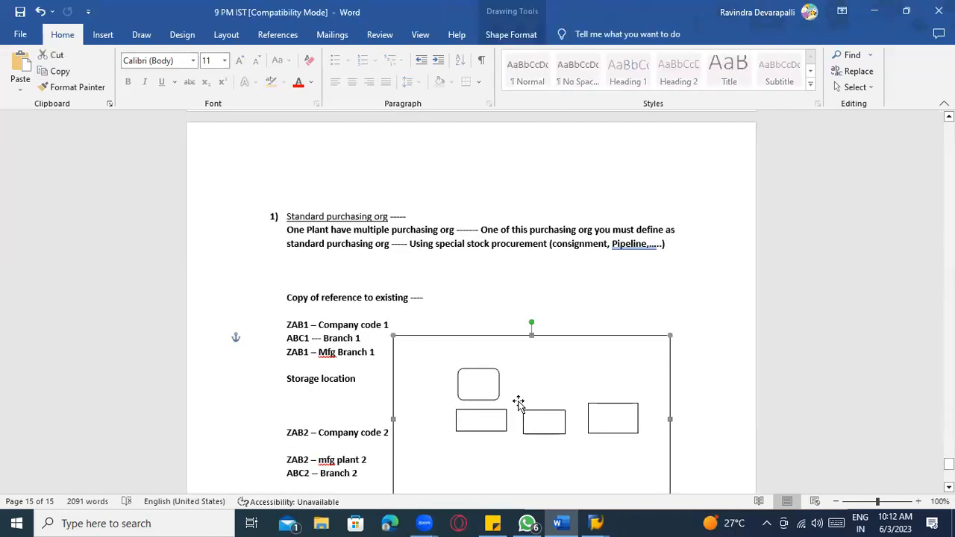
- Inspect the individual (ABC1) and central purchasing org boxes, then return to SAP
scroll(507, 440, "down", 5)
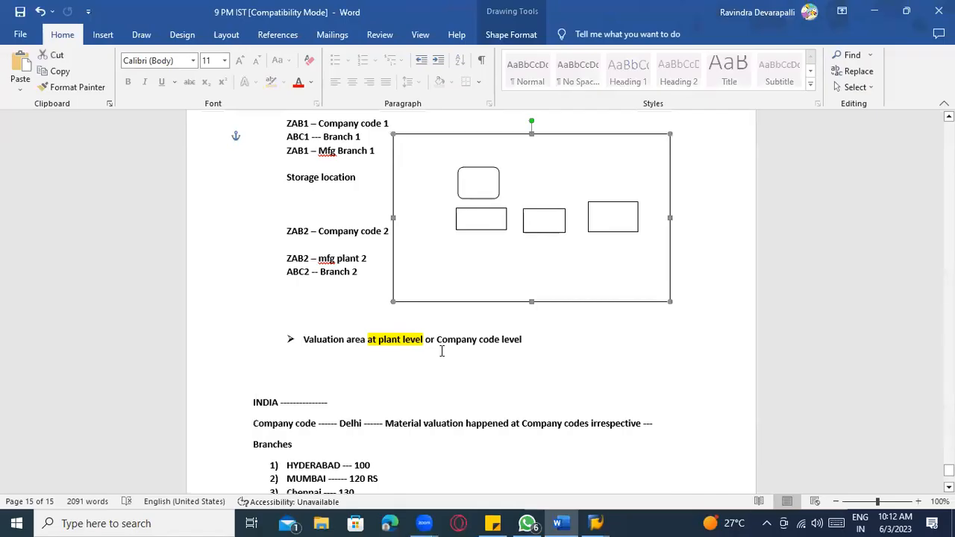
scroll(457, 342, "up", 5)
scroll(458, 343, "up", 9)
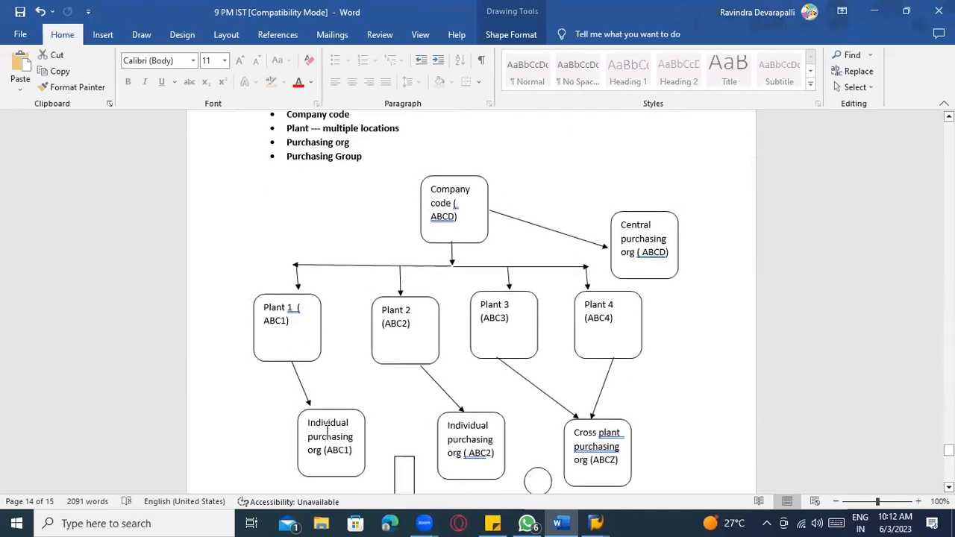
left_click(328, 431)
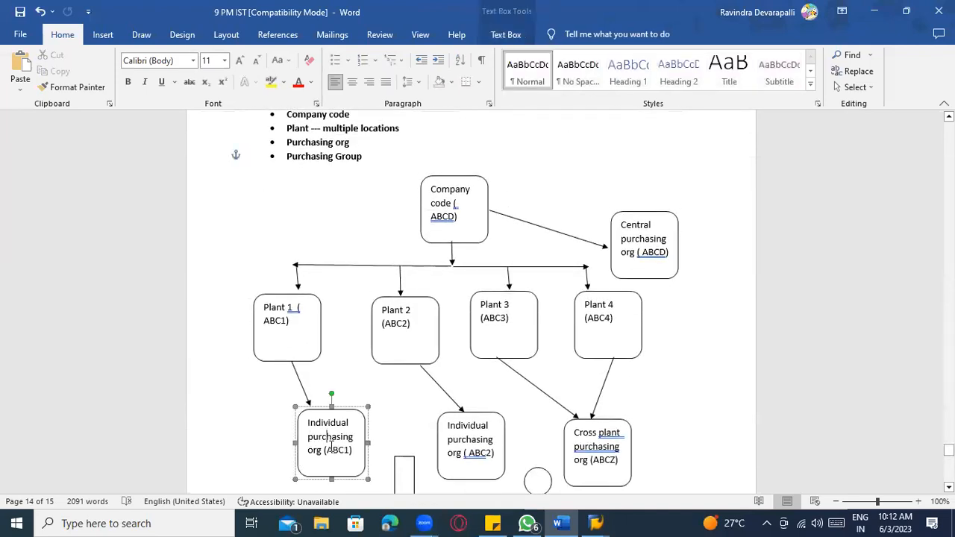
left_click(637, 245)
scroll(599, 354, "down", 3)
left_click_drag(594, 314, 593, 322)
left_click(621, 457)
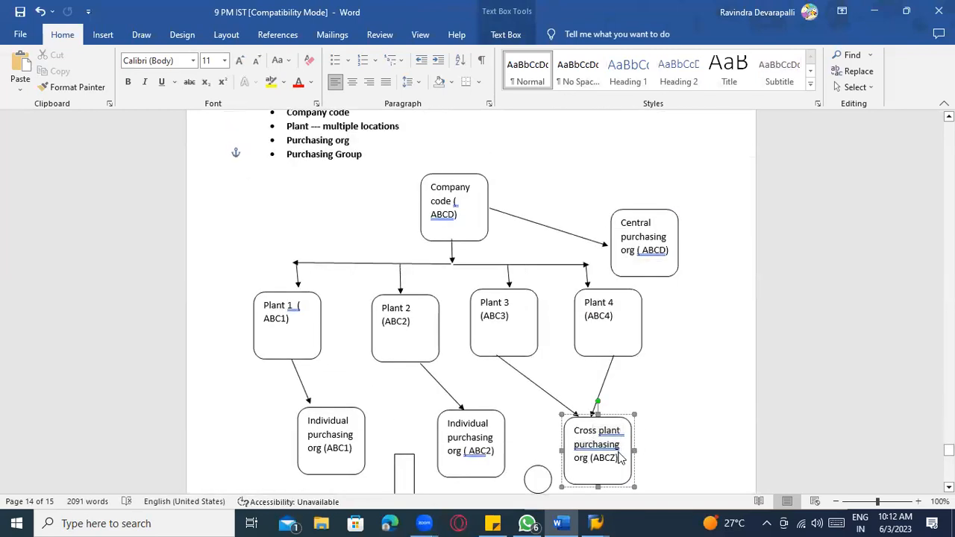
key("alt+Tab")
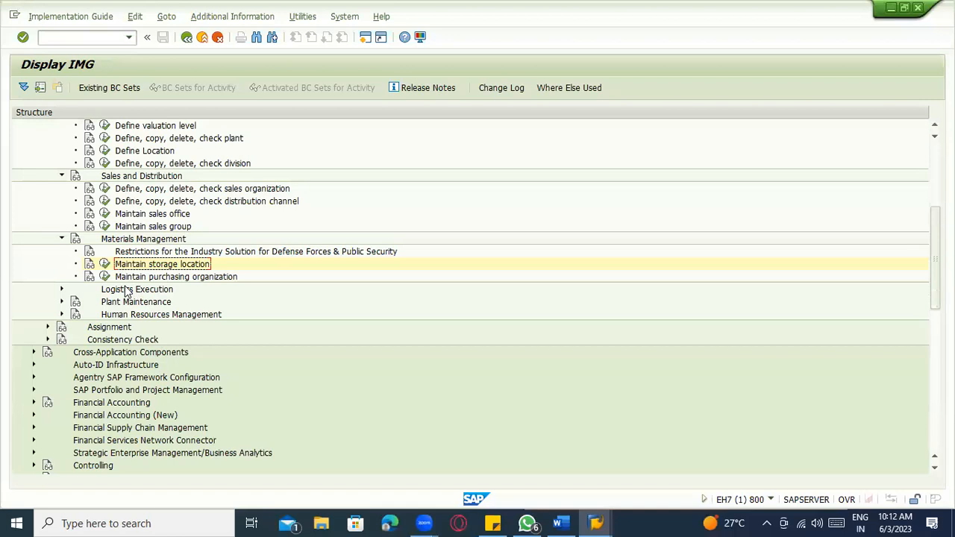
- Run Maintain purchasing organization under Materials Management and start New Entries, then switch to Word
left_click(119, 278)
scroll(183, 291, "up", 5)
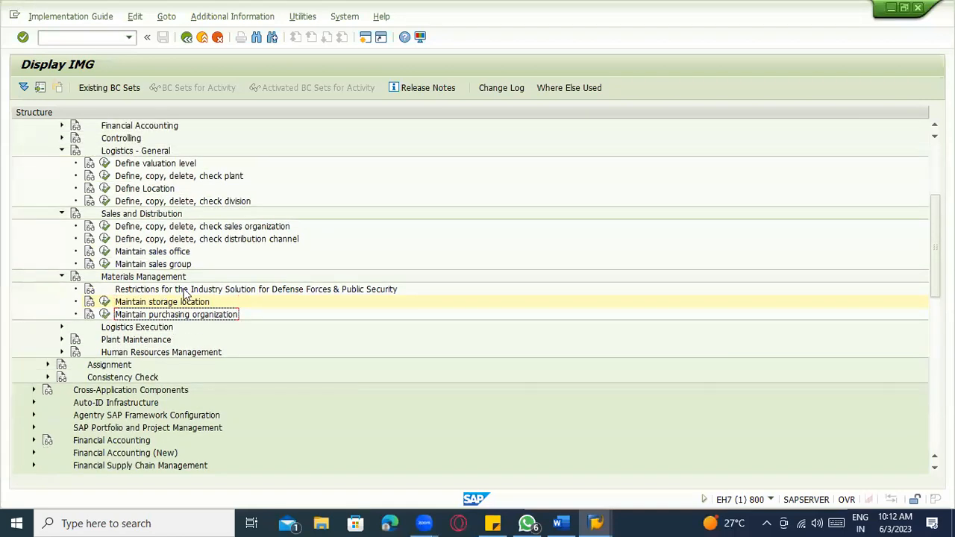
scroll(187, 297, "up", 1)
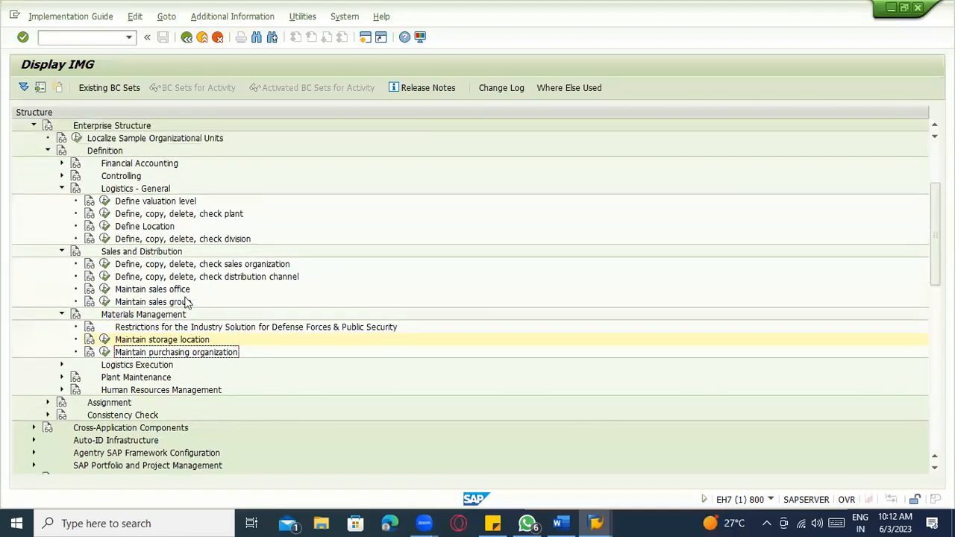
left_click(106, 353)
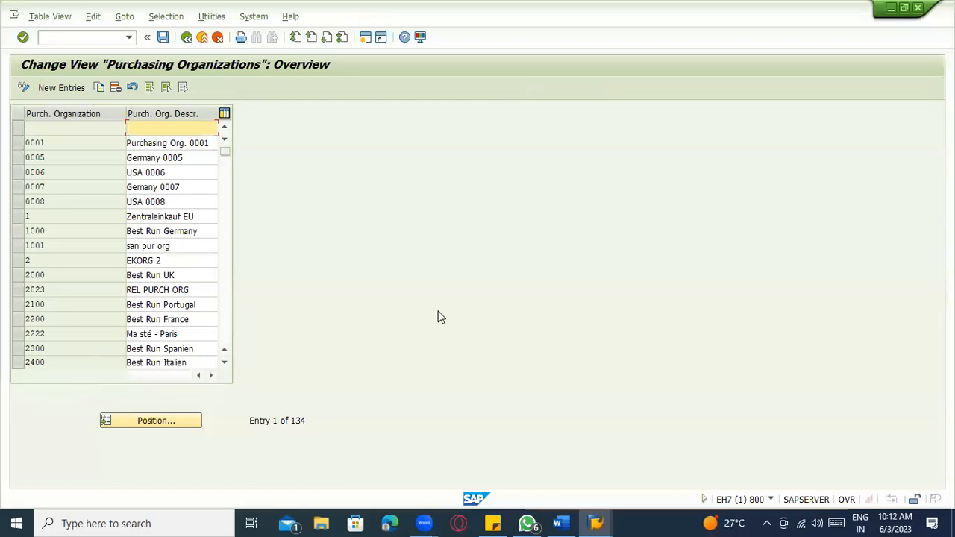
left_click(74, 89)
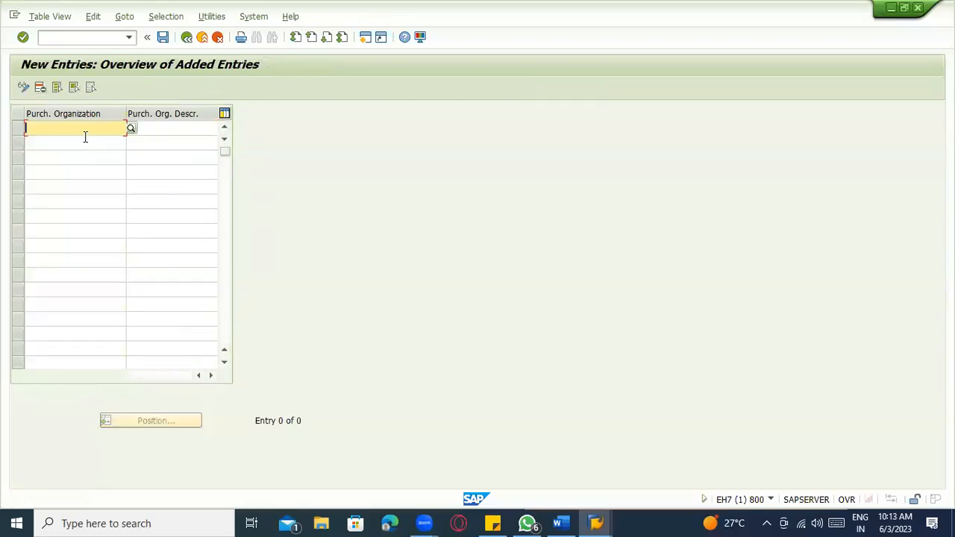
key("alt+Tab")
scroll(360, 247, "up", 7)
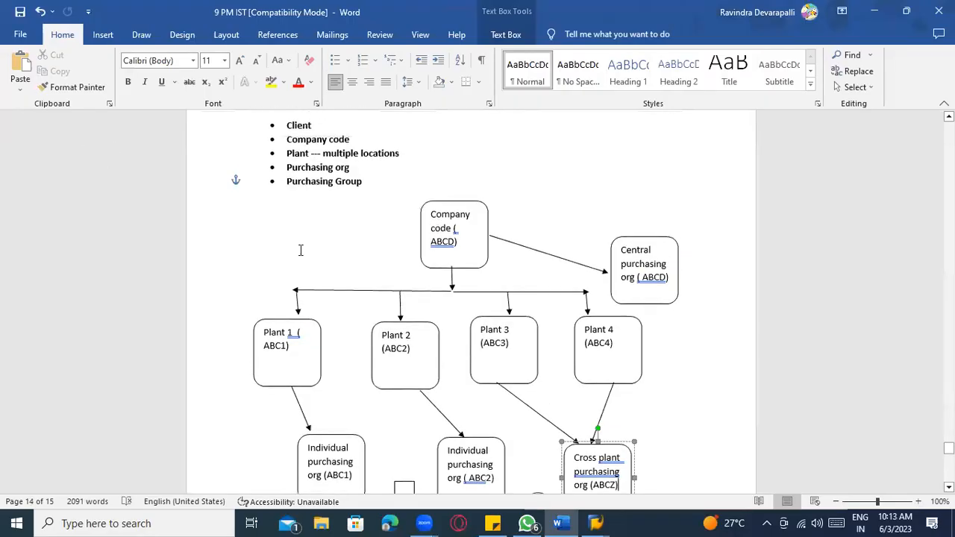
scroll(360, 246, "up", 10)
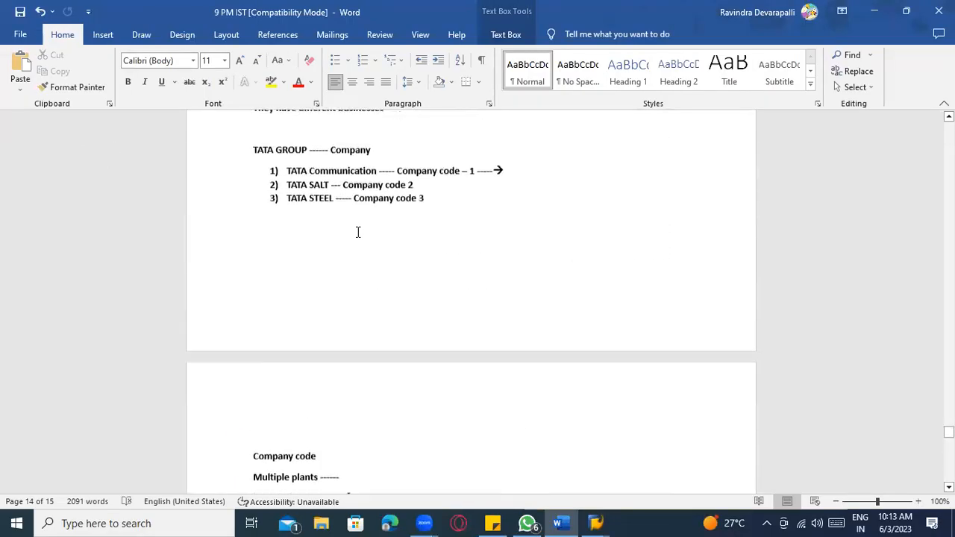
scroll(359, 231, "down", 12)
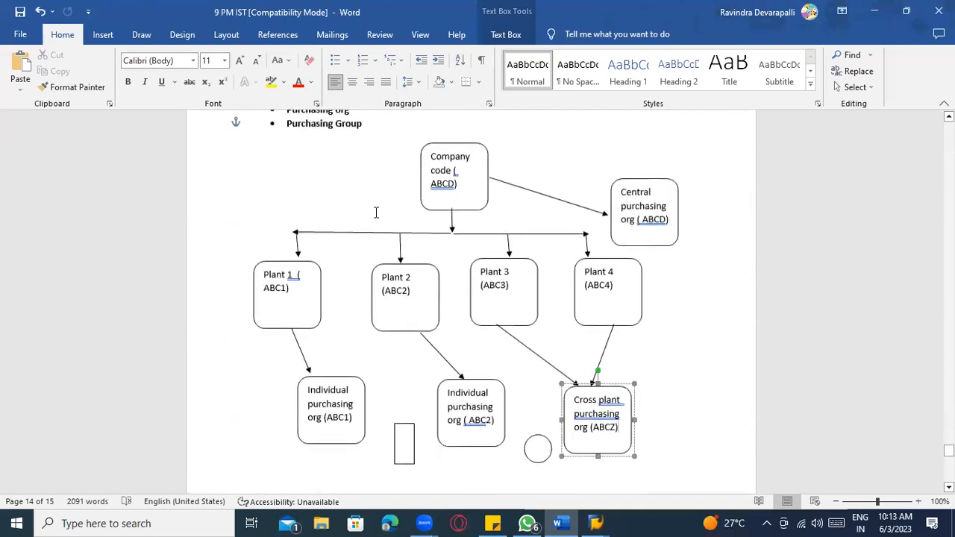
scroll(383, 268, "down", 3)
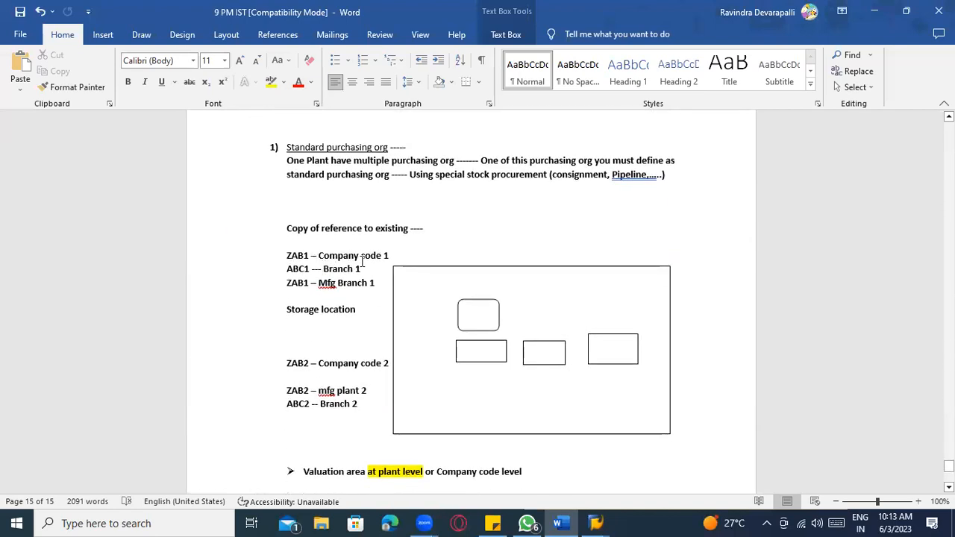
key("alt+Tab")
- Enter purchasing organization ZAB1 with description Central purchasing org
type("ZAB1")
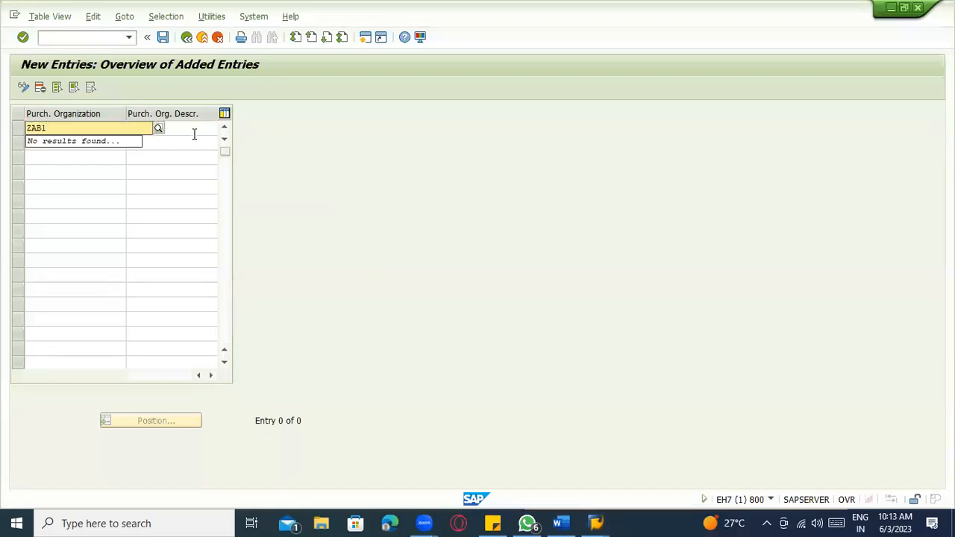
left_click(194, 134)
type("Centr")
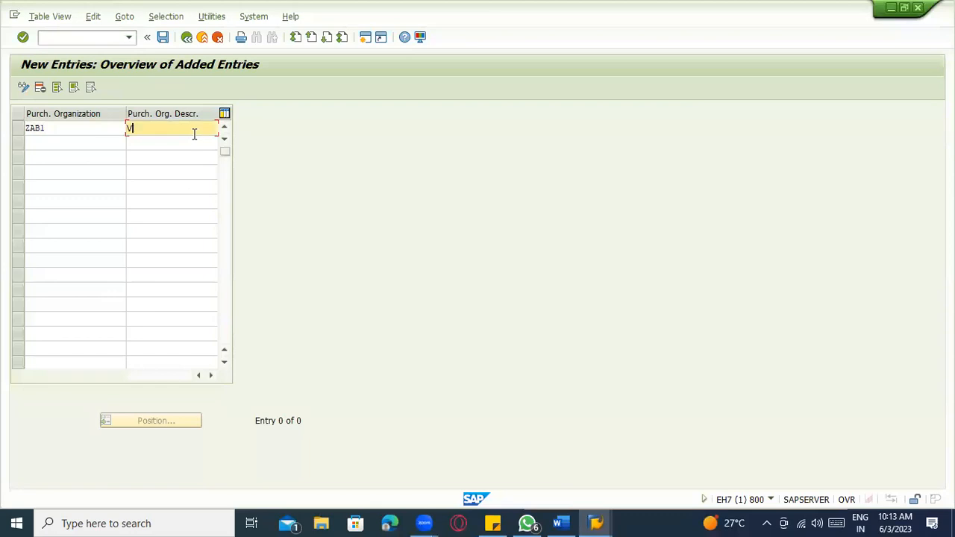
type("al purchasne o")
key("Tab")
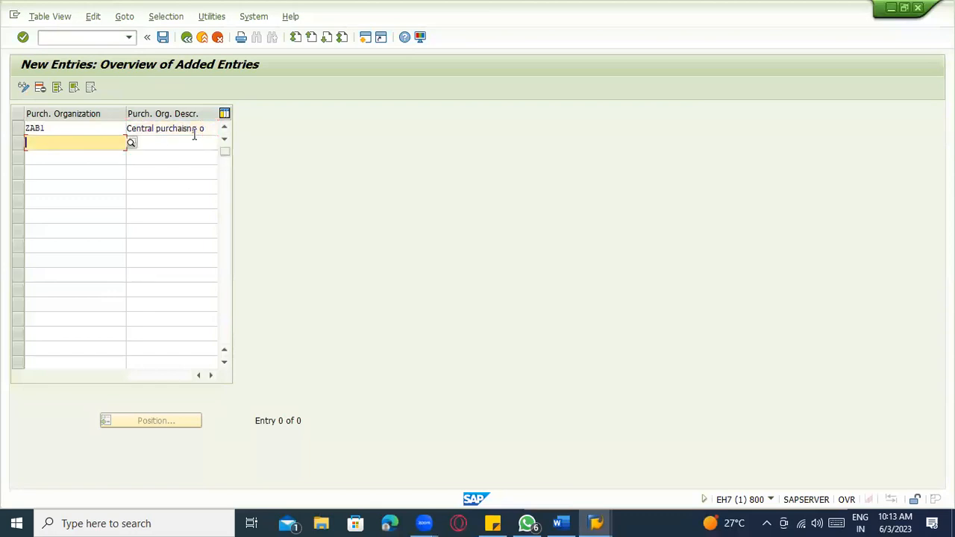
key("alt+Tab")
key("alt+Tab")
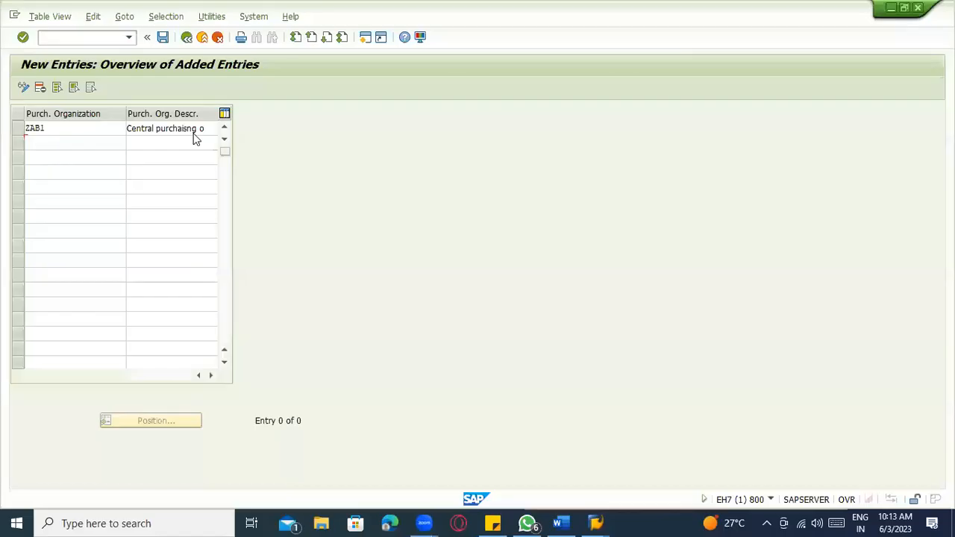
- Add purchasing organization ABC1 described as 'New Jery Purchasing', correcting a mistyped description
type("ABC1")
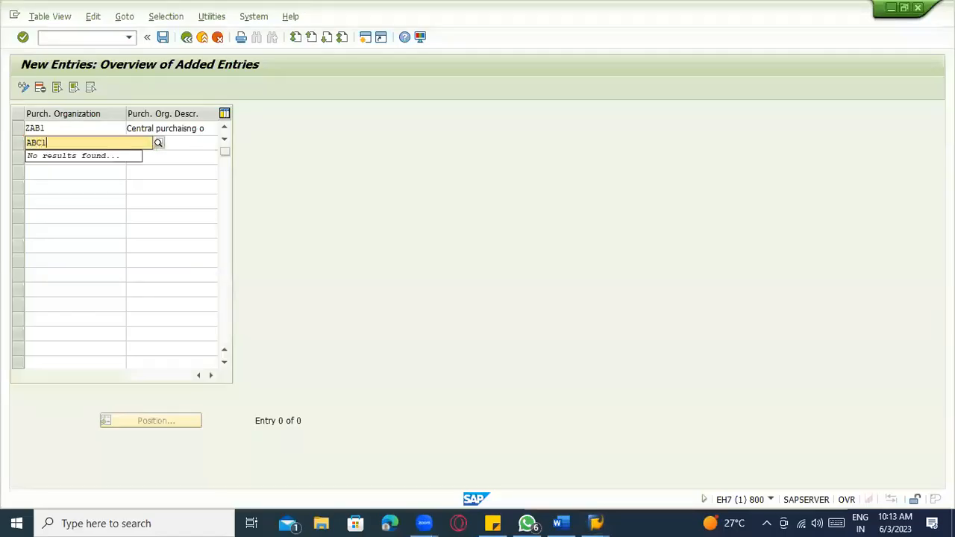
key("Tab")
type("I")
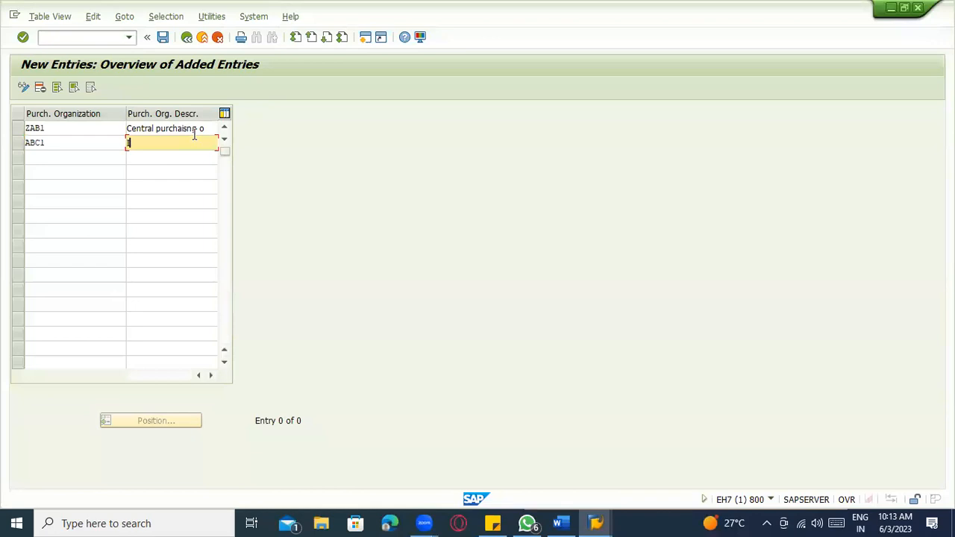
type("HYD")
key("BackSpace")
key("BackSpace")
key("BackSpace")
key("BackSpace")
type("New Jery Purchasing")
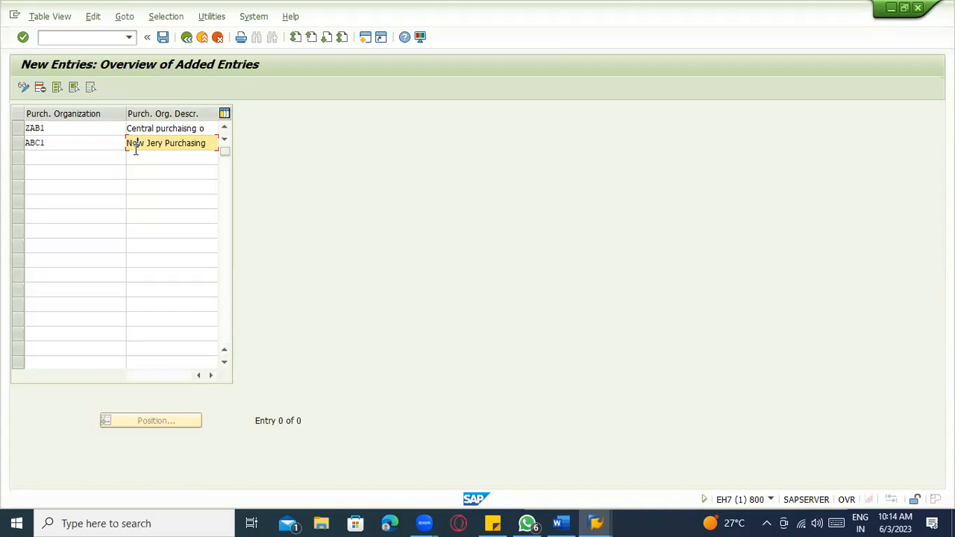
- Add purchasing organization ZABC described as 'Cross plant purcha'
left_click_drag(164, 142, 118, 137)
left_click(78, 156)
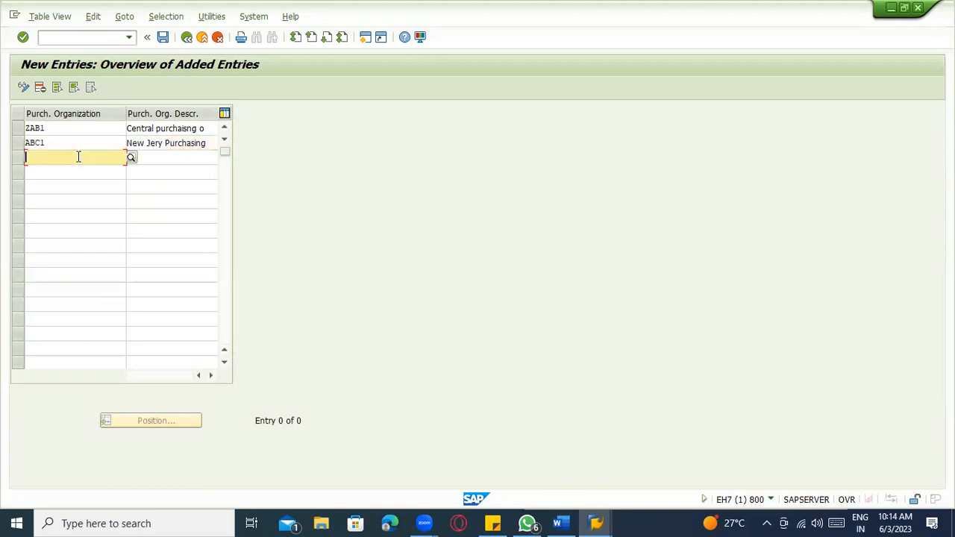
type("ZABC")
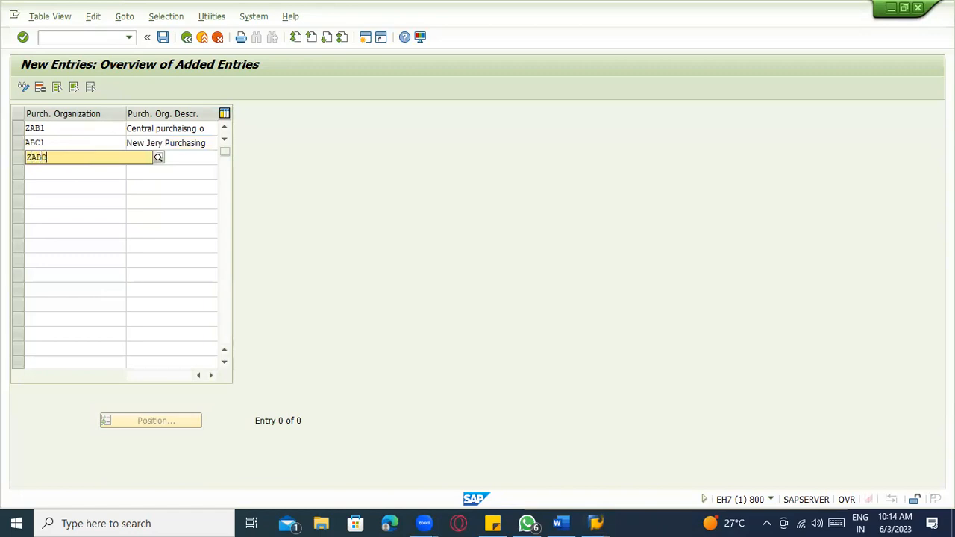
key("Tab")
type("C")
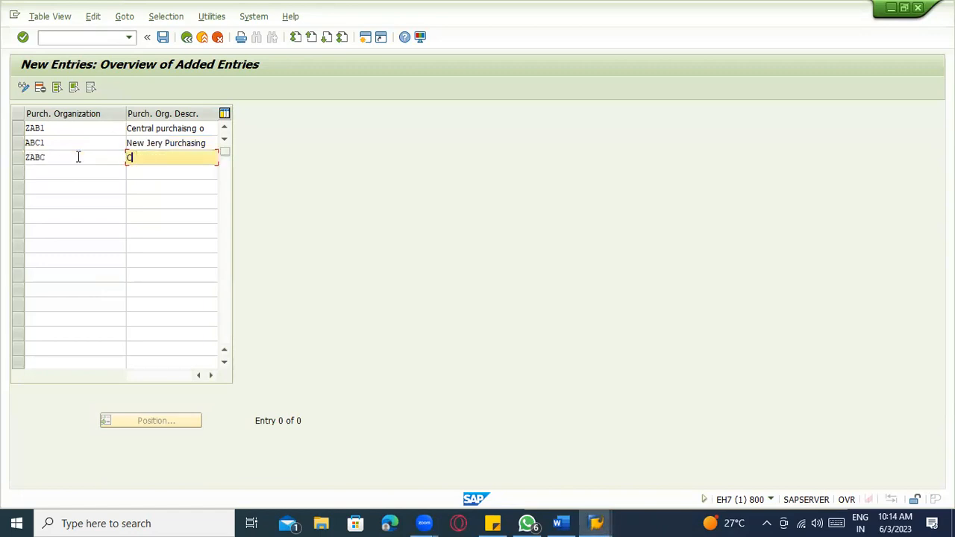
type("ross plant purchai")
- Add purchasing organization ABC2 described as 'new york purcha' and save the entries
left_click(80, 173)
type("ABC2")
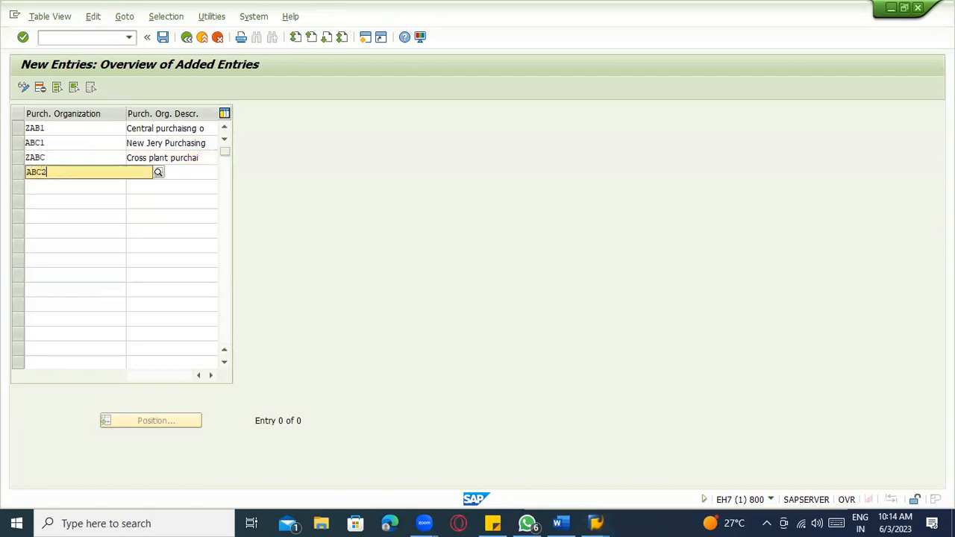
key("Return")
key("Tab")
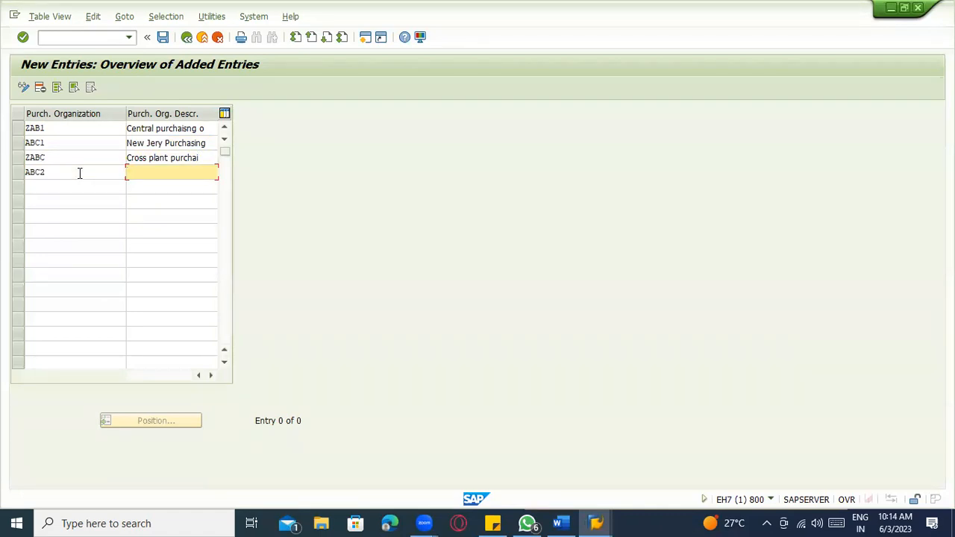
type("new york purcha")
left_click(163, 36)
- Confirm the customizing request, review the ZAB1, ABC1, ZABC and ABC2 rows, then back out to Display IMG
left_click(207, 237)
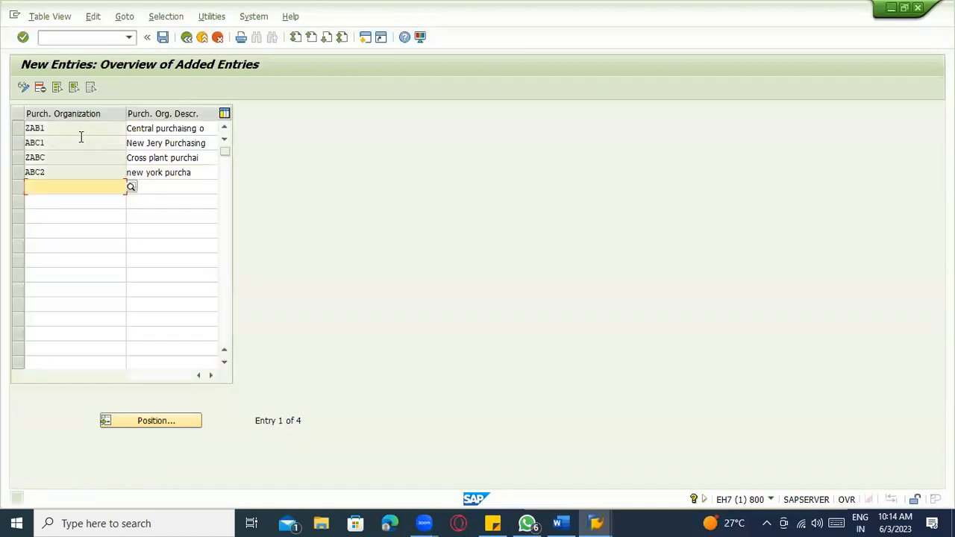
left_click(17, 128)
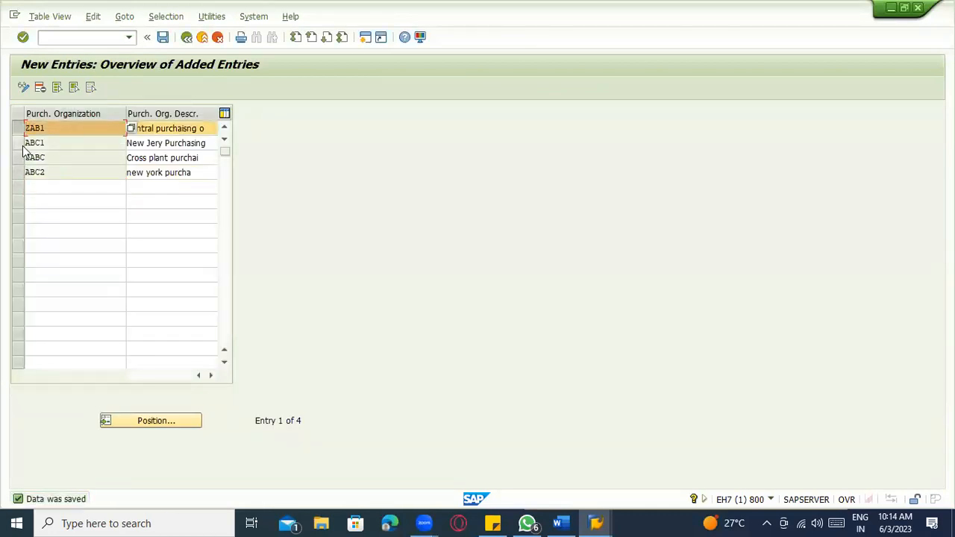
left_click(19, 143)
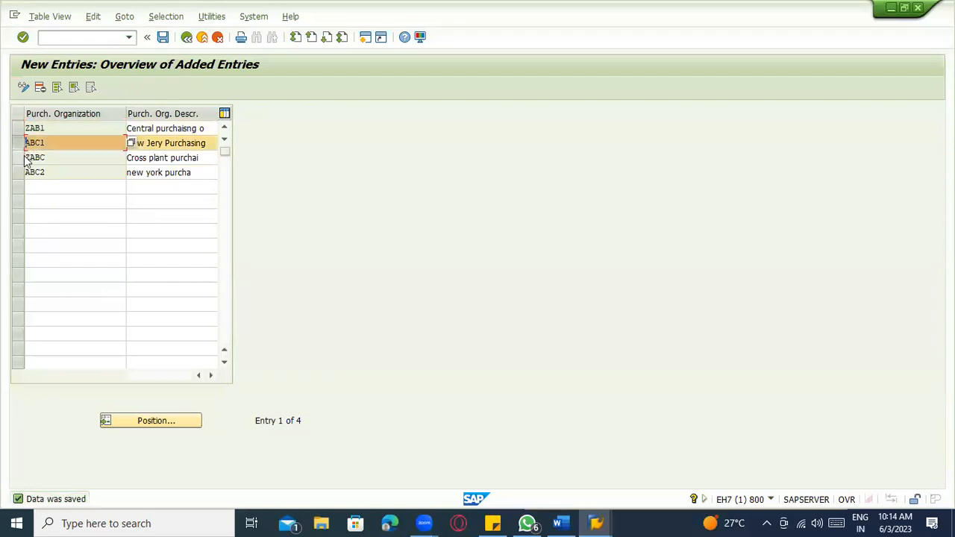
left_click(18, 173)
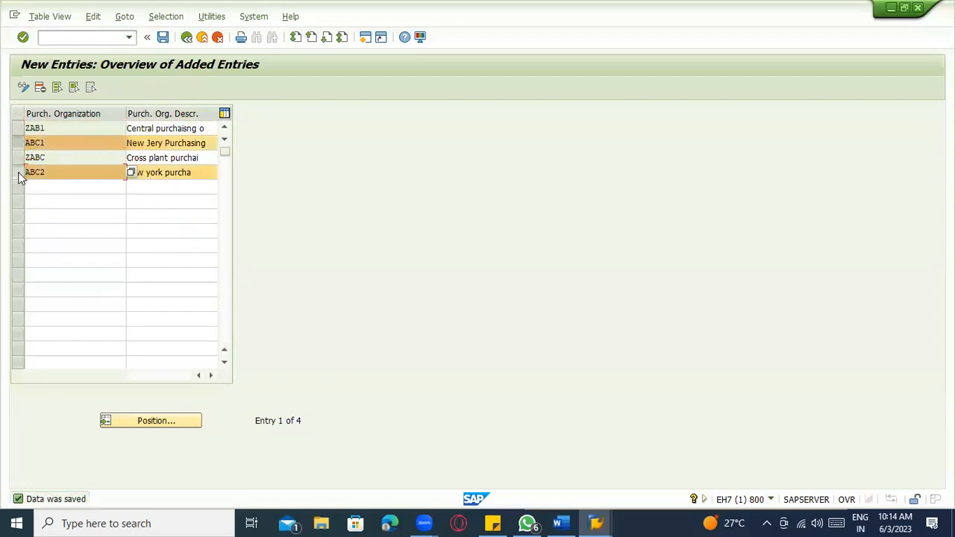
left_click(56, 127)
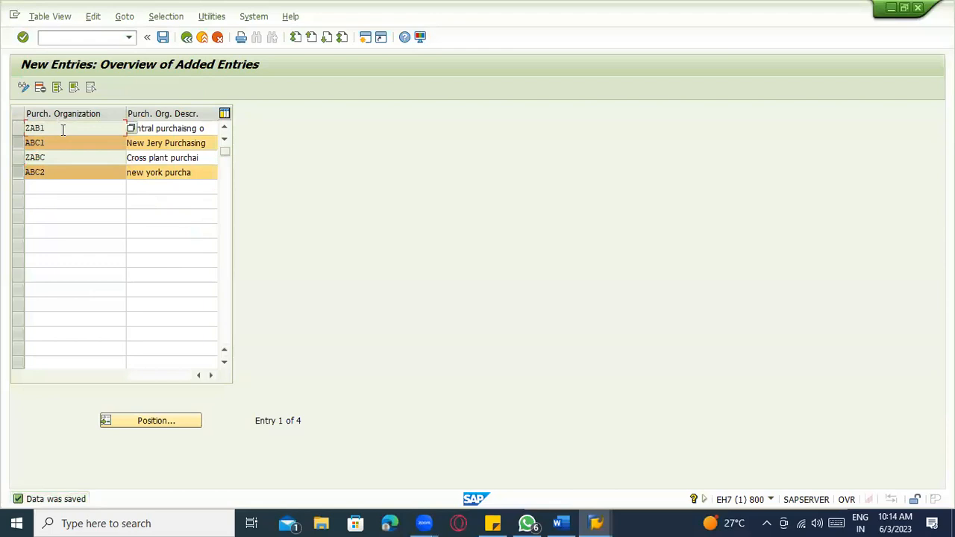
left_click(66, 157)
left_click(200, 159)
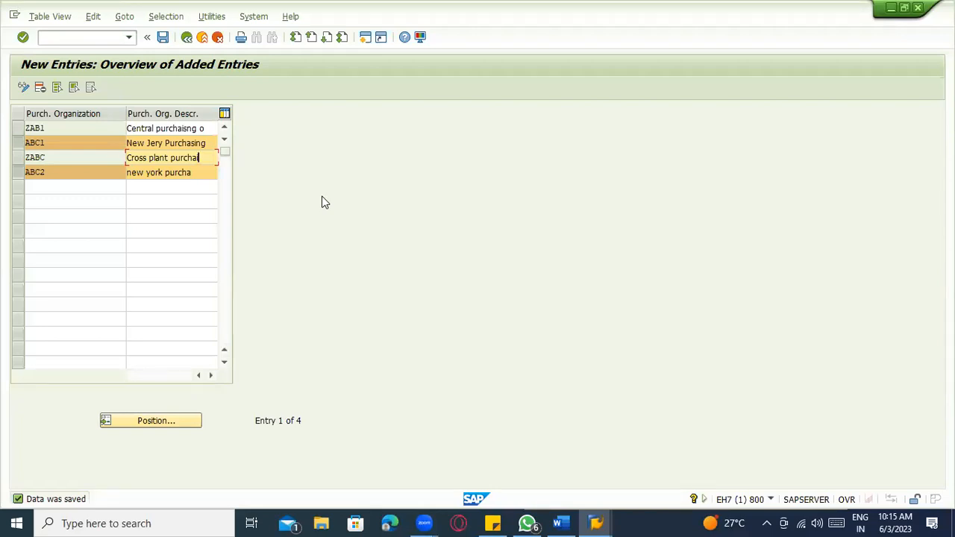
left_click(190, 41)
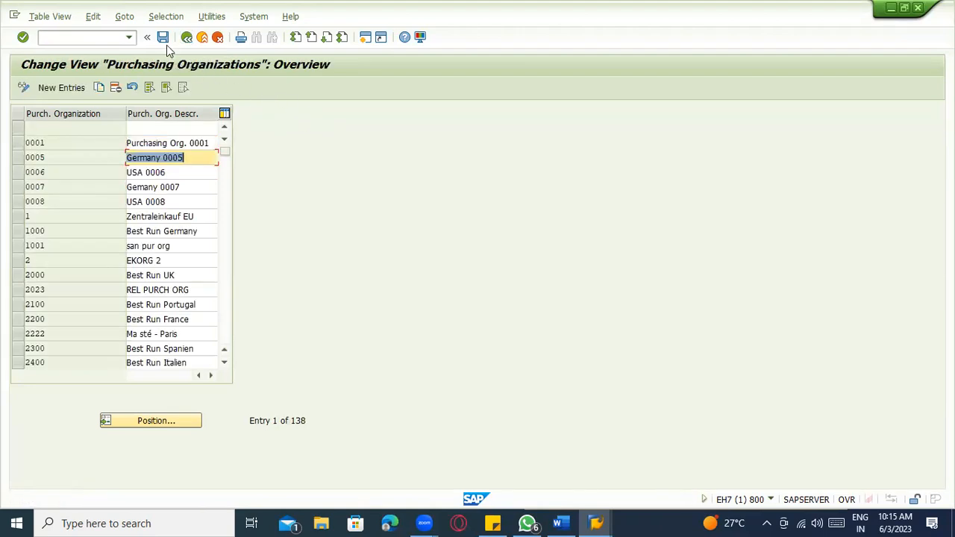
left_click(191, 40)
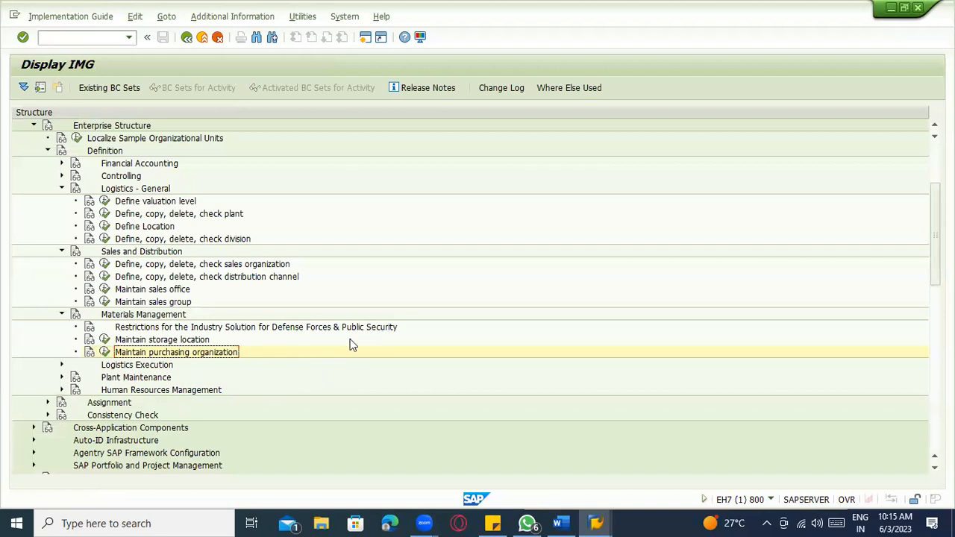
- Read the Maintain purchasing organization documentation on organizational forms like corporate-group-wide purchasing
left_click(89, 352)
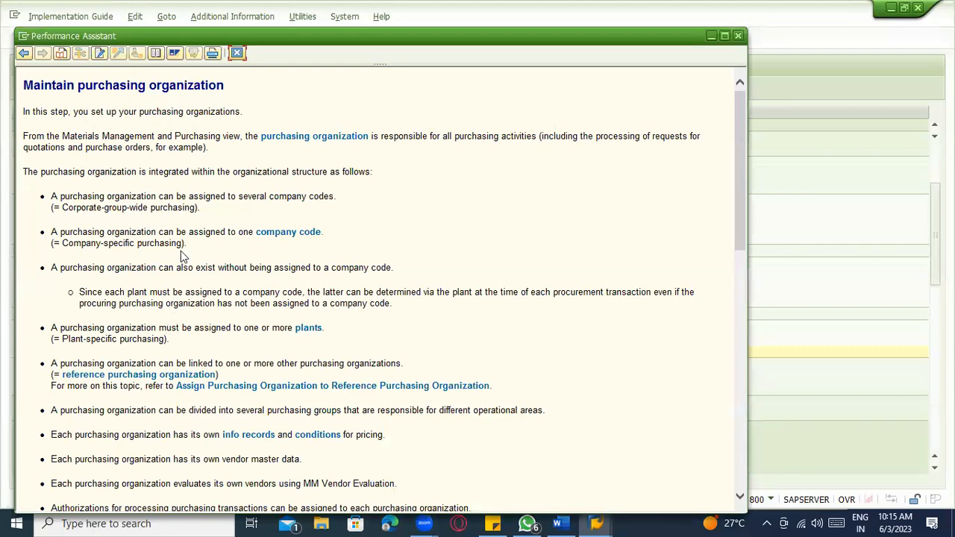
scroll(190, 284, "down", 5)
scroll(211, 369, "down", 5)
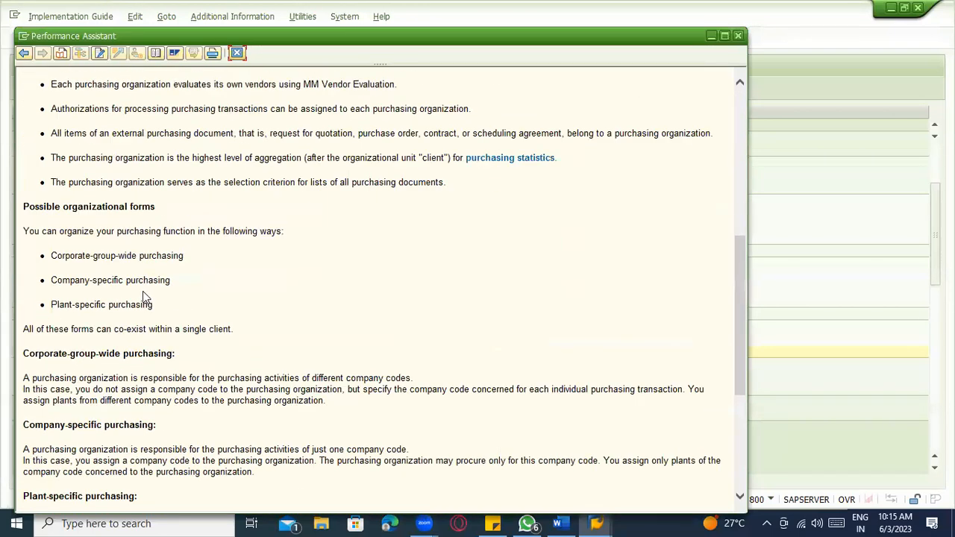
scroll(187, 306, "down", 2)
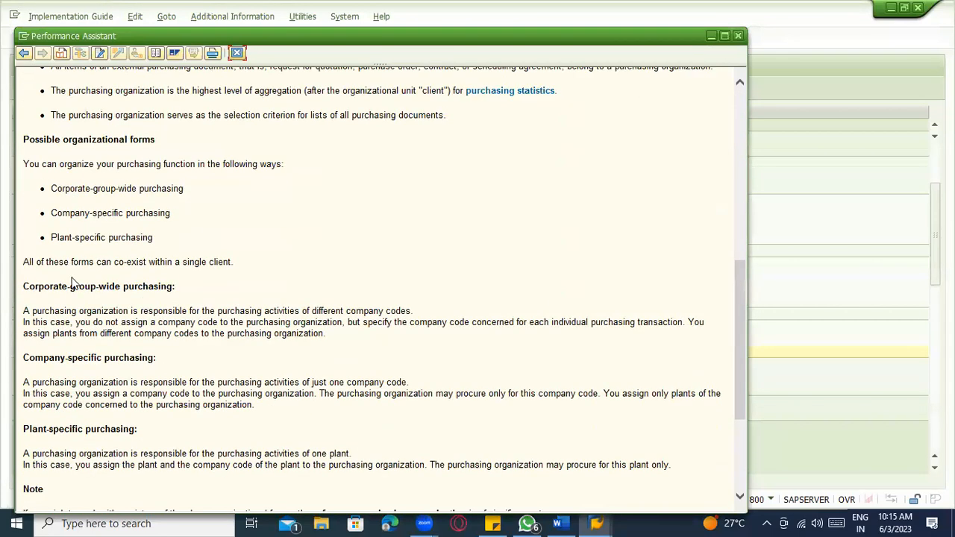
scroll(155, 262, "up", 3)
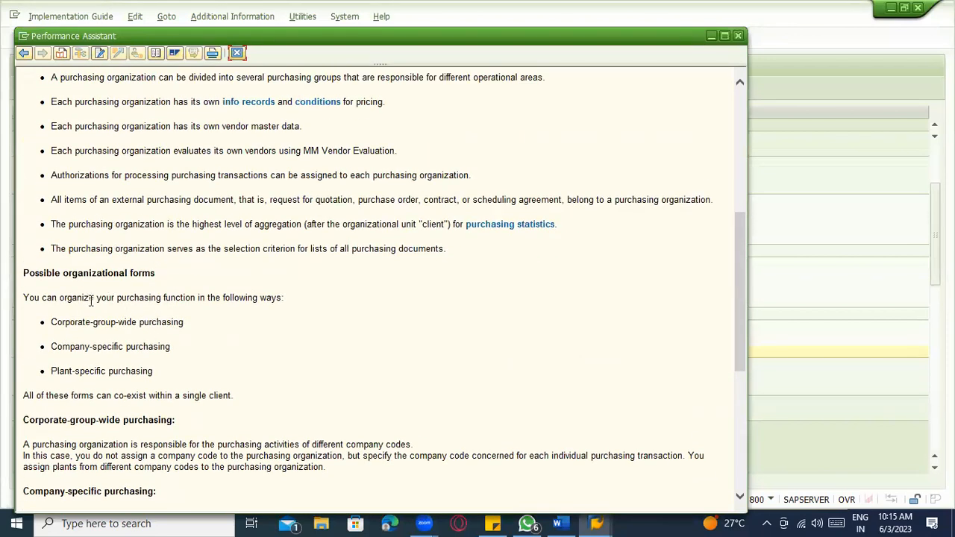
left_click_drag(153, 274, 82, 278)
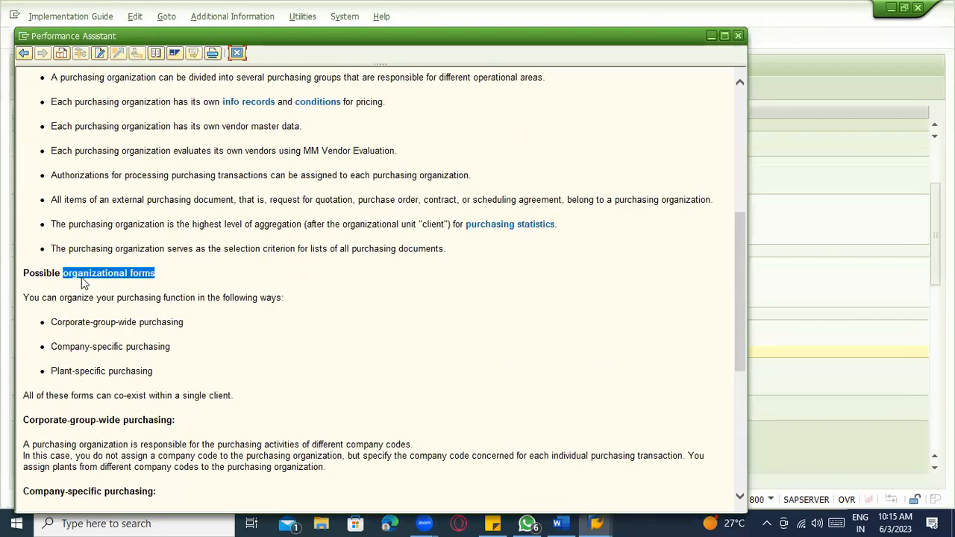
scroll(130, 343, "down", 3)
left_click_drag(184, 191, 62, 192)
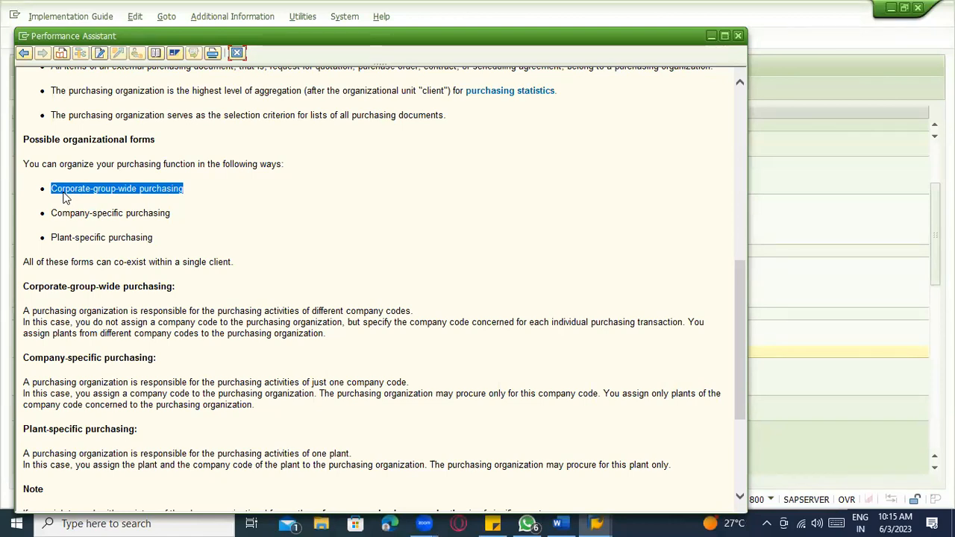
scroll(98, 314, "down", 3)
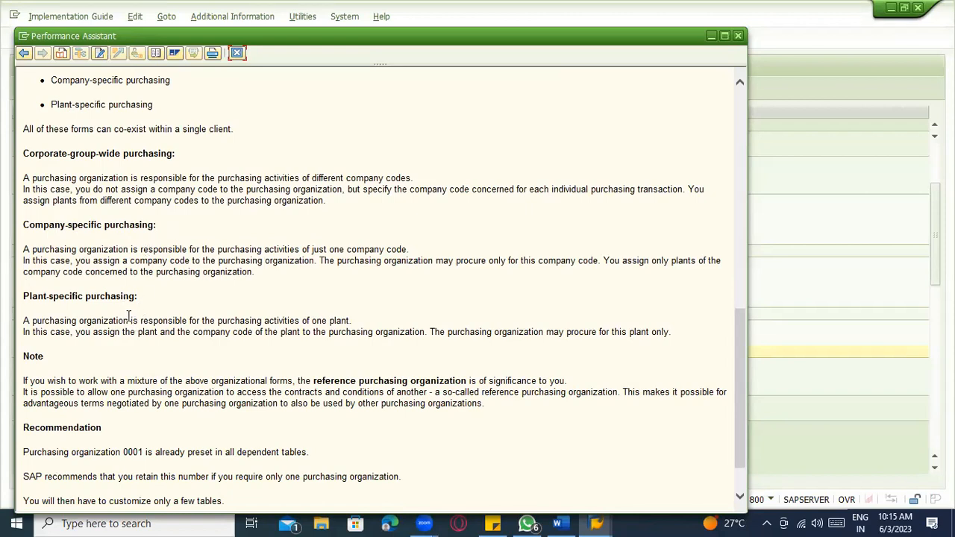
scroll(131, 320, "down", 3)
scroll(139, 325, "up", 15)
scroll(140, 324, "down", 6)
scroll(79, 149, "up", 4)
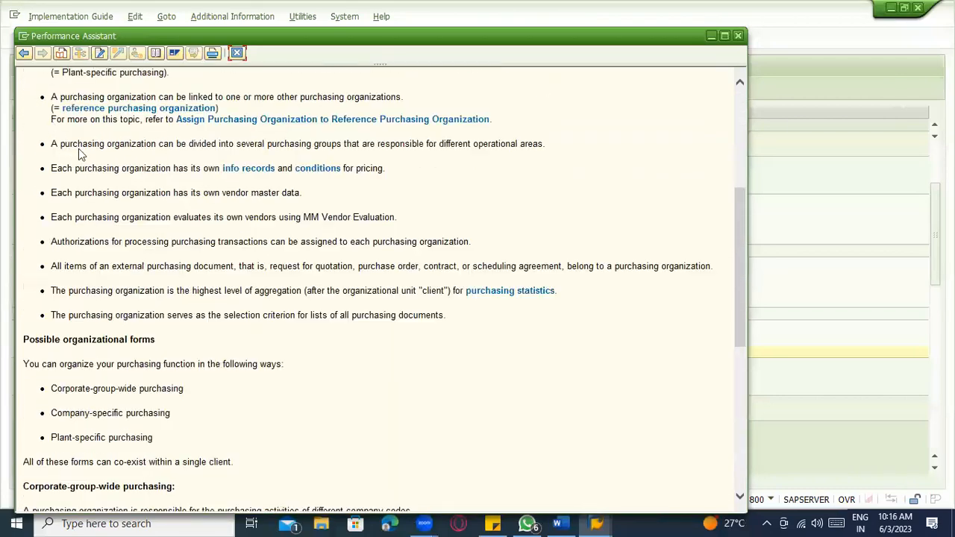
scroll(78, 148, "up", 5)
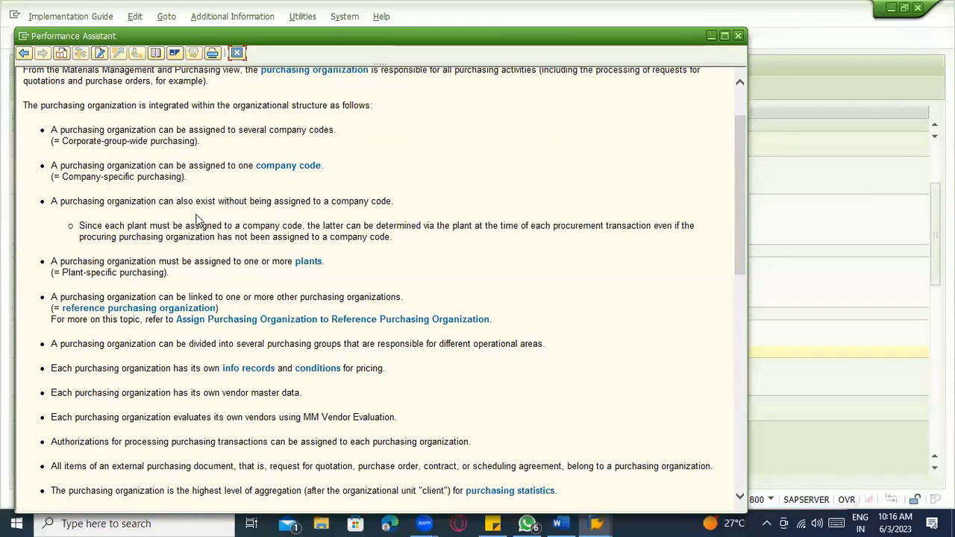
scroll(209, 194, "down", 2)
scroll(220, 216, "up", 4)
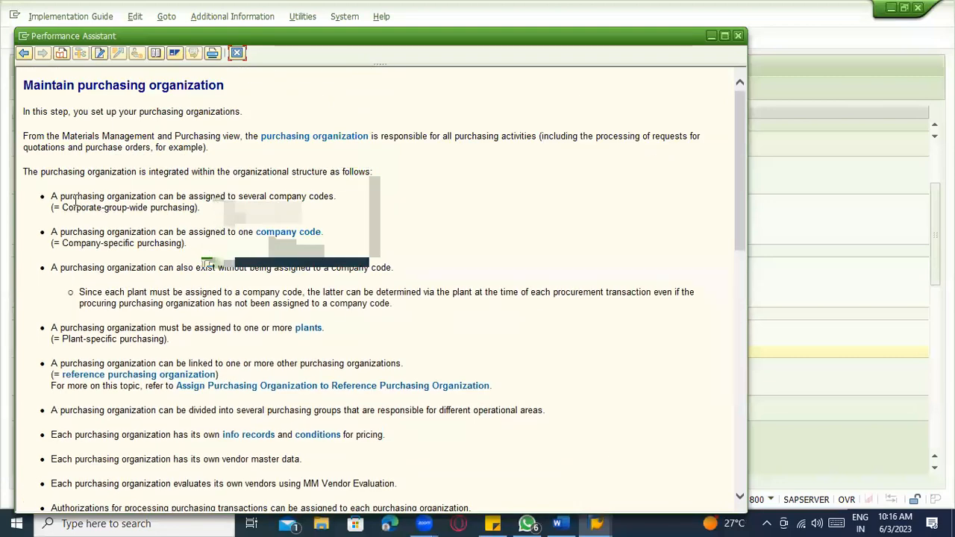
- Read the help on company codes and assigning purchasing organizations to plants, then close it
left_click_drag(51, 196, 312, 196)
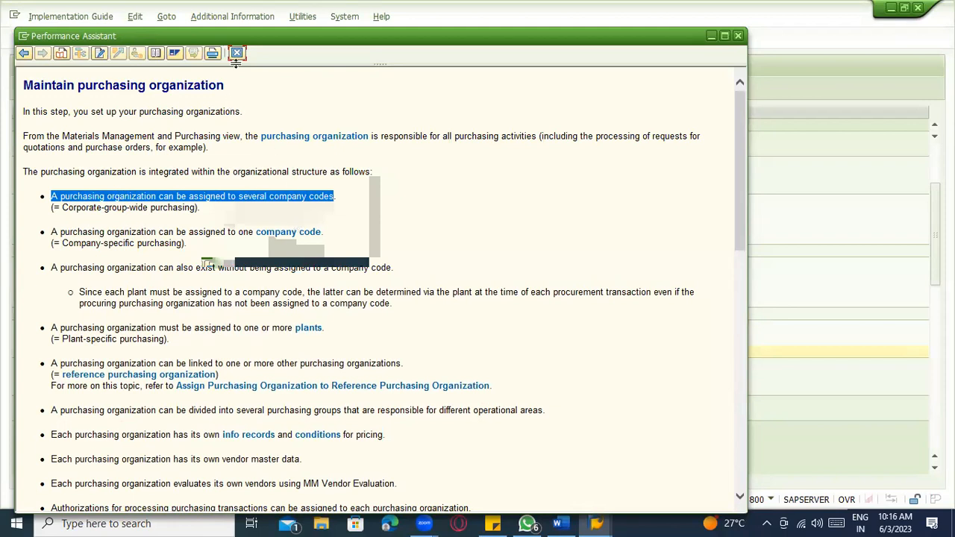
left_click(286, 63)
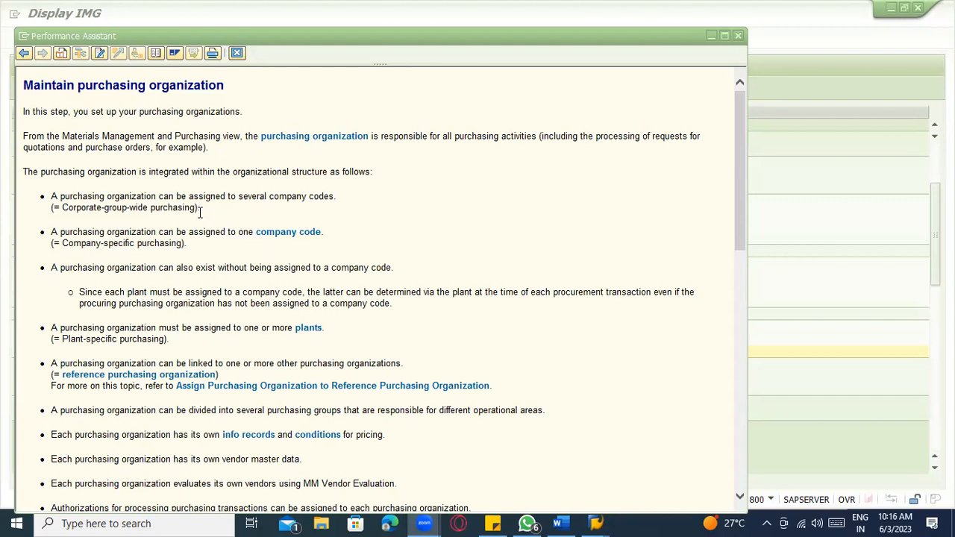
left_click(178, 244)
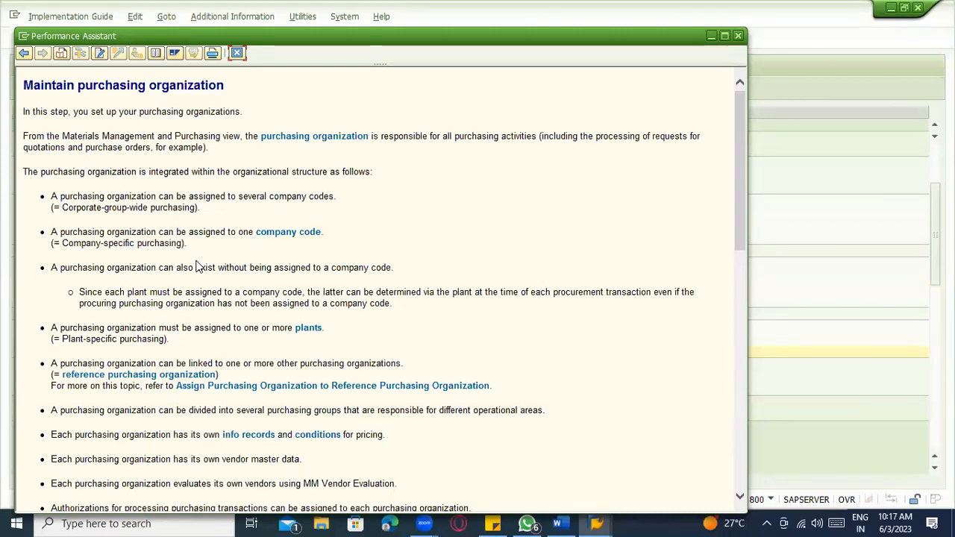
left_click_drag(239, 231, 318, 231)
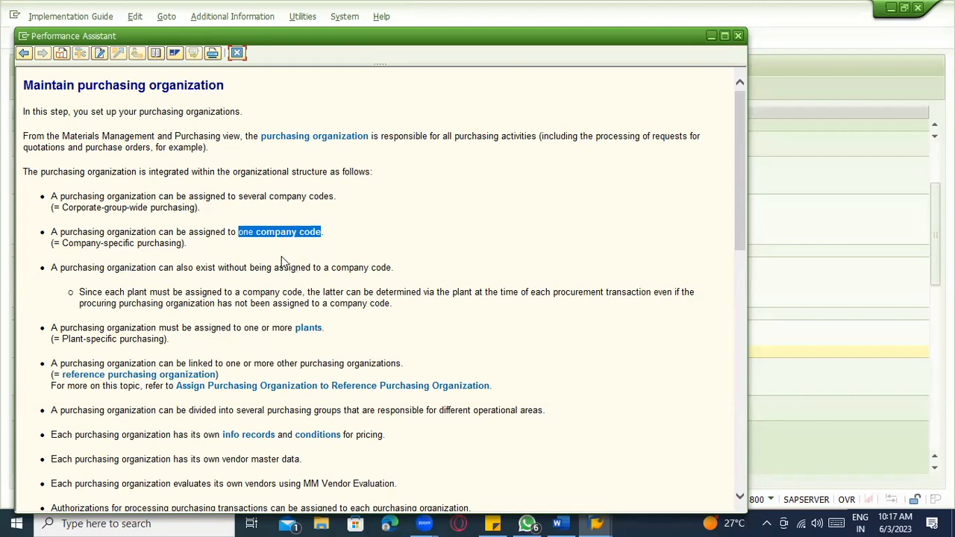
scroll(304, 203, "down", 4)
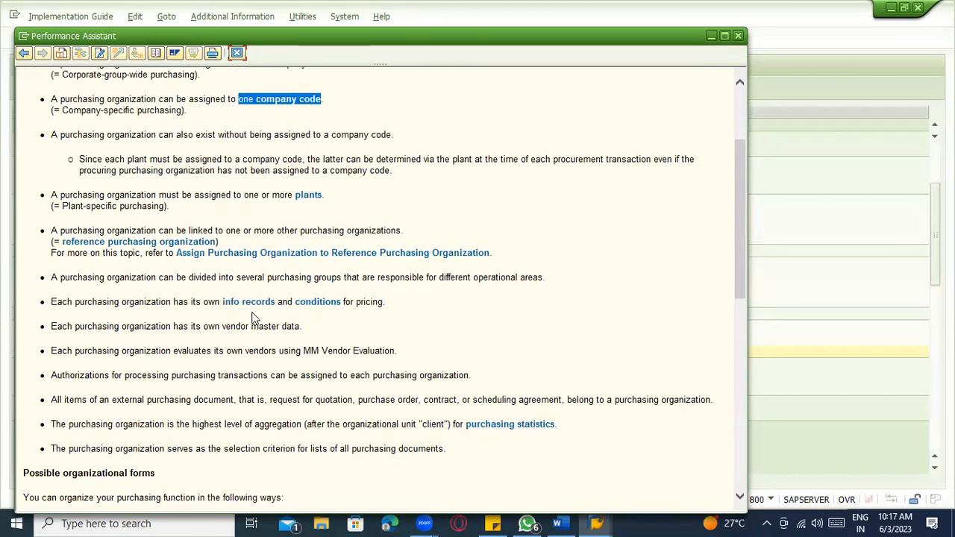
scroll(252, 321, "down", 8)
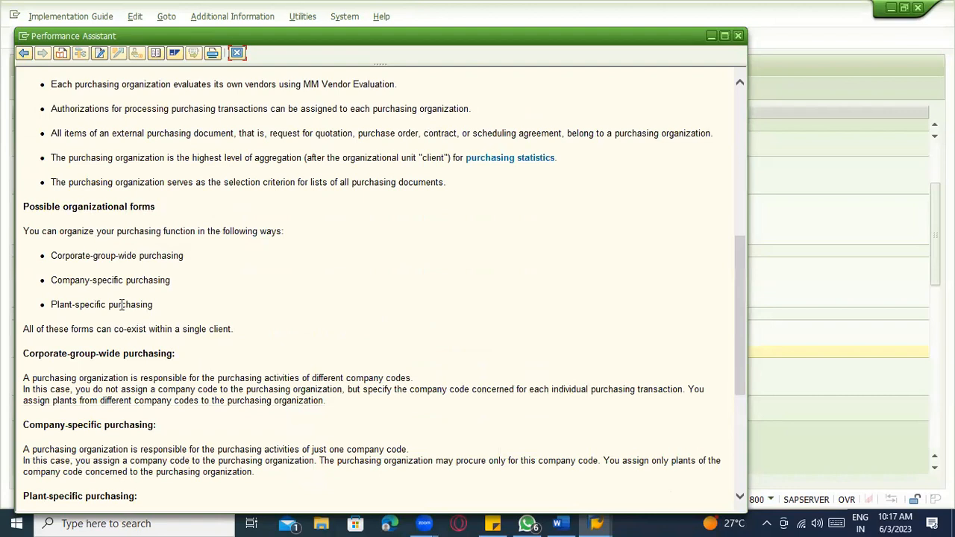
scroll(123, 306, "up", 8)
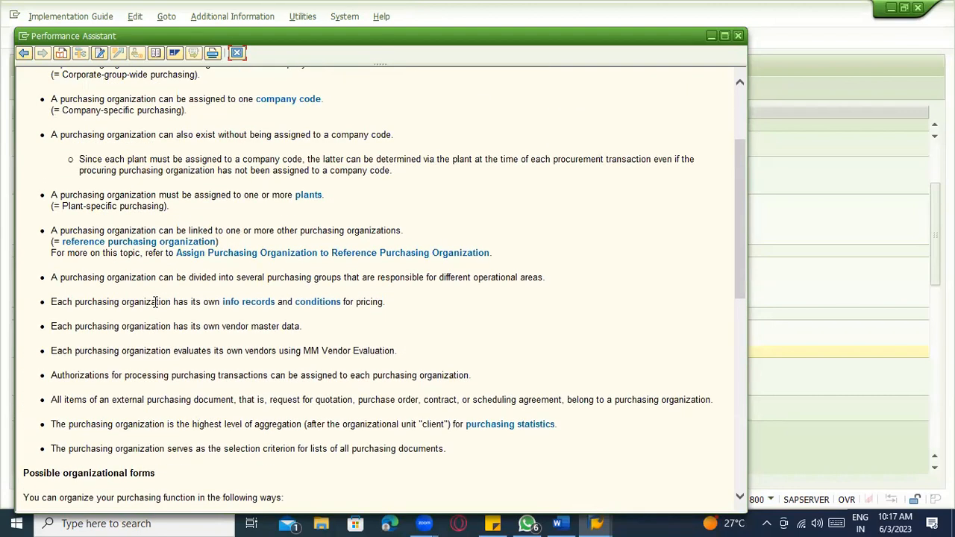
left_click_drag(335, 201, 60, 195)
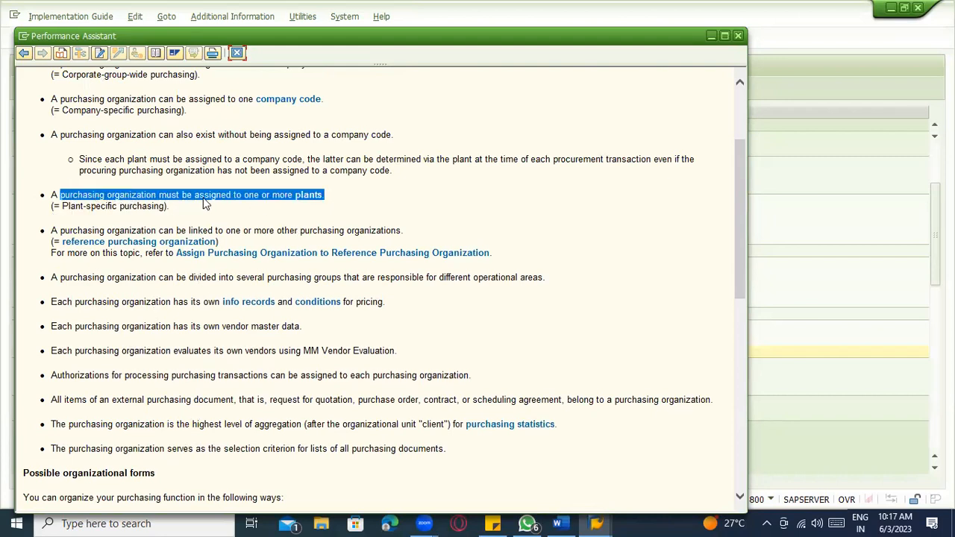
left_click(116, 218)
scroll(139, 213, "up", 4)
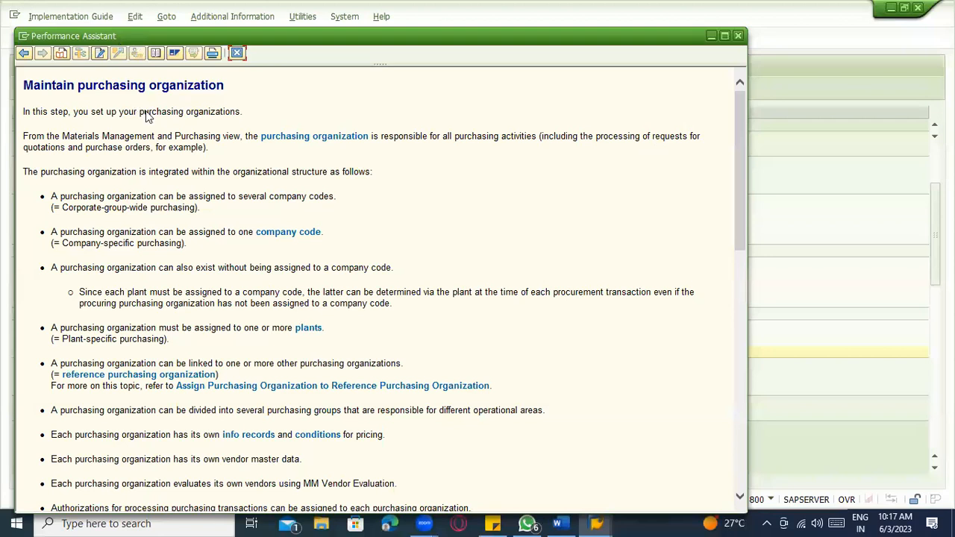
left_click_drag(648, 30, 649, 91)
left_click(739, 99)
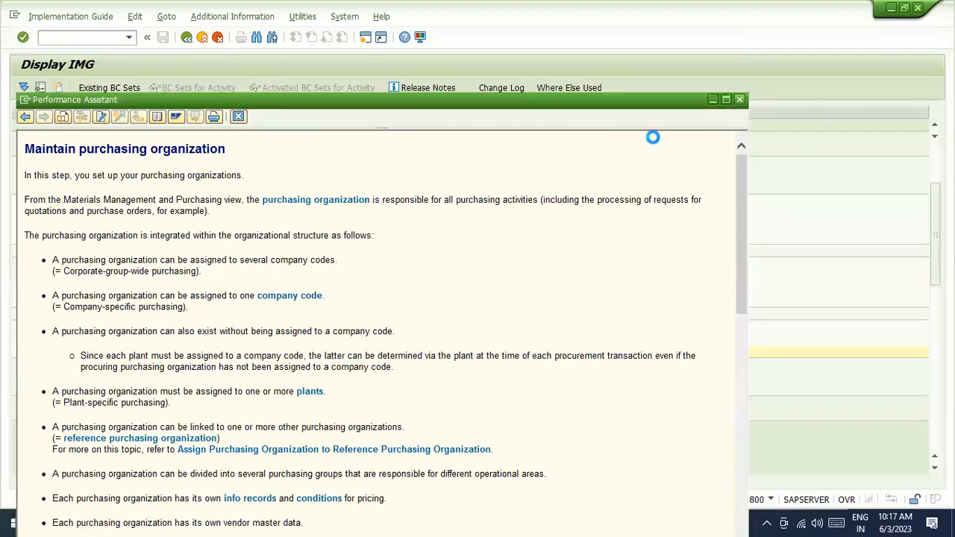
- Look over Maintain storage location and Maintain purchasing organization in the Materials Management IMG tree
scroll(207, 355, "down", 1)
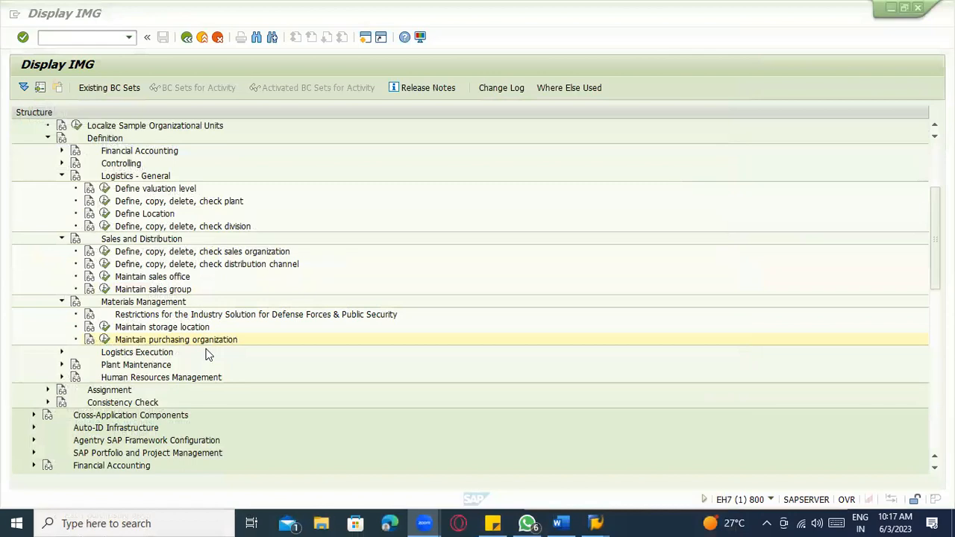
left_click(90, 342)
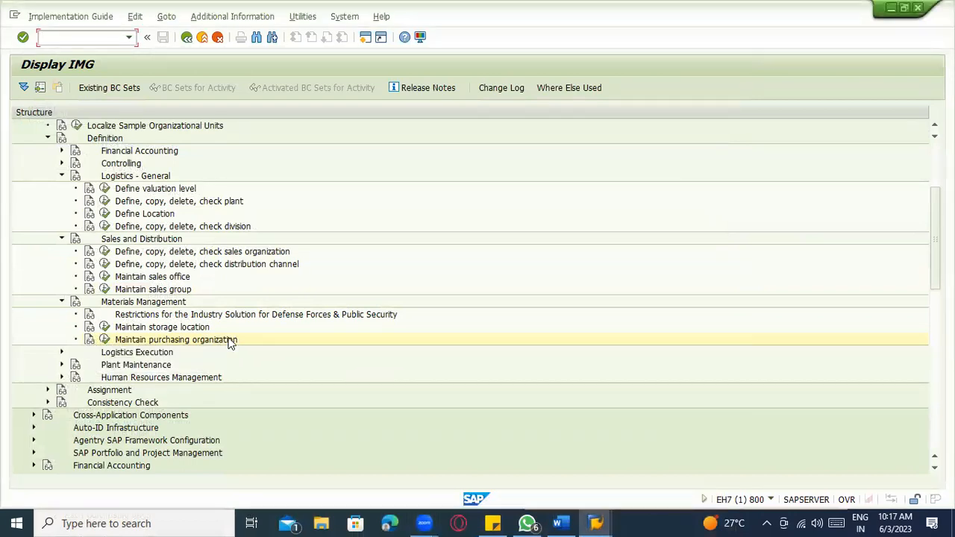
key("alt+Tab")
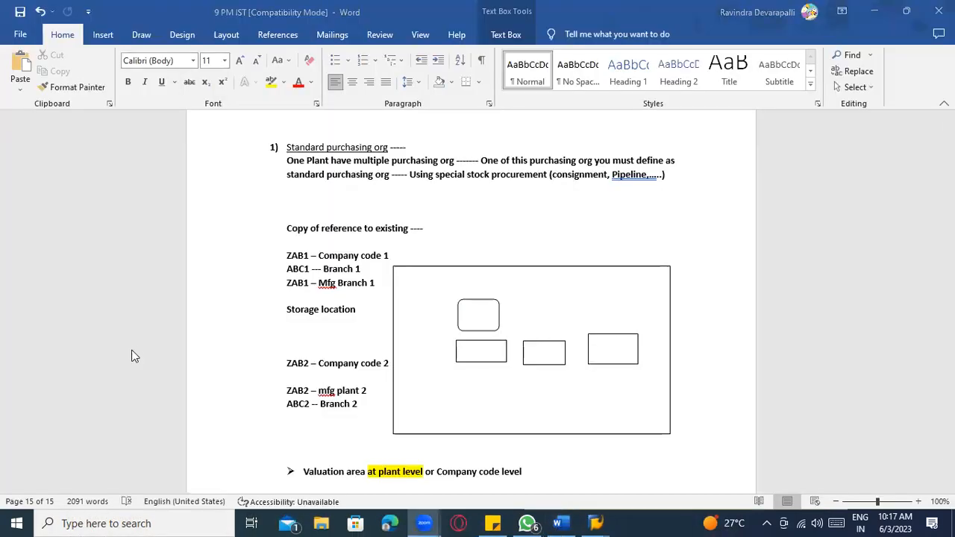
key("alt+Tab")
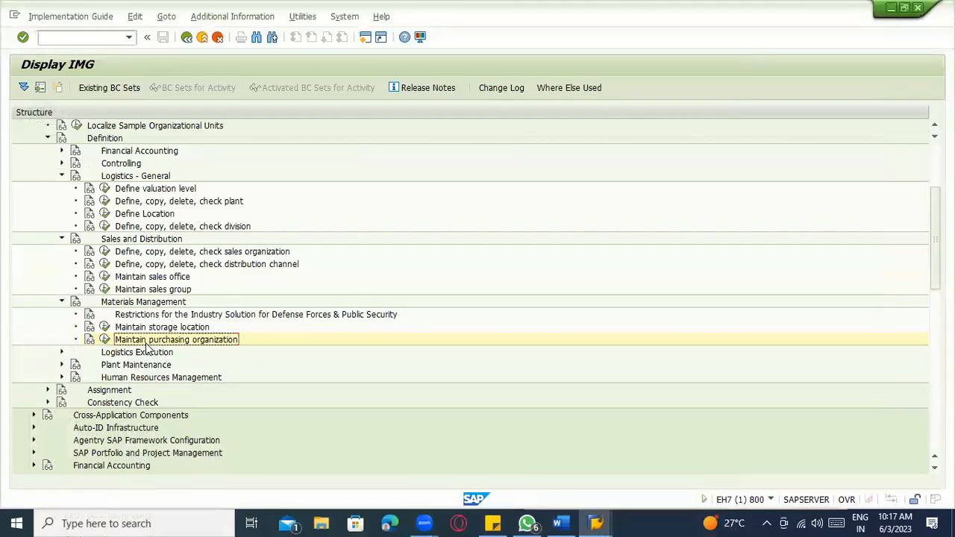
left_click(163, 331)
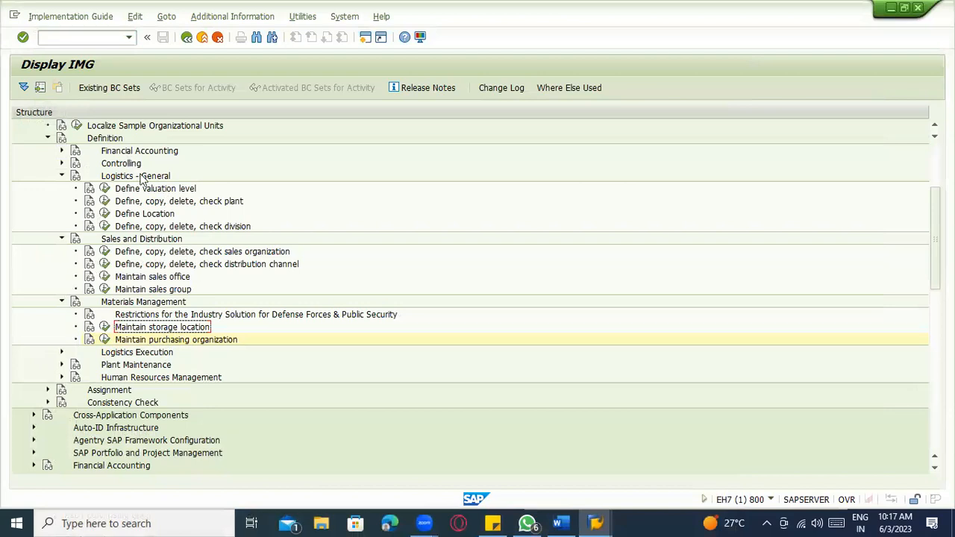
scroll(145, 194, "down", 3)
scroll(151, 218, "down", 3)
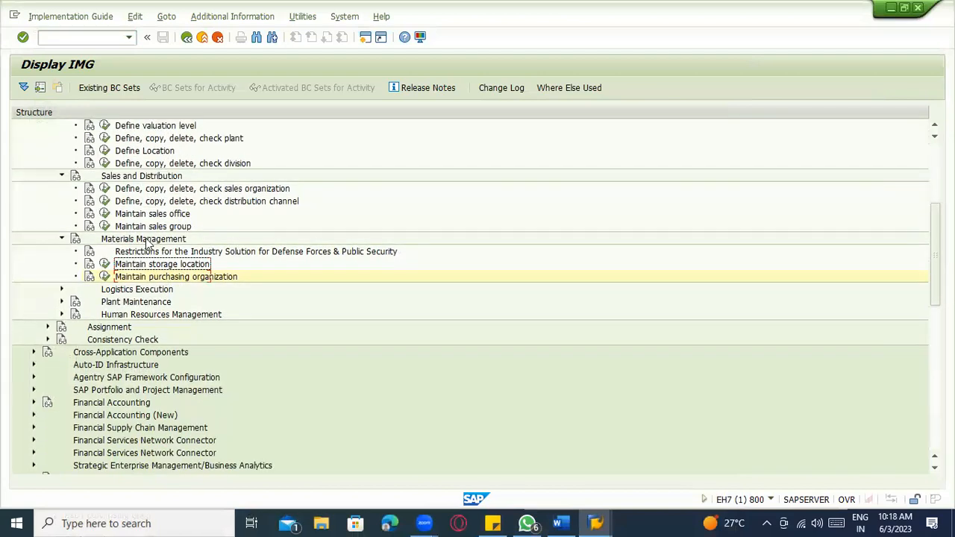
scroll(131, 252, "up", 2)
scroll(453, 257, "down", 1)
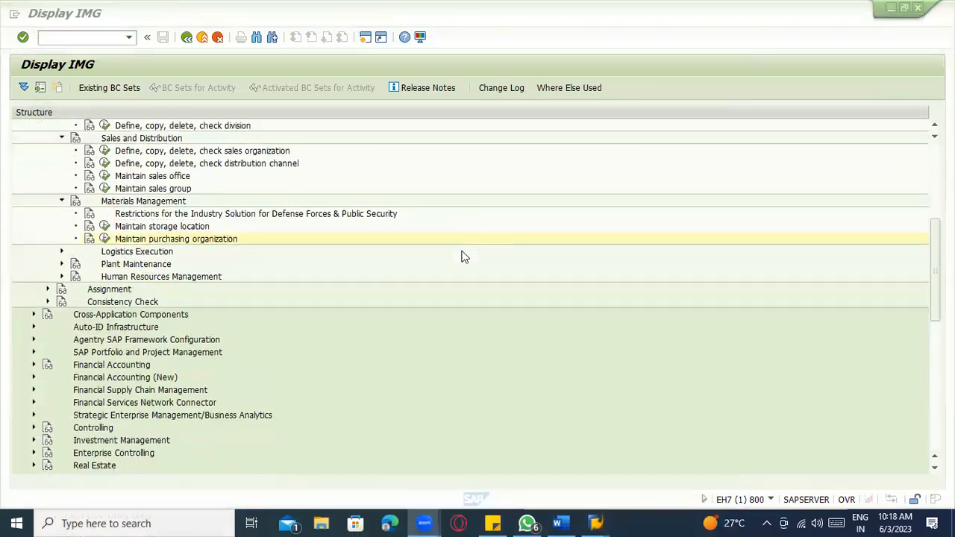
key("alt+Tab")
- Check the ZAB1 company code, Branch 1 and Mfg Branch 1 lines in the Word notes
scroll(448, 283, "up", 5)
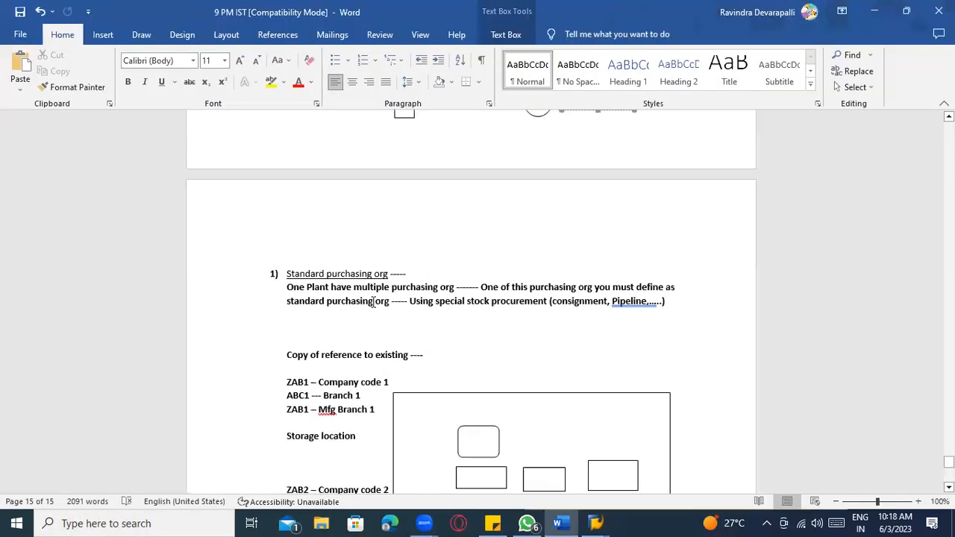
scroll(331, 324, "down", 3)
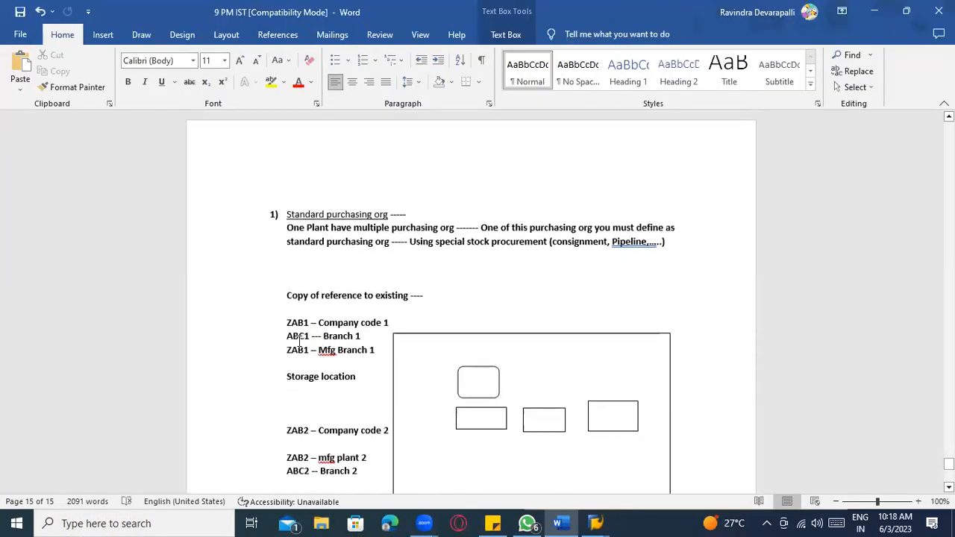
left_click(345, 322)
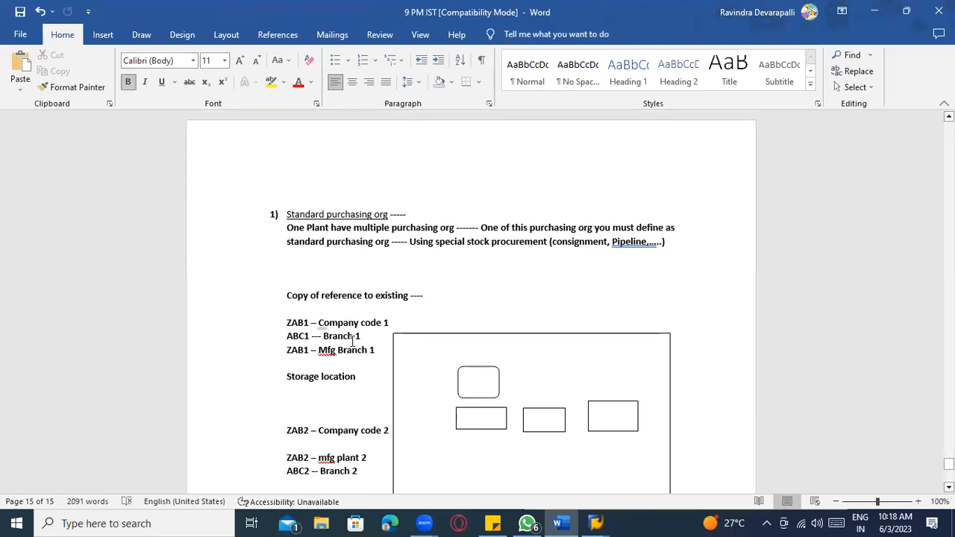
left_click(344, 336)
left_click(348, 352)
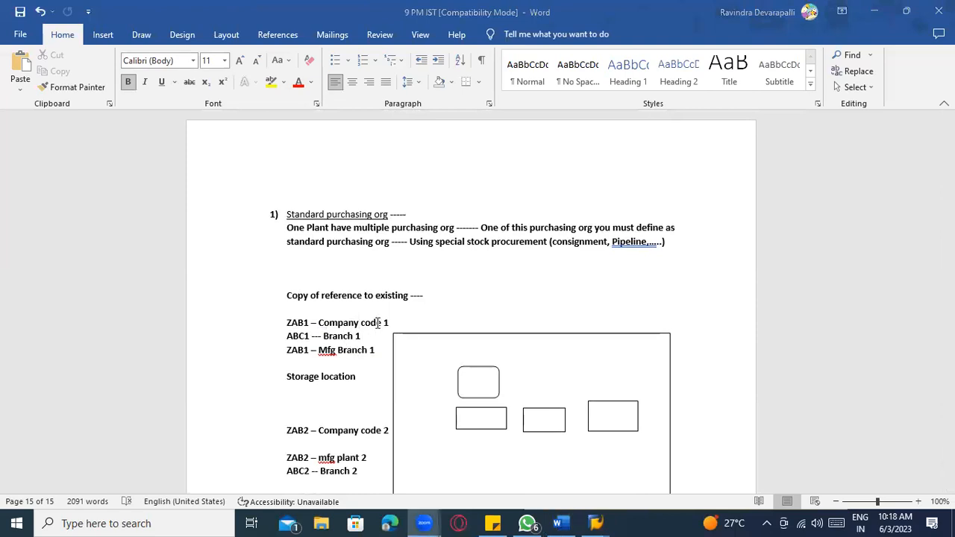
key("alt+Tab")
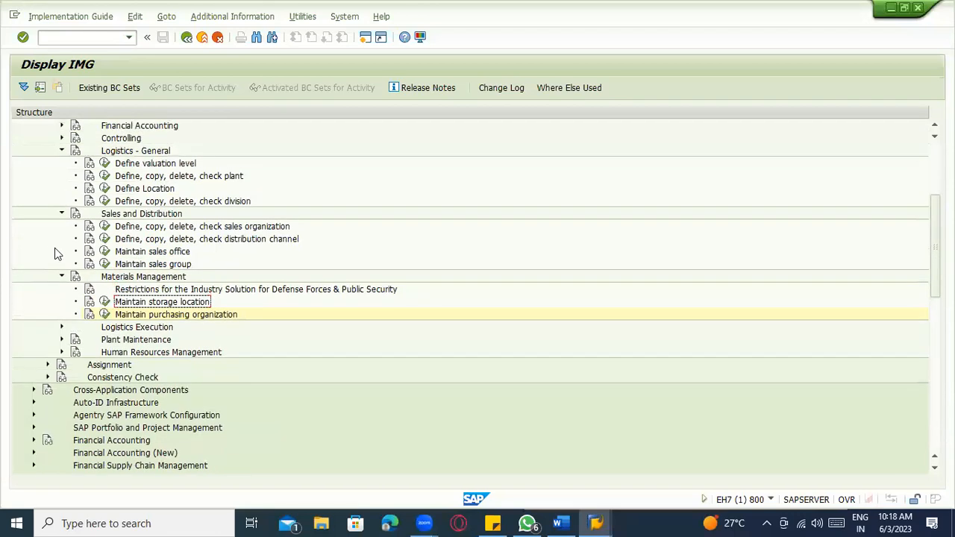
- Expand Enterprise Structure > Assignment > Financial Accounting and run Assign company code to company
scroll(54, 247, "up", 3)
left_click(47, 189)
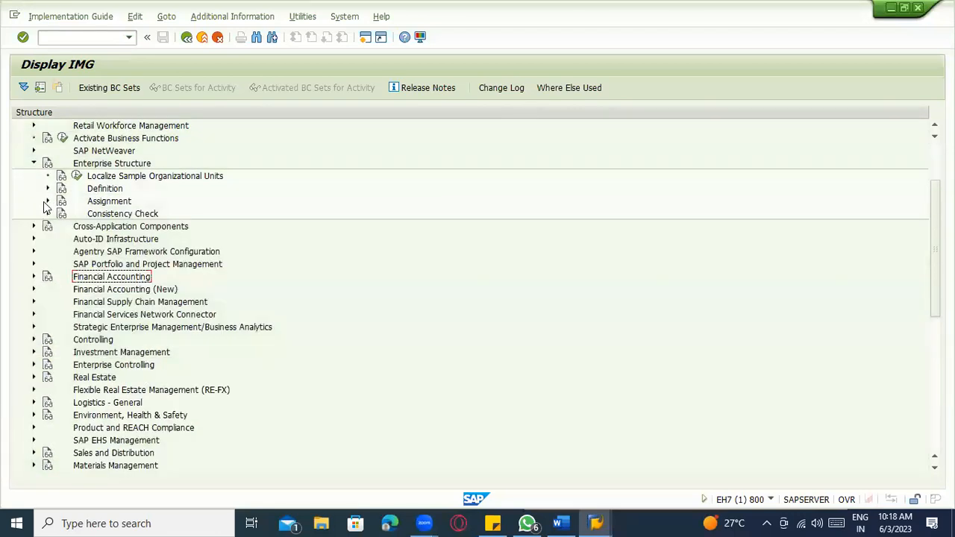
left_click(47, 201)
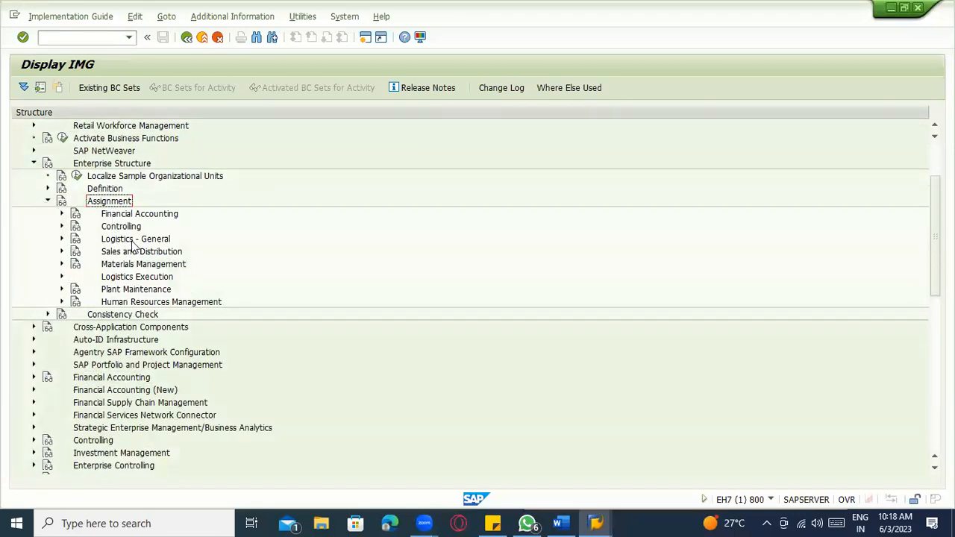
left_click(62, 215)
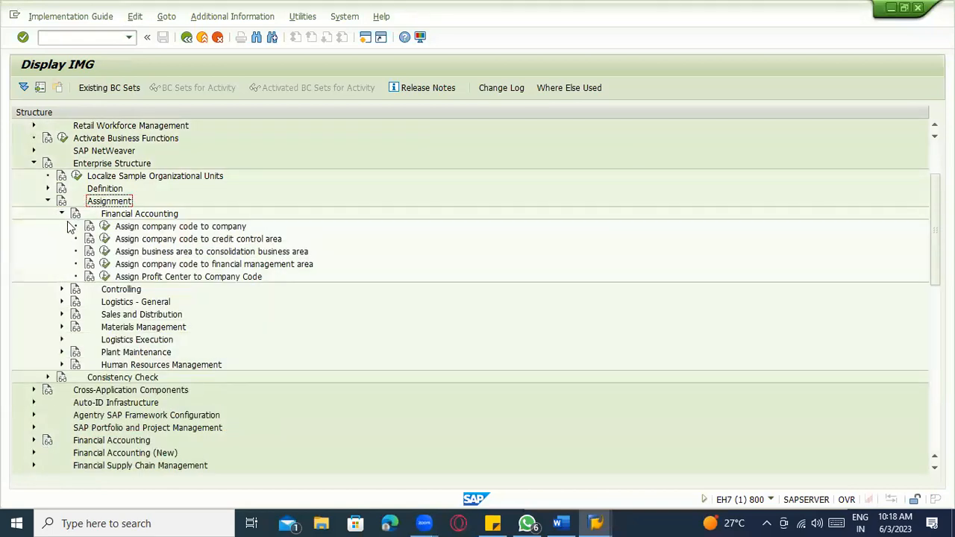
left_click(155, 241)
left_click(162, 253)
left_click(152, 227)
left_click(105, 227)
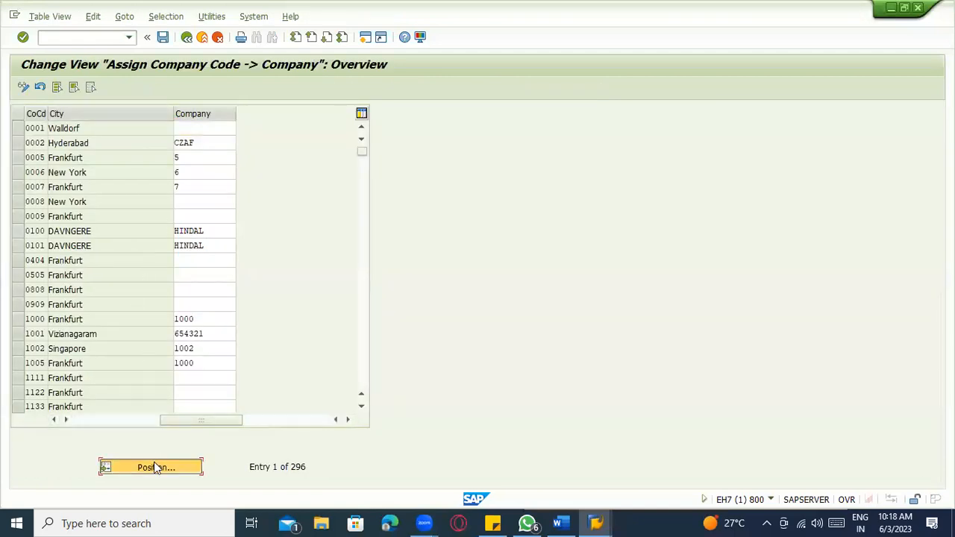
- Position the assignment table on the ZAB1 company code entry, checking the Word notes
left_click(154, 463)
type("DAR1")
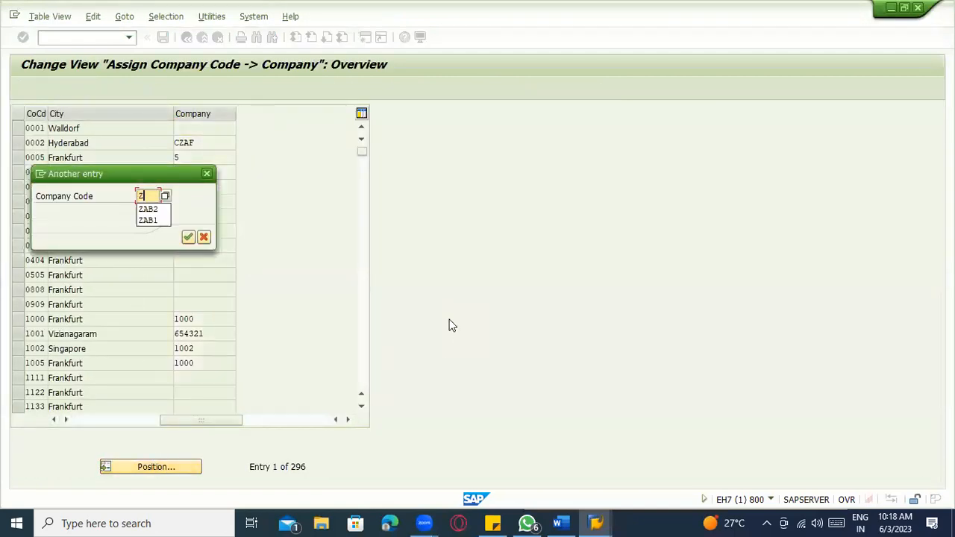
key("Return")
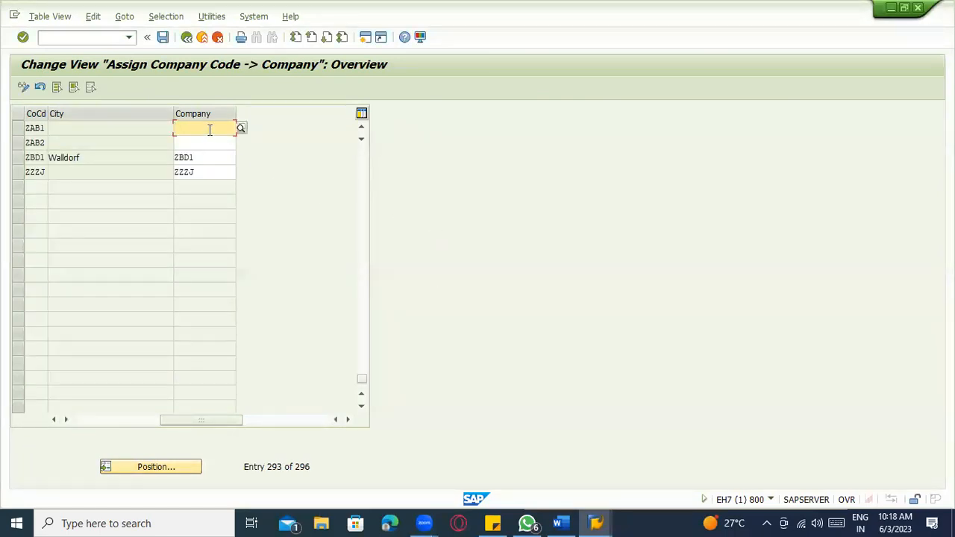
key("alt+Tab")
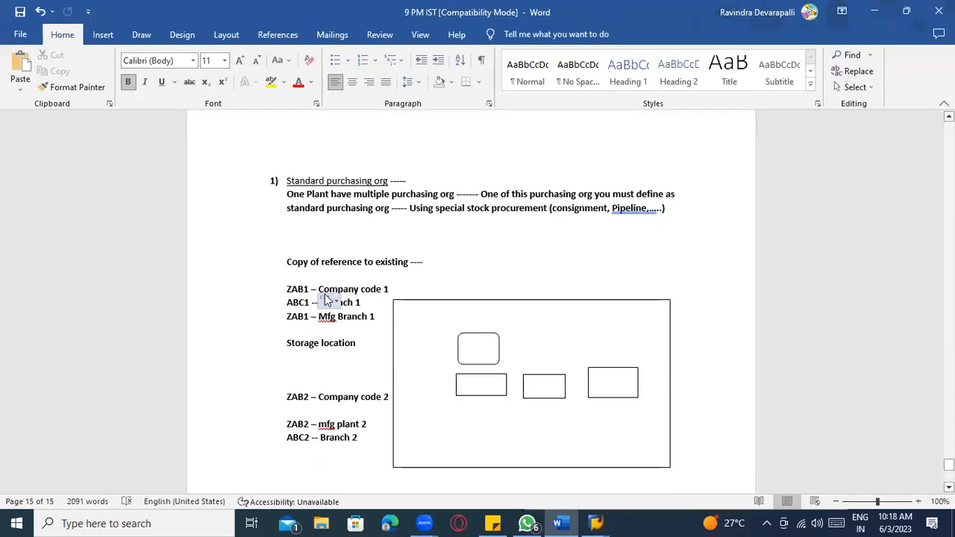
key("alt+Tab")
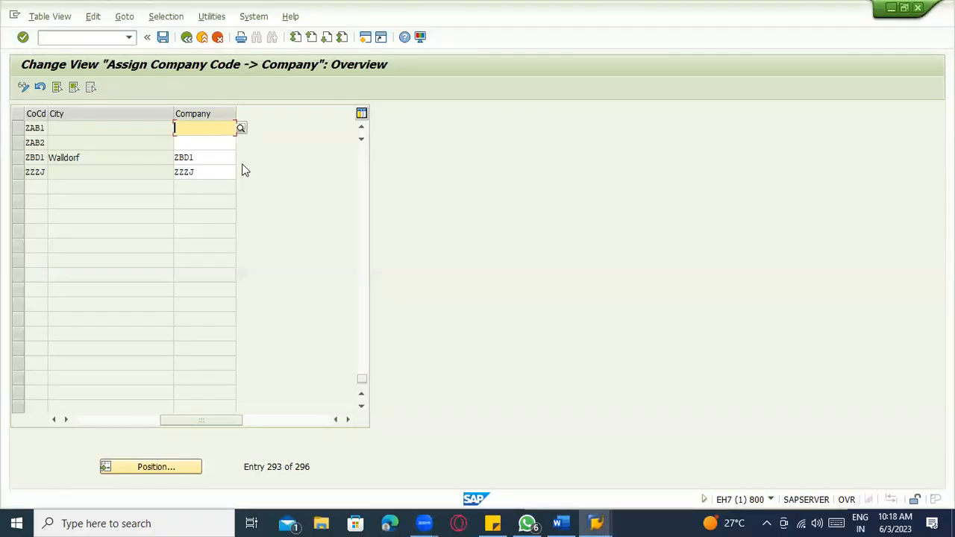
- Enter company ABCD for ZAB1 and ZAB2, save, and confirm the customizing request
type("ABCD")
left_click(196, 143)
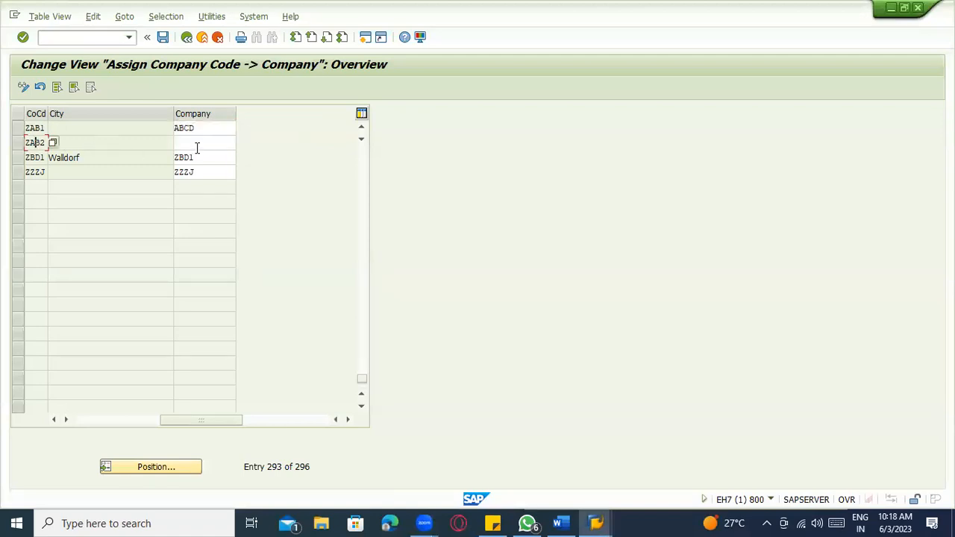
type("ABCD")
key("Return")
left_click(201, 127)
left_click(203, 142)
left_click(35, 127)
left_click(34, 142)
left_click(162, 36)
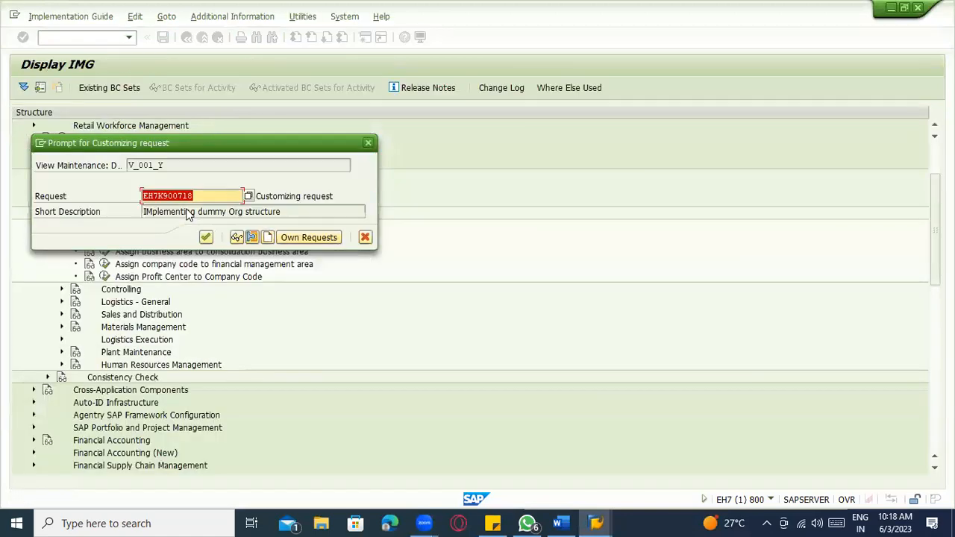
left_click(206, 237)
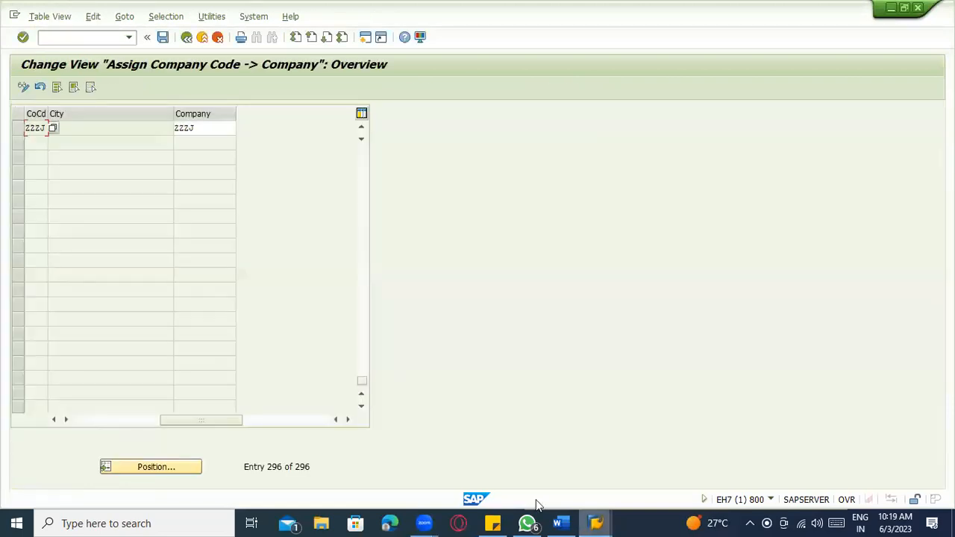
- Add an 'Assignment' heading with item '1) Multiple company codes assigned to one company'
left_click(555, 522)
scroll(436, 386, "down", 7)
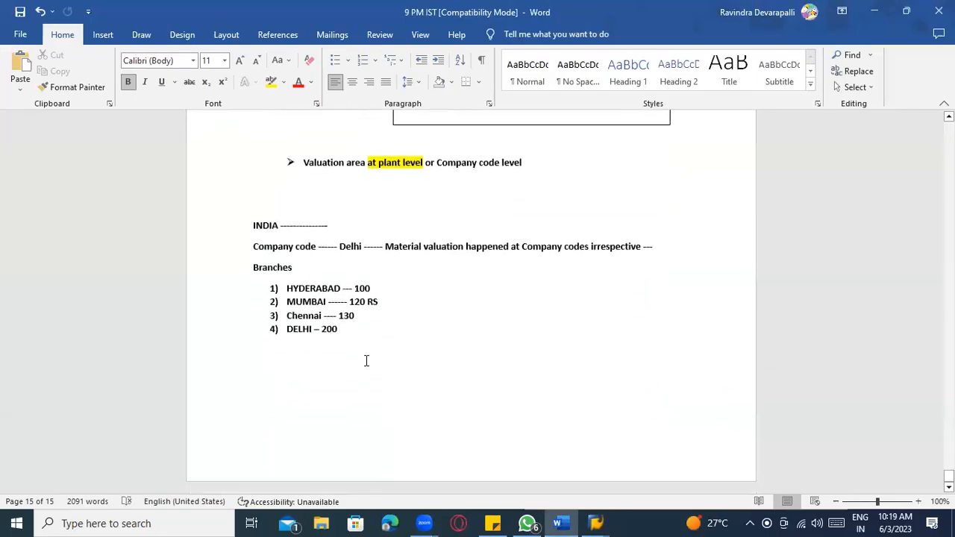
key("Return")
type("Ass")
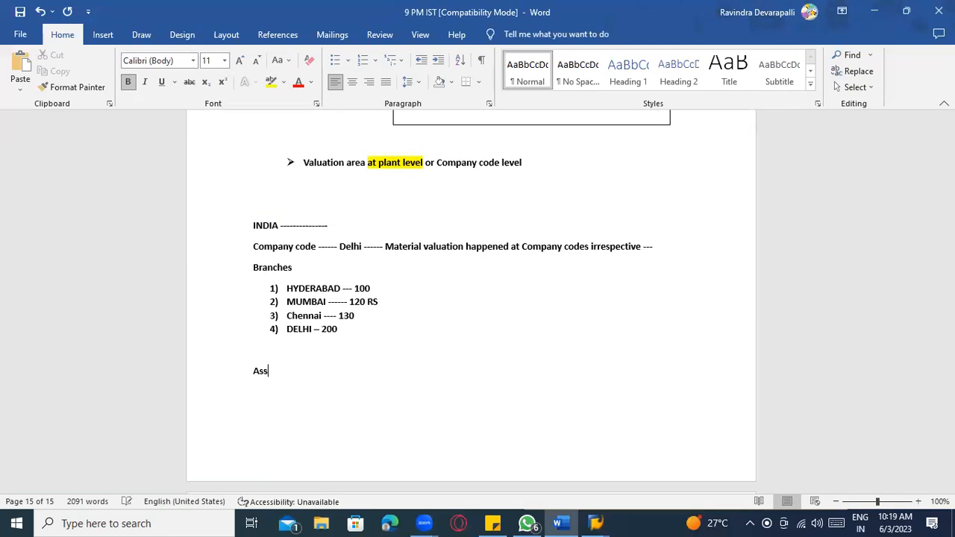
type("ignment1 CO")
key("BackSpace")
key("BackSpace")
key("BackSpace")
key("BackSpace")
key("BackSpace")
type("M")
key("BackSpace")
key("shift+Return")
key("Return")
type("1) Multiple company codes assigned to")
key("BackSpace")
key("BackSpace")
type("to one company")
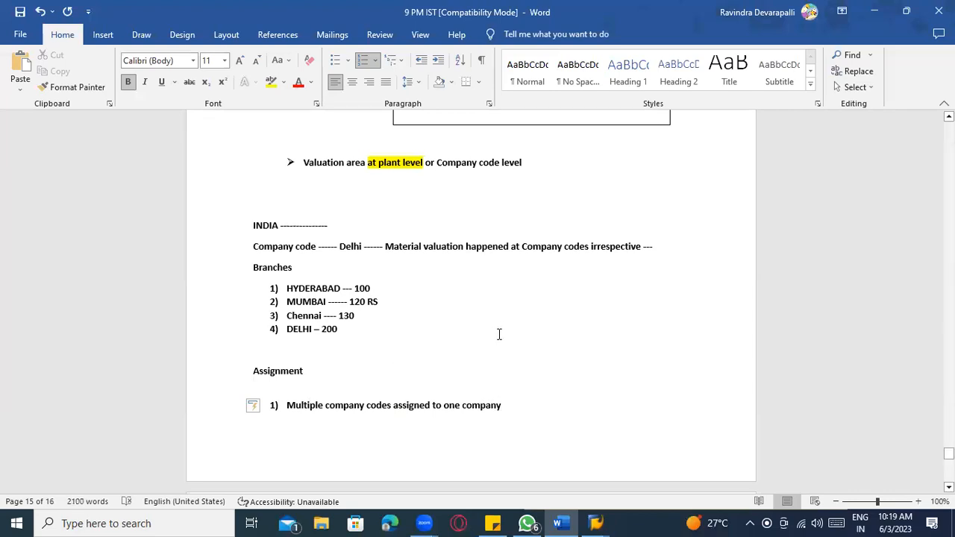
- Review the first item, start numbered item 2), and add space under the Assignment heading
left_click_drag(288, 406, 509, 407)
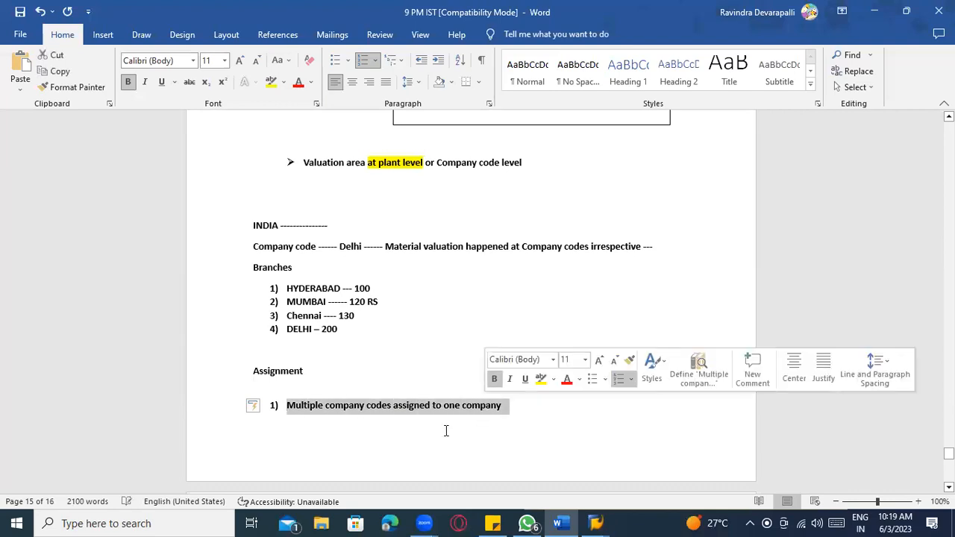
left_click(445, 427)
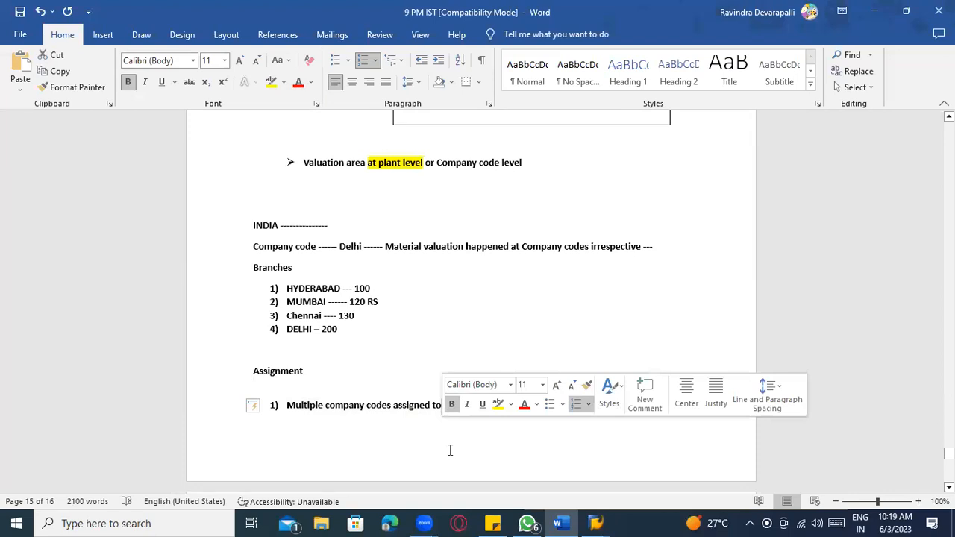
left_click(363, 415)
left_click_drag(391, 404, 324, 411)
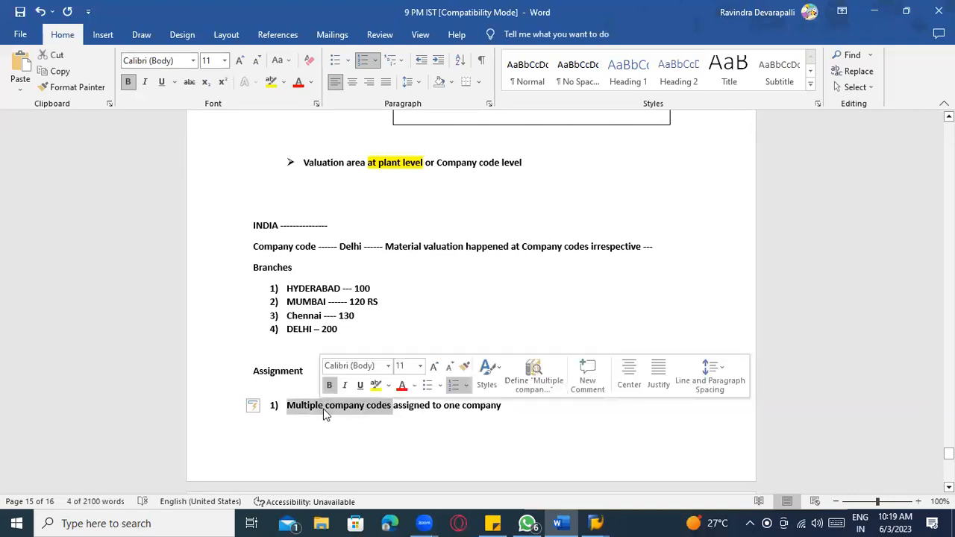
left_click(484, 437)
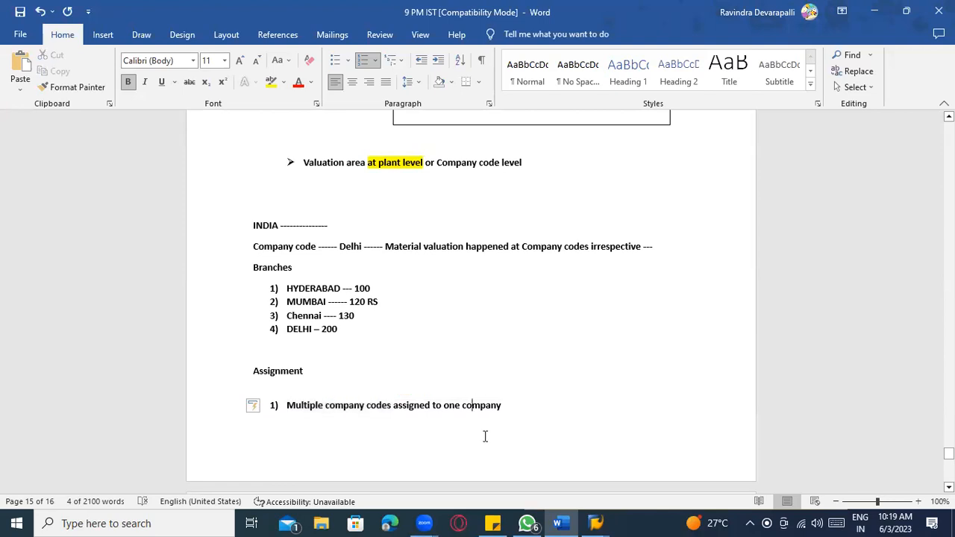
left_click_drag(482, 405, 452, 414)
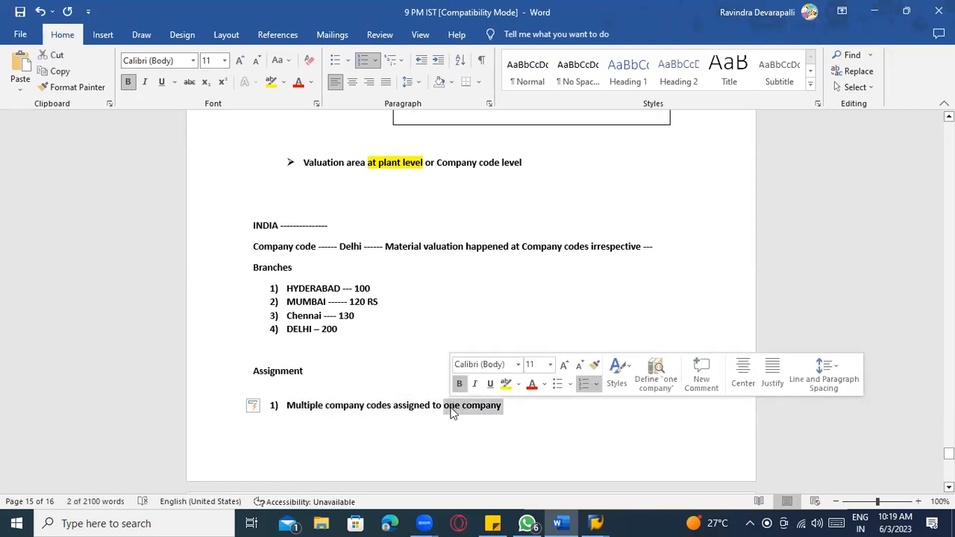
left_click(452, 413)
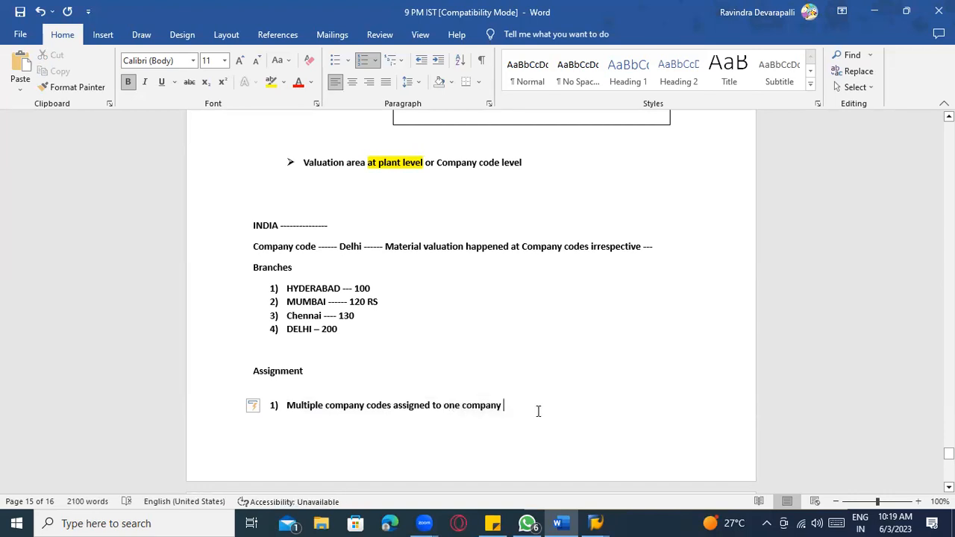
key("Return")
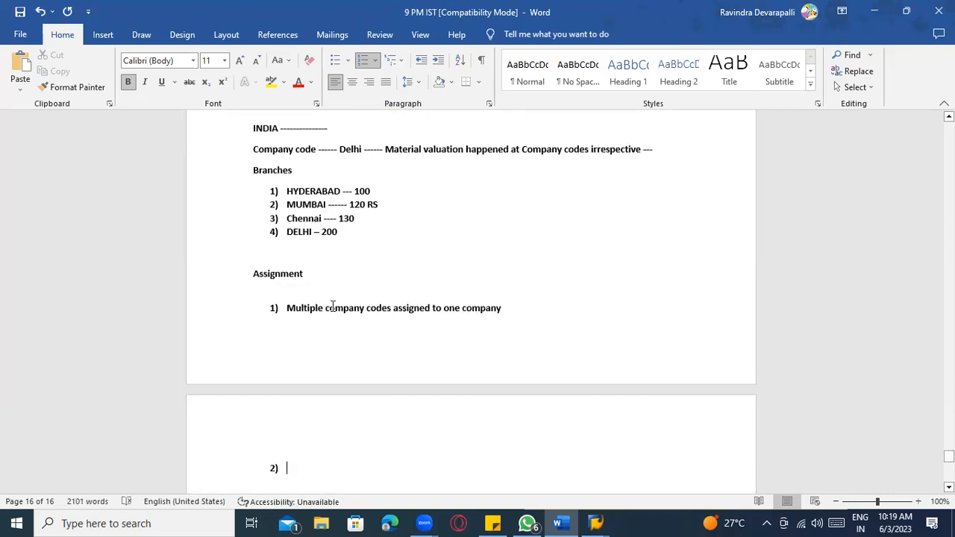
left_click(331, 295)
key("Return")
key("Return")
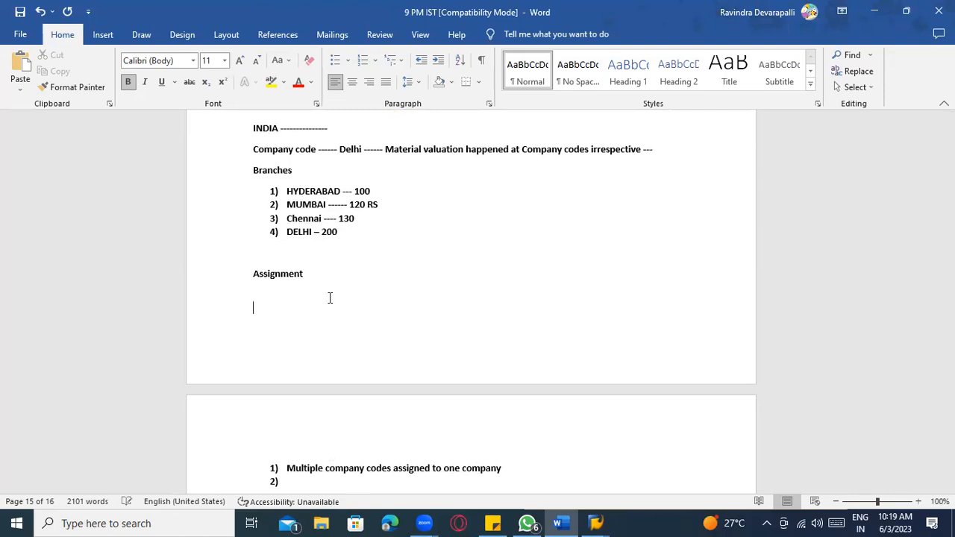
scroll(331, 296, "down", 2)
left_click(366, 389)
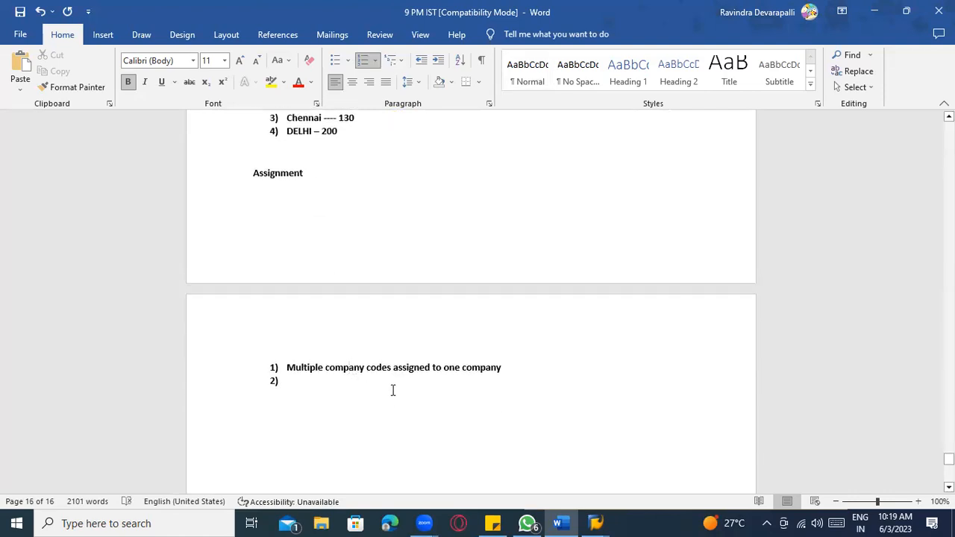
- Exit the SAP assignment view, then type item 2 'Multiple plants assigned to company code', fixing spelling
key("alt+Tab")
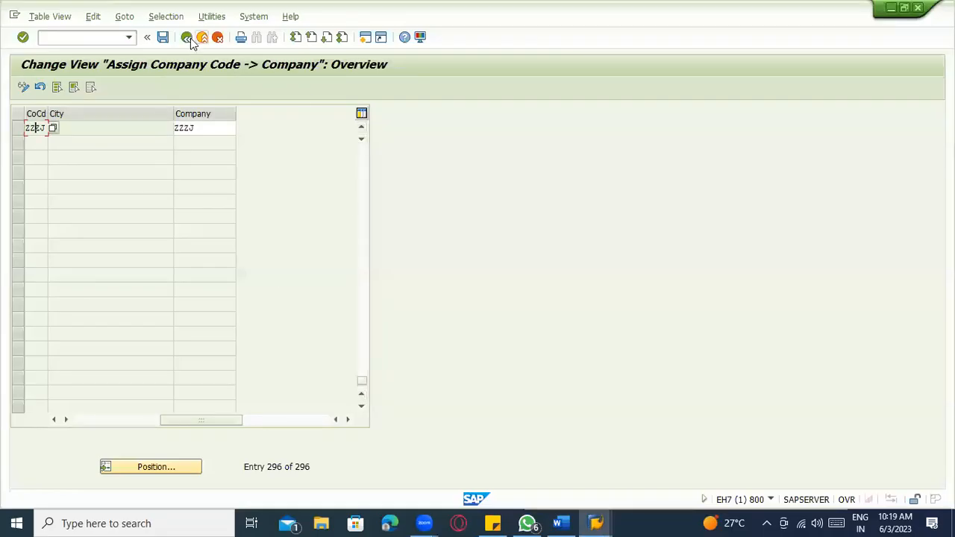
left_click(190, 40)
key("alt+Tab")
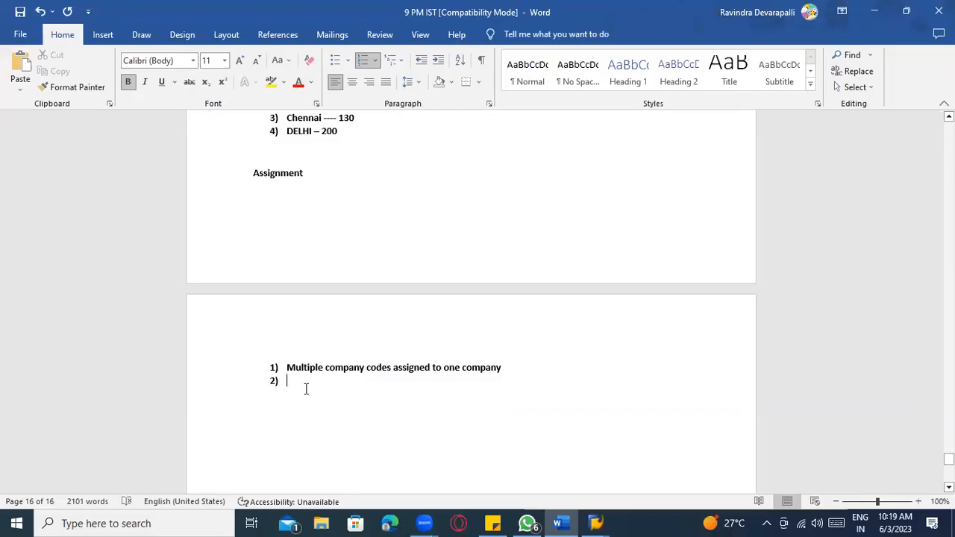
type("Multip")
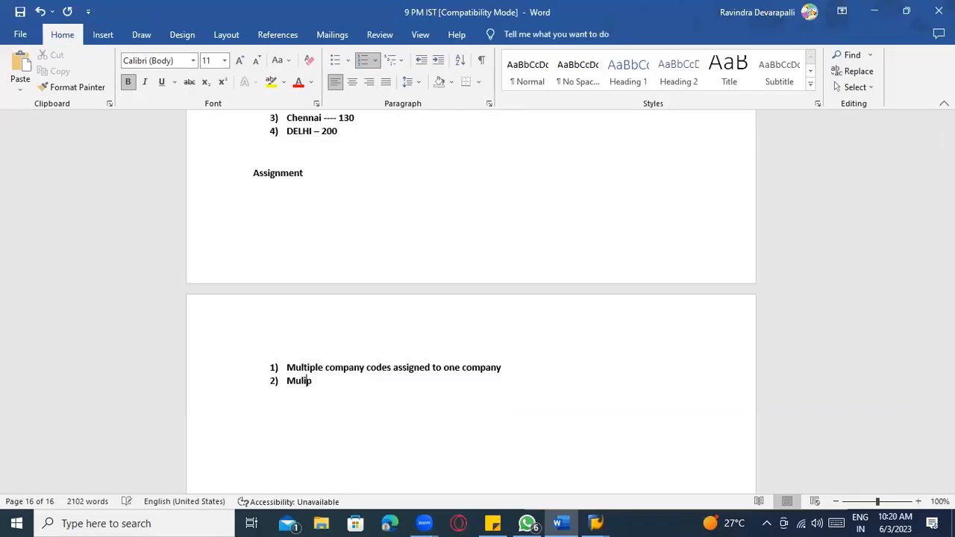
type("ltople")
key("BackSpace")
key("BackSpace")
type("ple plants assigned t")
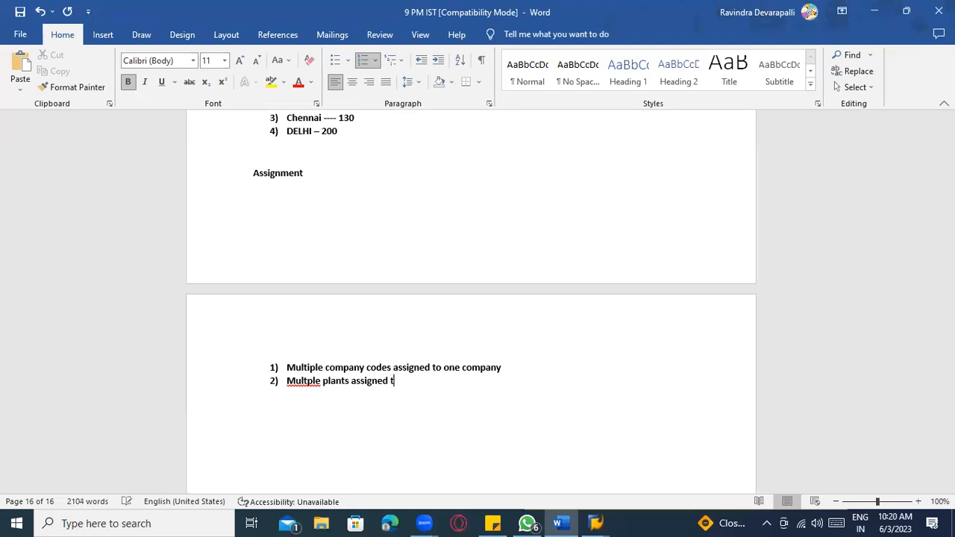
type("o company code")
right_click(315, 387)
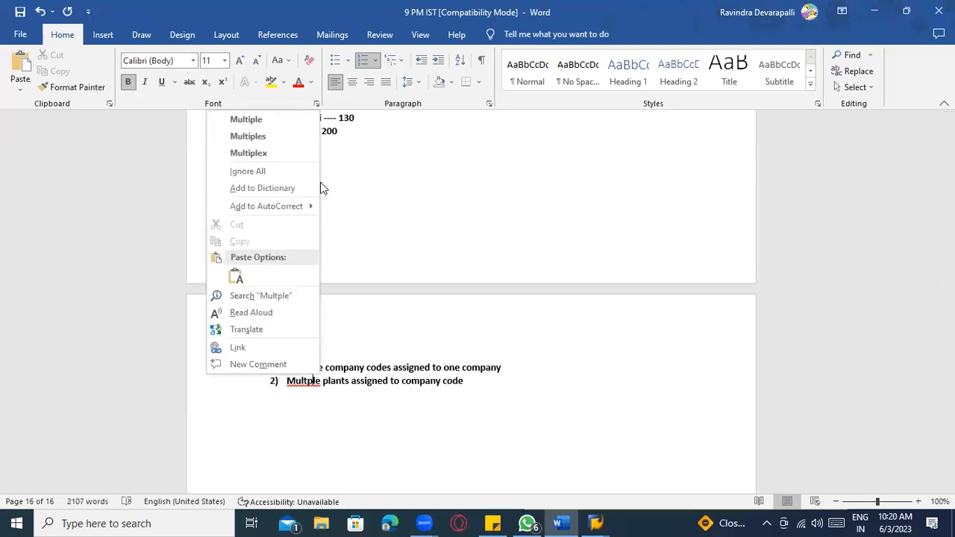
left_click(285, 133)
- Review the ZAB1 and ZAB2 company code lines and list item 2 in the notes
scroll(366, 400, "up", 15)
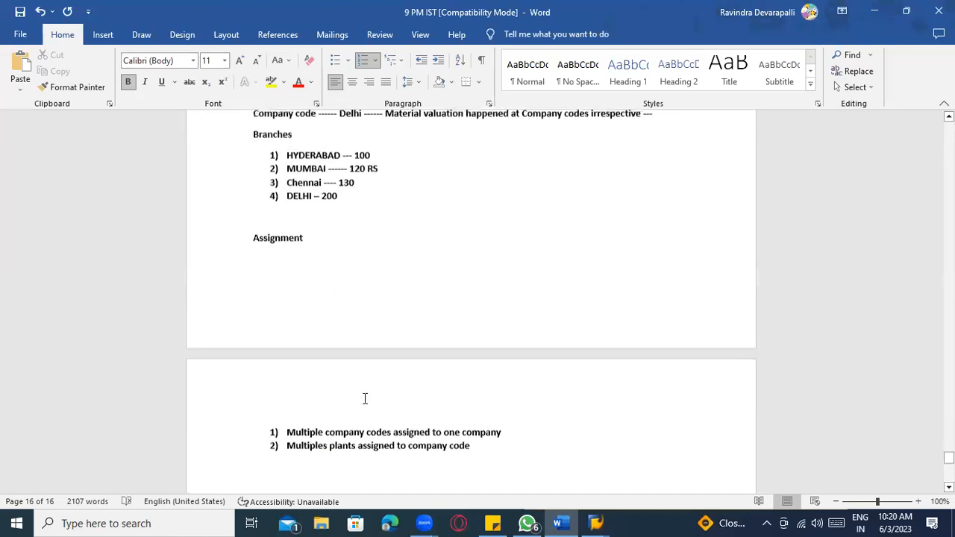
left_click(337, 390)
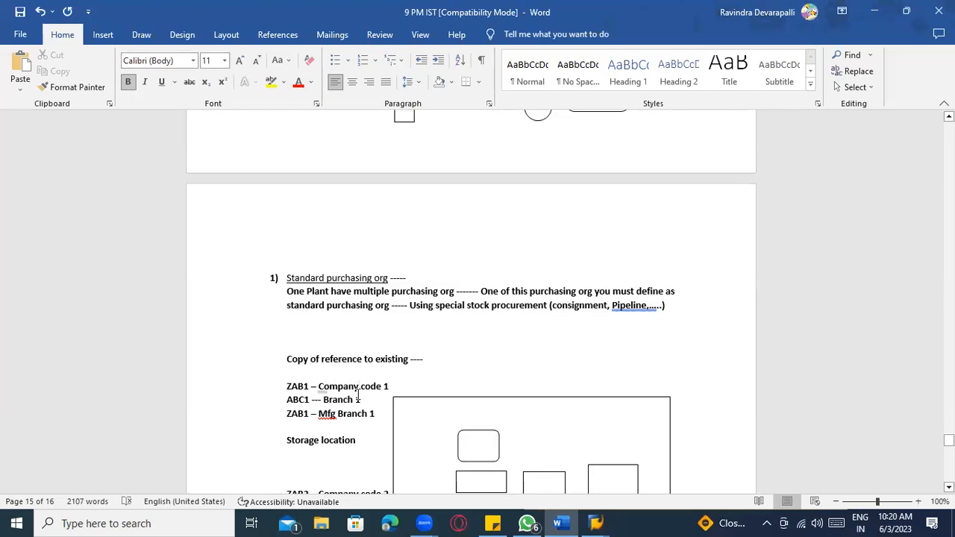
scroll(359, 395, "down", 1)
left_click(356, 460)
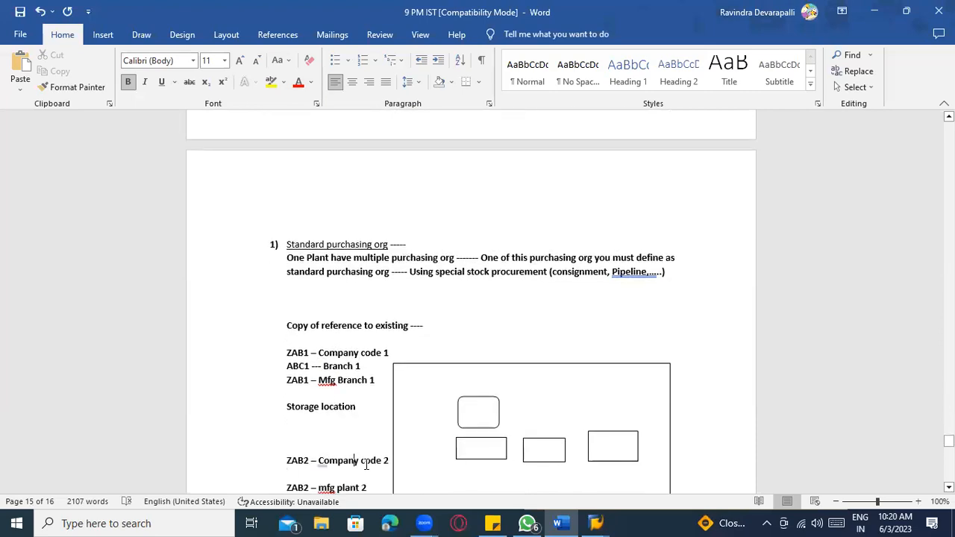
scroll(371, 468, "down", 8)
scroll(370, 468, "down", 8)
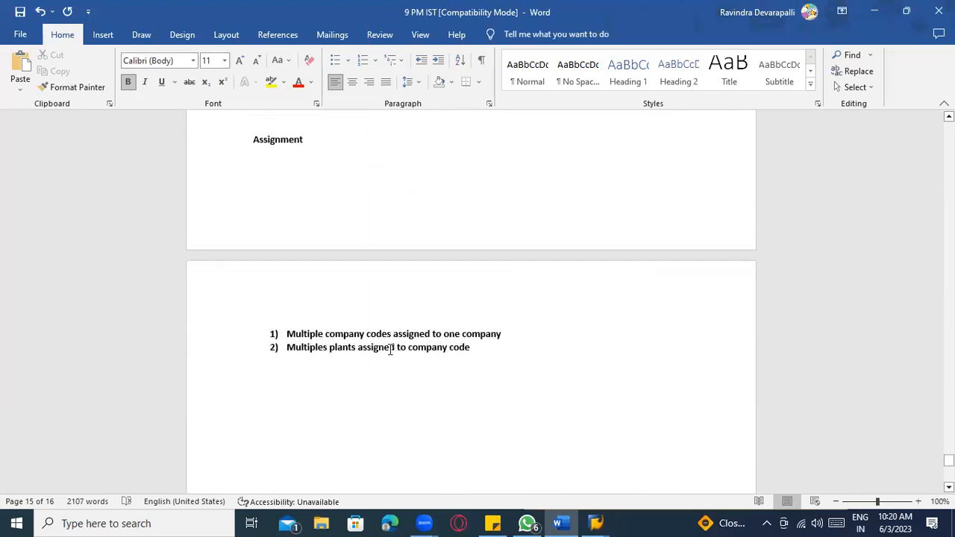
left_click(390, 348)
- Open the Assign plant to company code activity under Logistics - General in the IMG
left_click(443, 348)
left_click(595, 524)
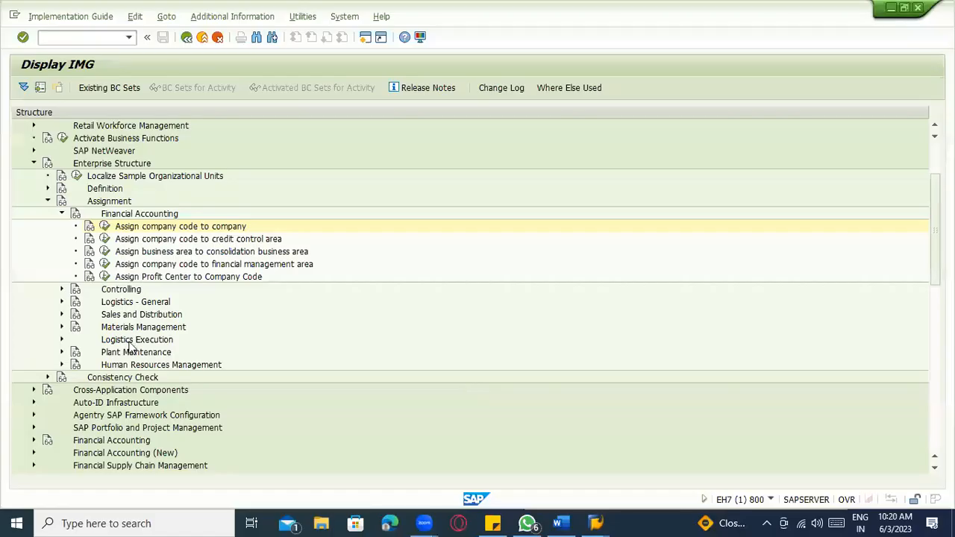
left_click(60, 214)
left_click(60, 239)
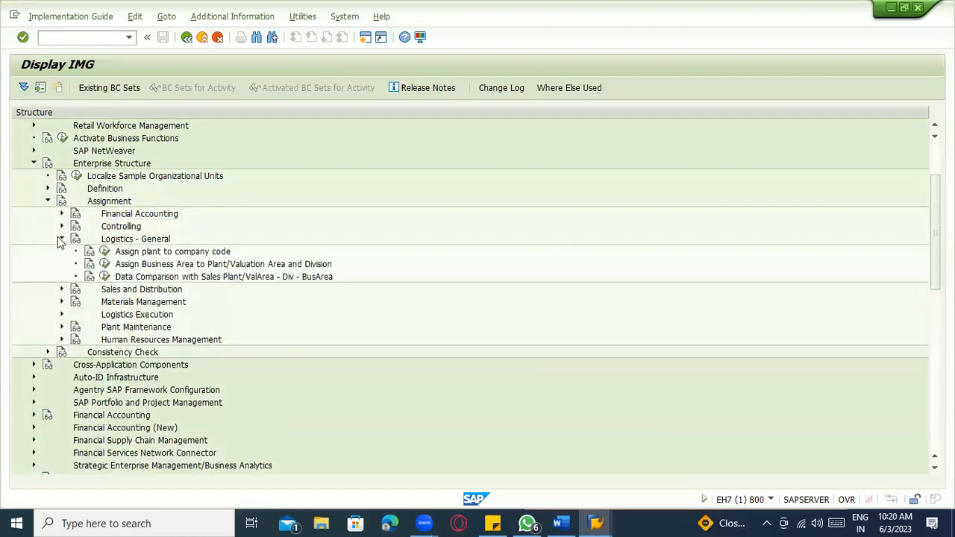
left_click(150, 254)
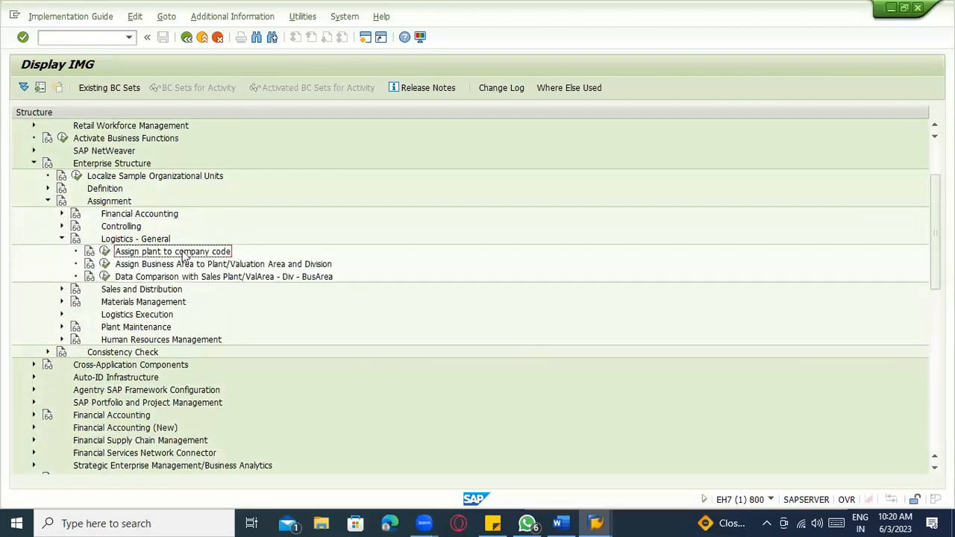
left_click(266, 62)
left_click(105, 251)
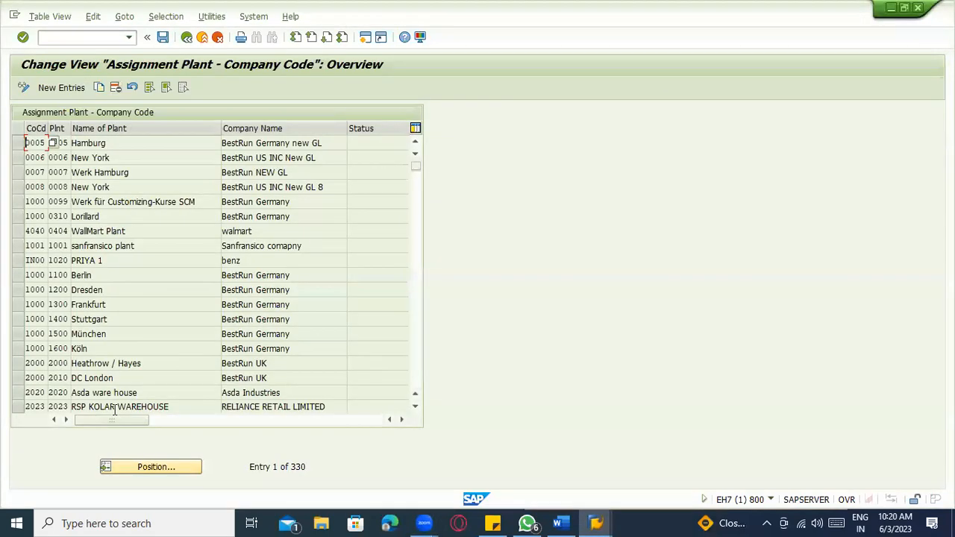
left_click(154, 468)
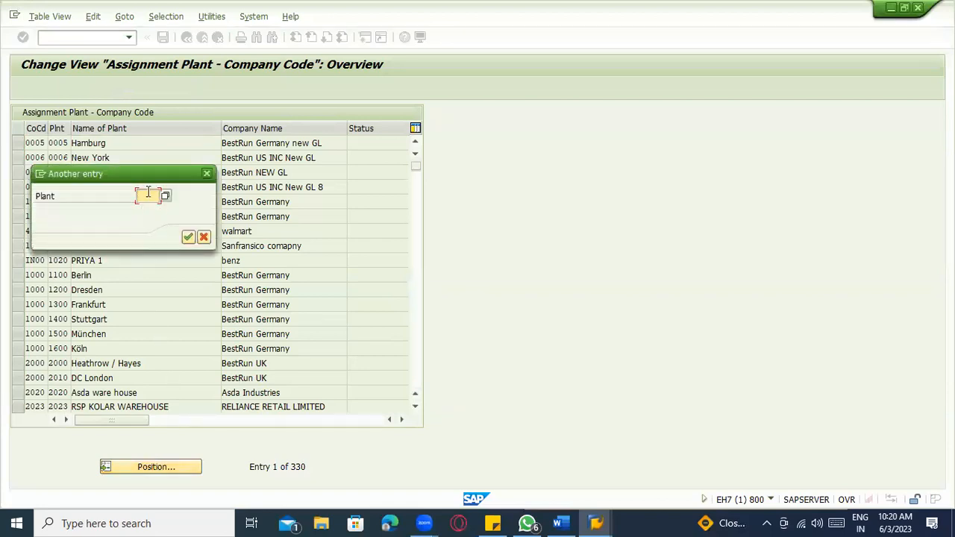
- Copy the ZAB and ABC lines with the diagram below the numbered list in the Word notes
key("alt+Tab")
key("Tab")
scroll(289, 321, "up", 8)
scroll(289, 322, "up", 5)
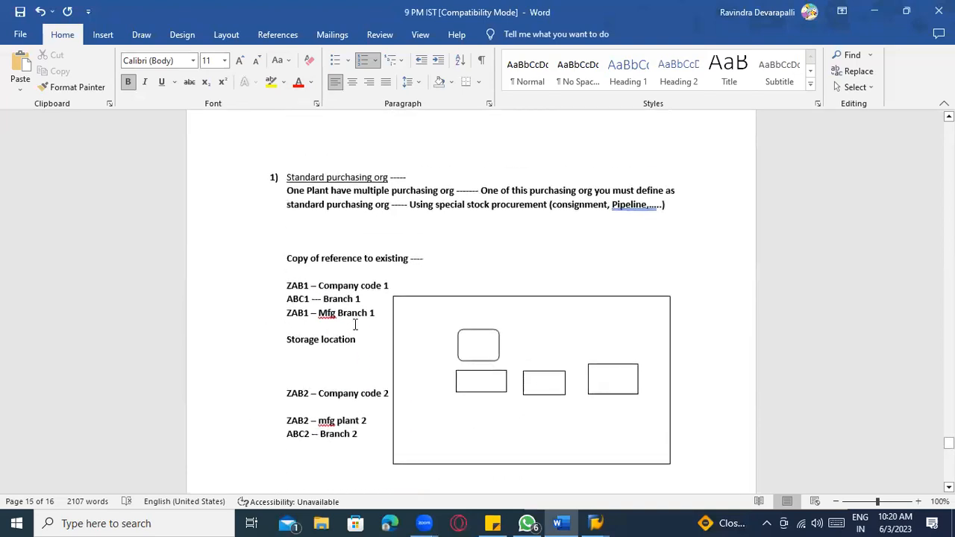
mouse_move(359, 436)
left_mouse_down()
mouse_move(295, 310)
mouse_move(292, 286)
mouse_move(297, 300)
left_mouse_up()
scroll(317, 227, "down", 15)
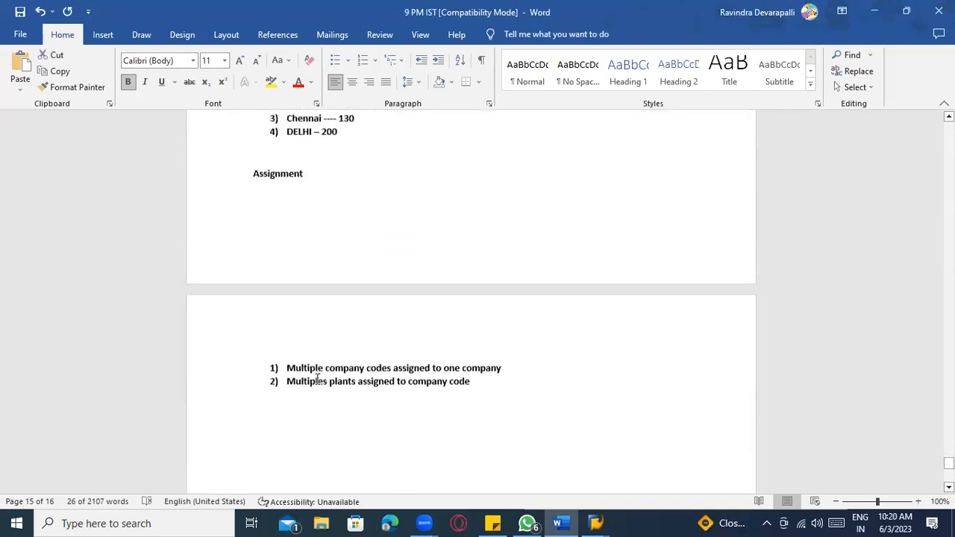
left_click(316, 227)
type("ZAB1 – Company code 1 ABC1 -- Branch 1 ZAB1 – Mfg Branch 1  Storage location    ZAB2 – Company code 2  ZAB2 – mfg plant 2 ABC2 -- Branch 2")
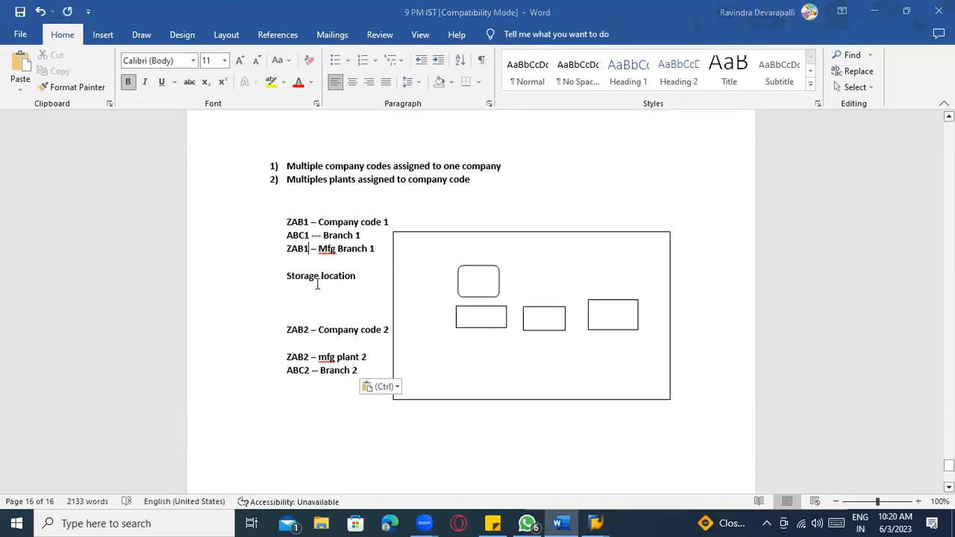
- Position the plant assignment list on plant ZAB1
key("alt+Tab")
type("za")
left_click(153, 209)
left_click(188, 237)
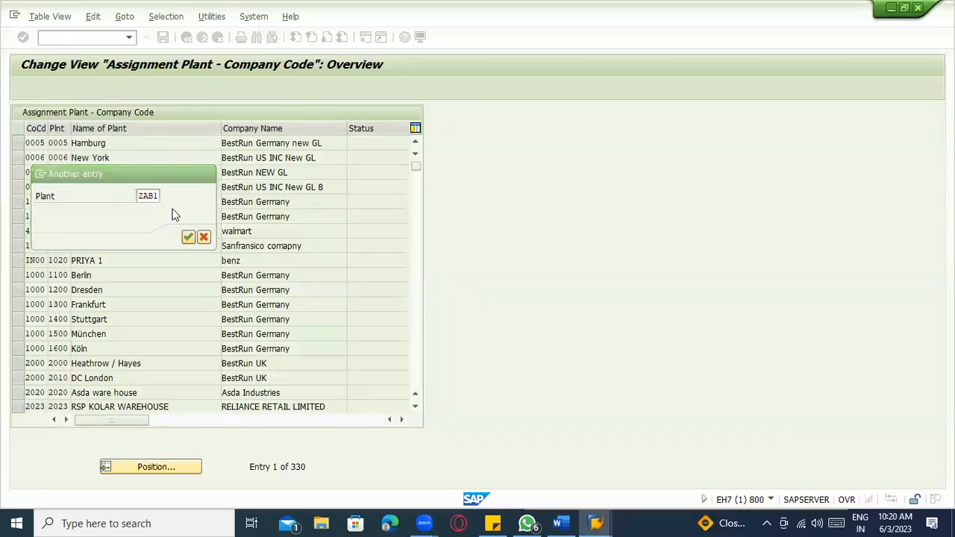
- Delete plant ZAB1 Berlin's assignment to company code 1000 and save it to a customizing request
left_click(86, 142)
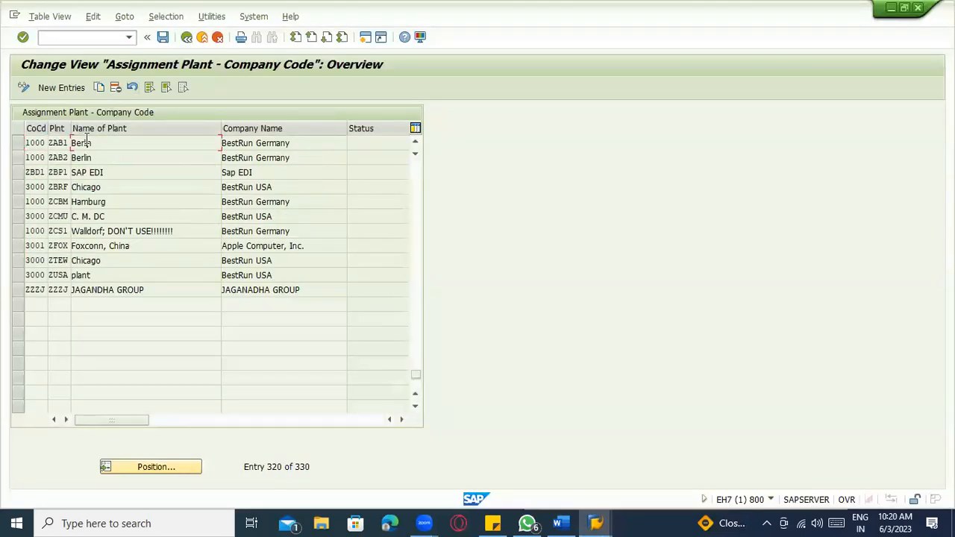
left_click(56, 142)
left_click(41, 142)
left_click(115, 142)
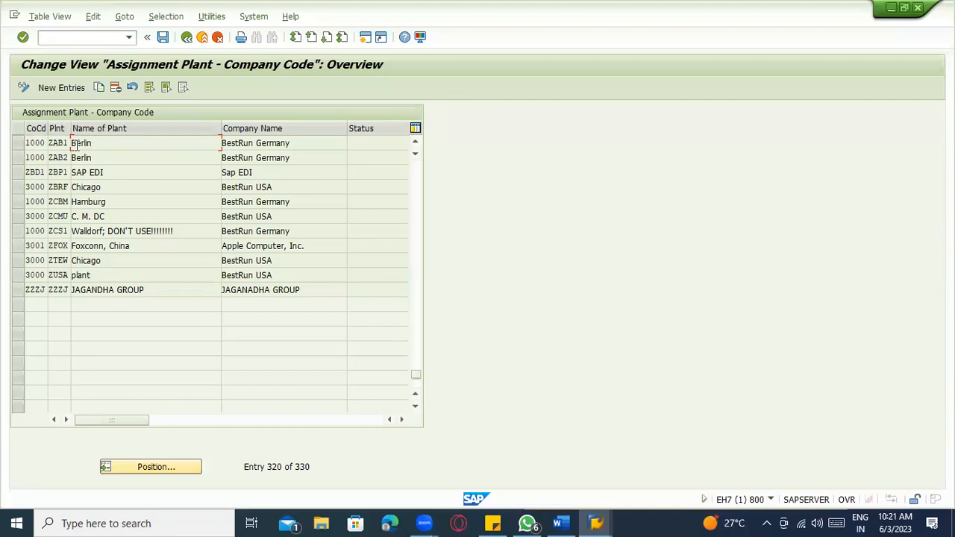
left_click(58, 142)
left_click(34, 143)
left_click(19, 144)
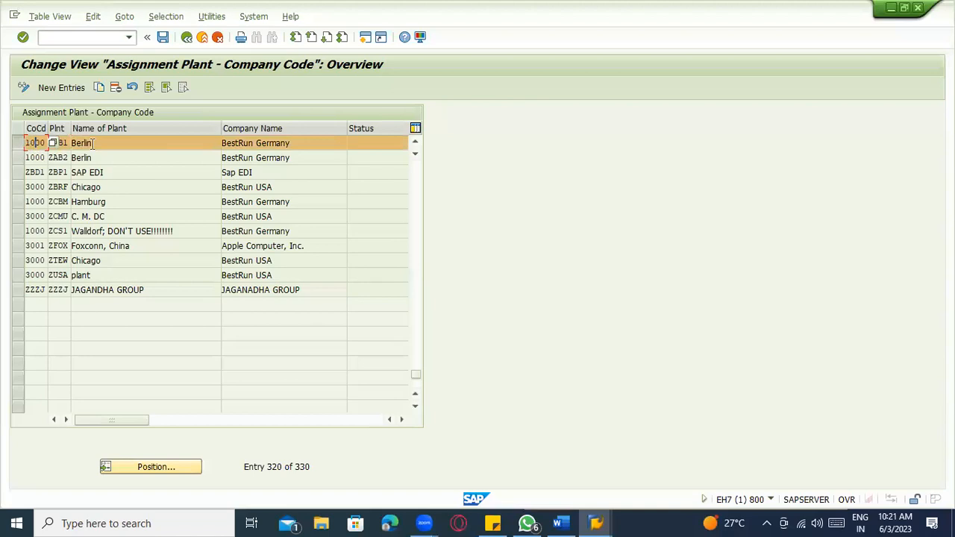
left_click(115, 87)
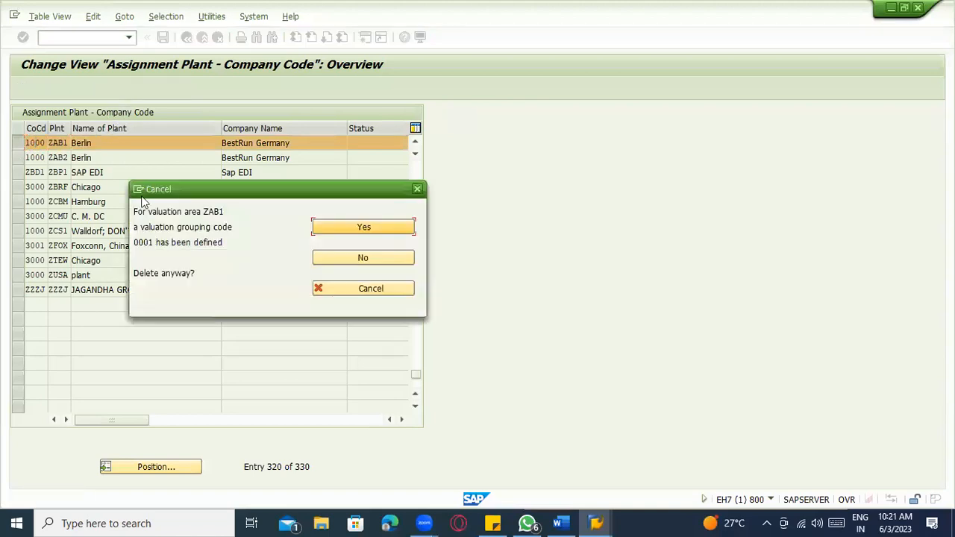
left_click(326, 229)
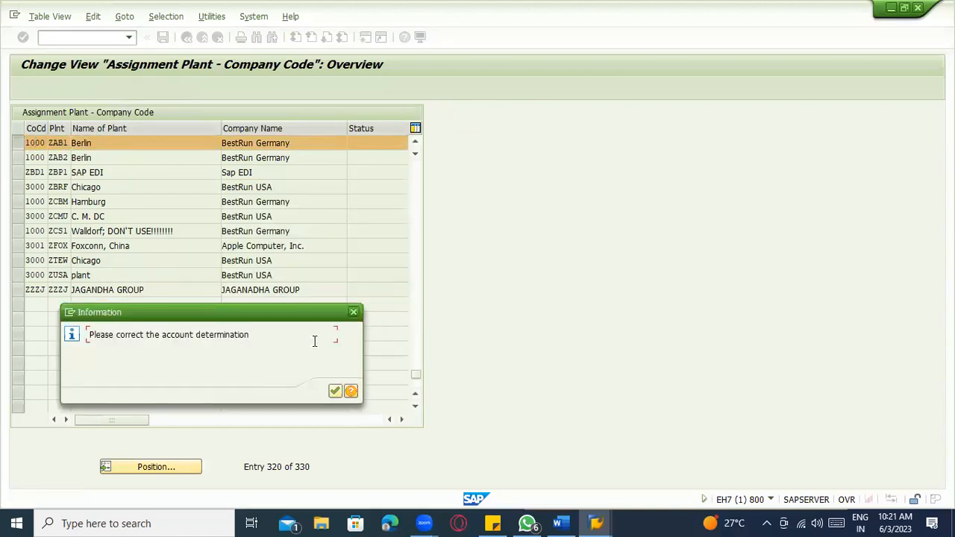
left_click(333, 391)
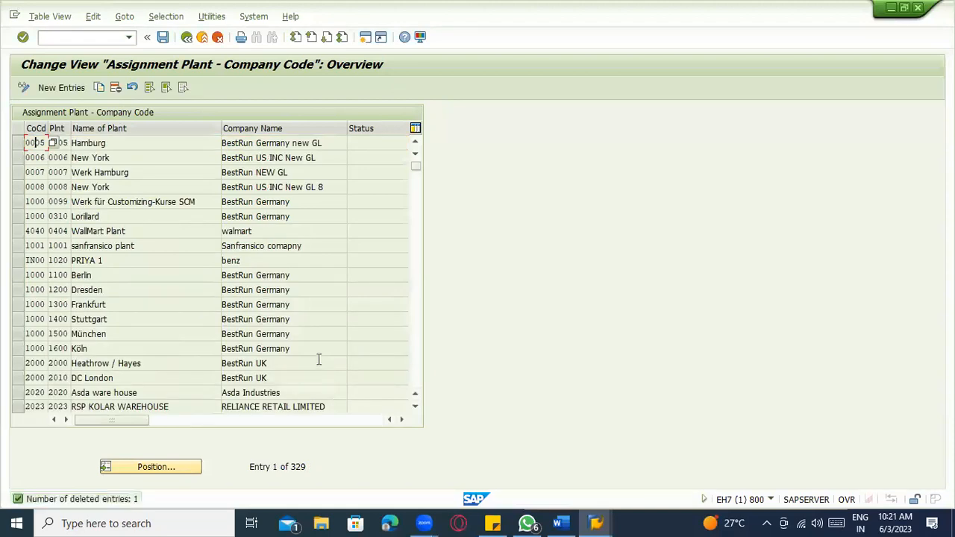
key("ctrl+s")
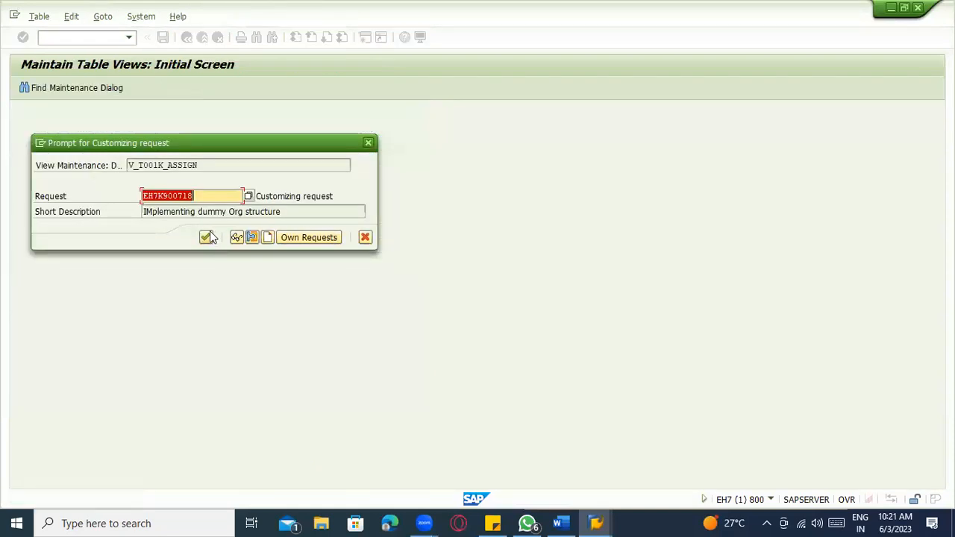
left_click(206, 238)
- Add a new entry assigning plant ZAB1 to company code ZAB1 (BestRun Germany) and save it
left_click(78, 87)
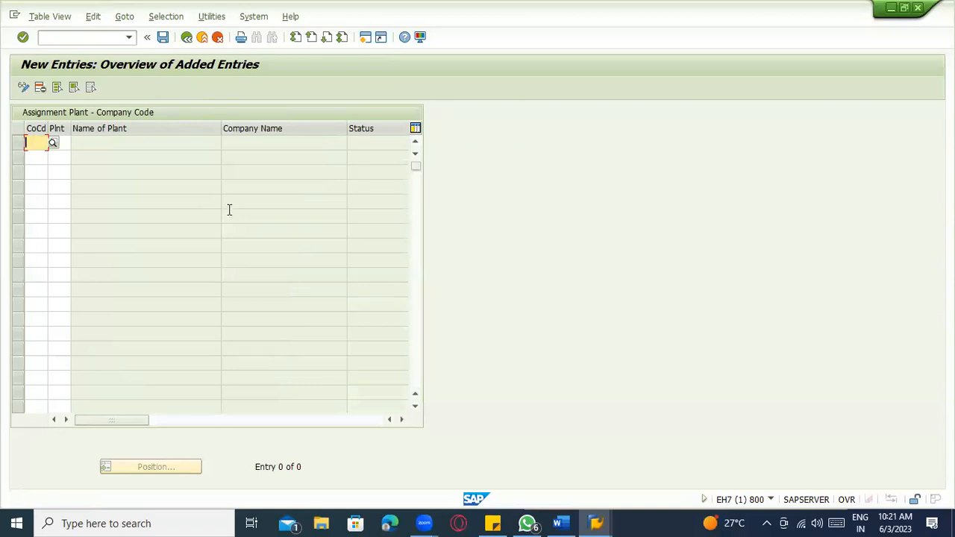
type("AB")
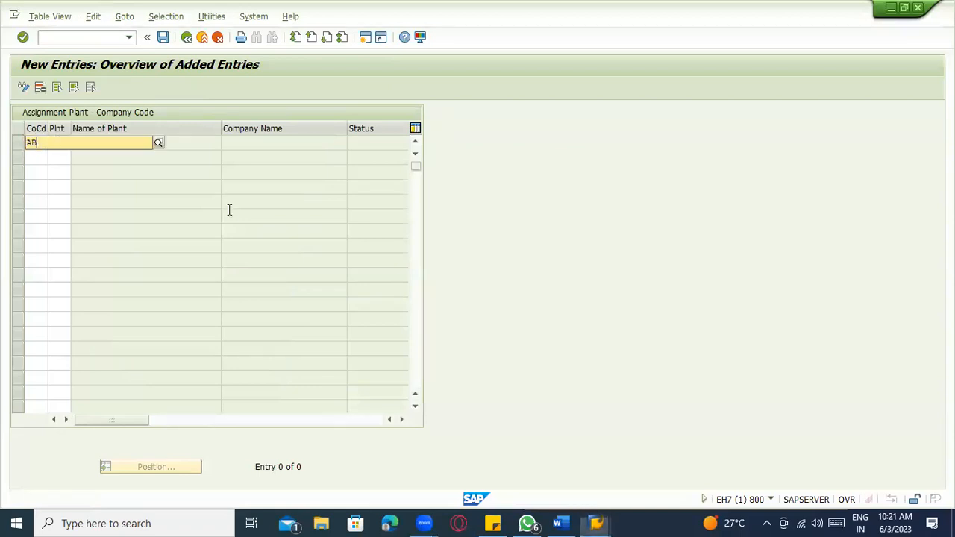
type("C")
key("BackSpace")
key("BackSpace")
key("BackSpace")
type("ZAB")
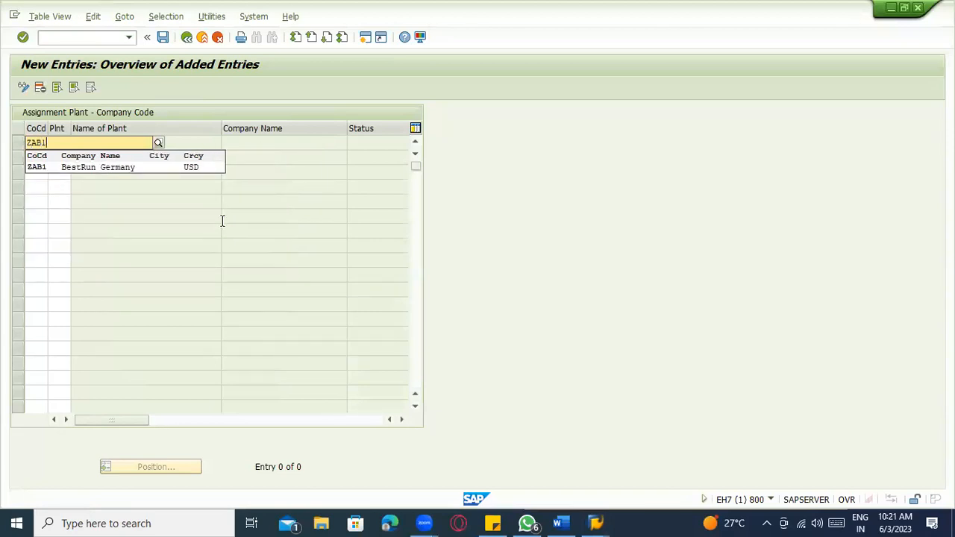
type("1")
left_click(125, 170)
key("Tab")
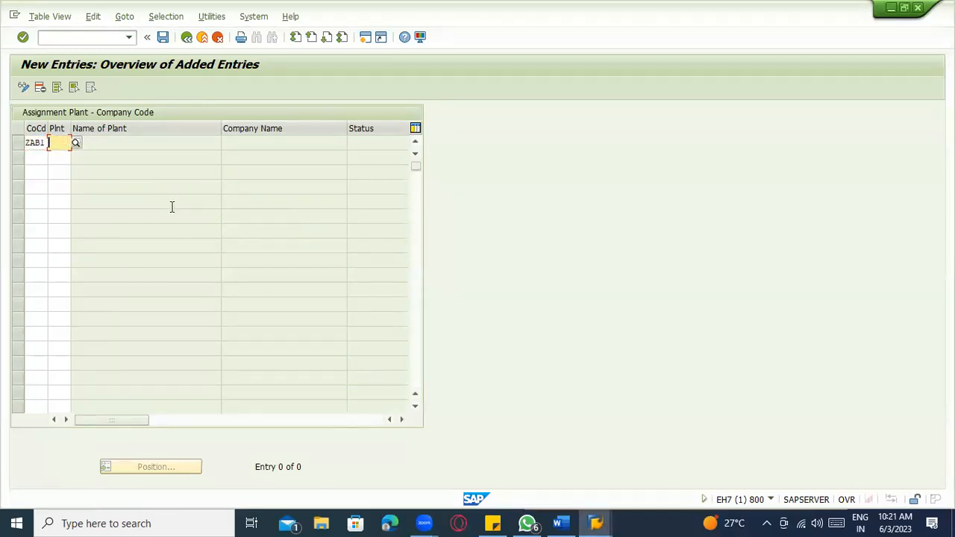
type("ZAb")
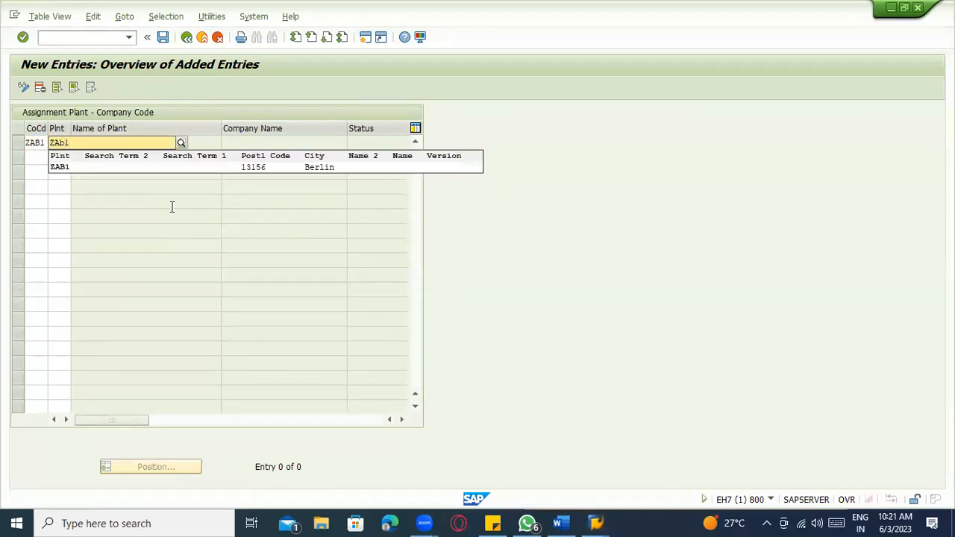
type("1")
key("Return")
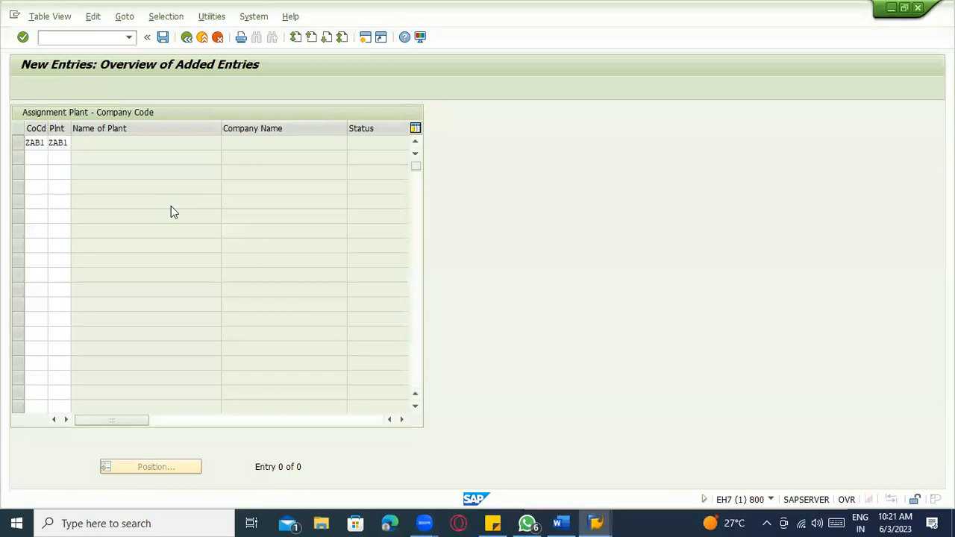
key("Return")
key("ctrl+s")
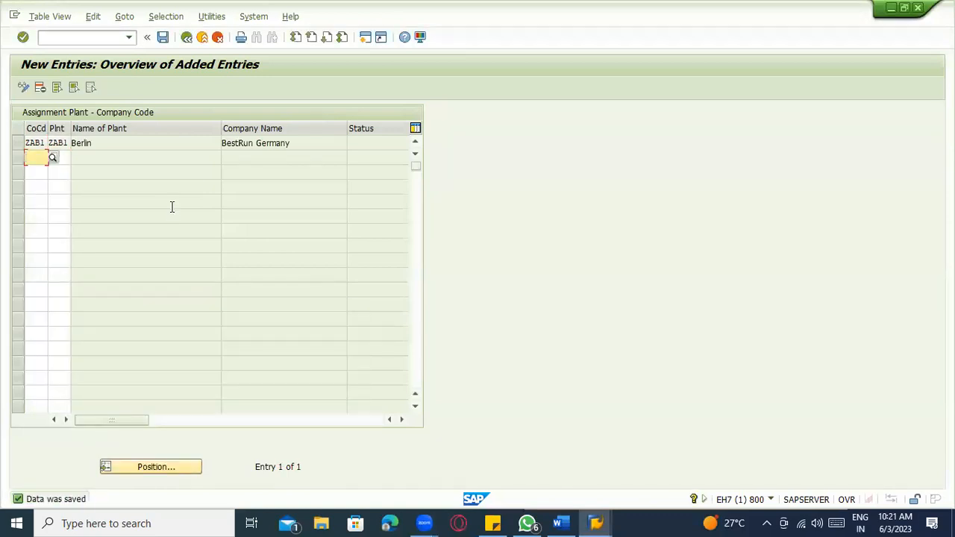
key("alt+Tab")
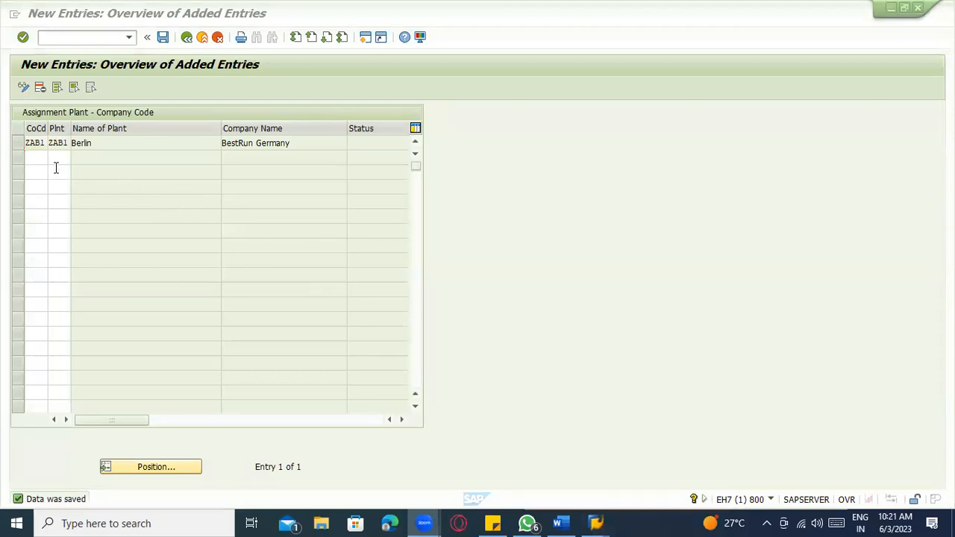
left_click(79, 171)
key("F4")
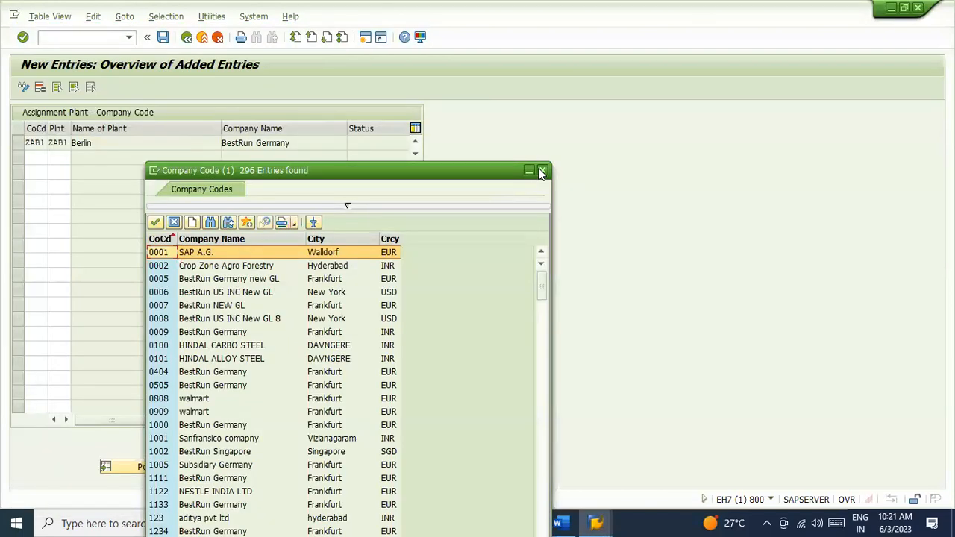
left_click(542, 169)
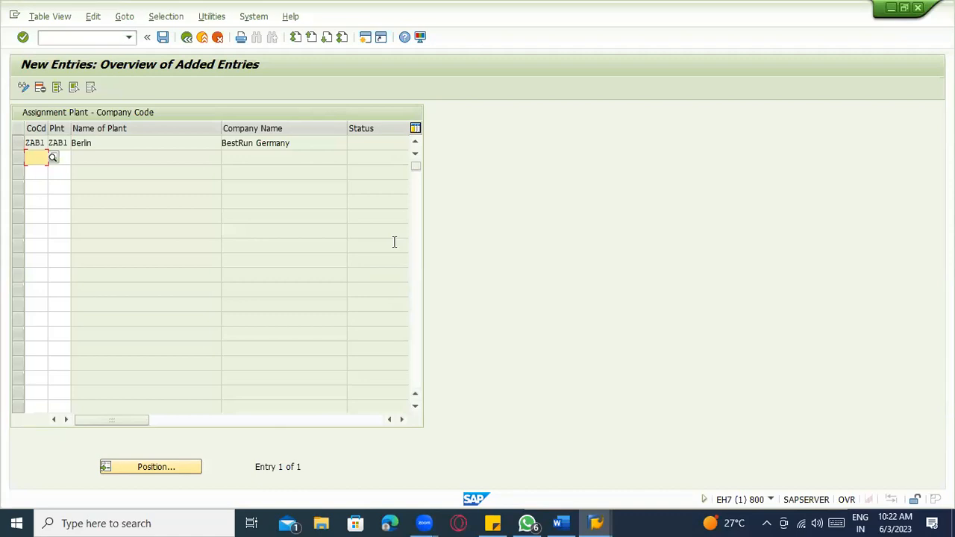
left_click(33, 216)
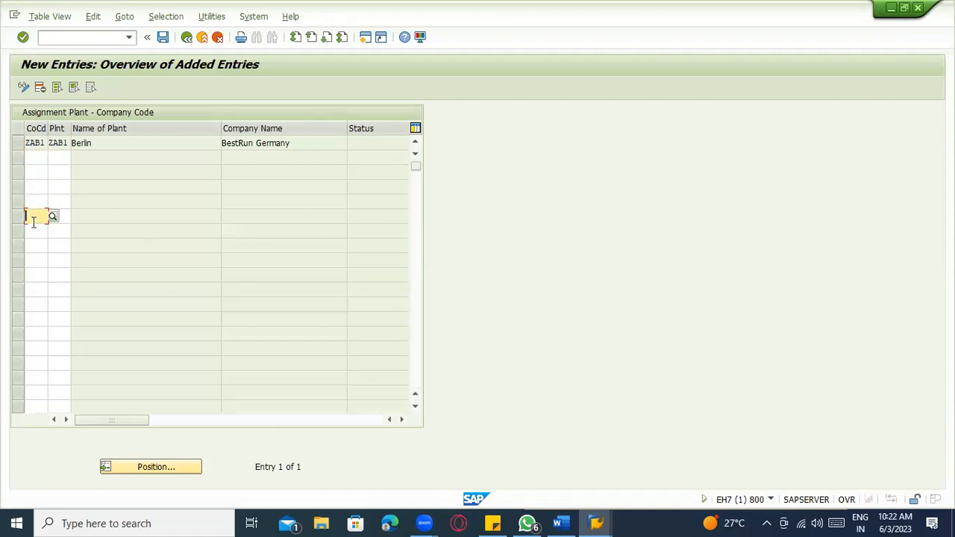
- Add a row assigning plant ABC1 to company code ZAB1
left_click(43, 157)
type("ZA")
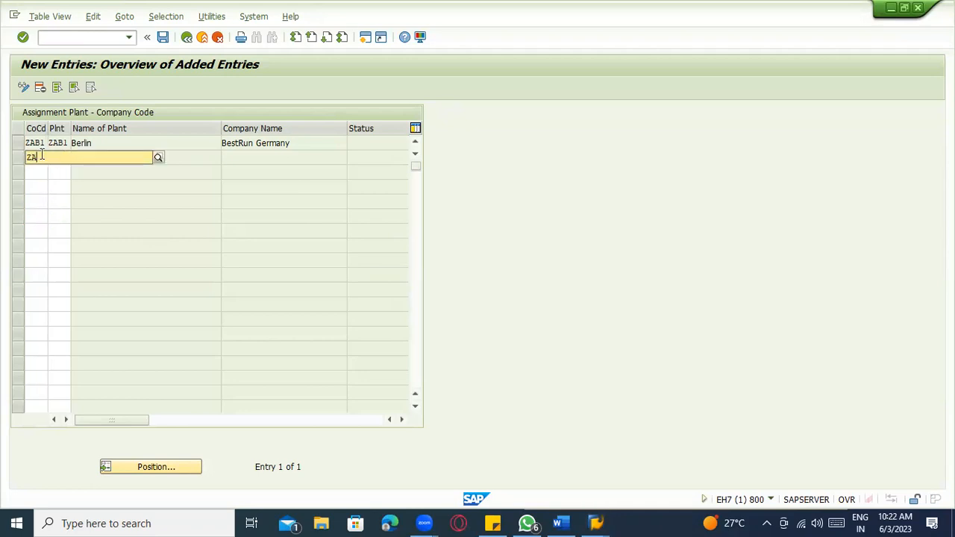
type("B1")
key("Tab")
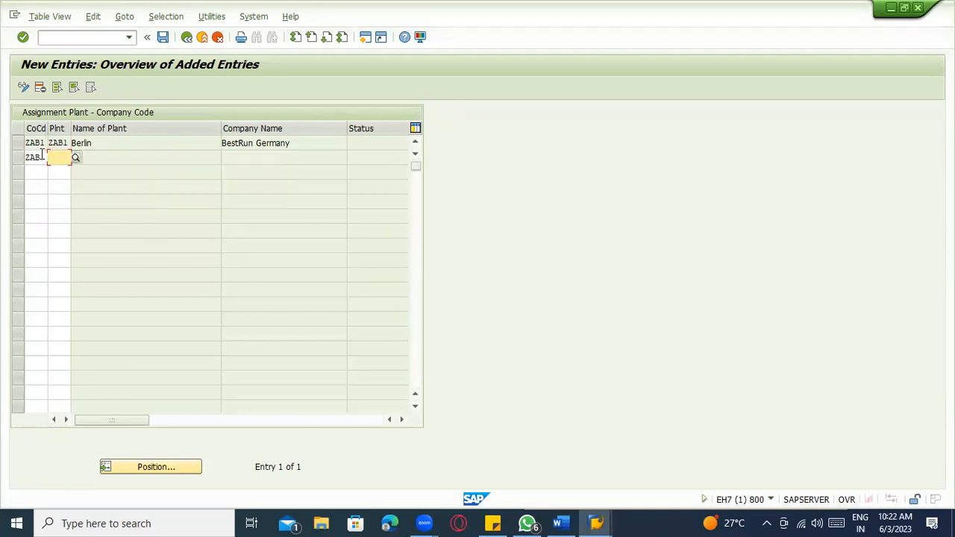
key("alt+Tab")
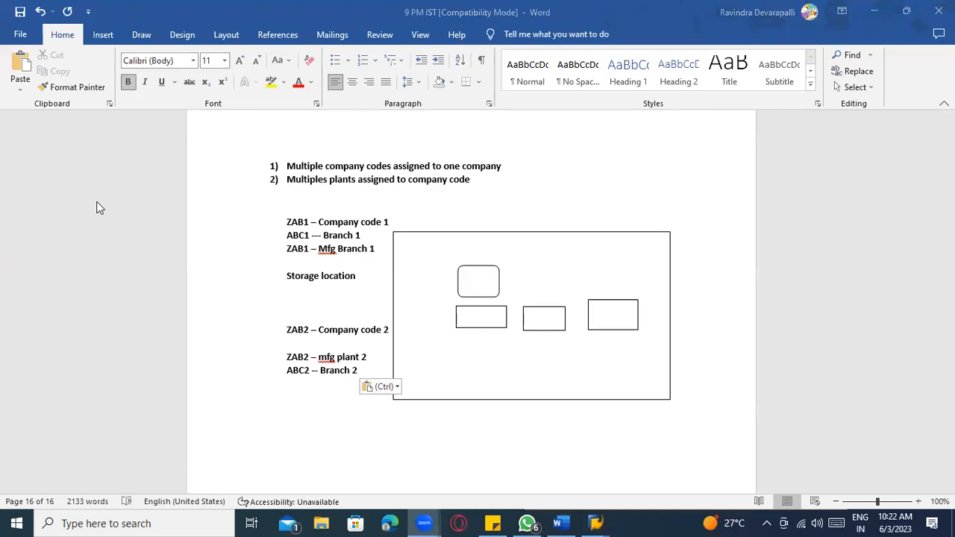
key("alt+Tab")
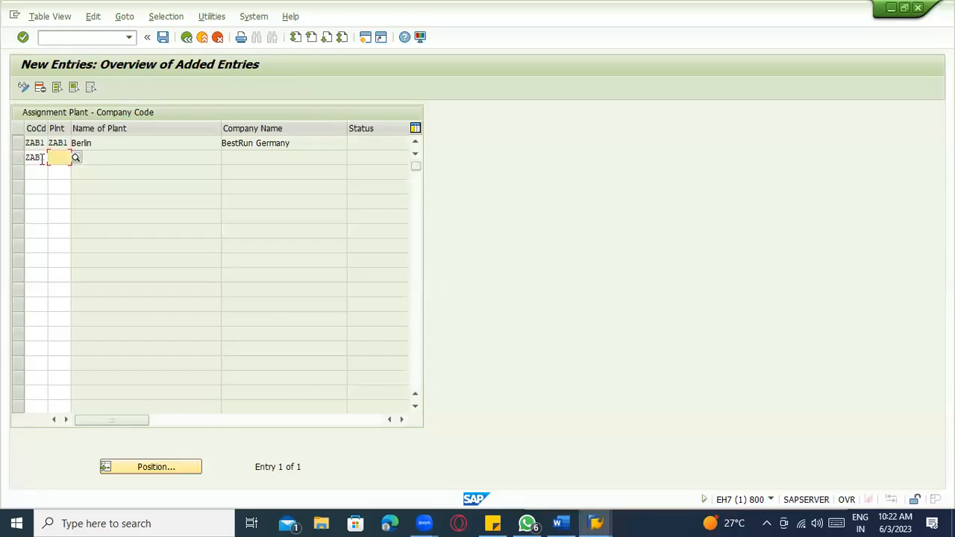
type("ABC")
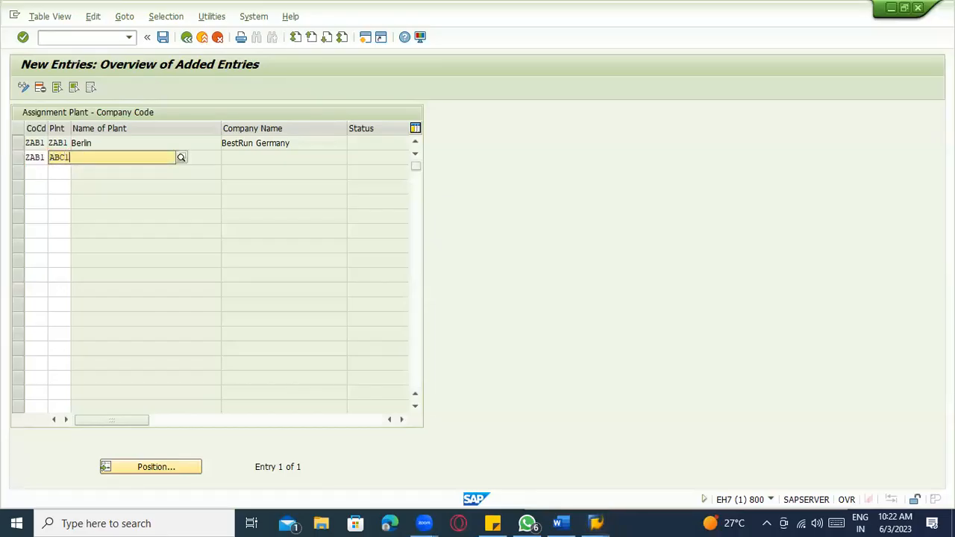
type("1")
left_click(60, 179)
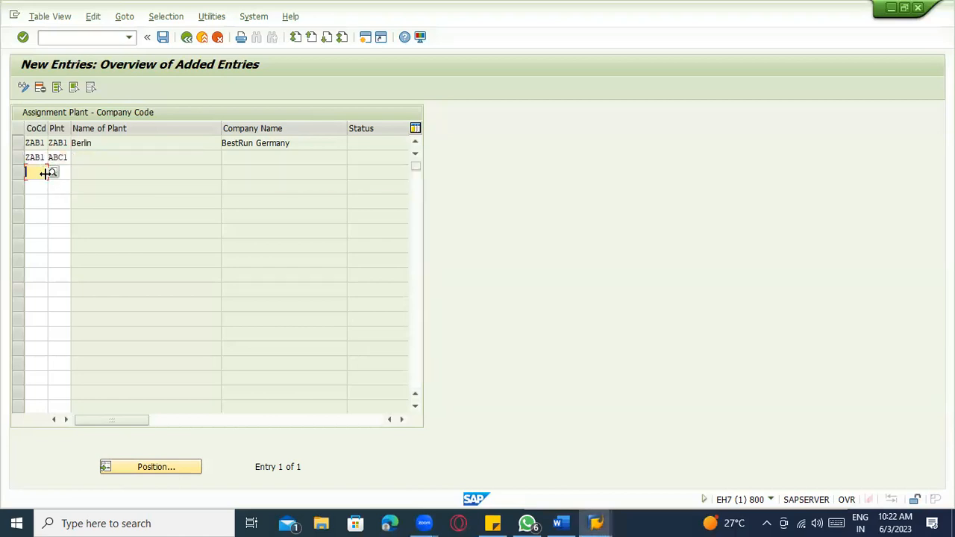
- Add rows assigning plants ZAB2 and ABC2 to company code ZAB2
type("ZAB2")
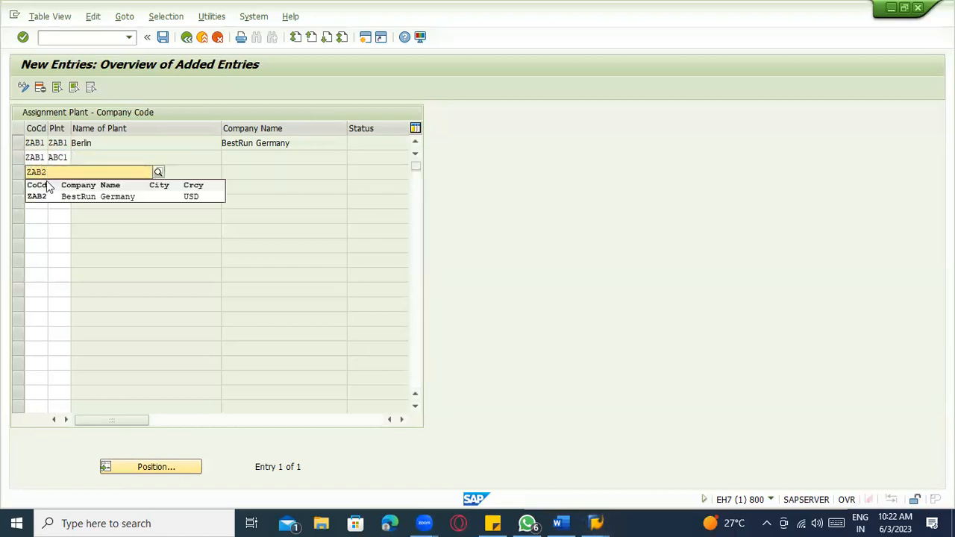
left_click(52, 196)
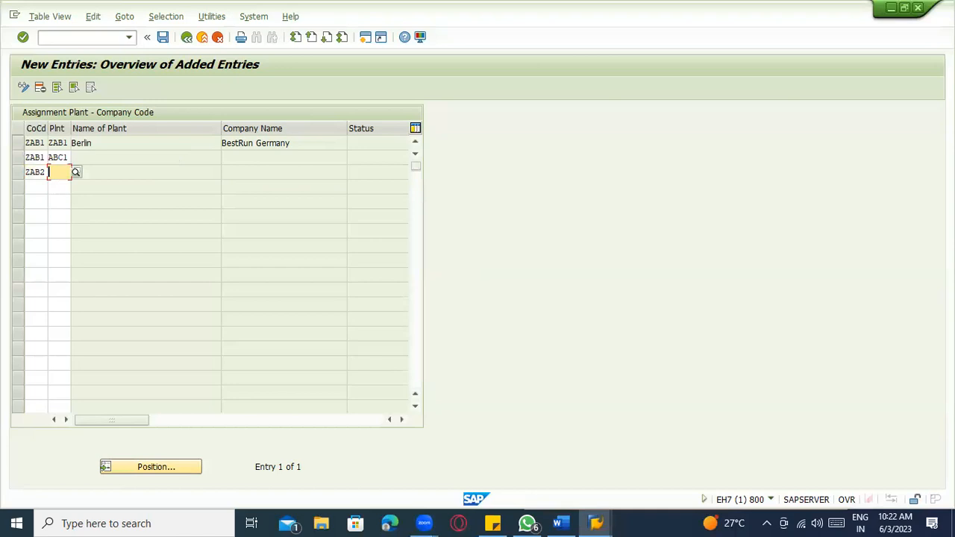
type("ZAB2")
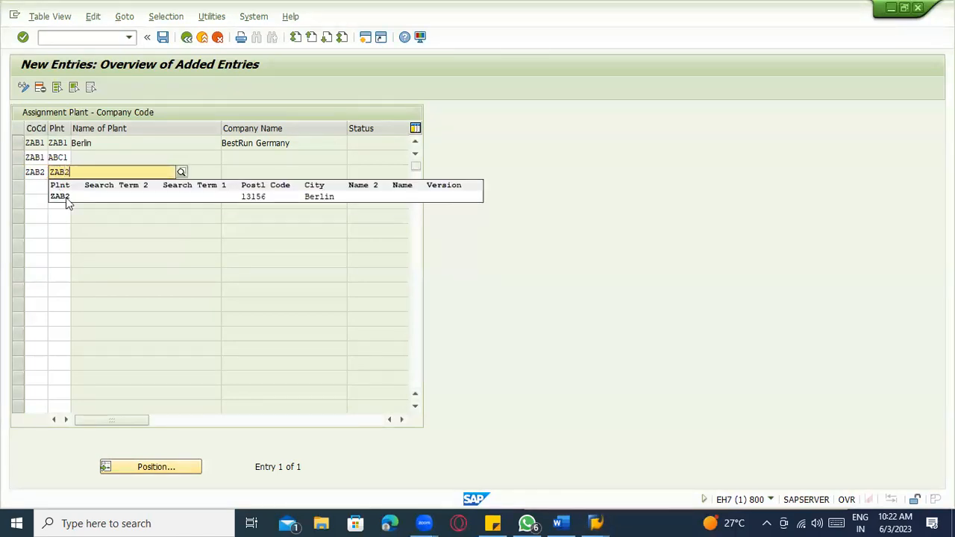
left_click(69, 197)
left_click(38, 186)
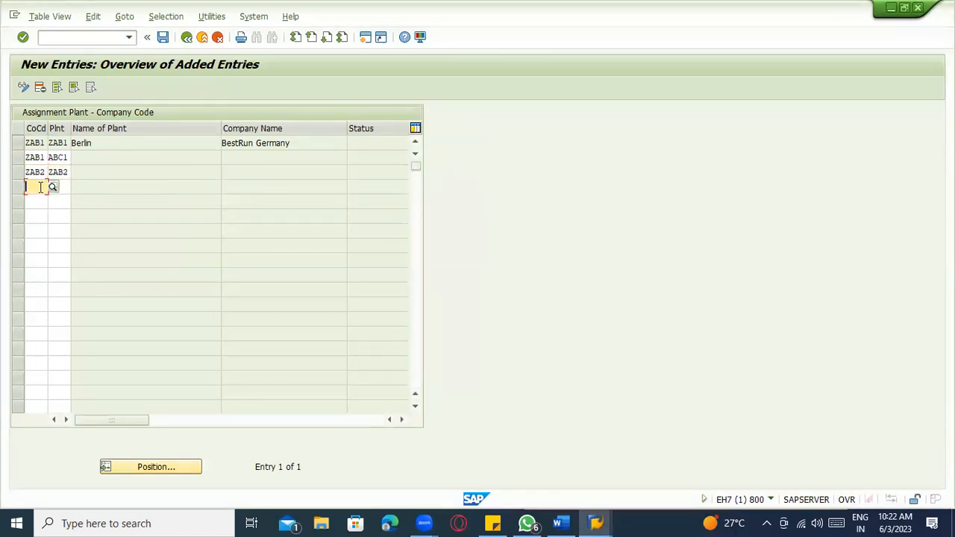
type("ZAB2")
left_click(40, 208)
type("ABC2")
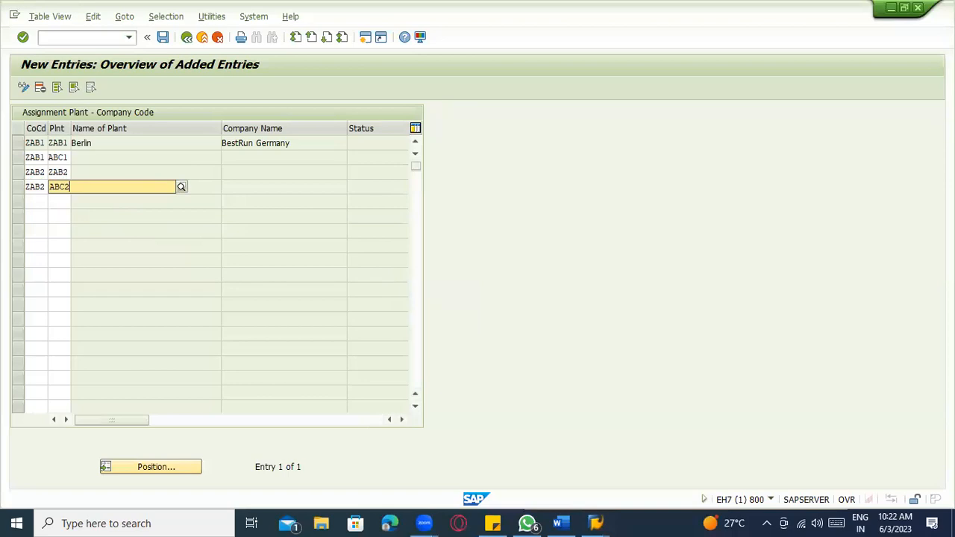
left_click(146, 214)
- Check the company code and plant cells across the four new rows
left_click(67, 143)
left_click(65, 157)
left_click(38, 143)
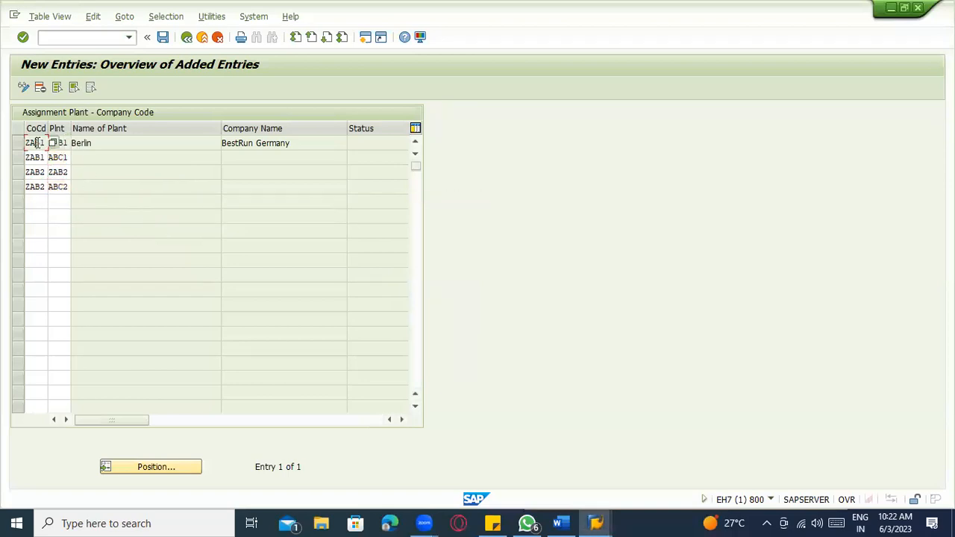
left_click(58, 171)
left_click(61, 187)
left_click(35, 171)
- Discard the new entries rejected over plant ABC1 and return to the assignment overview
key("Return")
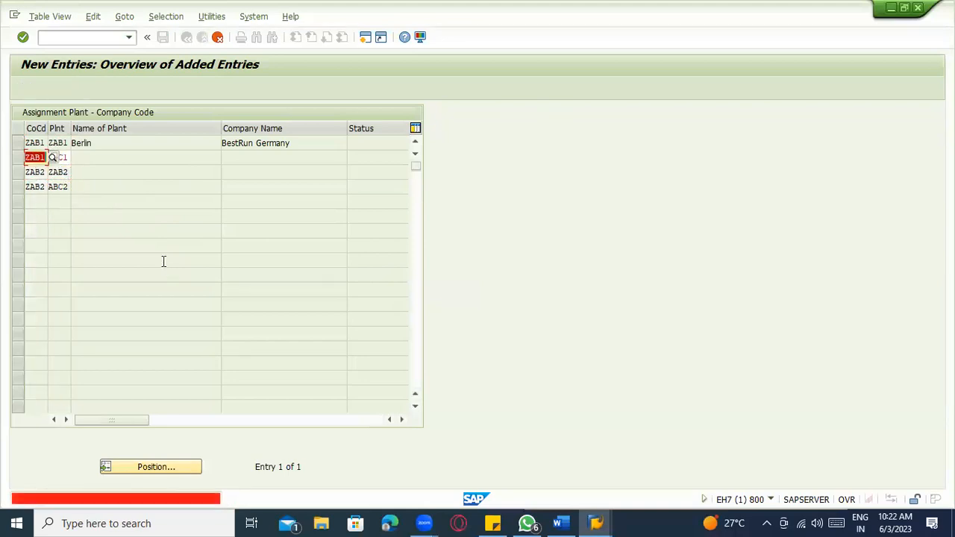
left_click(37, 158)
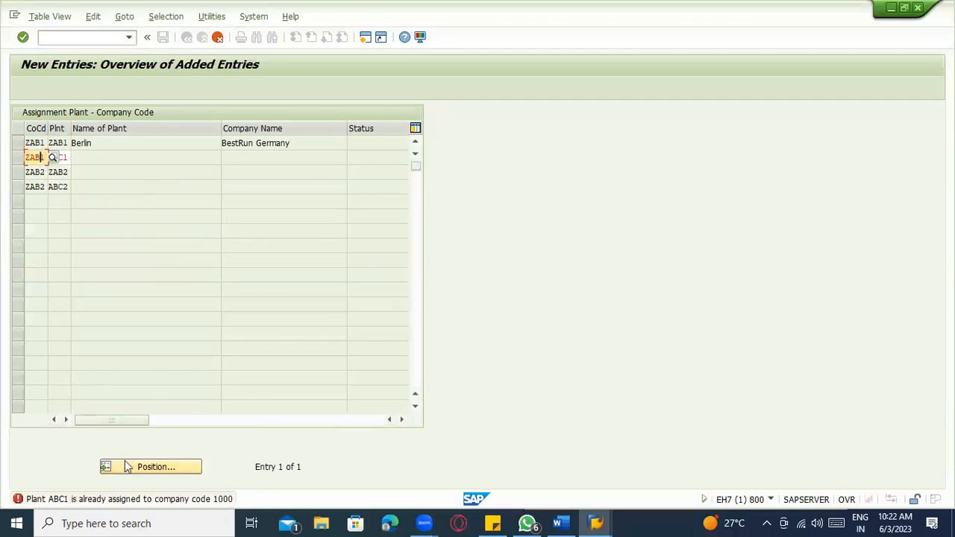
left_click(217, 36)
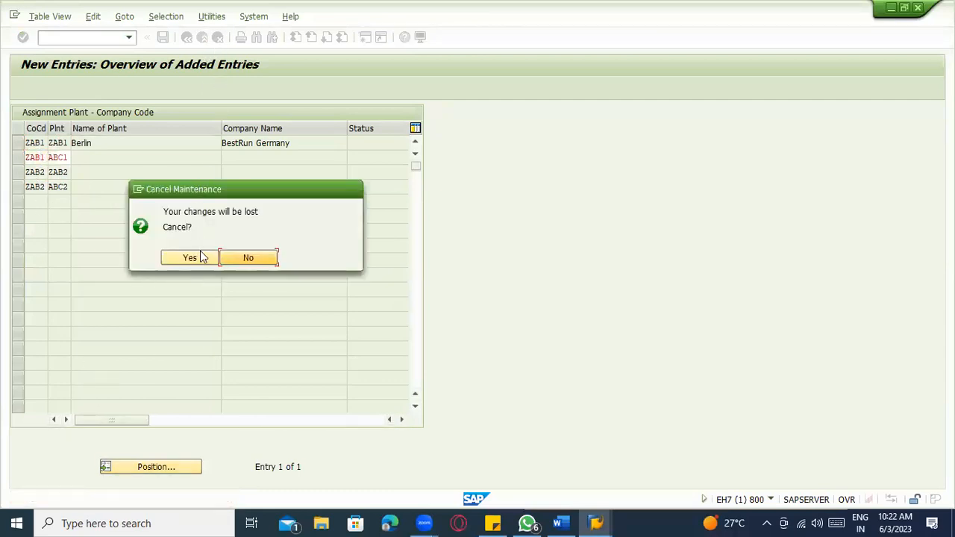
left_click(201, 258)
left_click(186, 36)
- Locate plant ABC1 and delete its assignment to company code 1000
left_click(179, 466)
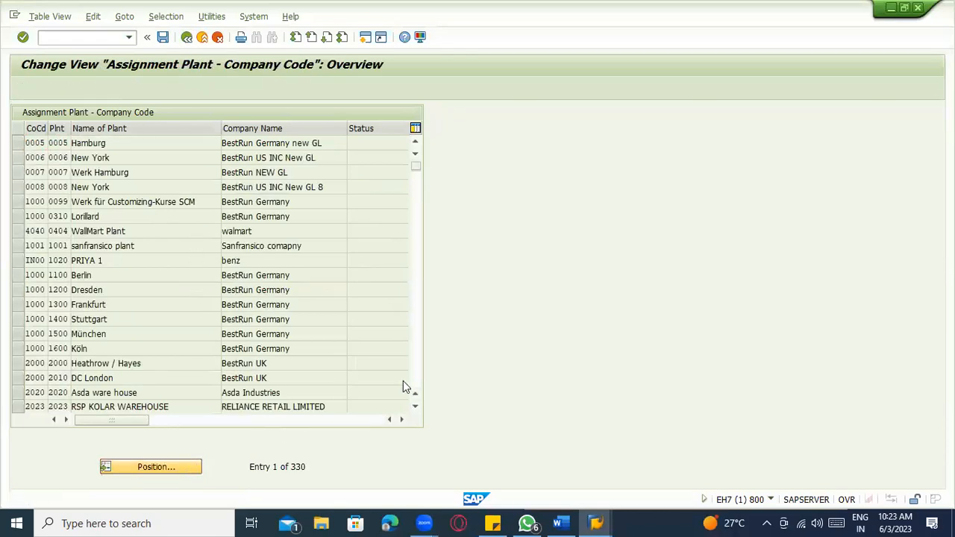
type("z")
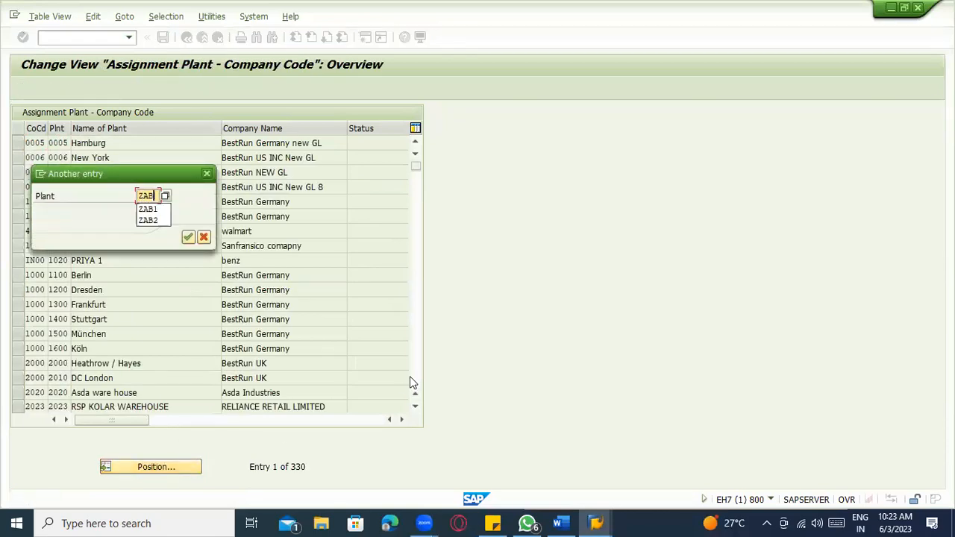
key("BackSpace")
key("BackSpace")
key("BackSpace")
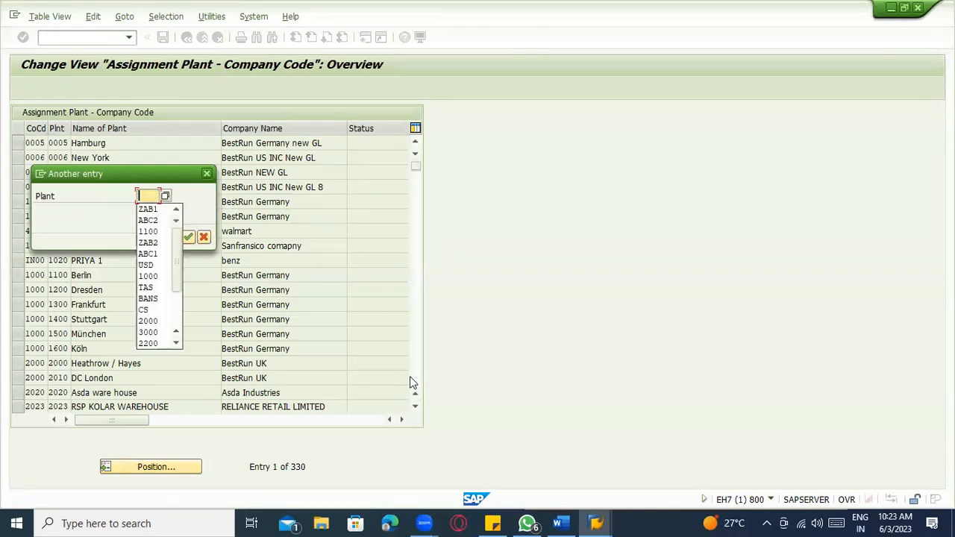
type("abc1")
key("Return")
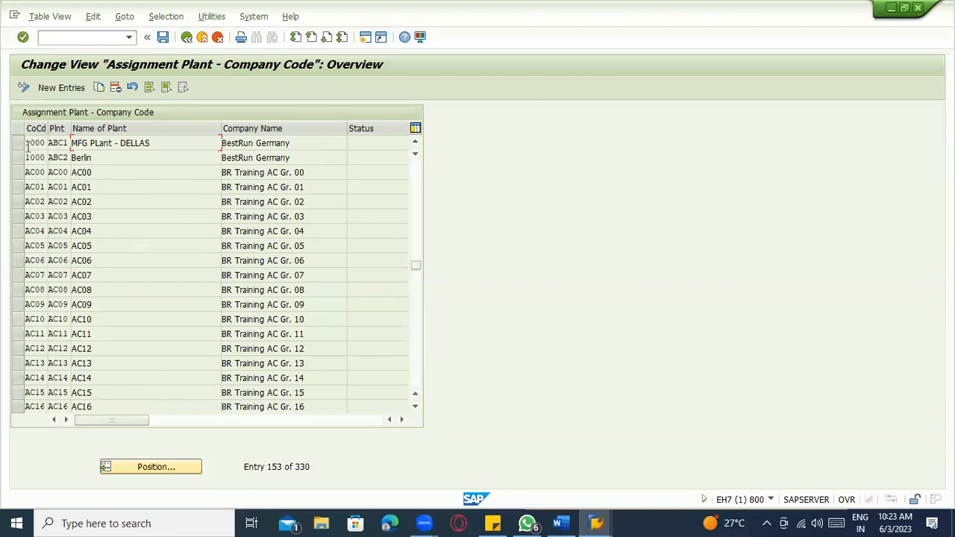
left_click(18, 143)
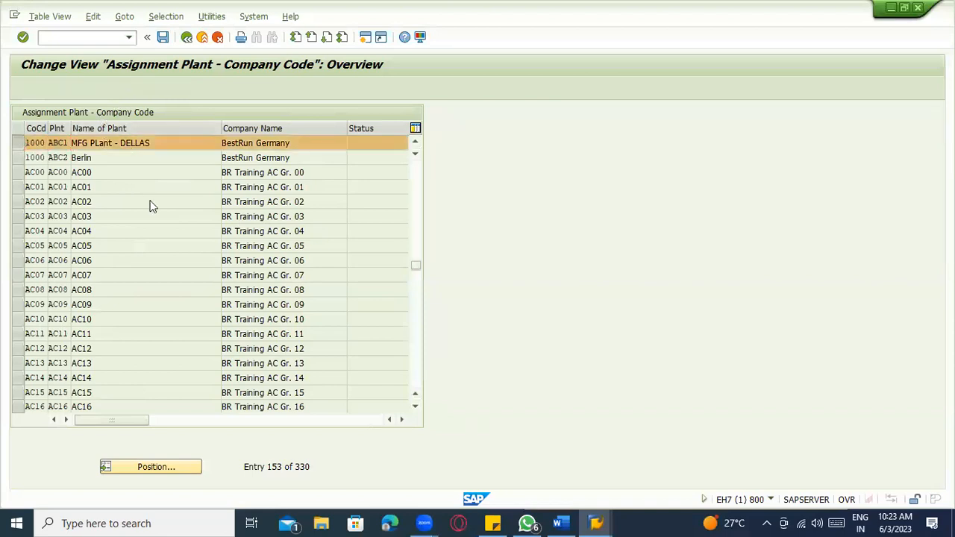
key("shift+F2")
left_click(351, 231)
left_click(334, 391)
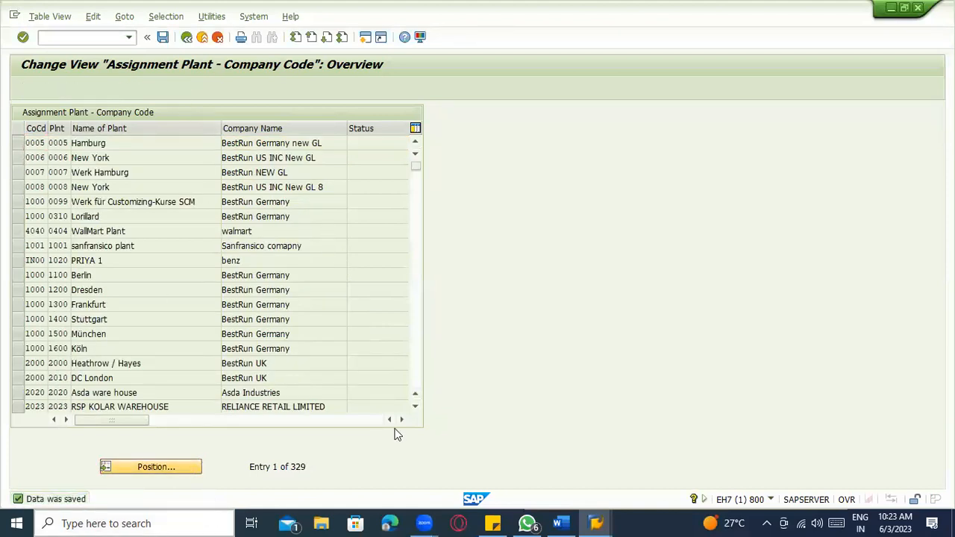
- Locate plant ZAB2 and delete its Berlin assignment to company code 1000
type("ZA")
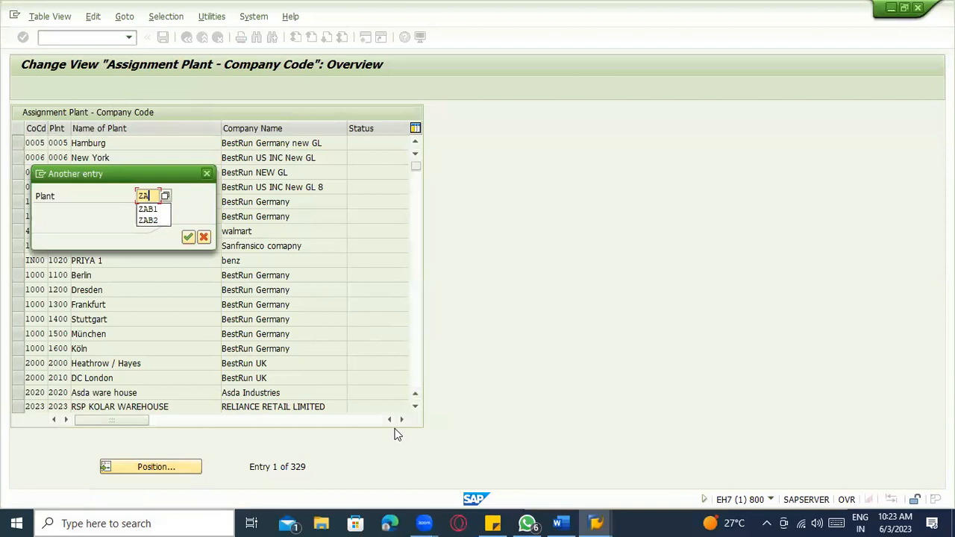
key("Return")
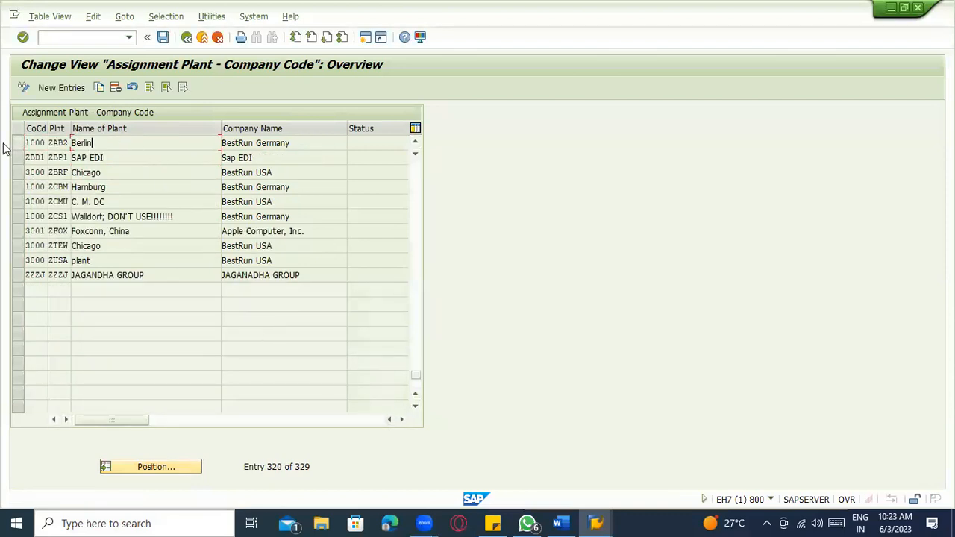
left_click(17, 143)
left_click(115, 88)
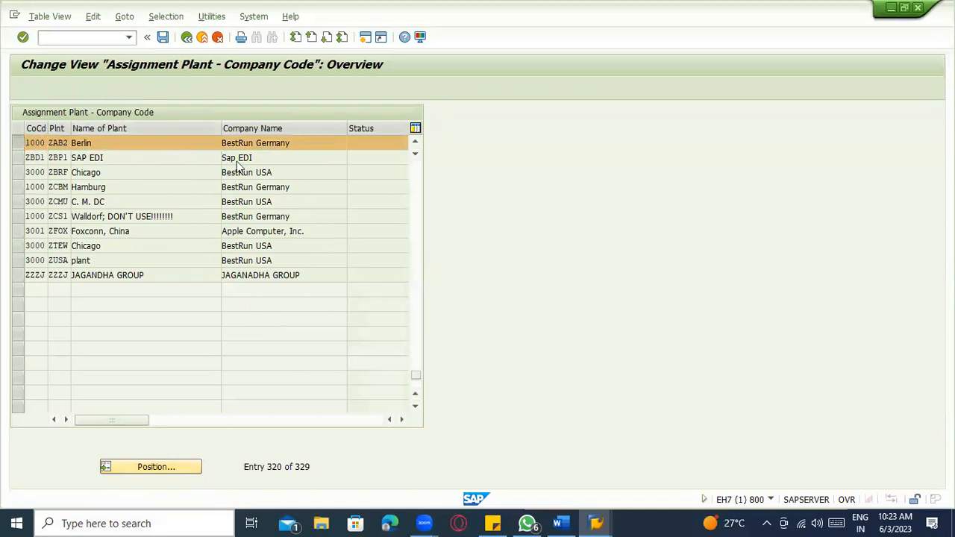
left_click(325, 224)
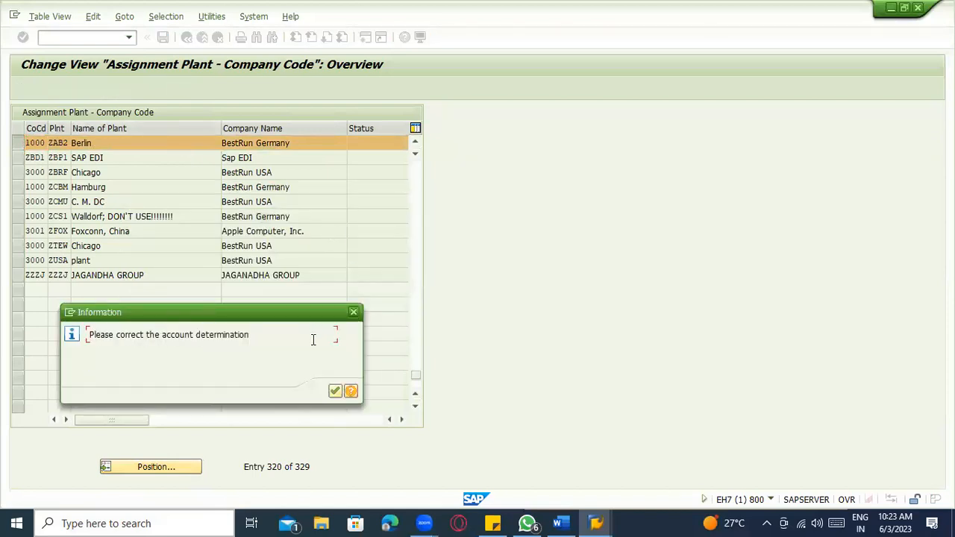
left_click(339, 389)
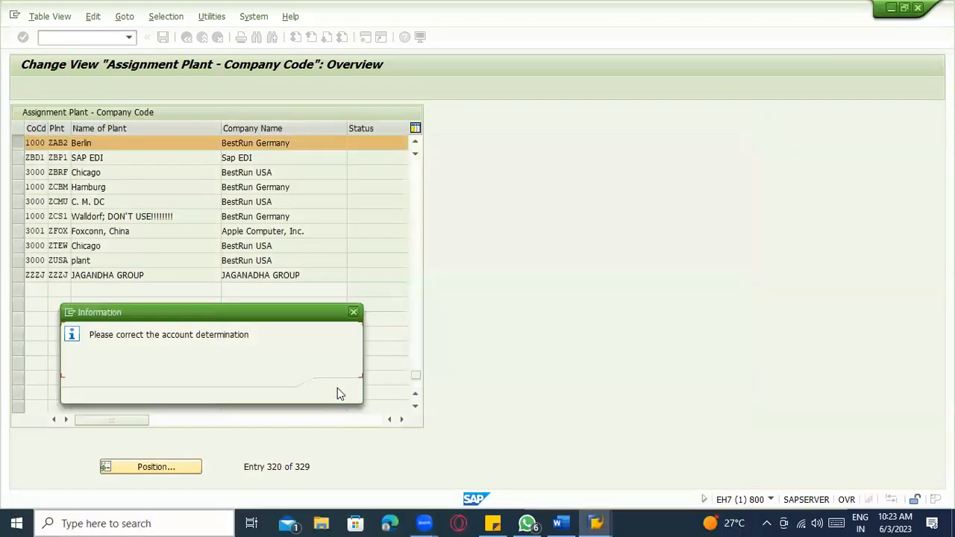
left_click(339, 392)
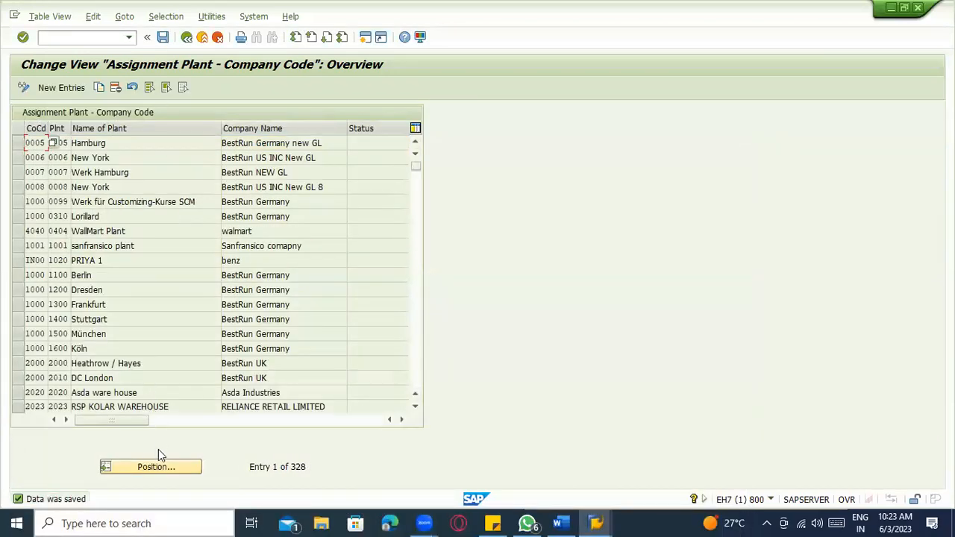
- Delete plant ABC2's assignment to company code 1000 and save the deletions
type("ABC2")
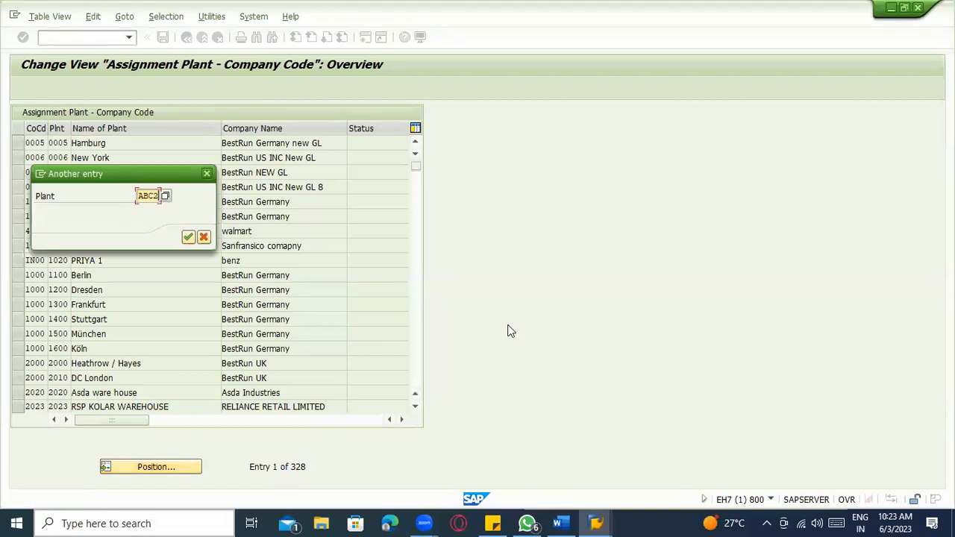
key("Return")
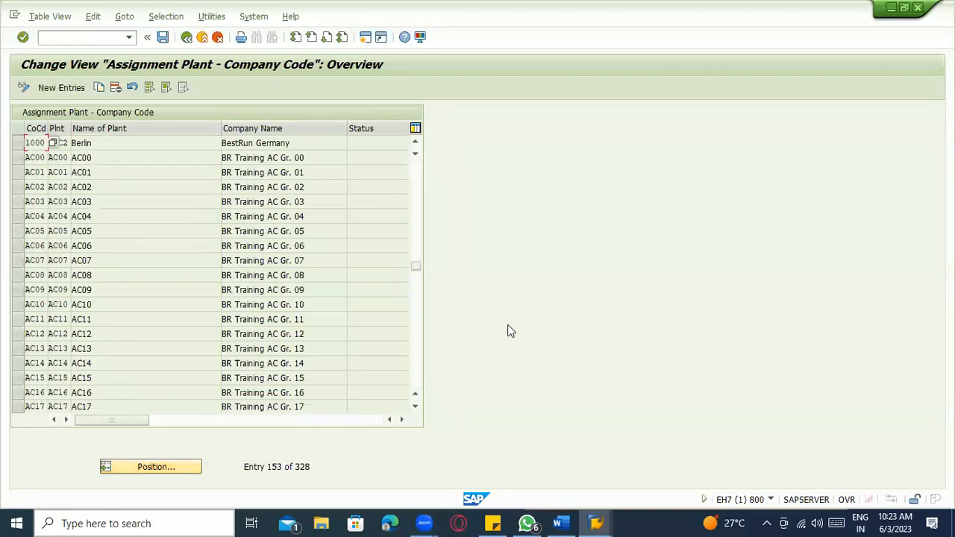
left_click(192, 147)
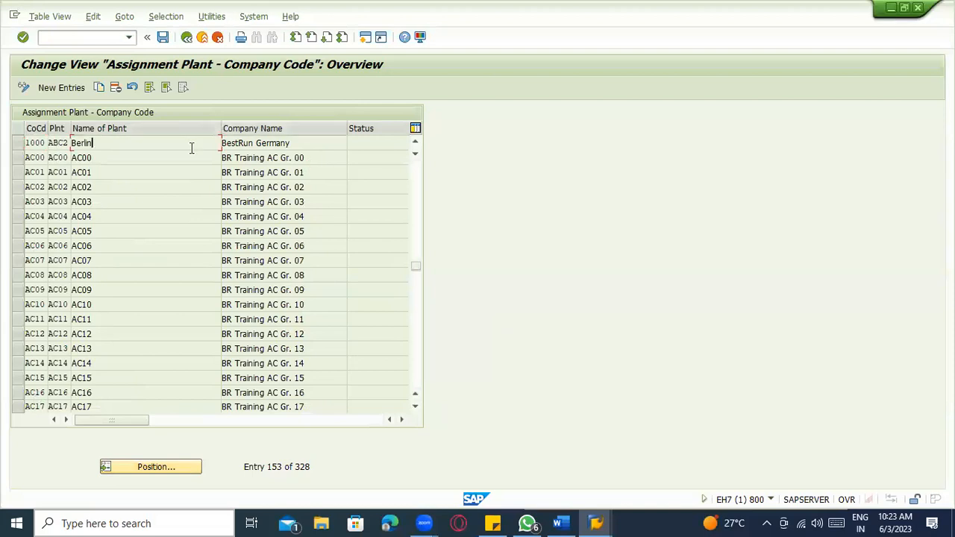
left_click(18, 146)
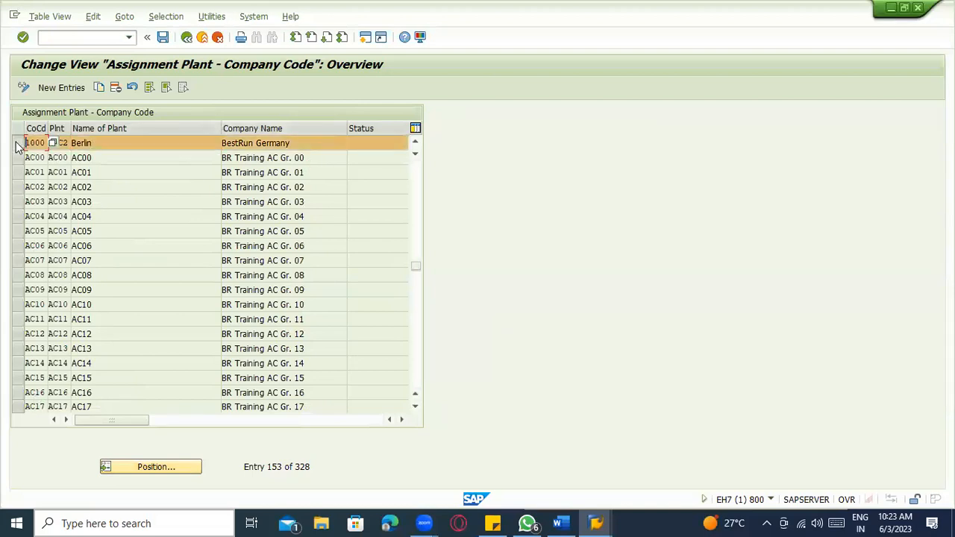
left_click(116, 87)
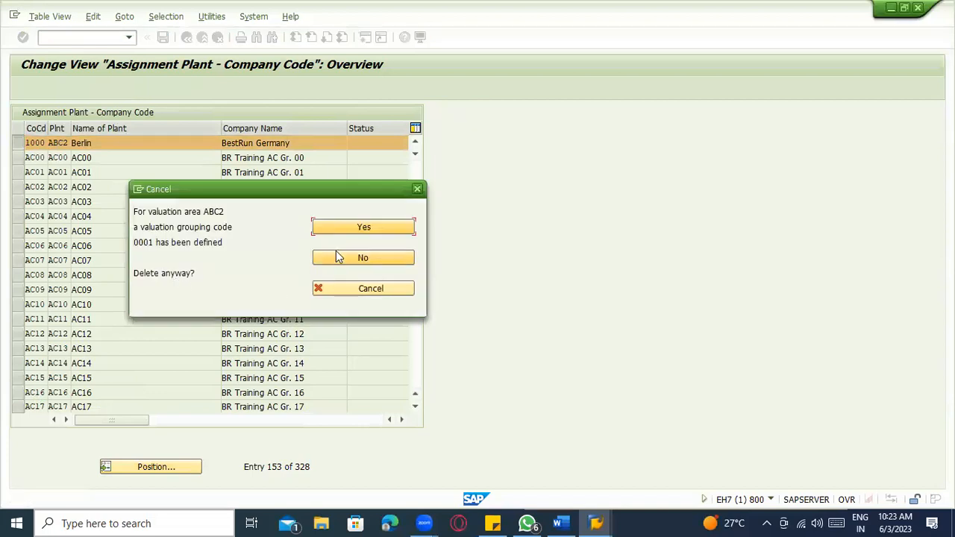
left_click(343, 231)
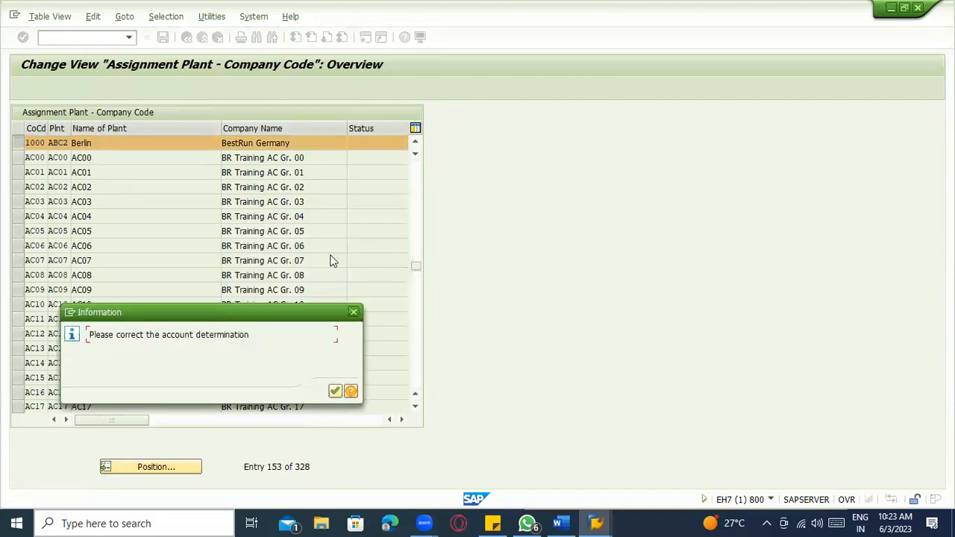
left_click(335, 391)
key("ctrl+s")
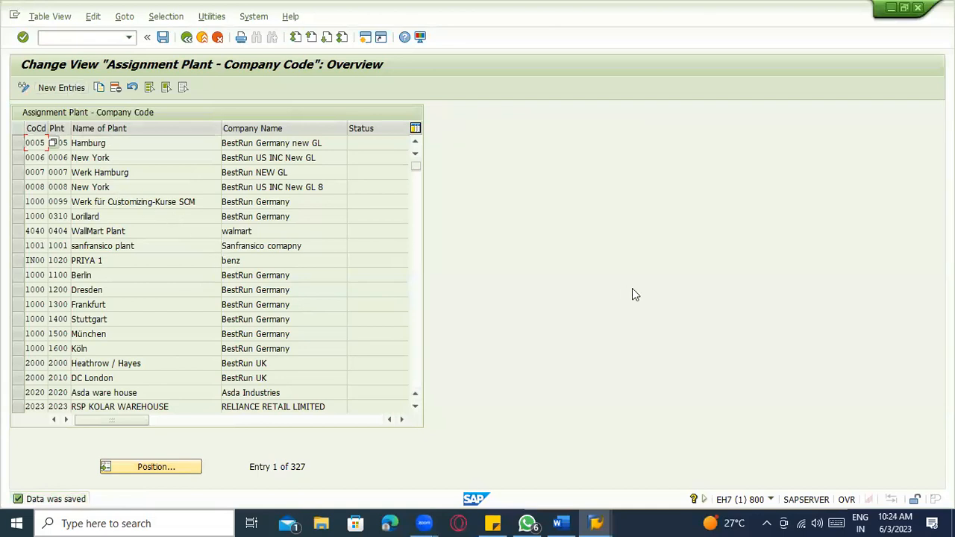
scroll(619, 335, "down", 1)
scroll(618, 336, "up", 1)
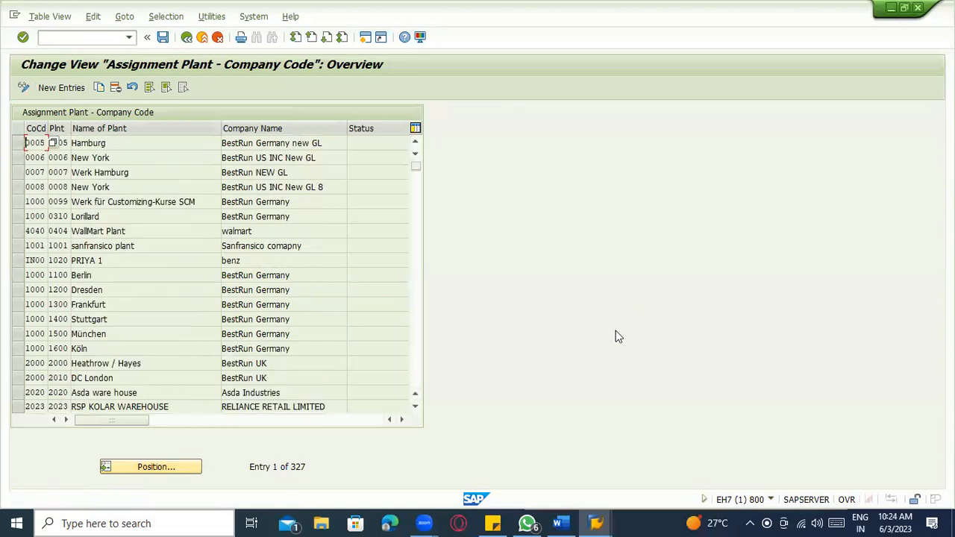
- Add a new entry assigning plant ABC1 to company code ZAB1
left_click(61, 89)
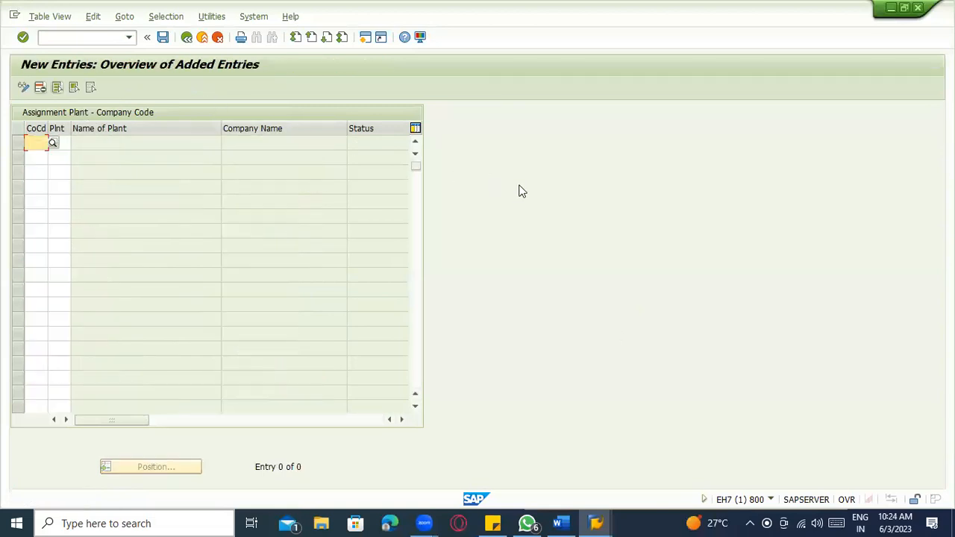
type("s")
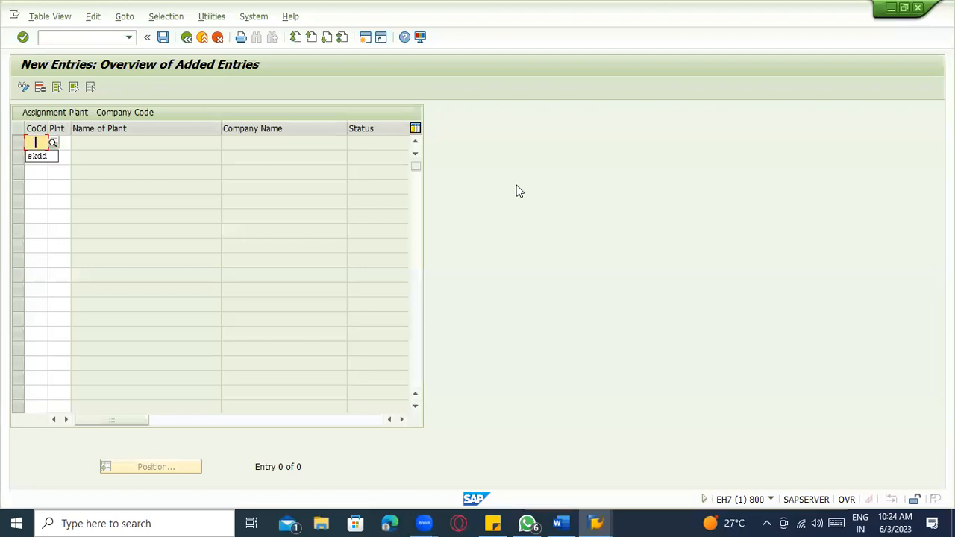
type("ABC1")
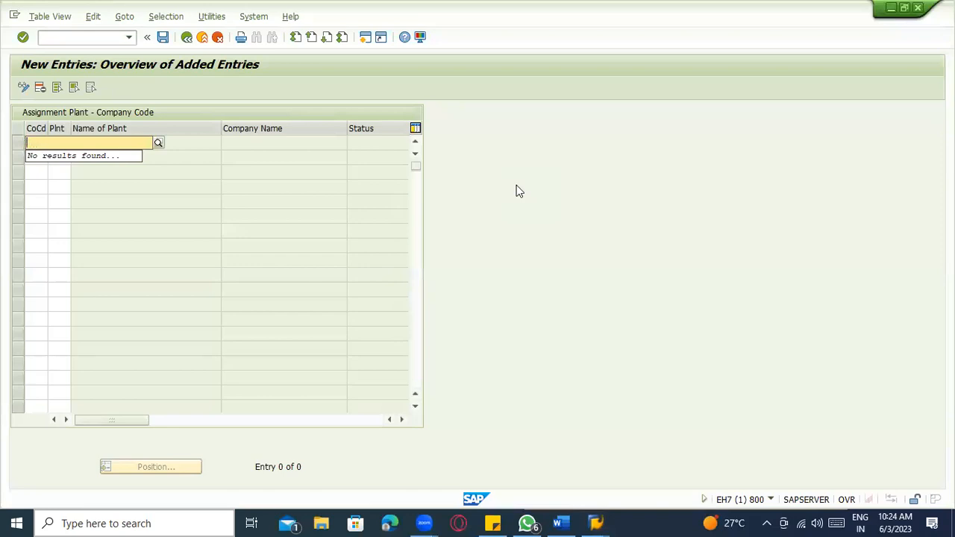
type("ZAB1")
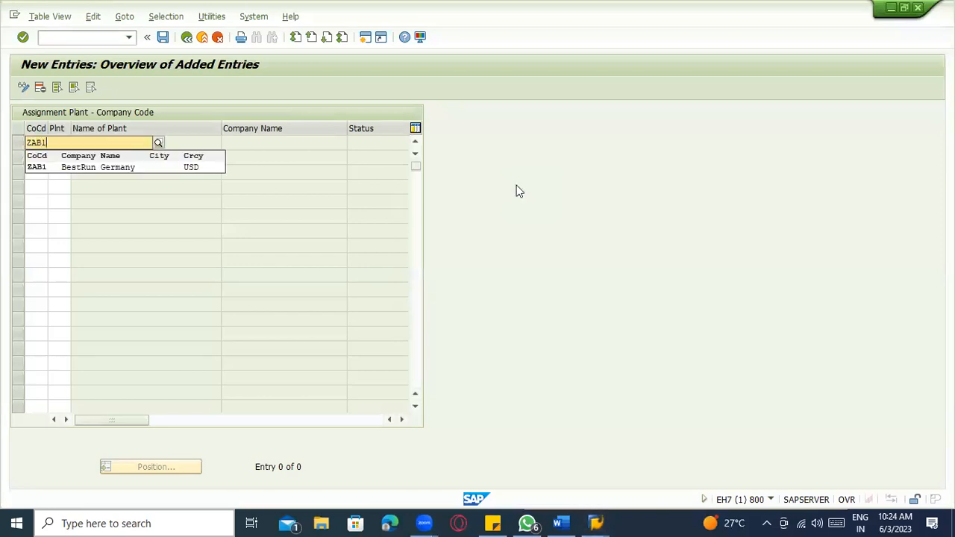
key("Tab")
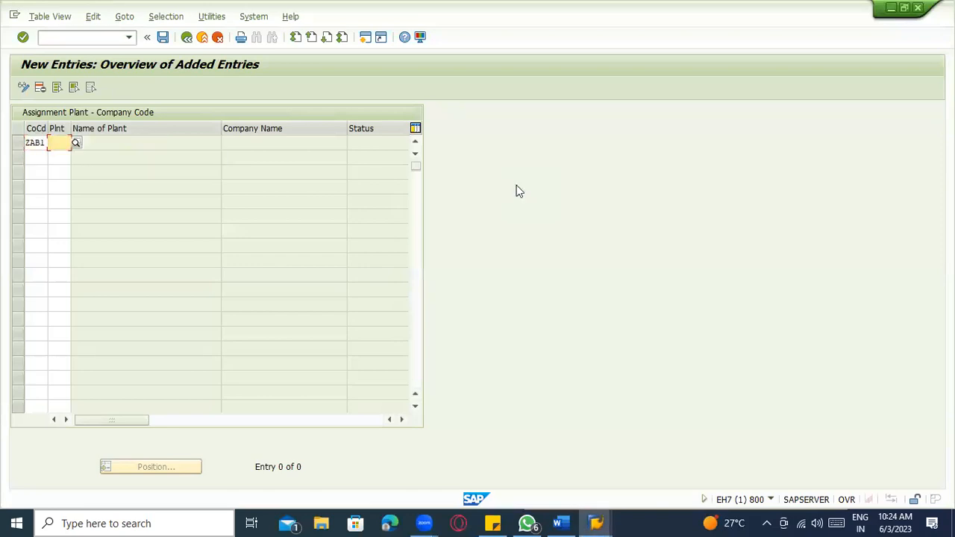
type("ABC1")
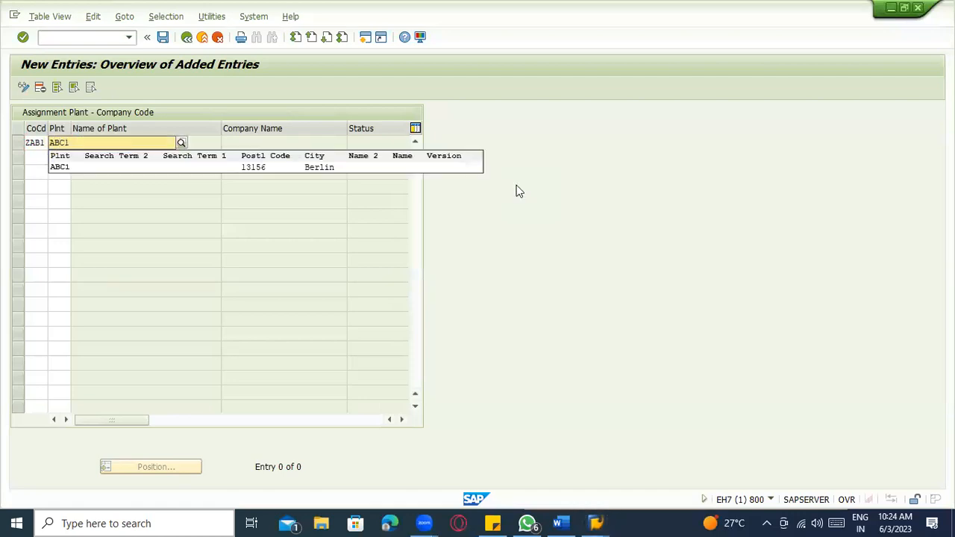
key("Return")
type("AB")
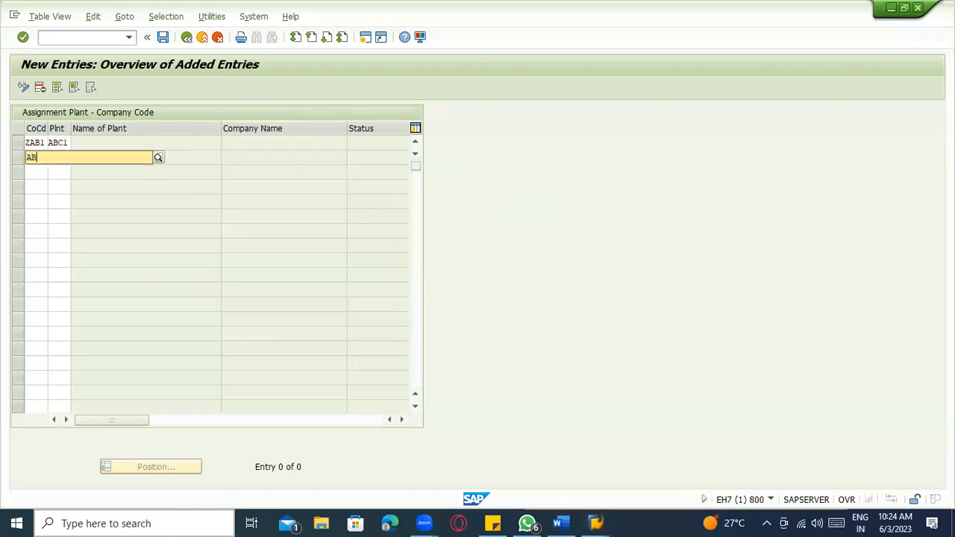
- Assign plants ZAB2 and ABC2 to company code ZAB2 and save all three new rows
key("BackSpace")
type("Z")
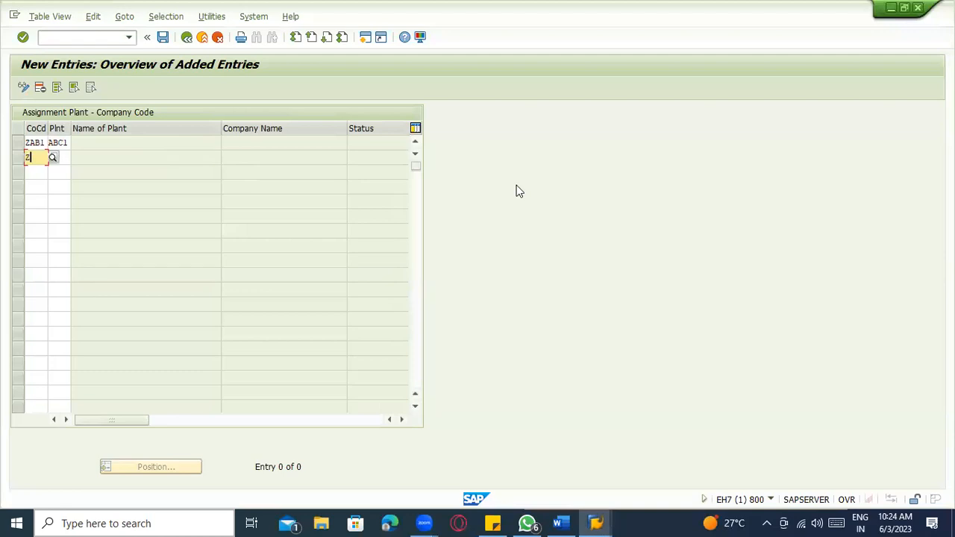
type("AB2")
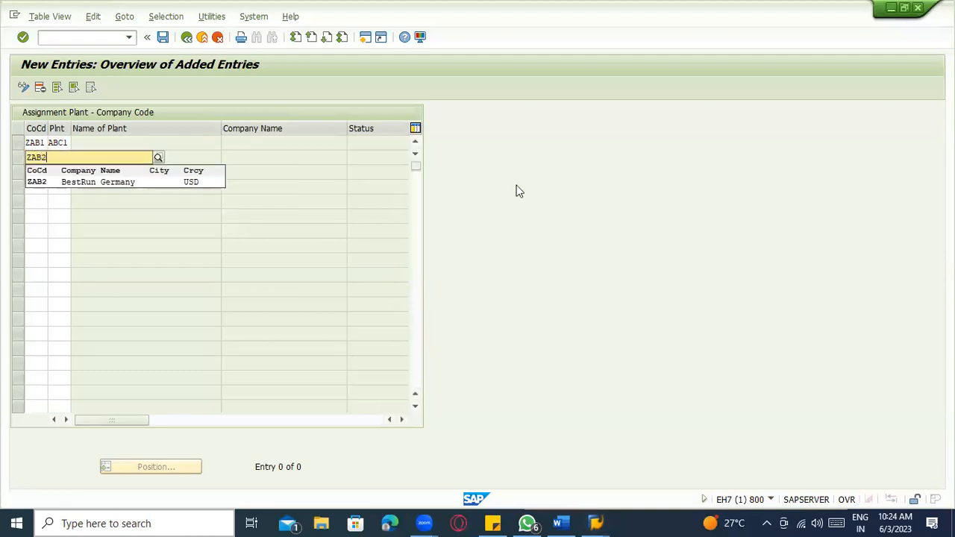
key("Tab")
type("ZAB2")
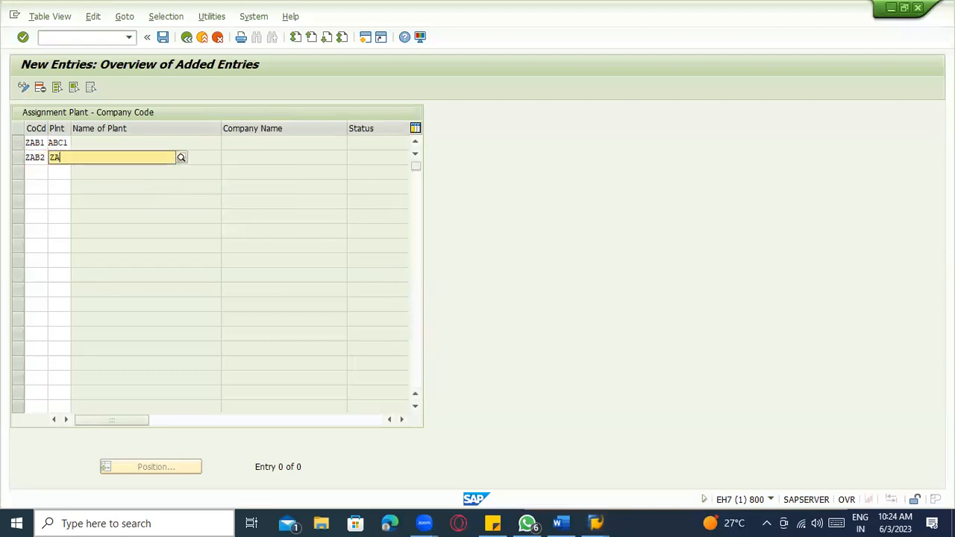
key("Tab")
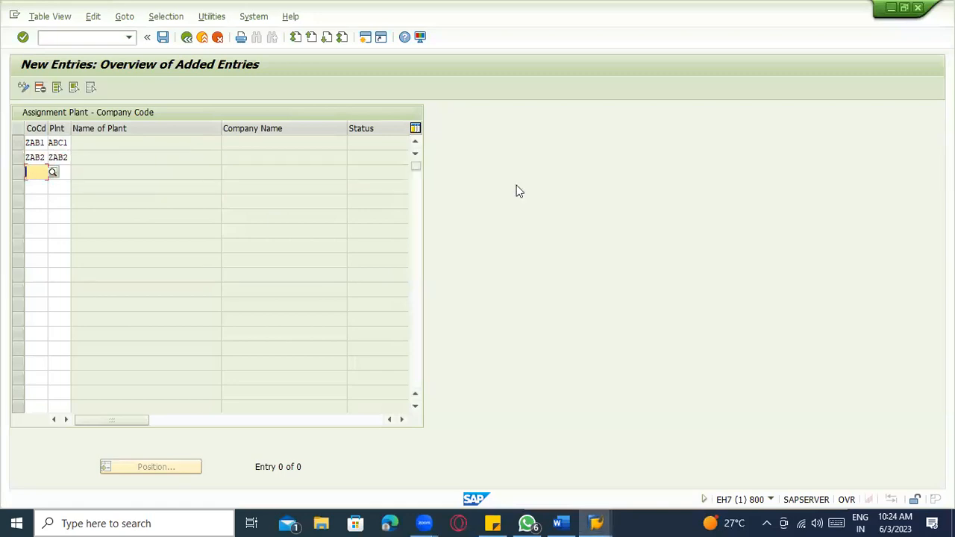
type("ZAB2")
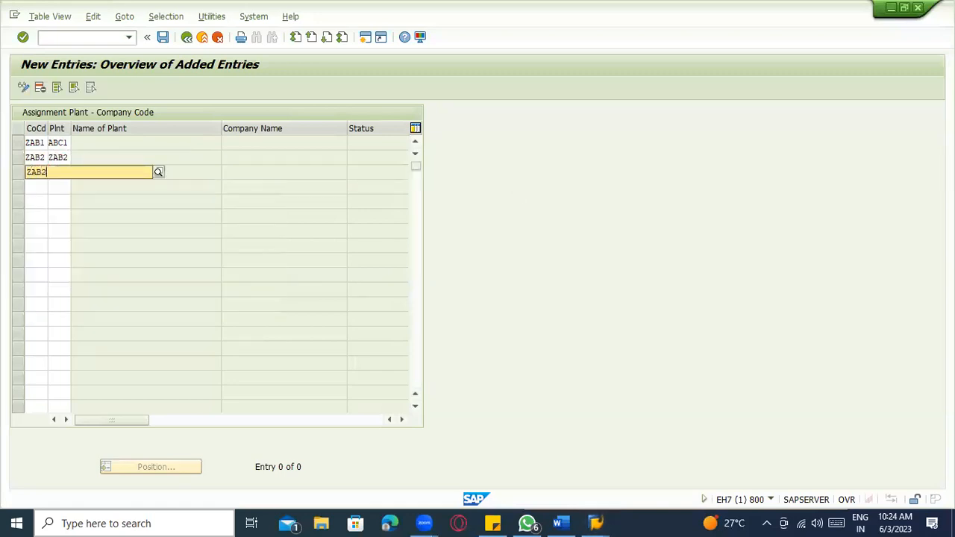
key("Tab")
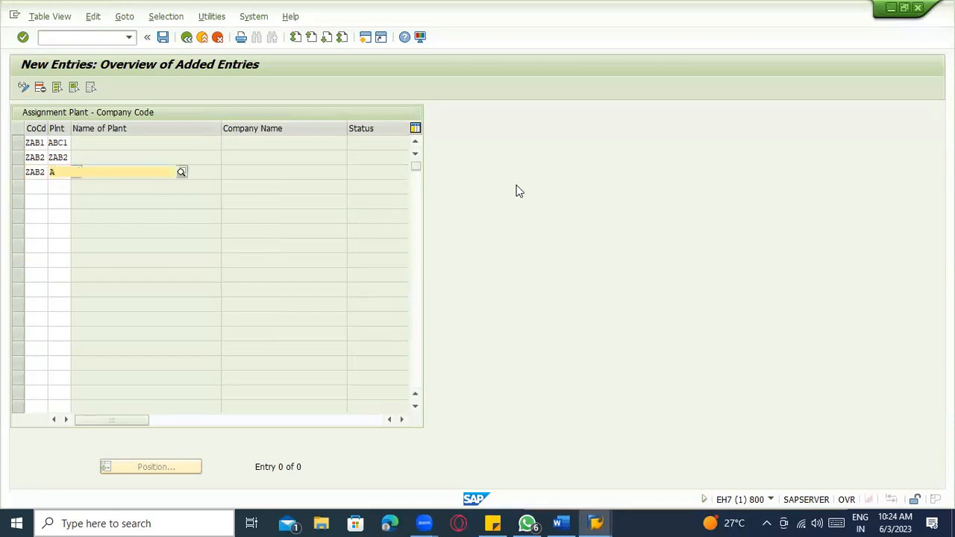
type("ABC2")
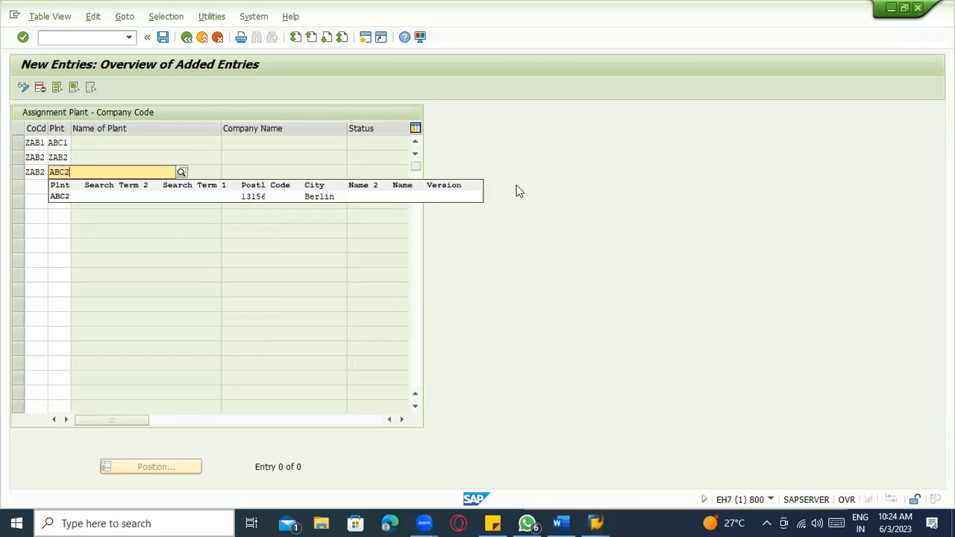
key("Return")
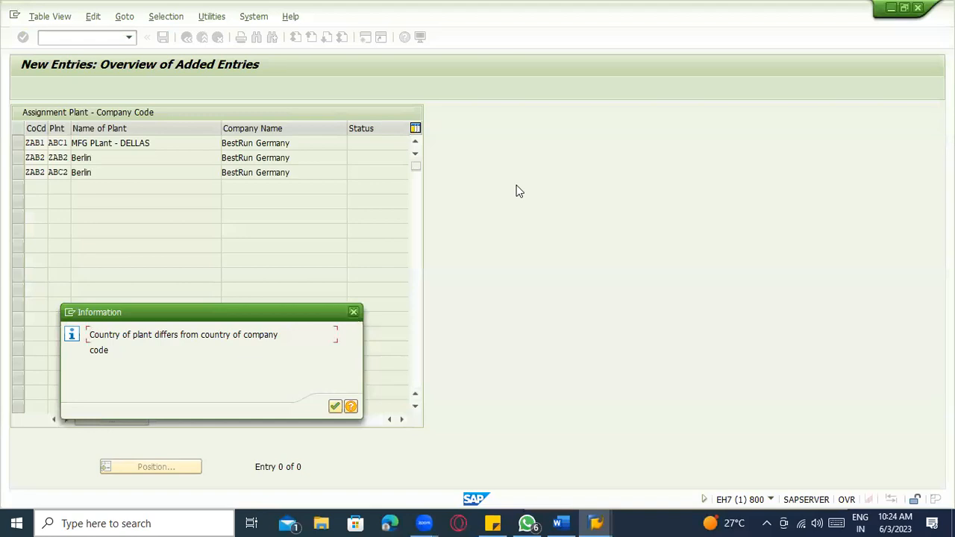
key("Return")
key("ctrl+s")
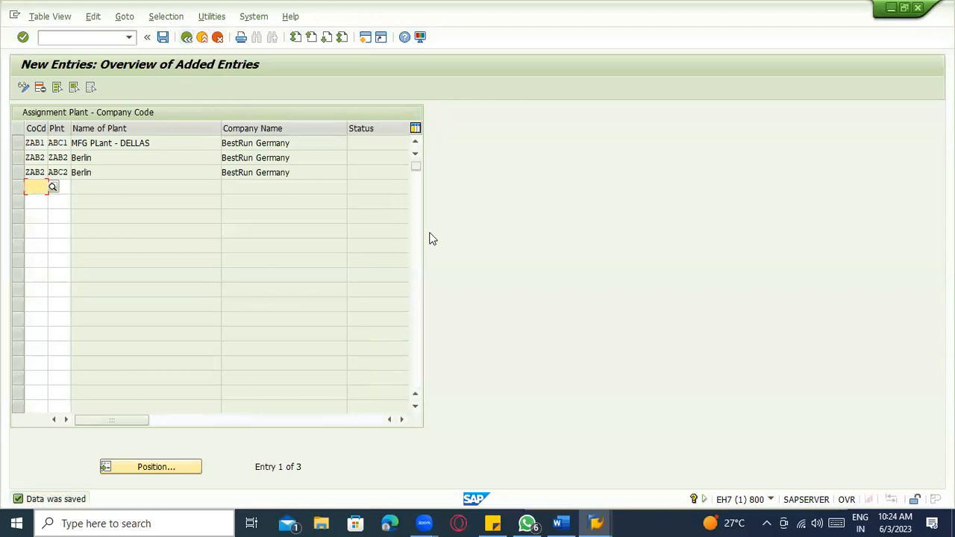
left_click(115, 160)
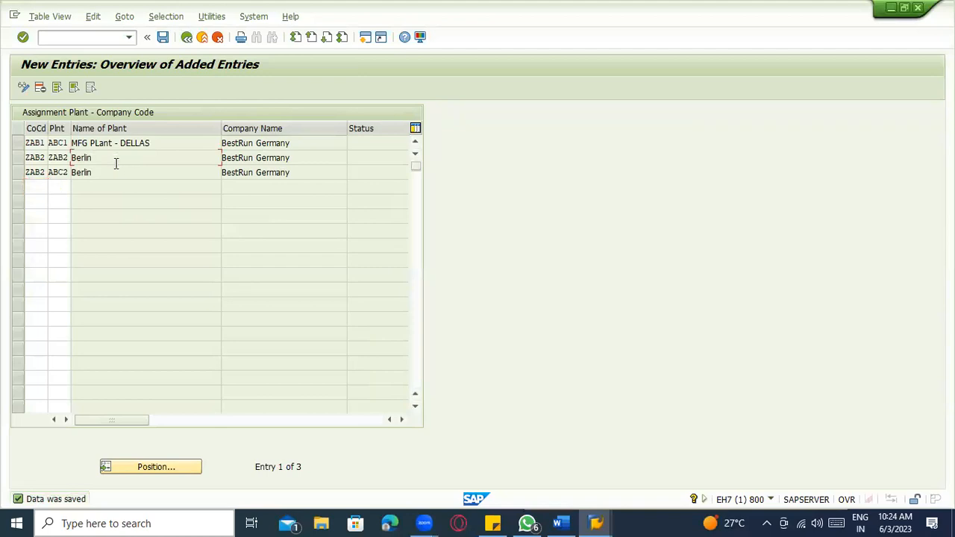
left_click_drag(104, 159, 71, 159)
left_click(92, 160)
- Return to the full plant assignment list and show it as a Table View print list
left_click(187, 37)
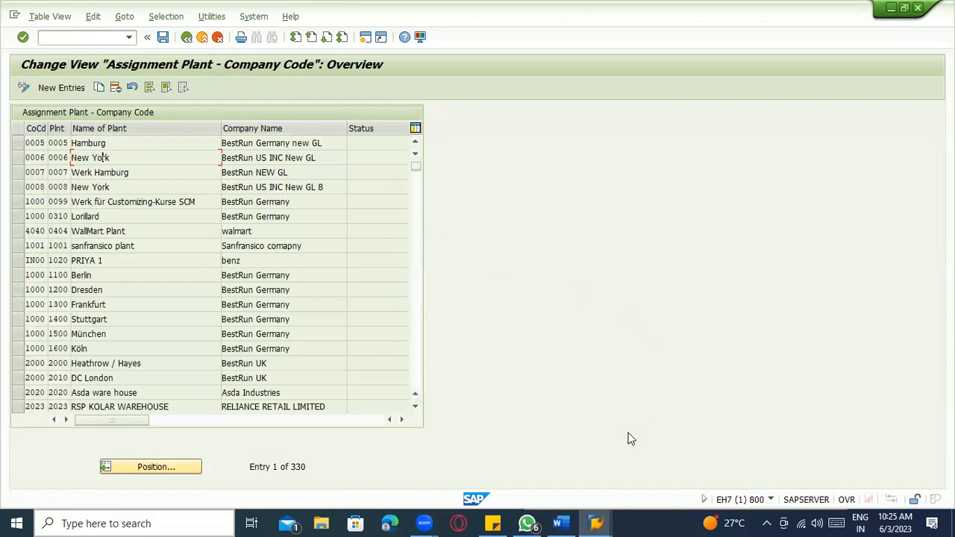
left_click(560, 524)
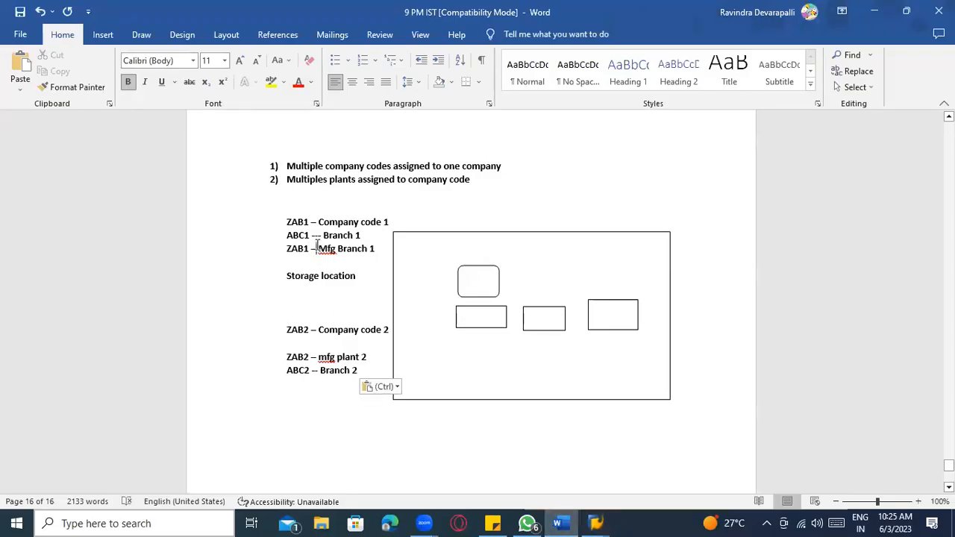
left_click(595, 523)
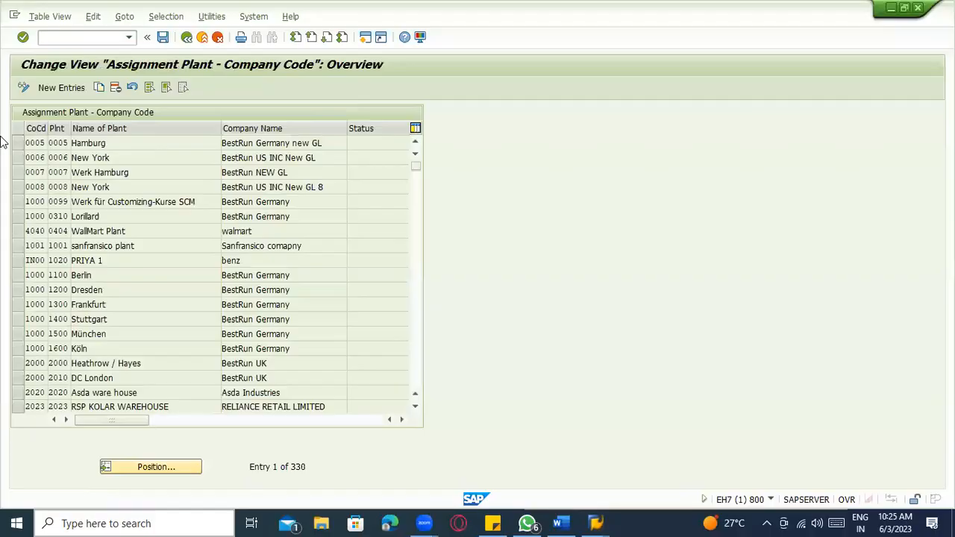
left_click(47, 16)
left_click(68, 109)
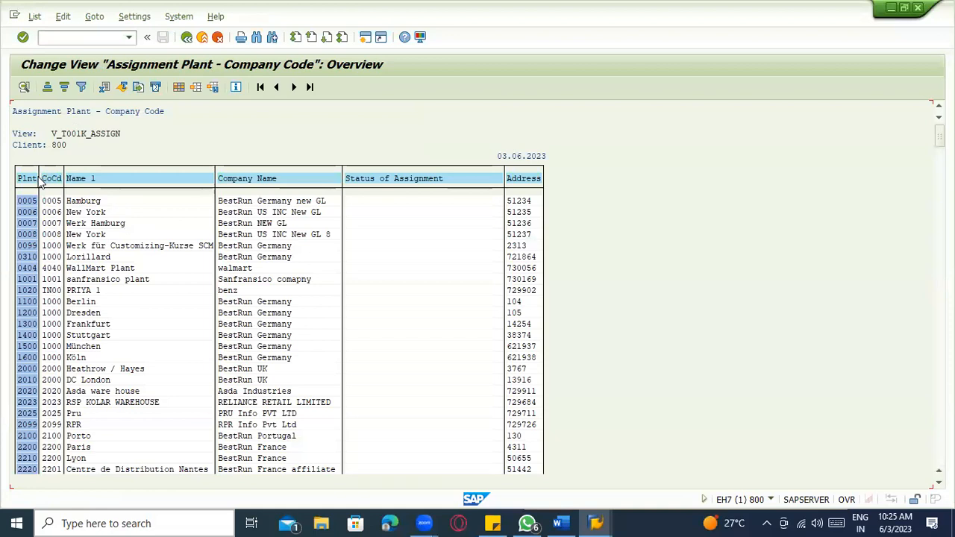
- Filter the CoCd column to company codes ZAB1 and ZAB2 via multiple selection
left_click(49, 179)
left_click(81, 86)
type("ZAB1")
key("Tab")
key("Tab")
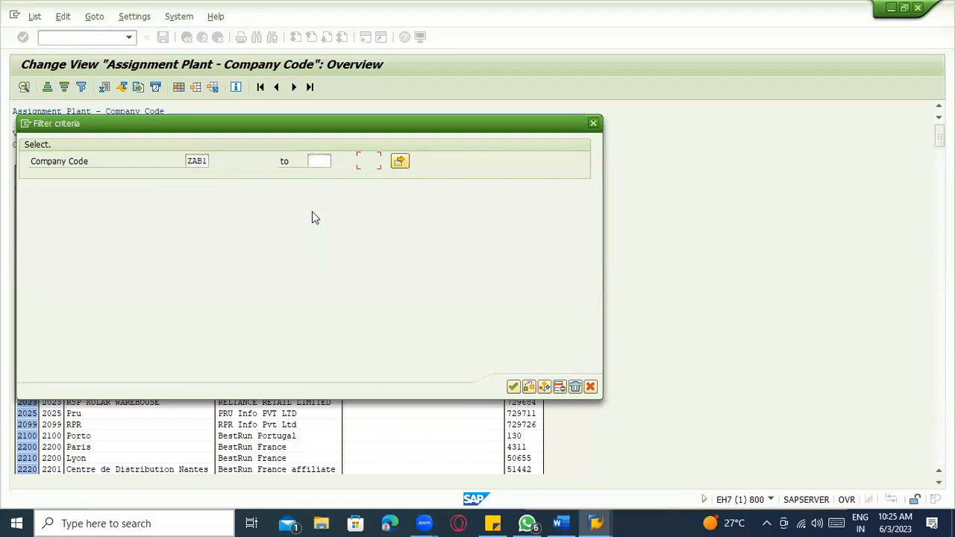
key("Return")
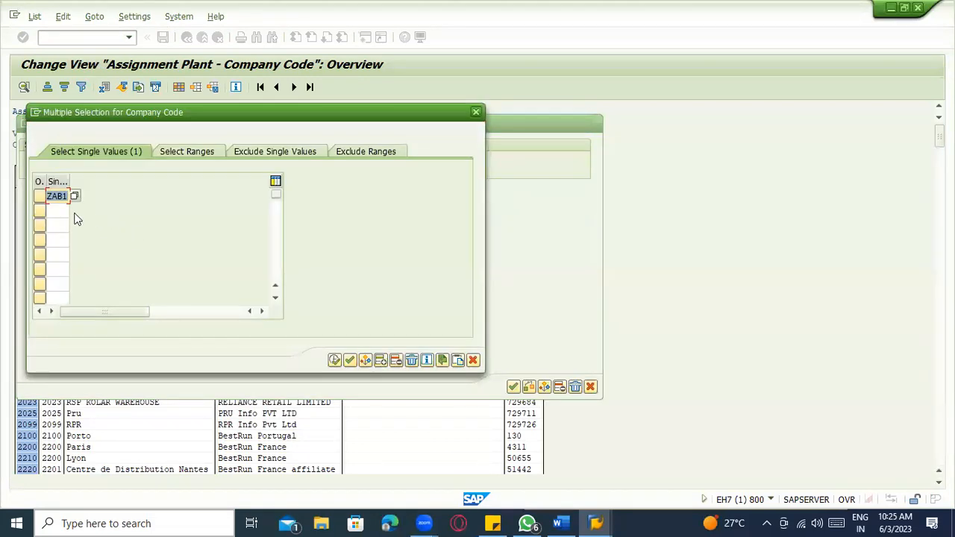
left_click(57, 210)
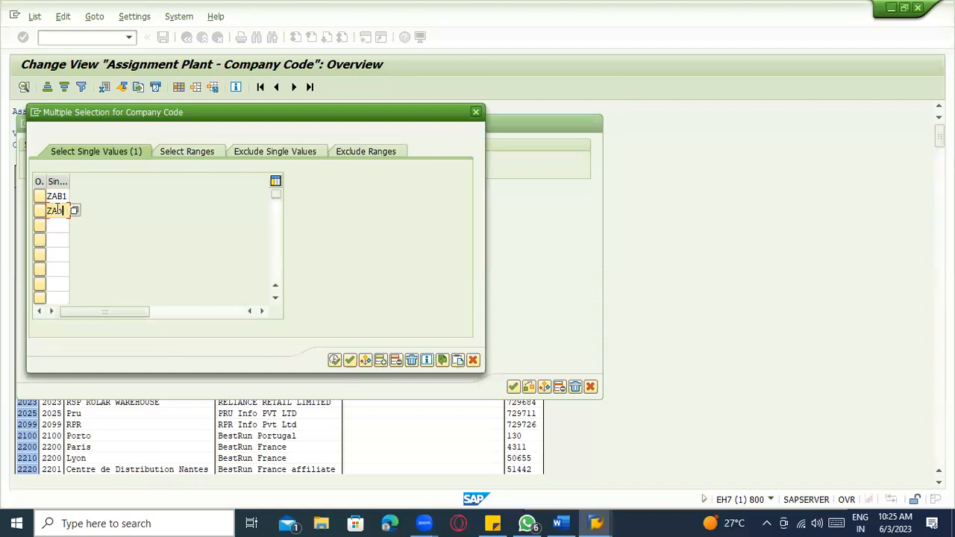
left_click(63, 196)
left_click(63, 210)
left_click(64, 196)
left_click(64, 211)
left_click(334, 362)
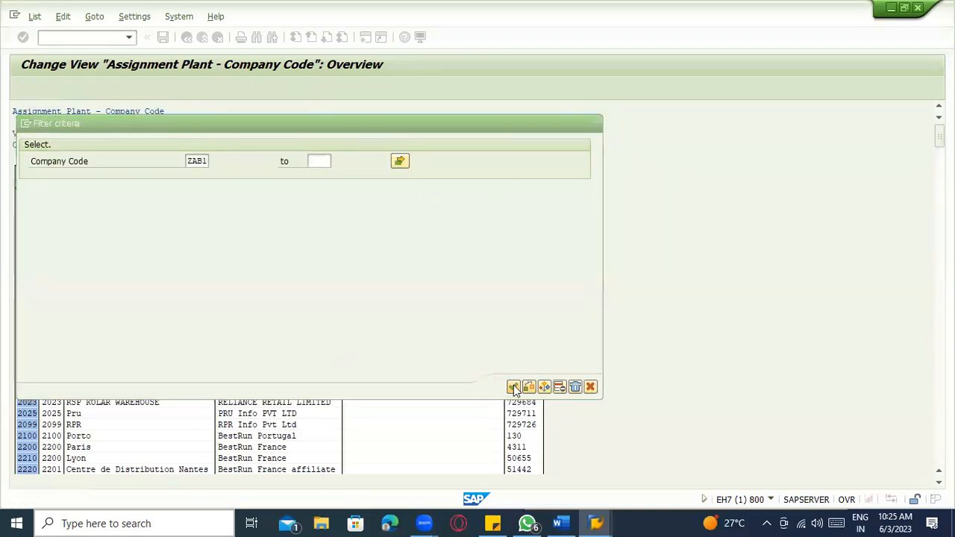
left_click(514, 387)
- Review the four filtered rows showing plants under company codes ZAB1 and ZAB2
left_click(56, 202)
left_click(29, 202)
left_click(48, 214)
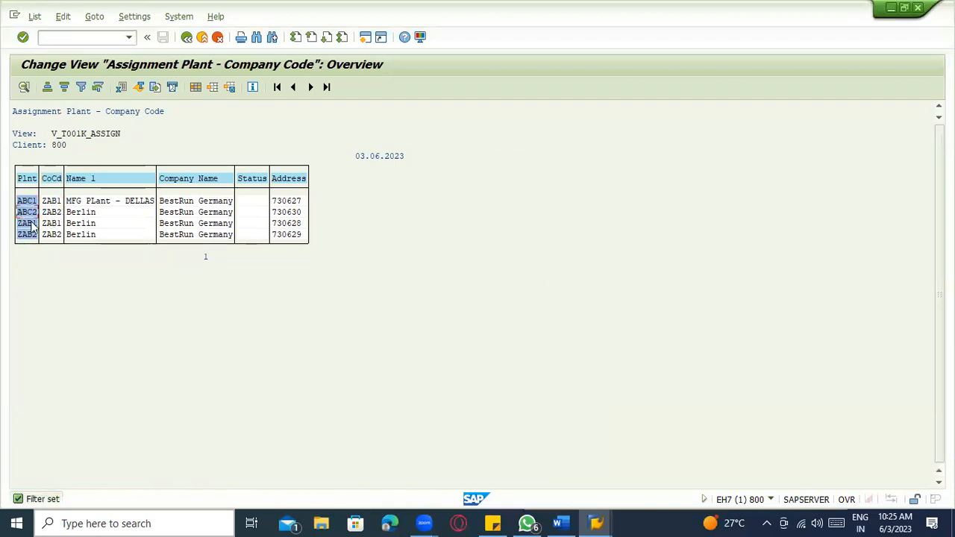
left_click(53, 225)
left_click(55, 236)
left_click(26, 235)
- Compare the ABC1 Branch 1 and ABC2 Branch 2 plant notes in the Word document
left_click(558, 523)
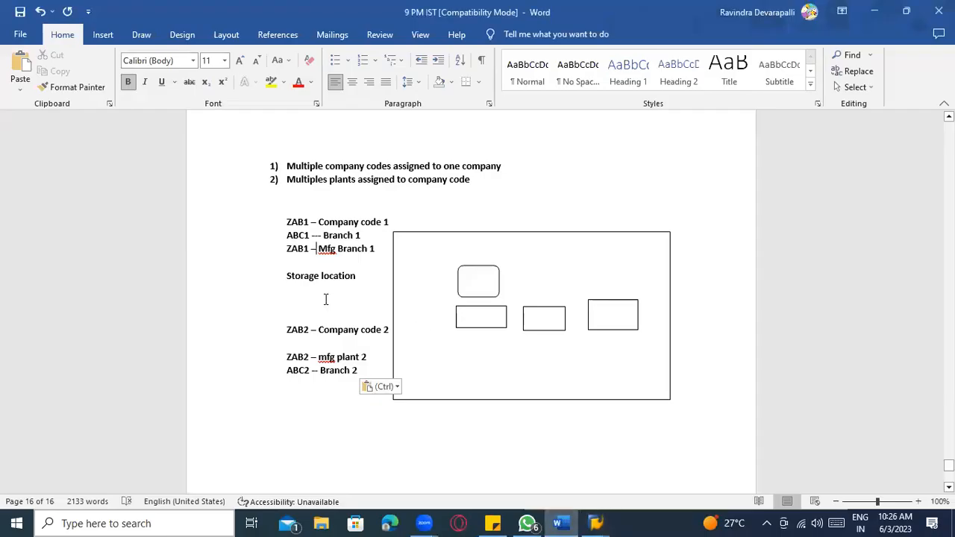
left_click(314, 238)
left_click(316, 376)
key("alt+Tab")
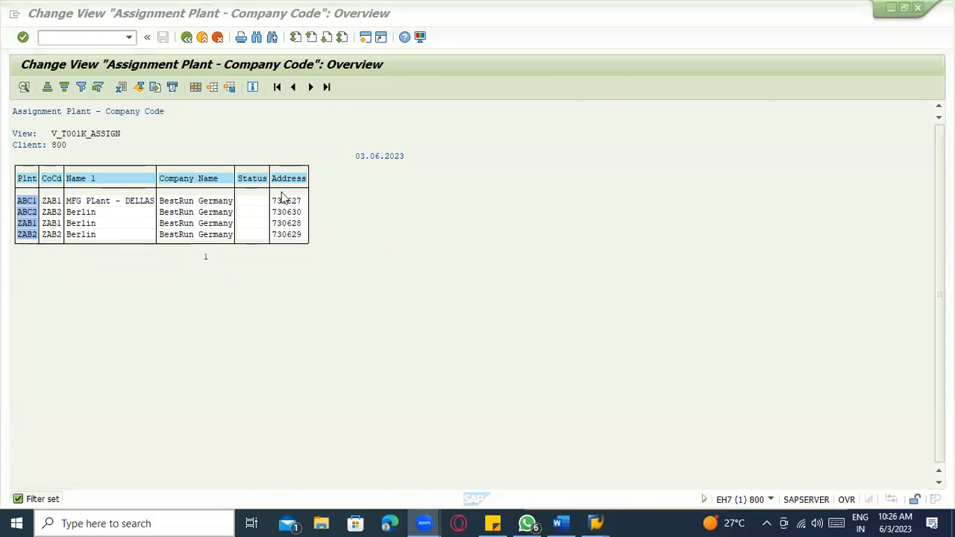
- Return SAP to the full 330-entry Plant - Company Code assignment overview, cross-checking the Word notes
left_click(186, 37)
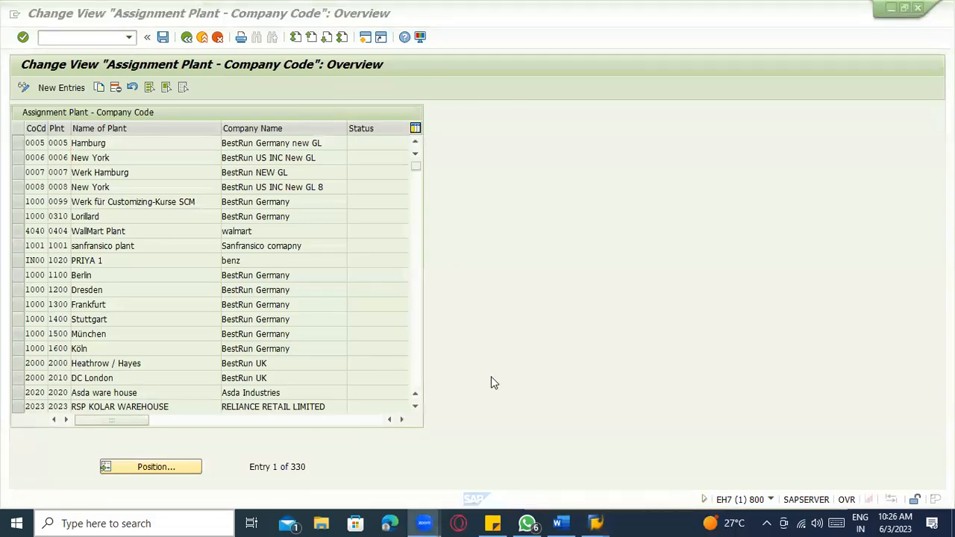
key("alt+Tab")
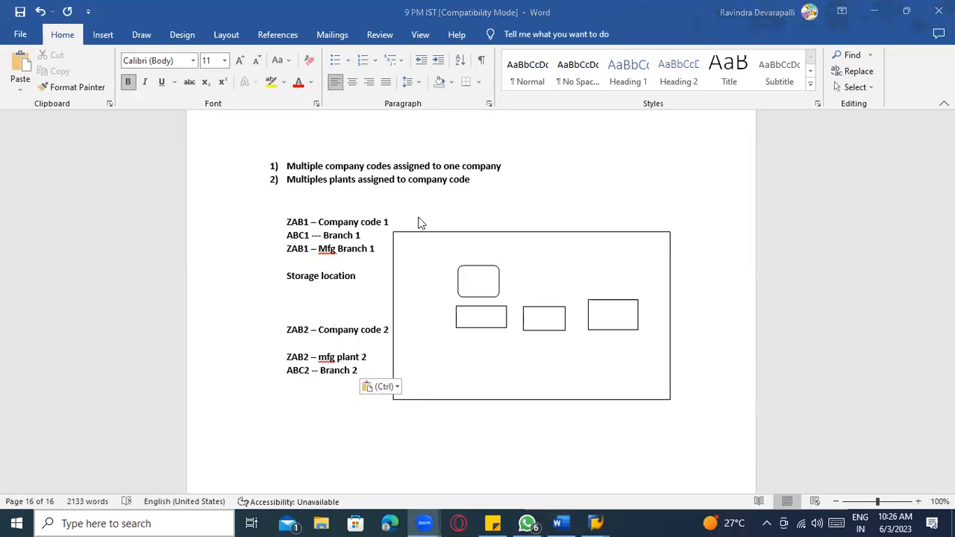
key("alt+Tab")
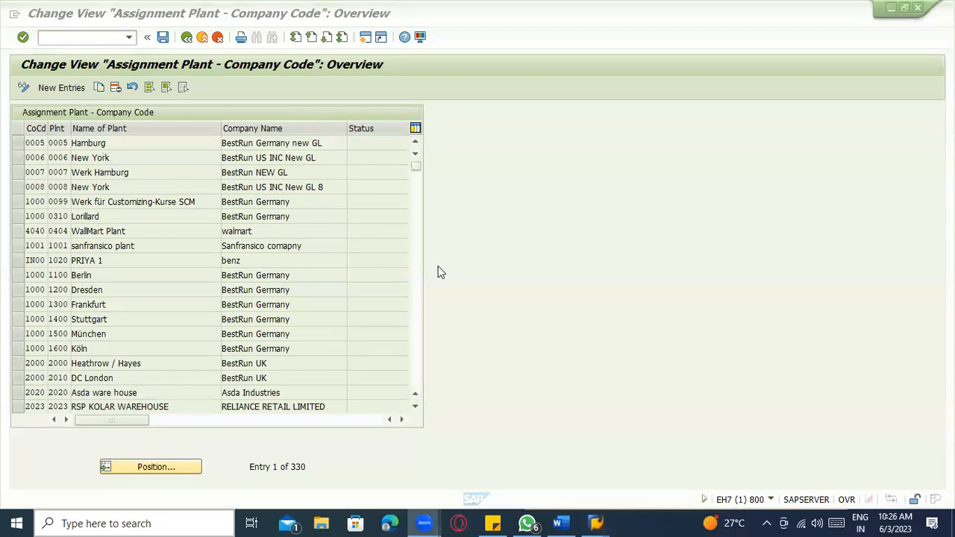
key("alt+Tab")
- Walk through the diagram's Company code, Plant 1, Central and Individual (ABC1, ABC2) purchasing org boxes
scroll(452, 279, "up", 20)
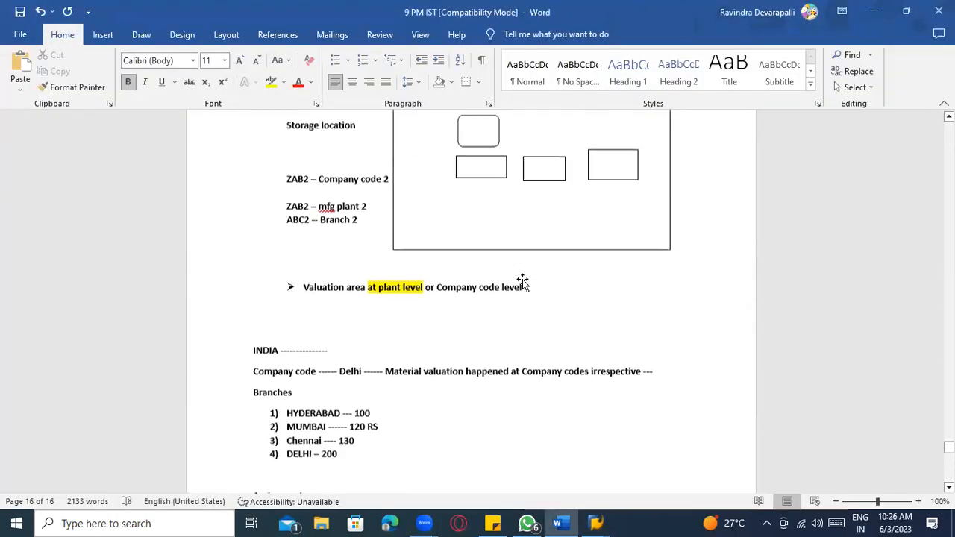
scroll(492, 272, "up", 3)
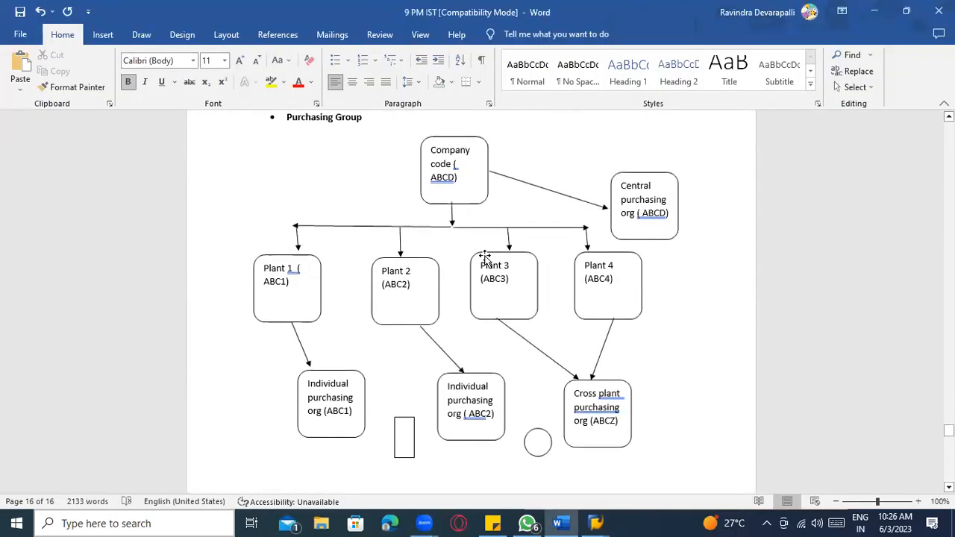
left_click(446, 159)
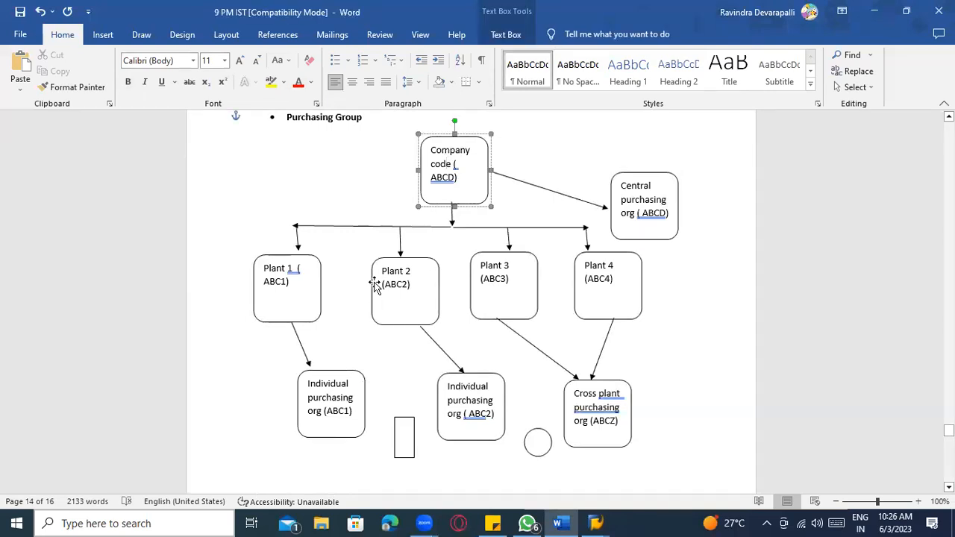
left_click(314, 274)
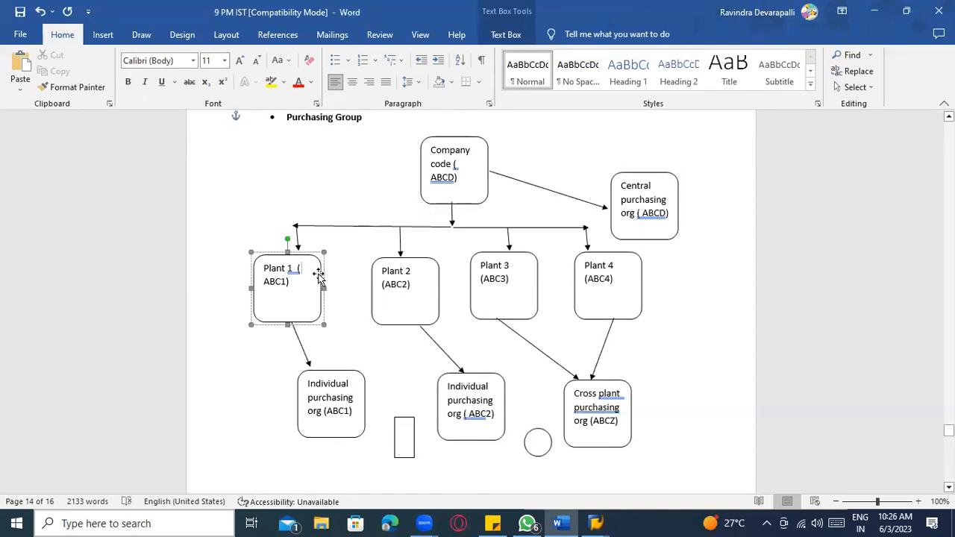
left_click(433, 184)
left_click(303, 294)
left_click(668, 203)
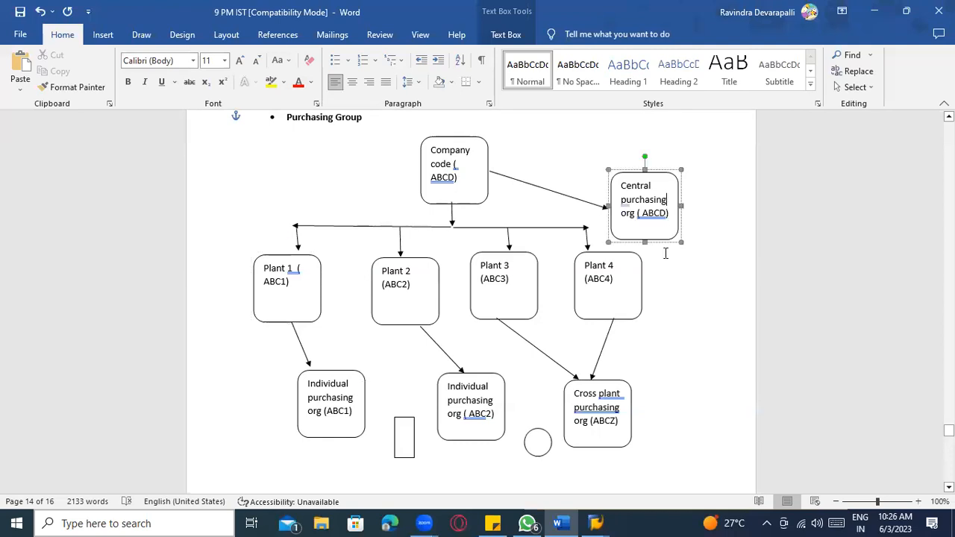
left_click(617, 393)
left_click(463, 413)
left_click(324, 415)
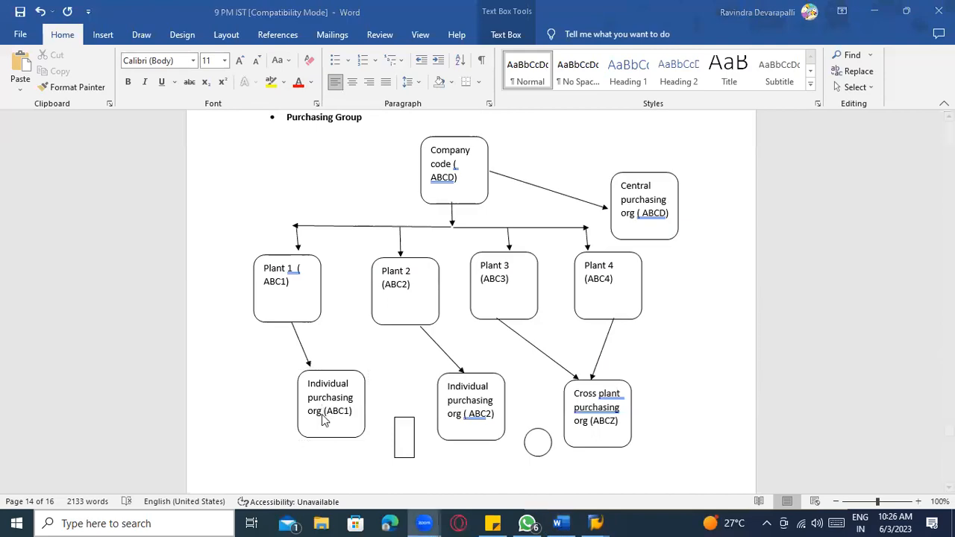
key("alt+Tab")
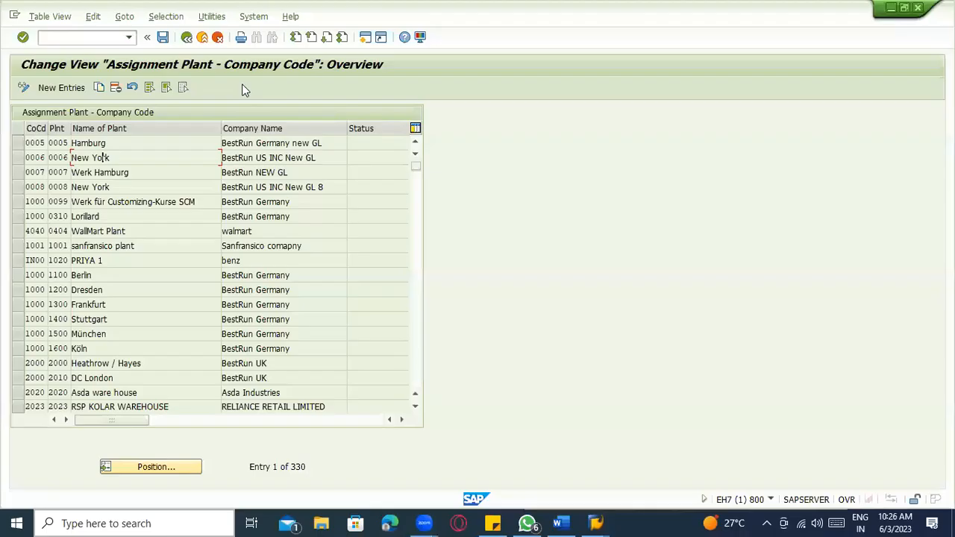
- Run 'Assign purchasing organization to company code' under Assignment > Materials Management in the IMG
left_click(200, 39)
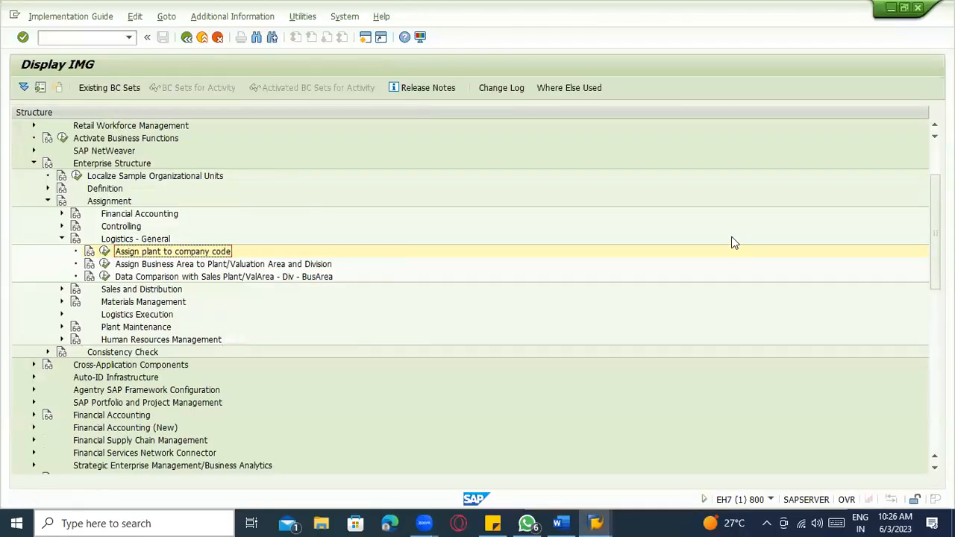
scroll(97, 278, "down", 2)
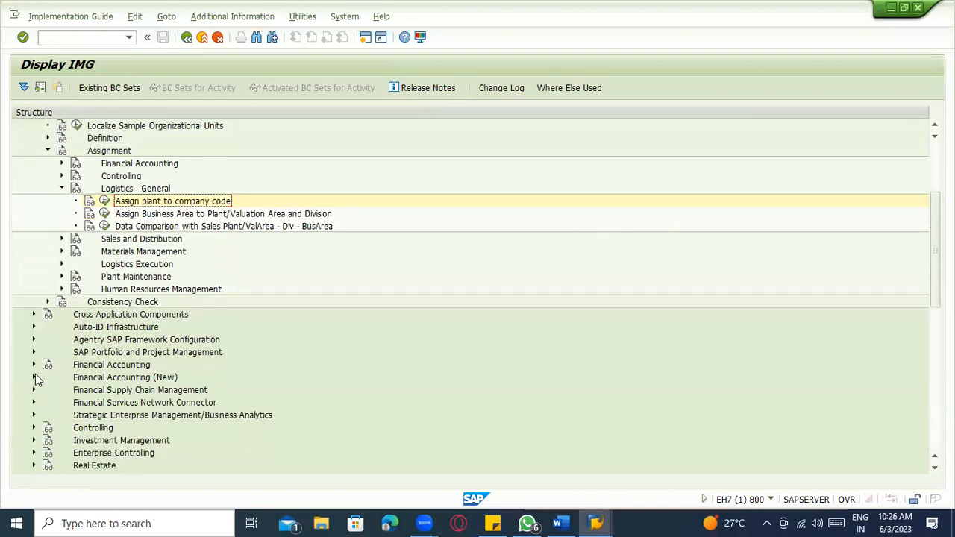
left_click(62, 252)
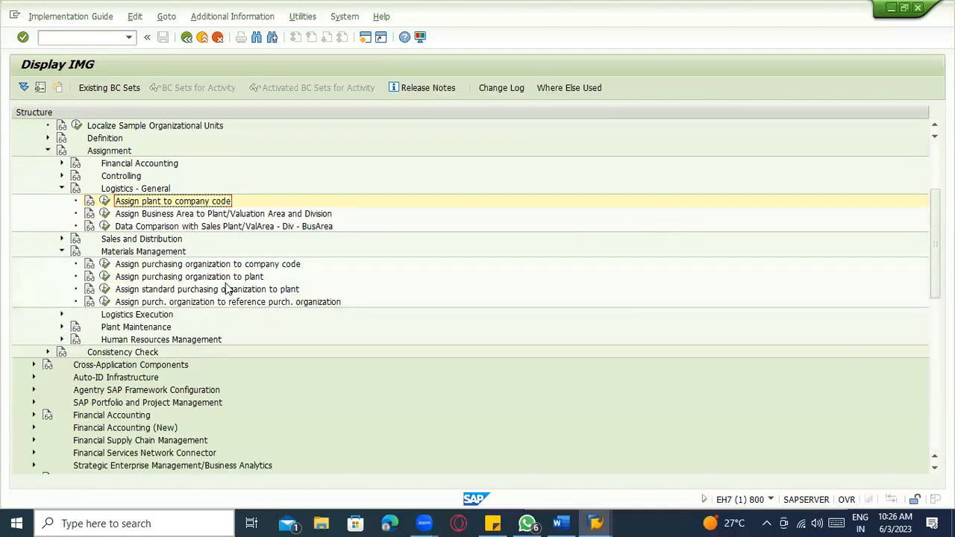
left_click(237, 266)
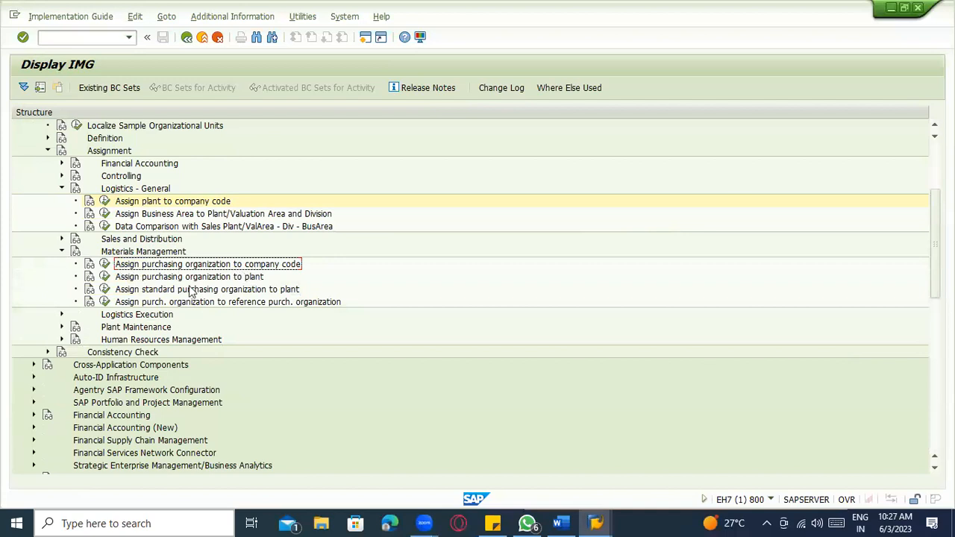
left_click(125, 278)
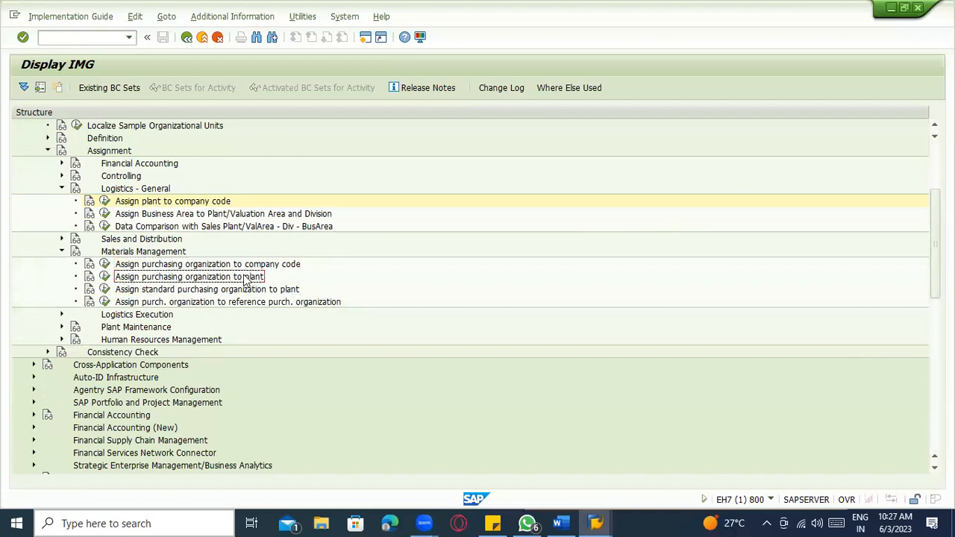
left_click(203, 291)
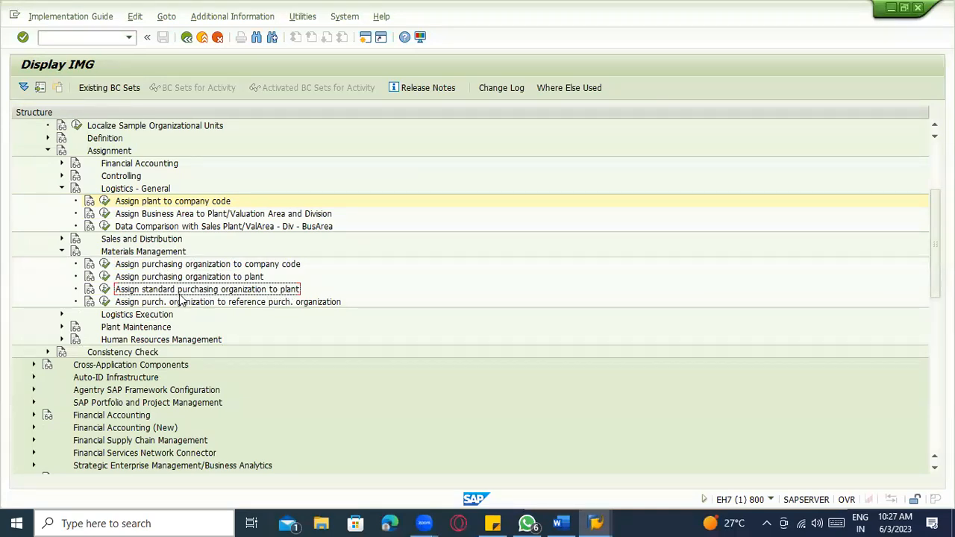
left_click(166, 267)
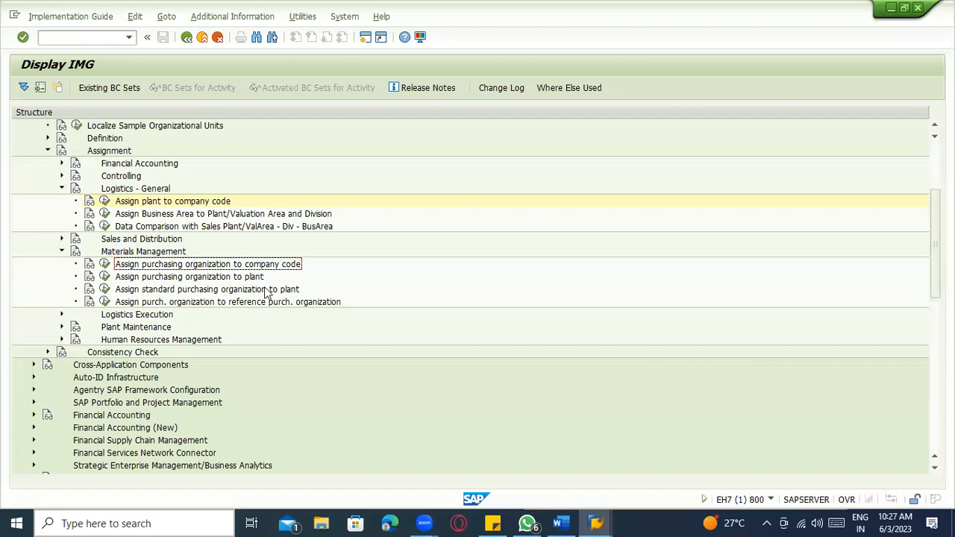
left_click(104, 265)
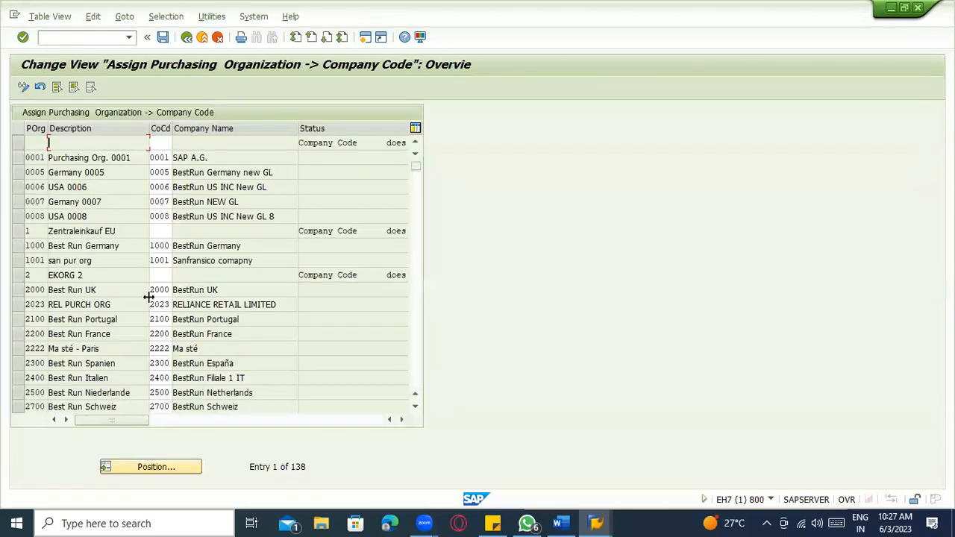
key("alt+Tab")
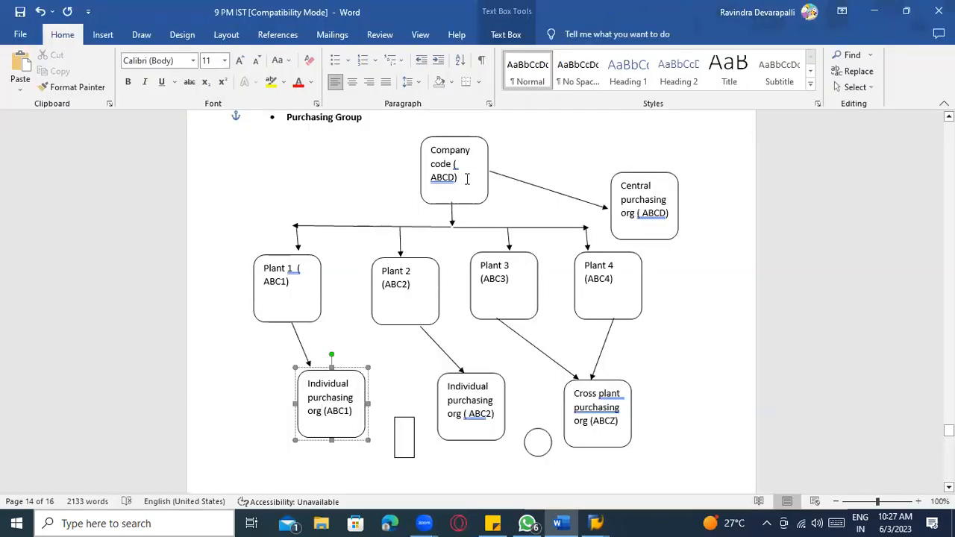
- Review the Central purchasing org and Plant 1–4 boxes in the Word diagram
left_click(467, 179)
double_click(626, 203)
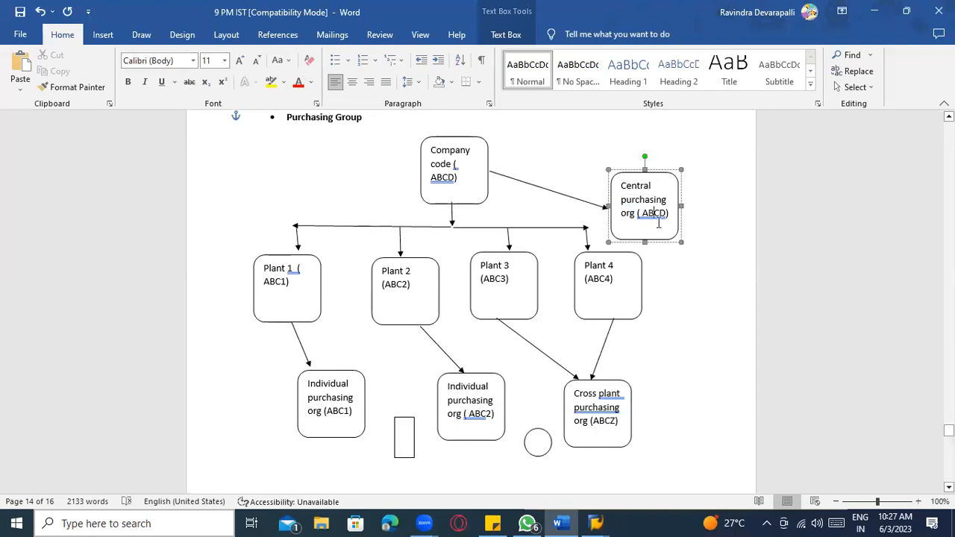
left_click(306, 287)
left_click(405, 285)
left_click(491, 277)
left_click(585, 271)
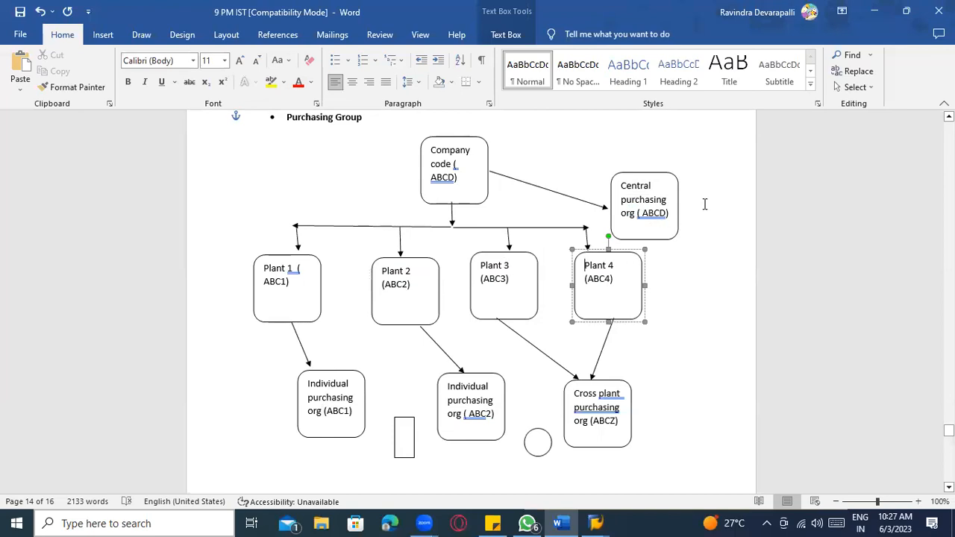
- Open the Position dialog in the SAP assignment table, scanning the Word notes before returning
key("alt+Tab")
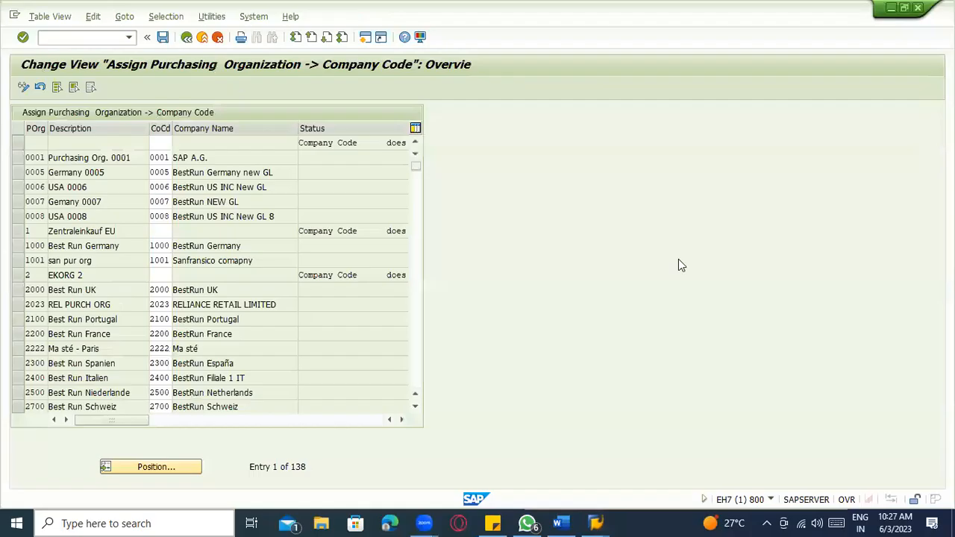
left_click(153, 470)
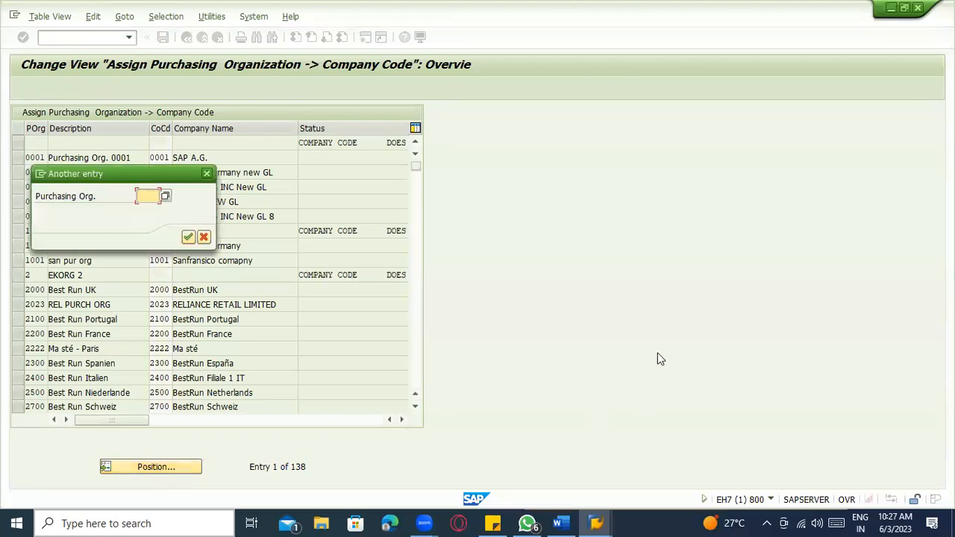
key("alt+Tab")
scroll(486, 403, "down", 8)
scroll(486, 411, "down", 8)
scroll(393, 361, "down", 10)
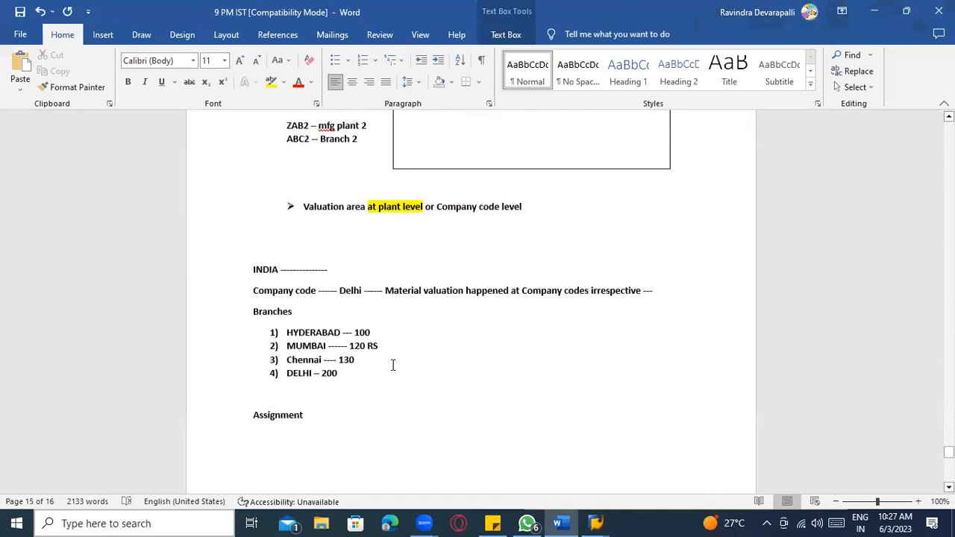
scroll(366, 375, "down", 6)
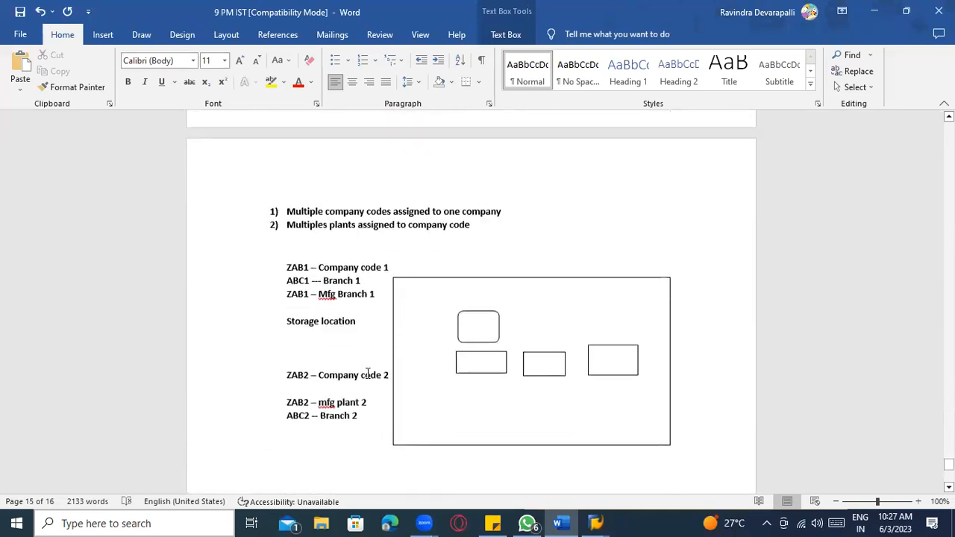
scroll(376, 356, "up", 20)
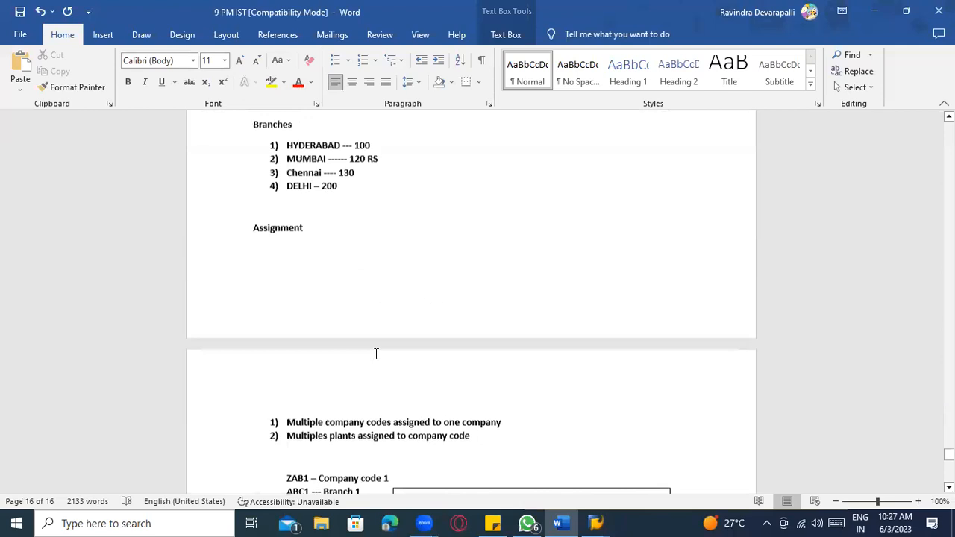
scroll(377, 366, "up", 9)
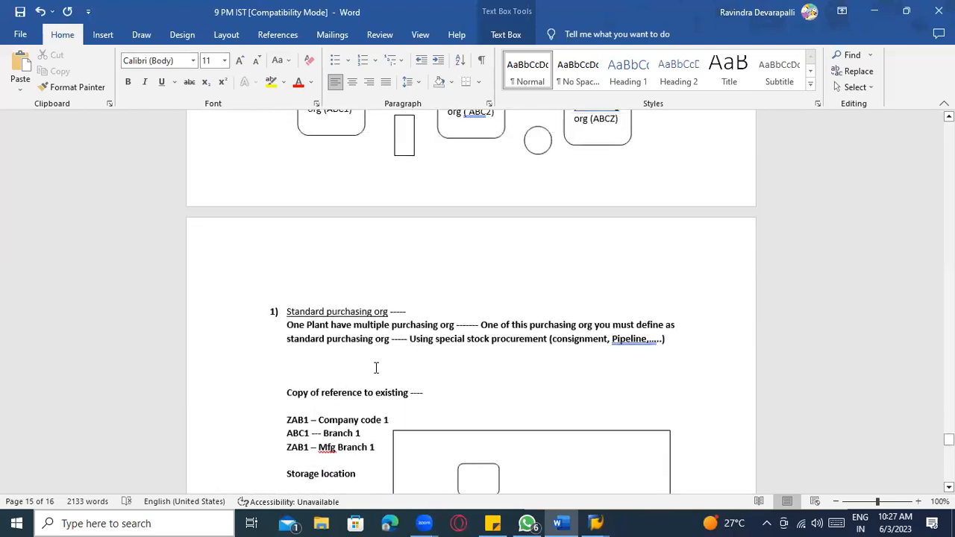
scroll(376, 366, "down", 4)
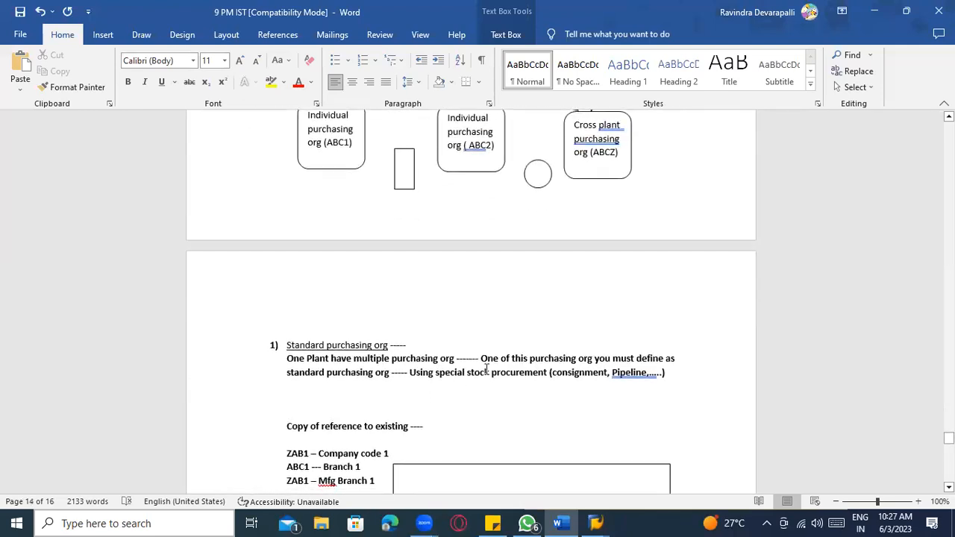
scroll(487, 371, "up", 18)
scroll(492, 372, "up", 12)
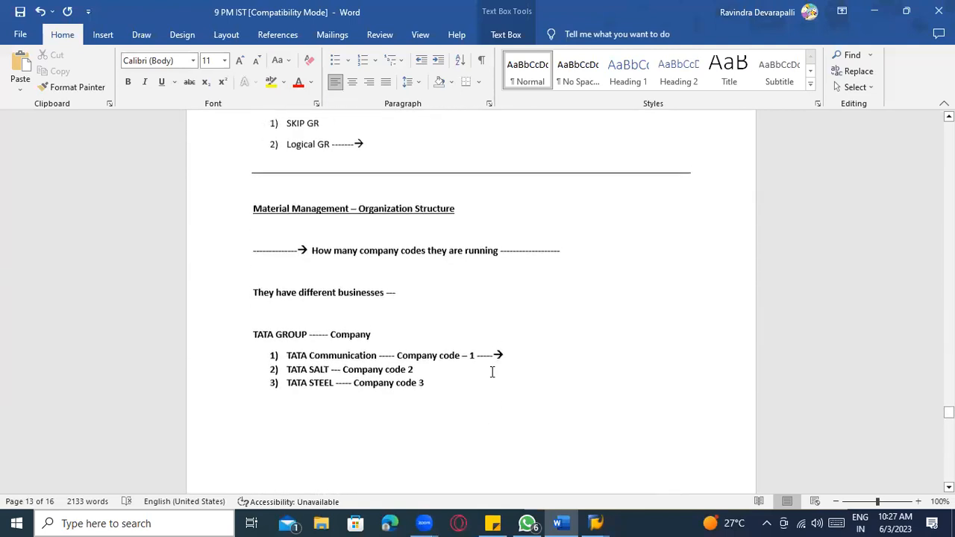
scroll(492, 372, "down", 10)
key("alt+Tab")
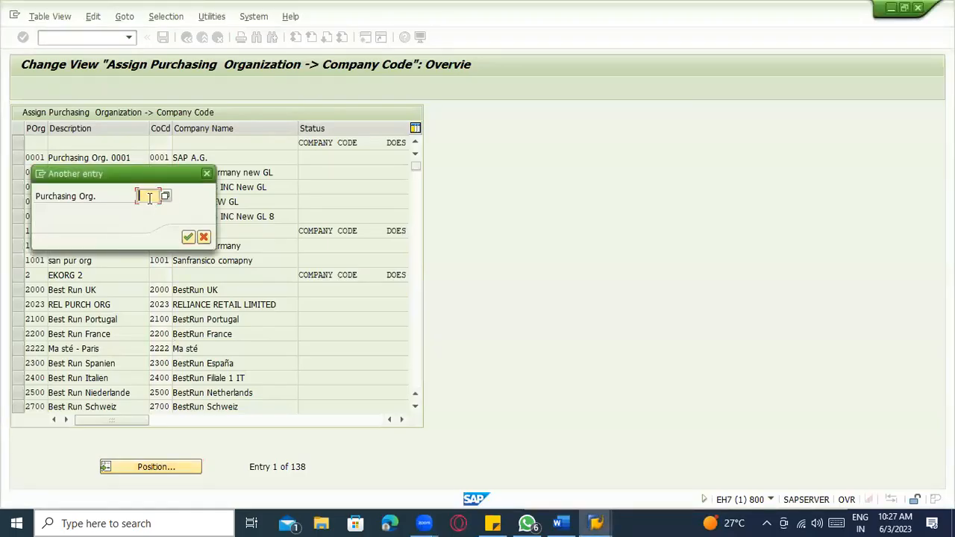
- Jump the assignment table to purchasing organization ZAB1, passing AC00 on the way
type("a")
key("BackSpace")
type("AC00")
key("Return")
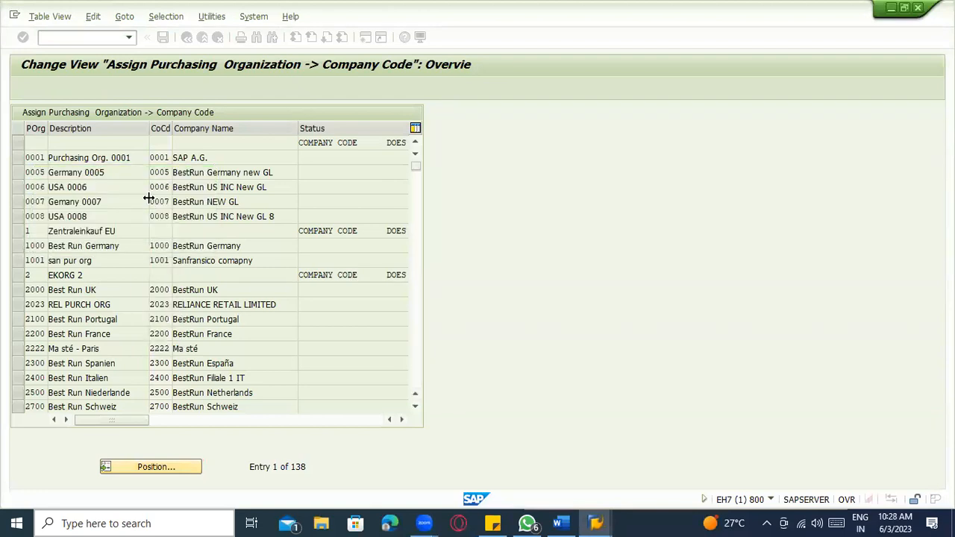
scroll(166, 298, "up", 1)
scroll(142, 208, "up", 5)
scroll(153, 359, "down", 1)
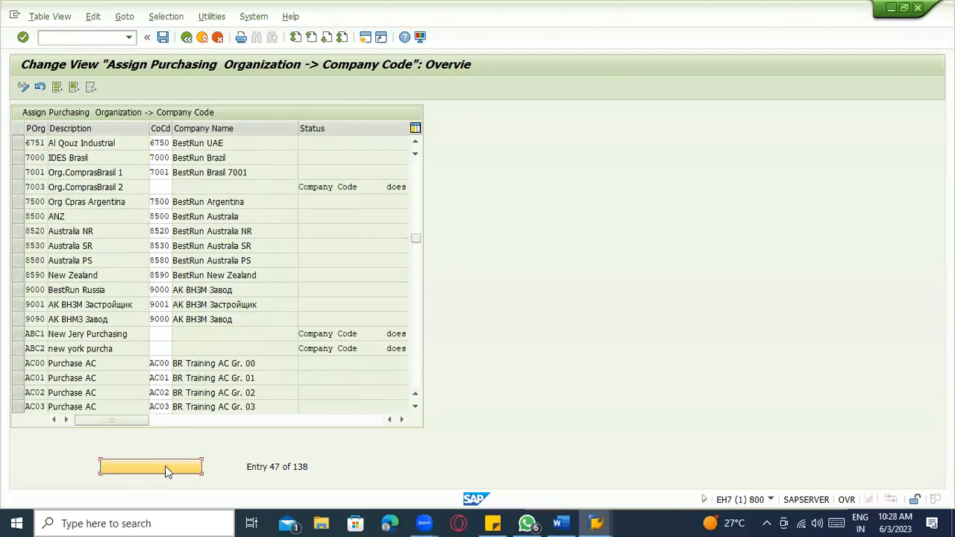
type("ZAB")
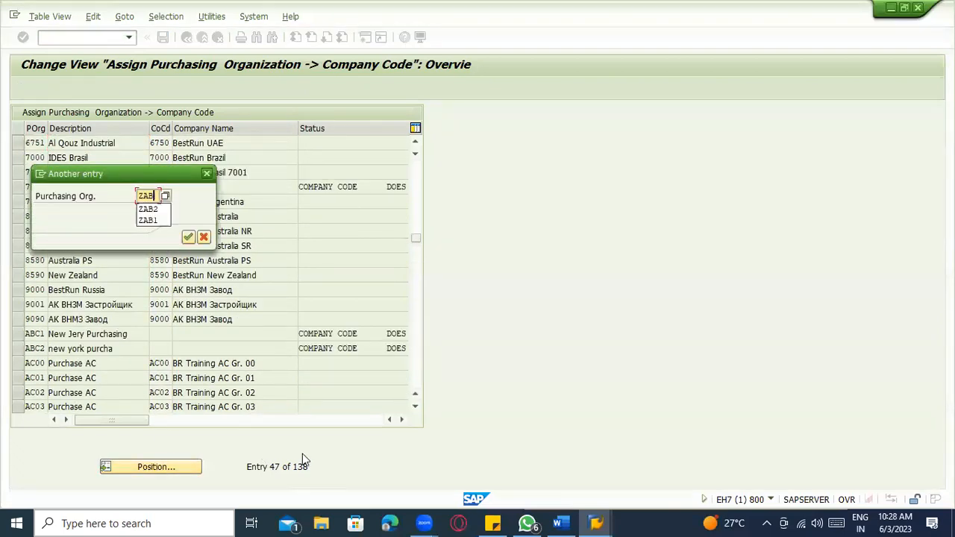
type("1")
key("Return")
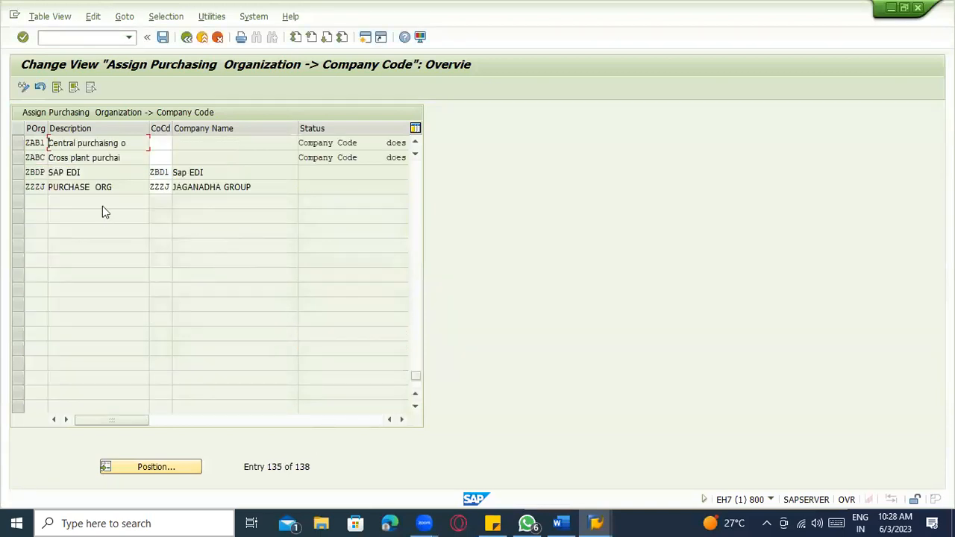
left_click(33, 143)
key("alt+Tab")
key("alt+Tab")
- Enter company code ZAB1 for purchasing org ZAB1 and save under the customizing request
left_click(157, 143)
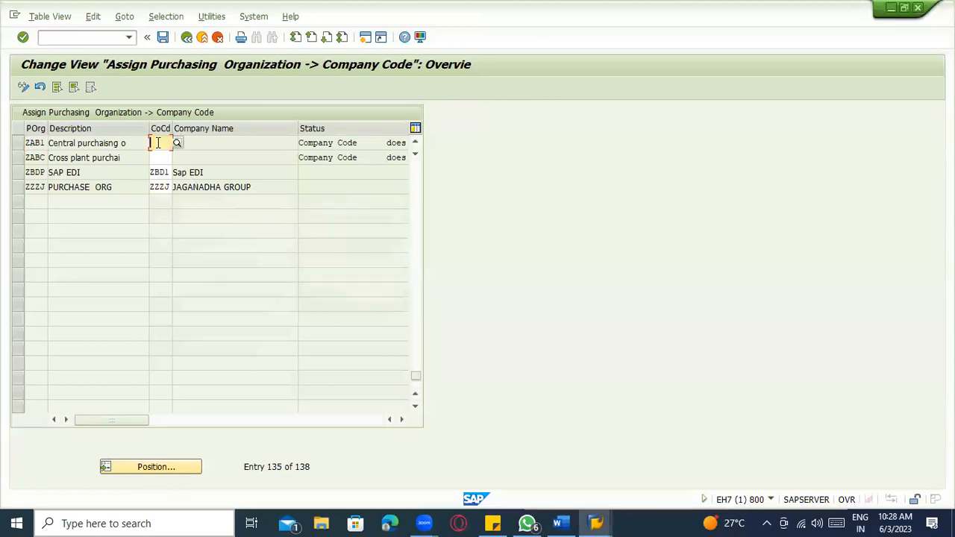
left_click(88, 141)
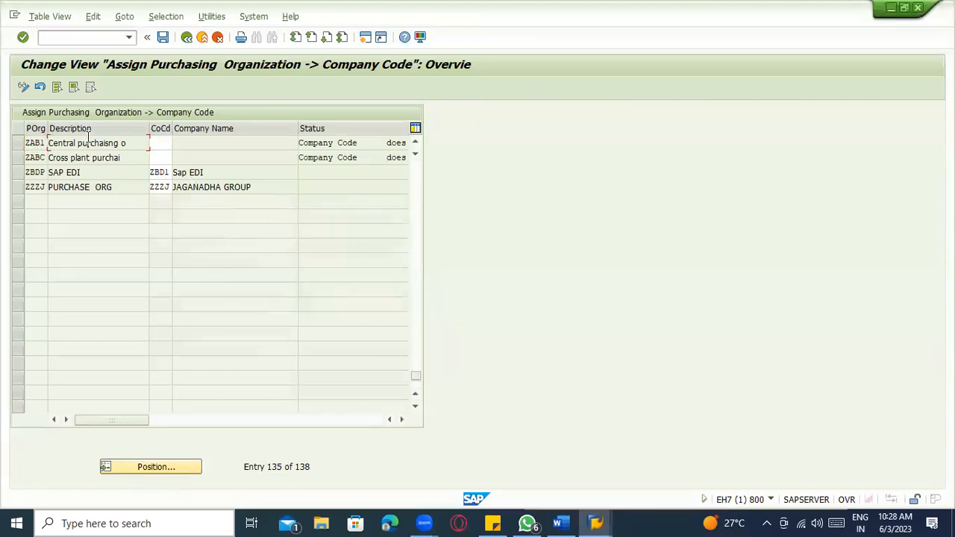
left_click(167, 142)
type("A")
key("BackSpace")
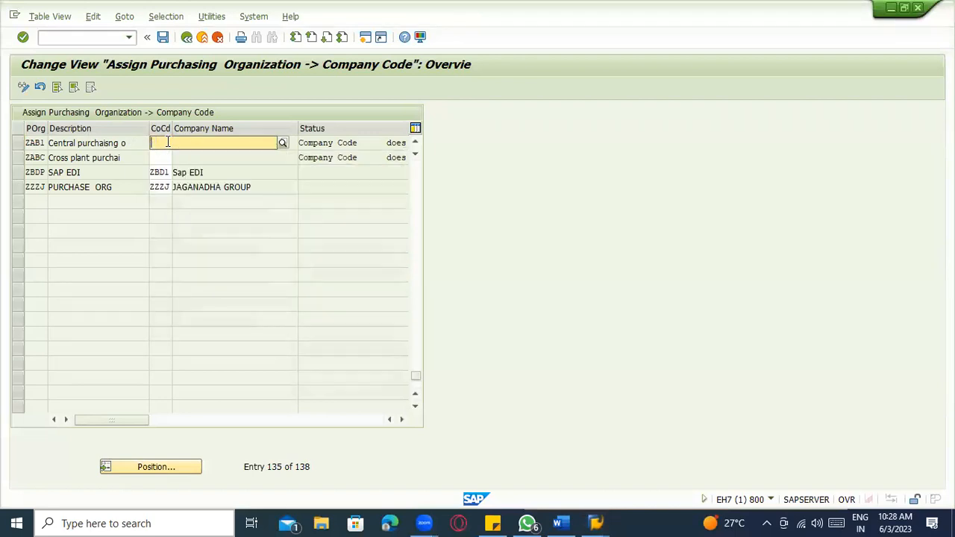
type("ZAB1")
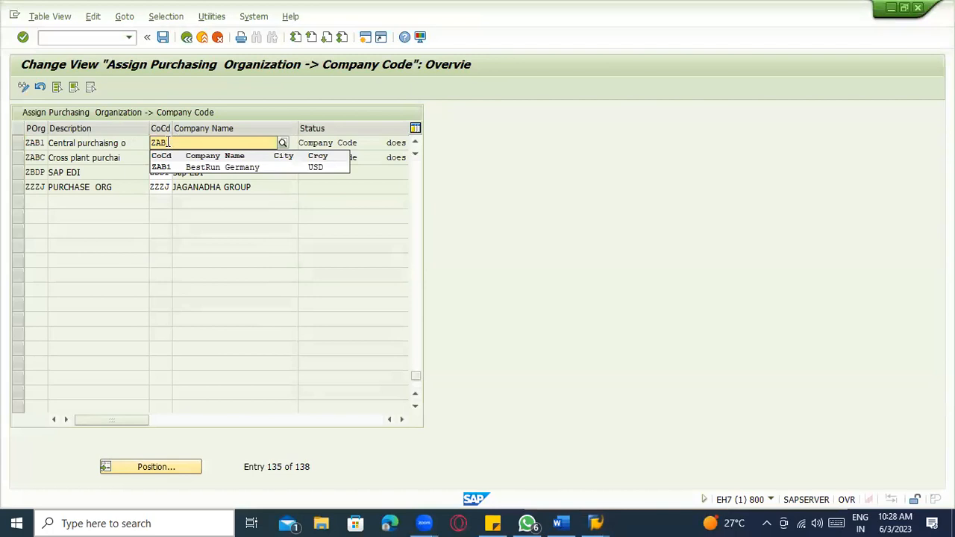
left_click(173, 166)
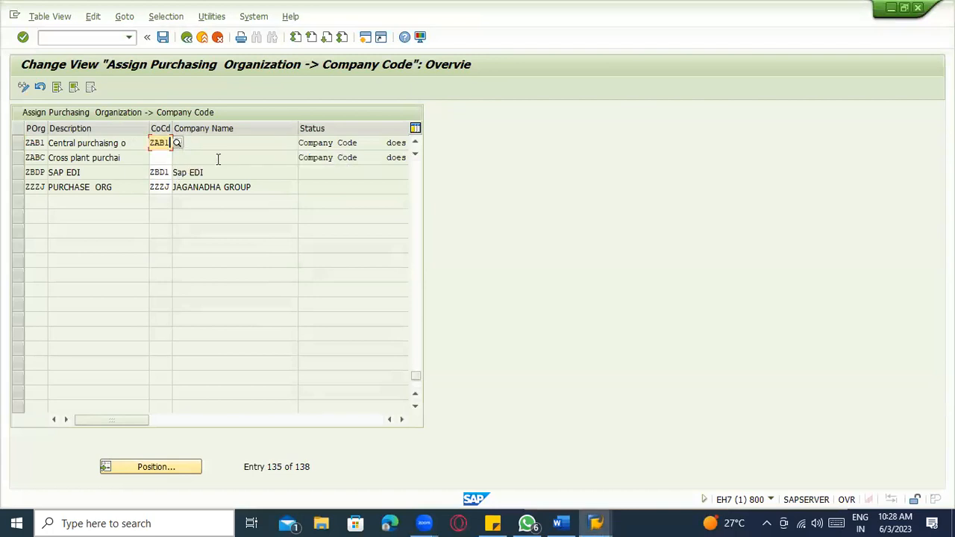
key("Return")
key("ctrl+s")
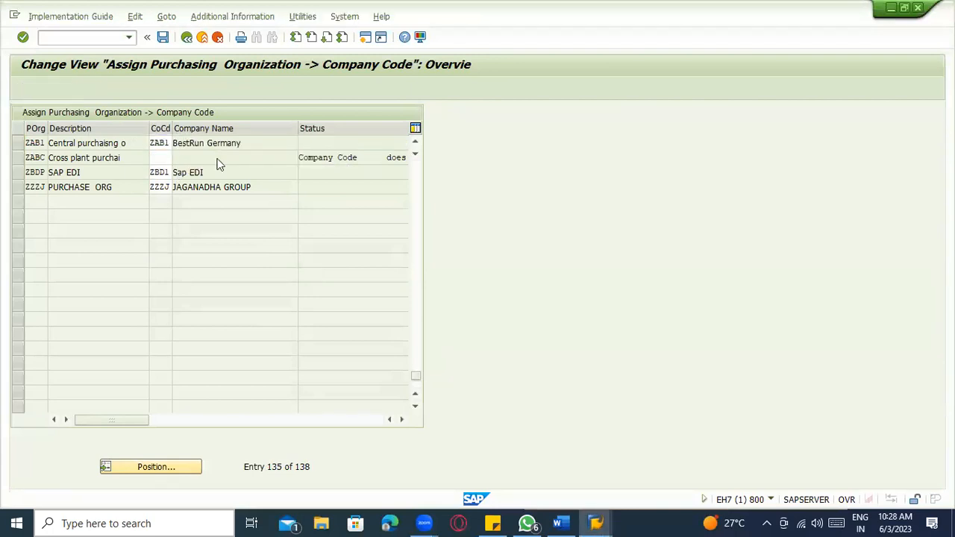
key("Return")
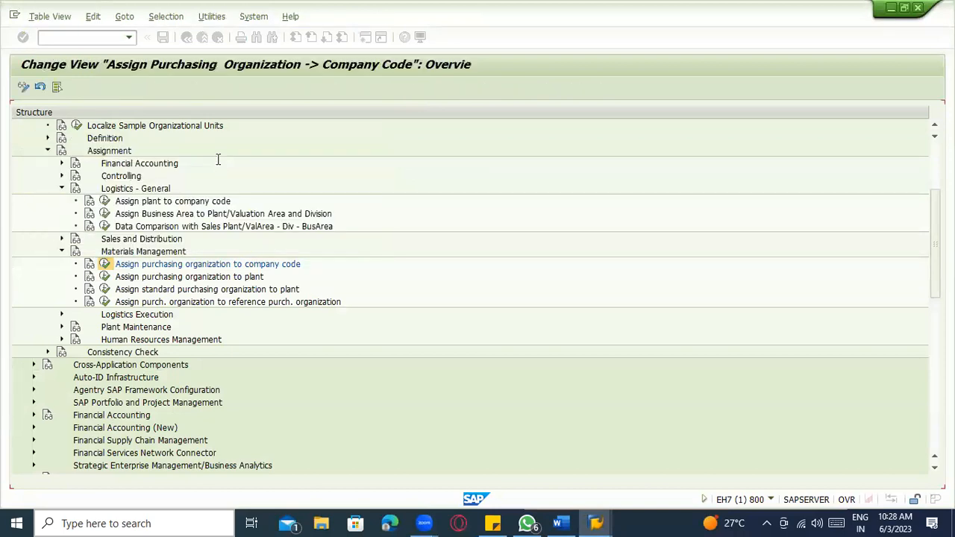
- Check the saved ZAB1 row, jumping to ZABC, then go back to the Display IMG
left_click(18, 144)
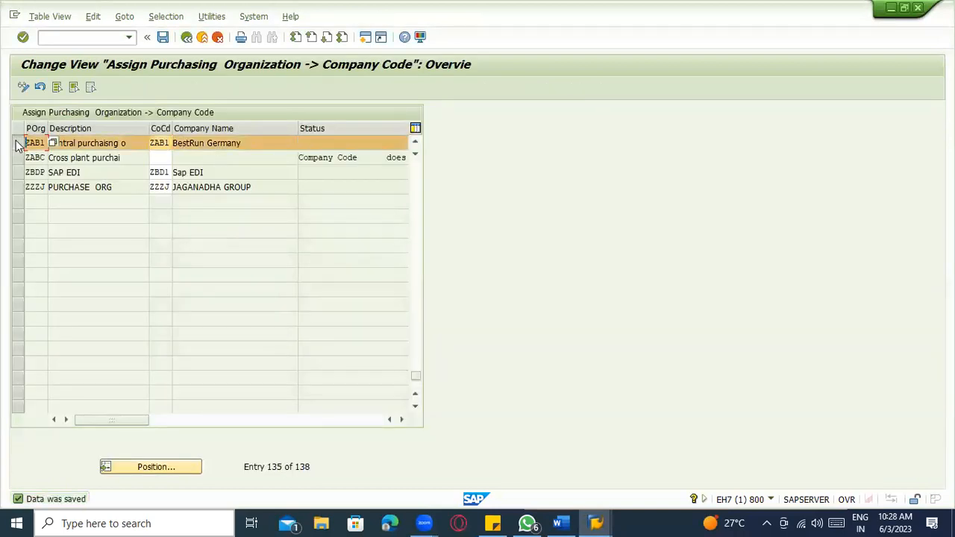
left_click(92, 164)
left_click(179, 463)
type("ZABC")
key("Return")
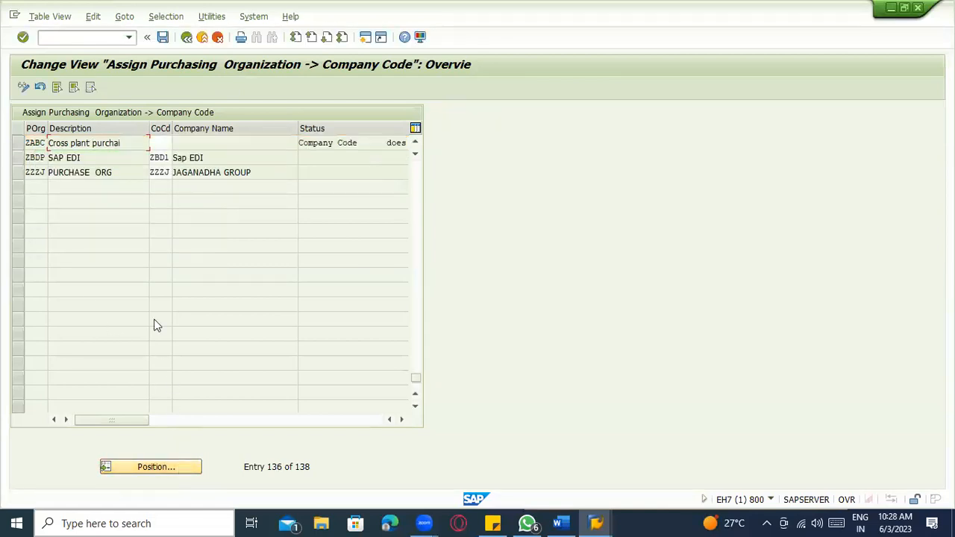
left_click(173, 156)
scroll(170, 224, "up", 1)
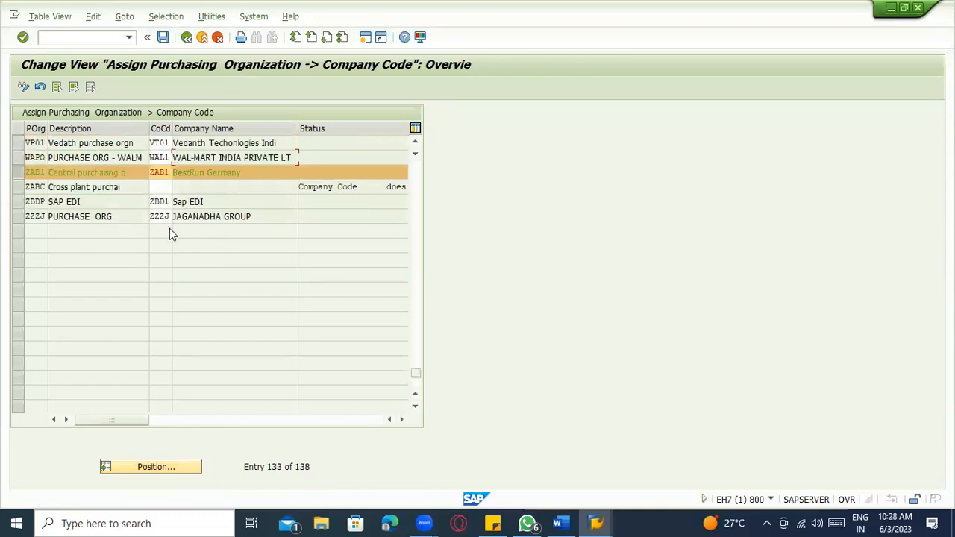
left_click(29, 173)
left_click(187, 37)
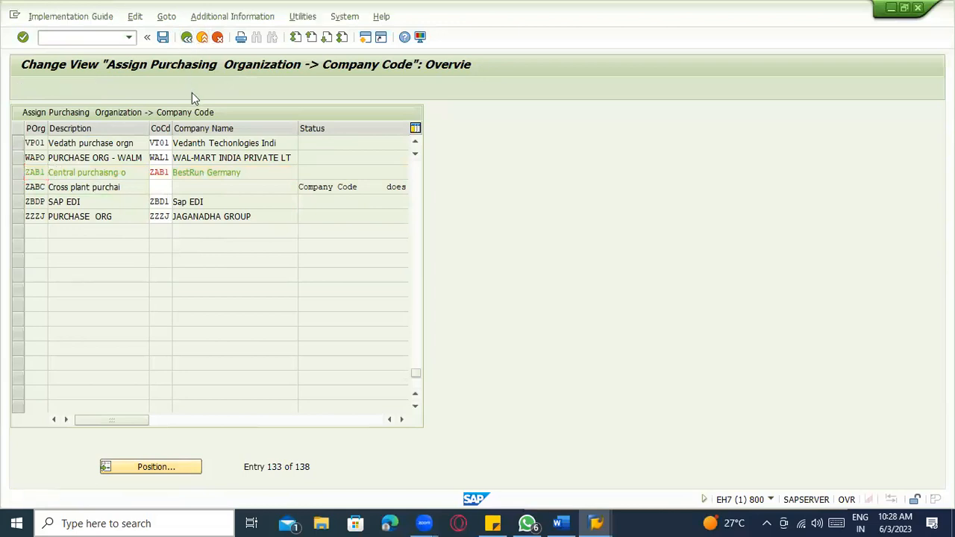
scroll(117, 215, "up", 2)
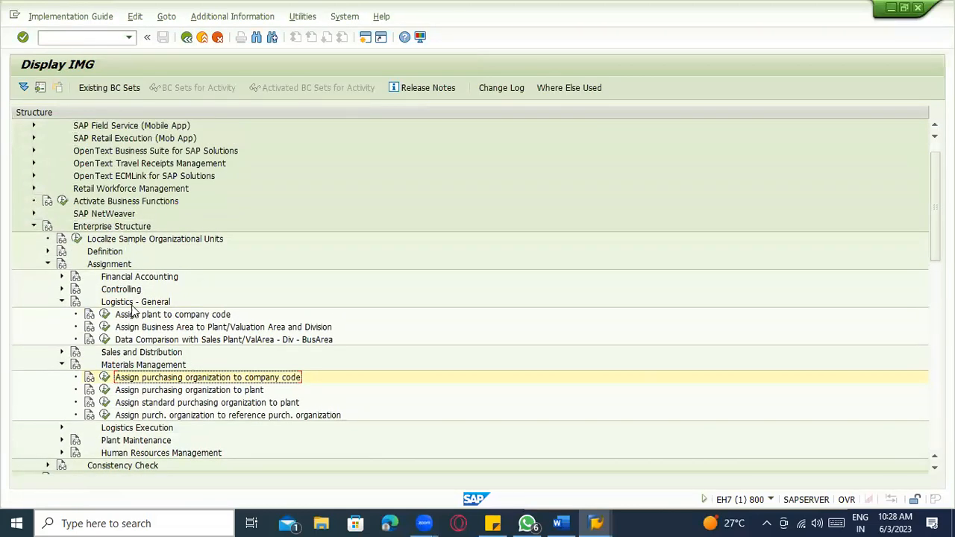
- Add purchasing organization ZAB2 described 'Central pur' via Maintain purchasing organization and save it
left_click(47, 252)
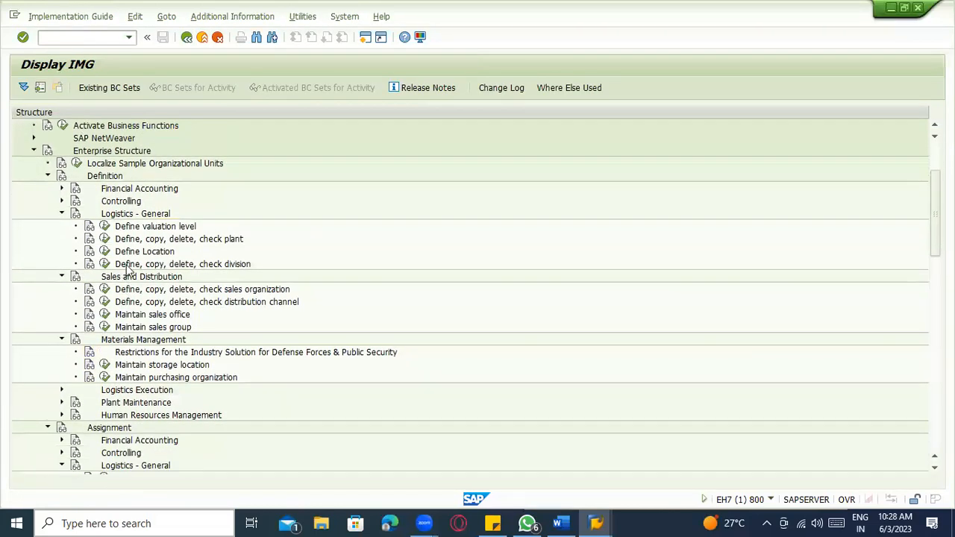
left_click(104, 377)
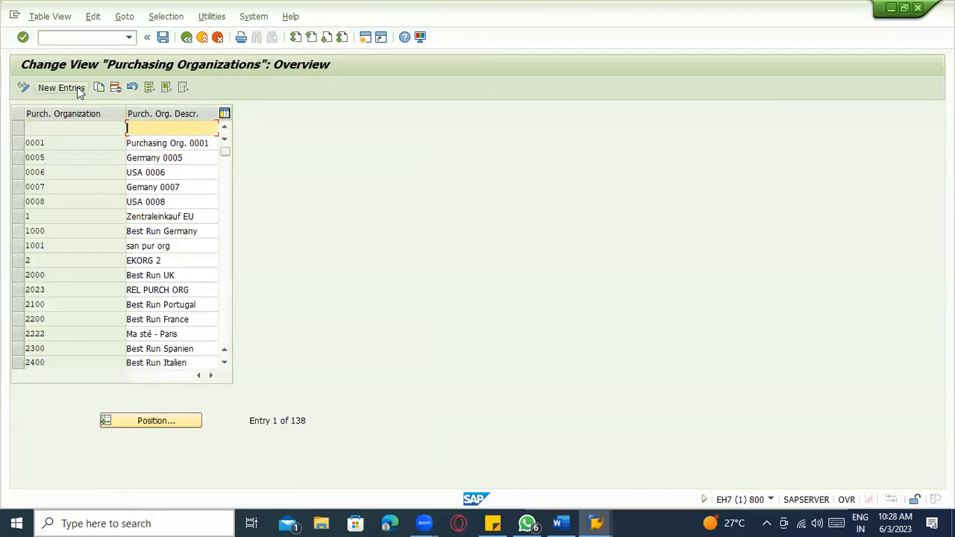
left_click(61, 88)
type("ZAB2")
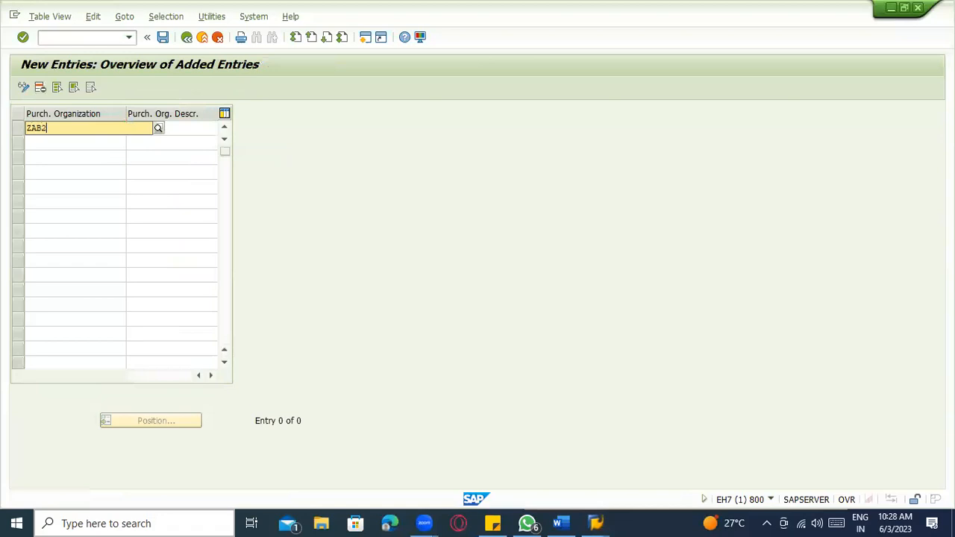
key("Tab")
type("C")
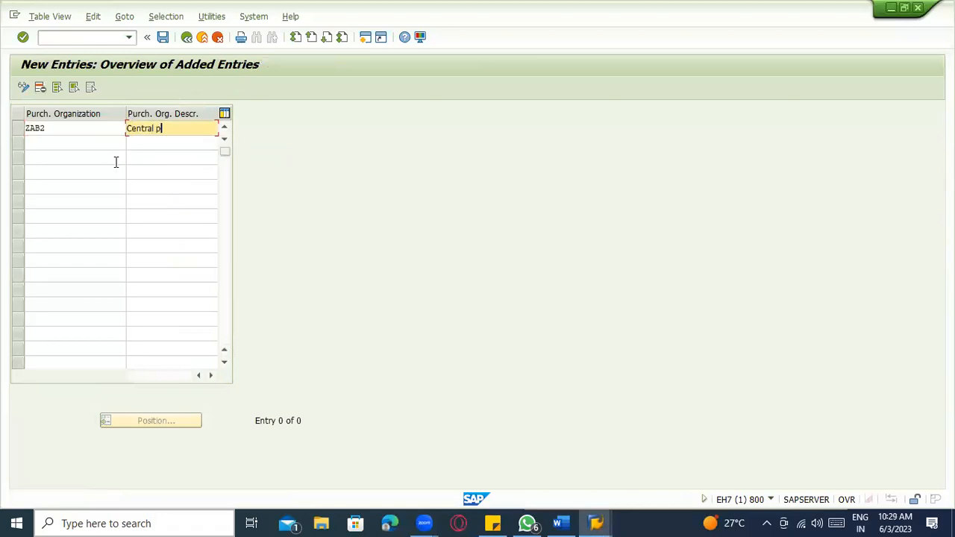
key("ctrl+s")
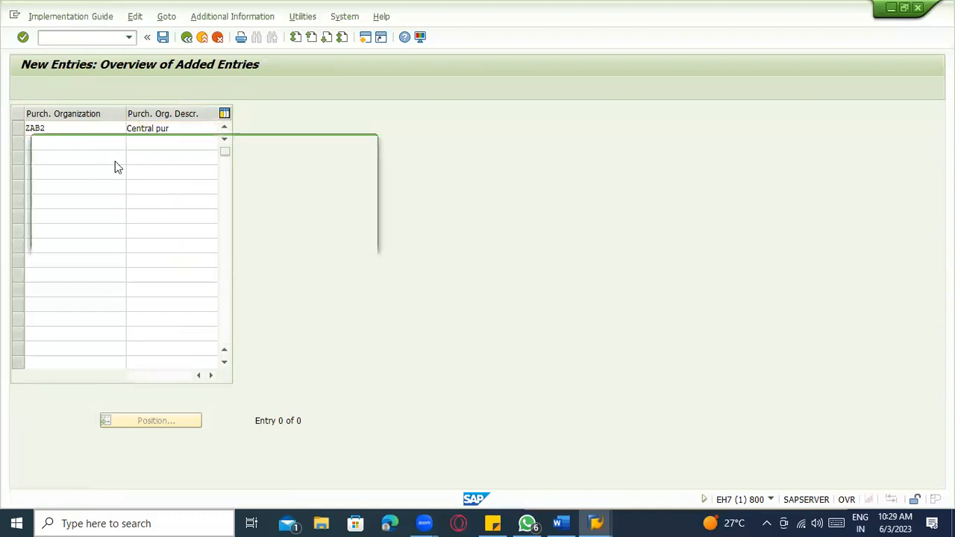
left_click(206, 238)
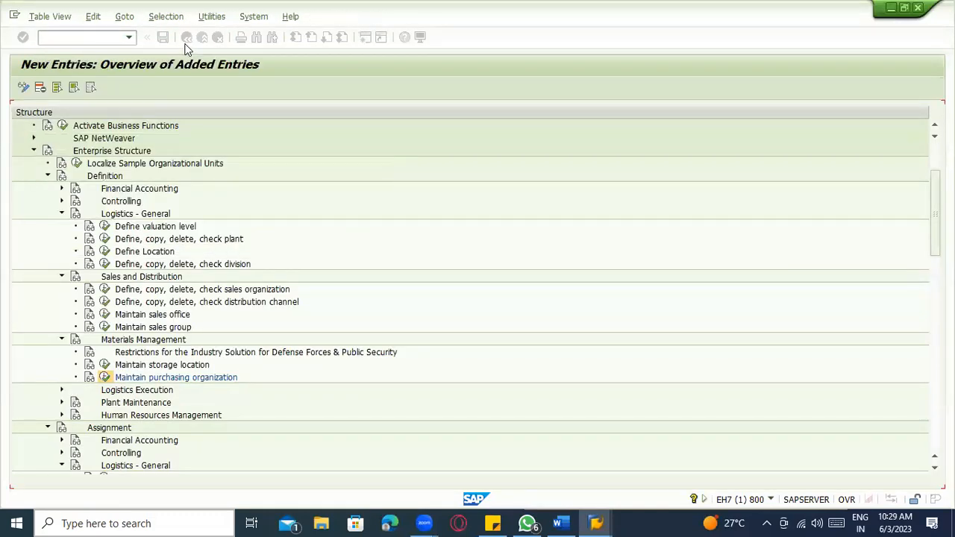
left_click(187, 37)
left_click(186, 39)
scroll(200, 207, "down", 5)
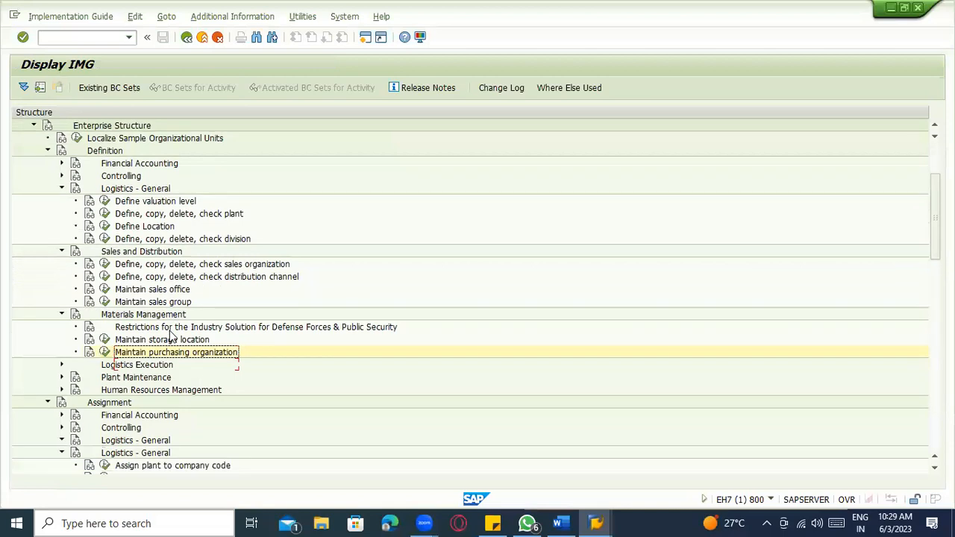
scroll(116, 407, "down", 1)
- Jump to ZAB2 in the assignment table, give it company code ZAB2, and save under the request
left_click(105, 327)
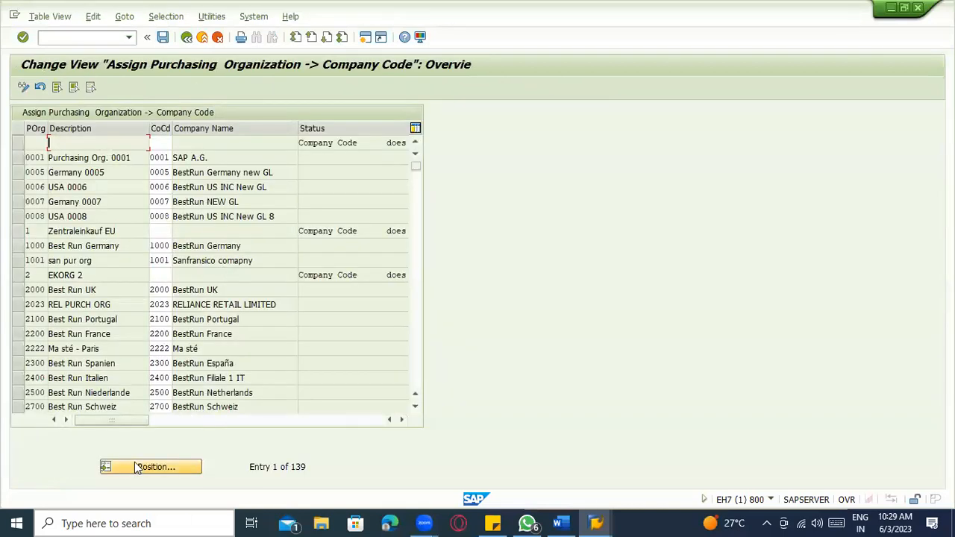
left_click(146, 465)
type("ZAB2")
key("Return")
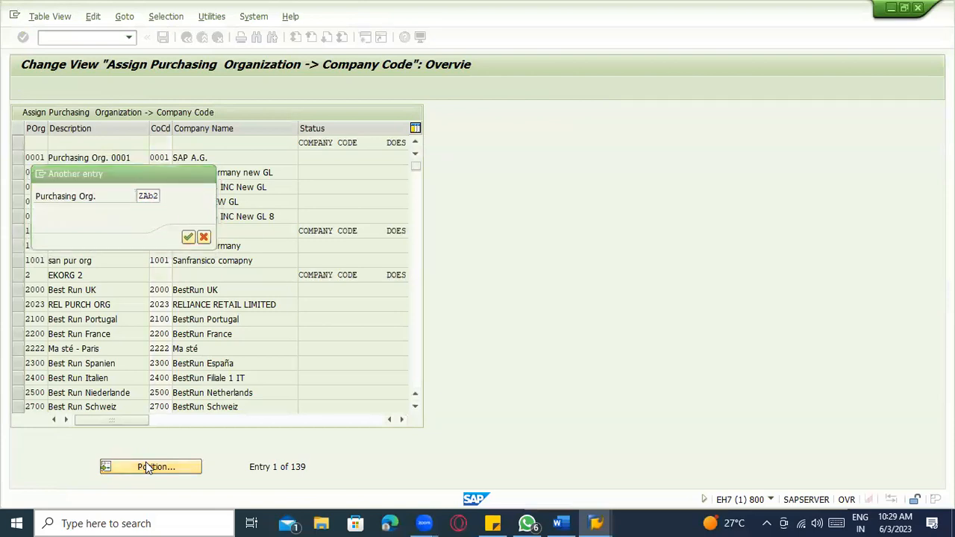
left_click(151, 142)
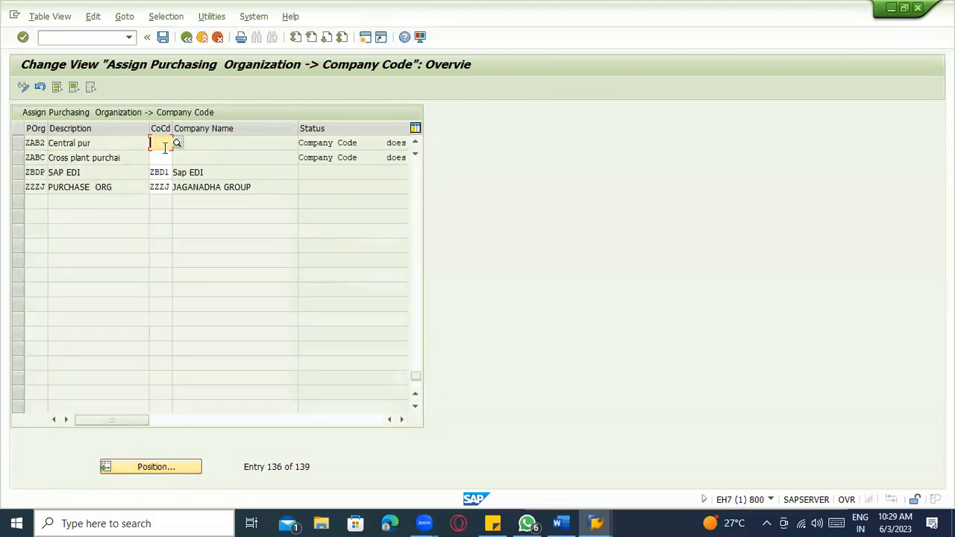
type("ZA")
key("Return")
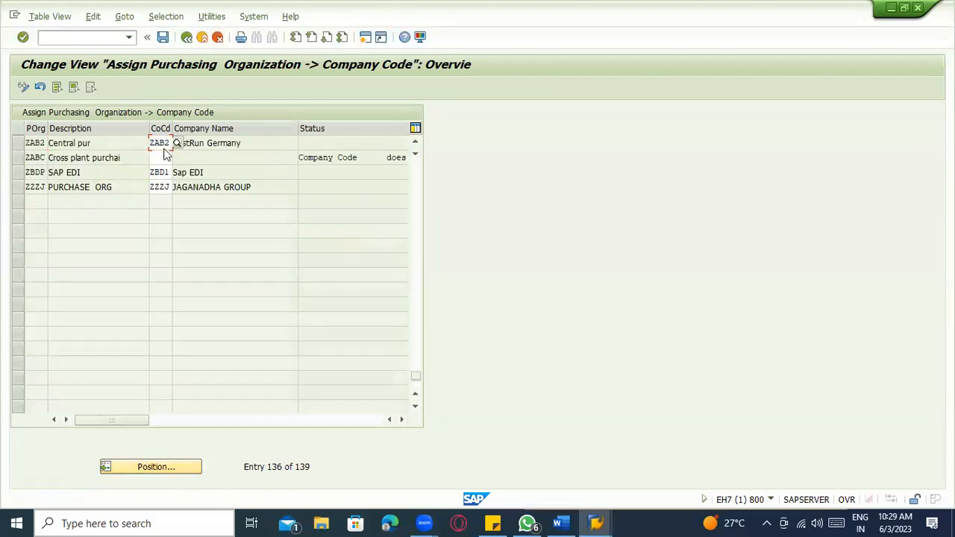
key("ctrl+s")
key("Return")
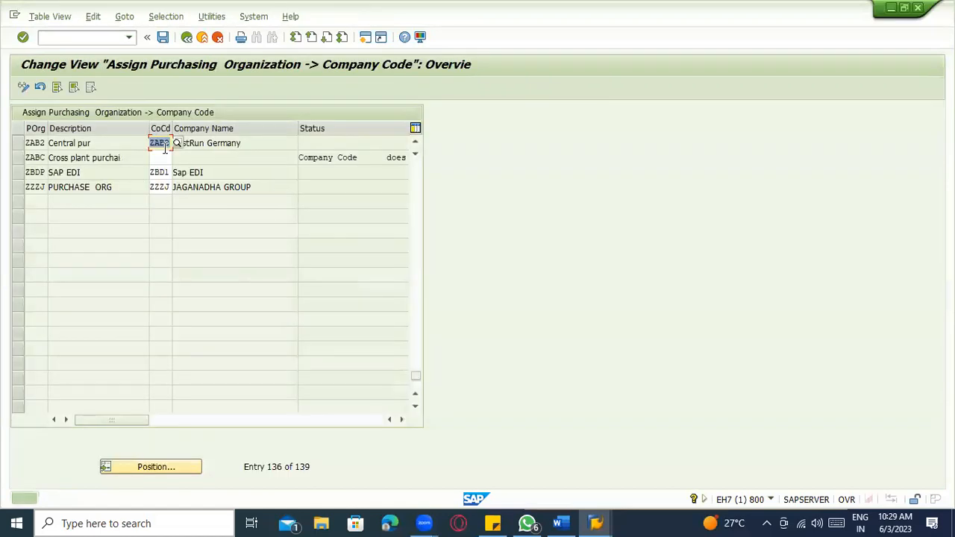
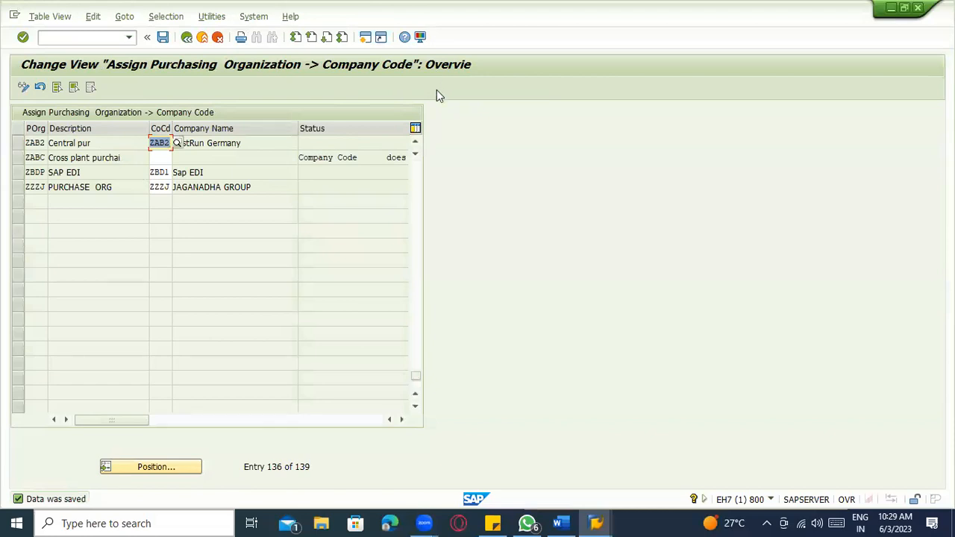
- Go back from the saved ZAB2 company code assignment to the Display IMG tree
left_click(186, 37)
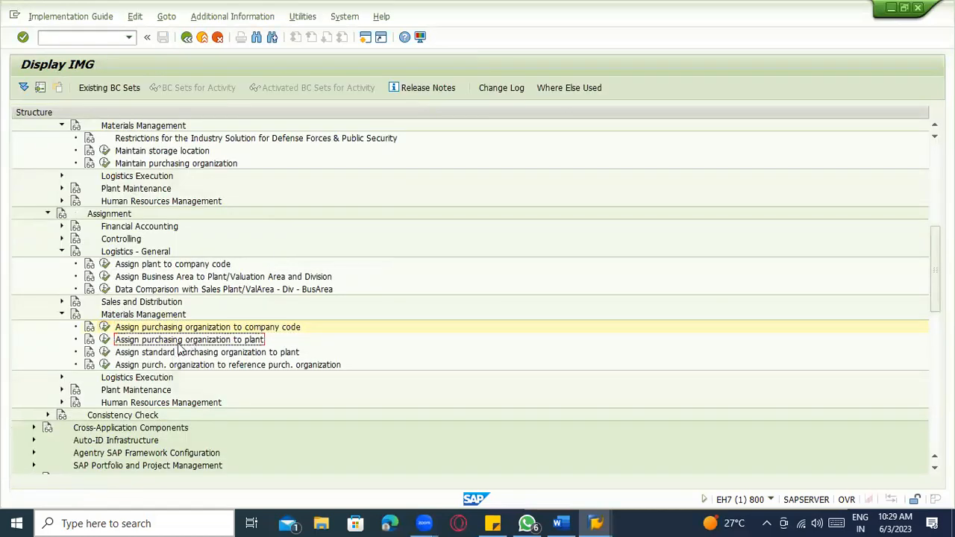
- Open 'Assign purchasing organization to plant' and jump to the entries near ABC1
left_click(104, 340)
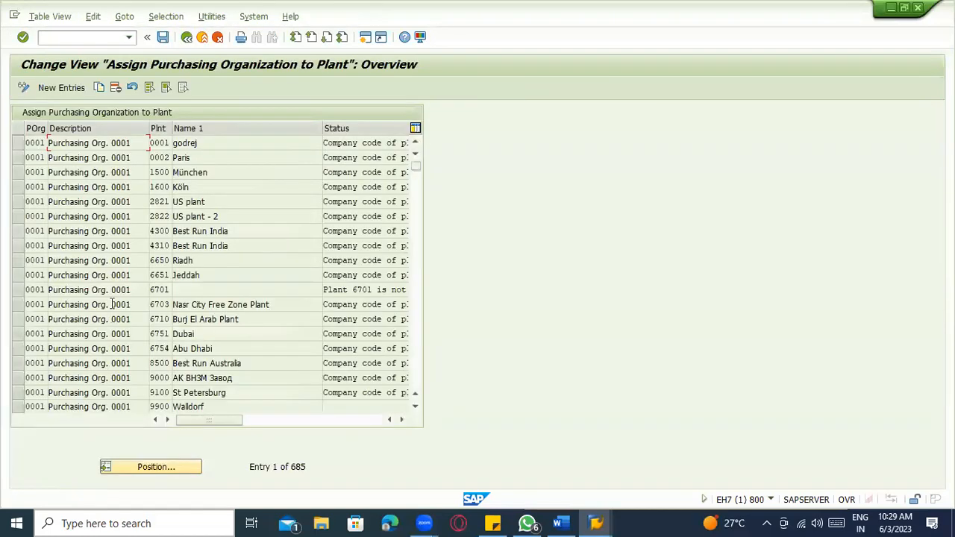
left_click(149, 467)
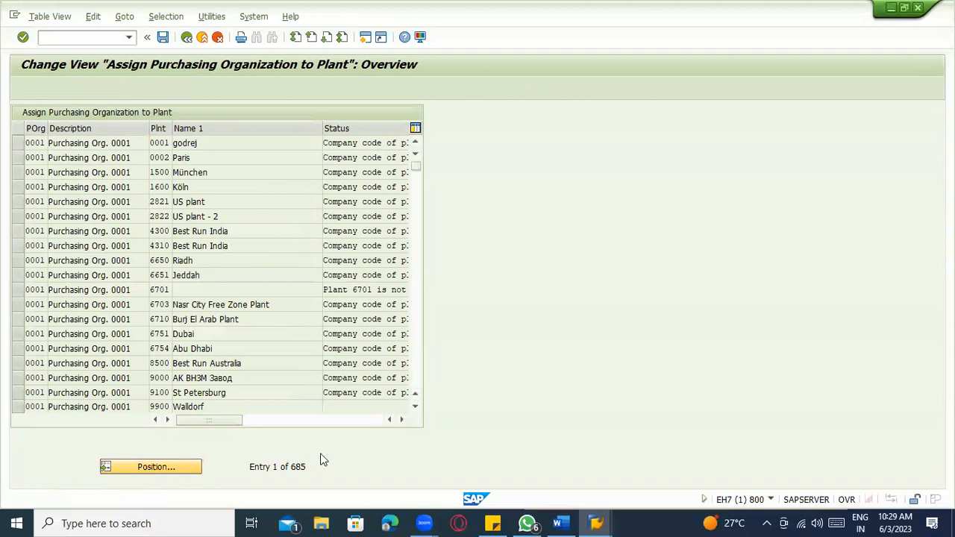
type("ZAB")
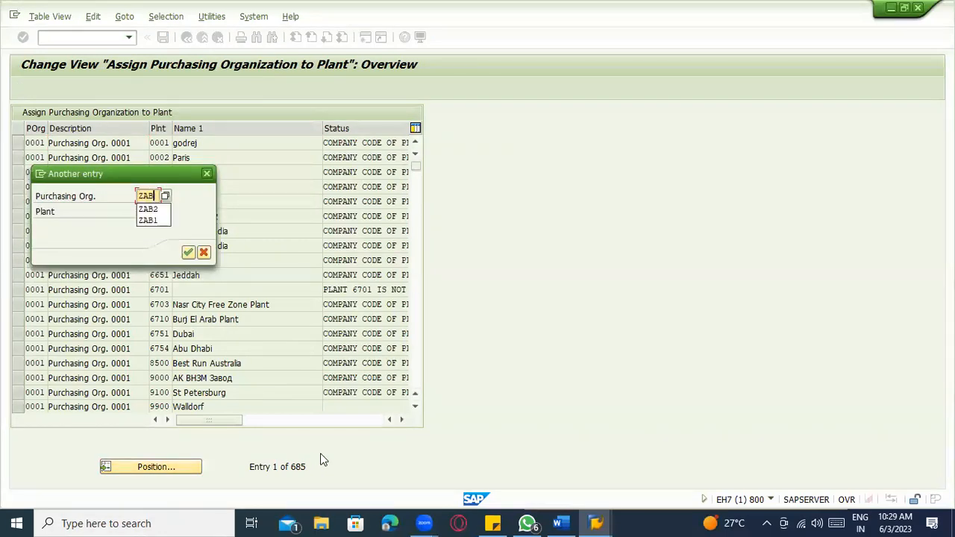
type("A")
key("BackSpace")
key("BackSpace")
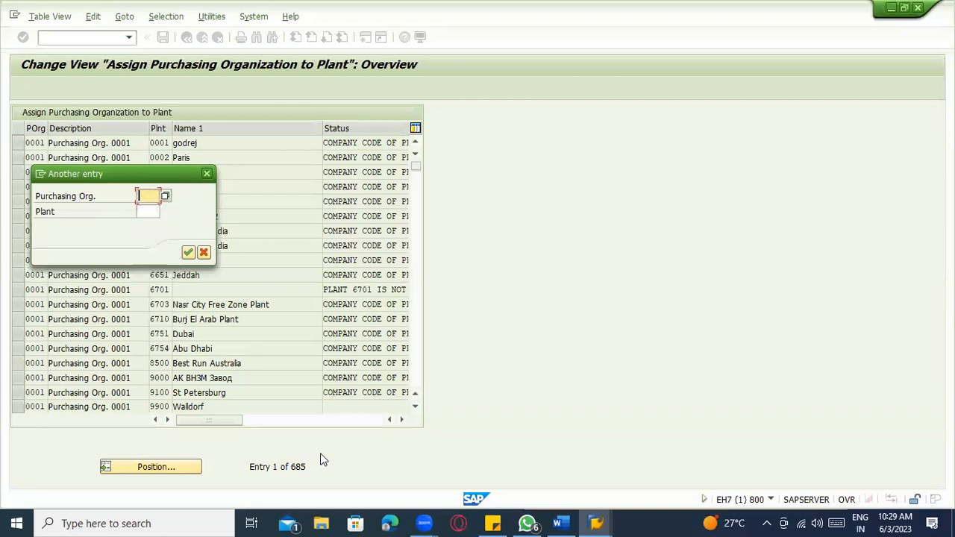
type("ABC1")
key("Return")
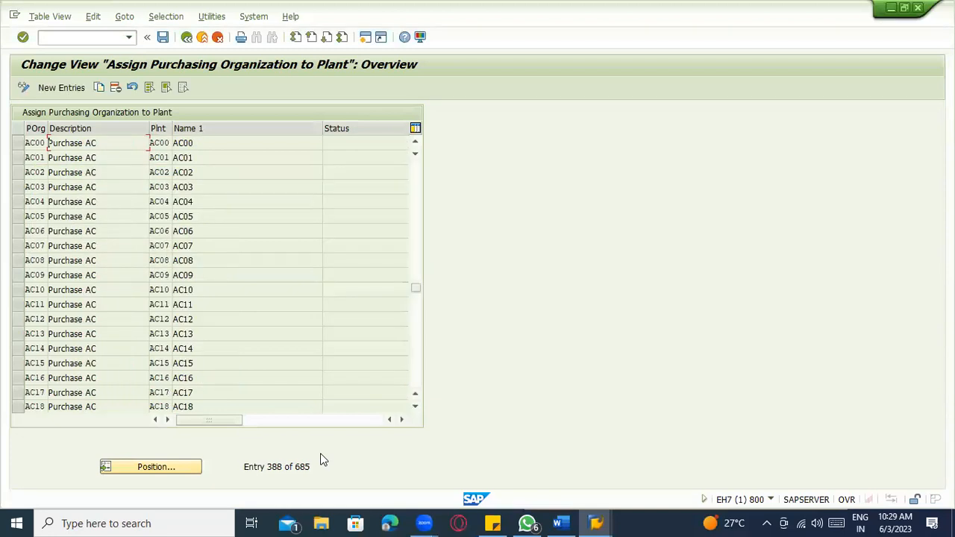
- Start new entries and pick purchasing organization ABC1 for the first row from value help
left_click(46, 87)
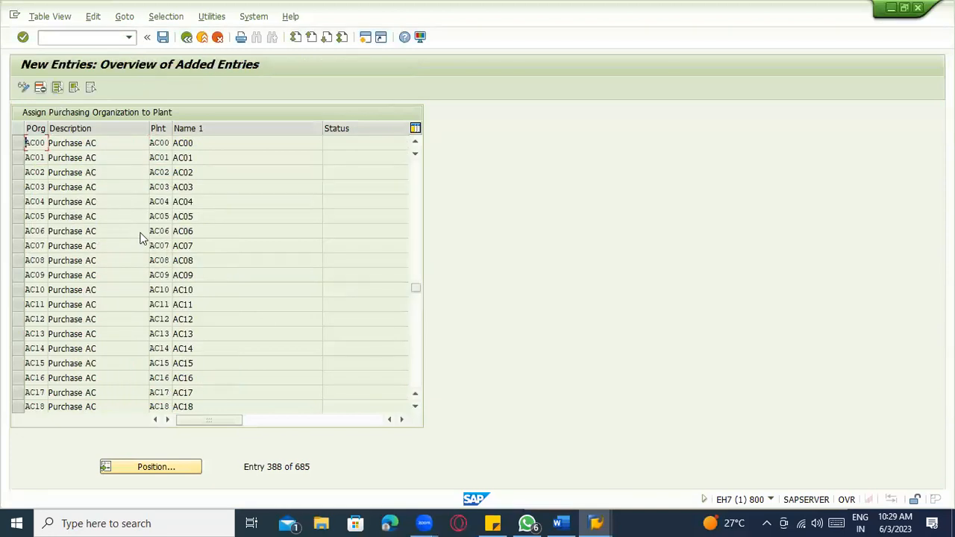
key("F4")
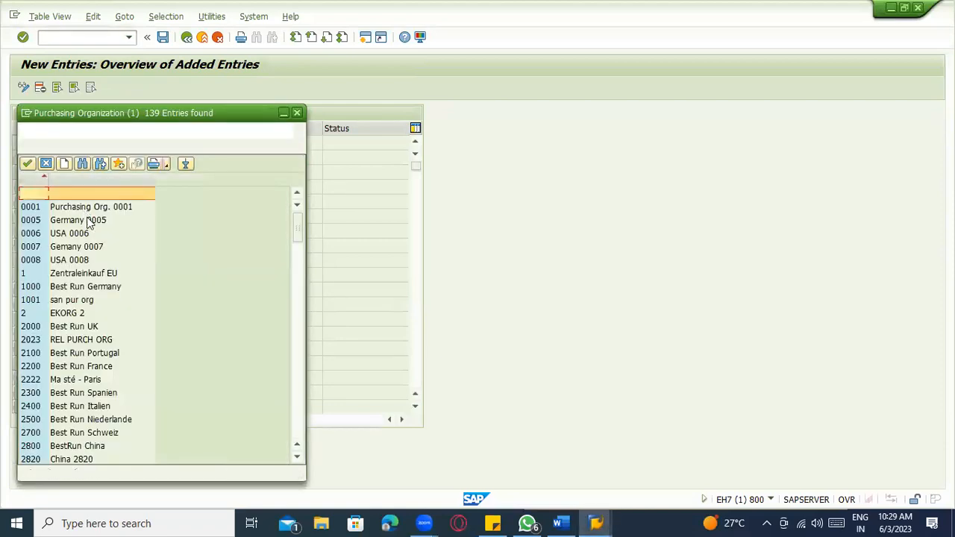
scroll(119, 322, "down", 15)
scroll(120, 323, "down", 6)
scroll(119, 323, "up", 4)
left_click(88, 301)
double_click(93, 301)
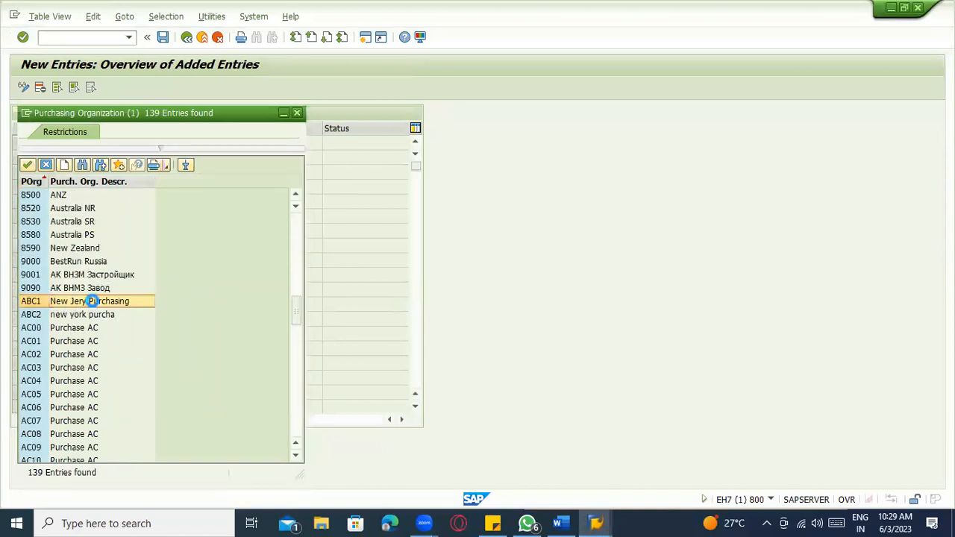
- Enter plant ZAB1 for ABC1 and plant ZAB2 for a second row with ABC2
left_click(160, 143)
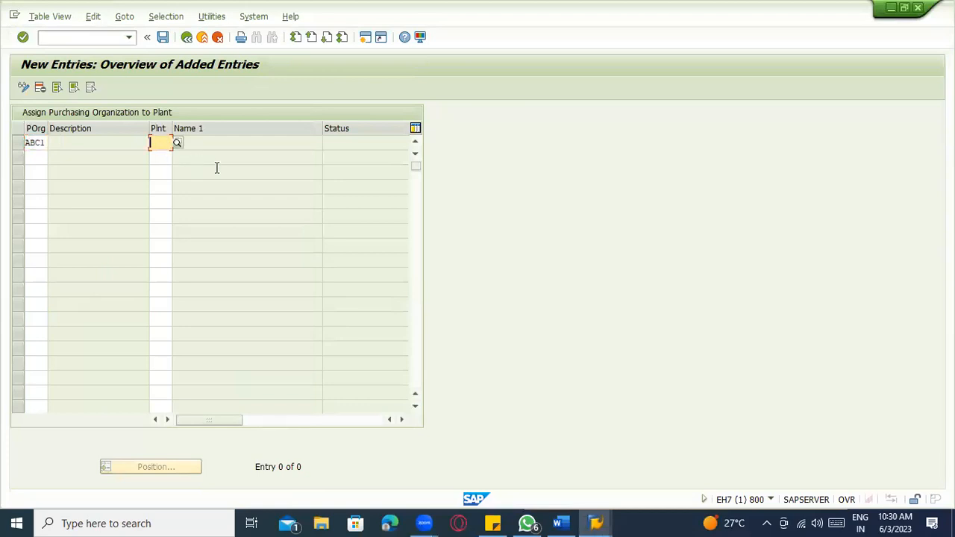
type("ZA")
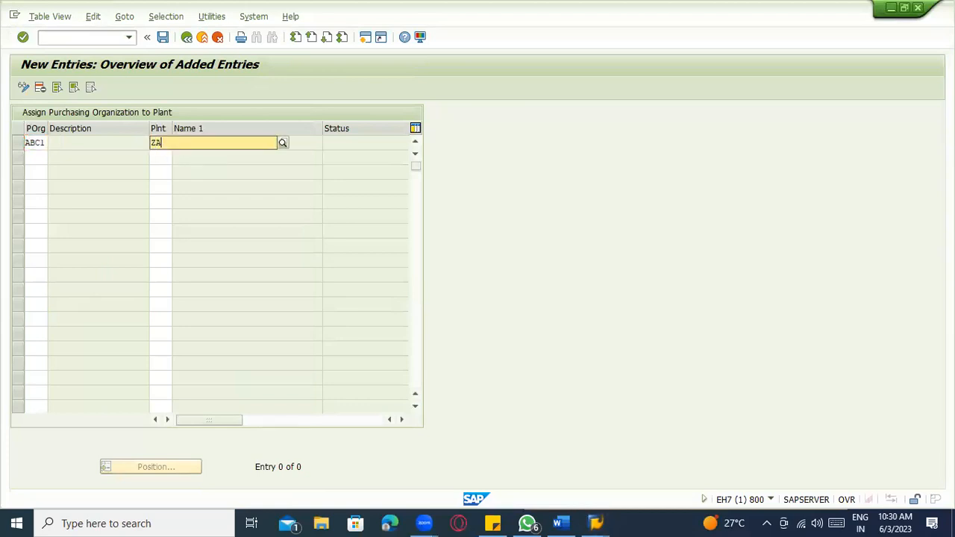
type("B1")
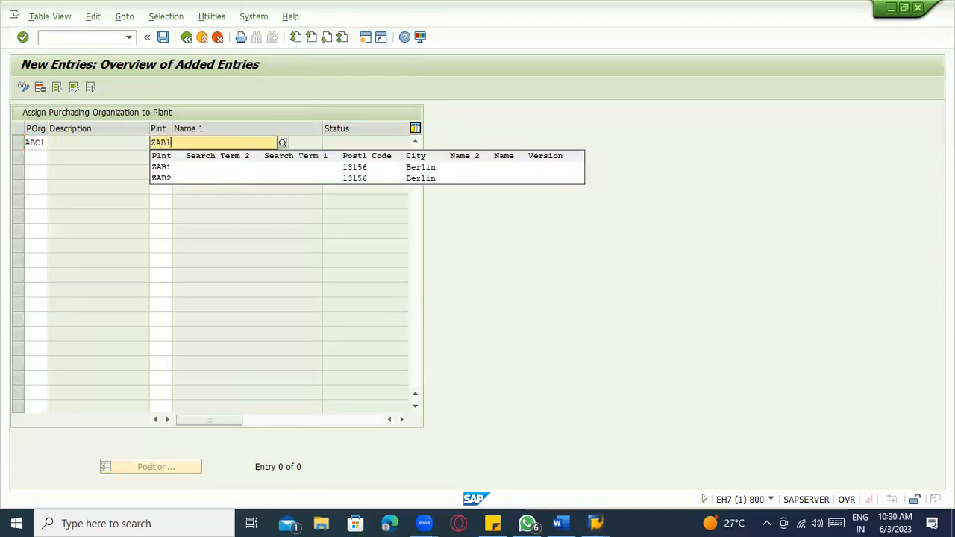
left_click(211, 171)
left_click(34, 147)
left_click(43, 159)
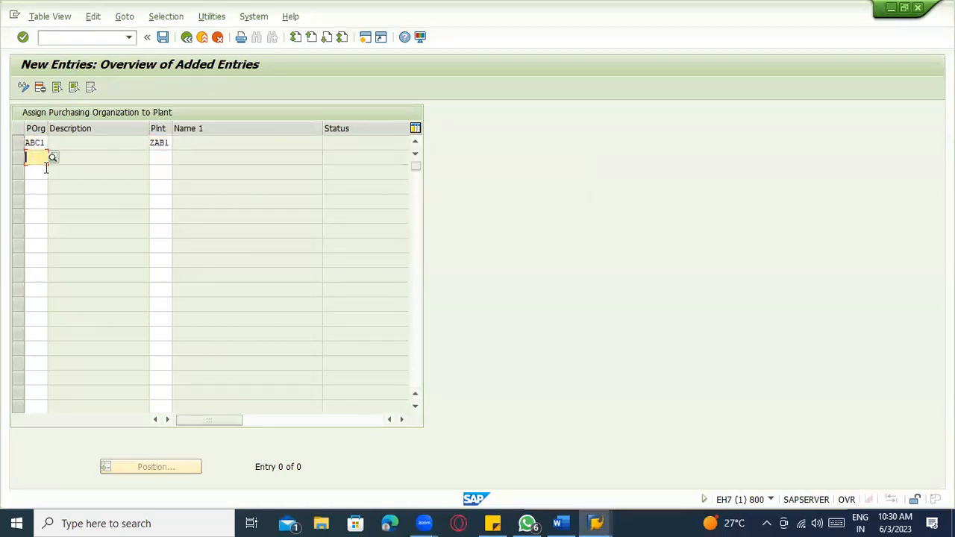
type("AB")
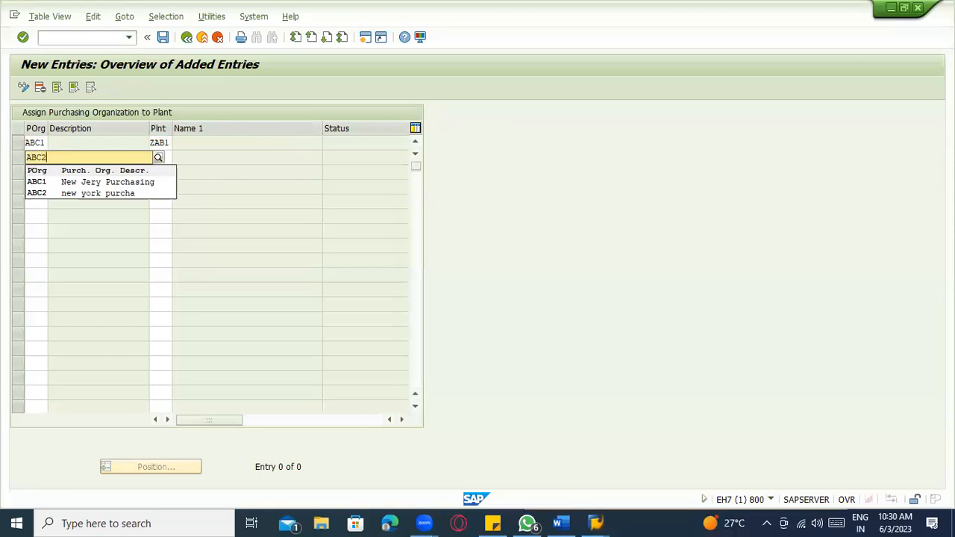
type("C2")
left_click(46, 183)
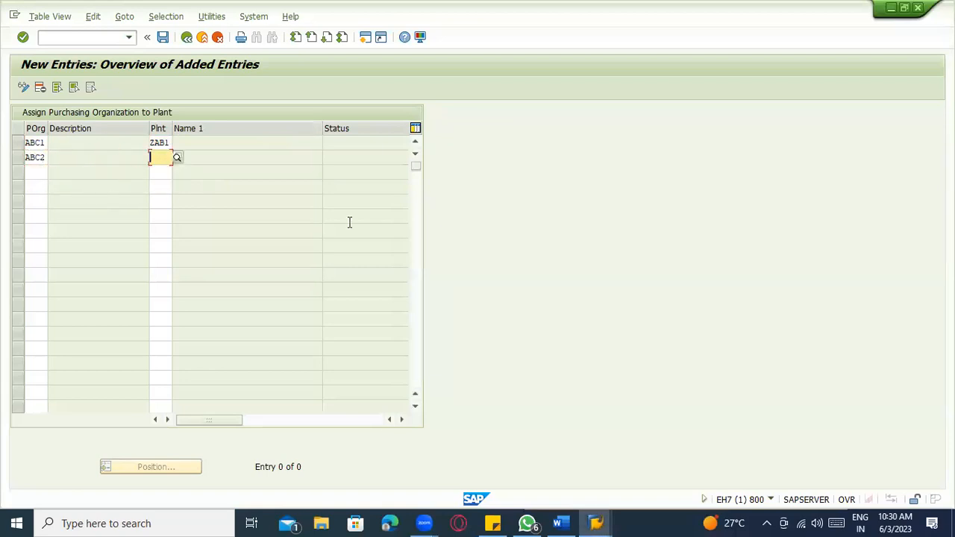
type("ZAB2")
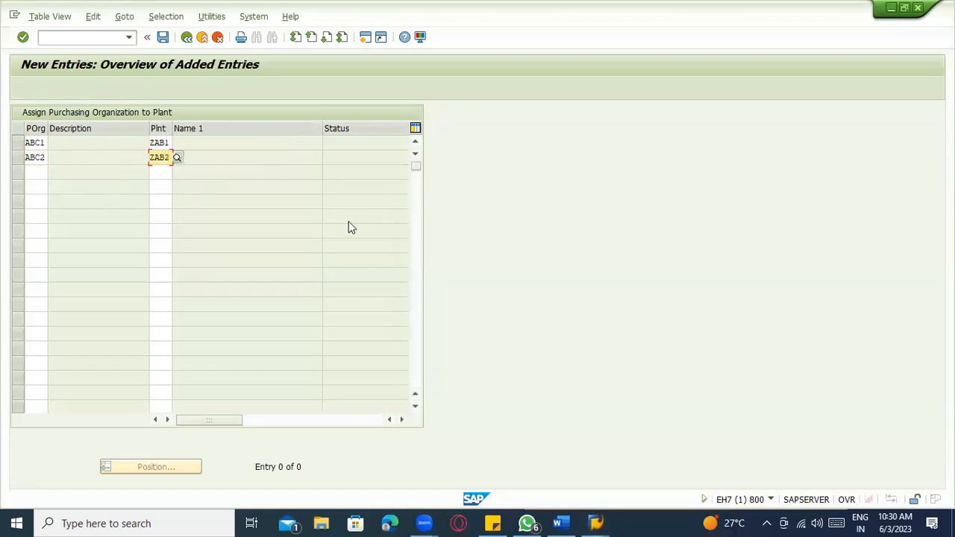
key("Return")
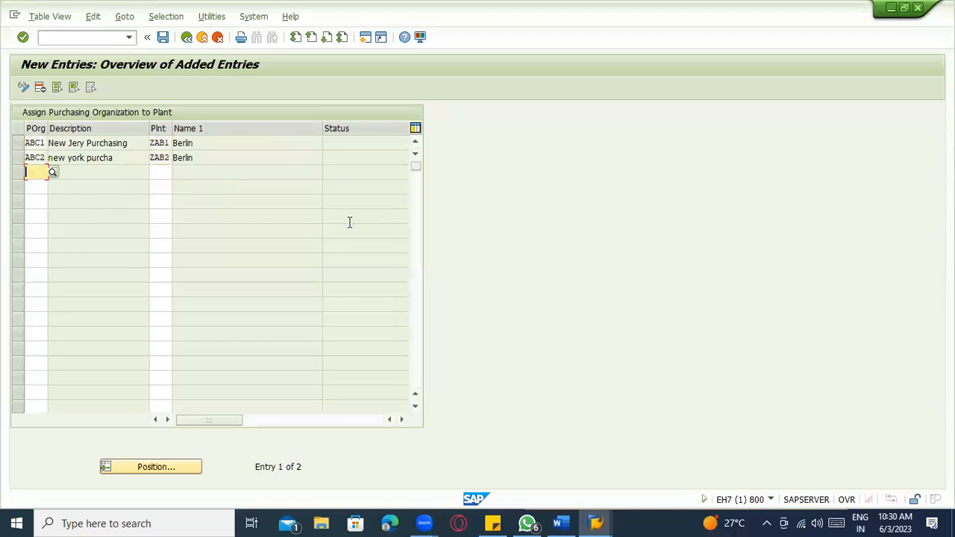
- Check both rows and save them under the customizing request
left_click(45, 141)
left_click(169, 143)
left_click(45, 157)
left_click(161, 158)
key("ctrl+s")
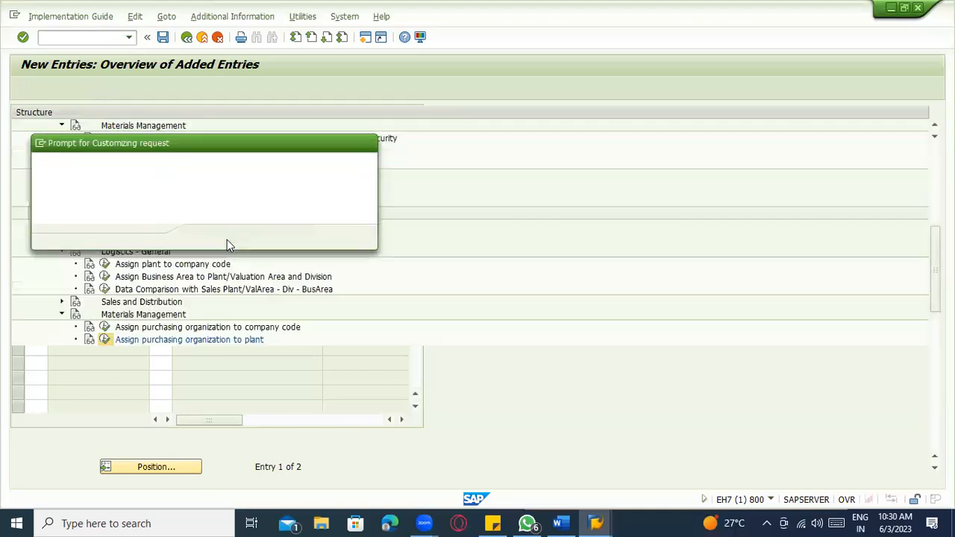
key("Return")
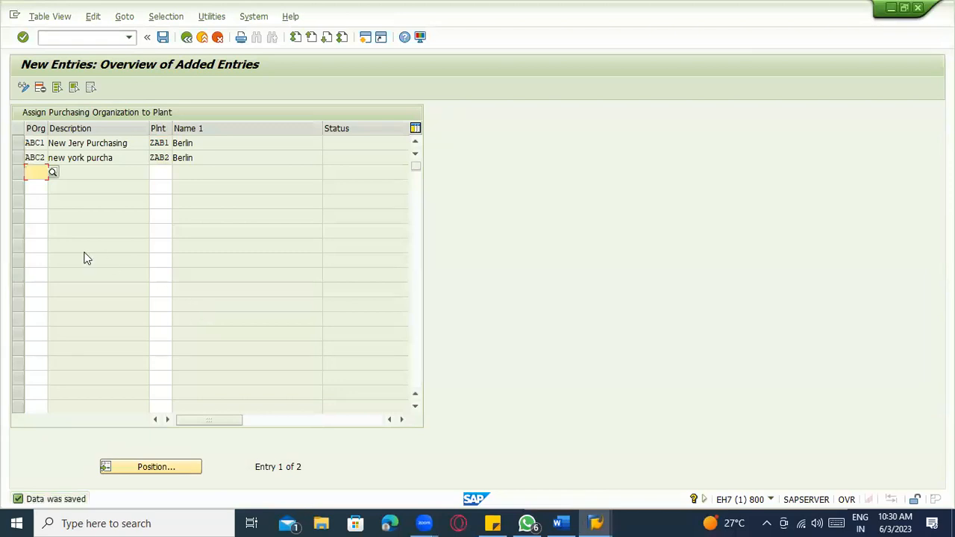
- Add a row assigning purchasing organization ZABC to plant ABC1
type("ZA")
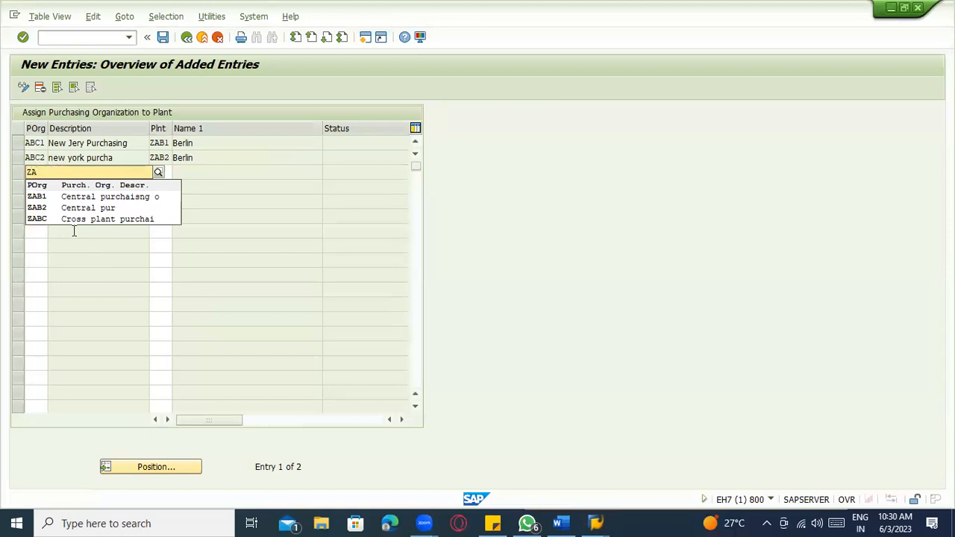
left_click(75, 218)
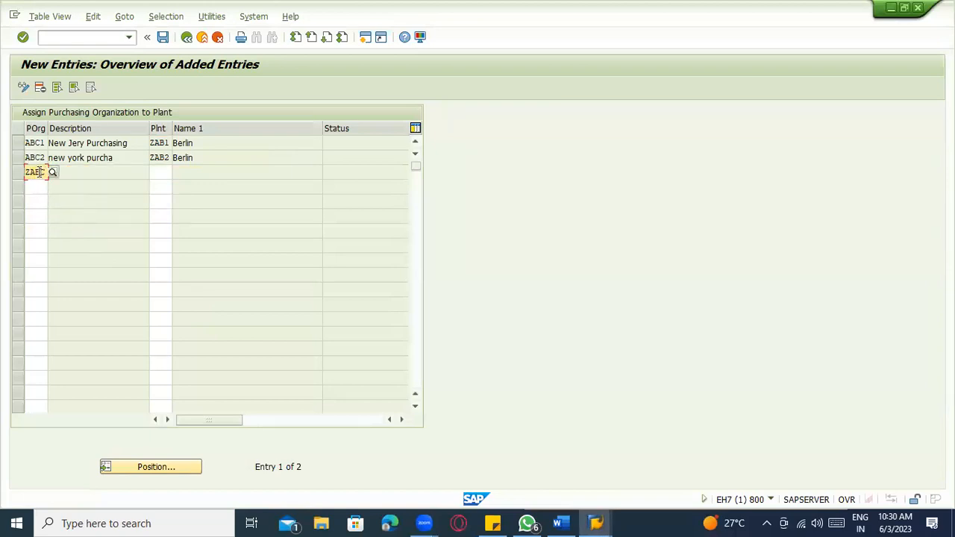
left_click(161, 174)
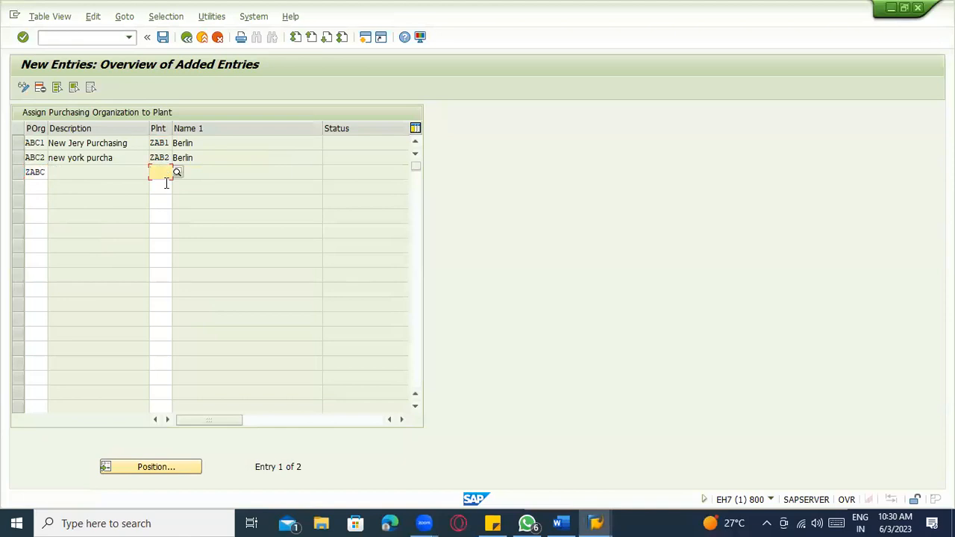
type("ZZ")
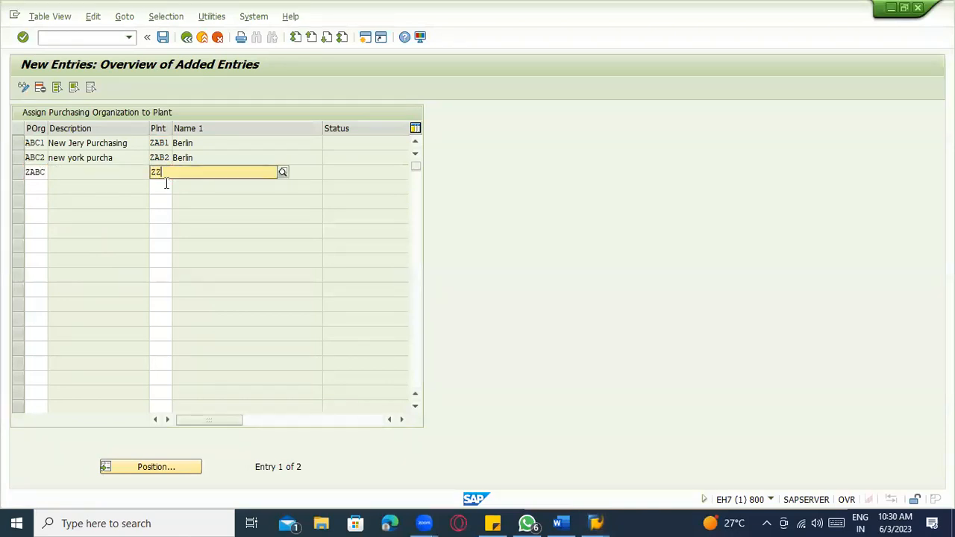
key("BackSpace")
type("ABC1")
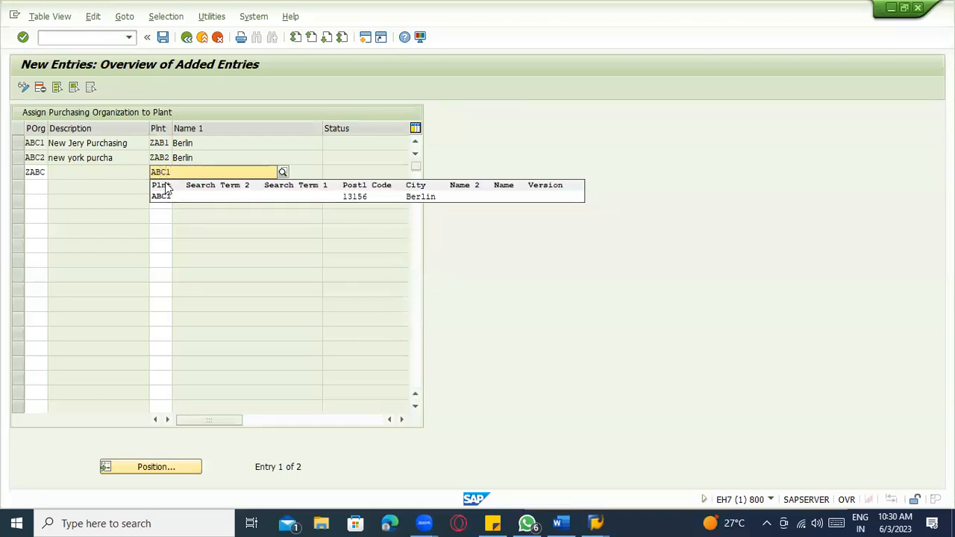
left_click(174, 200)
- Add a second ZABC row for plant ZAB1 and save the assignments
left_click(30, 186)
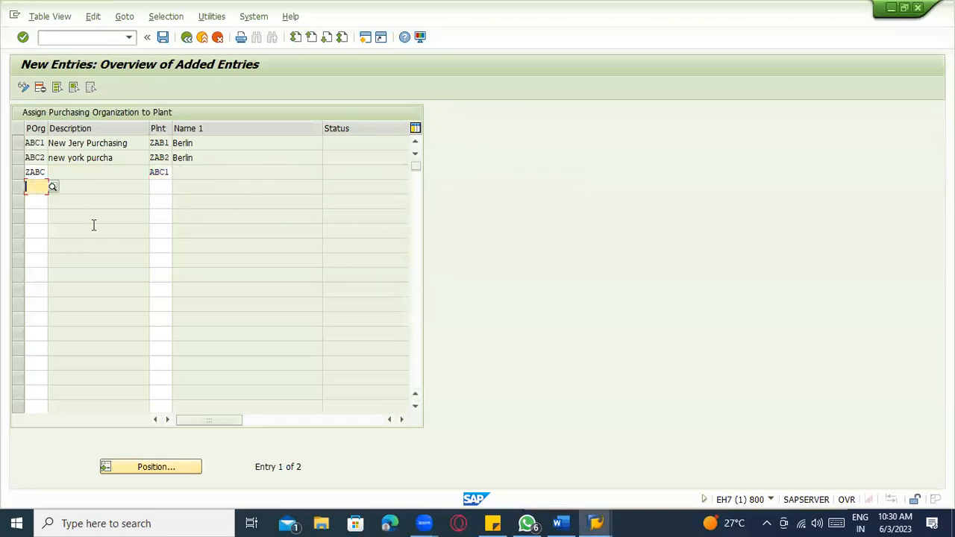
type("ZABC")
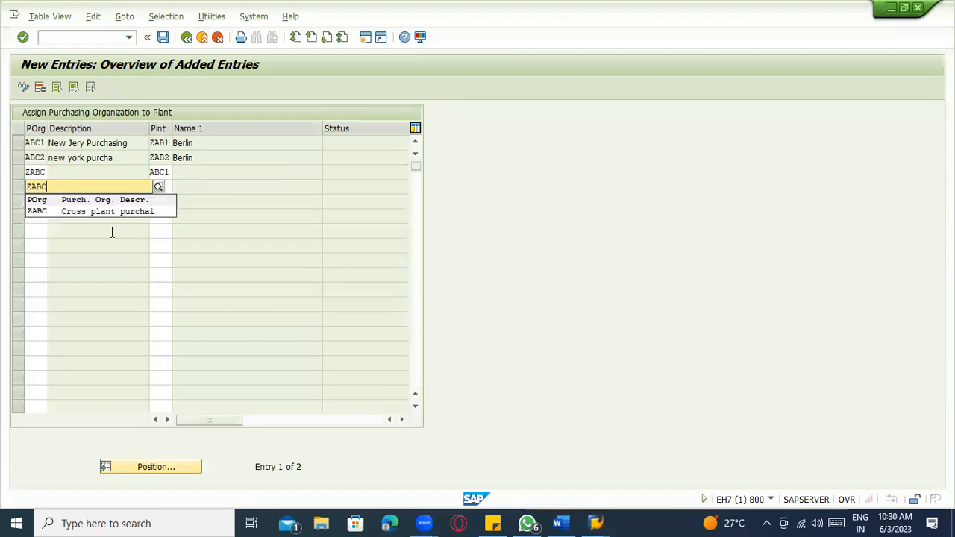
left_click(110, 213)
left_click(157, 187)
type("ZA")
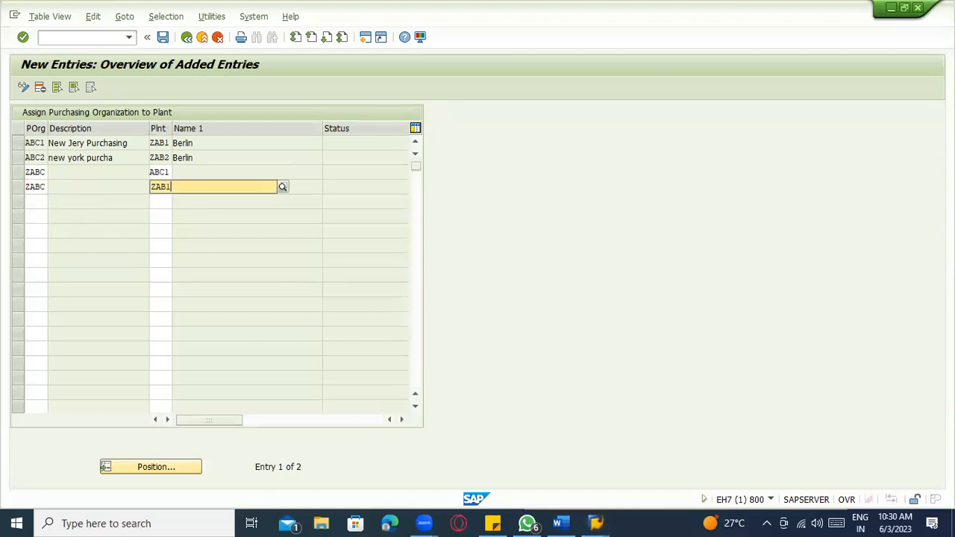
type("B1")
key("Return")
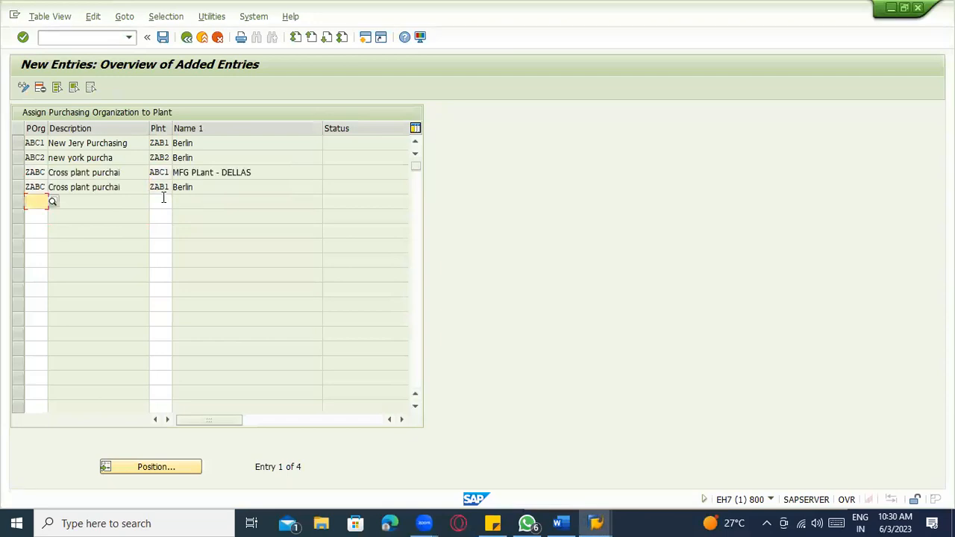
left_click(186, 190)
key("ctrl+s")
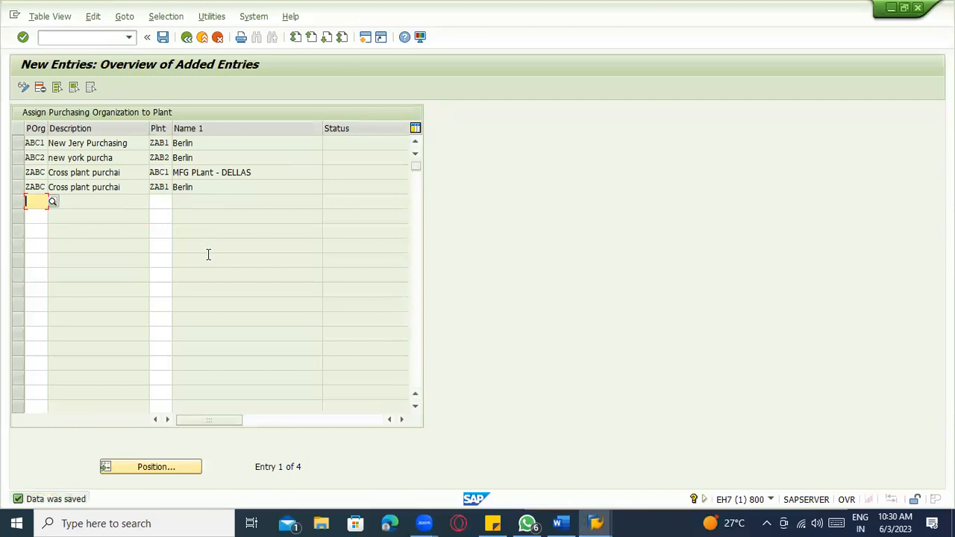
left_click(289, 69)
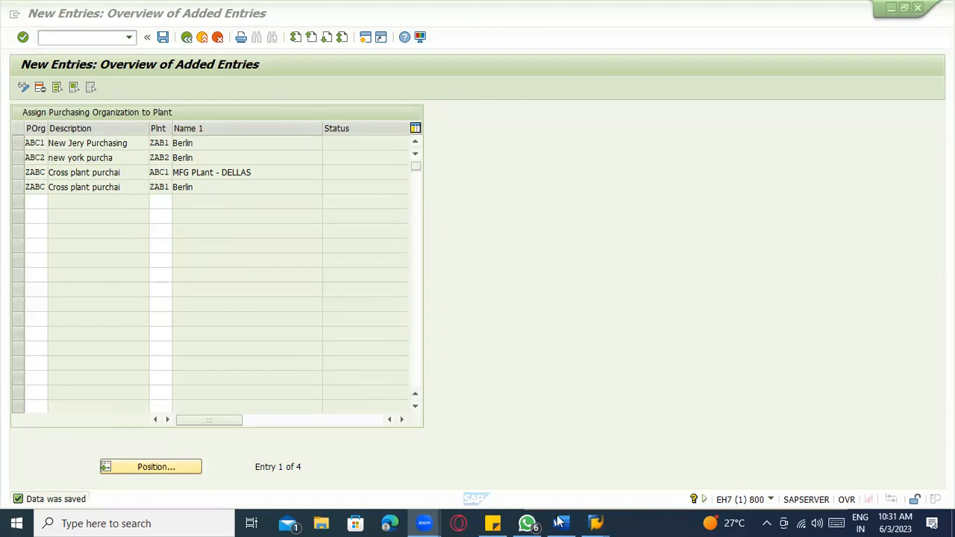
- Look over the MM organization diagram in Word, including the ABC2 purchasing org box, then return to SAP
key("alt+Tab")
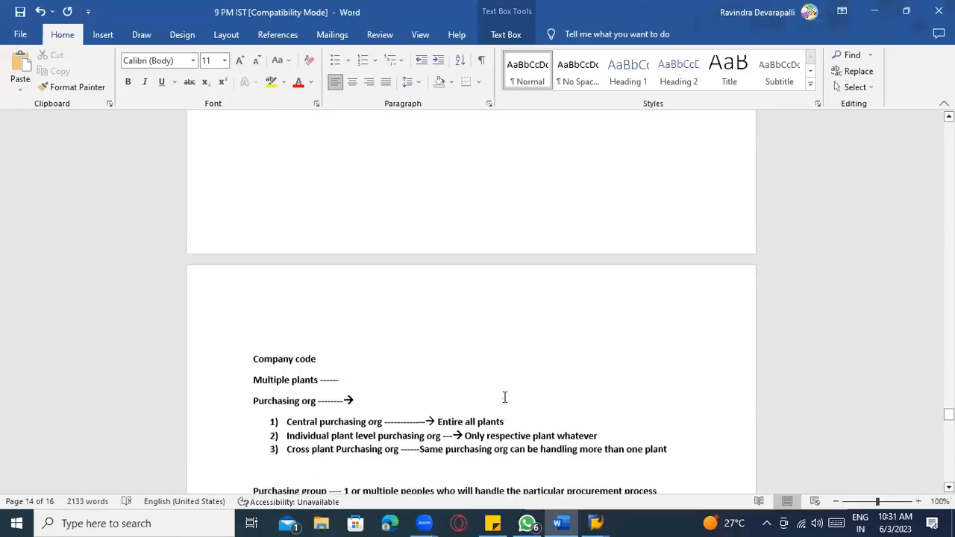
scroll(506, 396, "up", 10)
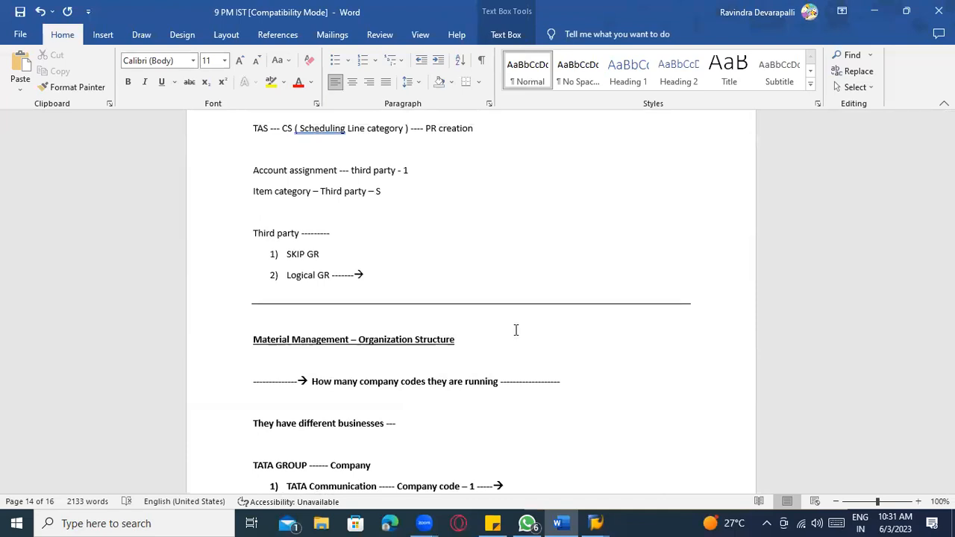
scroll(516, 329, "up", 20)
scroll(521, 328, "up", 20)
scroll(520, 337, "up", 20)
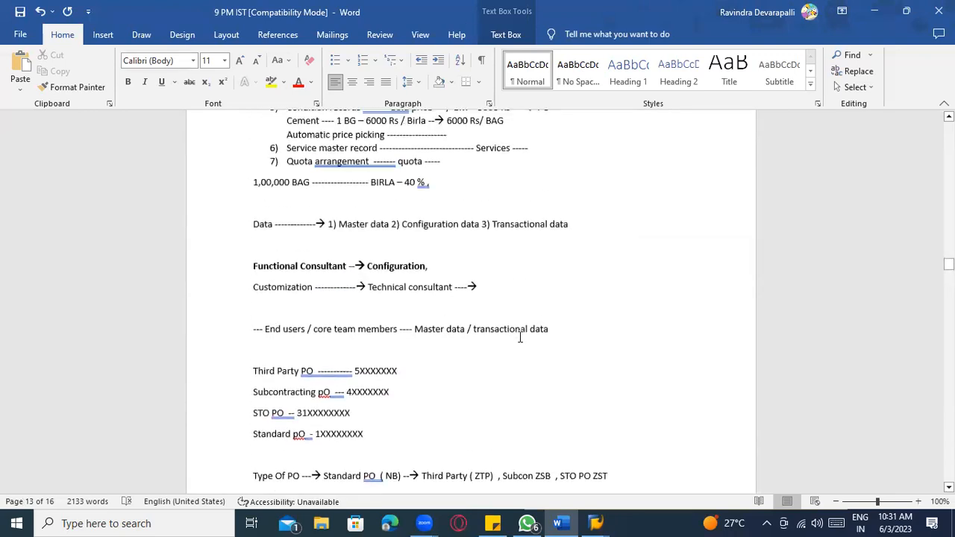
scroll(527, 358, "down", 15)
left_click_drag(950, 301, 950, 425)
scroll(454, 281, "down", 4)
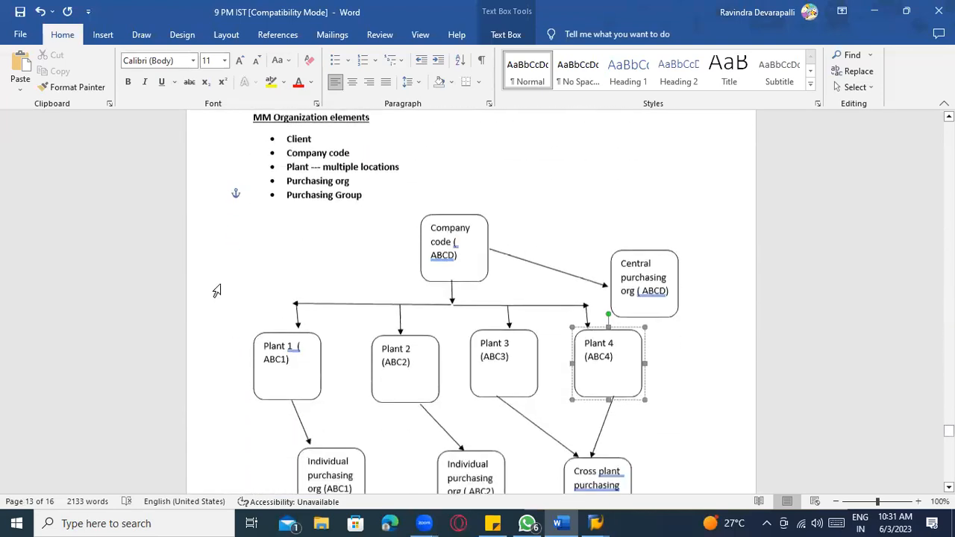
scroll(216, 291, "down", 3)
left_click(475, 366)
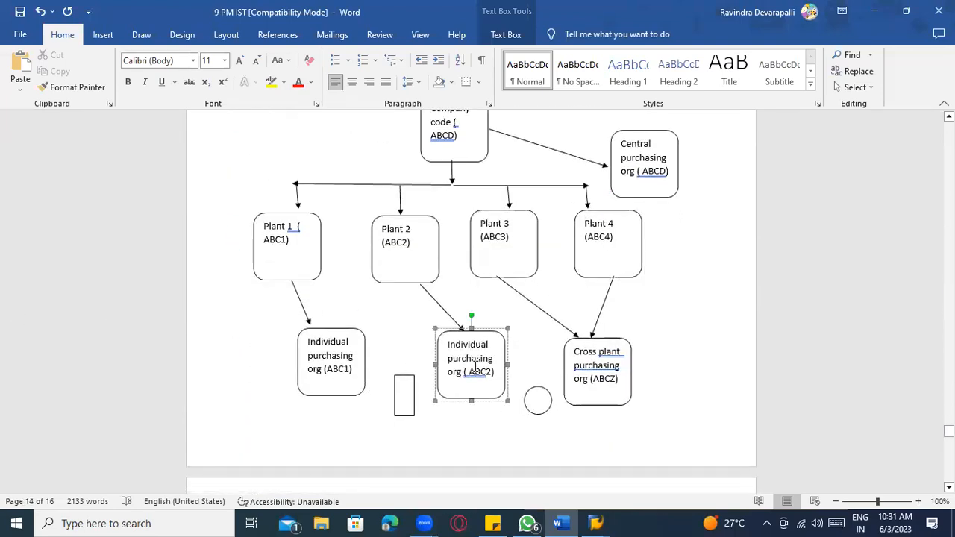
left_click(353, 288)
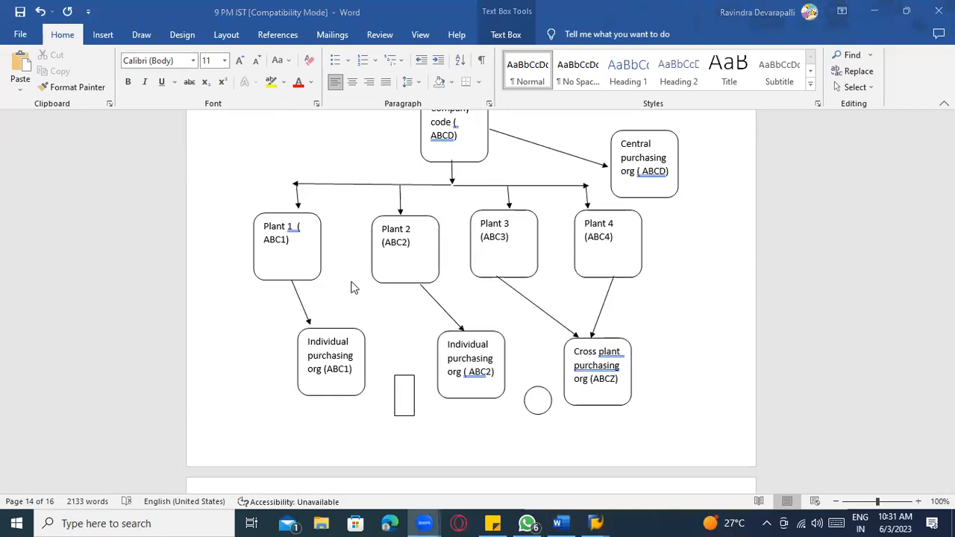
key("alt+Tab")
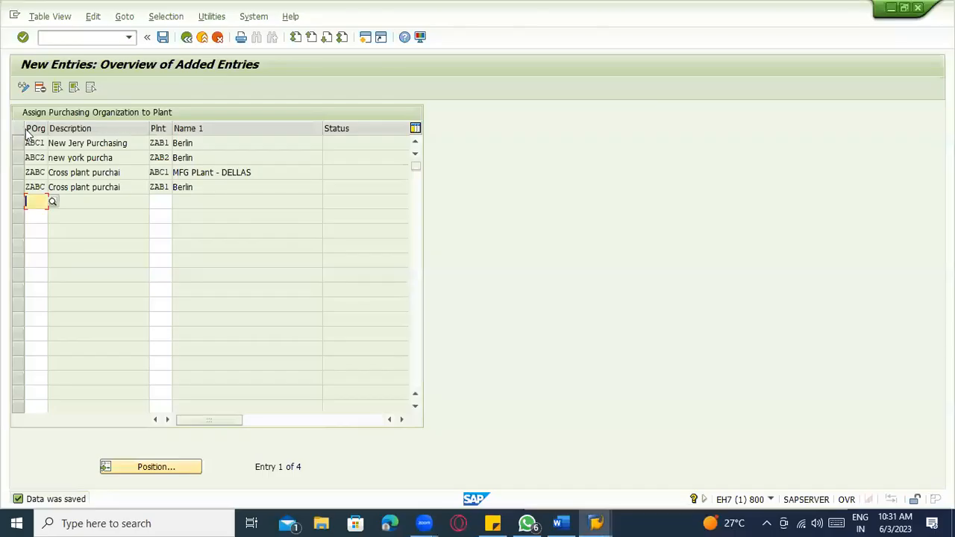
- Review the ABC1–ZAB1, ABC2–ZAB2, ZABC–ABC1 and ZABC–ZAB1 rows, then switch to Word
left_click(43, 157)
left_click(158, 157)
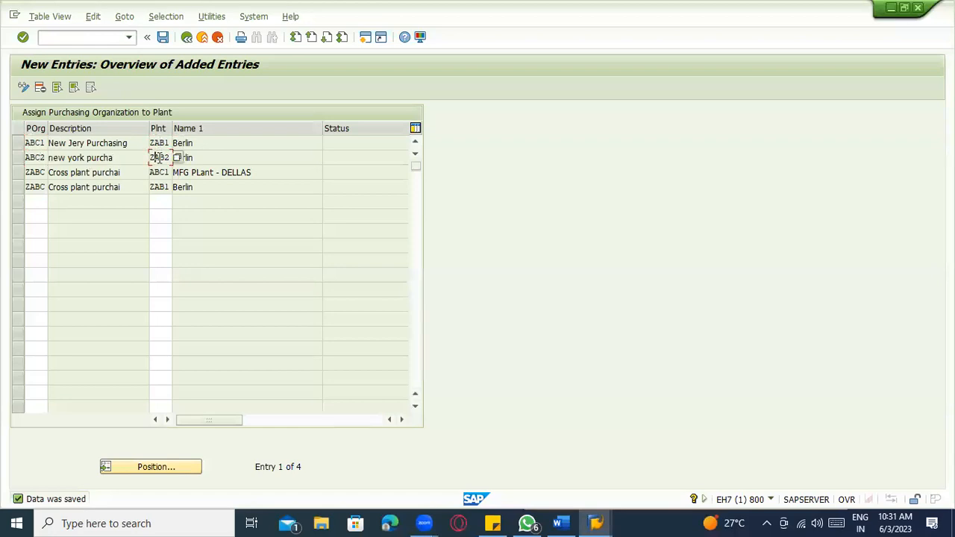
left_click(18, 143)
left_click(19, 162)
left_click(137, 159)
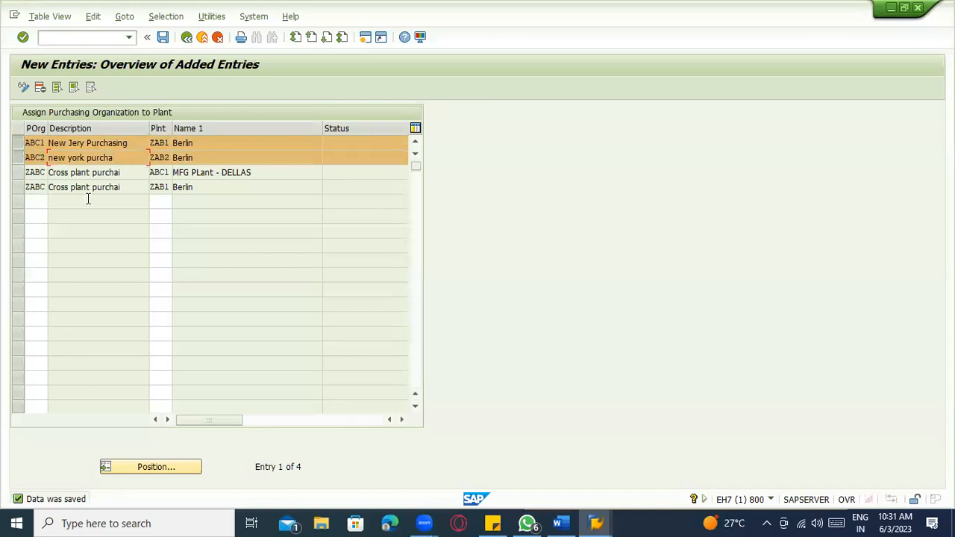
left_click(30, 173)
left_click(31, 186)
left_click(164, 173)
left_click(160, 187)
key("alt+Tab")
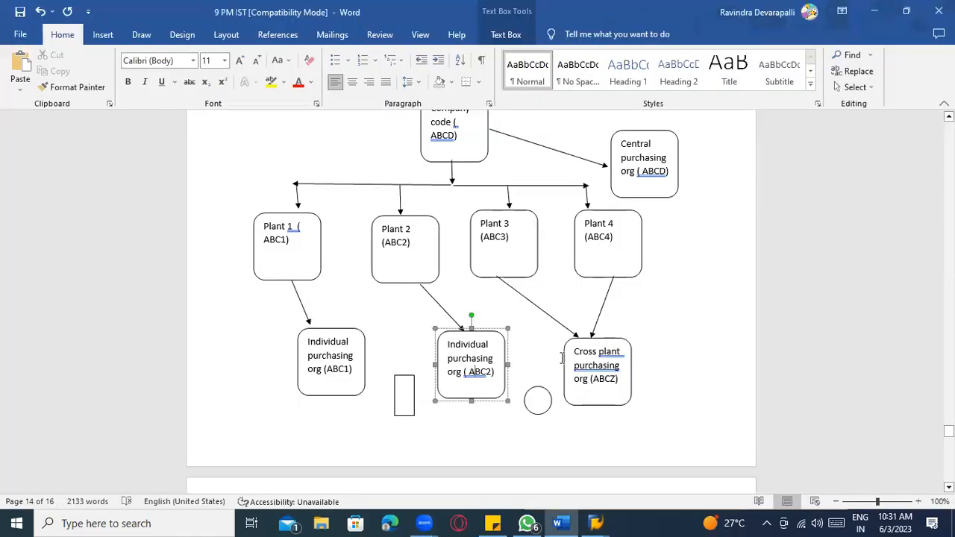
- Inspect the Cross plant, ABC2 and Central purchasing org boxes in the diagram
left_click(593, 371)
left_click(468, 355)
left_click(649, 164)
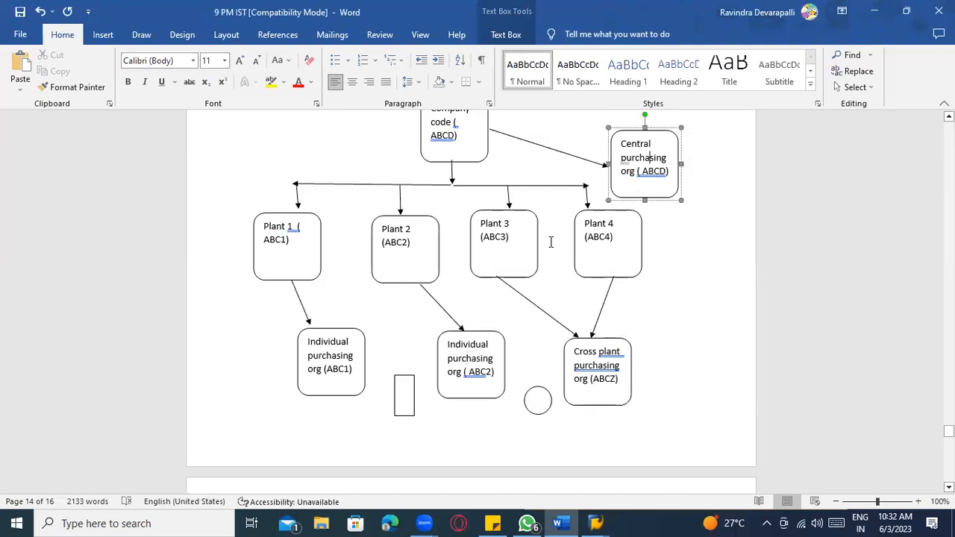
scroll(459, 275, "up", 5)
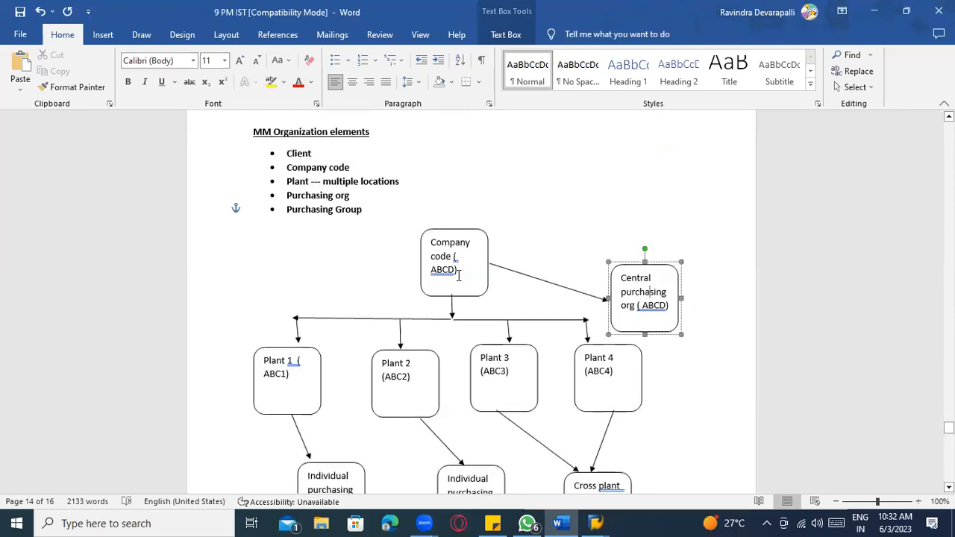
scroll(489, 283, "up", 4)
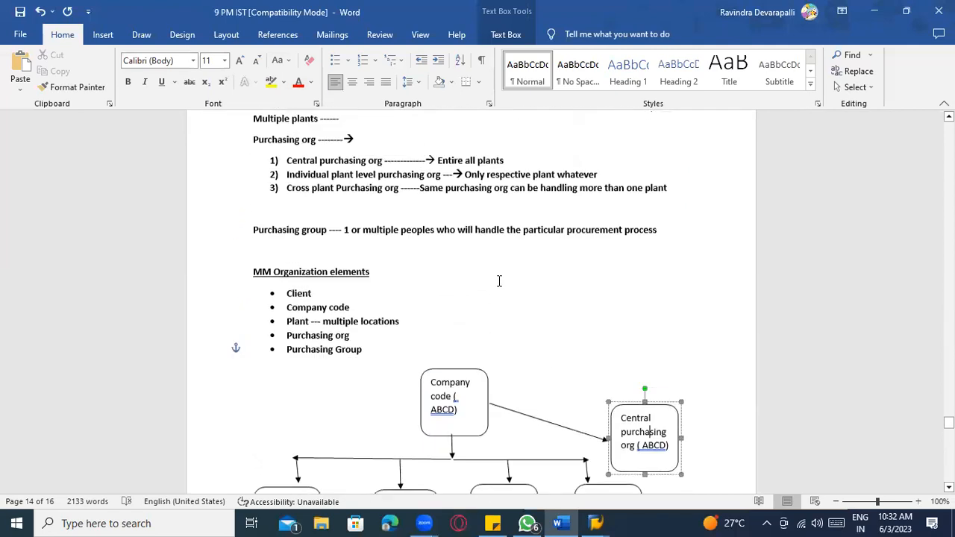
- Draw an oval beside the MM Organization elements list labelled 'Company code 1234'
left_click(103, 35)
left_click(186, 55)
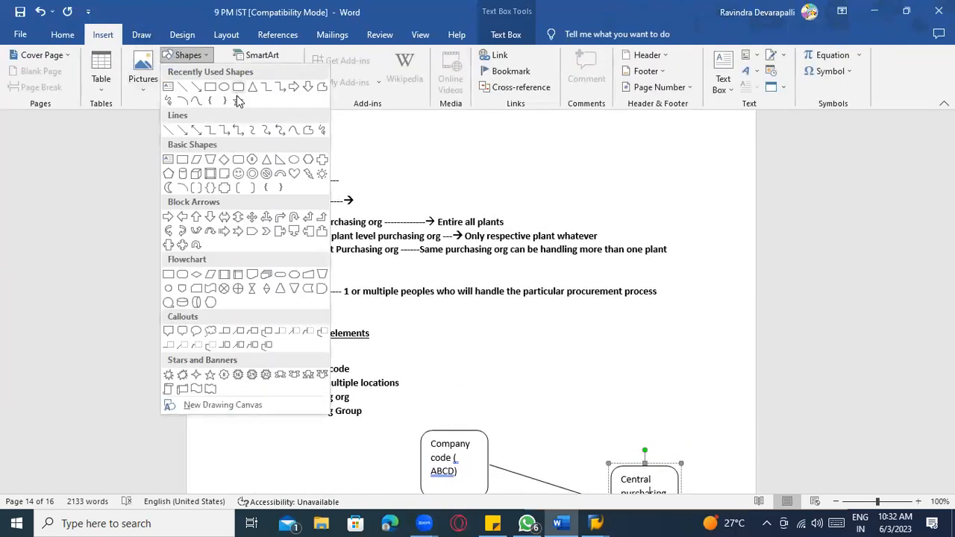
left_click(228, 88)
scroll(530, 336, "down", 2)
left_click_drag(498, 273, 608, 318)
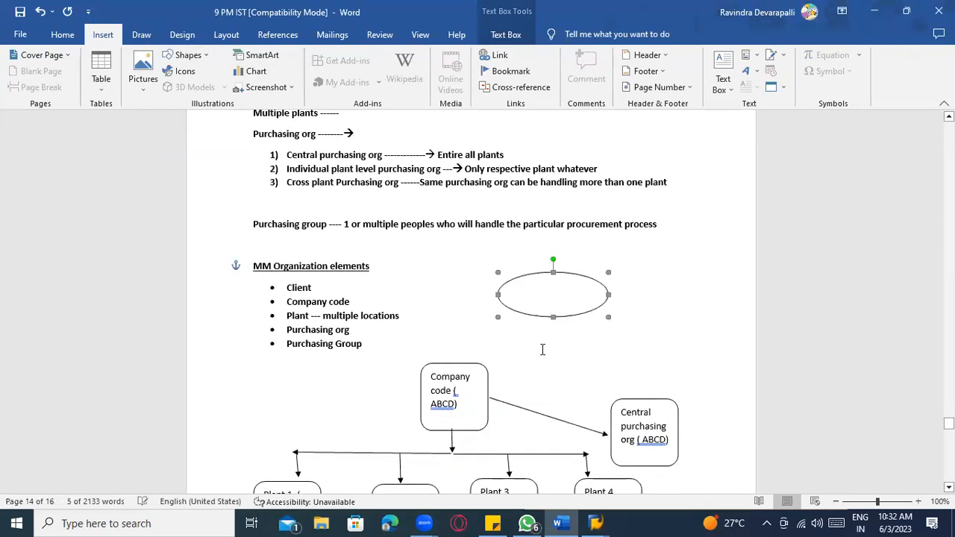
right_click(548, 292)
left_click(582, 371)
type("Compan")
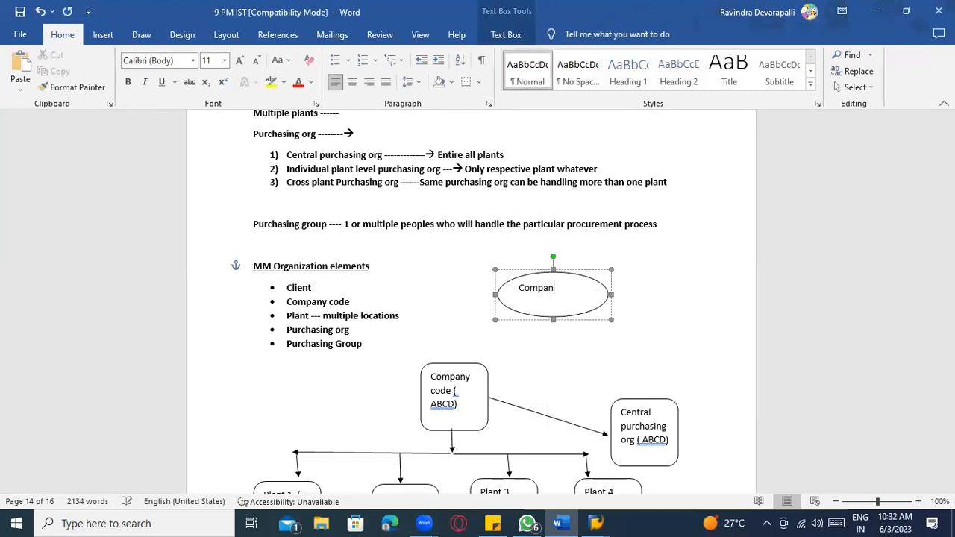
type("y code")
left_click(633, 327)
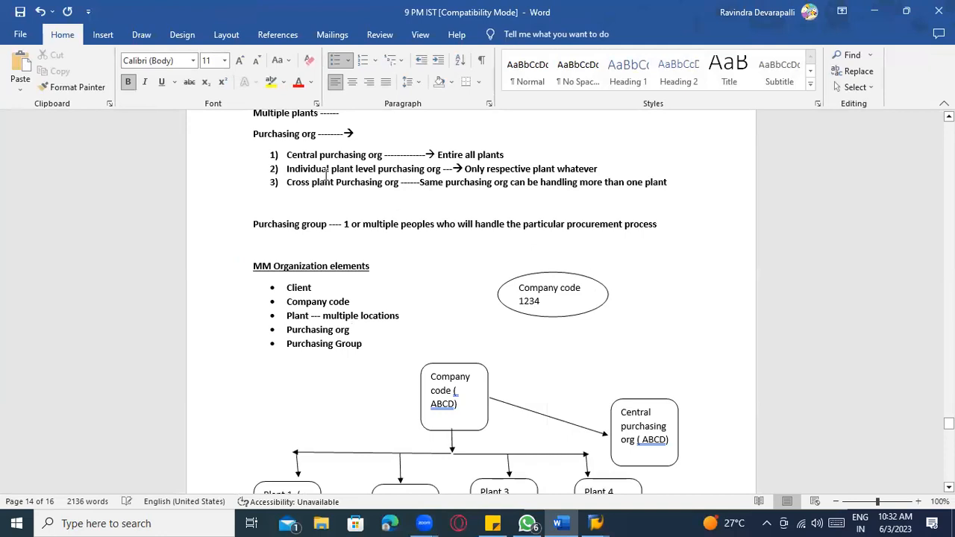
- Draw a rectangle below the oval labelled 'Cross company code purchasing org'
left_click(103, 35)
left_click(168, 58)
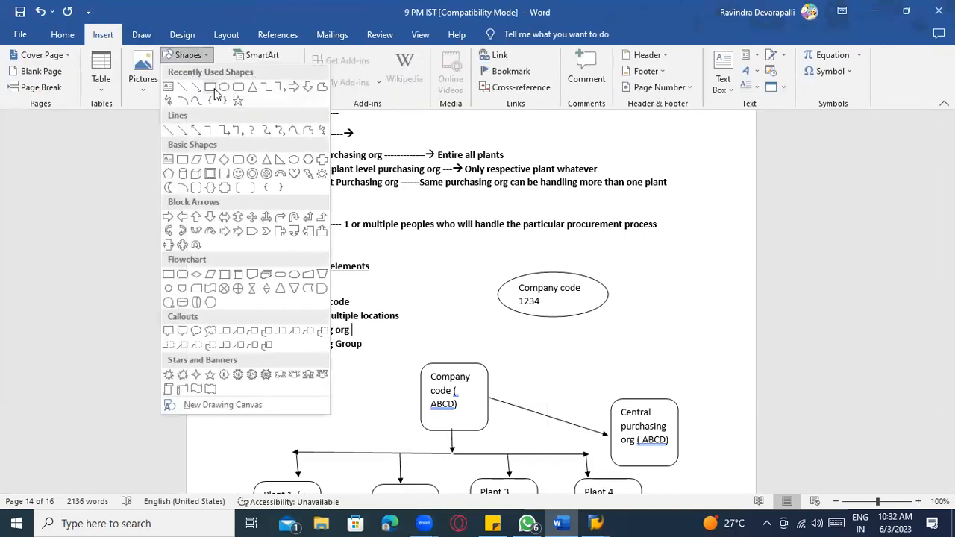
left_click(206, 84)
left_click_drag(644, 324, 737, 374)
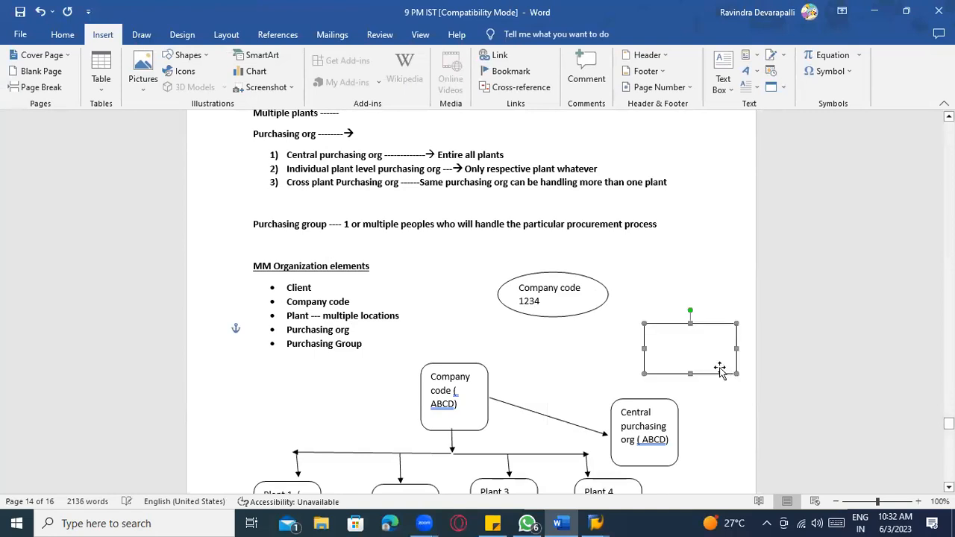
right_click(710, 340)
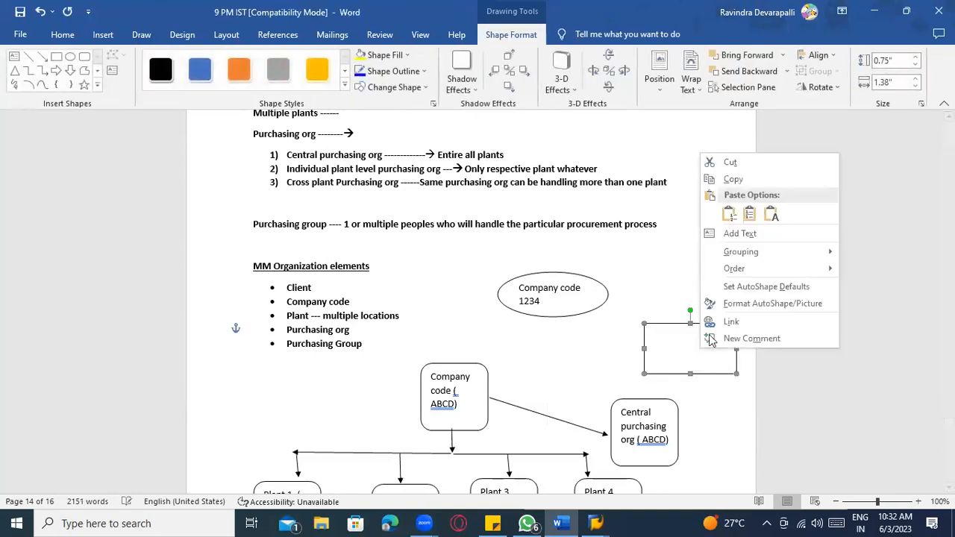
left_click(739, 233)
type("Cross comp")
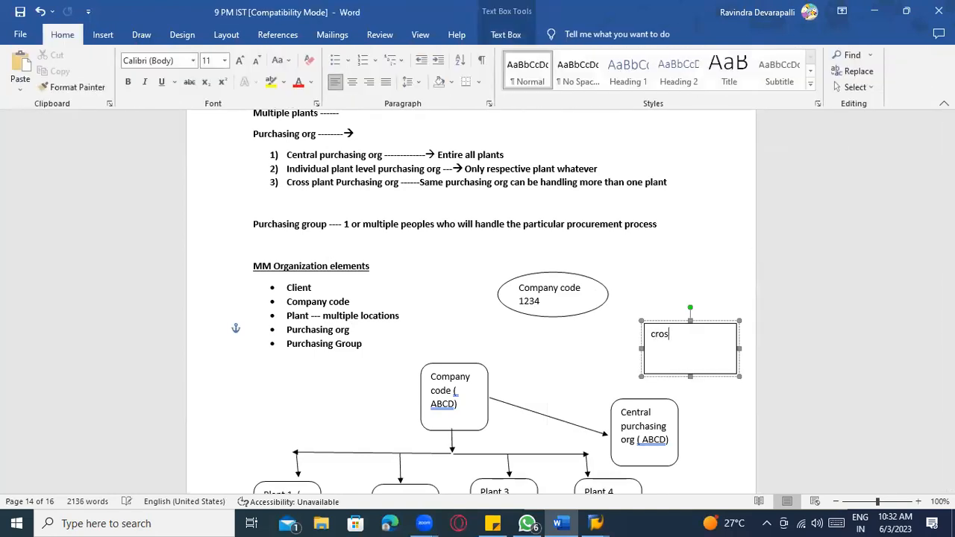
type("any code purc")
type("haisn")
key("BackSpace")
key("BackSpace")
key("BackSpace")
type("sing org")
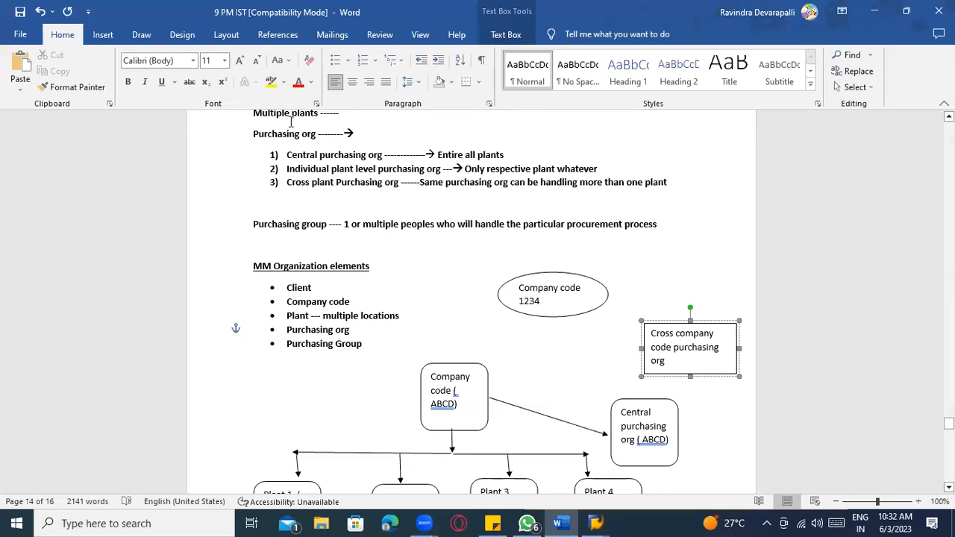
- Draw arrows from the Company code 1234 oval and Company code (ABCD) box to the new box
left_click(103, 34)
left_click(186, 56)
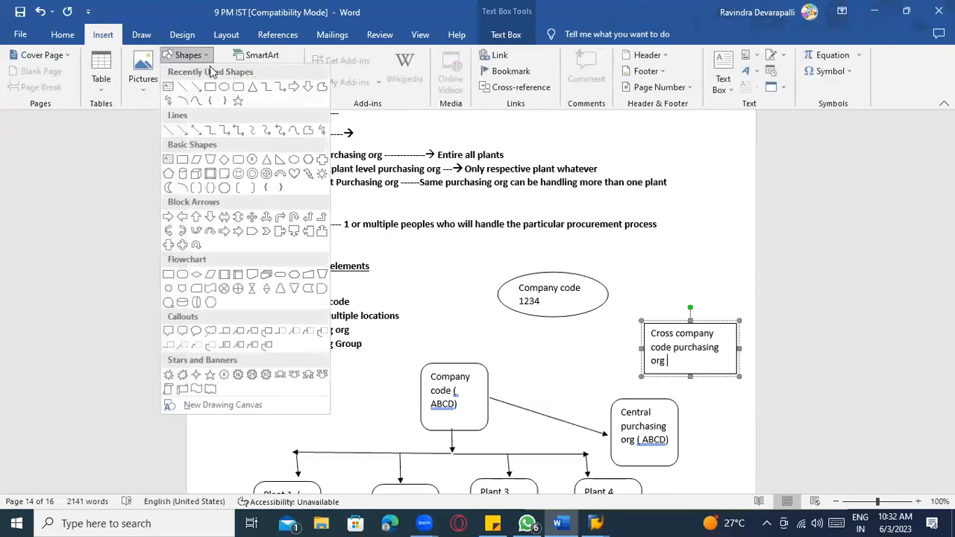
left_click(197, 88)
left_click_drag(590, 312, 644, 339)
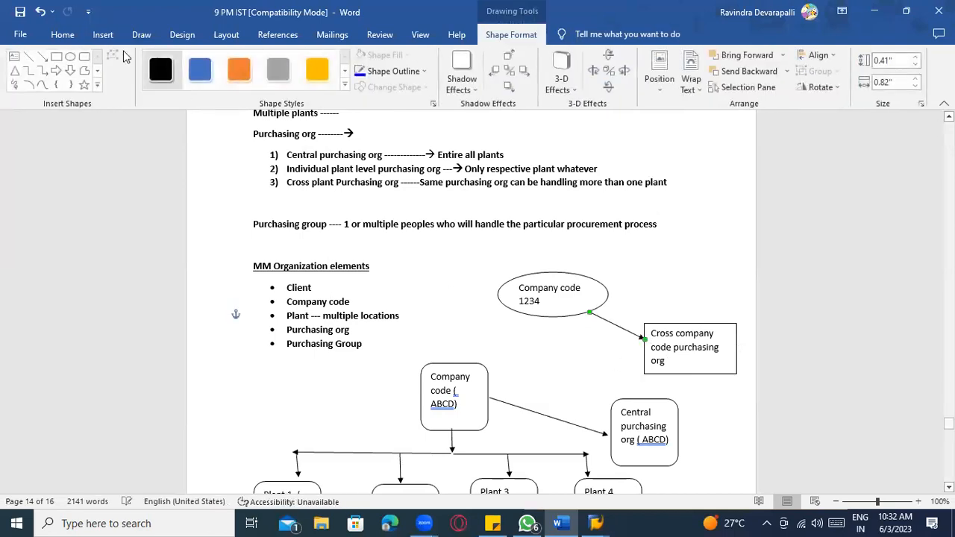
left_click(42, 56)
left_click_drag(490, 376, 642, 355)
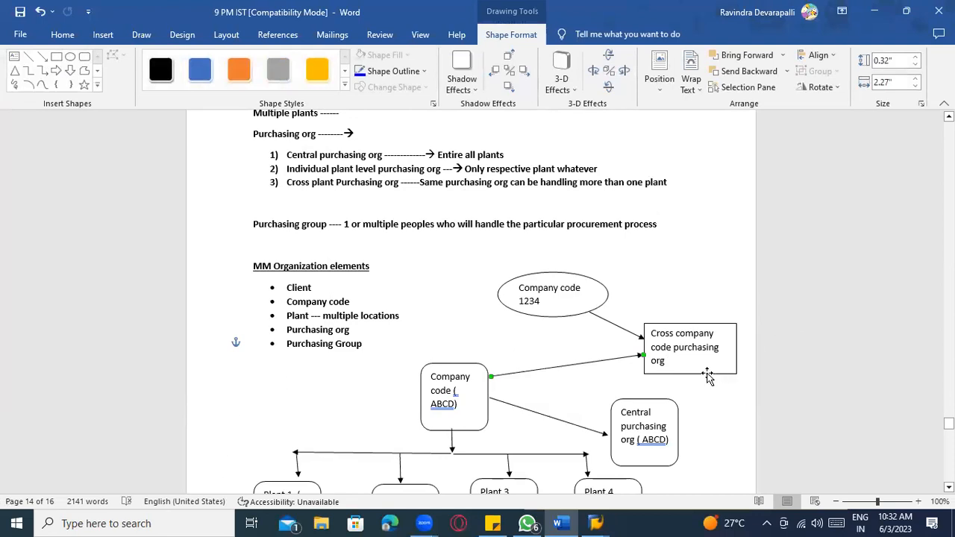
- Append 'AB12' to the box label and highlight it in yellow
left_click(668, 362)
type("1b")
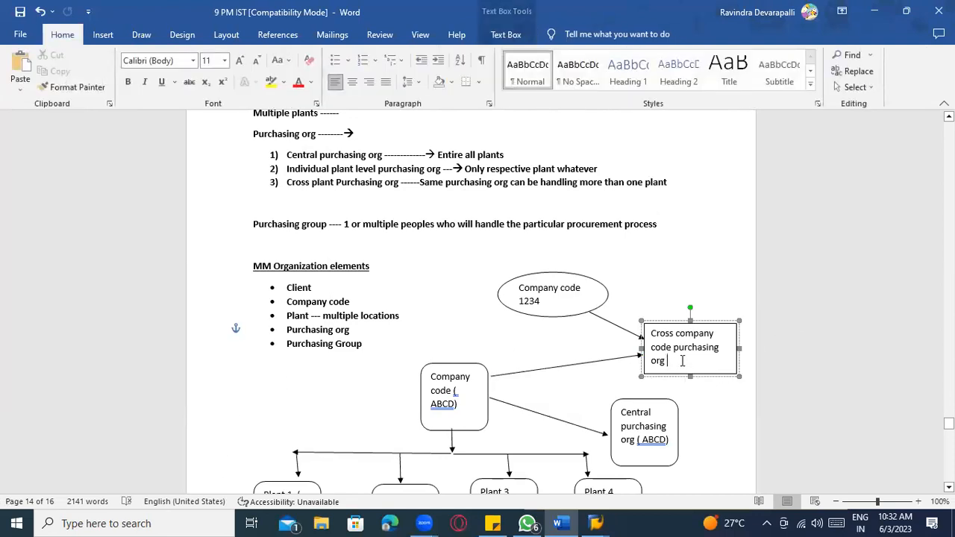
type("B12")
left_click_drag(692, 361, 667, 361)
left_click(271, 83)
scroll(685, 430, "down", 3)
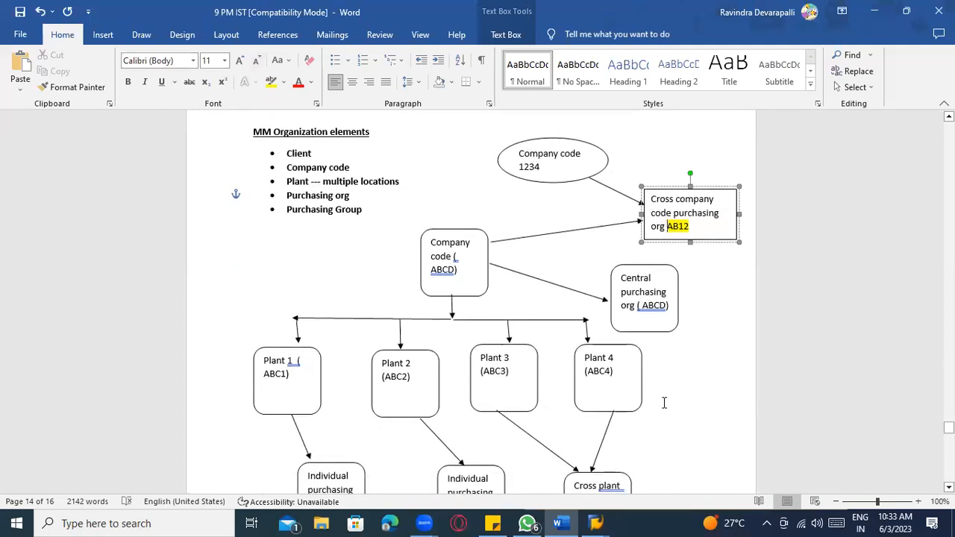
left_click(525, 162)
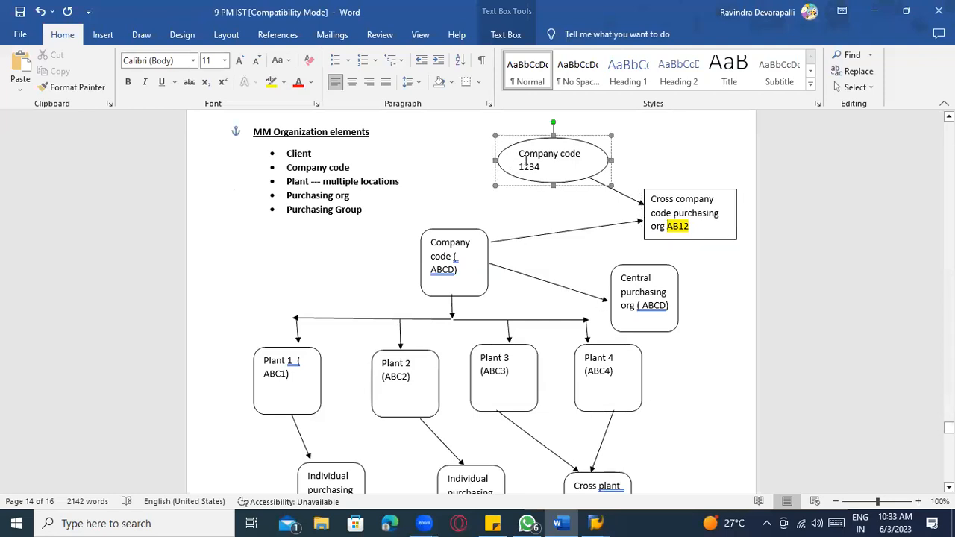
left_click(458, 258)
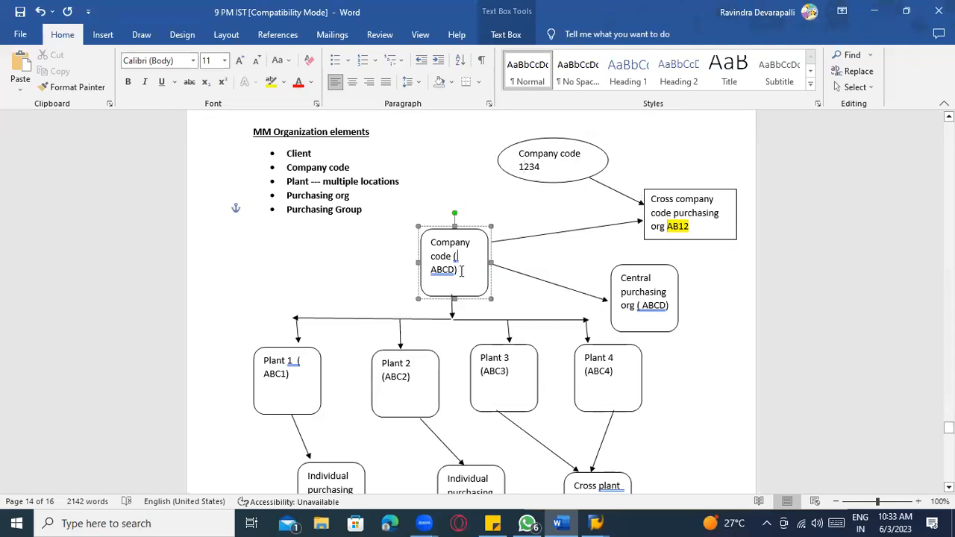
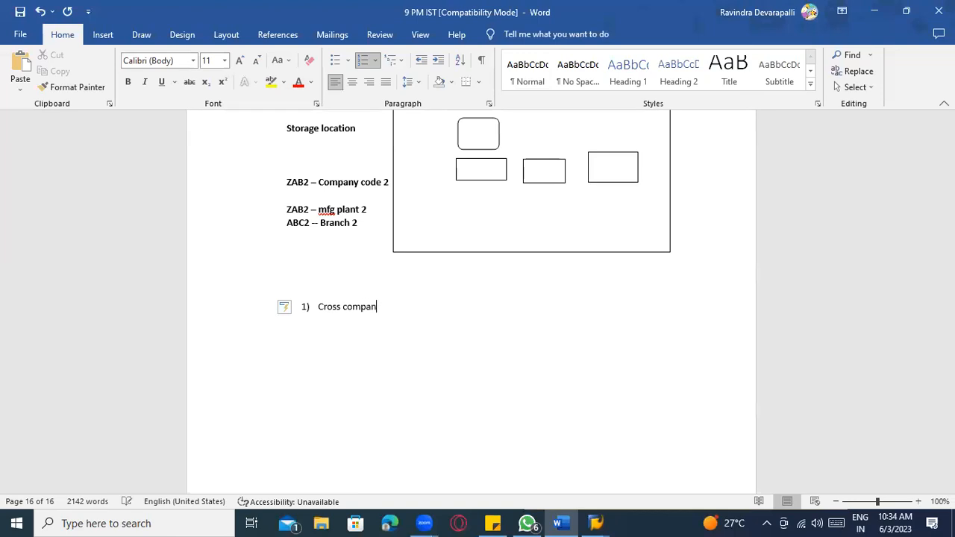
- Finish item 1 as 'Cross company code Purchasing org', correcting the misspelling
type("ode Purchaisng org")
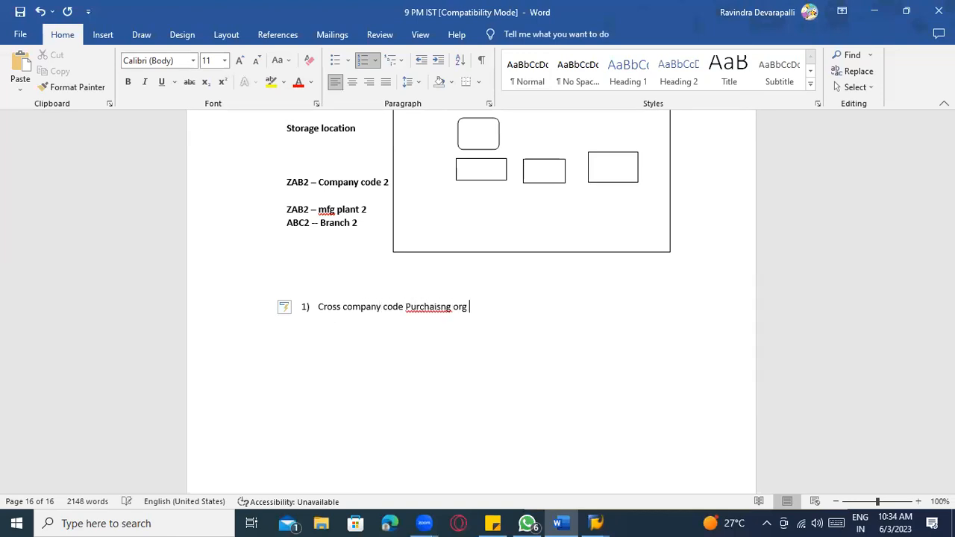
right_click(442, 307)
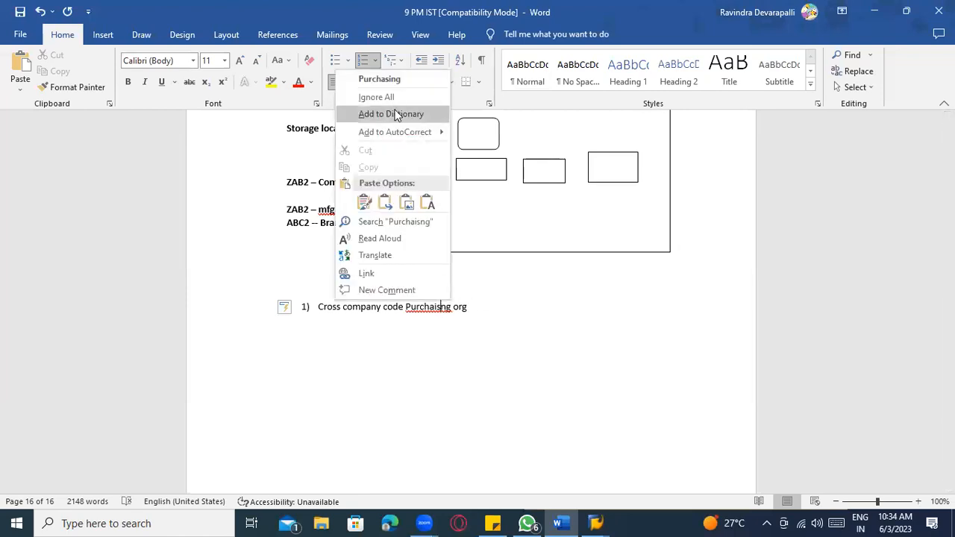
left_click(391, 78)
key("Return")
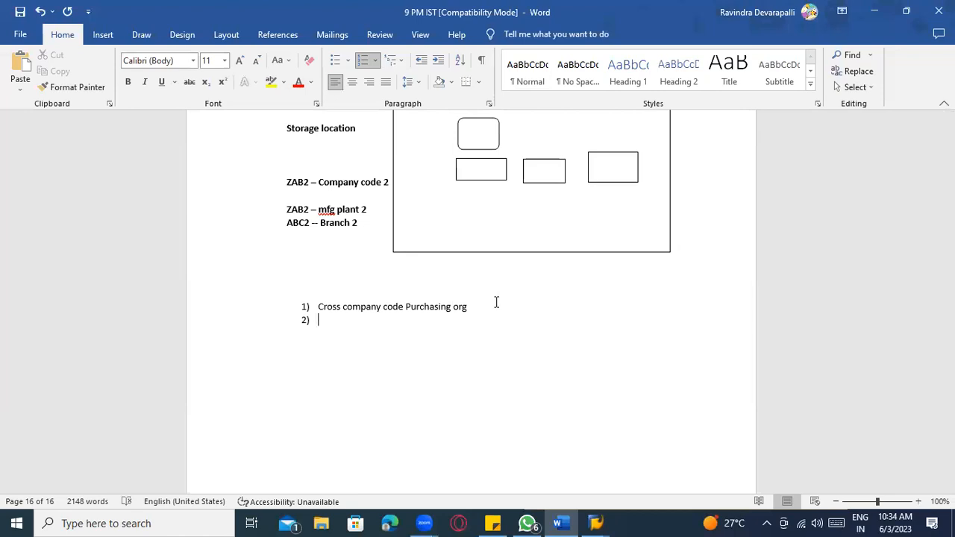
- Type item 2 as company code level purchasing org – Central, and start the Plant level item
type("Indicu")
type("idual compan")
type("y code level opur")
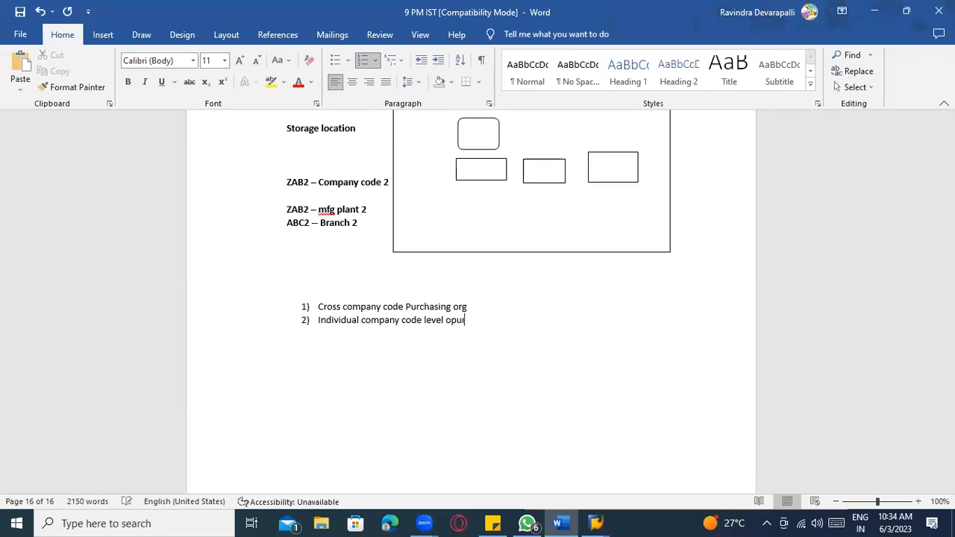
key("BackSpace")
key("BackSpace")
type("purchasing org ")
type("Pla")
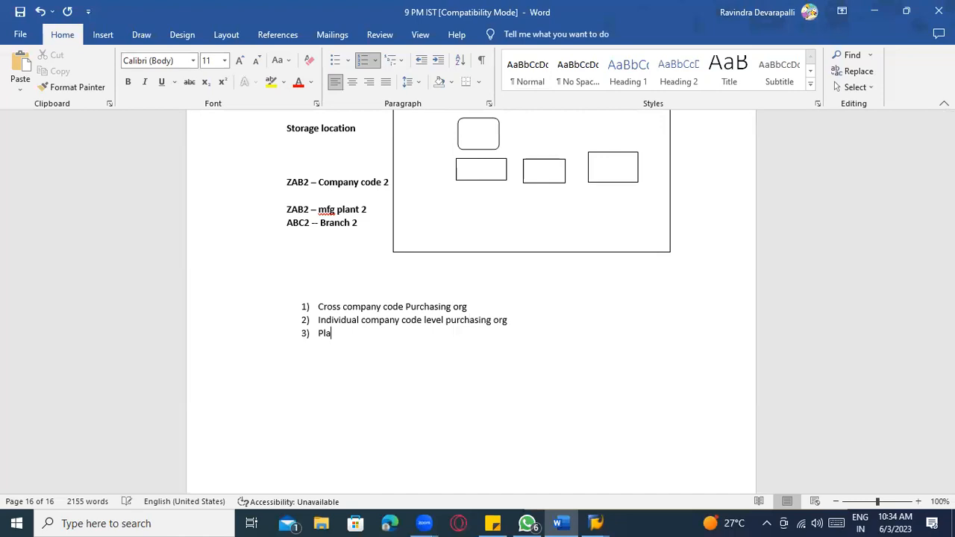
type("nt level")
left_click(536, 323)
type("Cent")
type("rl ")
type("l")
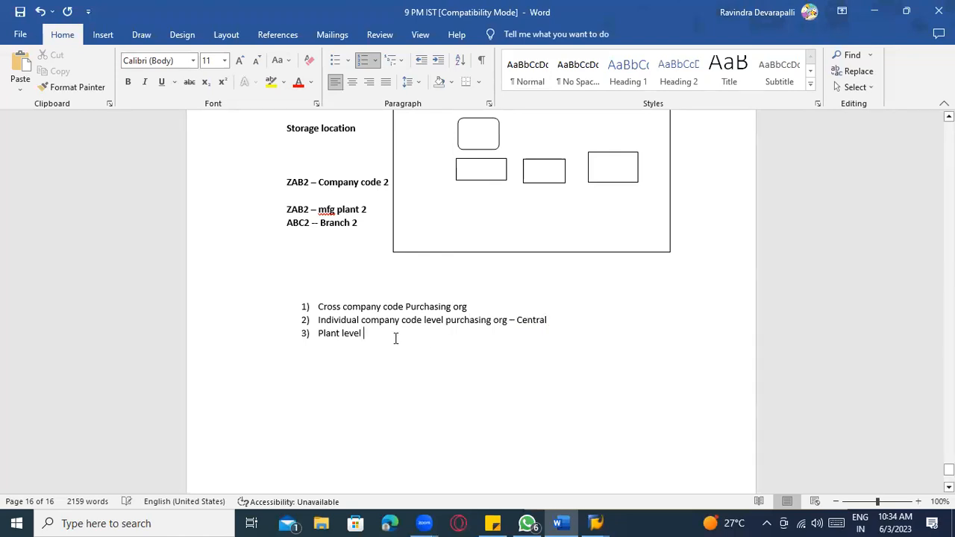
type(" Purchaisng org")
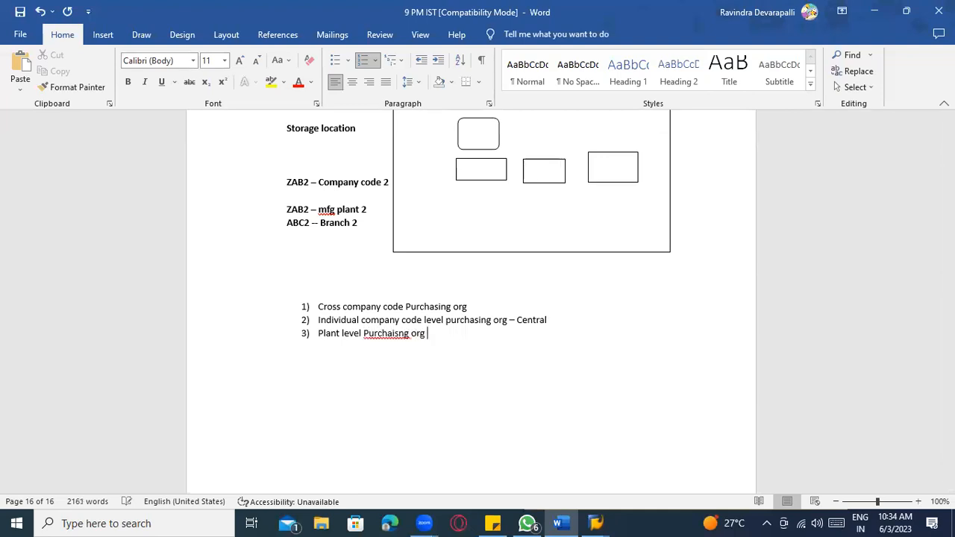
- Fix 'Purchasing' in the plant level item and add item 4, 'Cross plant purchasing org'
right_click(395, 335)
key("Escape")
right_click(395, 335)
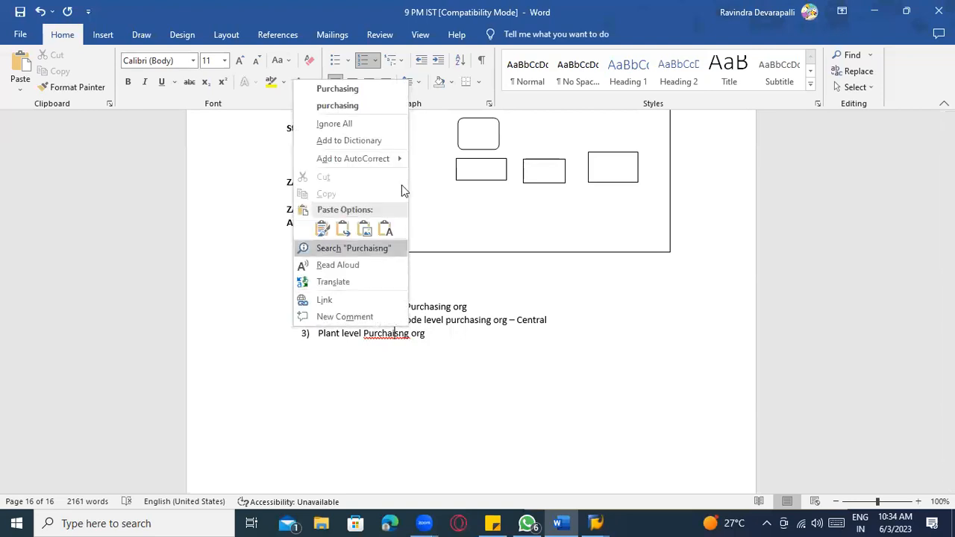
left_click(360, 91)
type("g")
key("Return")
type("Cross plant purchasing or")
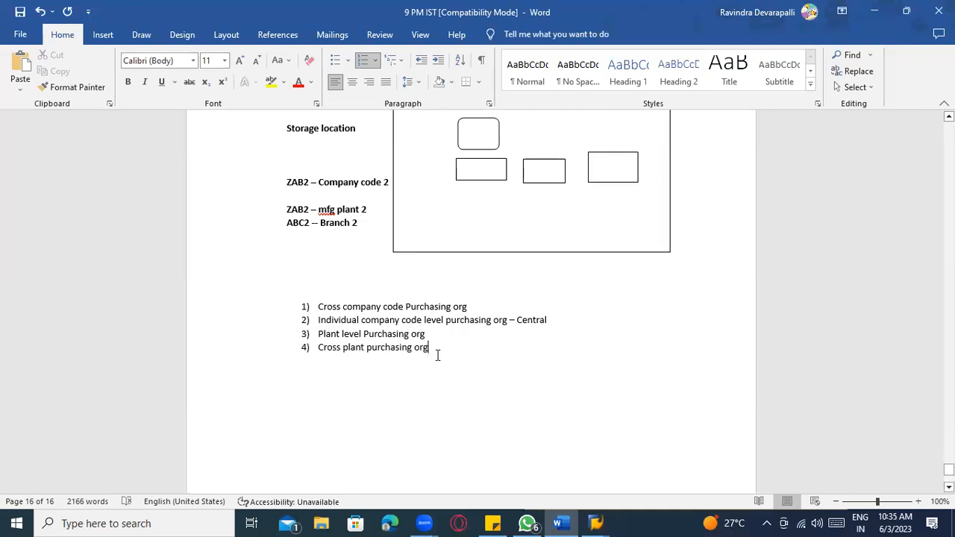
- Highlight list items 2 and 4 to review the Central and Cross plant purchasing org entries
left_click_drag(437, 351, 326, 346)
left_click(560, 367)
left_click_drag(559, 322, 446, 323)
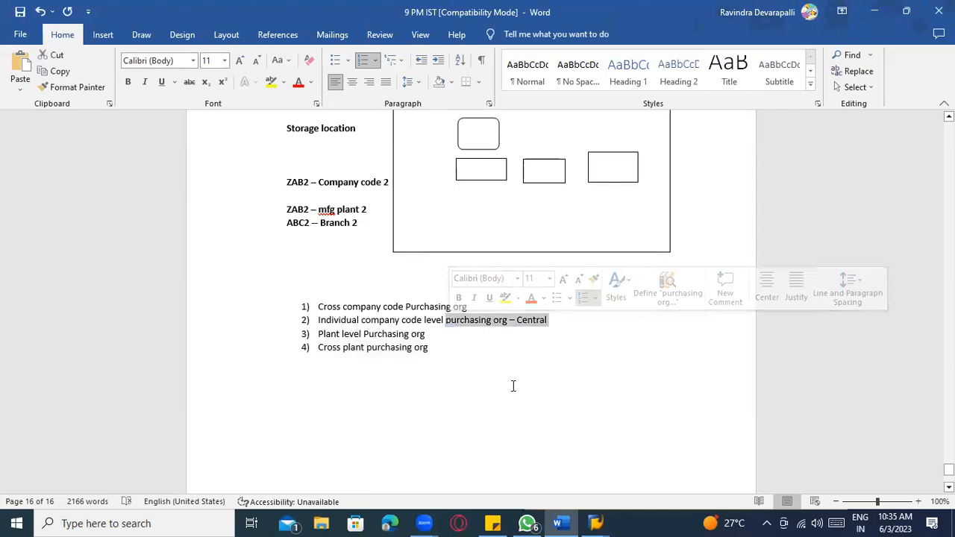
left_click(559, 327)
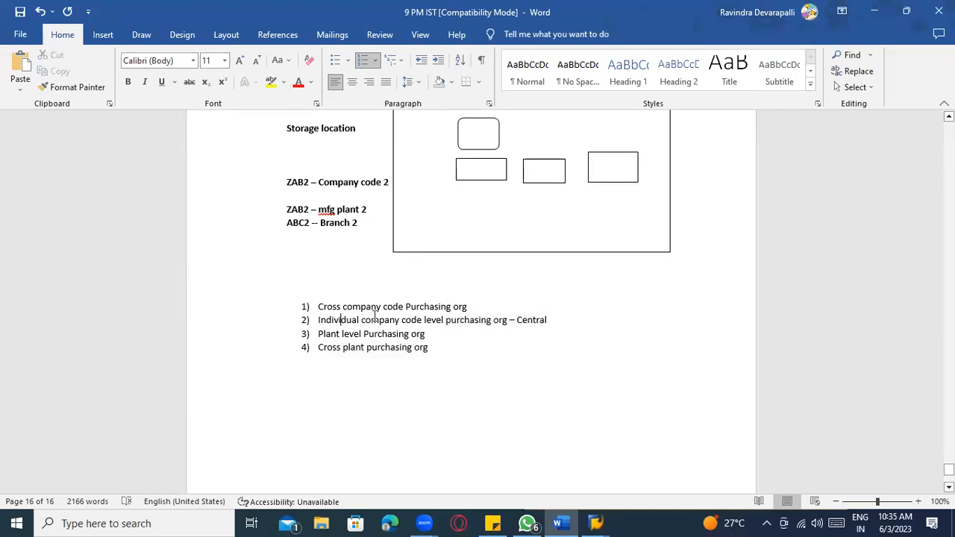
left_click_drag(435, 347, 318, 348)
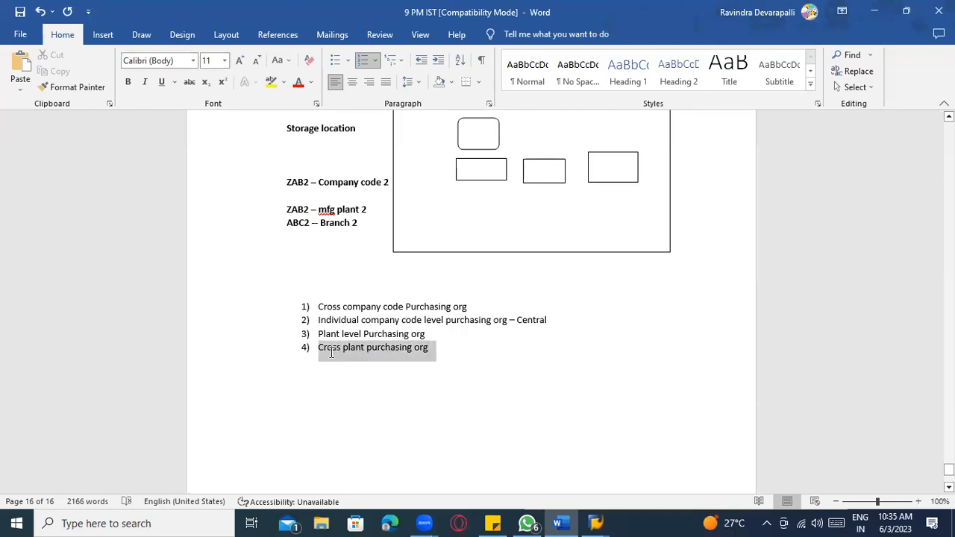
left_click(368, 441)
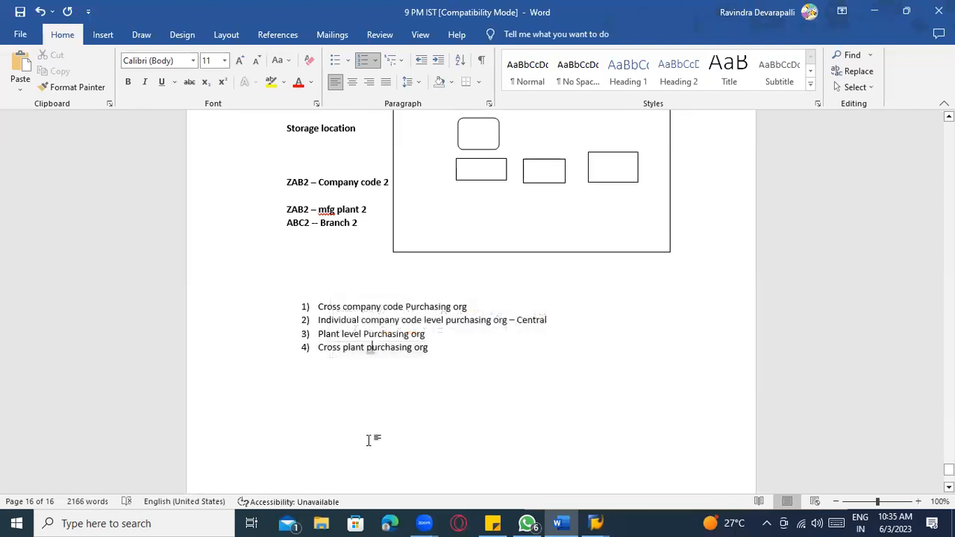
- Walk through the diagram's Company code (ABCD), Plant 1–4 and Central purchasing org boxes
scroll(366, 436, "down", 4)
scroll(373, 433, "up", 2)
scroll(387, 430, "up", 15)
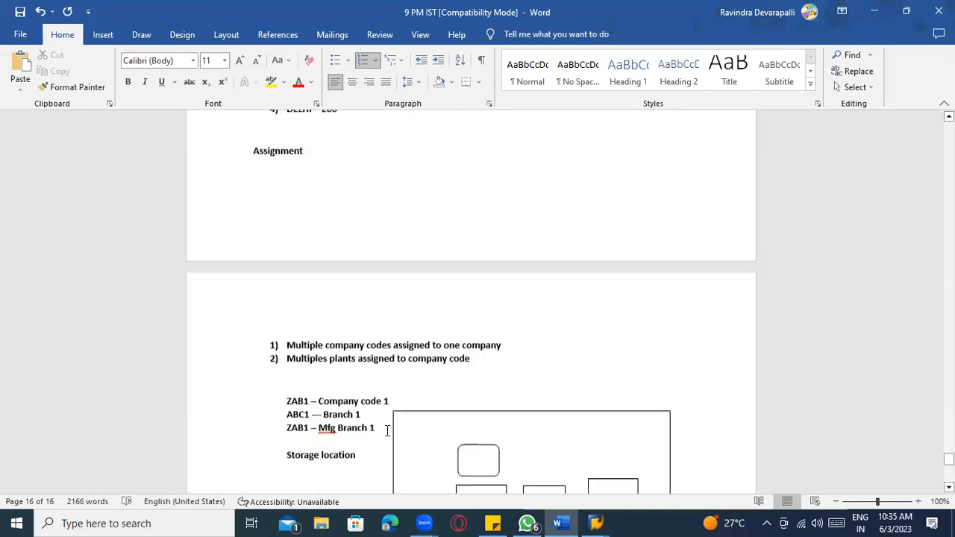
scroll(387, 430, "up", 3)
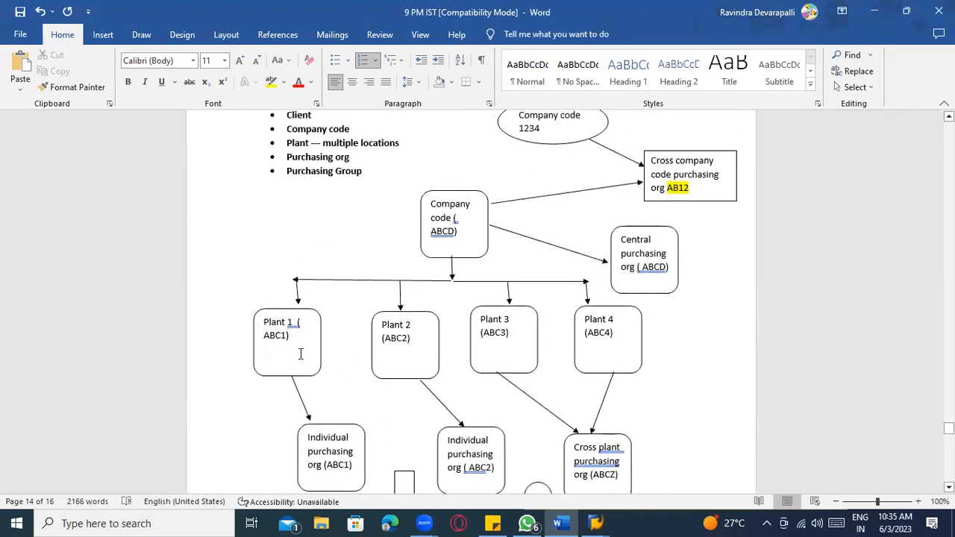
left_click(441, 224)
left_click(315, 339)
left_click(411, 342)
left_click(495, 351)
left_click(584, 348)
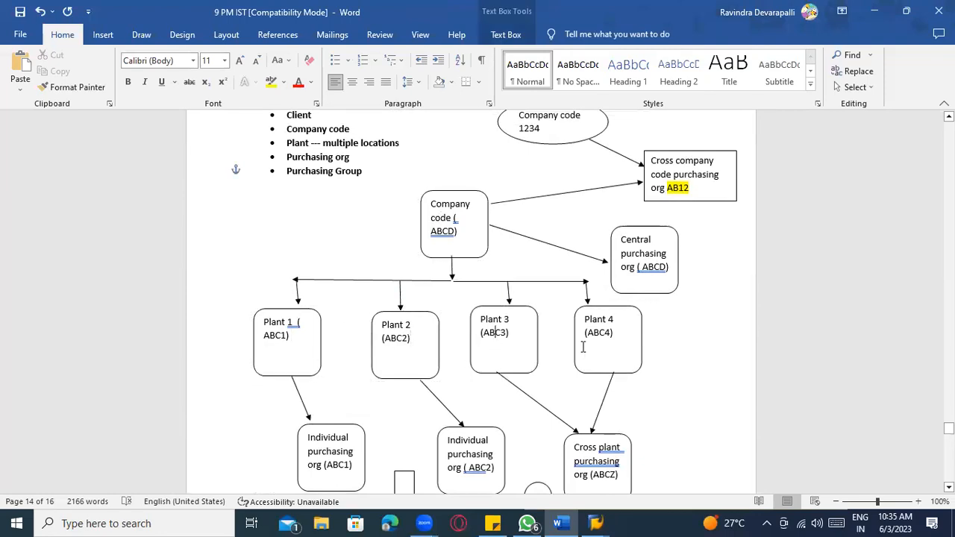
left_click(642, 253)
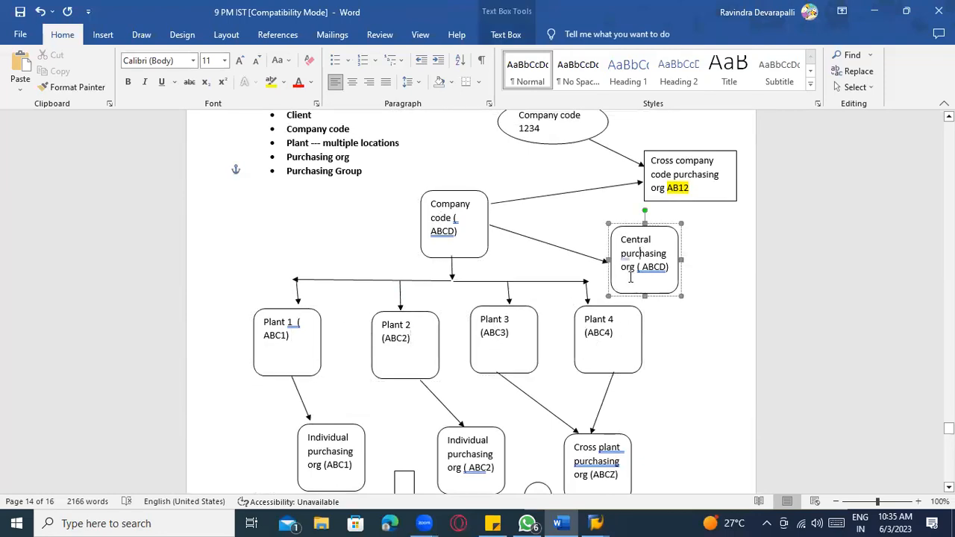
left_click(618, 336)
left_click(520, 341)
left_click(390, 341)
left_click(287, 347)
- Trace Plants 1–4 to the Cross plant purchasing org box in the diagram
scroll(288, 347, "down", 2)
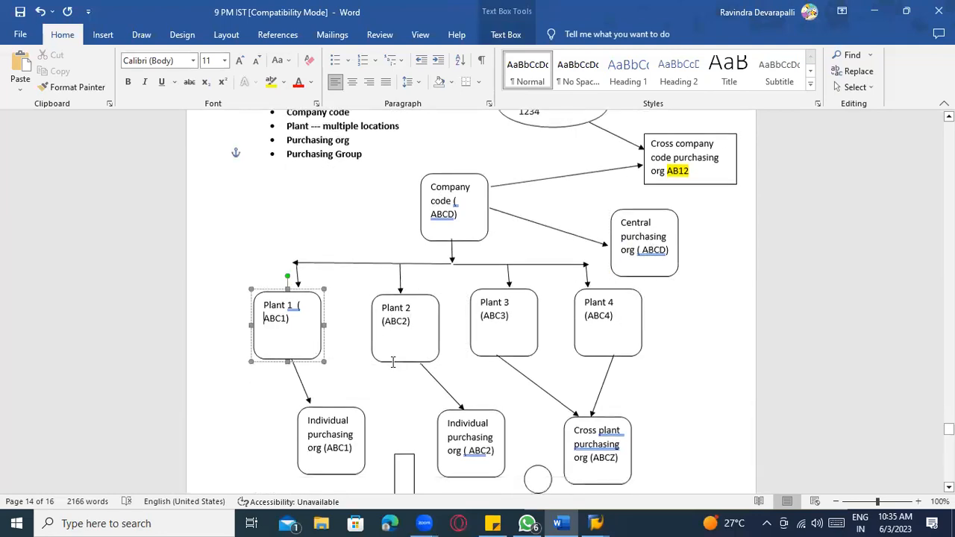
left_click(604, 406)
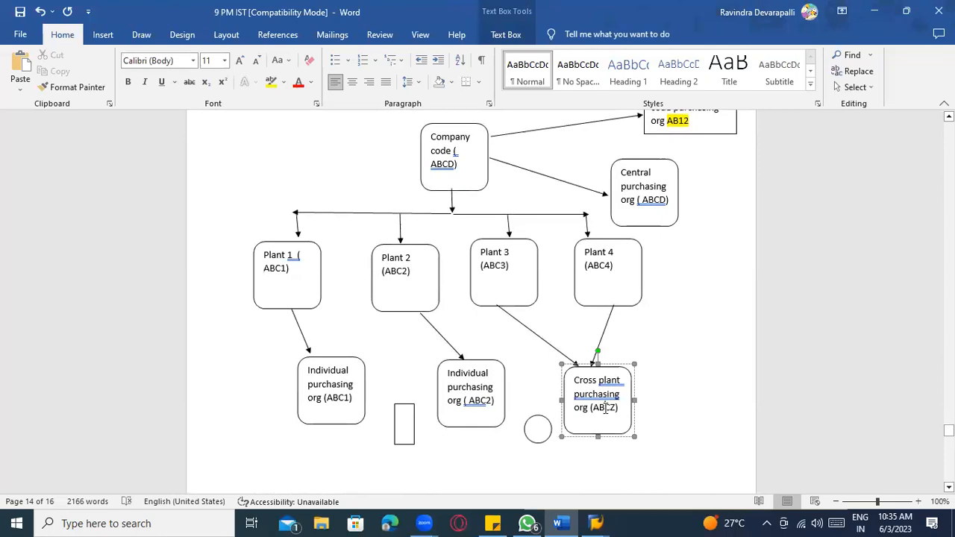
left_click(513, 290)
left_click(630, 280)
left_click(608, 393)
left_click(290, 298)
left_click(396, 271)
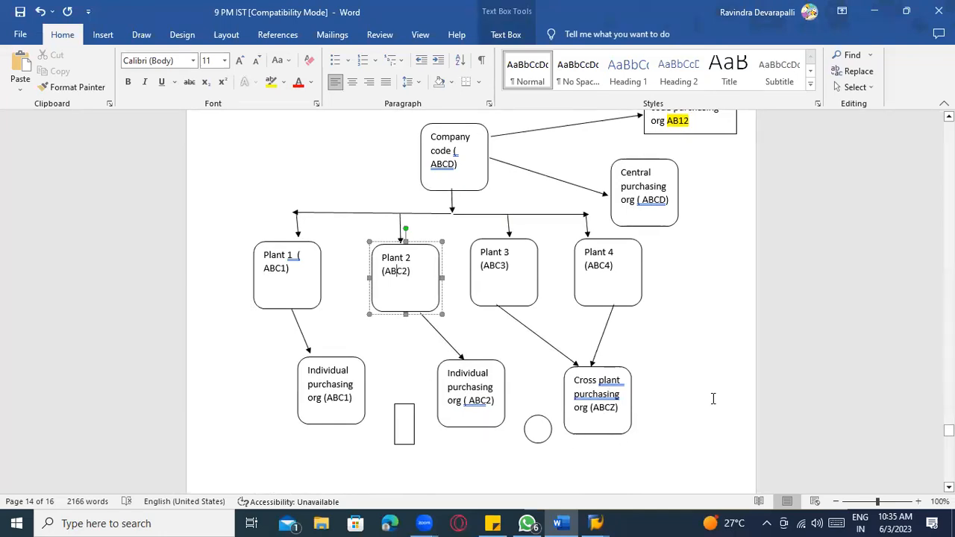
- Scroll back down to the purchasing org list and switch to the SAP window
scroll(713, 399, "down", 2)
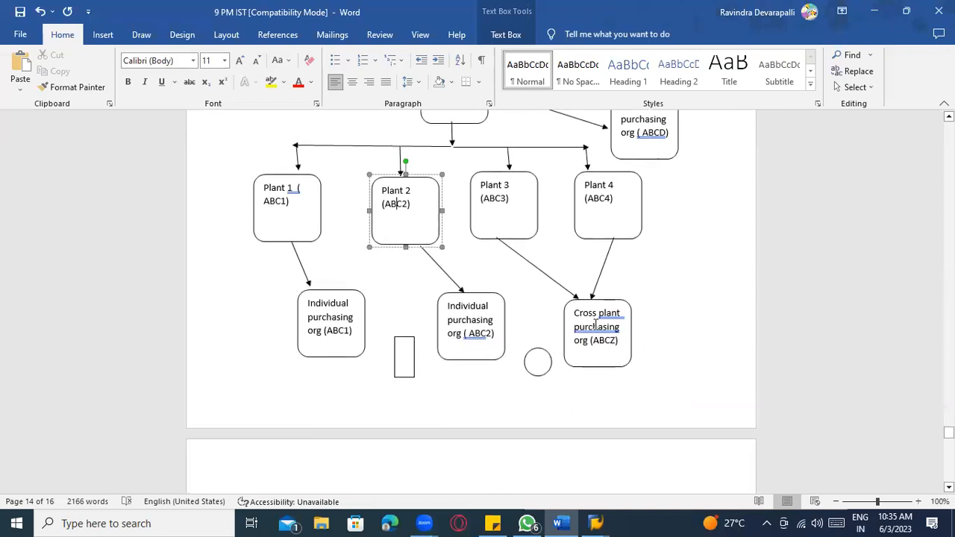
scroll(642, 355, "down", 2)
scroll(642, 355, "down", 15)
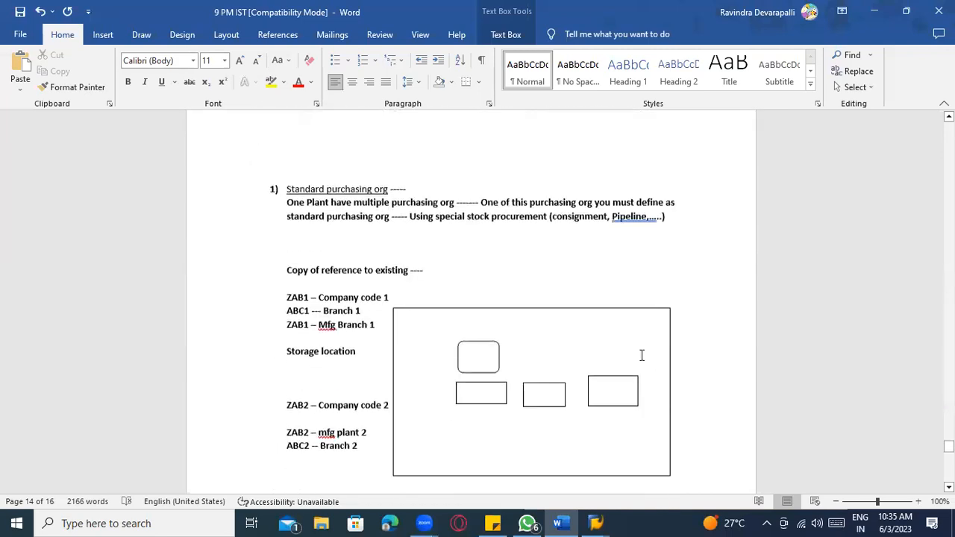
scroll(641, 355, "down", 12)
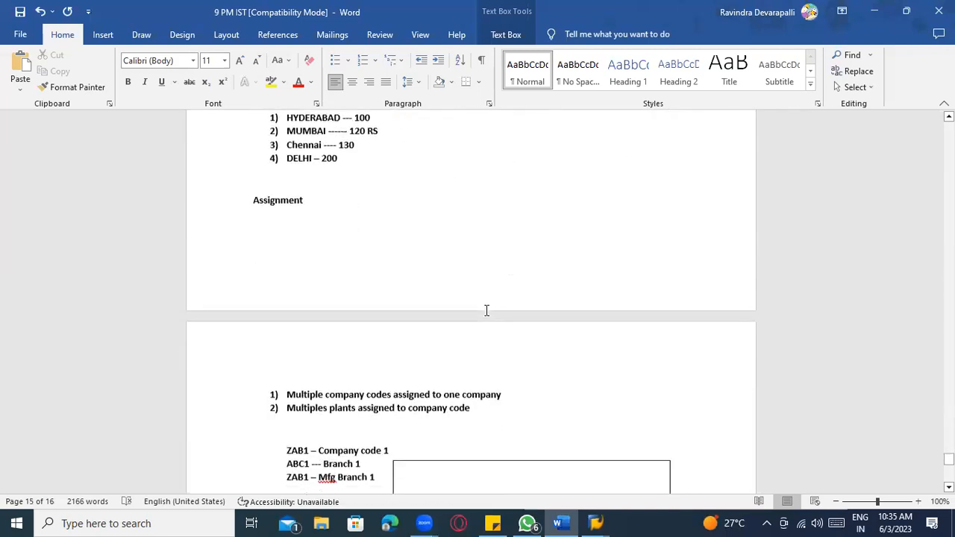
scroll(517, 375, "down", 2)
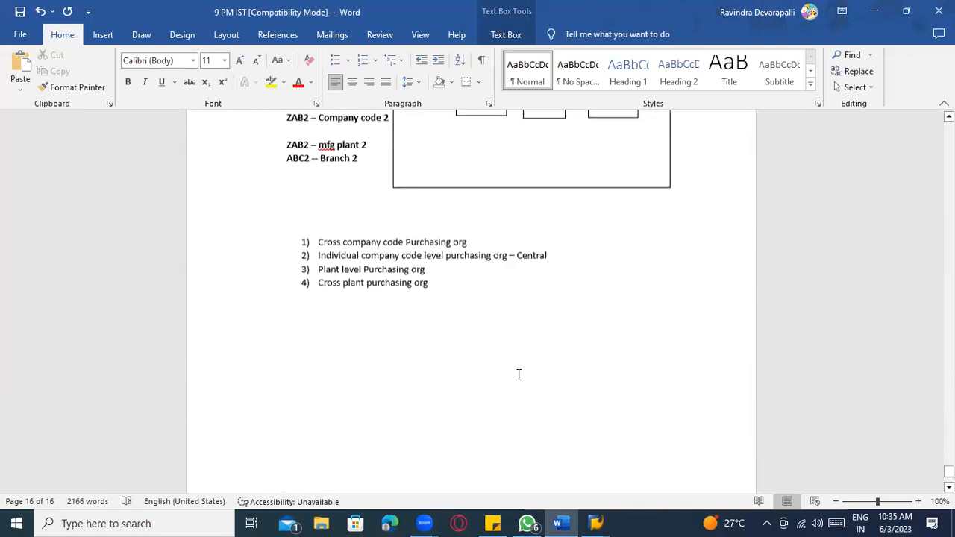
key("alt+Tab")
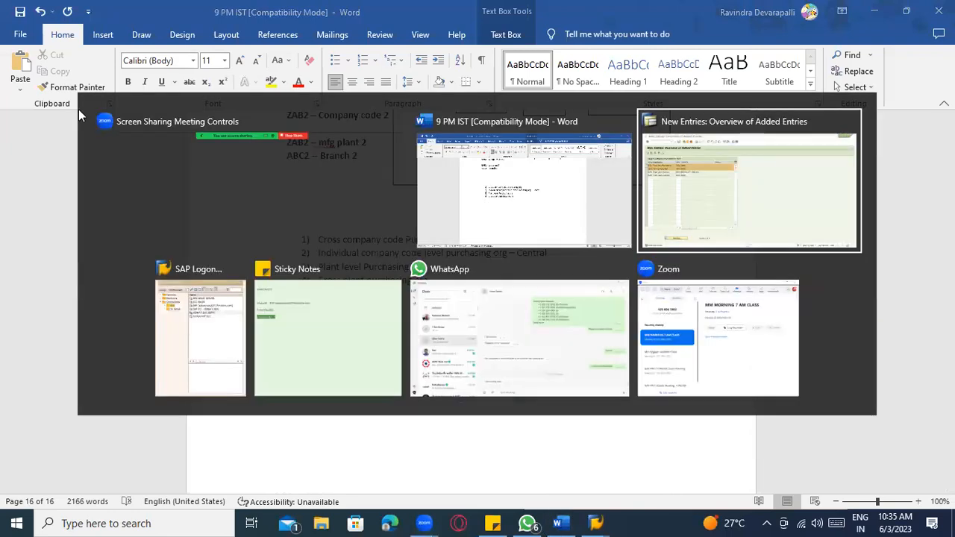
- Save the plant assignments, view the Default Purchasing Organization table, then end the Word list
left_click(162, 37)
left_click(187, 36)
left_click(162, 37)
left_click(186, 37)
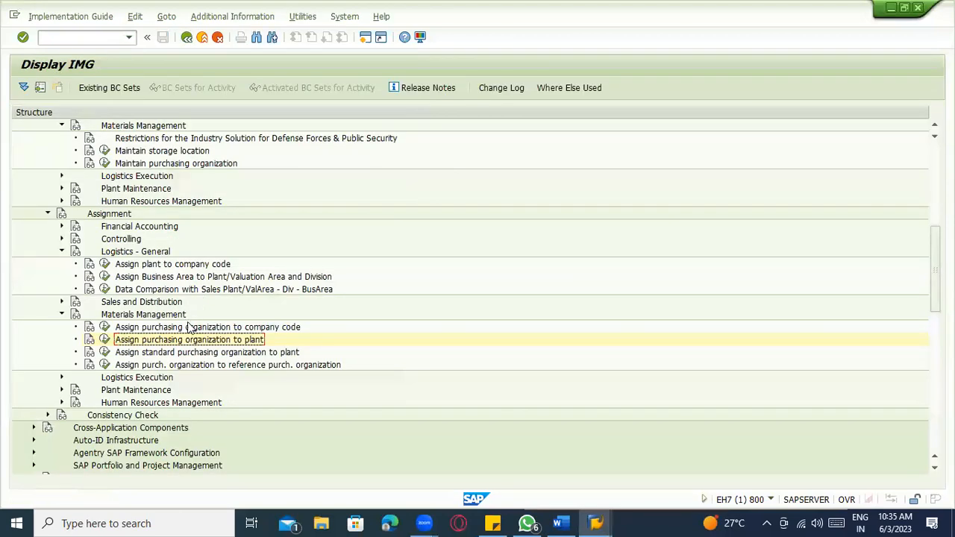
left_click(104, 327)
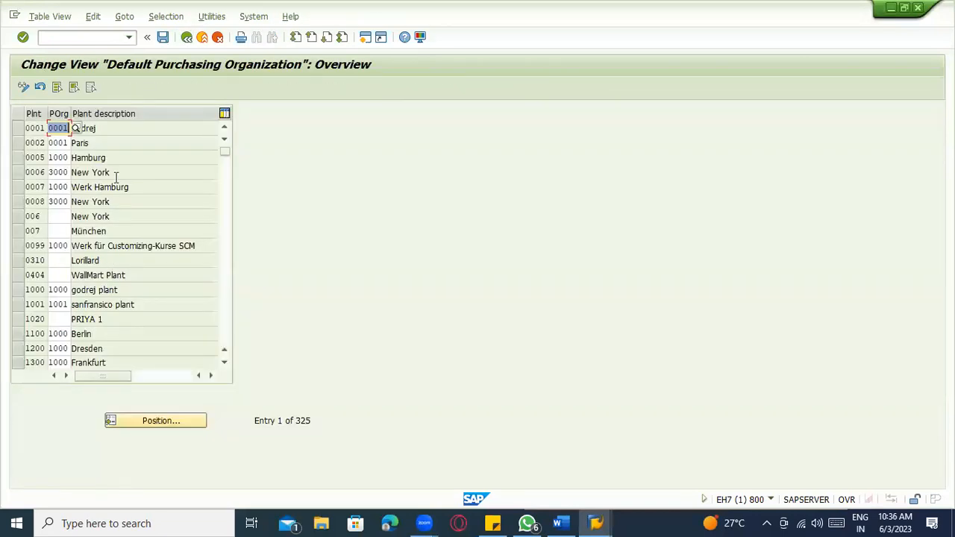
key("alt+Tab")
key("alt+Tab")
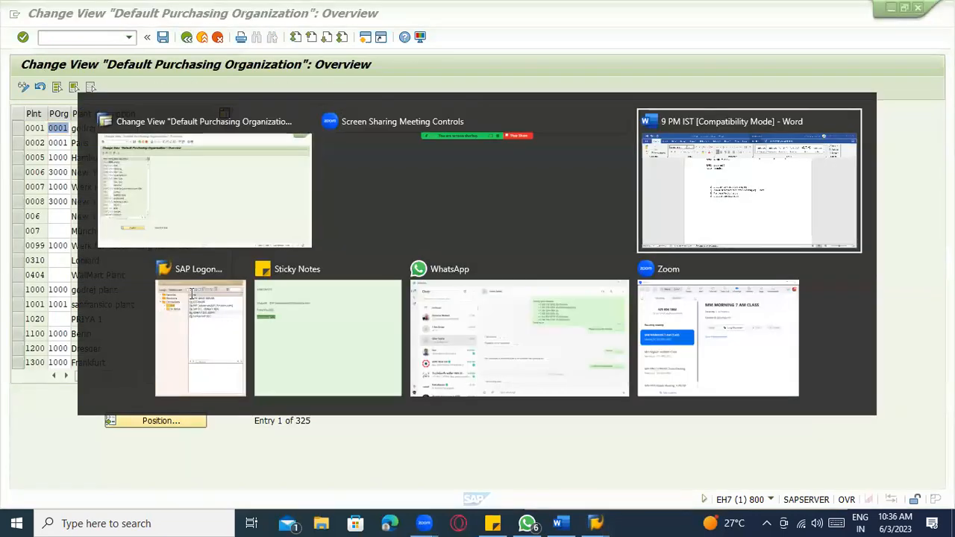
key("Return")
key("Return")
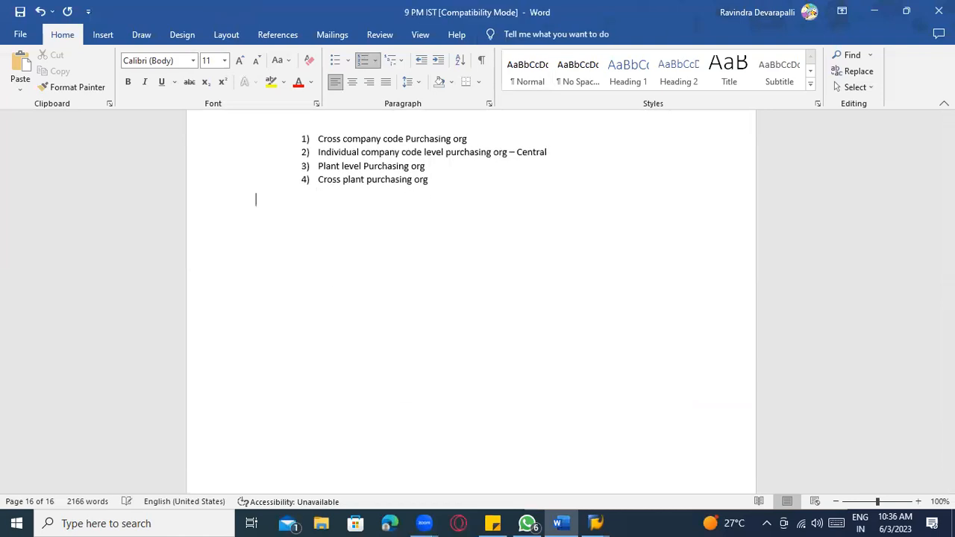
- Write a 'Standard purchasing org -----' note: it may negotiate on special stock procurement
key("Return")
type("standard purchasing org ----- If")
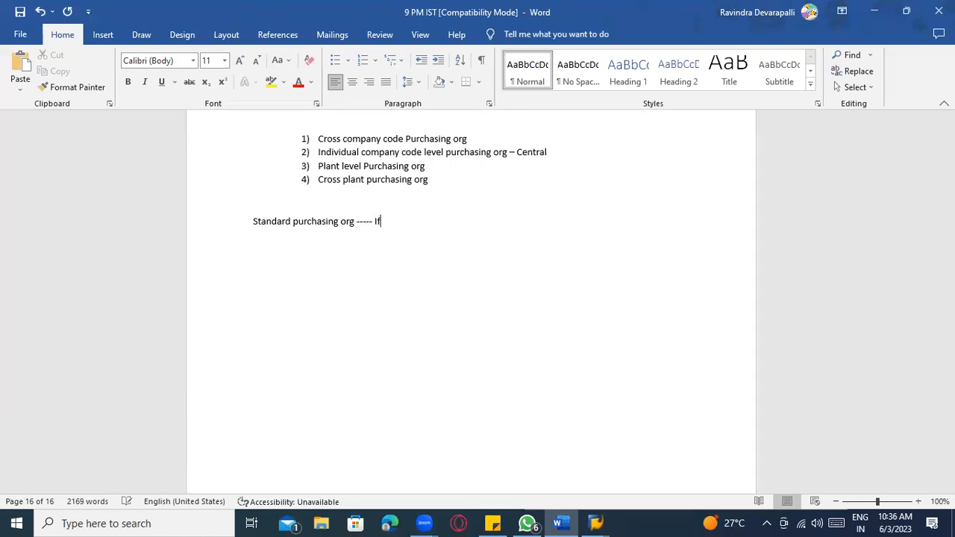
type(" you have multiple sta")
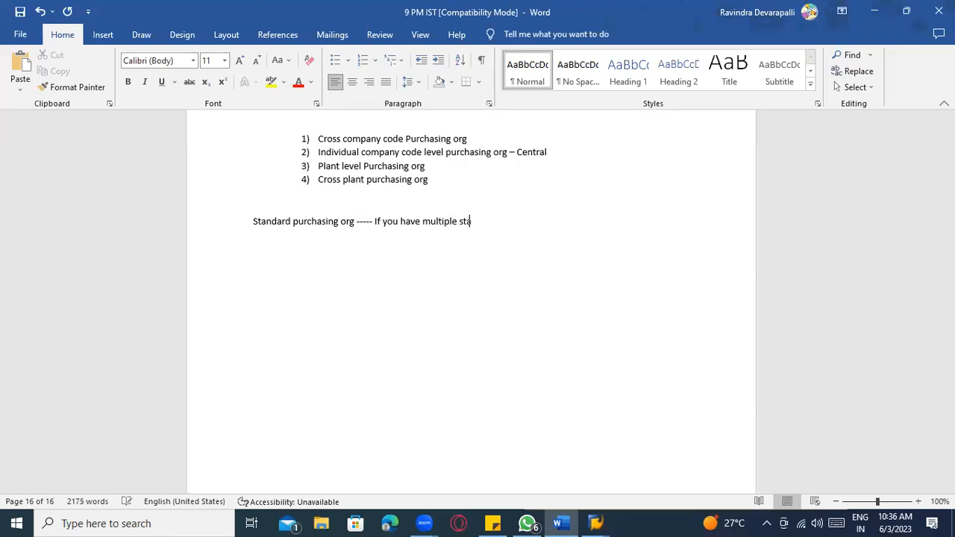
key("BackSpace")
key("BackSpace")
key("BackSpace")
key("BackSpace")
key("BackSpace")
key("BackSpace")
key("BackSpace")
key("BackSpace")
type("purchasing org under one plant then ")
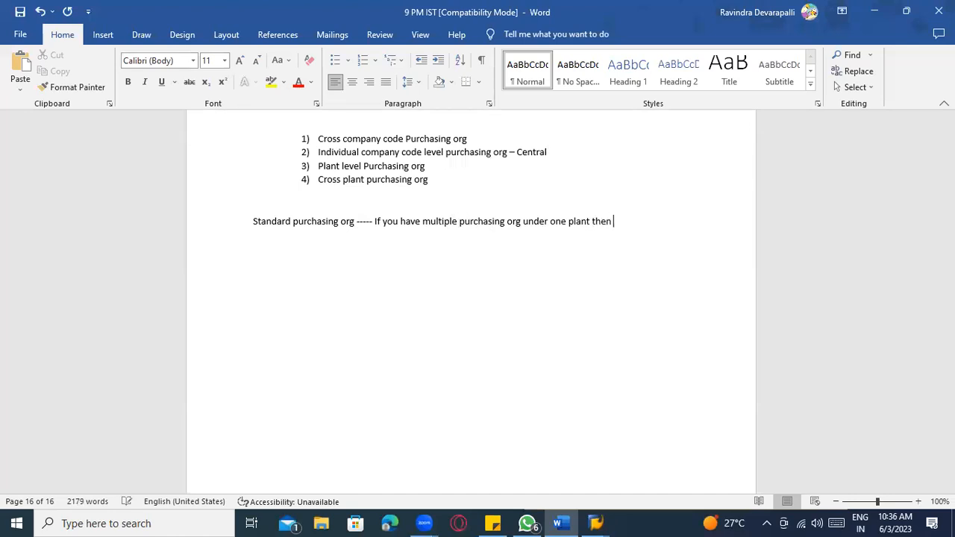
type("might be you can assign purchasing or")
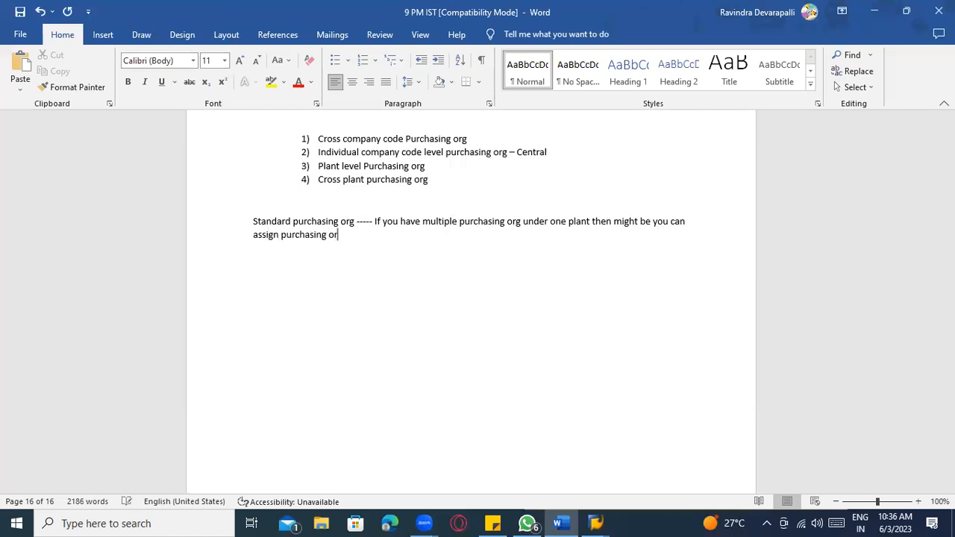
type("g as standard ")
type("purchaign or")
key("BackSpace")
key("BackSpace")
key("BackSpace")
key("BackSpace")
key("BackSpace")
key("BackSpace")
type("sing org")
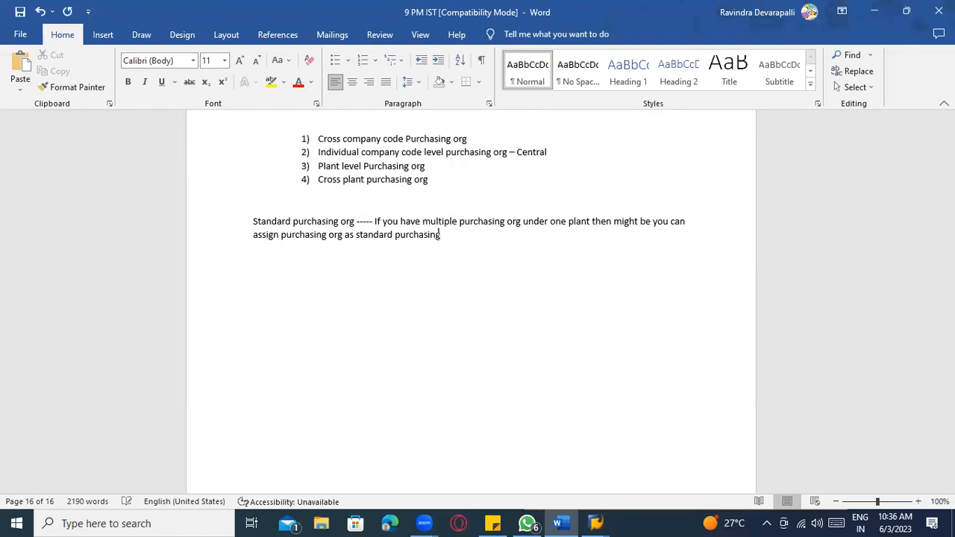
type(", this ")
type("purchasing org ")
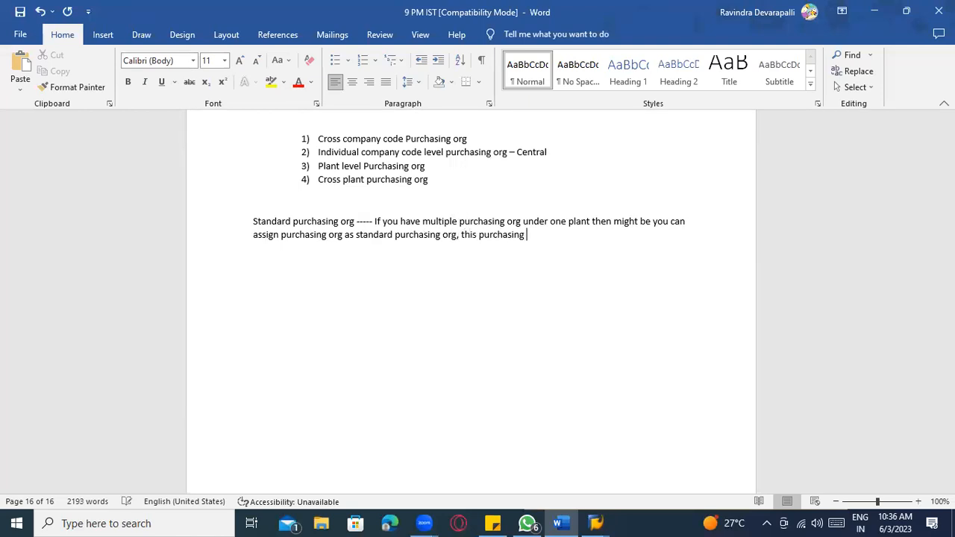
type("have right to neg")
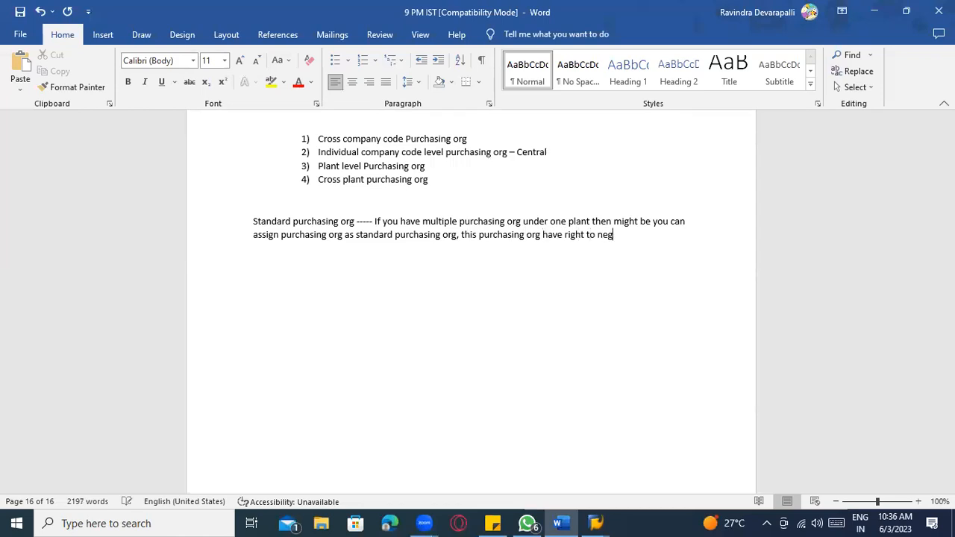
type("otay")
key("BackSpace")
key("BackSpace")
type("re")
key("BackSpace")
key("BackSpace")
type("ate to special")
key("BackSpace")
key("BackSpace")
key("BackSpace")
key("BackSpace")
key("BackSpace")
key("BackSpace")
key("BackSpace")
key("BackSpace")
key("BackSpace")
key("BackSpace")
type("on special stock pr")
key("BackSpace")
key("BackSpace")
type("procurement")
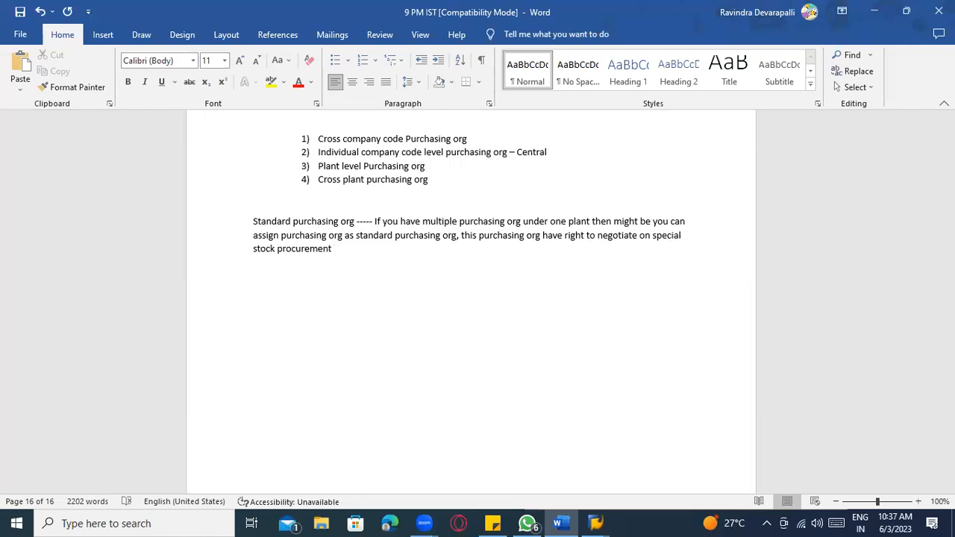
scroll(371, 256, "up", 6)
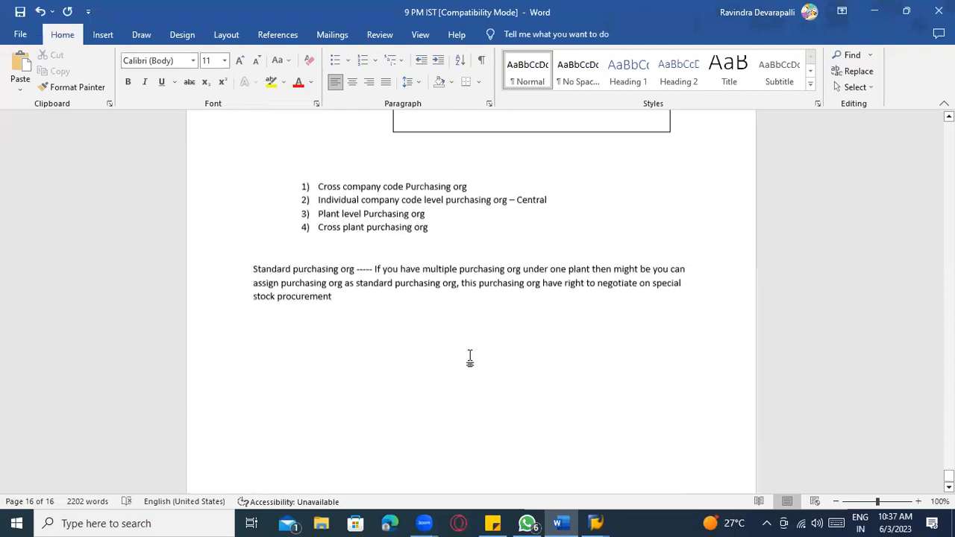
- Add the lines 'ABC1' and 'ZAB1 ---' below the paragraph, fixing the mistyped AB1
scroll(470, 357, "down", 2)
key("Return")
key("Return")
key("Return")
type("ABC1")
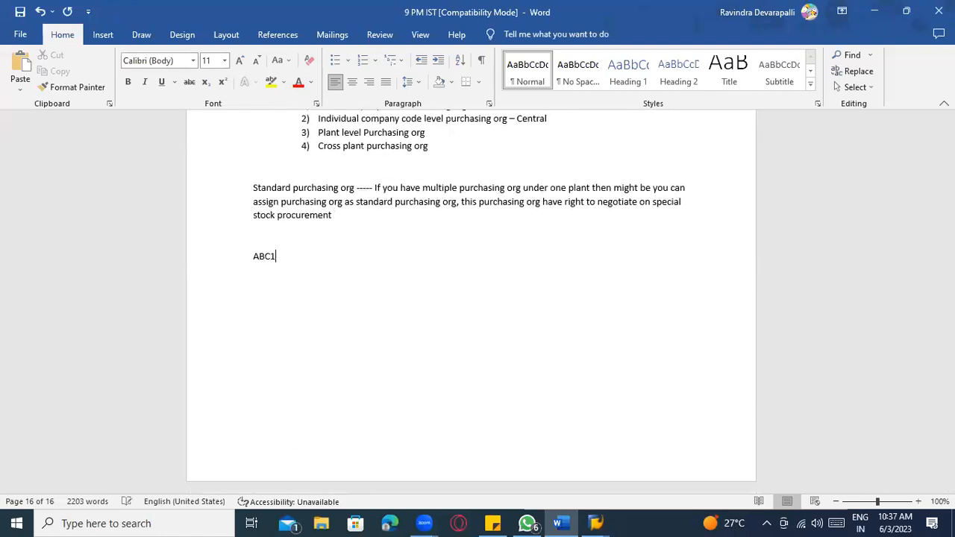
key("Return")
type("AB1 ----")
left_click(296, 256)
left_click(255, 277)
type("ZAB1 ---")
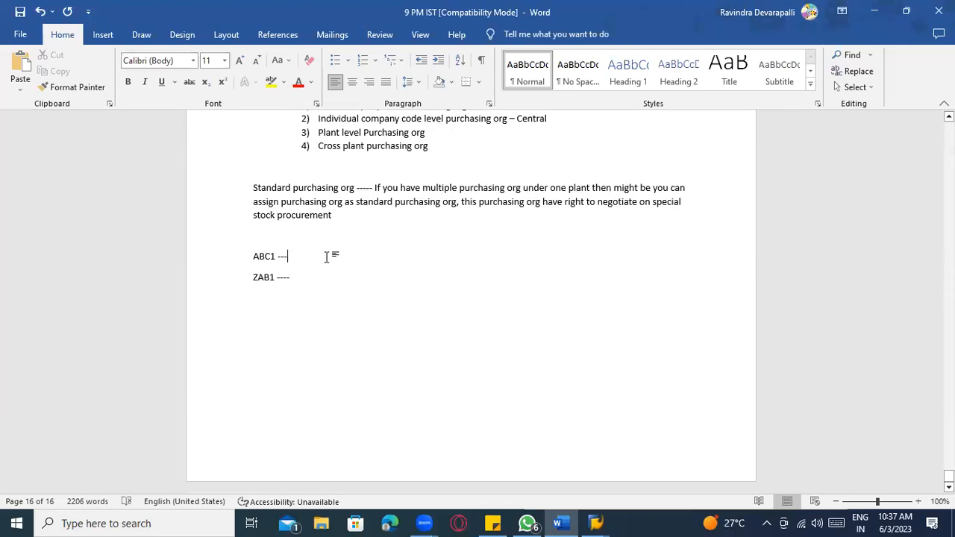
left_click(302, 277)
type("ZAB1")
- Open 'Assign purchasing organization to plant' and position the table on plant ZAB1
left_click(188, 38)
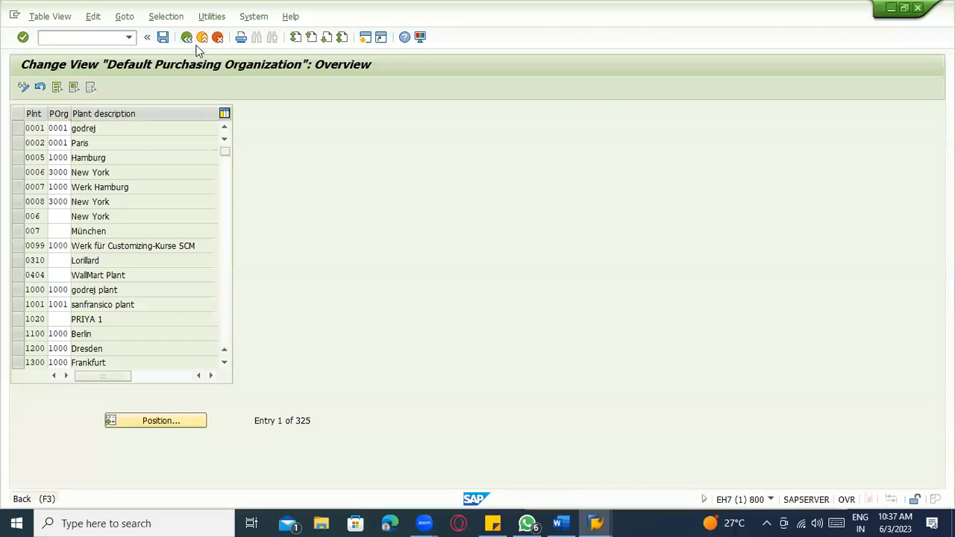
left_click(104, 315)
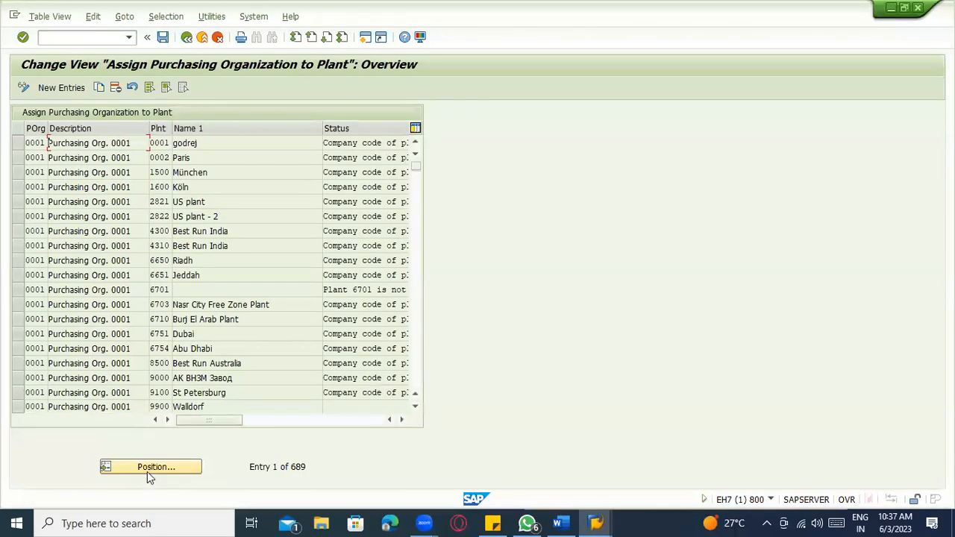
left_click(147, 472)
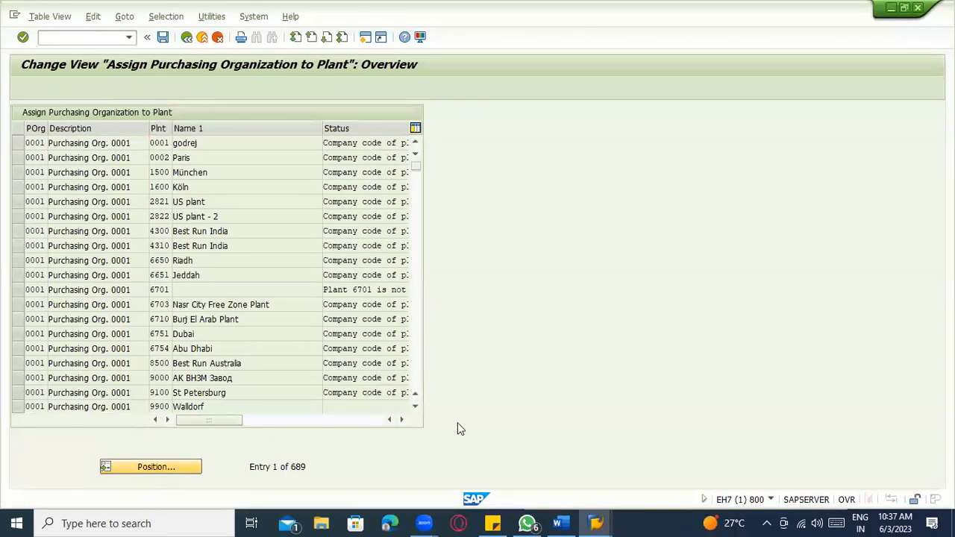
type("ZAB1")
key("Return")
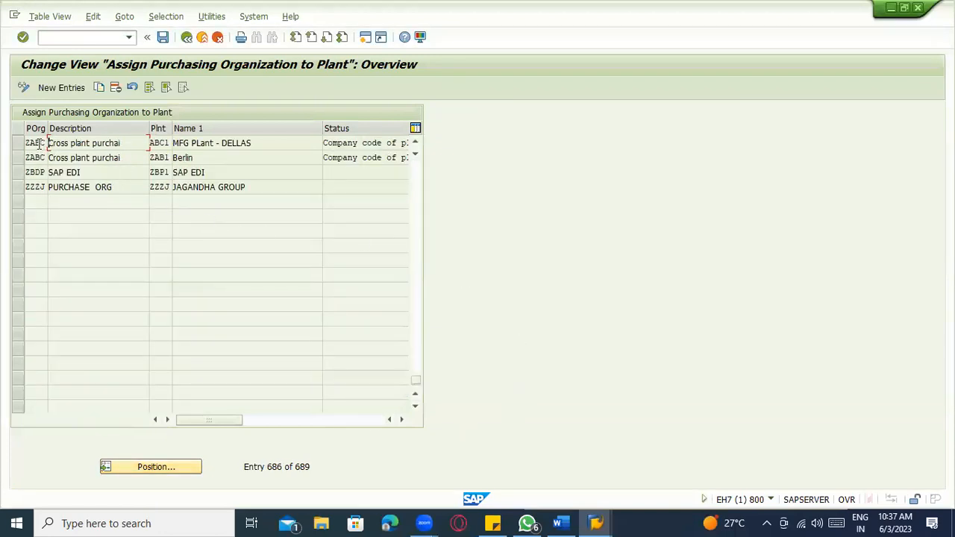
- Check the ABC1 and ZAB1 lines in the Word notes
key("alt+Tab")
left_click(275, 277)
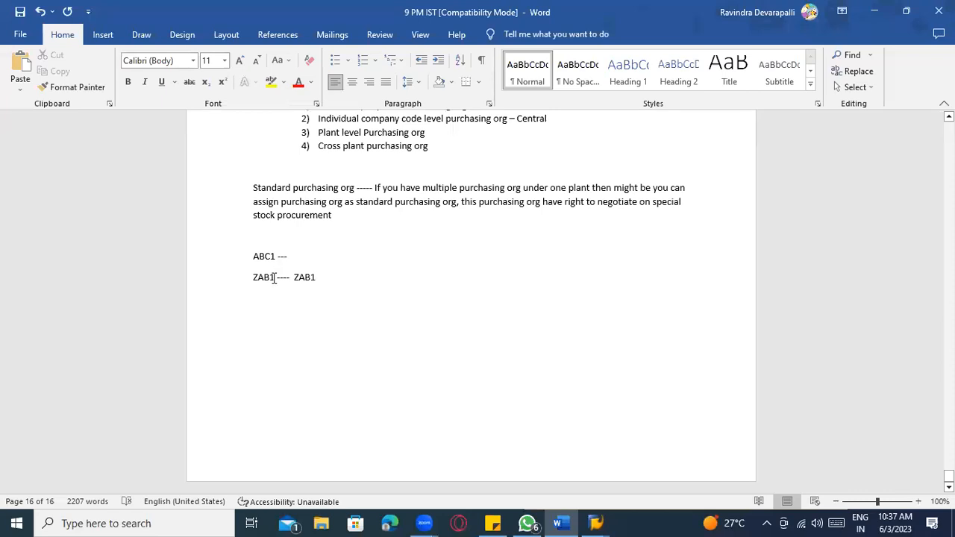
left_click(317, 275)
left_click(288, 256)
- Select the ZABC rows assigned to plants ABC1 and ZAB1
key("alt+Tab")
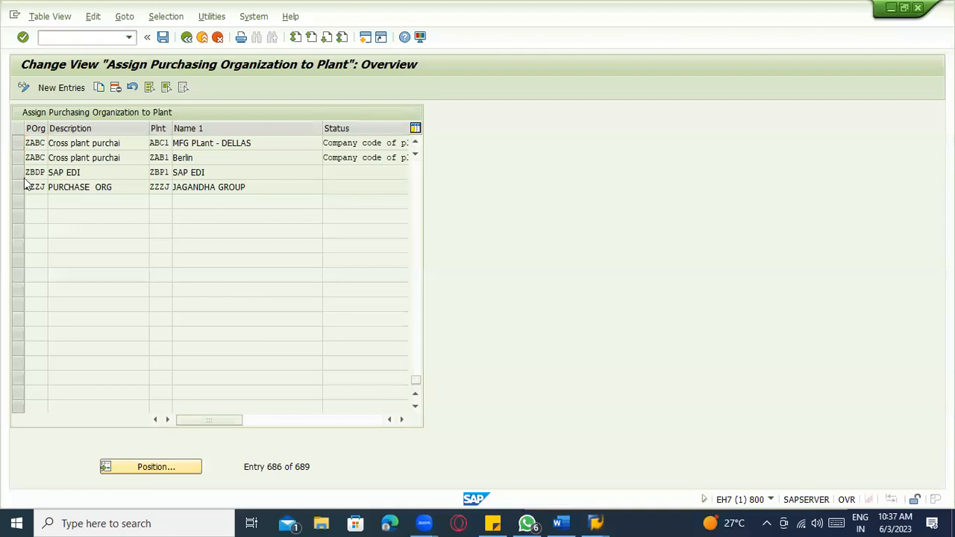
left_click(21, 144)
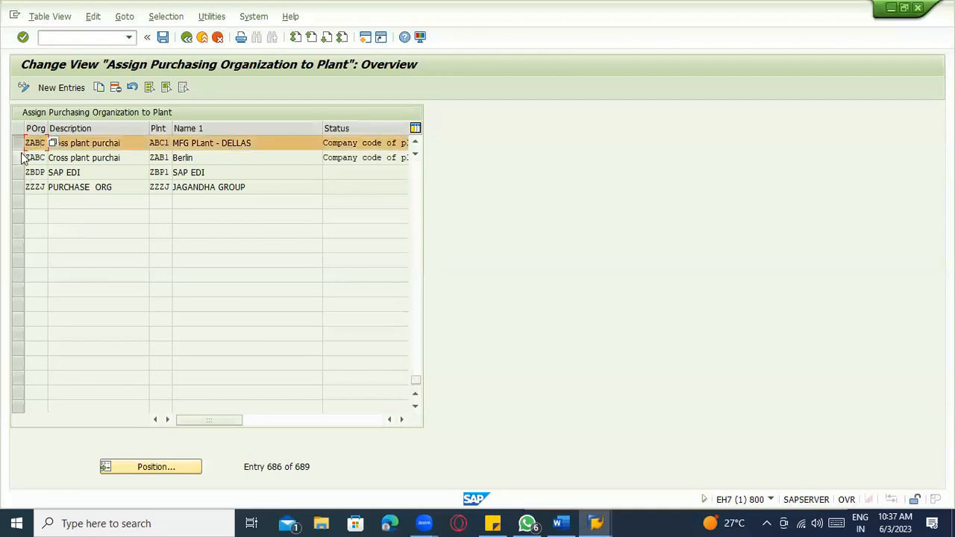
left_click(22, 159)
left_click(170, 159)
- Replace the ABC1 and ZAB1 lines with a single 'ZAB1 -------------' line
key("alt+Tab")
left_click_drag(322, 280, 252, 263)
key("BackSpace")
type("Z")
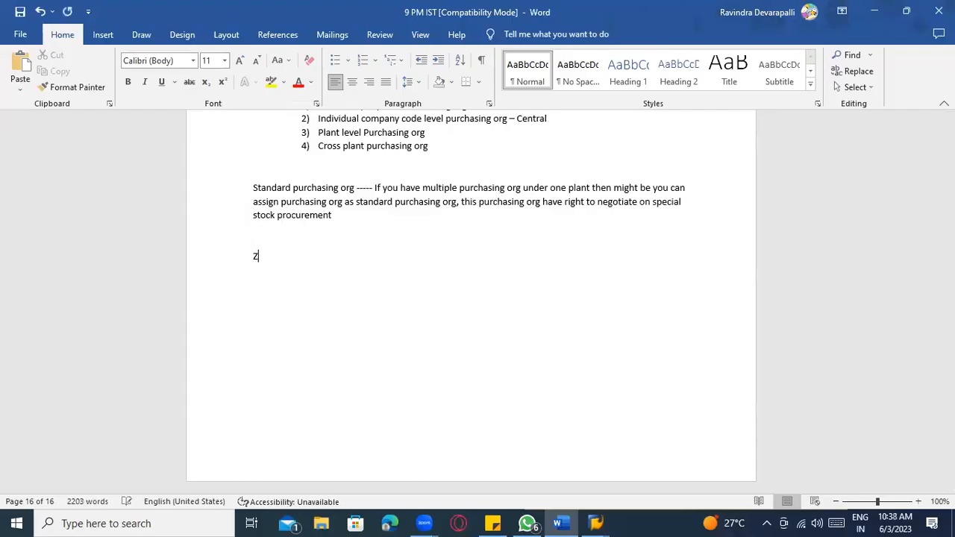
type("AB21")
key("BackSpace")
key("BackSpace")
type("1 -------------")
type("1)")
type(" Purch")
- Type '1) Indidual plant purchasing org' after ZAB1
key("BackSpace")
key("BackSpace")
key("BackSpace")
key("BackSpace")
key("BackSpace")
type("Indiv")
key("BackSpace")
key("BackSpace")
type("idual plant purchasing rog")
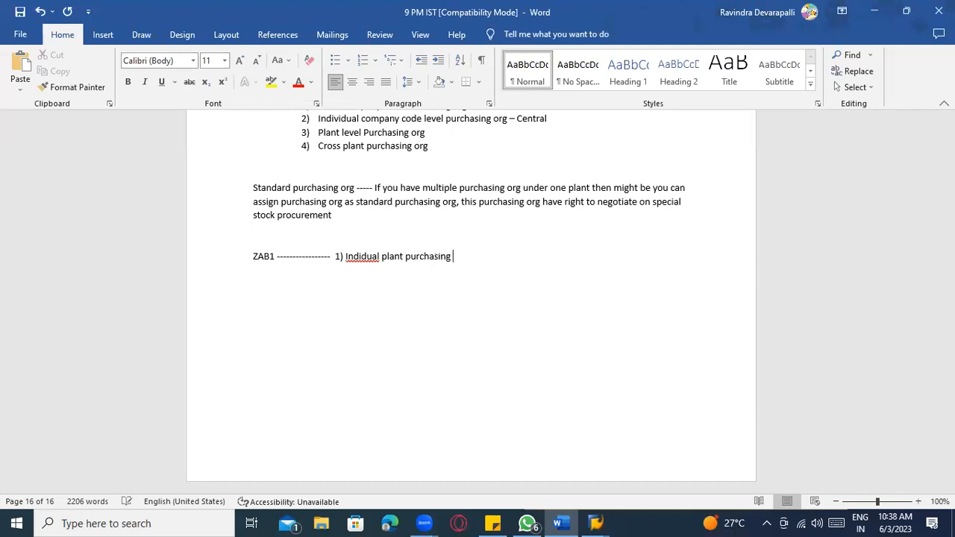
key("BackSpace")
key("BackSpace")
key("BackSpace")
type("org")
- Correct 'Indidual' to 'Individual' and finish the ZAB1 line with 'org'
right_click(361, 258)
left_click(351, 273)
key("ctrl+z")
key("ctrl+z")
right_click(362, 261)
left_click(362, 259)
key("Delete")
key("Delete")
key("Delete")
key("Delete")
key("Delete")
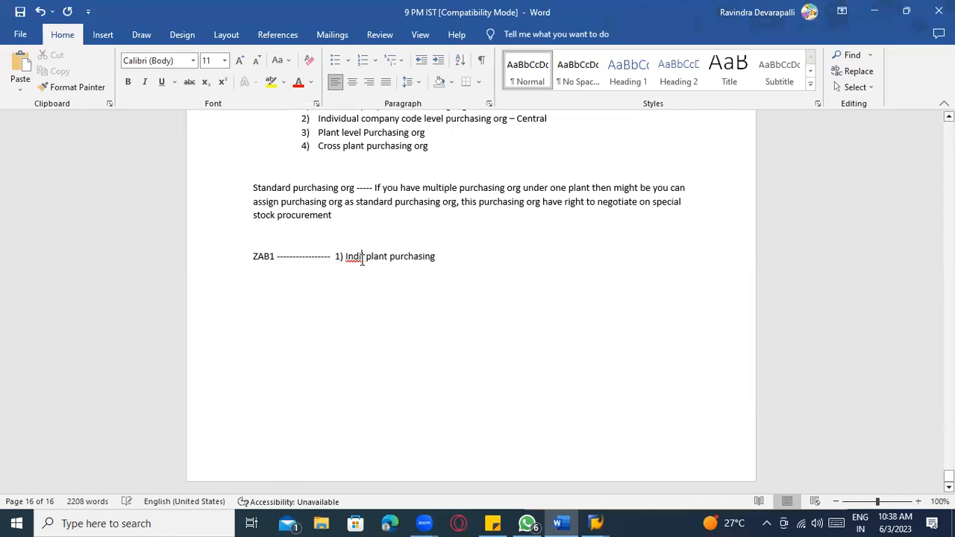
type("c=v")
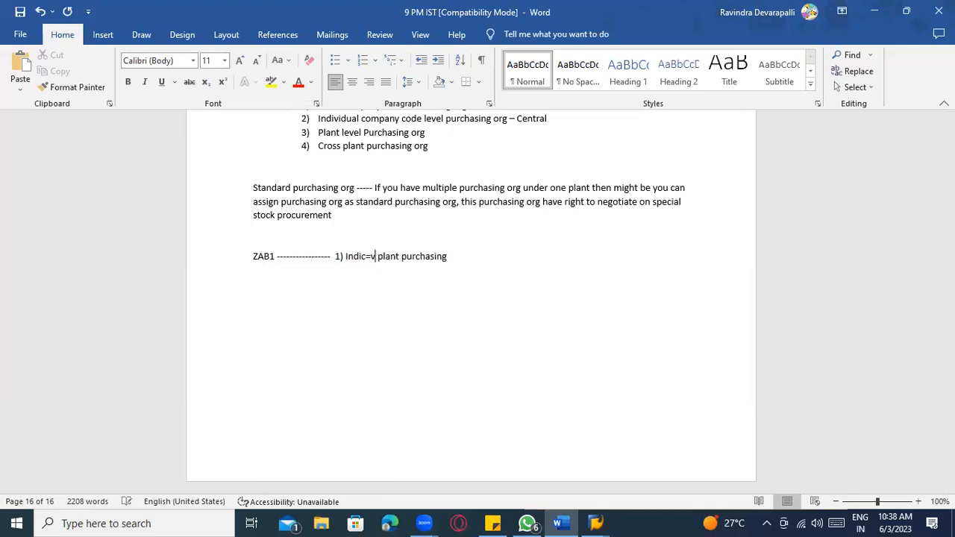
key("BackSpace")
key("BackSpace")
key("BackSpace")
key("BackSpace")
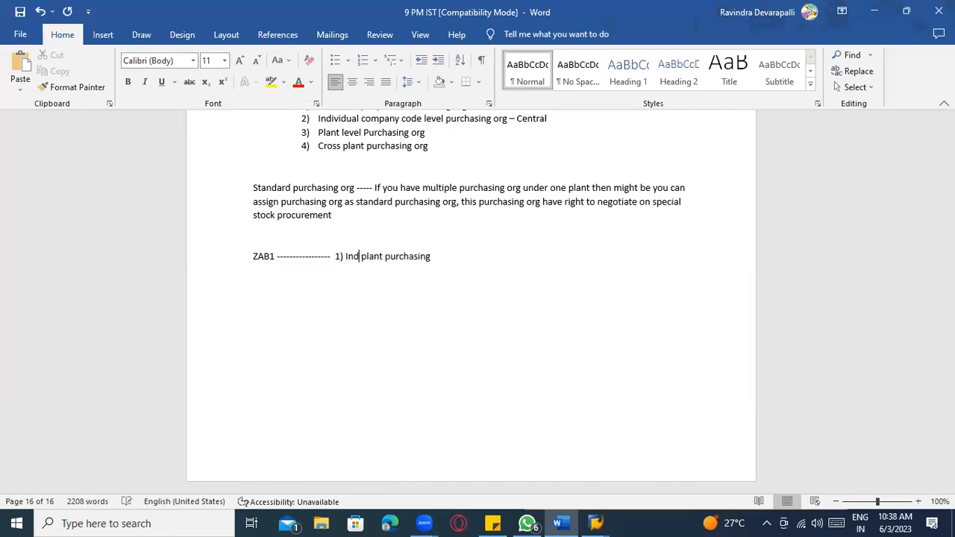
type("ividual")
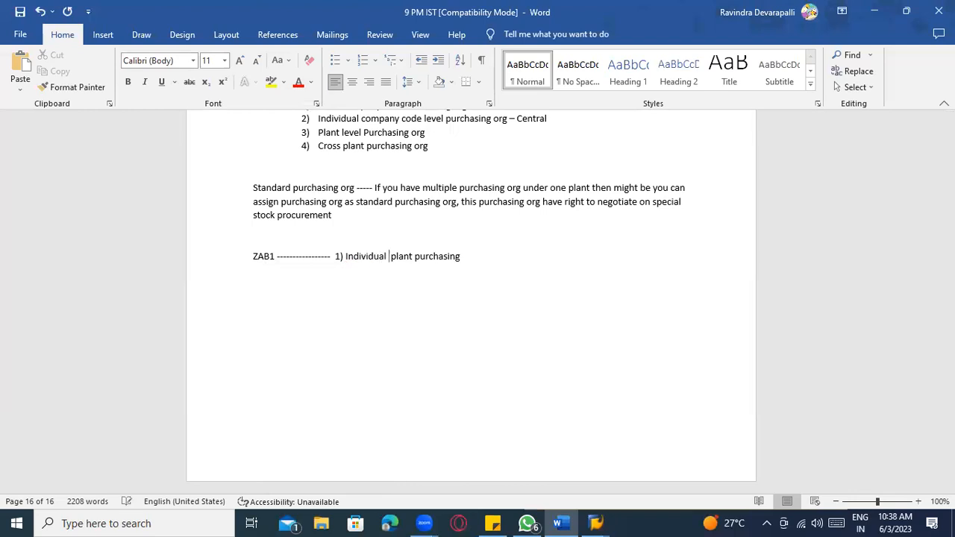
left_click(481, 255)
type("org")
- Add 'central purchasing org' as the next numbered item below ZAB1
key("Return")
type("2)")
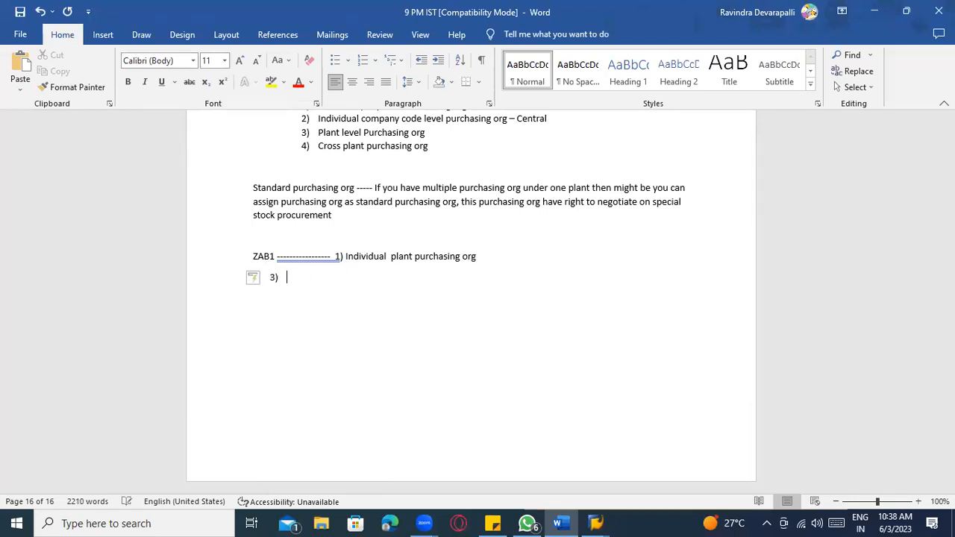
key("BackSpace")
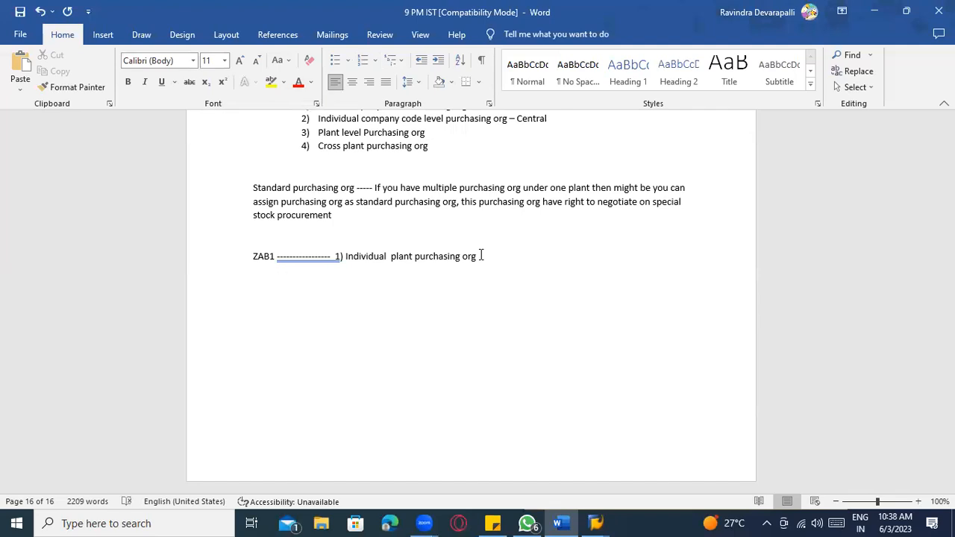
key("ctrl+z")
type("cen")
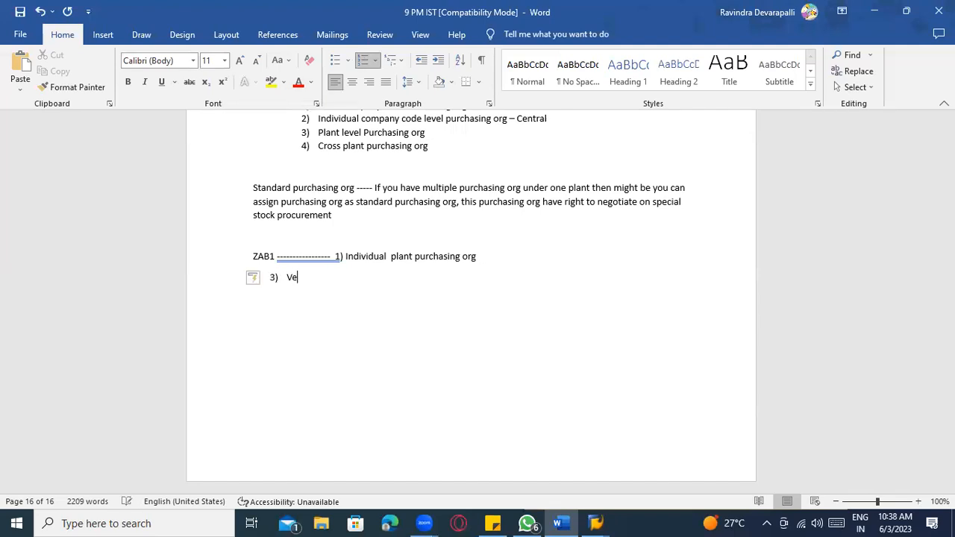
type("tral purchasing org")
- Add 'Cross plant purchasing org' as the following item and remove the empty fifth item
key("Return")
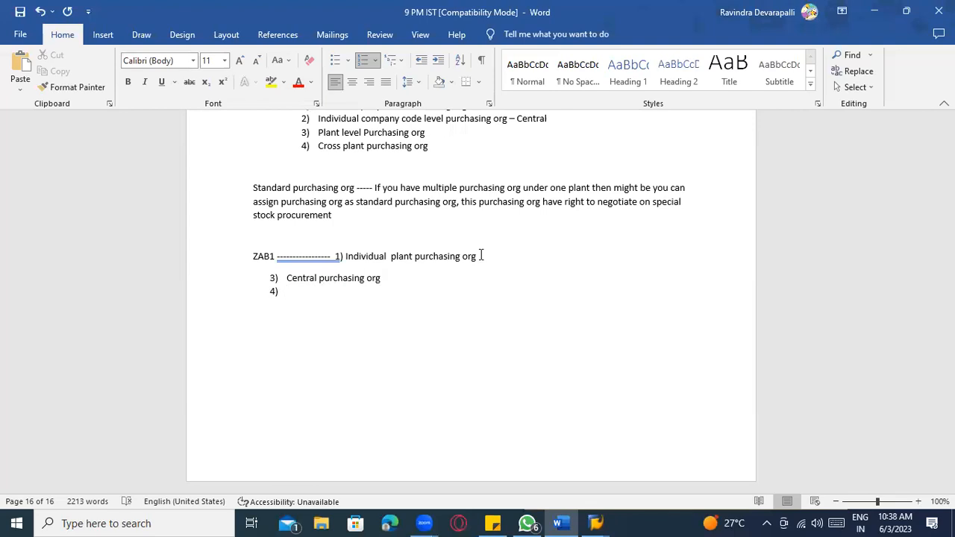
type("Cross plant purchasing org")
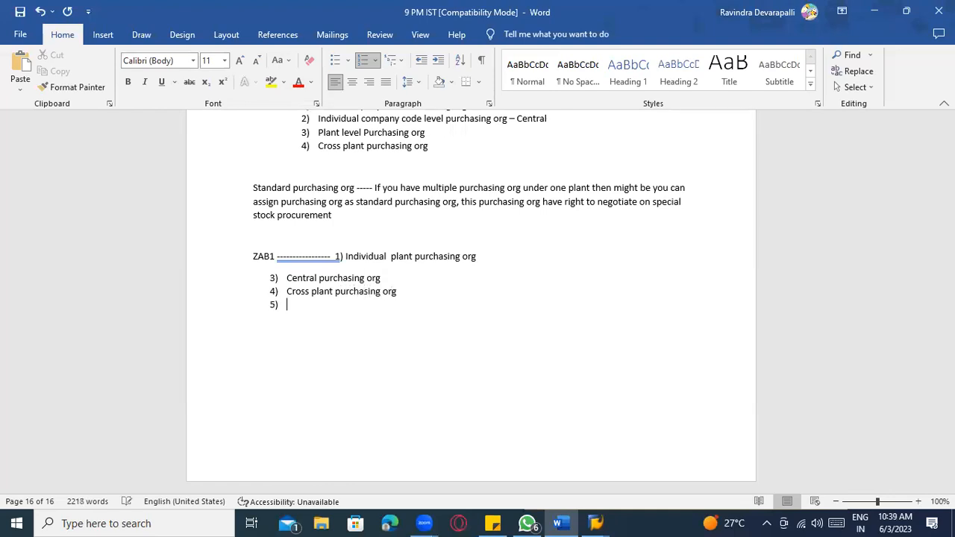
key("BackSpace")
left_click(336, 257)
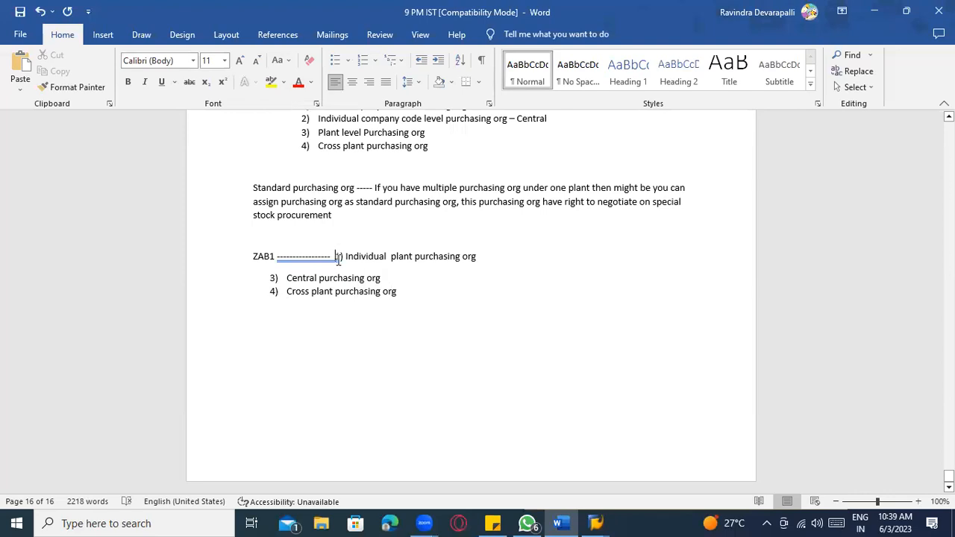
- Move 'Individual plant' onto its own numbered line under ZAB1 using Format Painter
key("Return")
key("Return")
left_click_drag(396, 337, 286, 320)
left_click(73, 87)
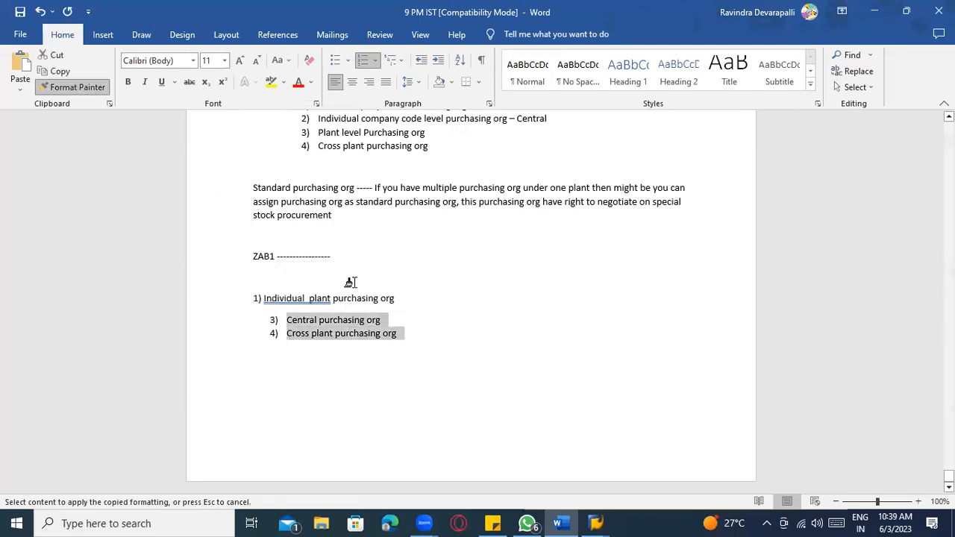
left_click_drag(399, 299, 229, 278)
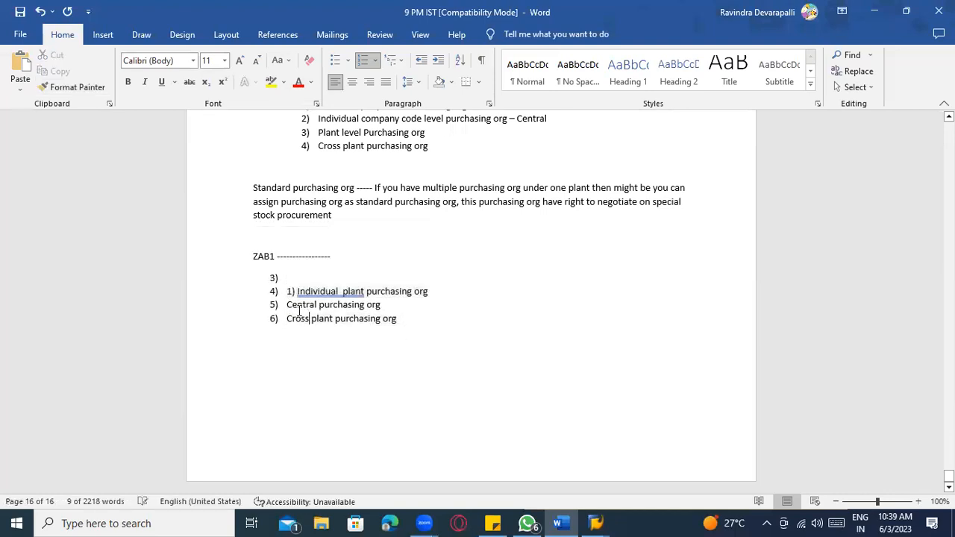
left_click(297, 292)
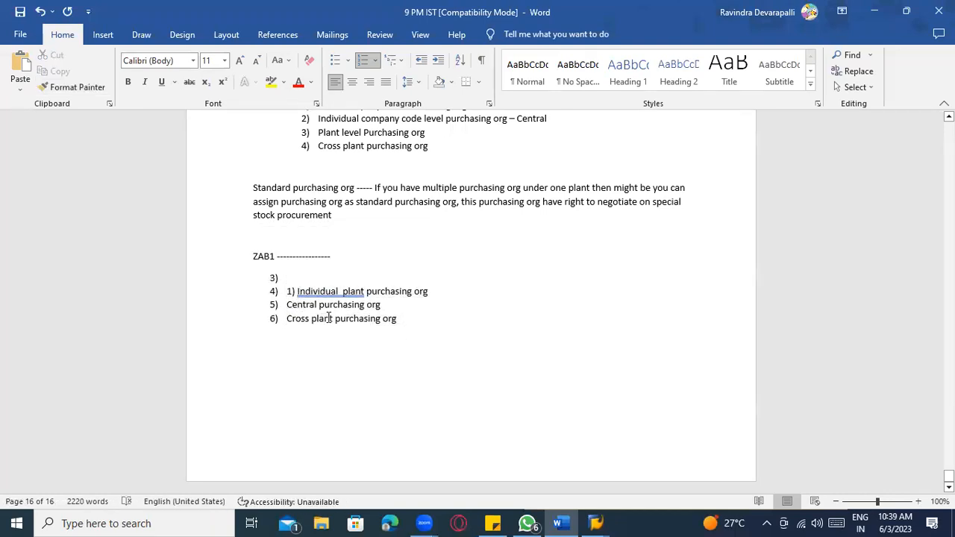
key("BackSpace")
key("BackSpace")
key("BackSpace")
key("BackSpace")
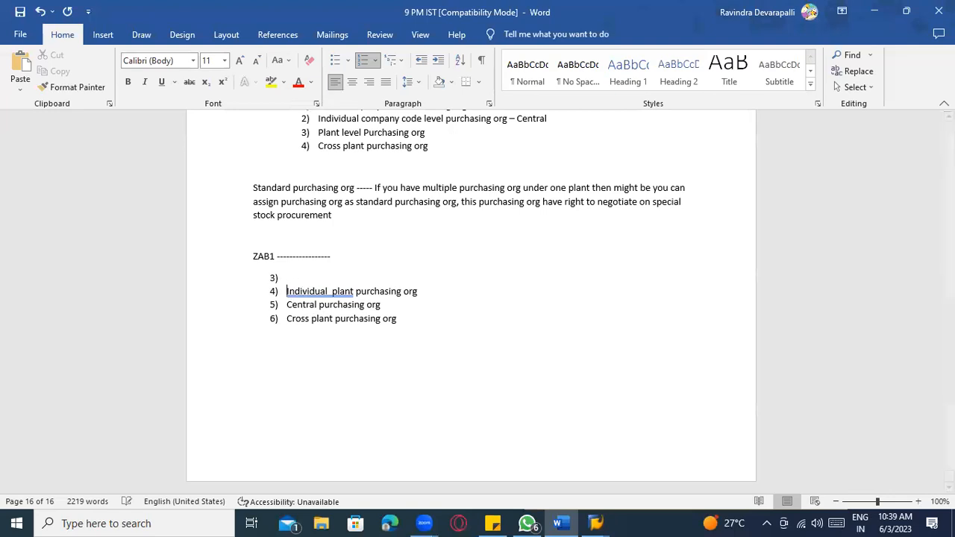
key("BackSpace")
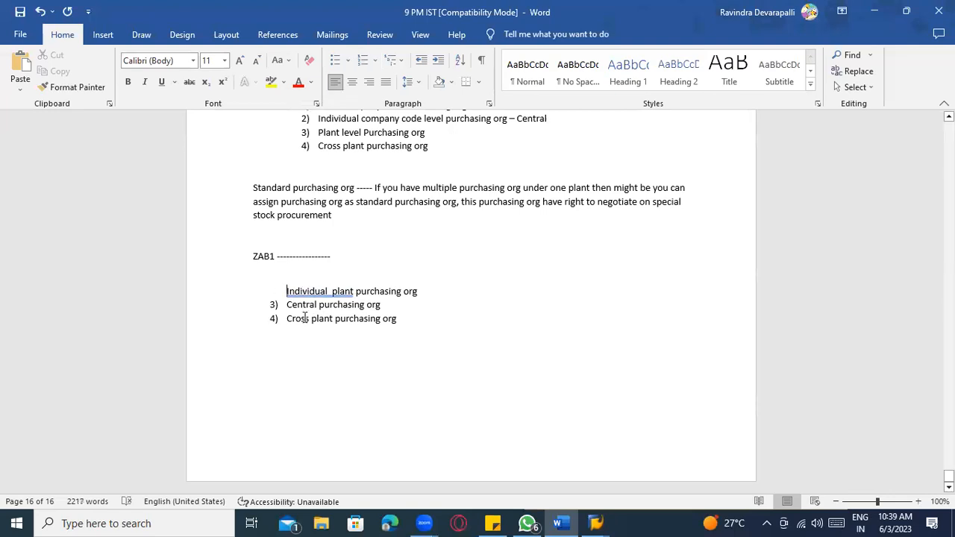
type("1)")
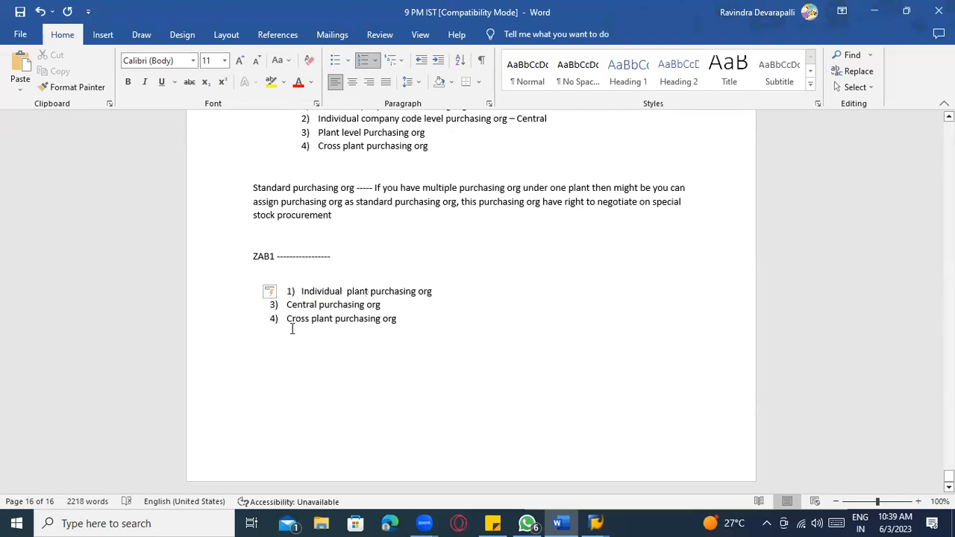
- Convert the three purchasing org items under ZAB1 from numbers to arrow bullets
left_click(290, 305)
key("BackSpace")
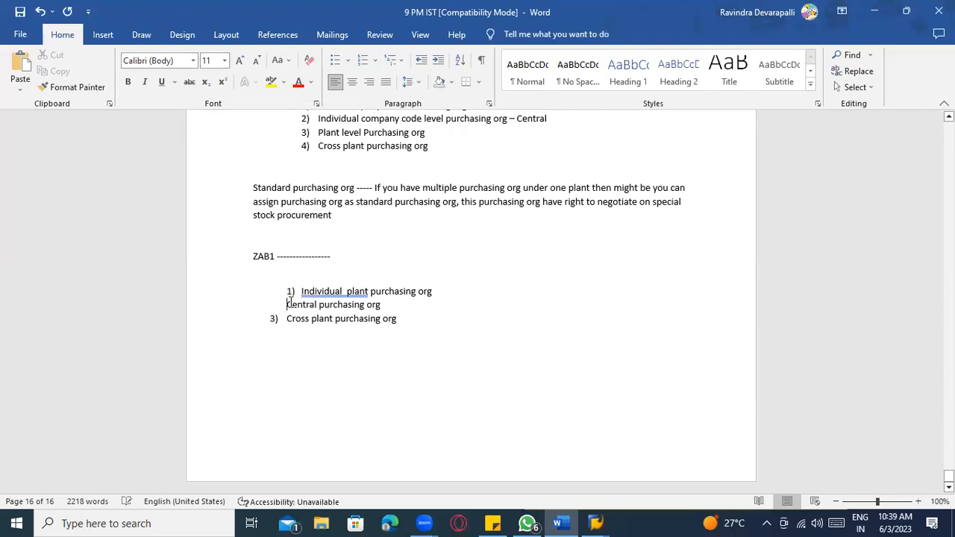
key("BackSpace")
key("ctrl+z")
key("ctrl+z")
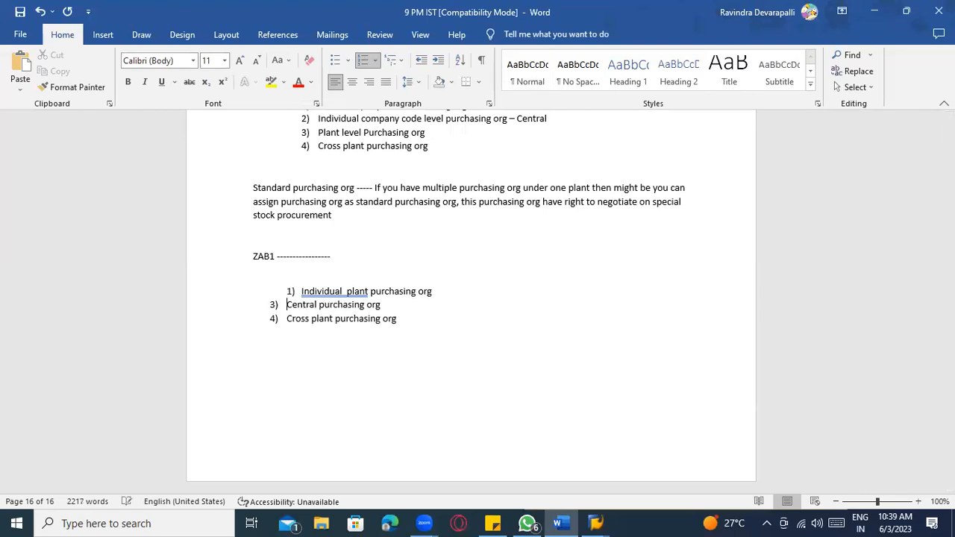
left_click_drag(402, 319, 271, 279)
left_click(377, 260)
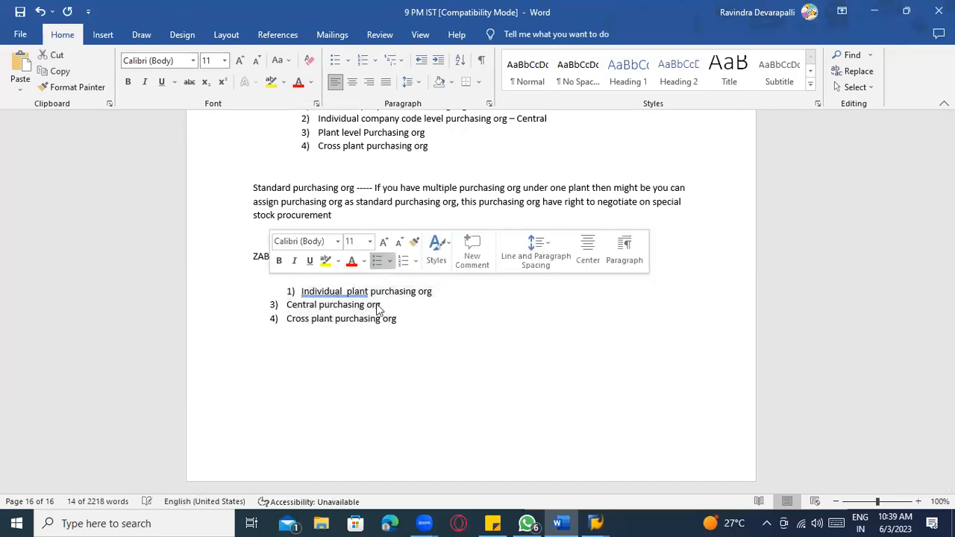
left_click(378, 372)
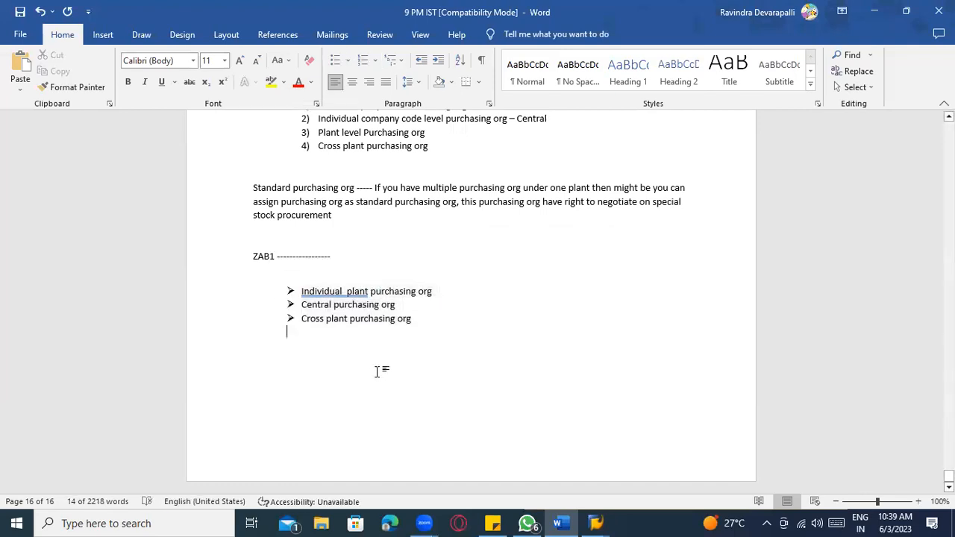
- Accept the spelling fix that removes the double space in 'Individual plant'
right_click(344, 292)
left_click(310, 83)
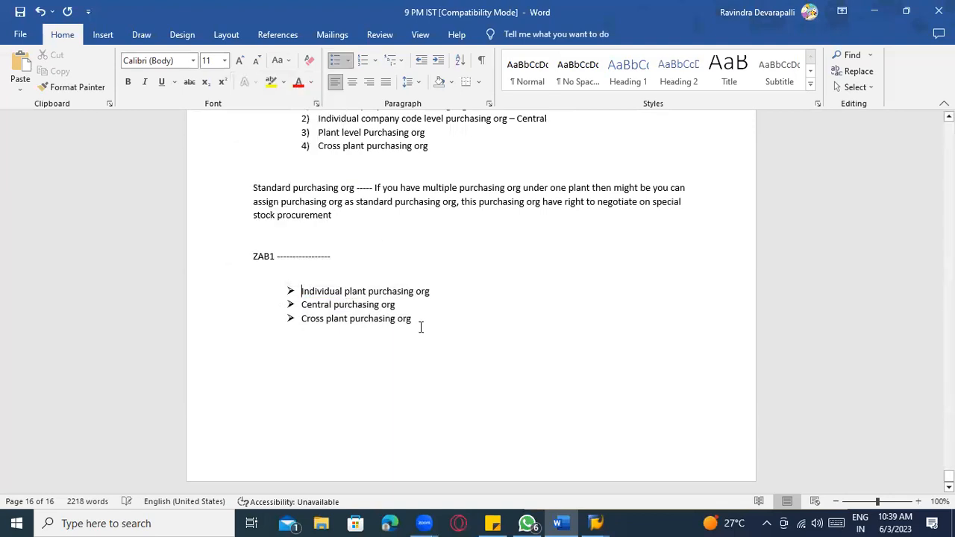
left_click(419, 332)
left_click(347, 255)
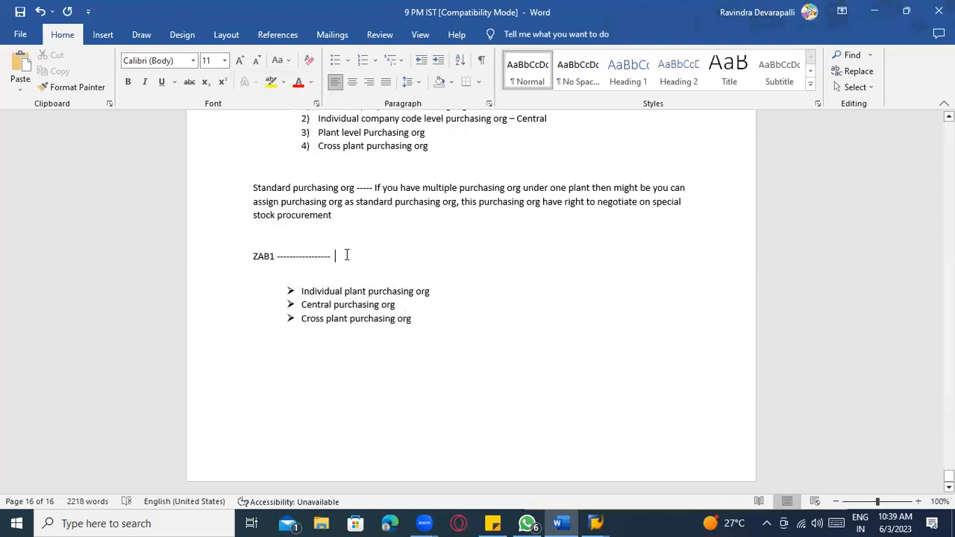
- Add ' plant' after the ZAB1 dashes and accept the grammar suggestion
type("plant")
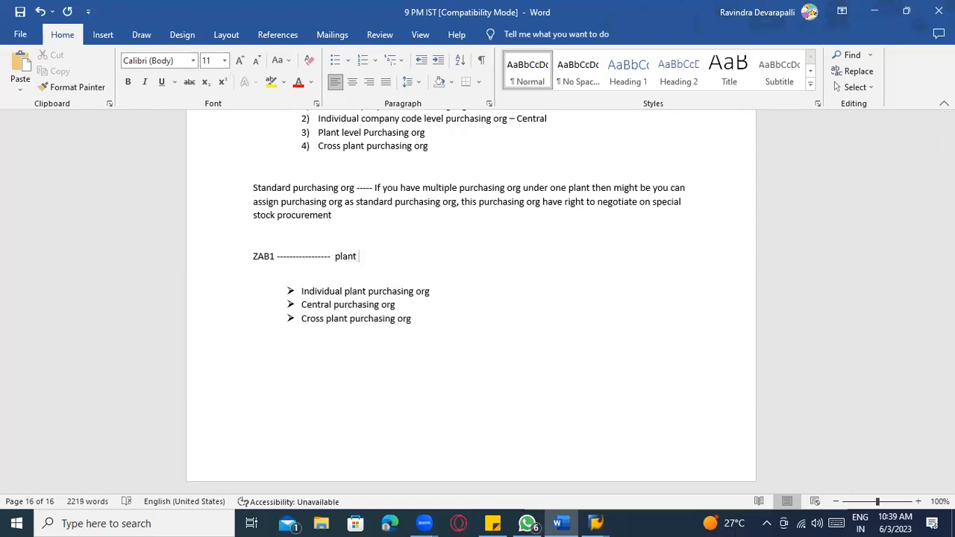
left_click(356, 305)
left_click(361, 318)
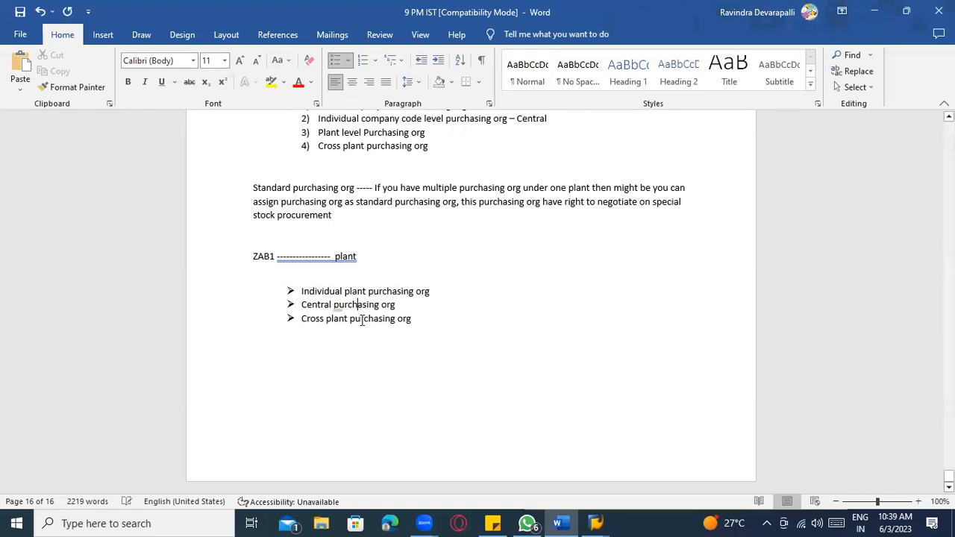
right_click(346, 263)
left_click(333, 272)
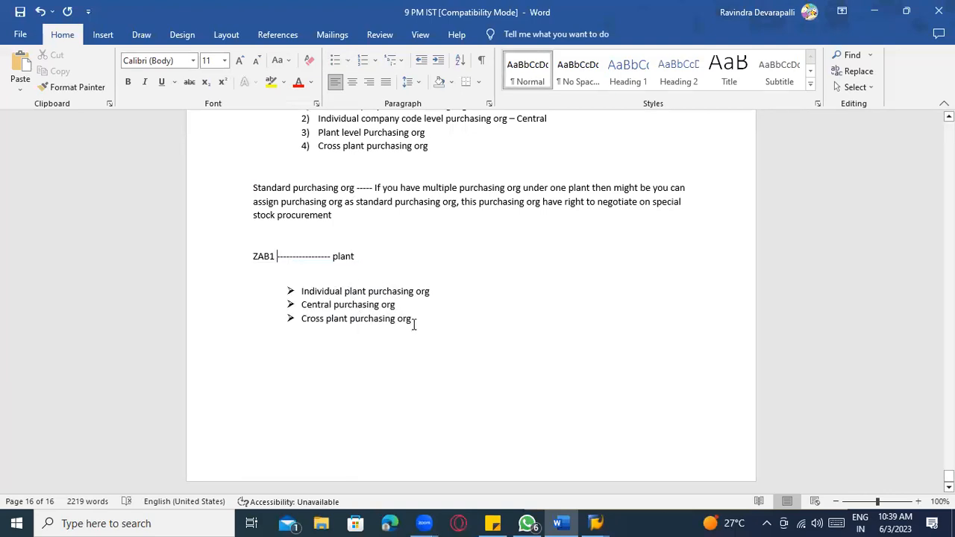
- Review the Standard purchasing org paragraph and the three bulleted purchasing org lines
left_click(414, 324)
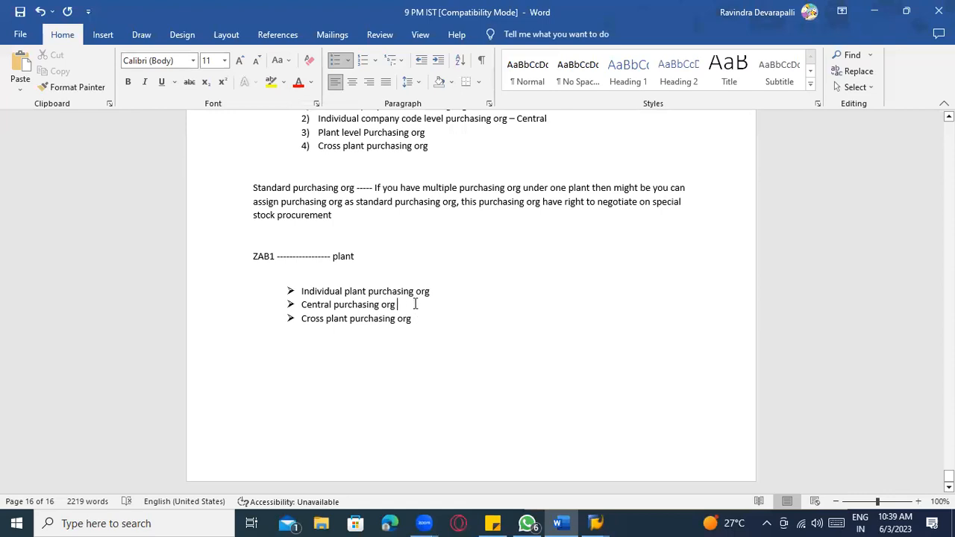
left_click_drag(397, 305, 323, 305)
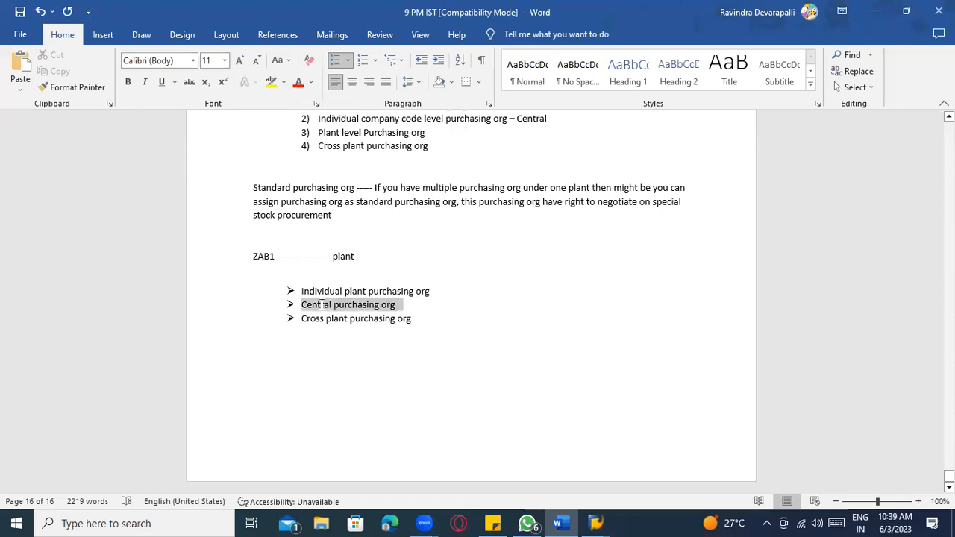
left_click(264, 256)
left_click(444, 288)
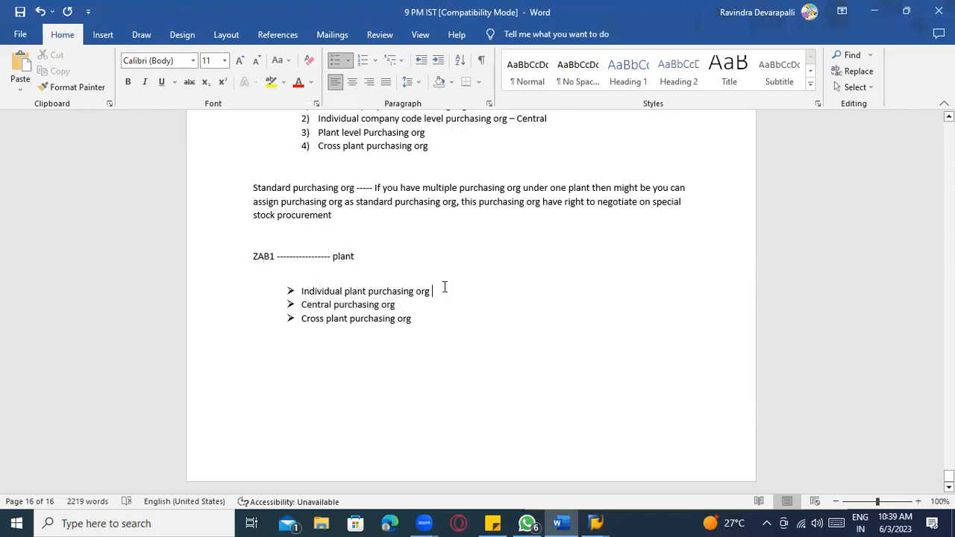
triple_click(388, 298)
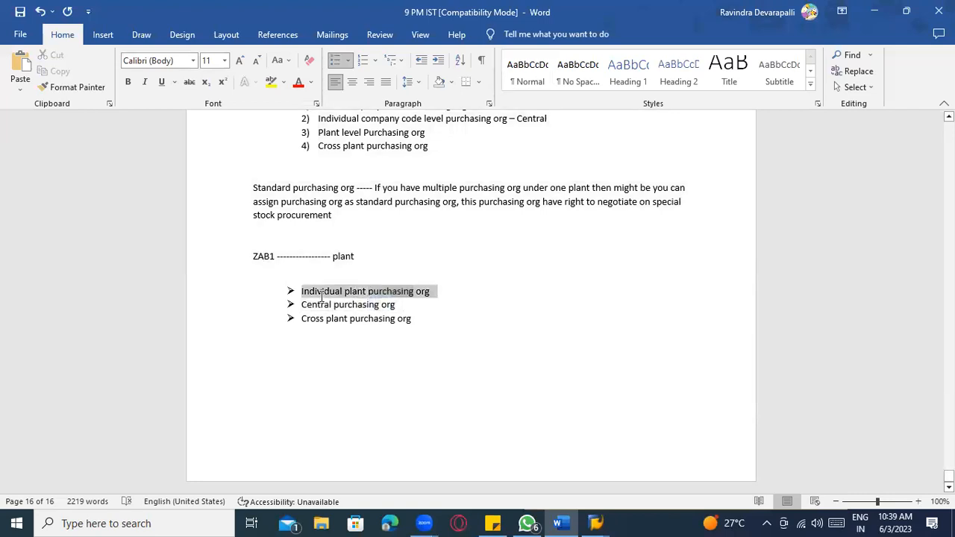
left_click(272, 256)
left_click_drag(415, 324, 308, 326)
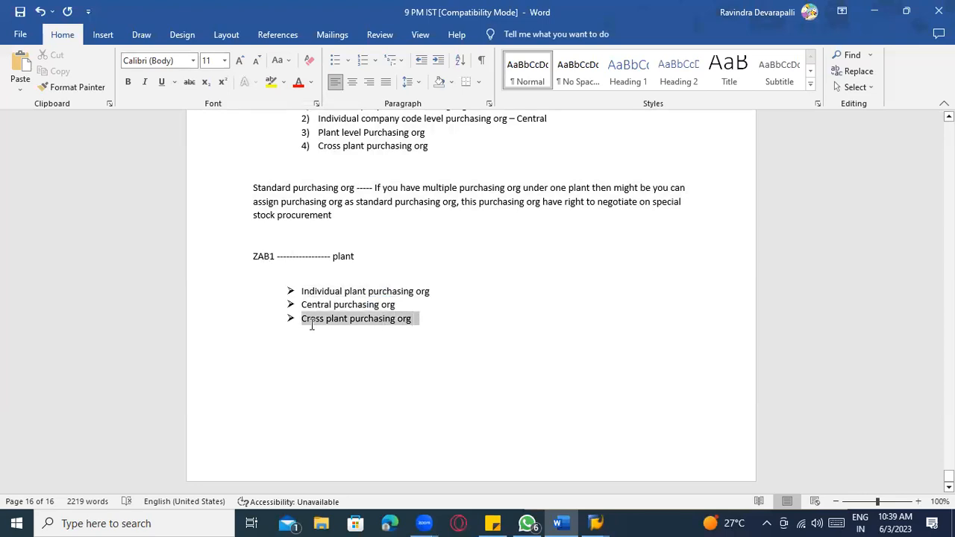
left_click(358, 366)
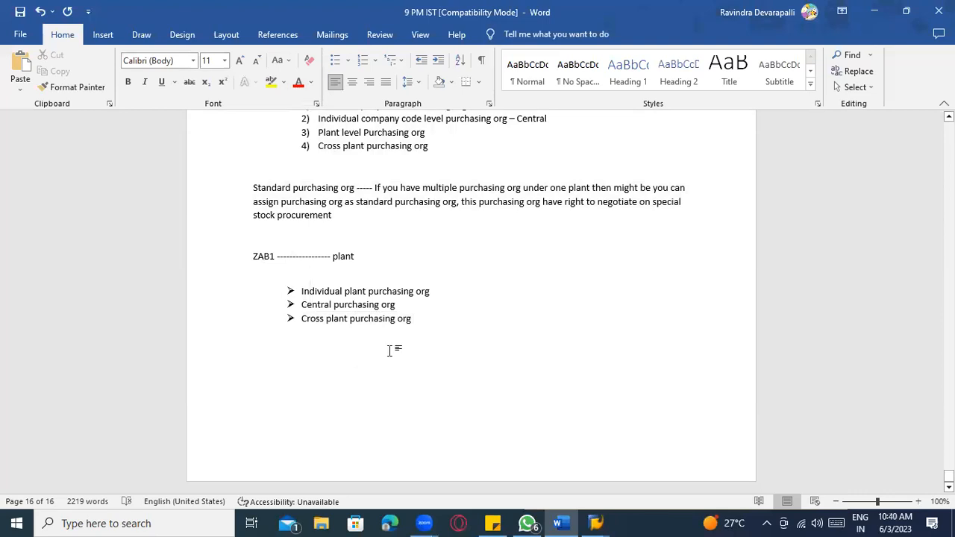
left_click(412, 319)
left_click(383, 319)
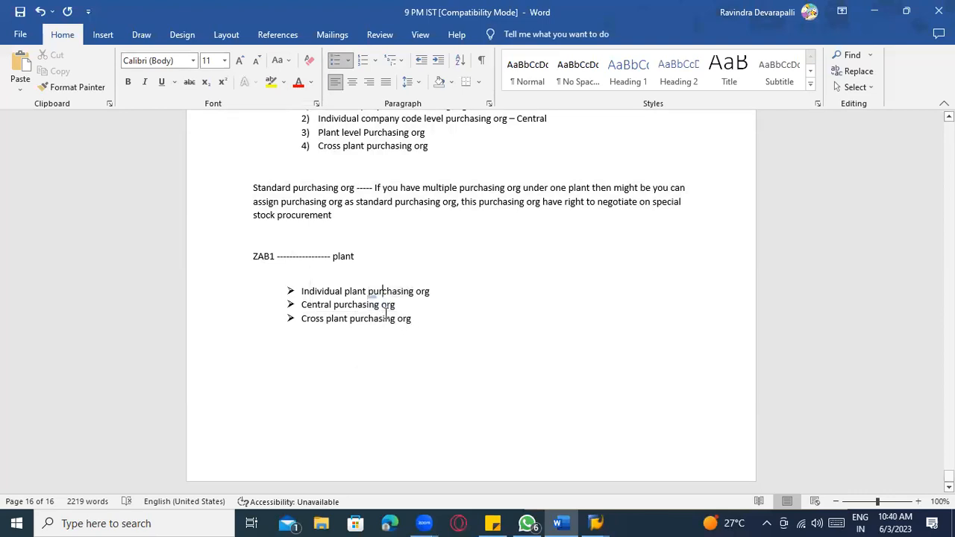
scroll(354, 302, "up", 1)
left_click(281, 223)
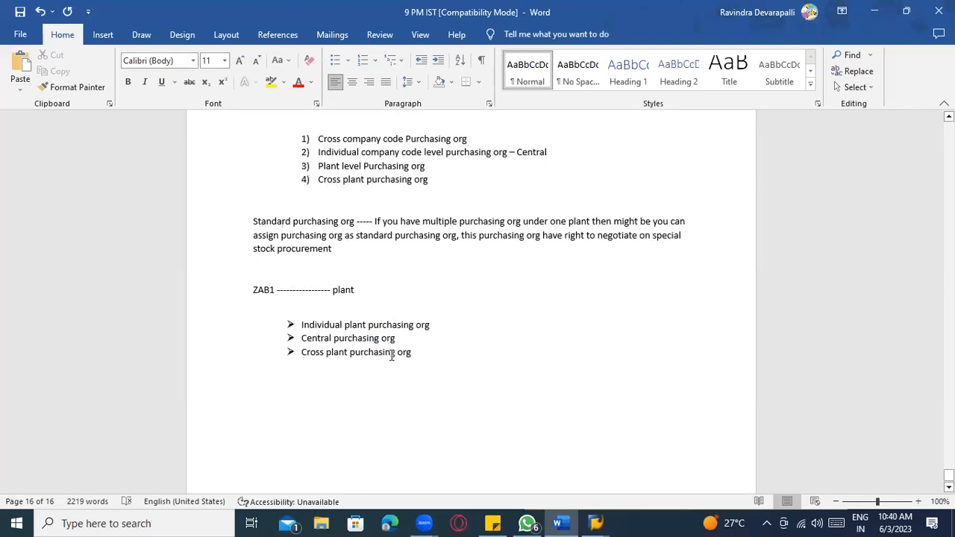
left_click(350, 342)
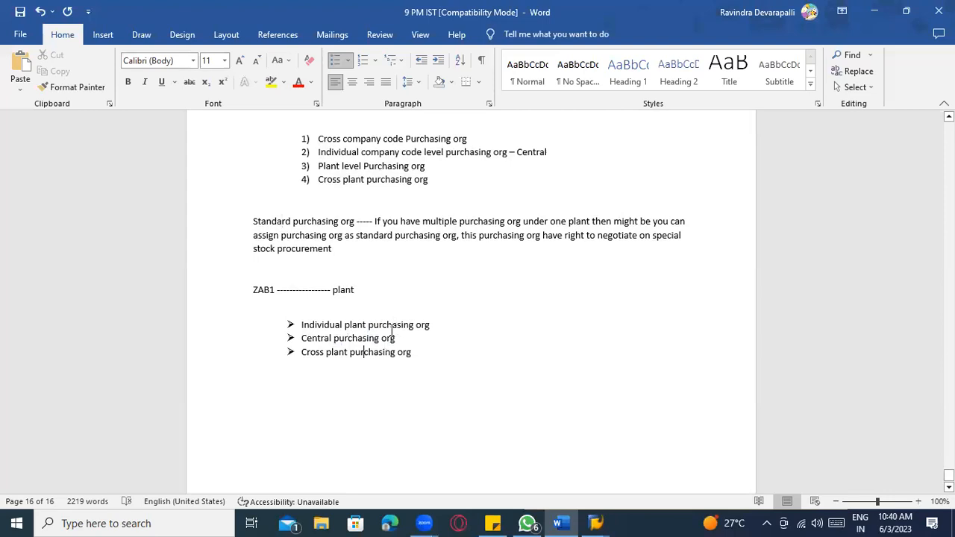
left_click_drag(416, 356, 303, 325)
left_click(275, 219)
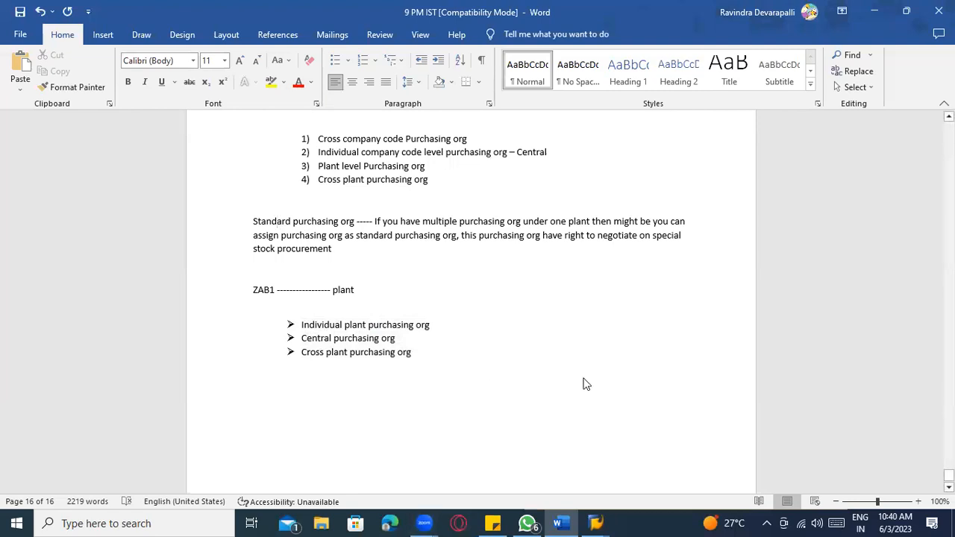
- Open the standard purchasing org to plant assignment table and jump to the ZAB plants
left_click(595, 524)
left_click(186, 37)
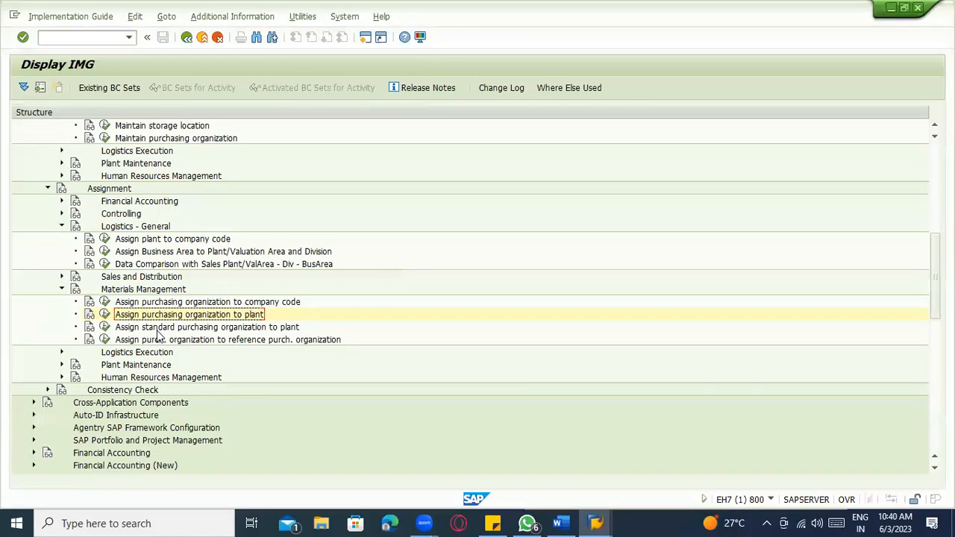
left_click(106, 327)
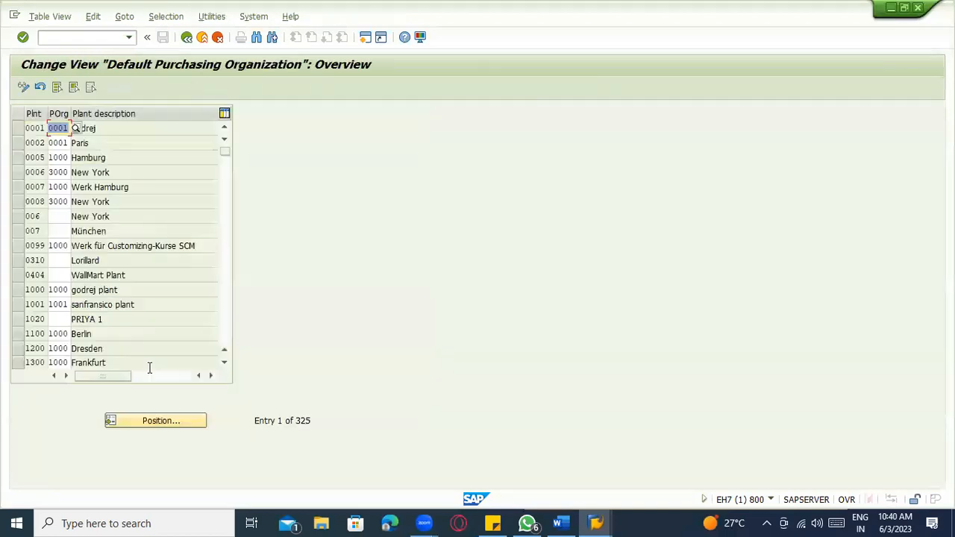
left_click(162, 420)
type("ZAV")
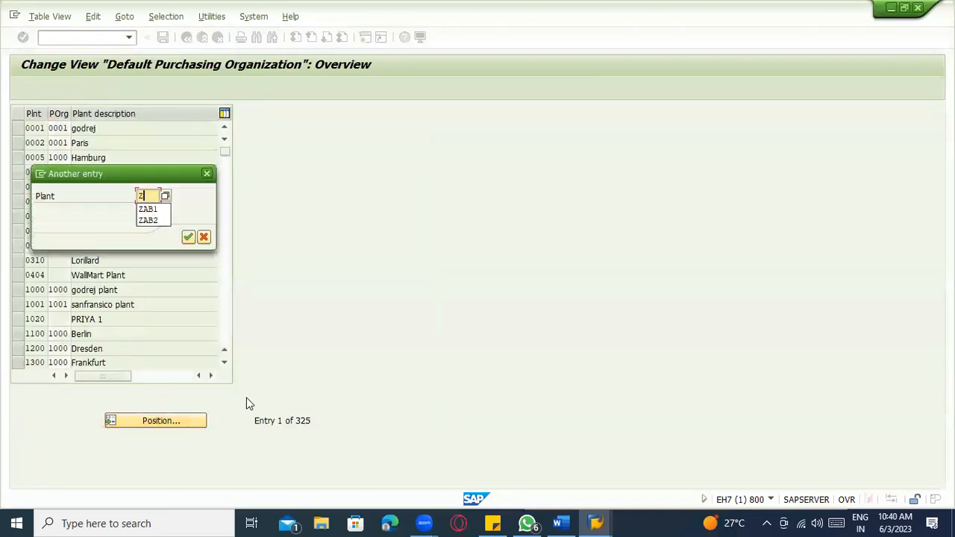
key("Return")
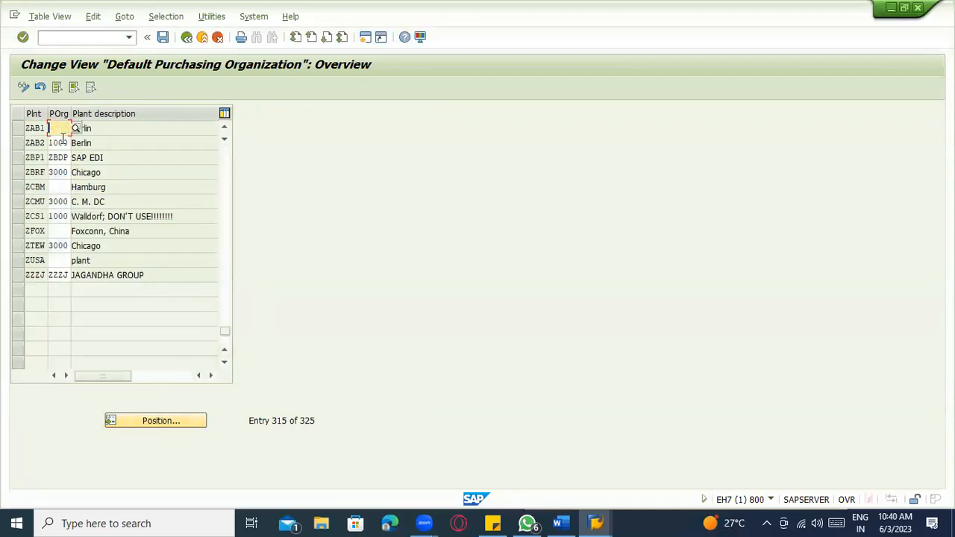
- Set purchasing organization ZAB1 as the default for plant ZAB1
key("Down")
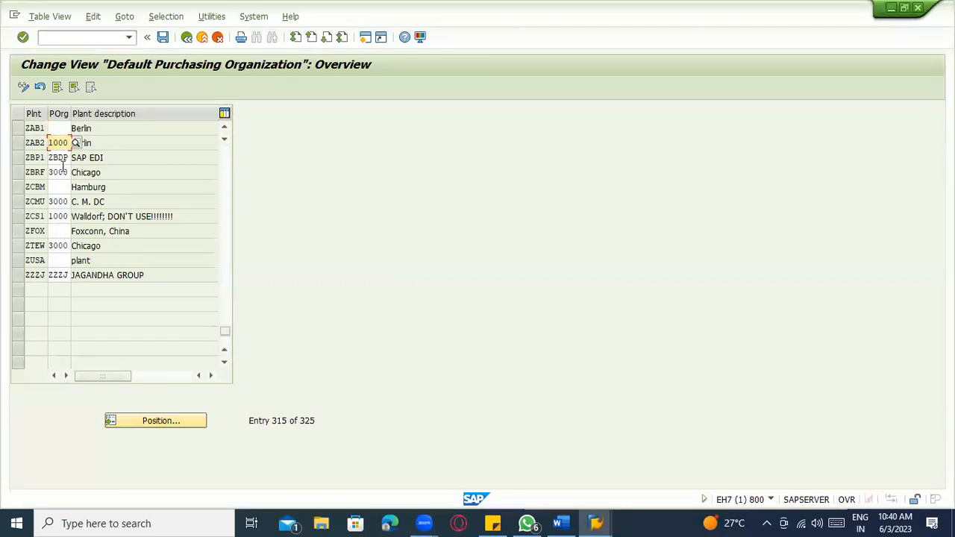
left_click(56, 130)
key("alt+Tab")
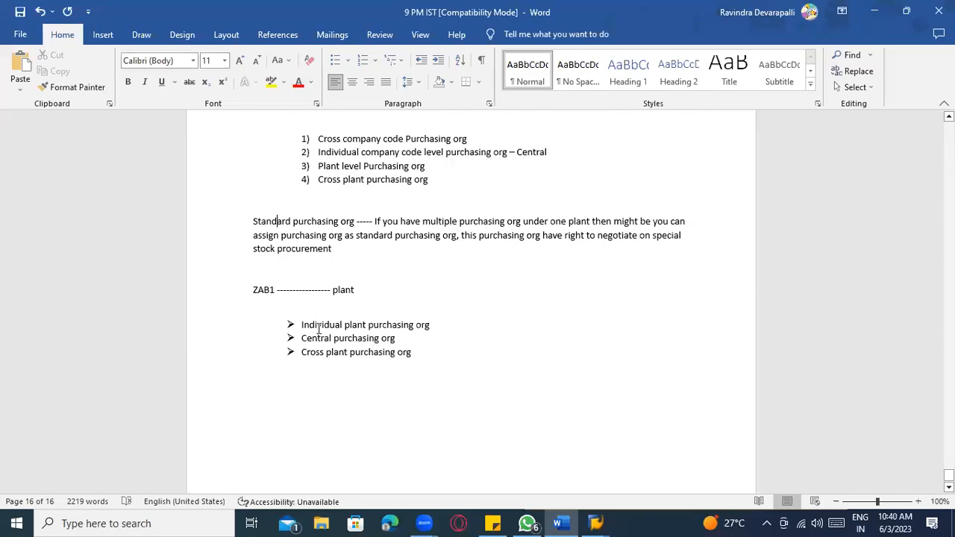
key("alt+Tab")
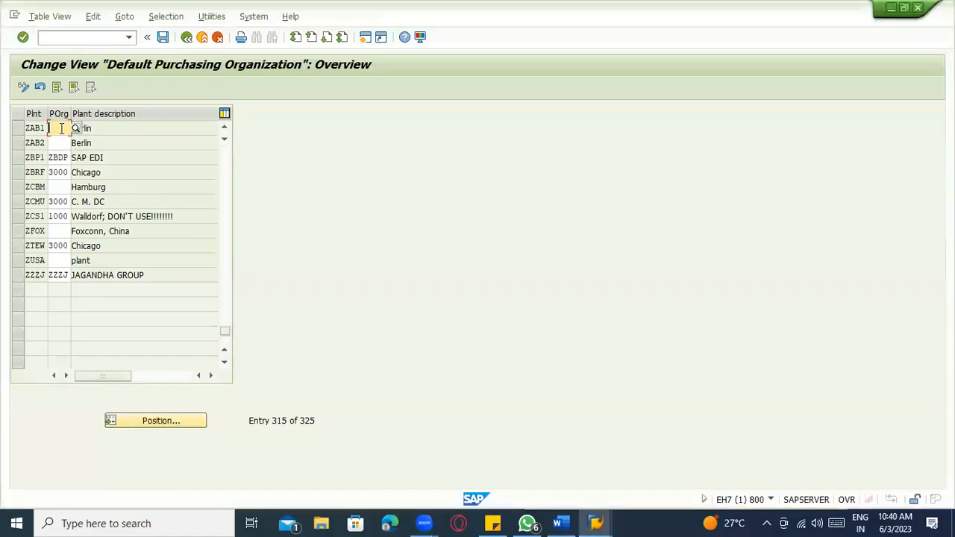
type("ZAB1")
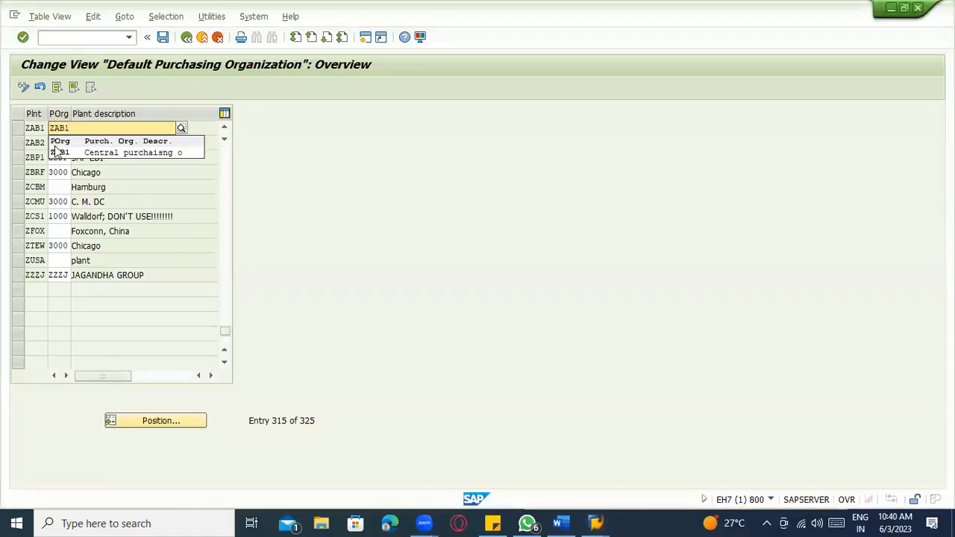
left_click(55, 146)
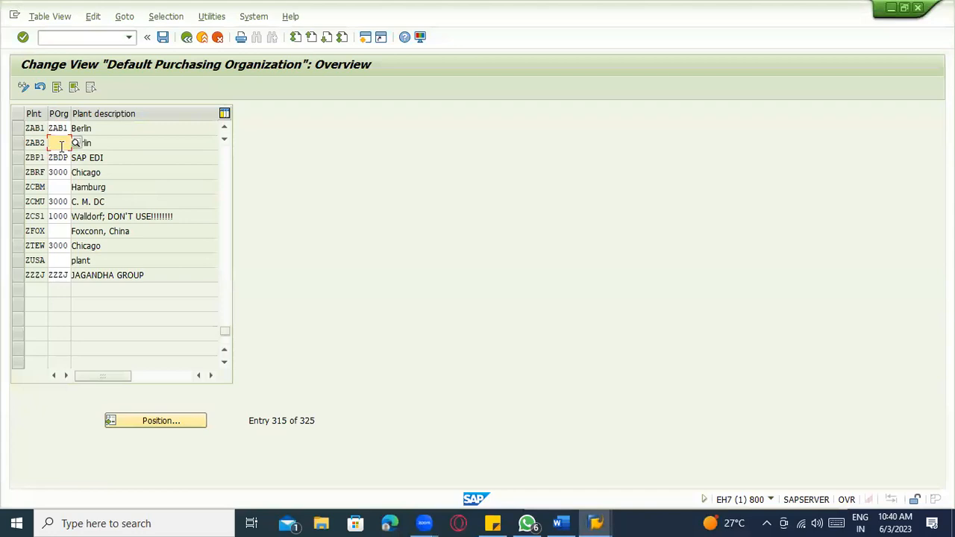
- Save the assignment to the customizing request and return to the Word notes
key("ctrl+s")
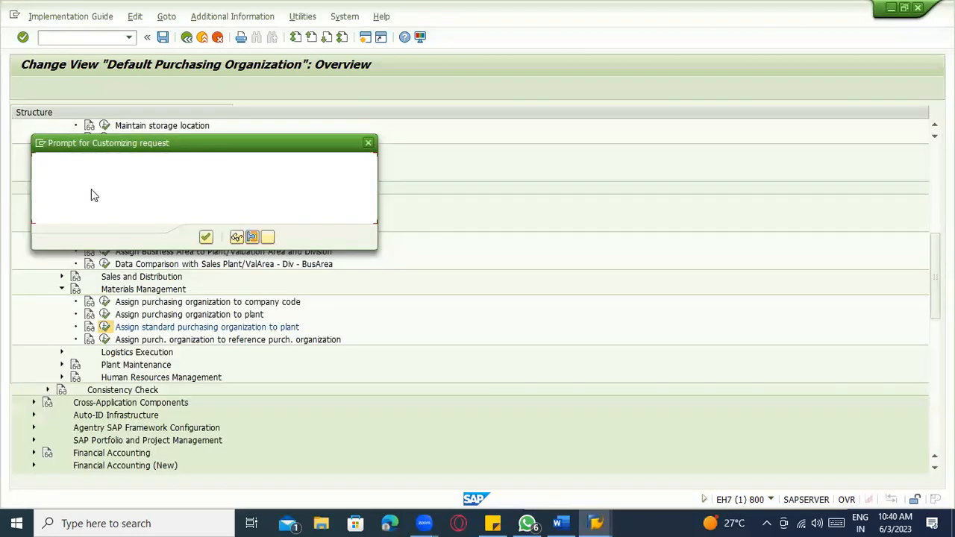
key("Return")
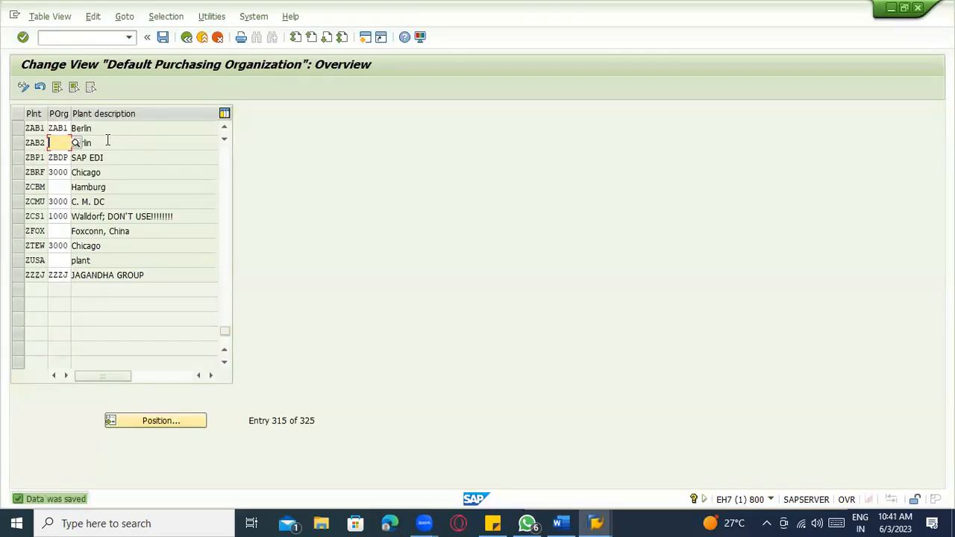
key("alt+Tab")
left_click(355, 329)
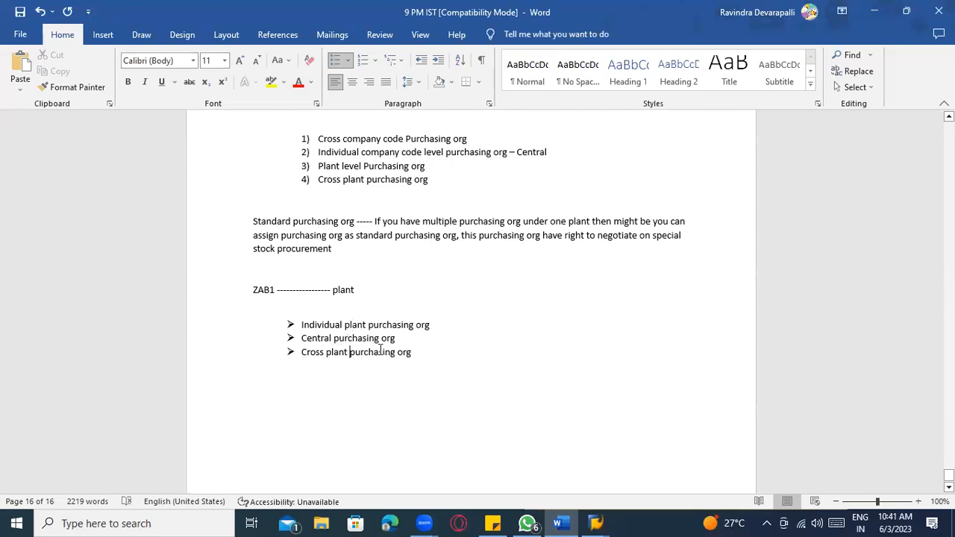
left_click_drag(415, 325, 319, 326)
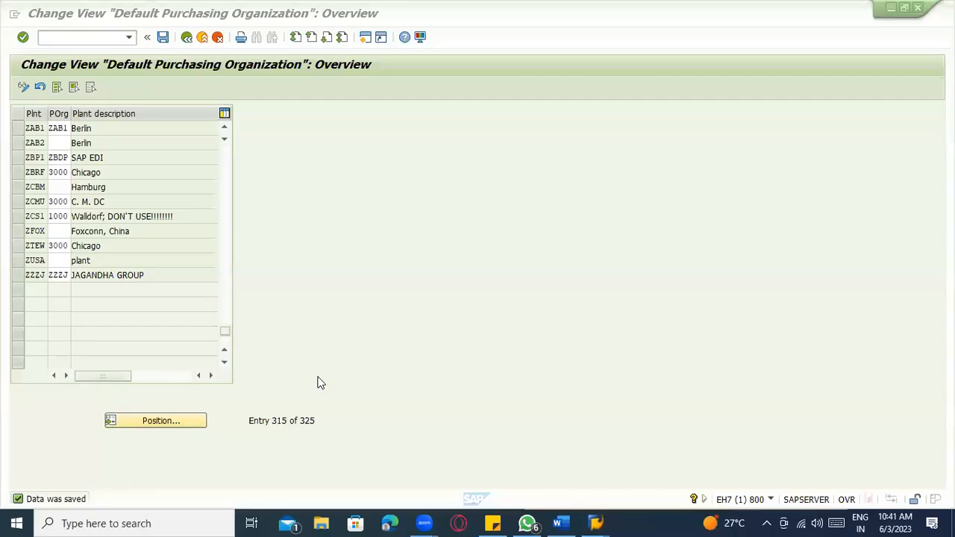
key("alt+Tab")
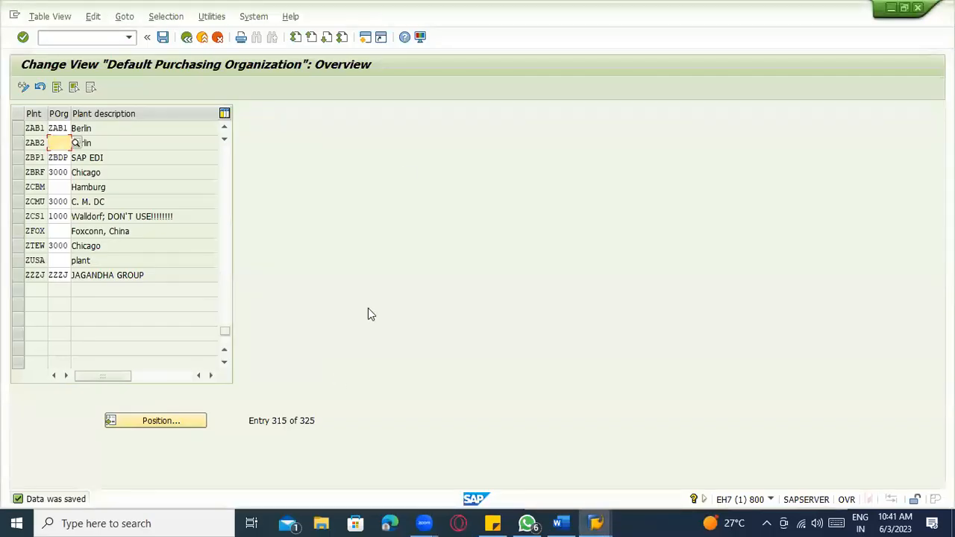
left_click(188, 36)
key("alt+Tab")
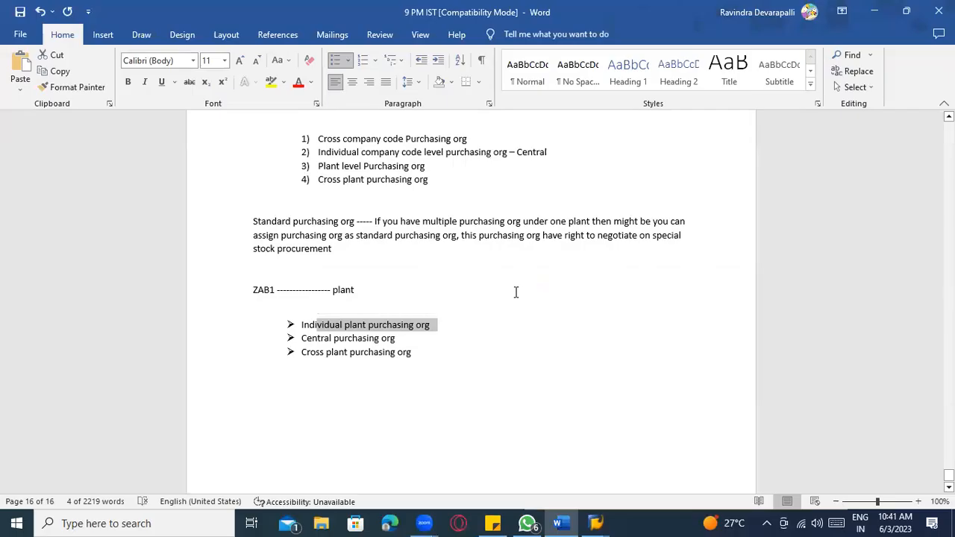
key("alt+Tab")
scroll(477, 291, "up", 3)
key("alt+Tab")
scroll(480, 293, "up", 1)
scroll(480, 292, "up", 20)
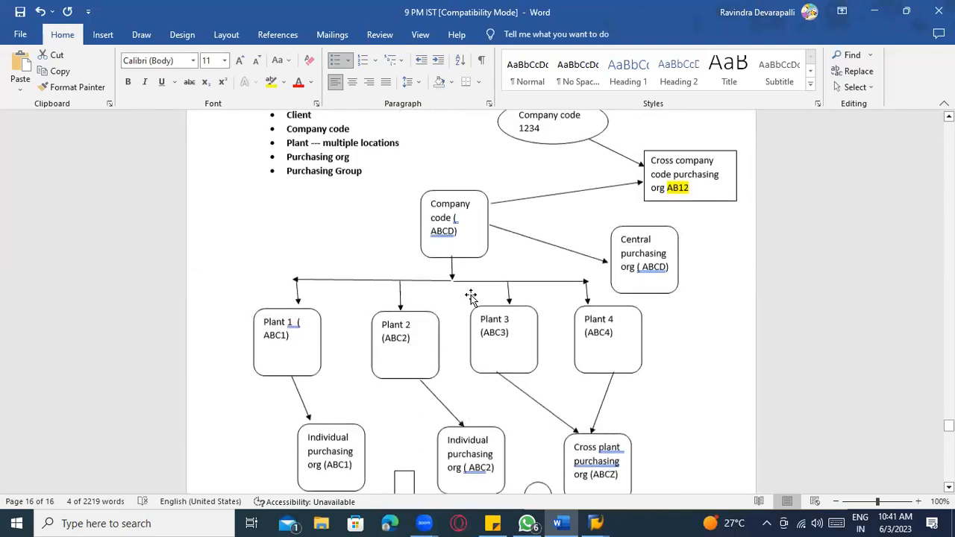
scroll(471, 296, "up", 3)
left_click(470, 341)
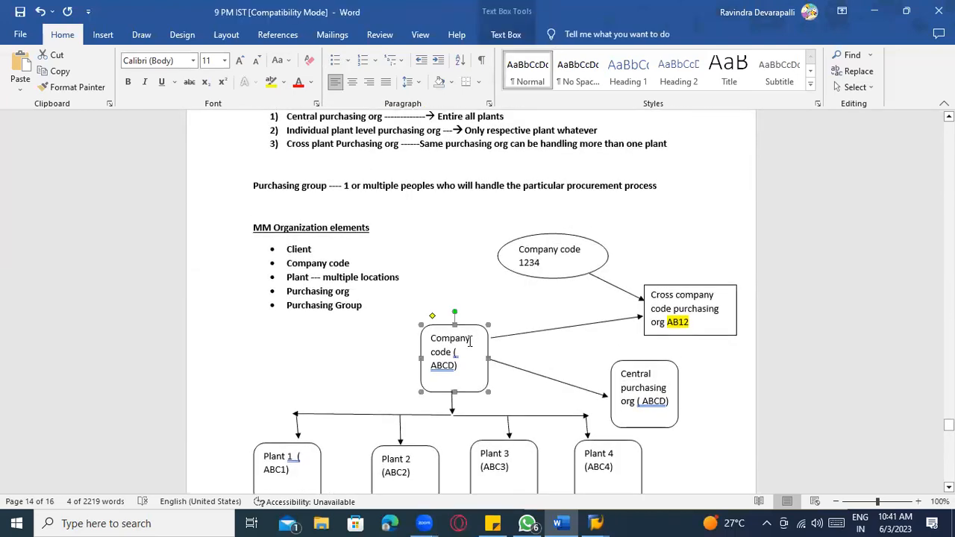
scroll(267, 366, "down", 3)
left_click(289, 343)
scroll(304, 397, "down", 3)
left_click(334, 325, "shift")
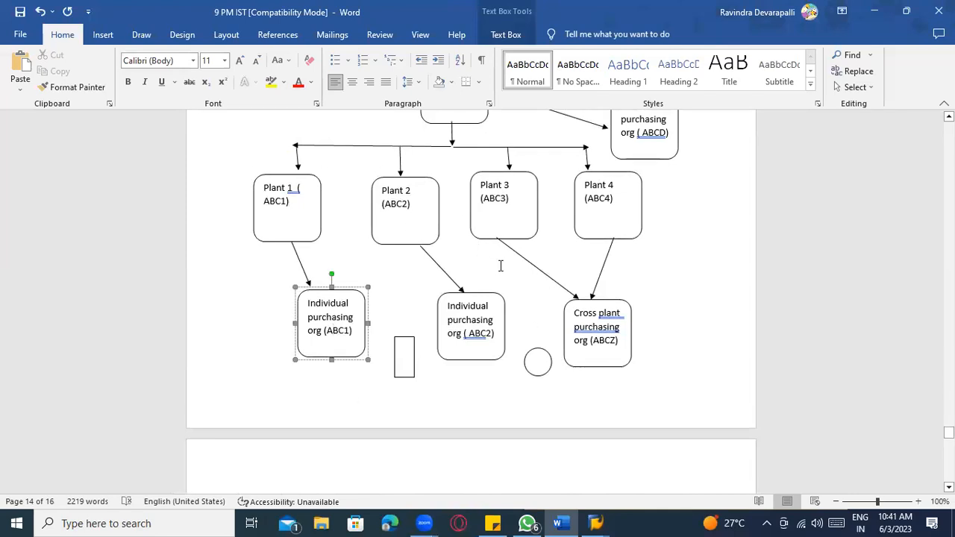
key("alt+Tab")
scroll(252, 385, "down", 1)
left_click(252, 378)
scroll(279, 332, "down", 2)
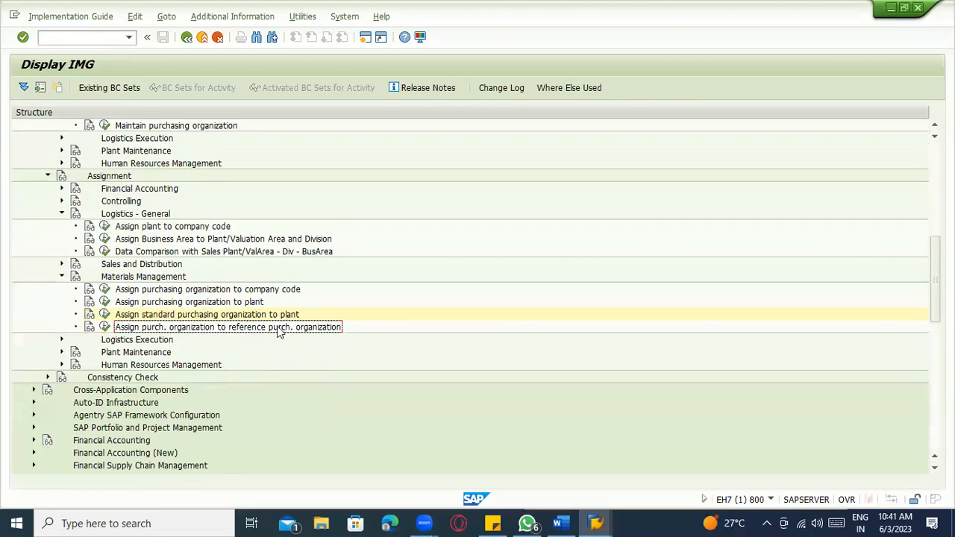
key("alt+Tab")
scroll(460, 404, "down", 10)
scroll(458, 424, "down", 20)
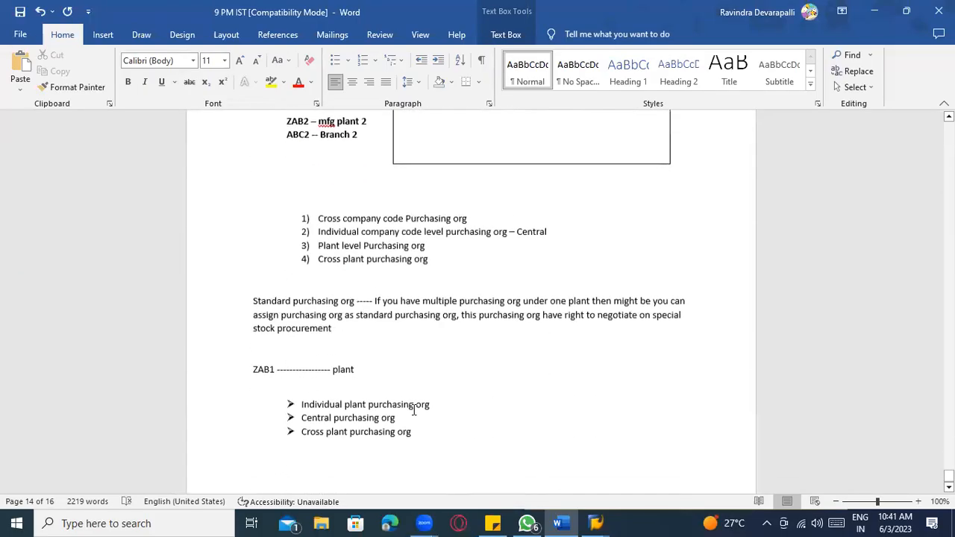
scroll(415, 410, "down", 2)
left_click(457, 353)
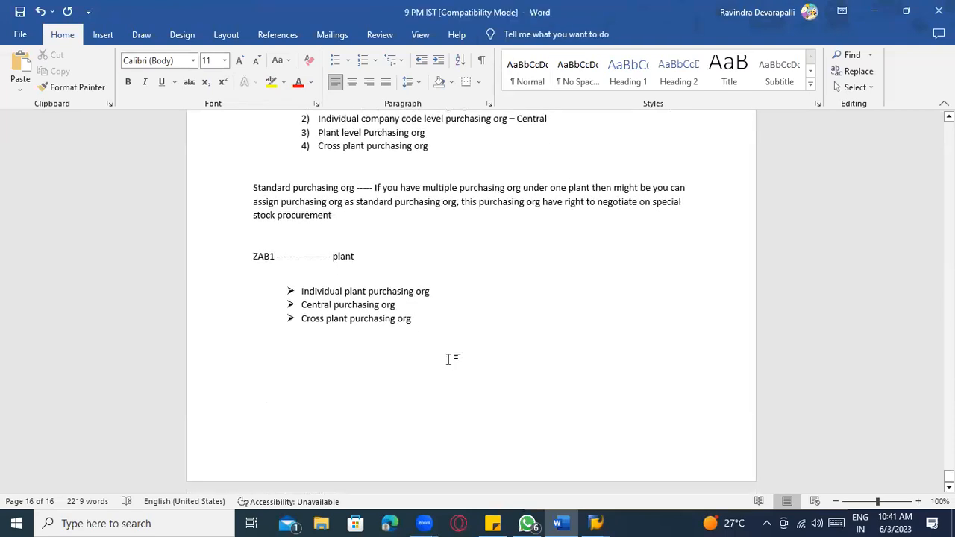
- Type 'Reference Purchasing org ------' and below it 'Standard purchasing org --------------------->'
type("Refe")
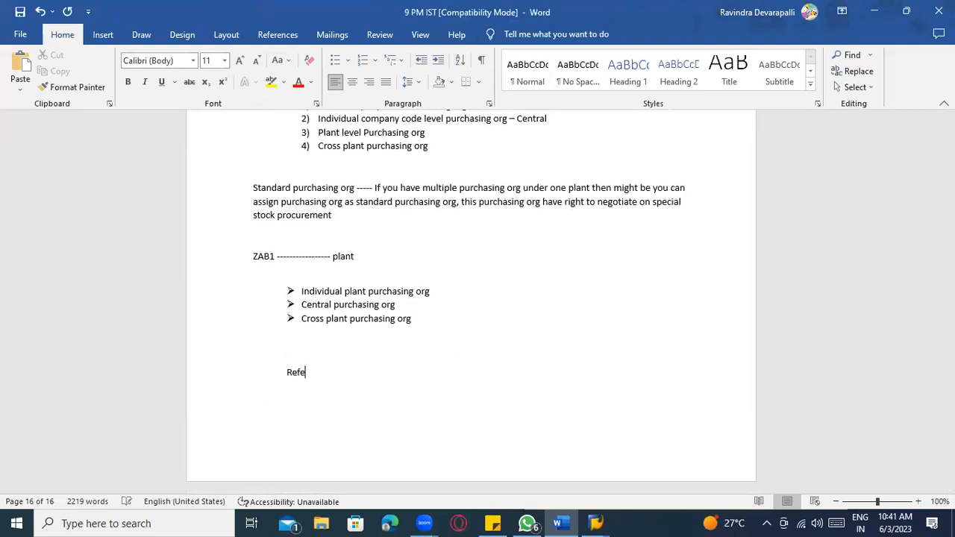
type("rence Purchaisn")
key("BackSpace")
key("BackSpace")
key("BackSpace")
type("sung")
key("BackSpace")
key("BackSpace")
key("BackSpace")
type("sing org ------")
key("Return")
type("Standard")
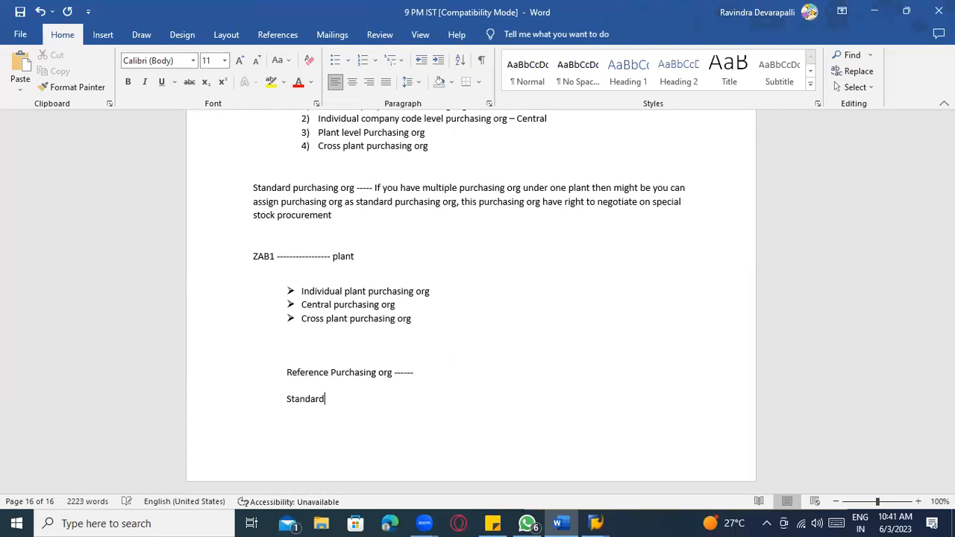
type(" purchasing org ")
type("--------------------->")
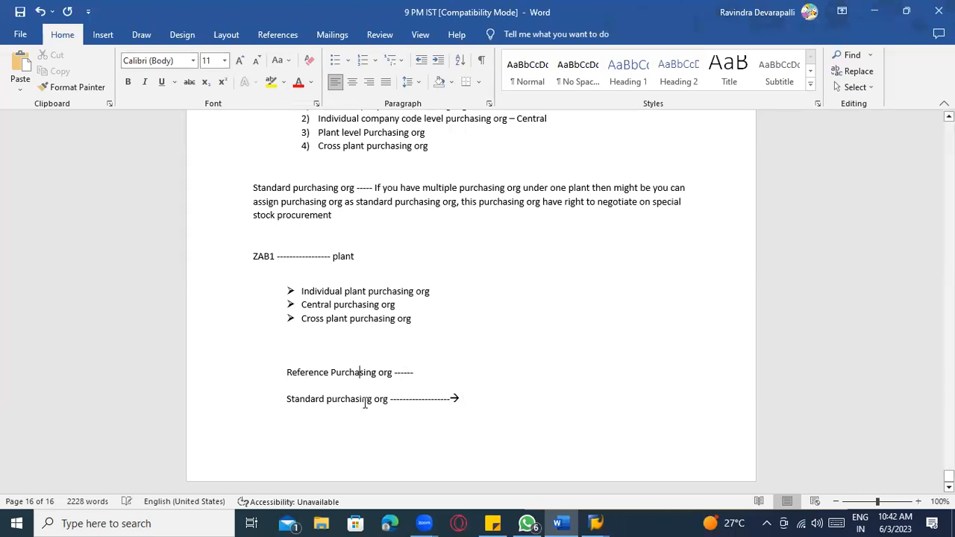
- Review the new Standard purchasing org line, then open SAP help for the reference purchasing org activity
left_click_drag(388, 402, 288, 402)
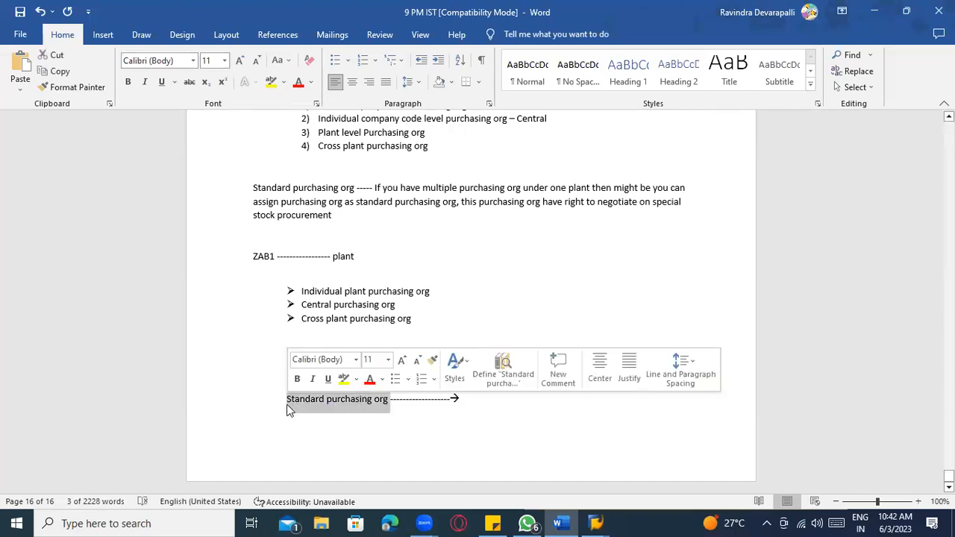
left_click_drag(288, 401, 386, 405)
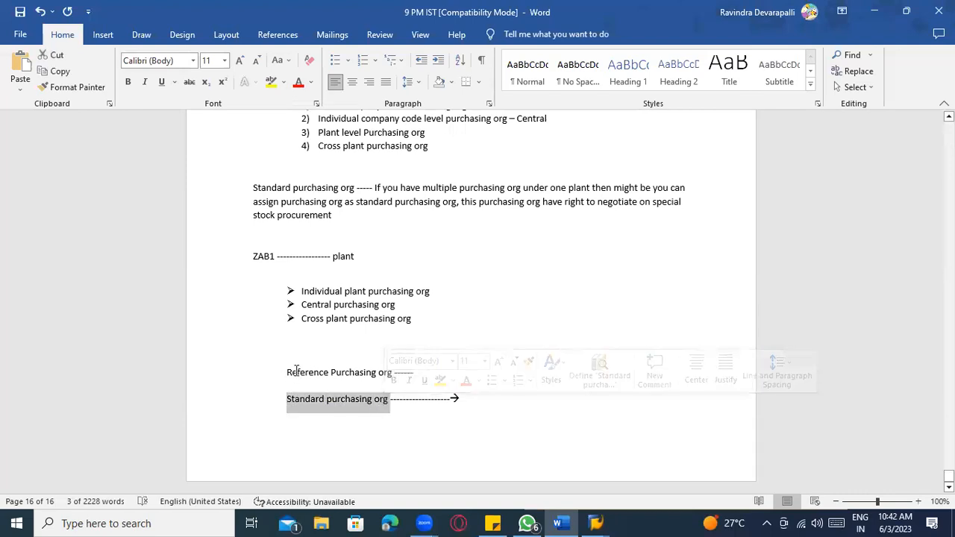
left_click(335, 370)
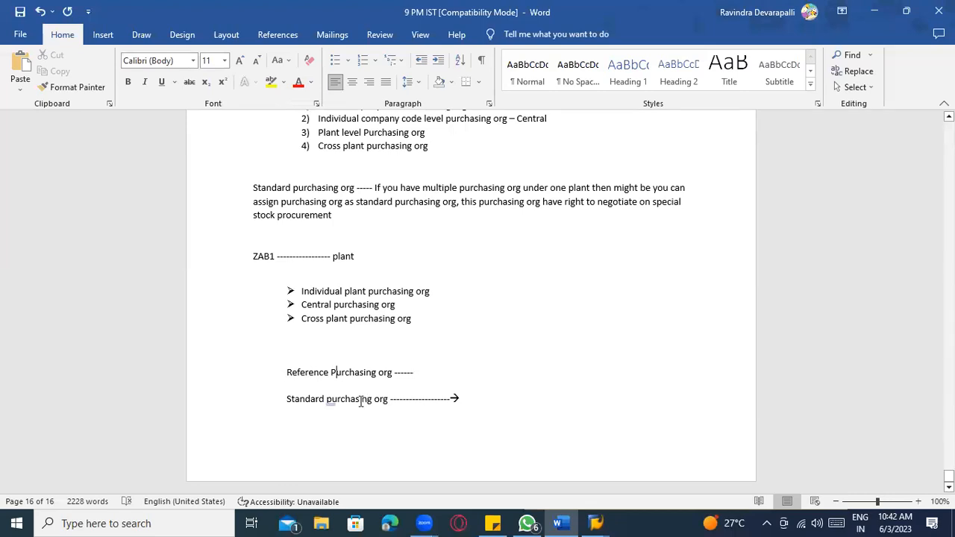
key("alt+Tab")
left_click(91, 328)
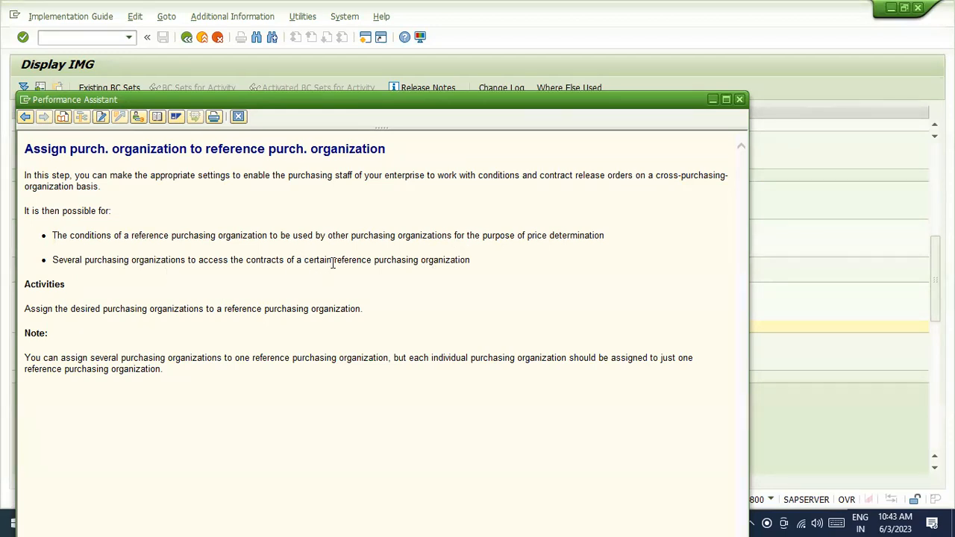
- Read the reference purchasing organization help text, then close it
left_click_drag(334, 261, 470, 257)
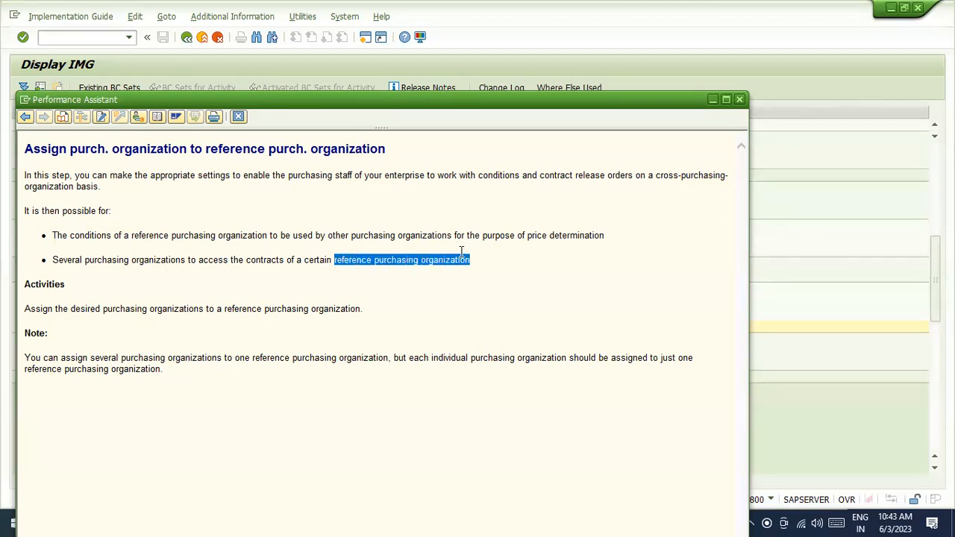
left_click(397, 273)
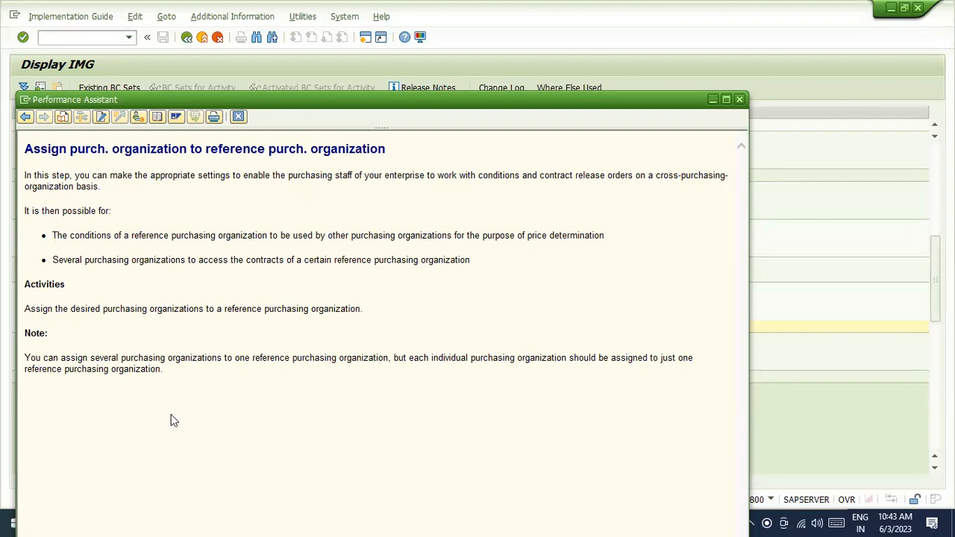
left_click(238, 116)
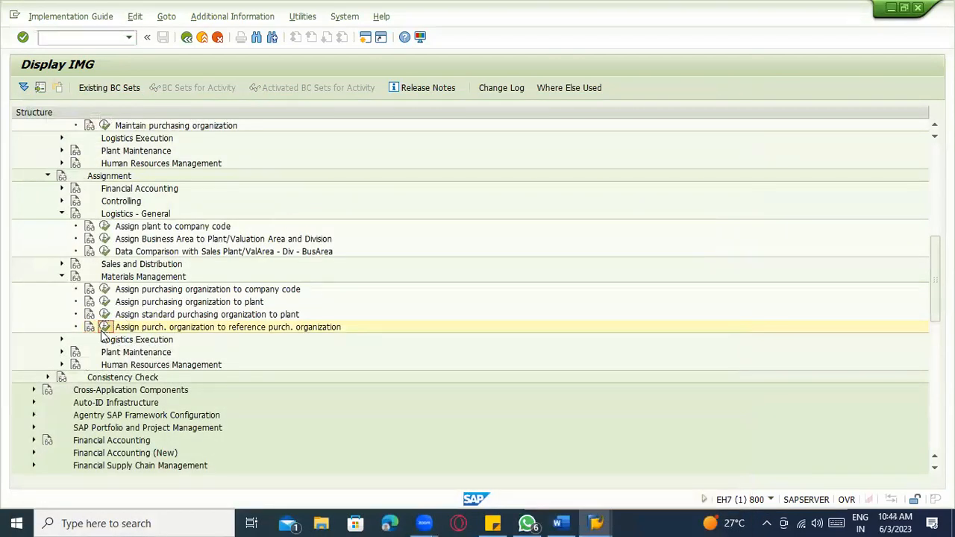
- Add a new entry assigning ZAB1 to reference purchasing org ABC1 with Release Order and Conditions ticked
left_click(104, 327)
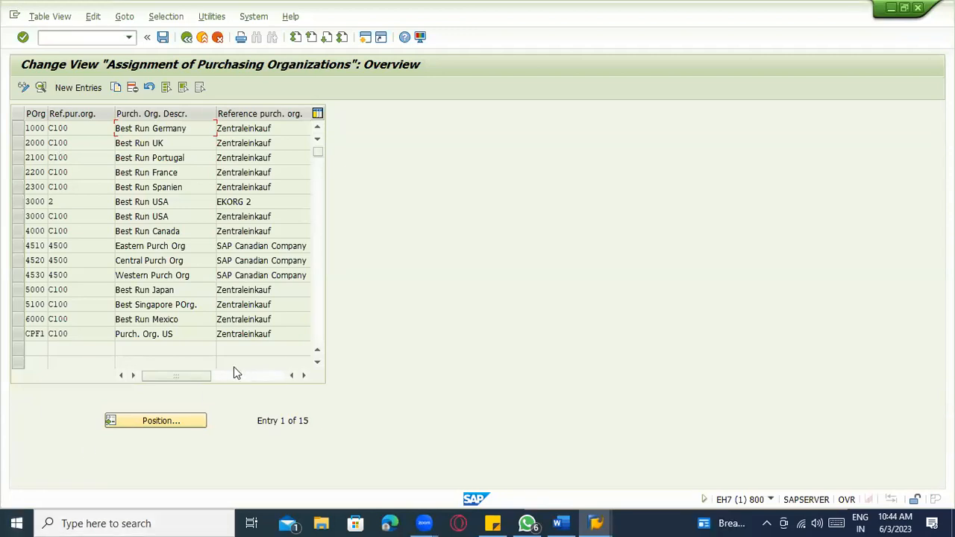
left_click(84, 90)
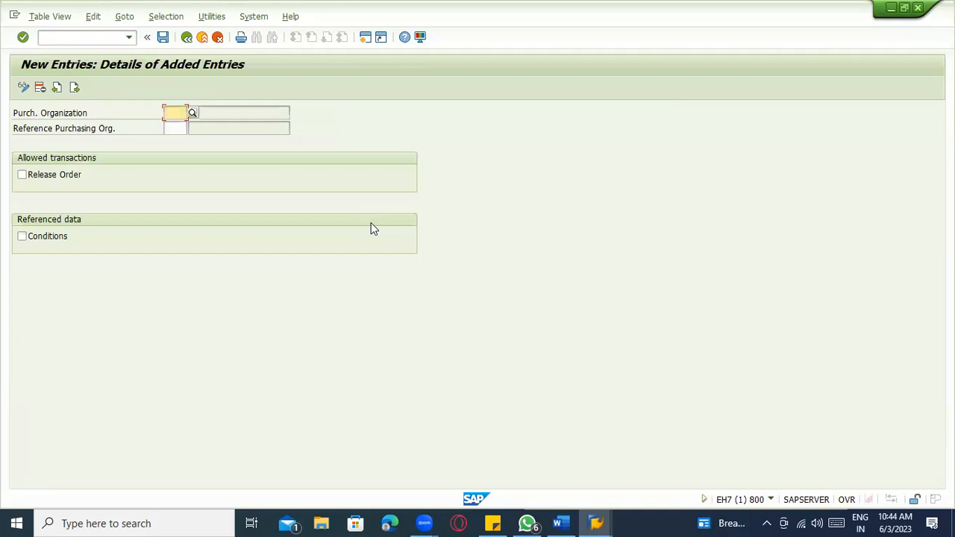
type("ZAB")
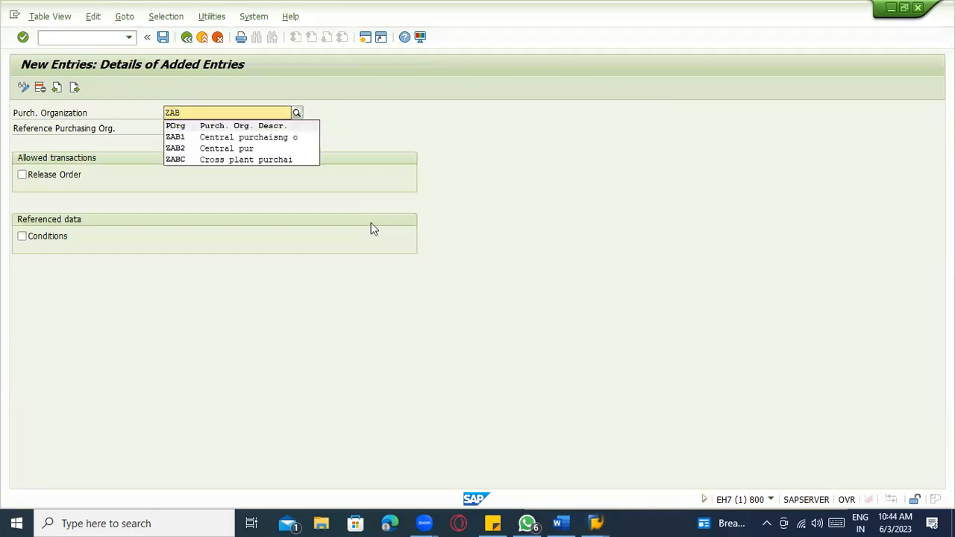
left_click(251, 135)
type("ABC")
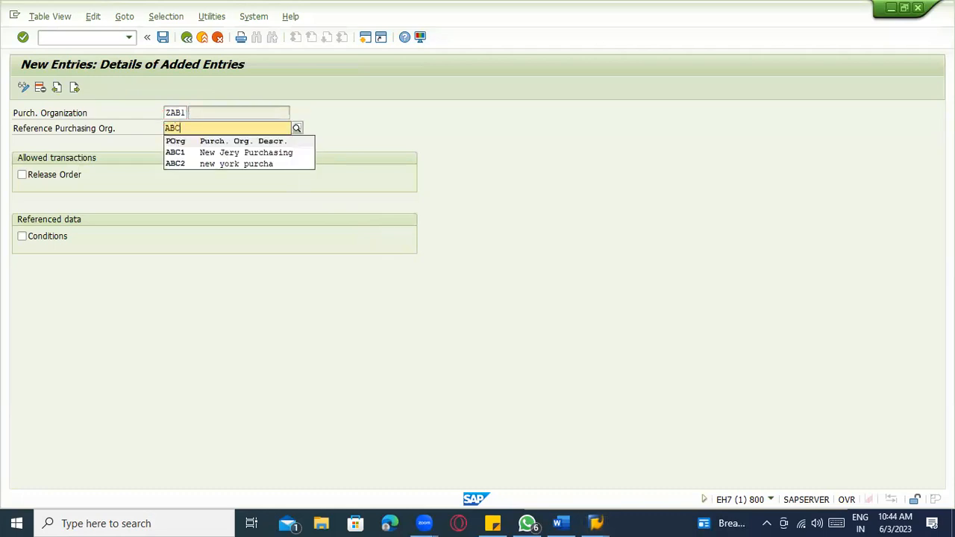
left_click(285, 157)
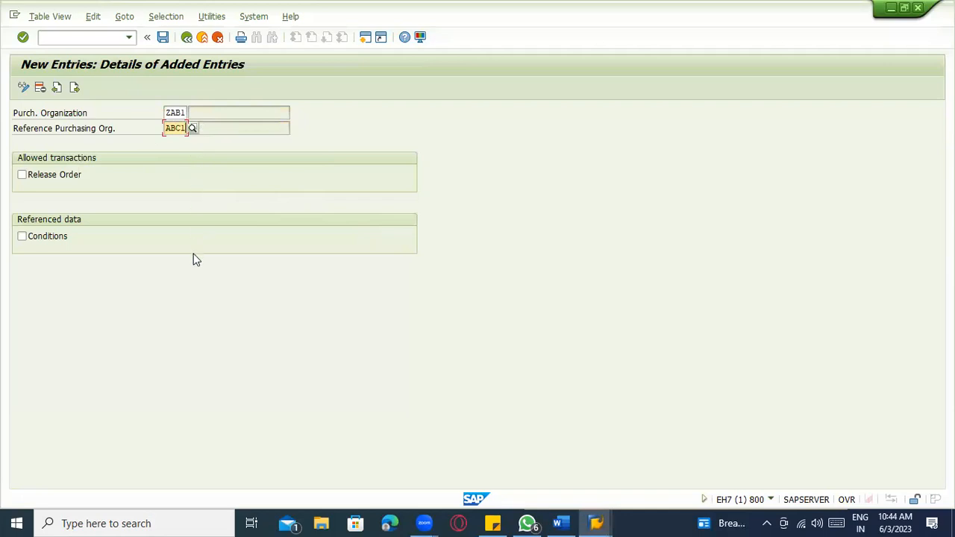
left_click(23, 175)
left_click(47, 238)
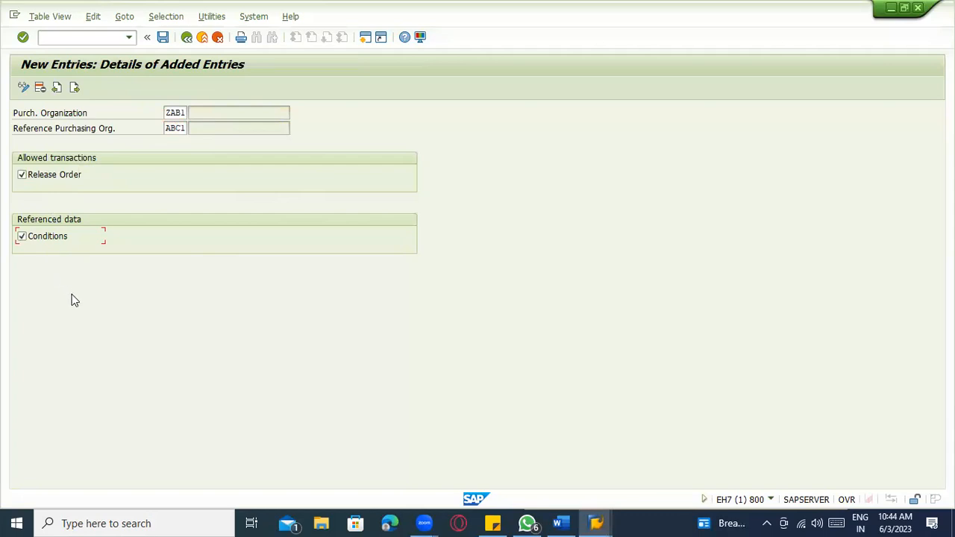
- Check and save the entry to the customizing request, then exit to the IMG structure
key("Return")
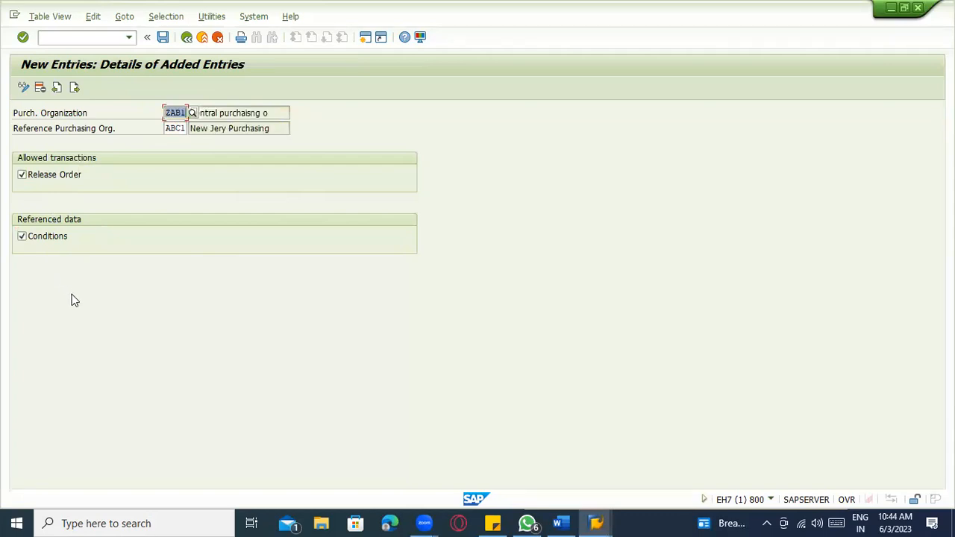
key("ctrl+s")
key("Return")
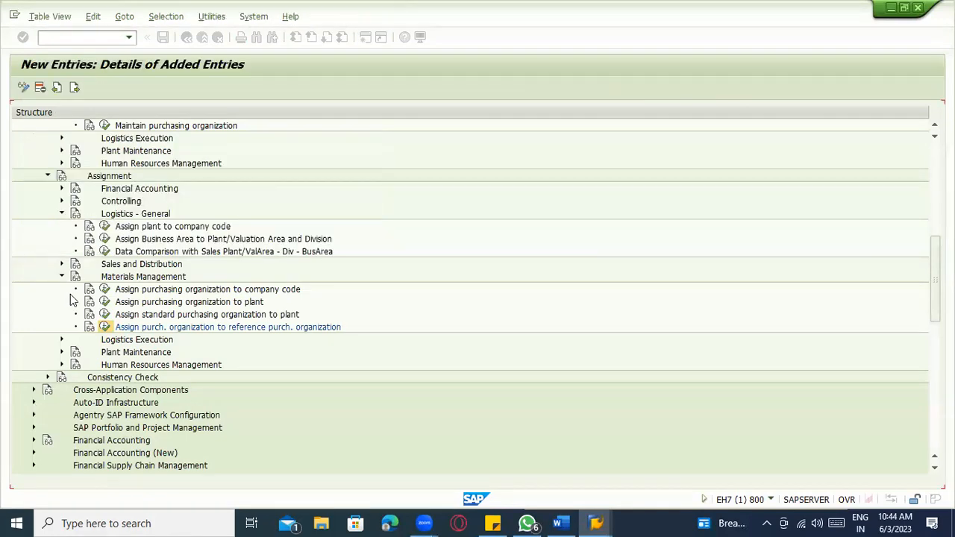
left_click(167, 128)
left_click_drag(167, 128, 190, 128)
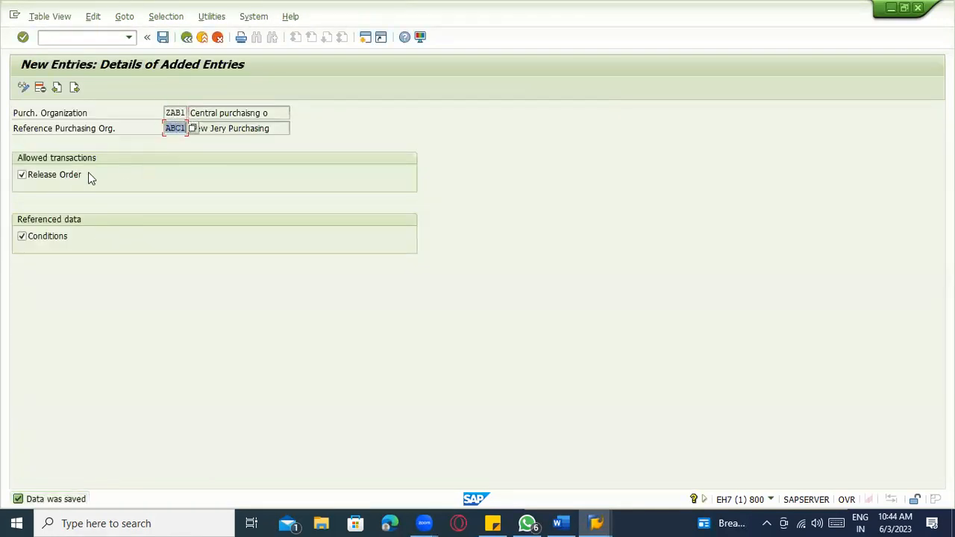
left_click(175, 113)
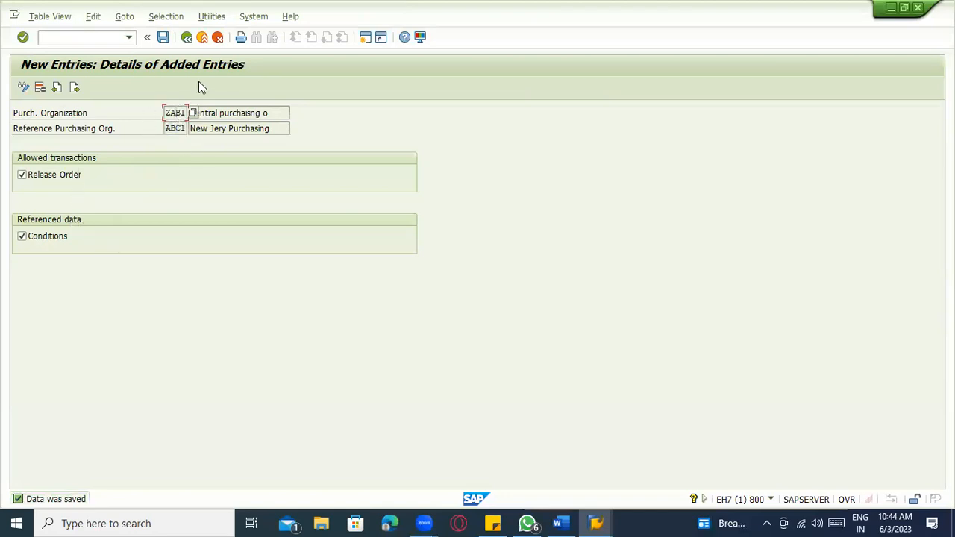
left_click(202, 39)
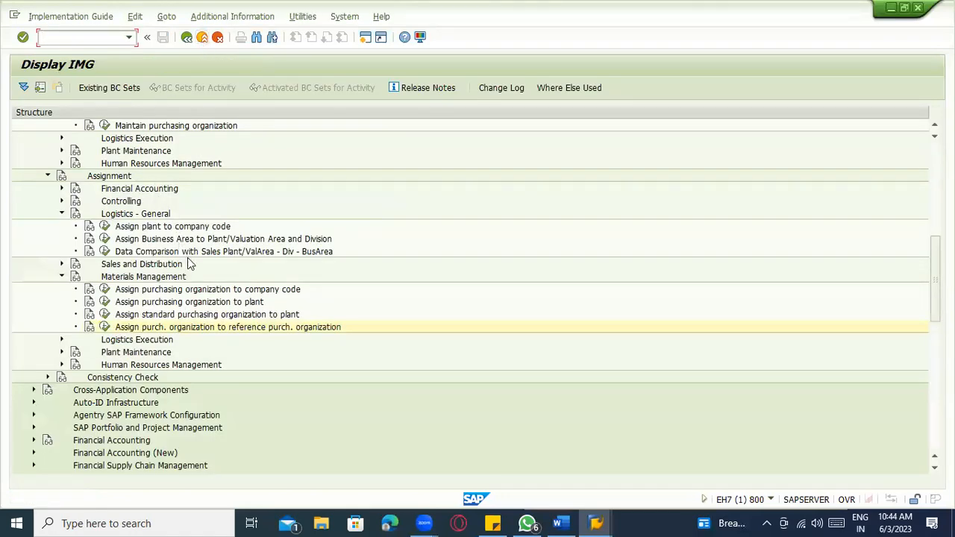
- Review the Word diagram, then collapse Definition and Assignment under Enterprise Structure
scroll(185, 253, "up", 6)
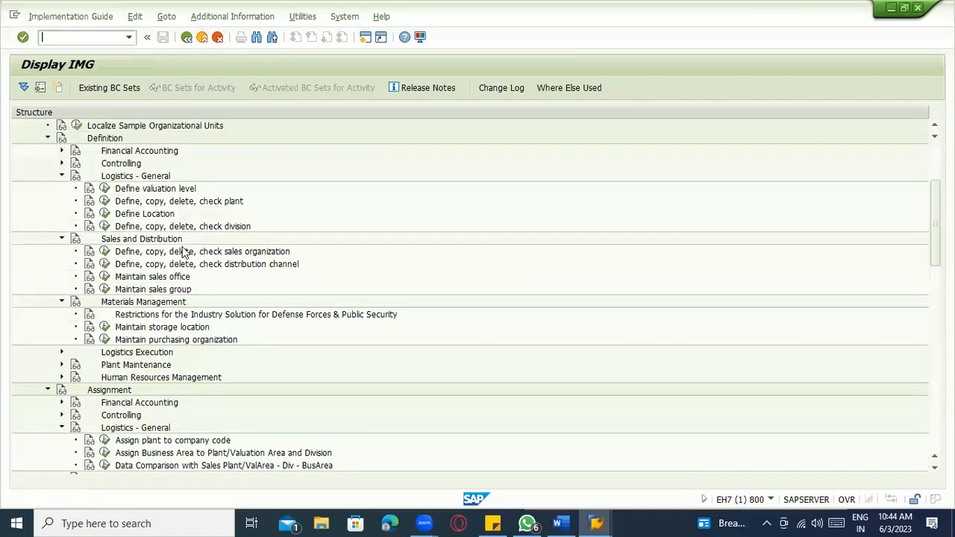
key("alt+Tab")
scroll(497, 264, "up", 10)
scroll(486, 274, "up", 15)
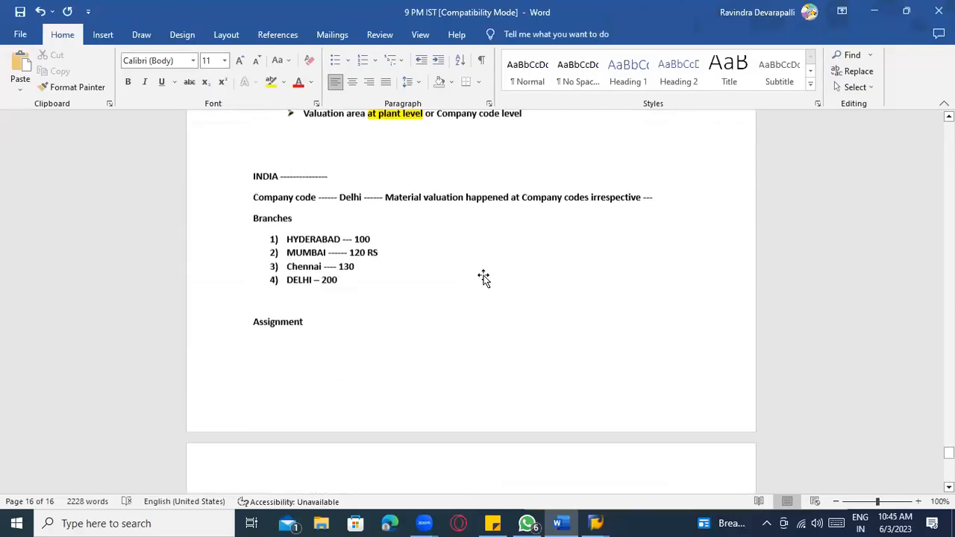
scroll(385, 228, "up", 3)
scroll(418, 258, "down", 5)
scroll(318, 307, "down", 7)
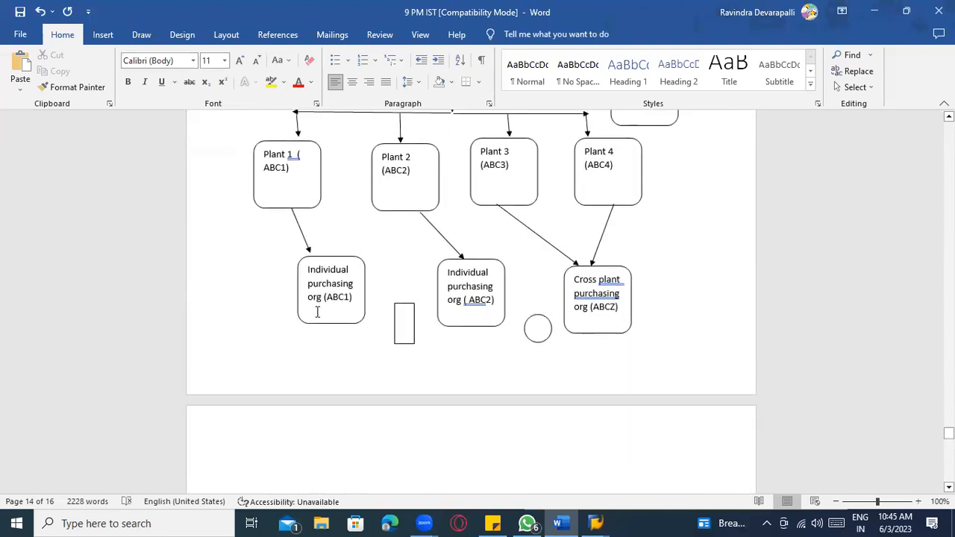
key("alt+Tab")
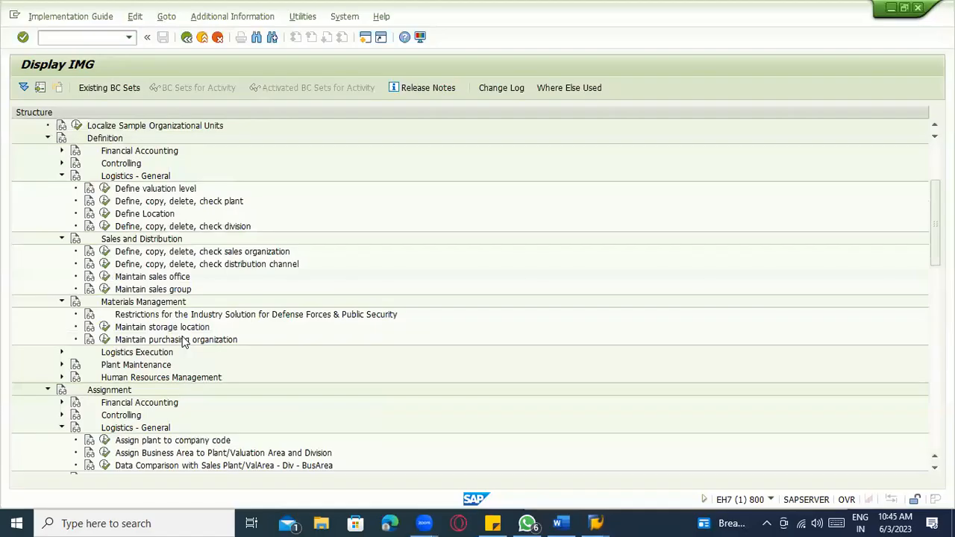
scroll(269, 295, "up", 3)
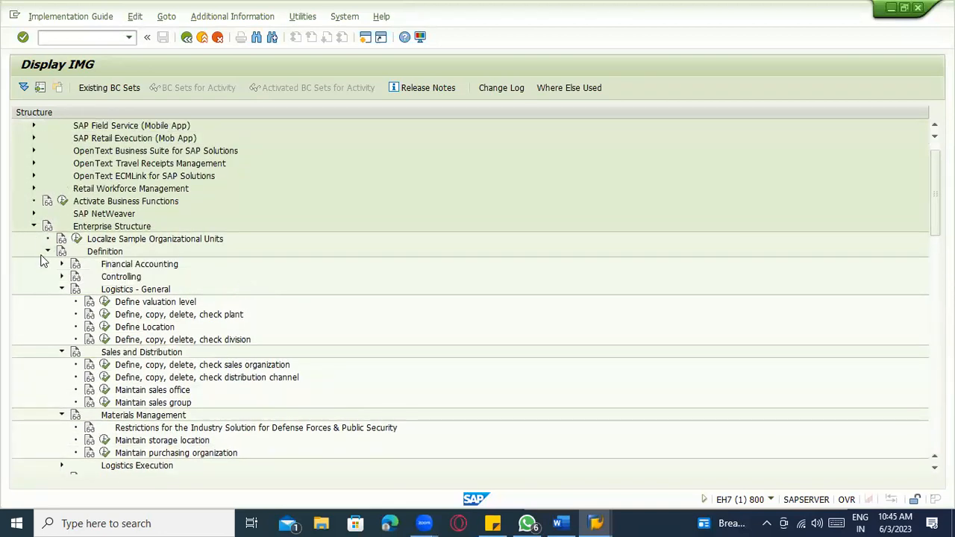
left_click(47, 251)
left_click(45, 266)
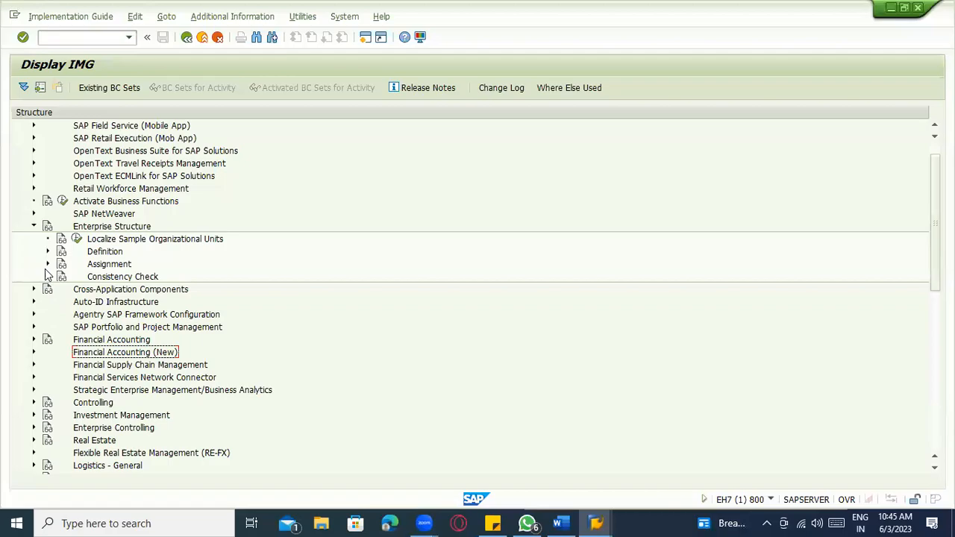
- Check the diagram's small rectangle in Word again, then scroll down the SAP IMG tree
key("alt+Tab")
scroll(418, 268, "up", 3)
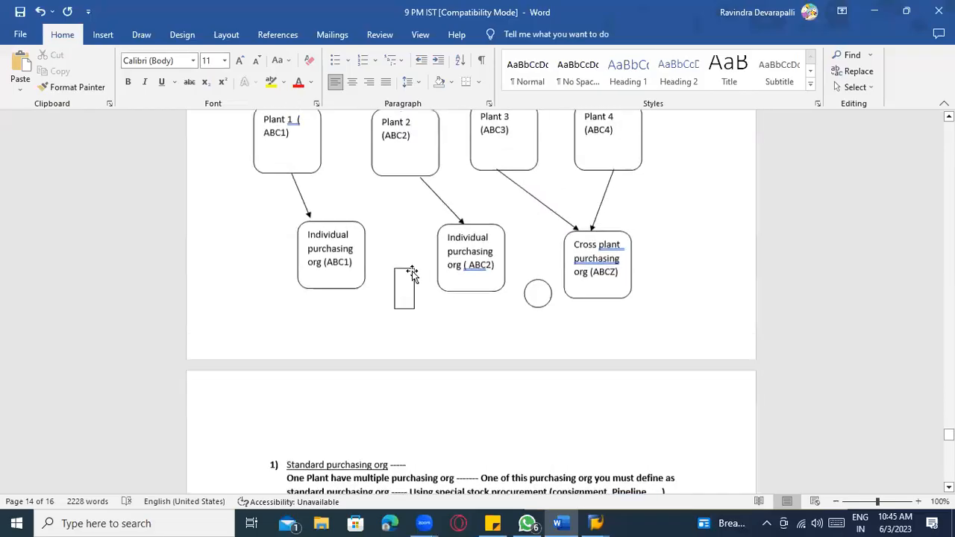
left_click(401, 302)
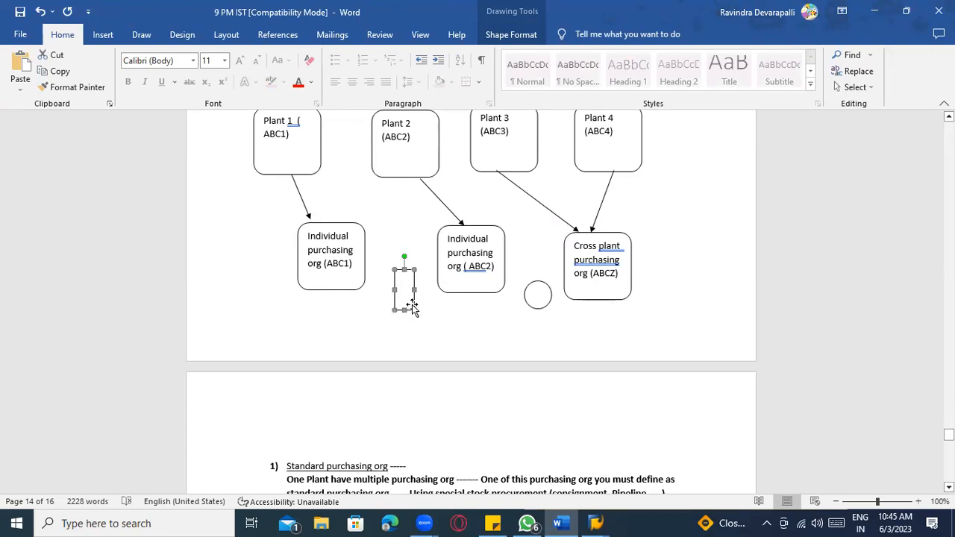
key("alt+Tab")
scroll(150, 380, "down", 5)
scroll(156, 374, "down", 2)
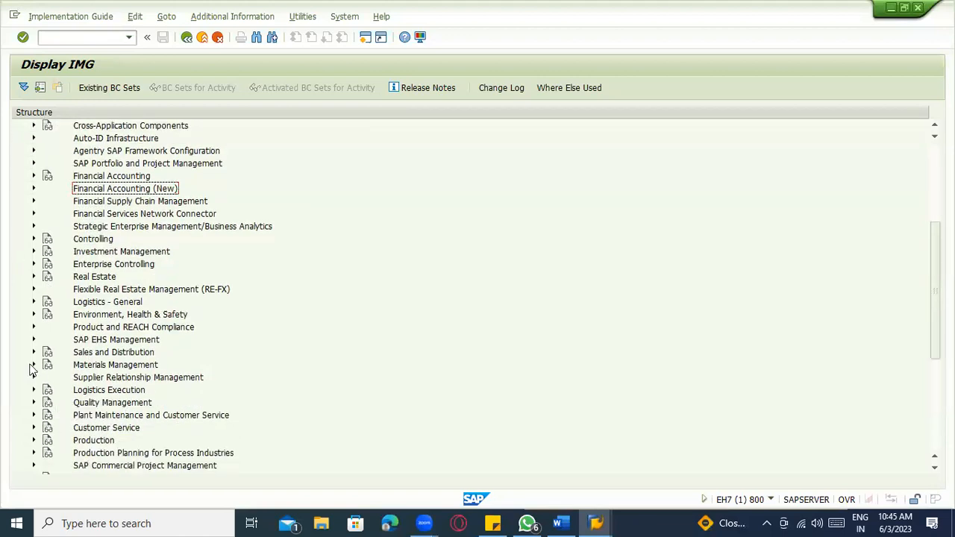
- Open Create Purchasing Groups under Materials Management > Purchasing and start new entries
left_click(33, 365)
scroll(143, 373, "down", 1)
left_click(47, 354)
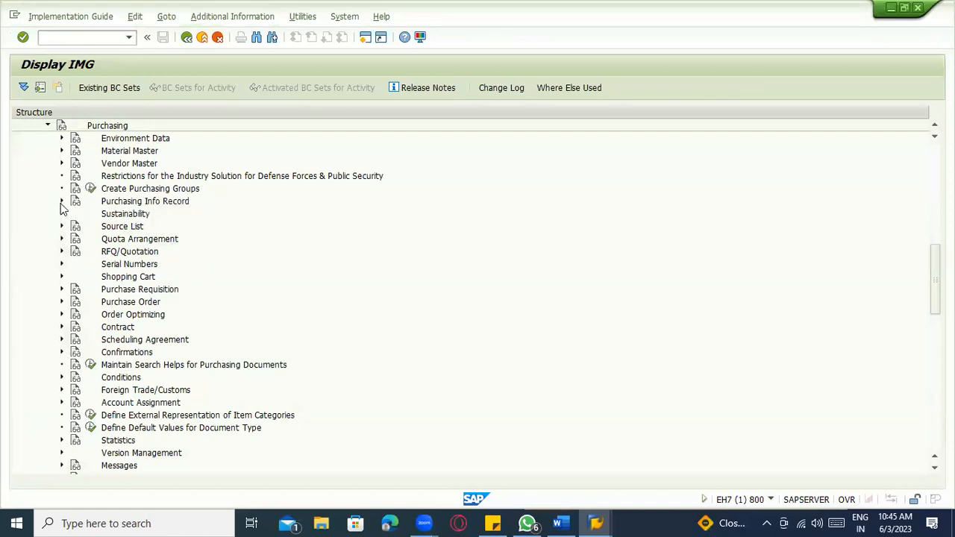
left_click(89, 191)
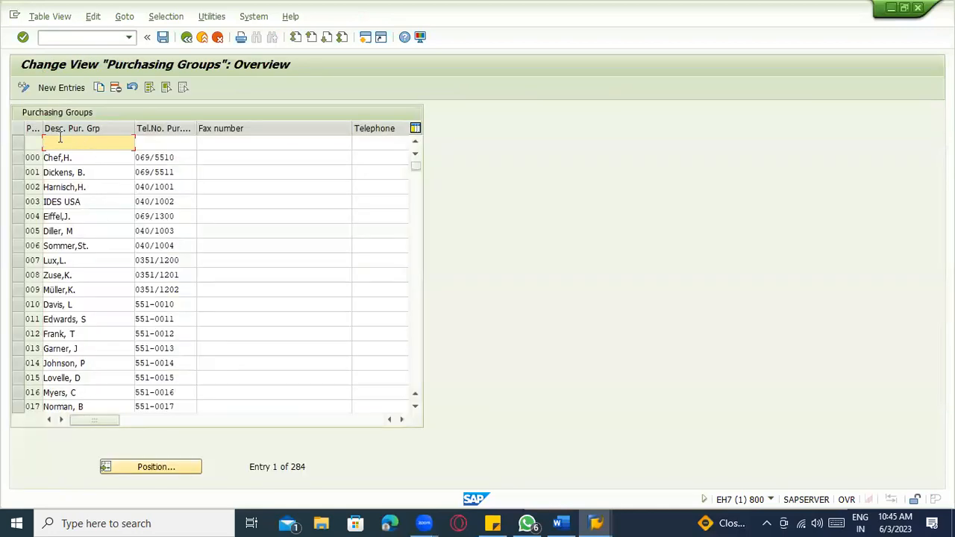
left_click(56, 88)
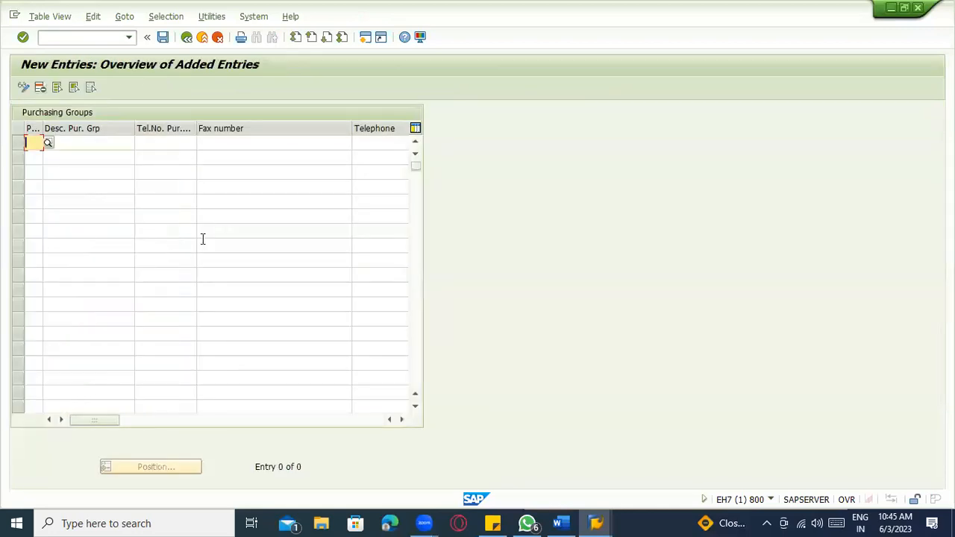
- Add purchasing group ZAB with the contact person's name and telephone number
type("ZAB")
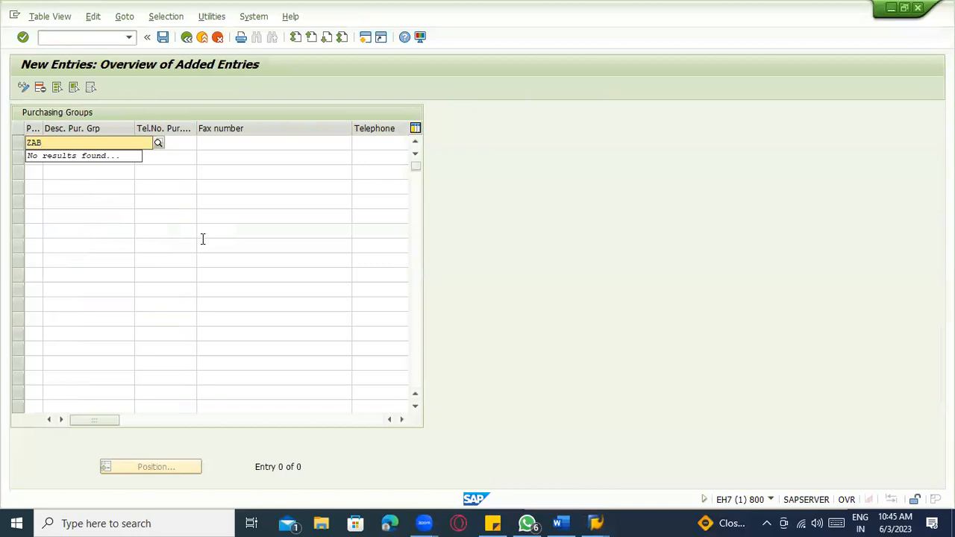
key("Tab")
type("Rajk")
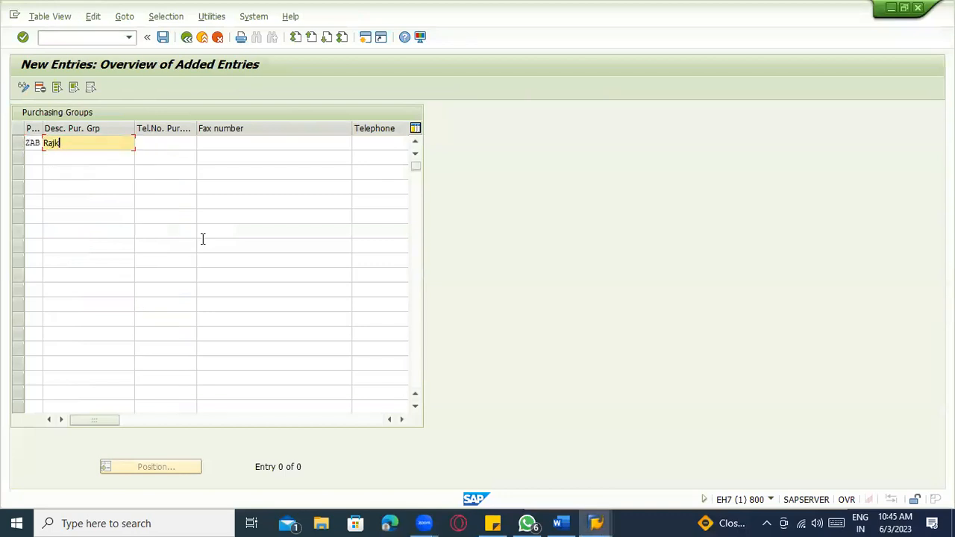
key("BackSpace")
type("endra")
key("Tab")
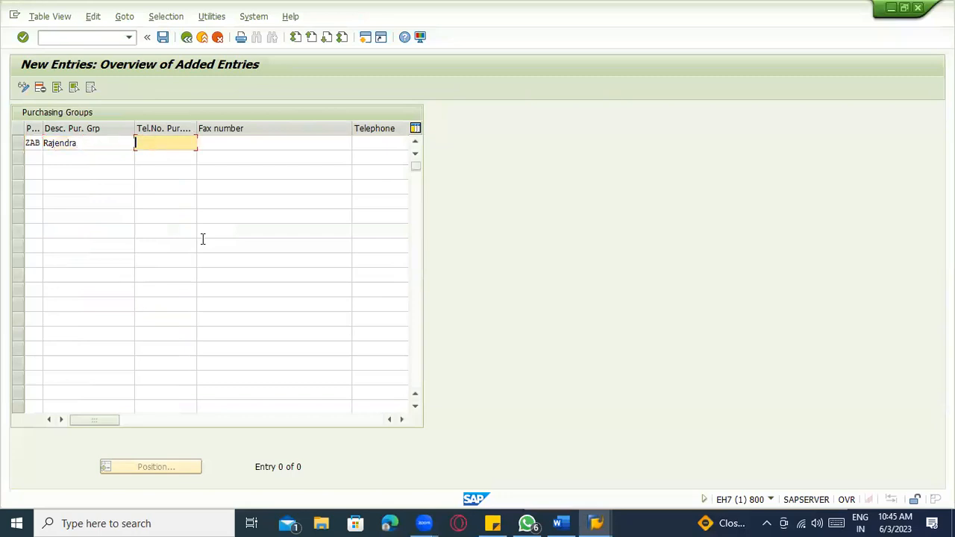
left_click(252, 144)
left_click(373, 143)
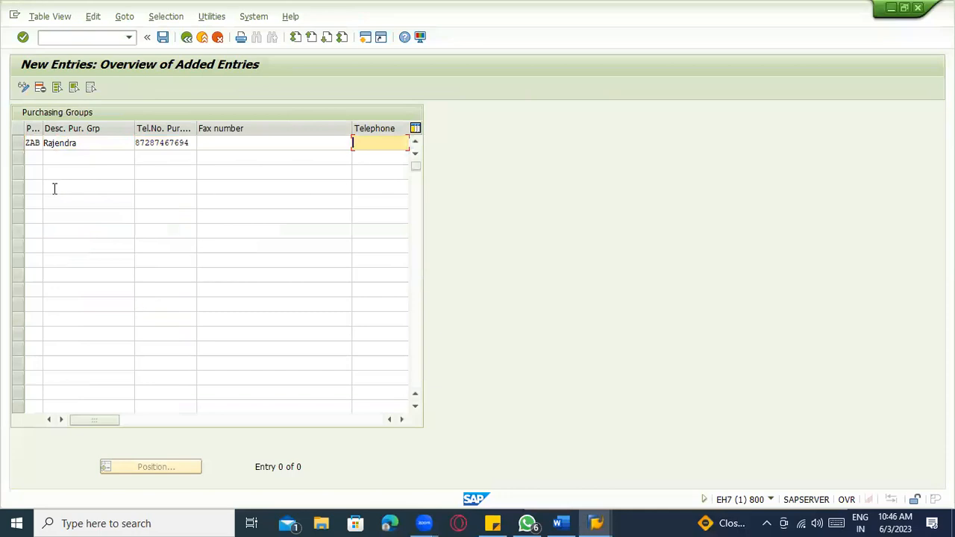
- Add purchasing group ZA1 with the person's name and corrected telephone number
left_click(34, 158)
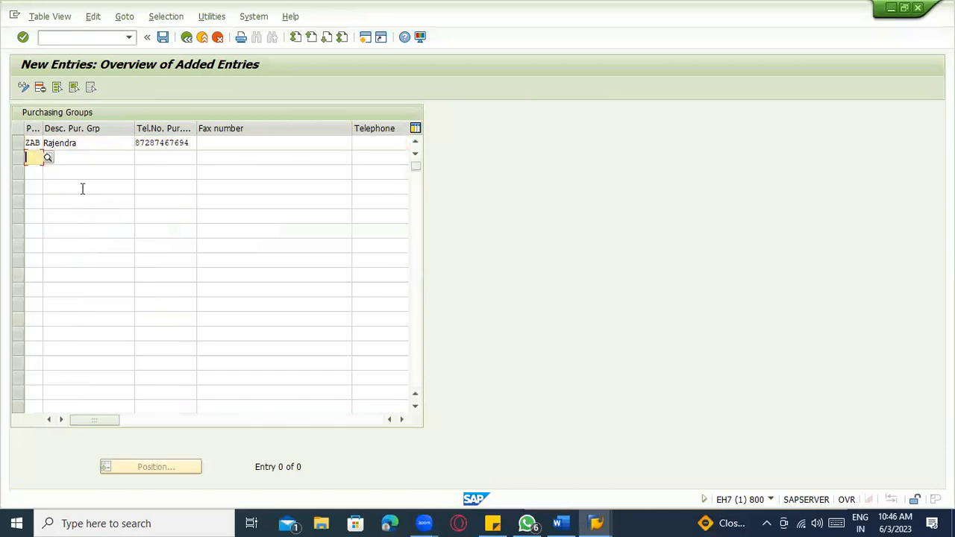
type("ZA1")
key("Tab")
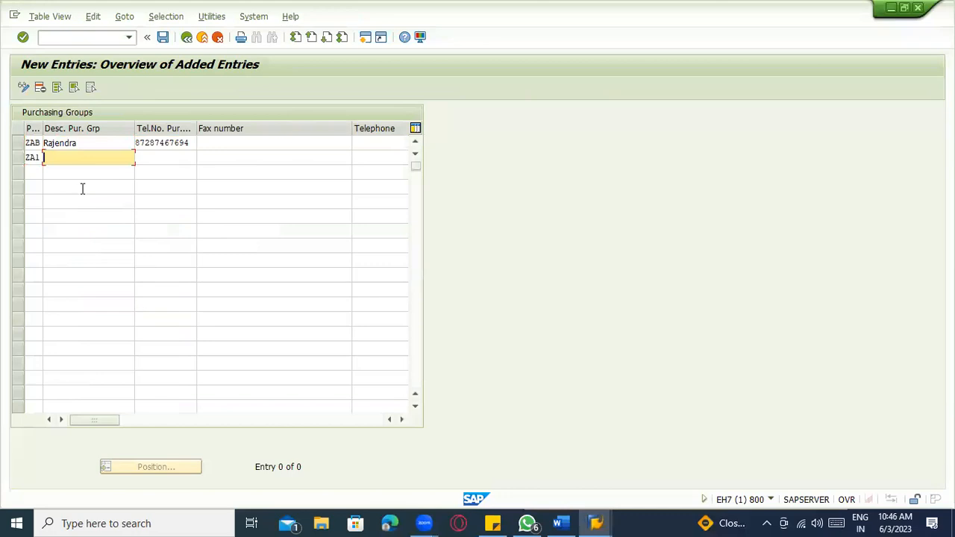
type("RAJU")
key("Tab")
type("6q259696g")
key("BackSpace")
key("BackSpace")
key("BackSpace")
key("BackSpace")
key("BackSpace")
key("BackSpace")
key("BackSpace")
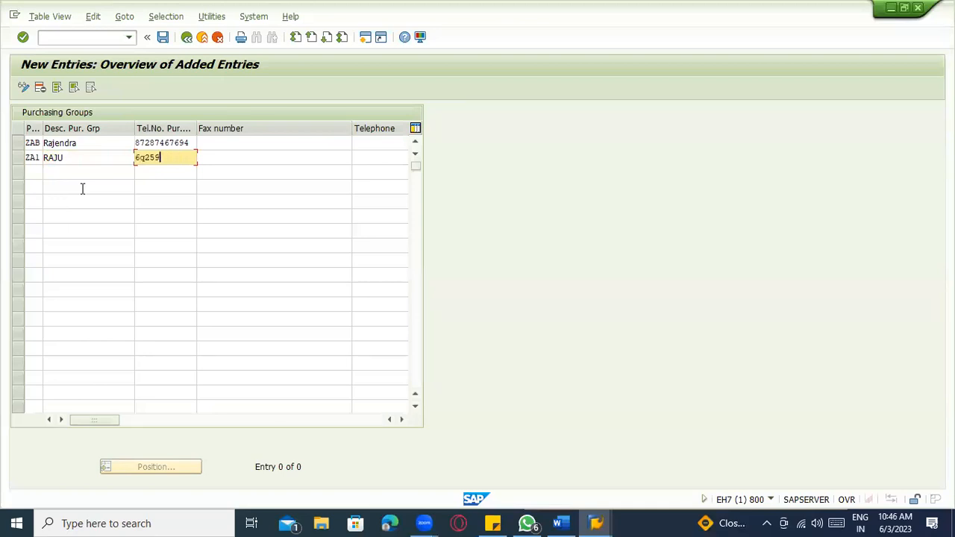
- Add purchasing group ZA2 with the person's name and telephone number
left_click(34, 172)
type("ZA2")
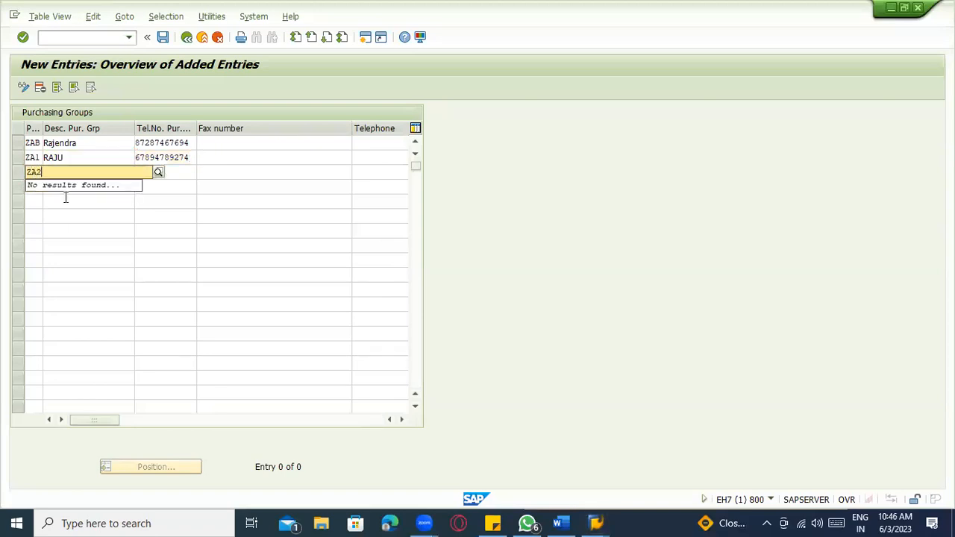
key("Tab")
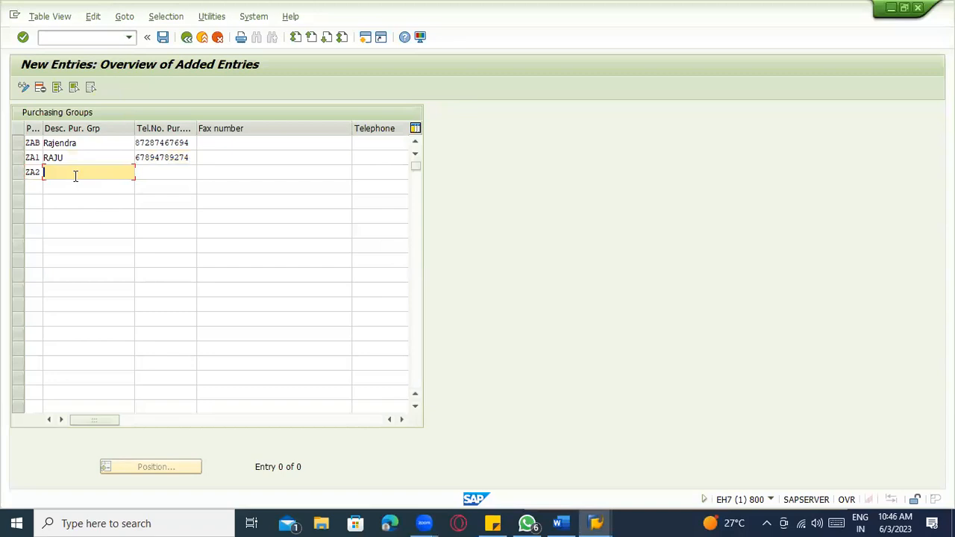
type("KIRAN")
key("Tab")
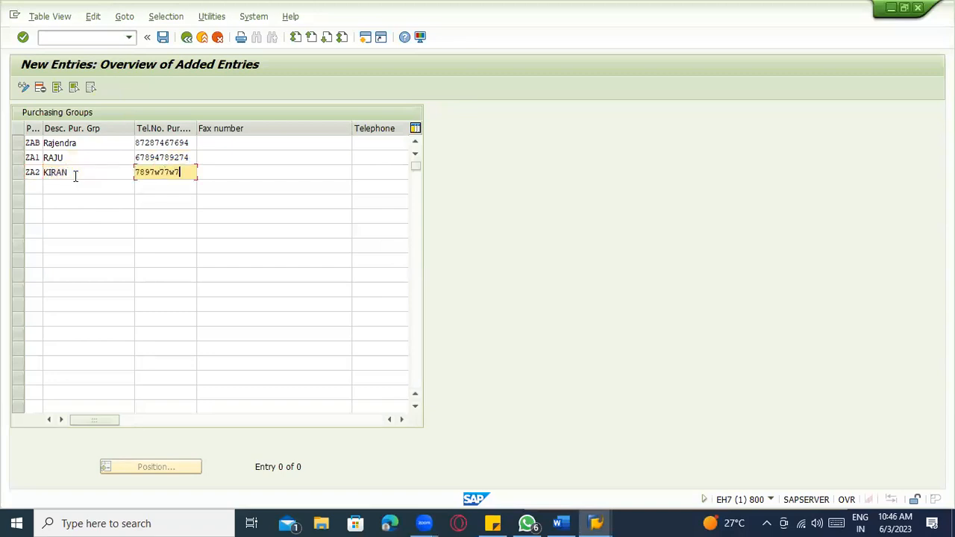
left_click(91, 169)
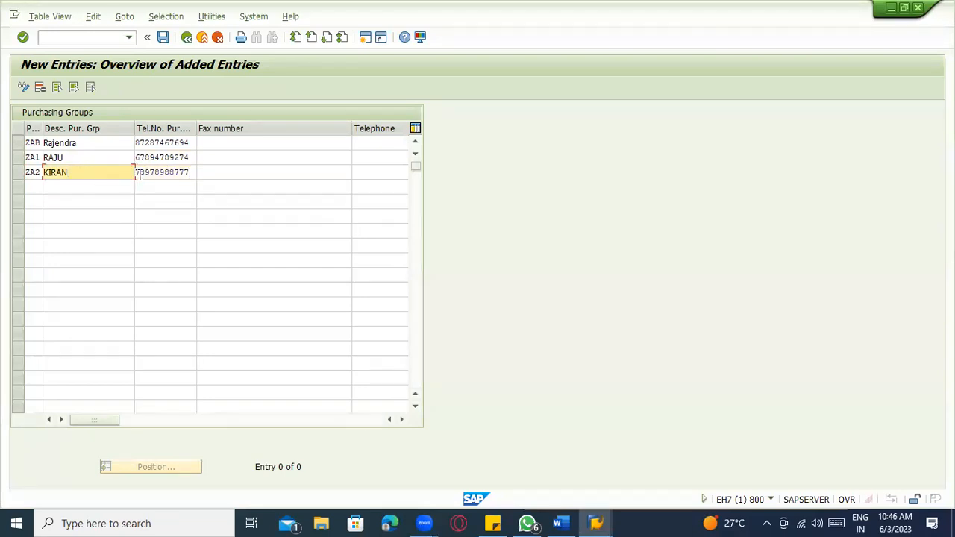
left_click(165, 171)
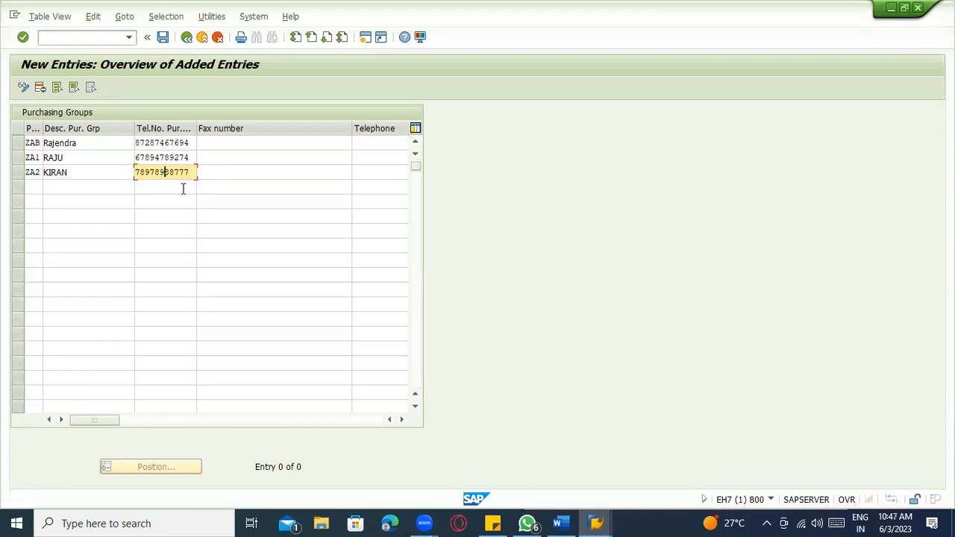
- Save the three new purchasing groups and confirm the customizing request prompt
left_click(163, 37)
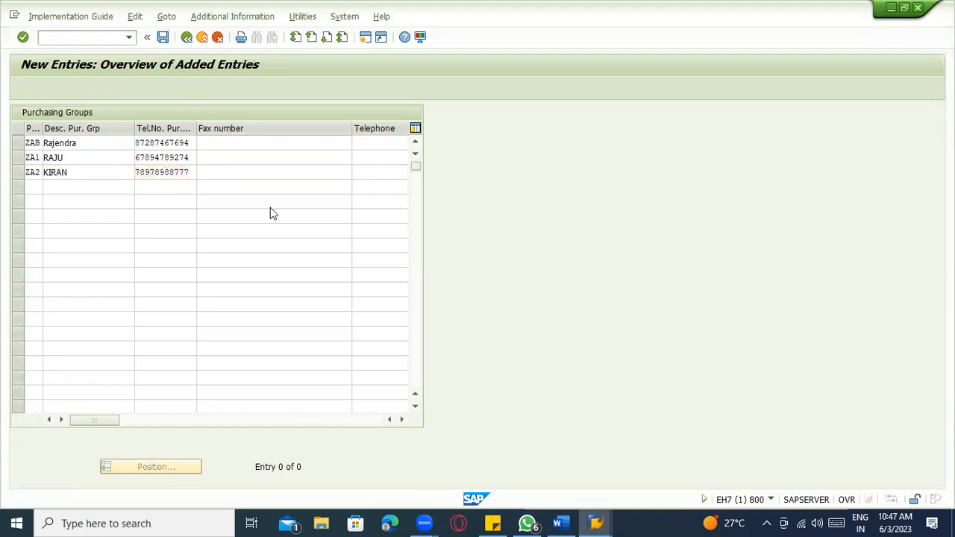
key("Return")
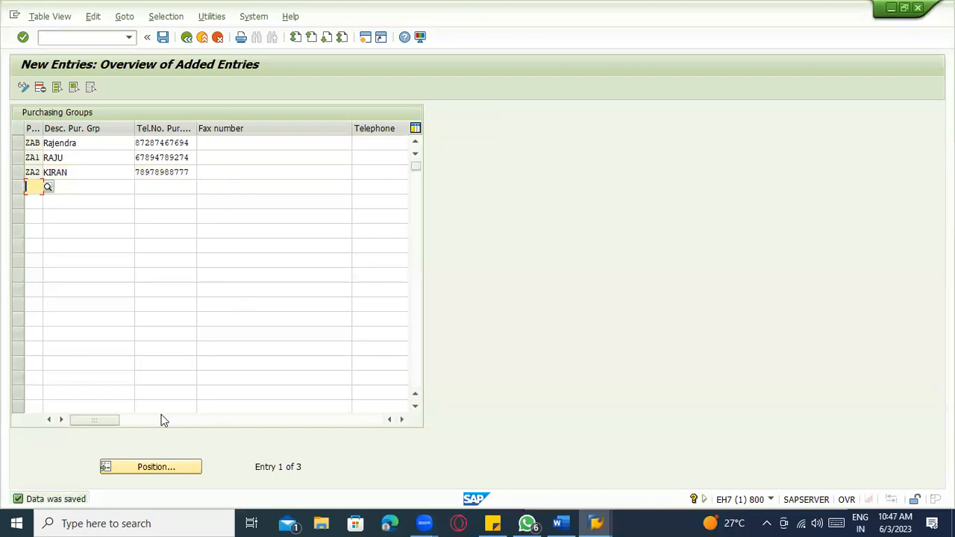
left_click_drag(111, 420, 71, 416)
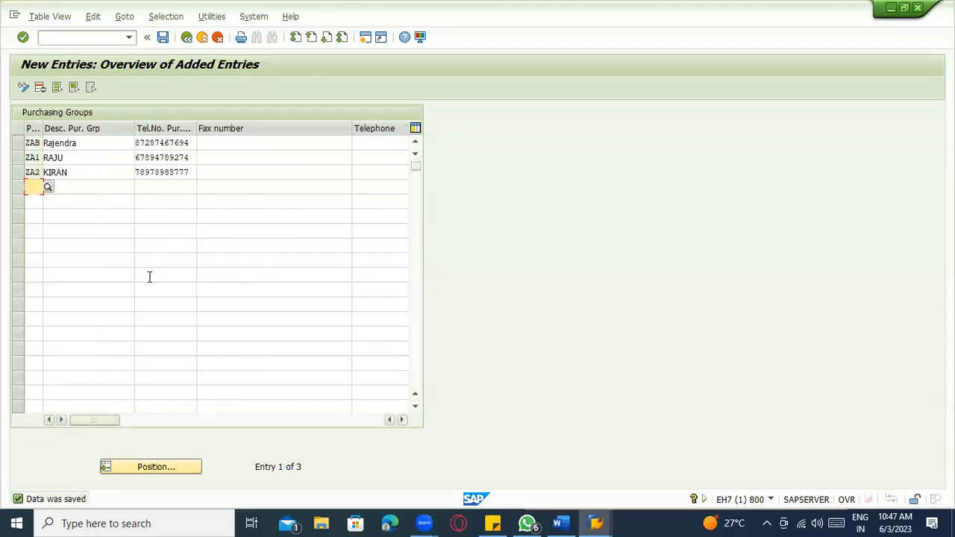
- Review the ZAB purchasing group row, then return to the Display IMG tree under Purchasing
left_click(161, 142)
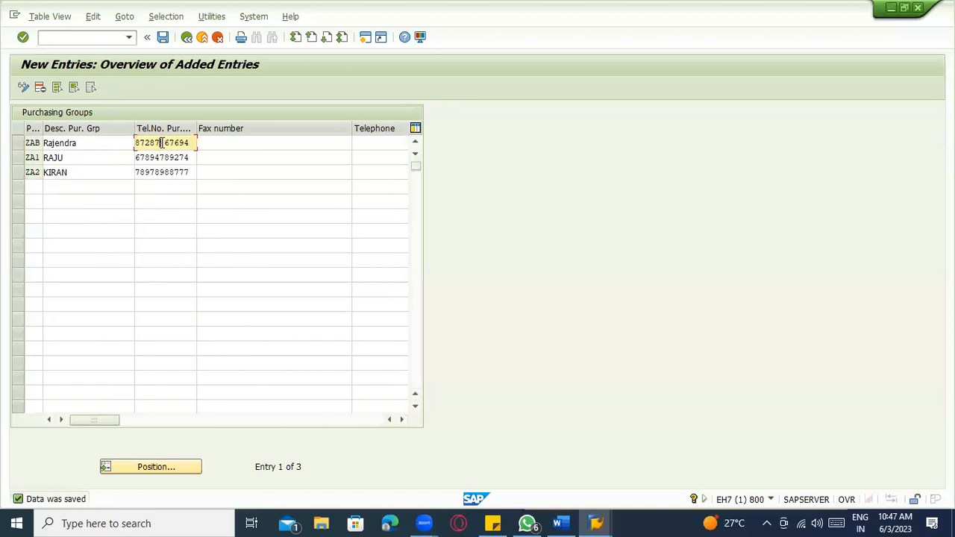
left_click(92, 145)
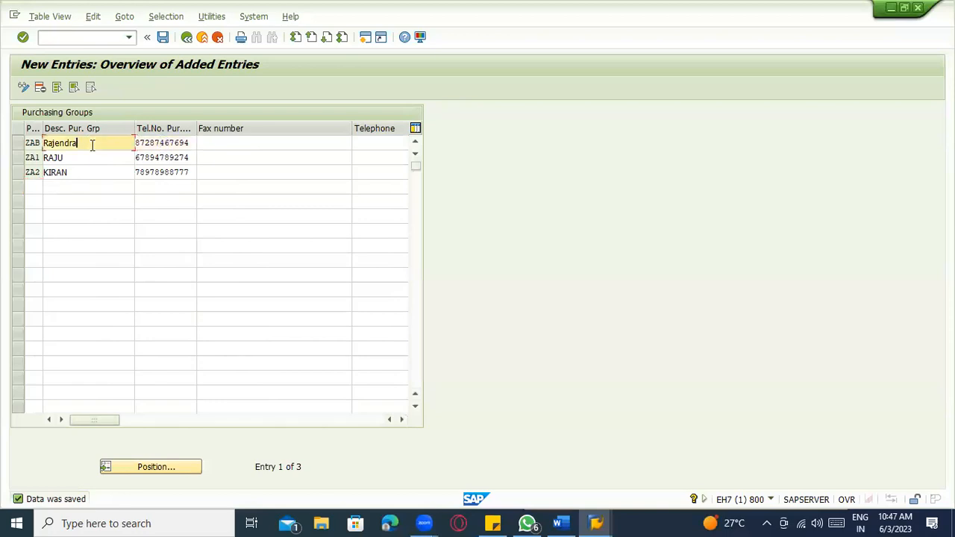
left_click(18, 144)
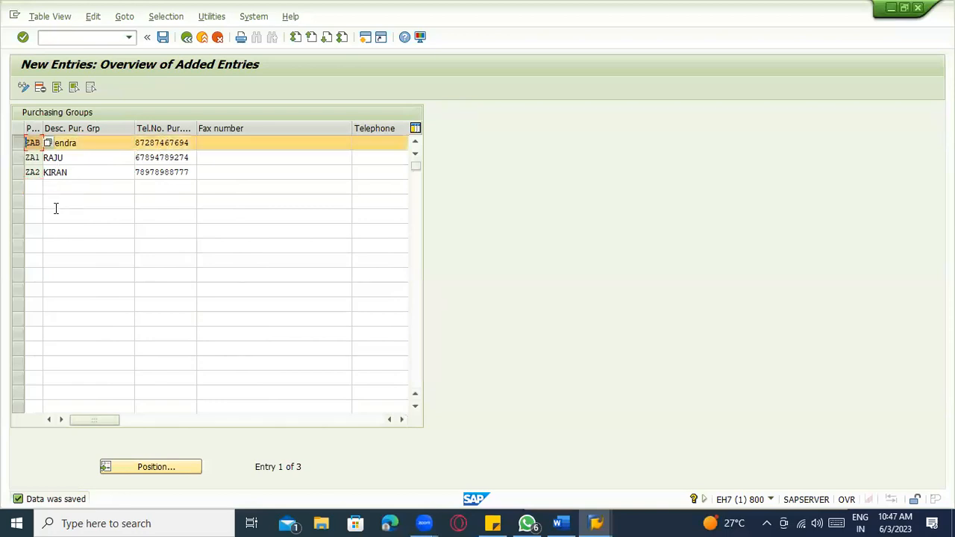
left_click(18, 145)
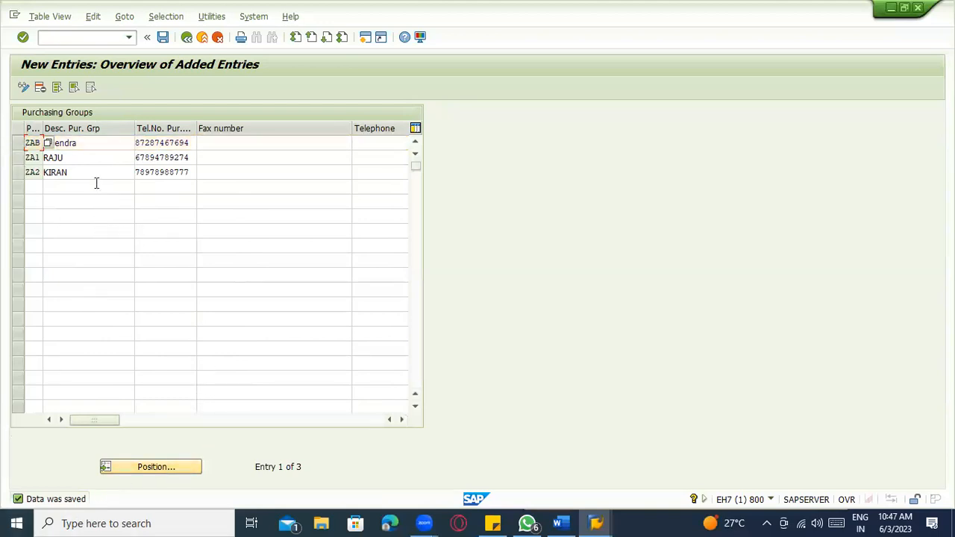
left_click(200, 43)
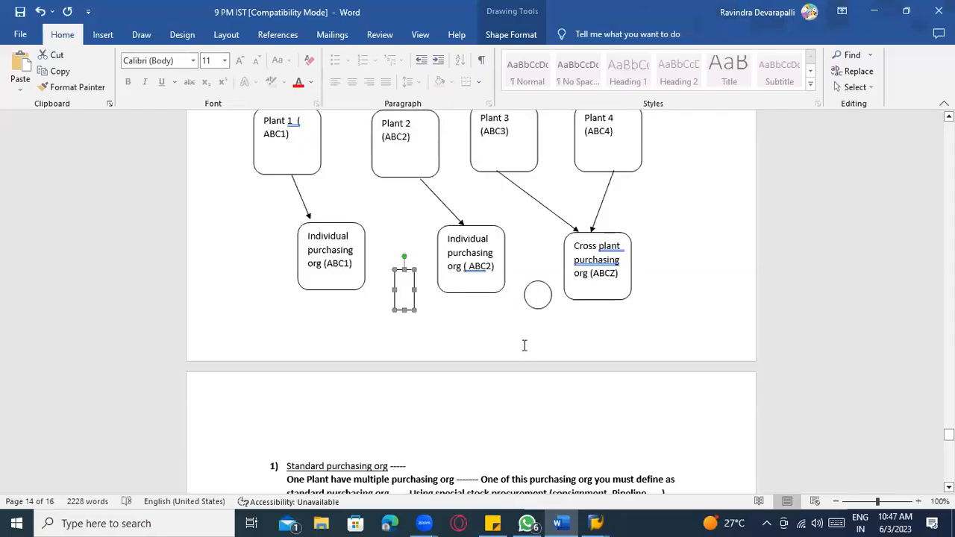
scroll(523, 344, "down", 2)
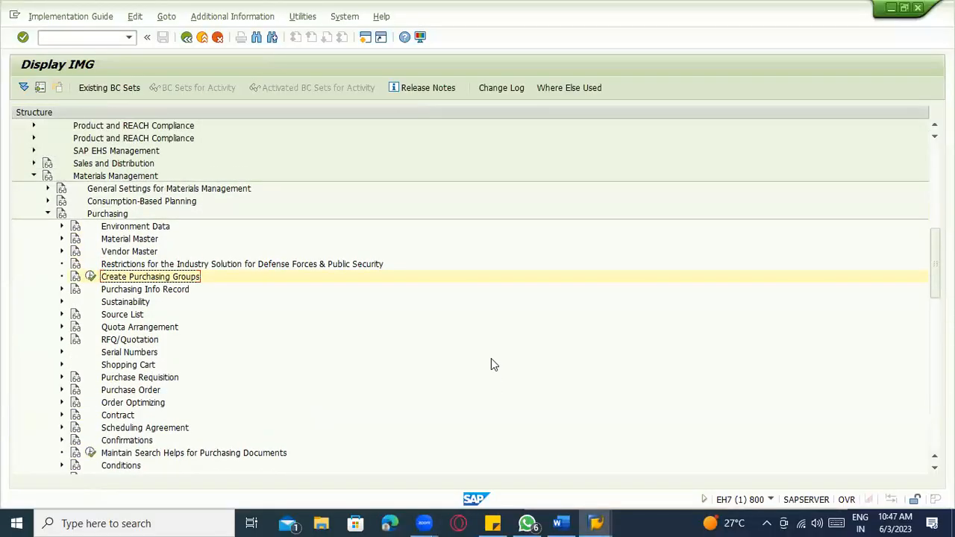
key("alt")
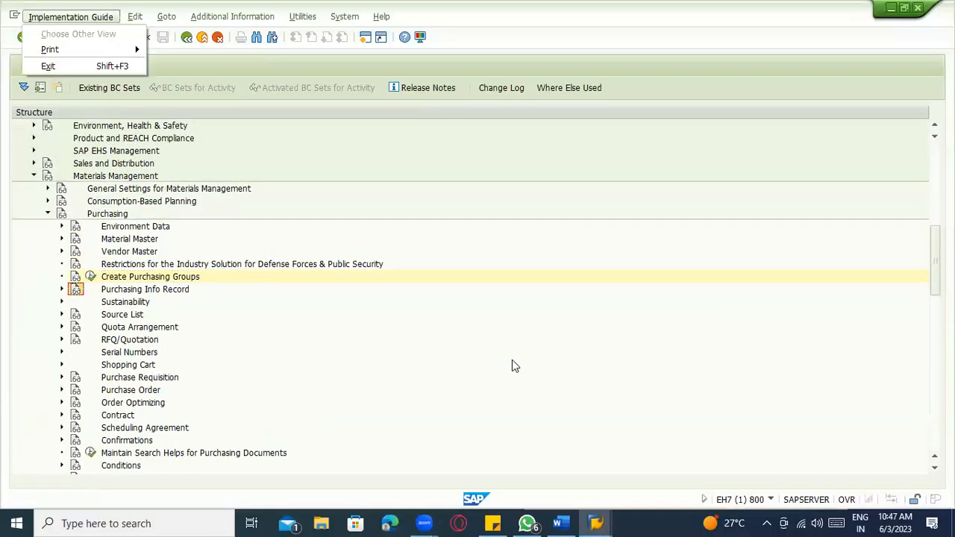
key("alt+Tab")
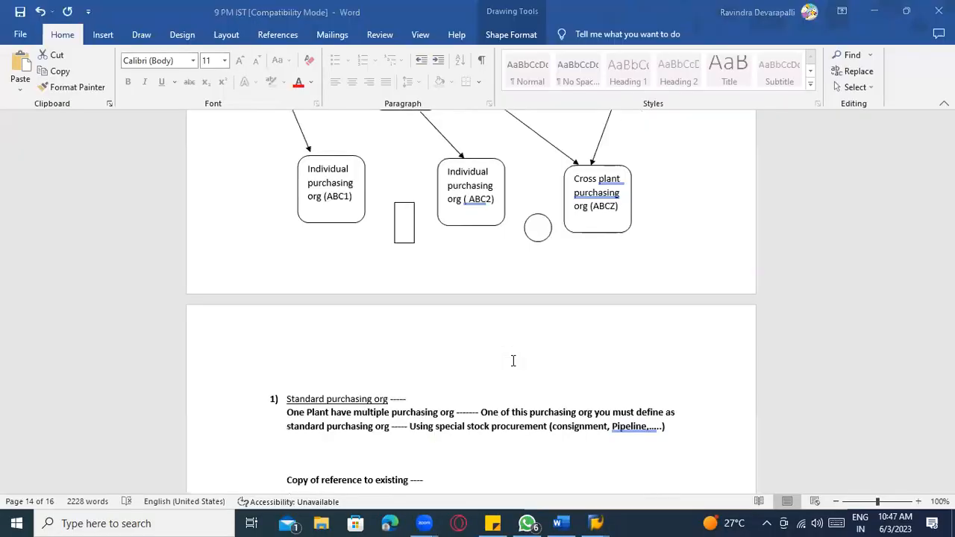
scroll(513, 360, "down", 10)
scroll(513, 361, "up", 15)
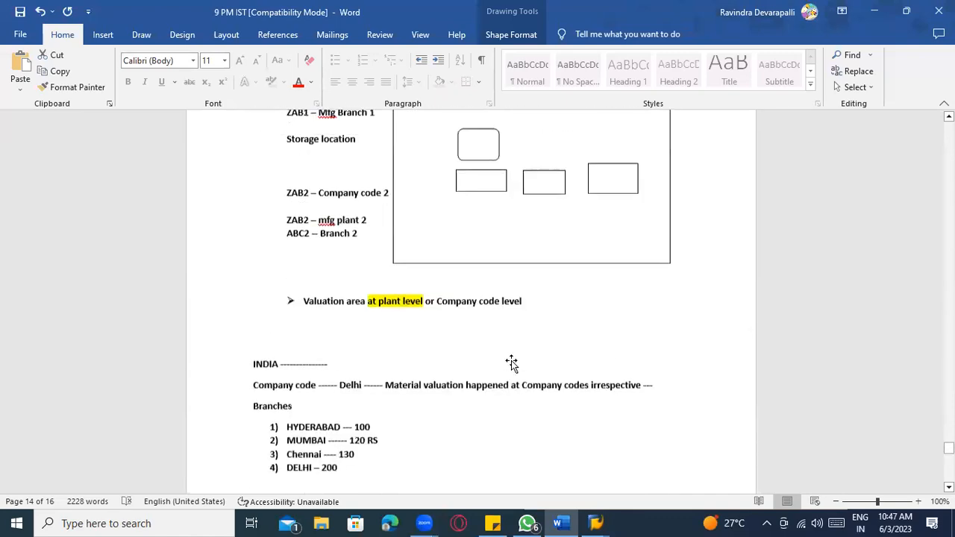
scroll(513, 365, "up", 1)
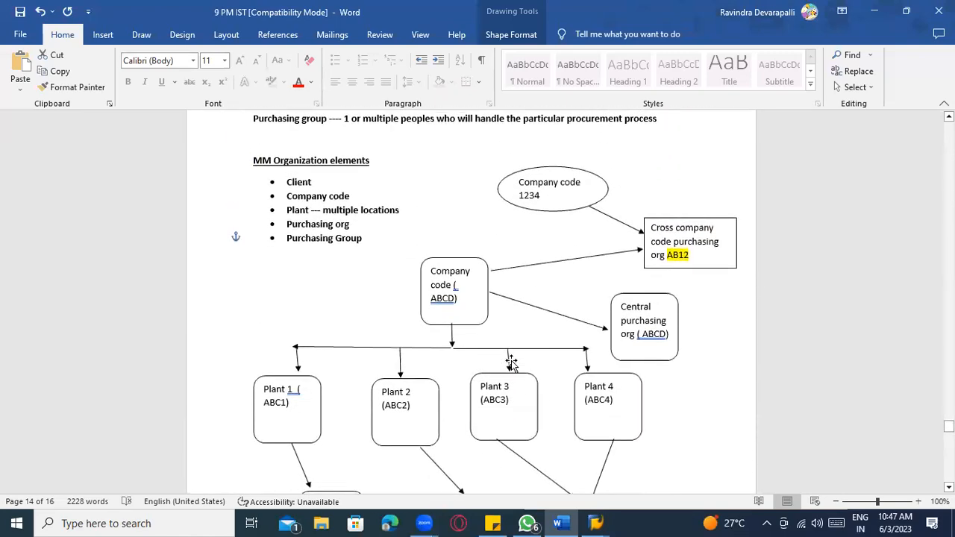
key("alt+Tab")
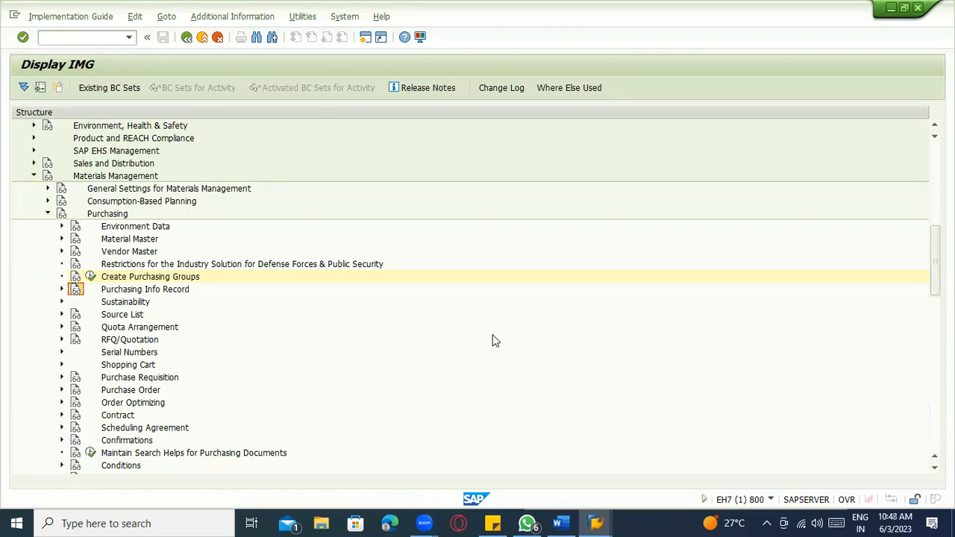
key("alt+Tab")
scroll(481, 325, "up", 2)
scroll(490, 320, "down", 6)
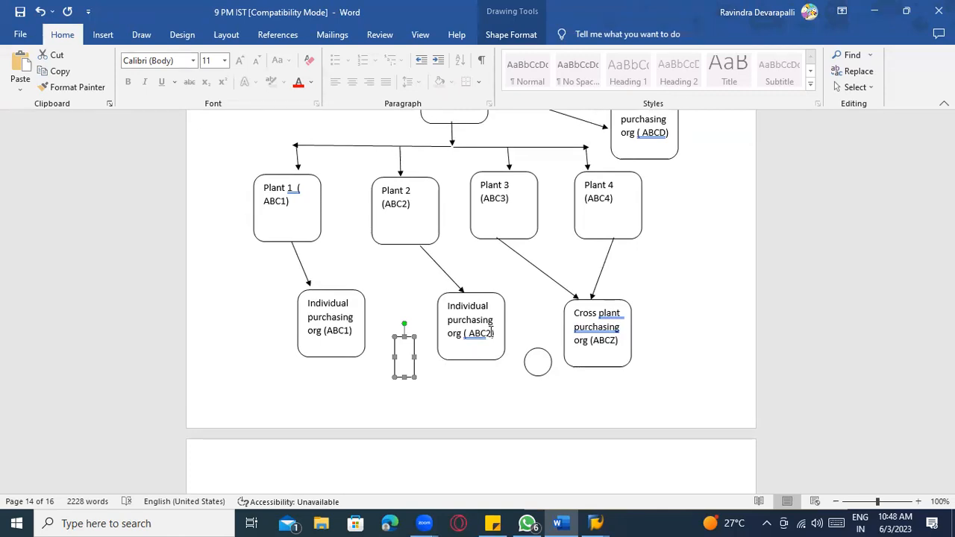
key("alt+Tab")
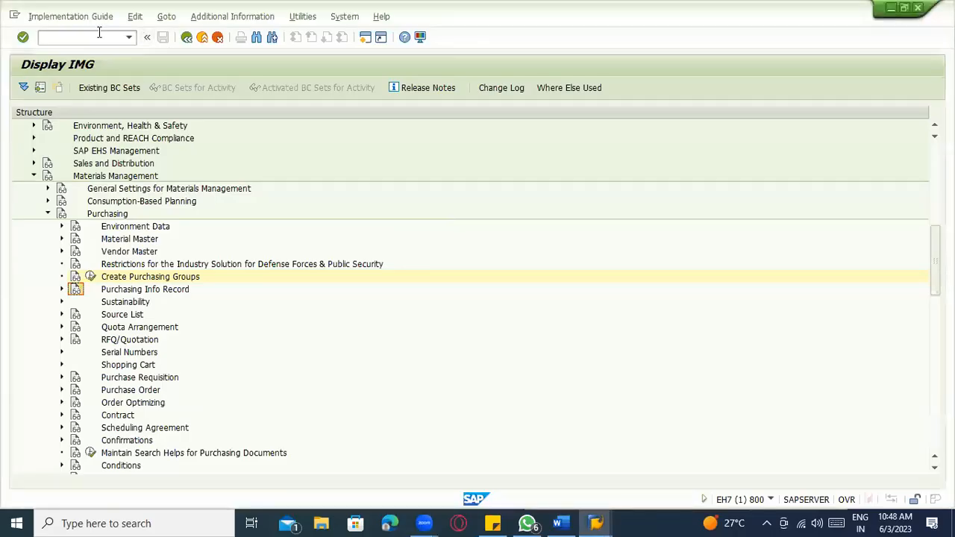
type("/oomsy")
key("Return")
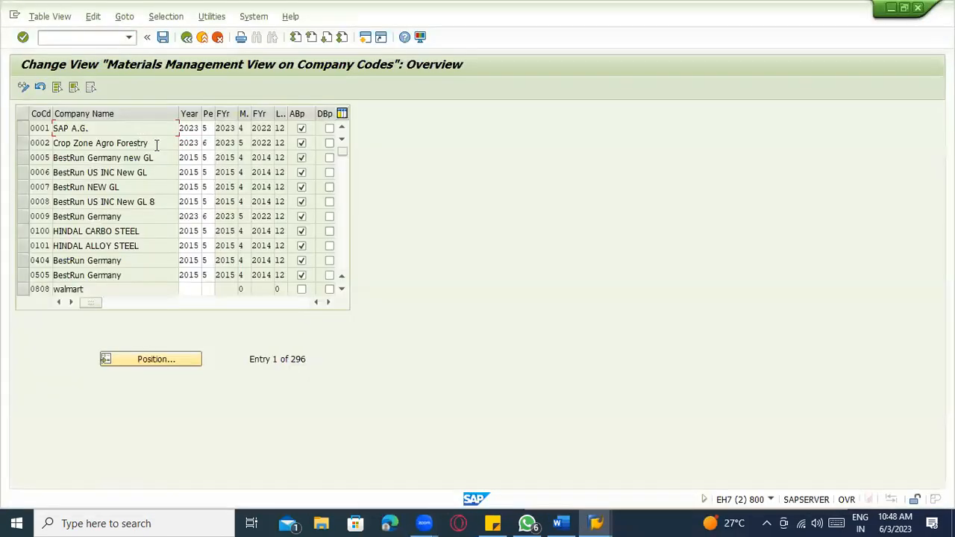
left_click(152, 364)
type("ZAb1")
key("Return")
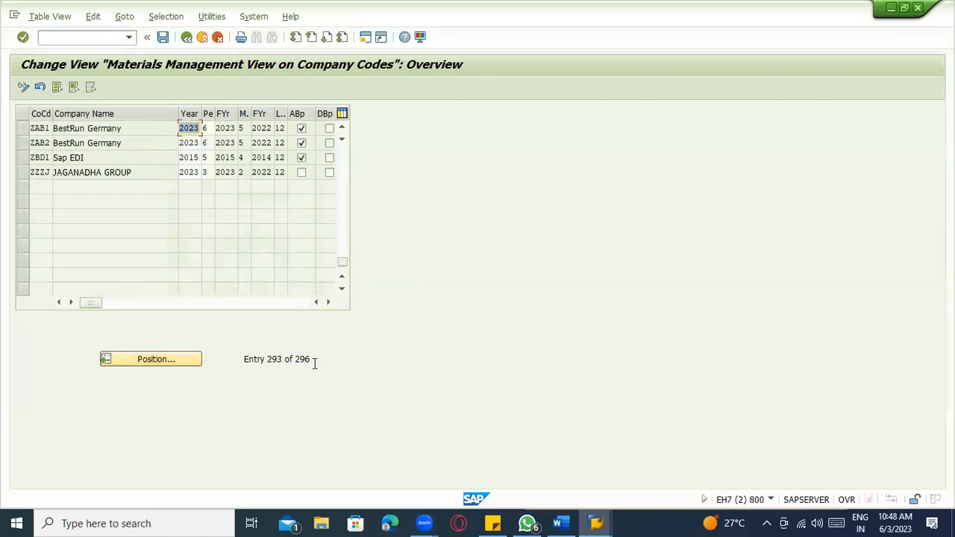
left_click(205, 129)
left_click(206, 142)
left_click(195, 142)
left_click(195, 128)
left_click(203, 129)
left_click(204, 143)
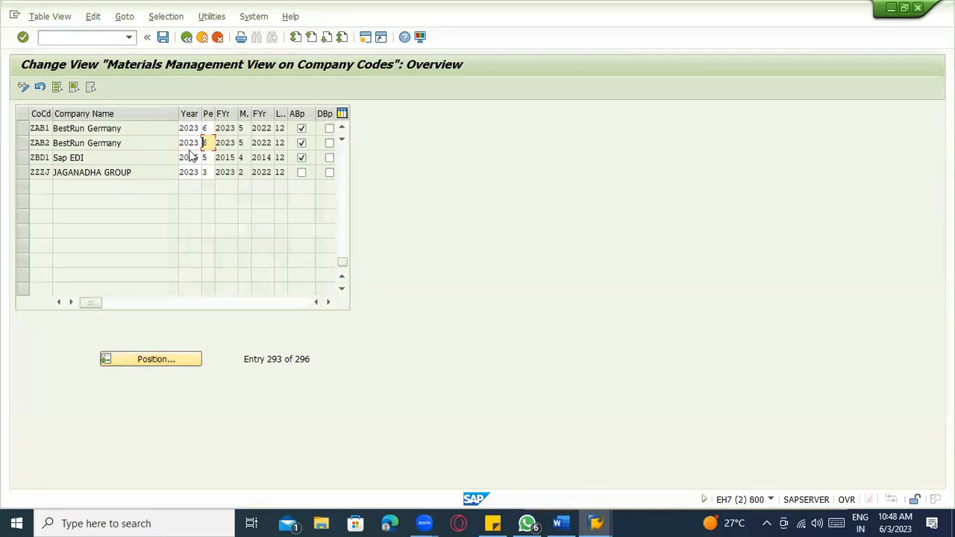
left_click(193, 159)
double_click(196, 159)
left_click(194, 157)
key("Tab")
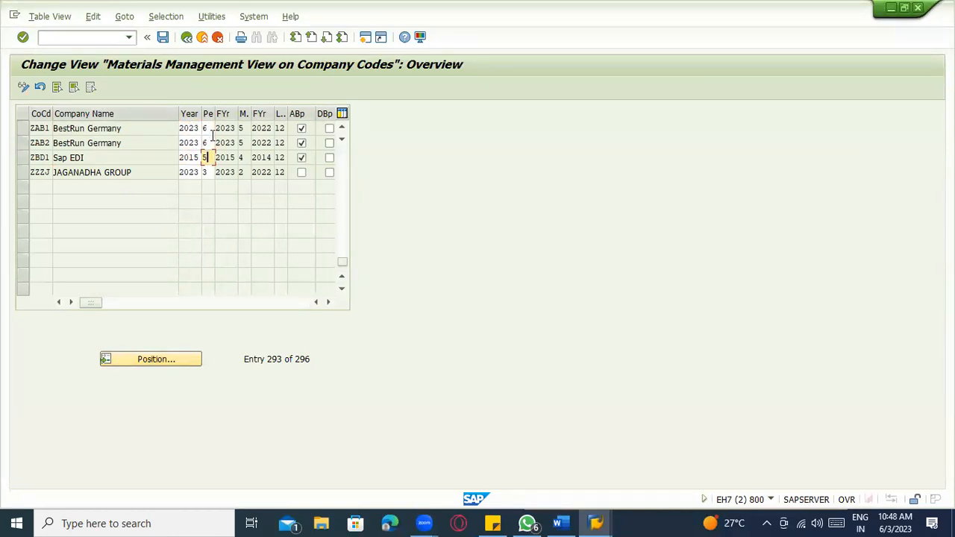
left_click(187, 128)
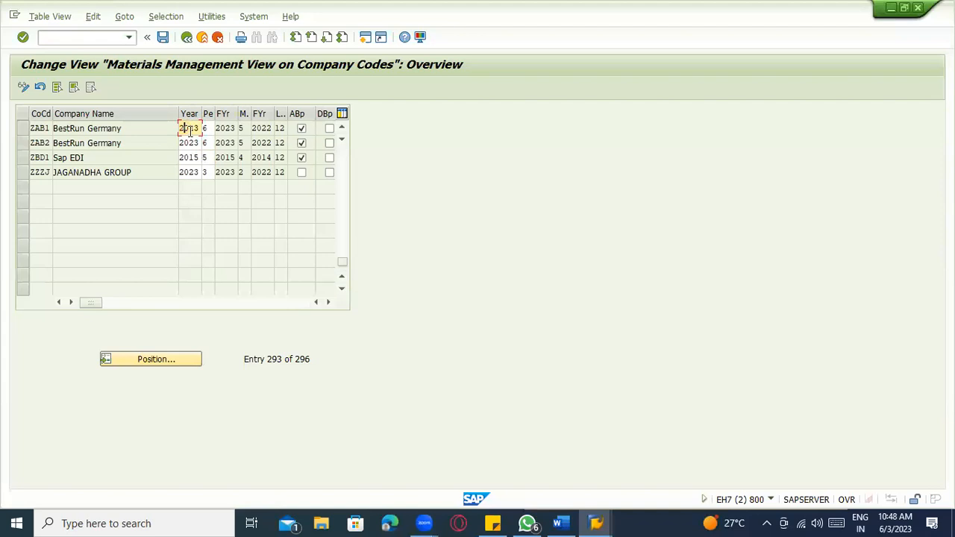
left_click_drag(181, 130, 200, 130)
left_click(191, 158)
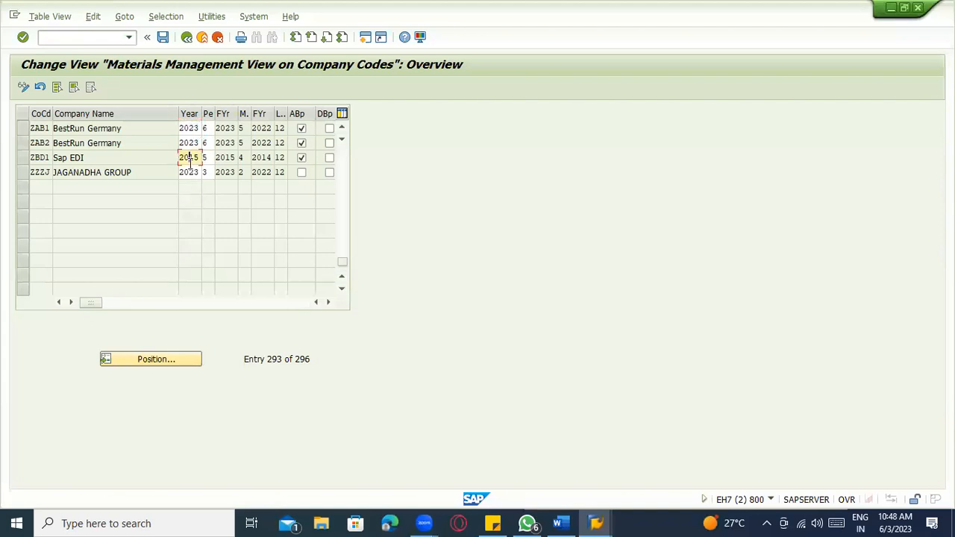
left_click(190, 172)
left_click(194, 158)
left_click(194, 171)
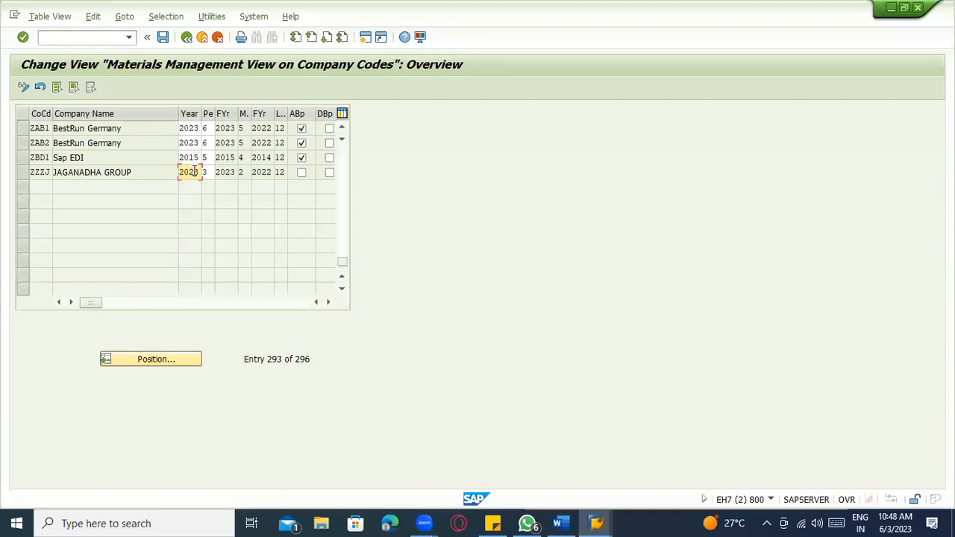
left_click(191, 157)
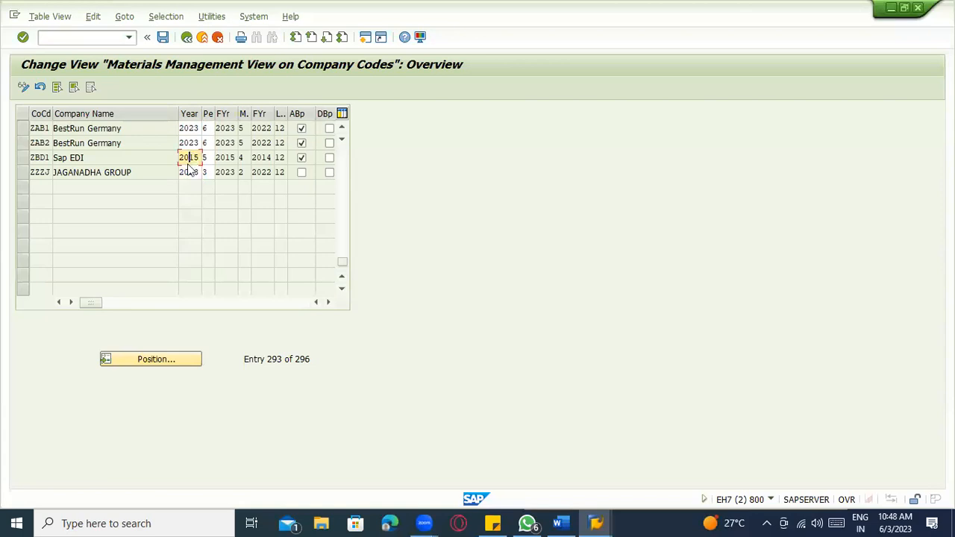
left_click(207, 158)
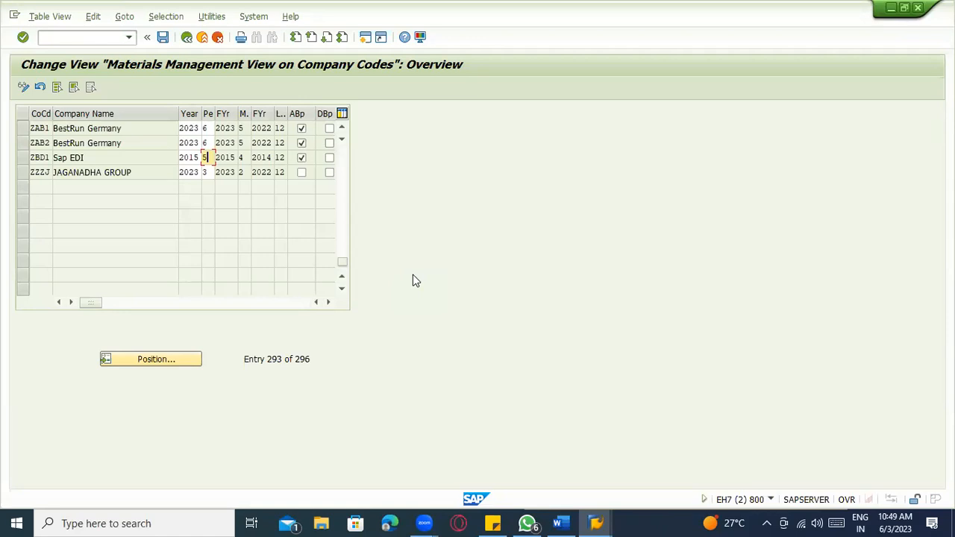
left_click(558, 523)
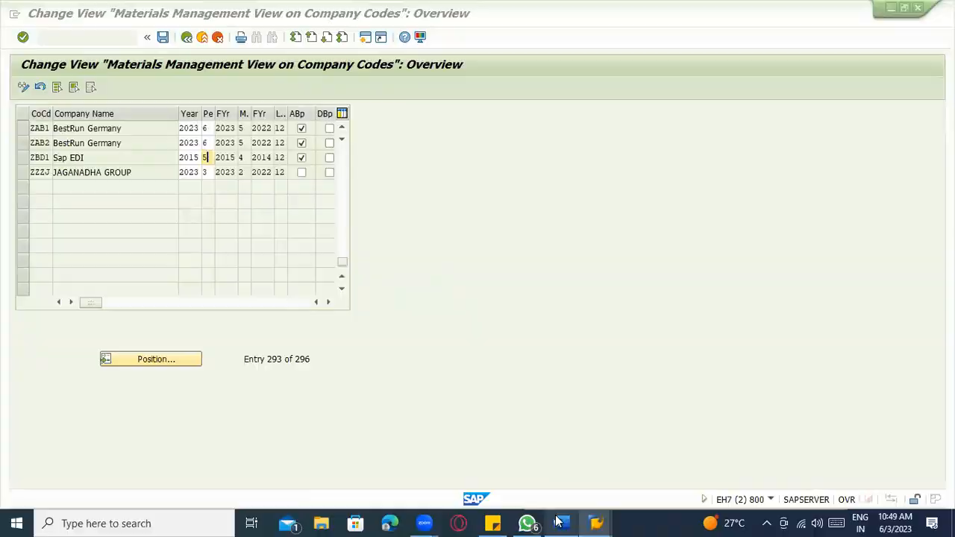
- Below the Standard purchasing org line, start a fresh page with 'MMPV -----' and 'MMRV ------' lines
scroll(477, 432, "down", 5)
scroll(475, 434, "down", 20)
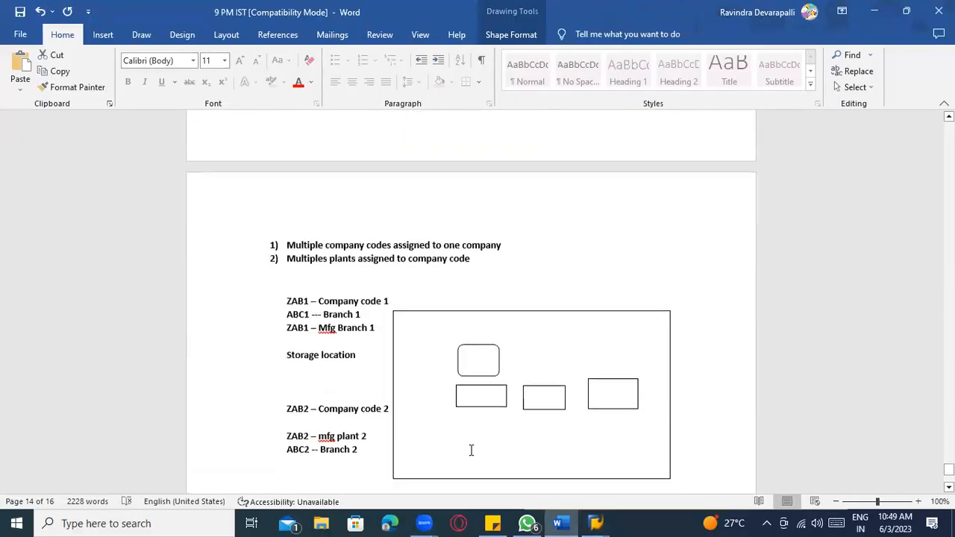
left_click(486, 400)
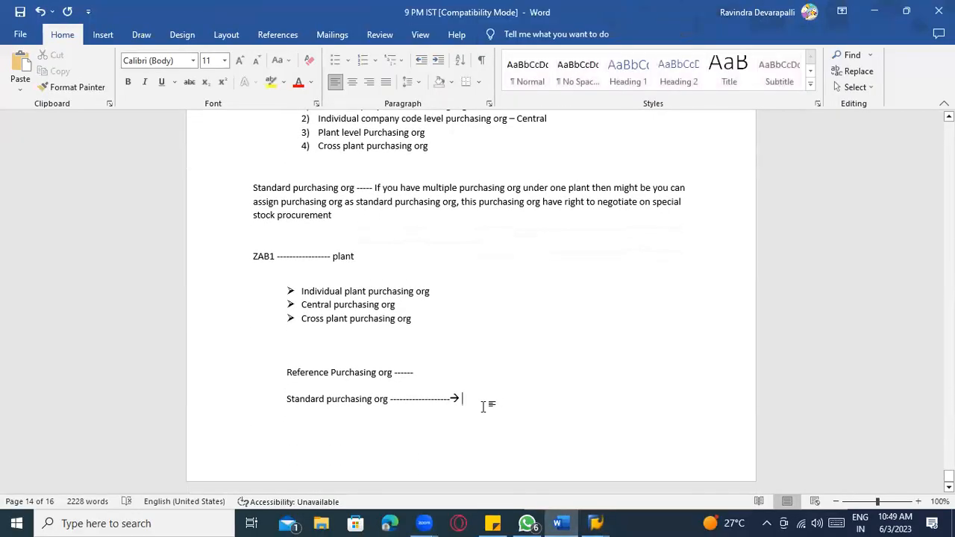
key("ctrl+End")
type("MMPV")
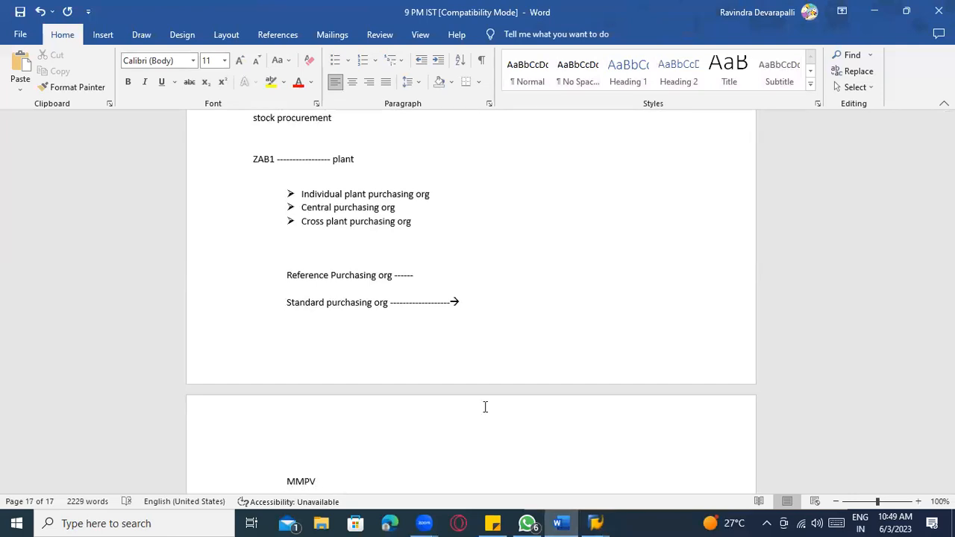
key("Return")
type("MMRV ----")
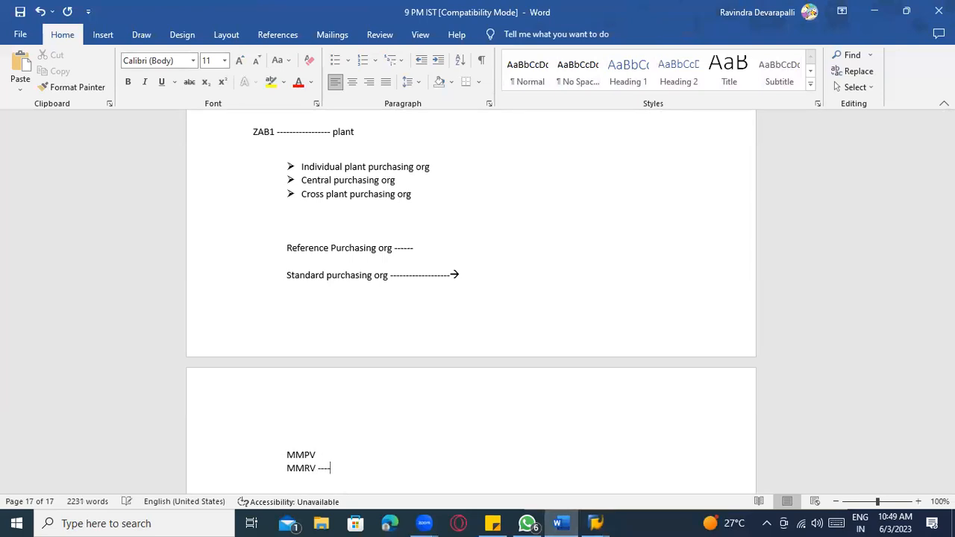
left_click(346, 450)
type("-----")
left_click(332, 468)
type("-")
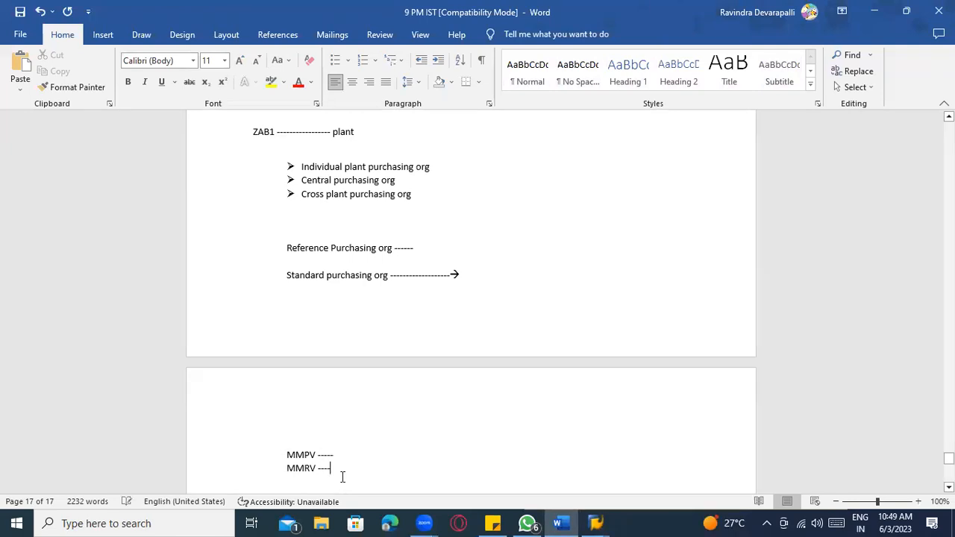
type("--")
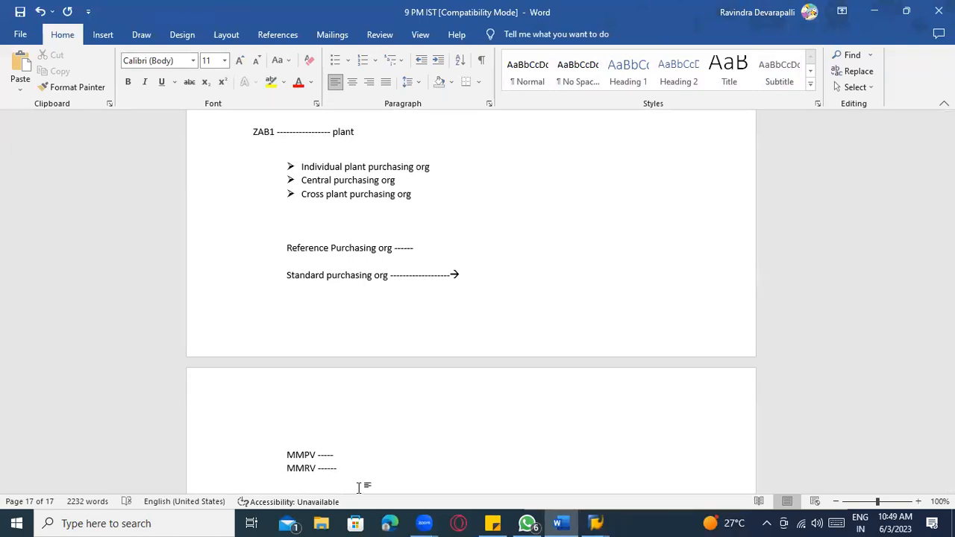
scroll(368, 465, "down", 1)
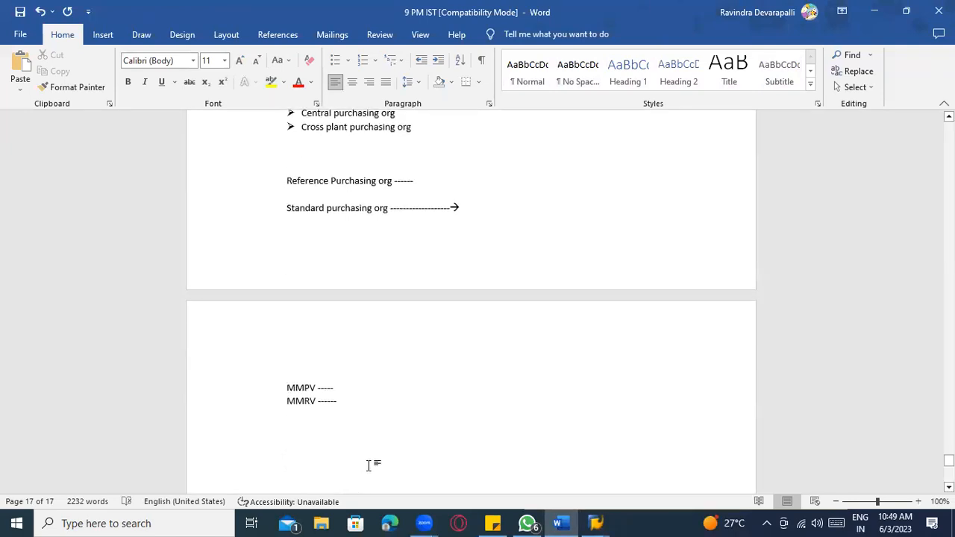
- Highlight the MMPV and MMRV note lines, then return to SAP's company-code period table
left_click_drag(345, 413, 281, 378)
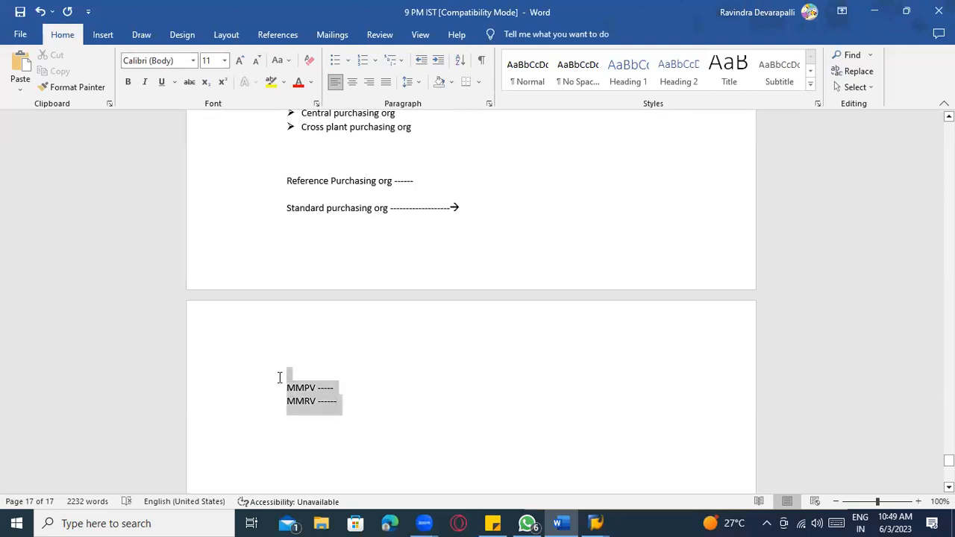
key("alt+Tab")
left_click(186, 159)
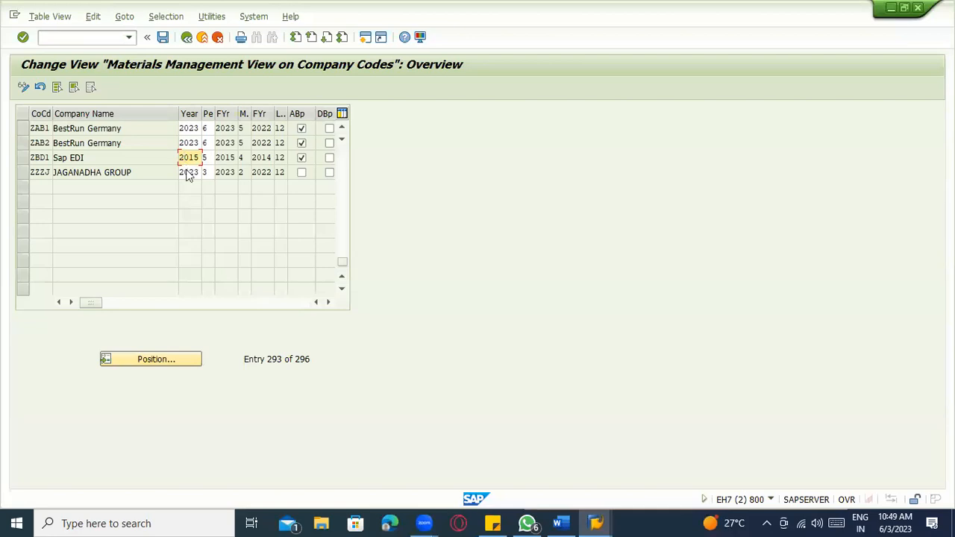
- Review the TR01 and TR02 period values, then leave the table for the SAP main menu
scroll(188, 171, "up", 5)
left_click(192, 143)
left_click(193, 155)
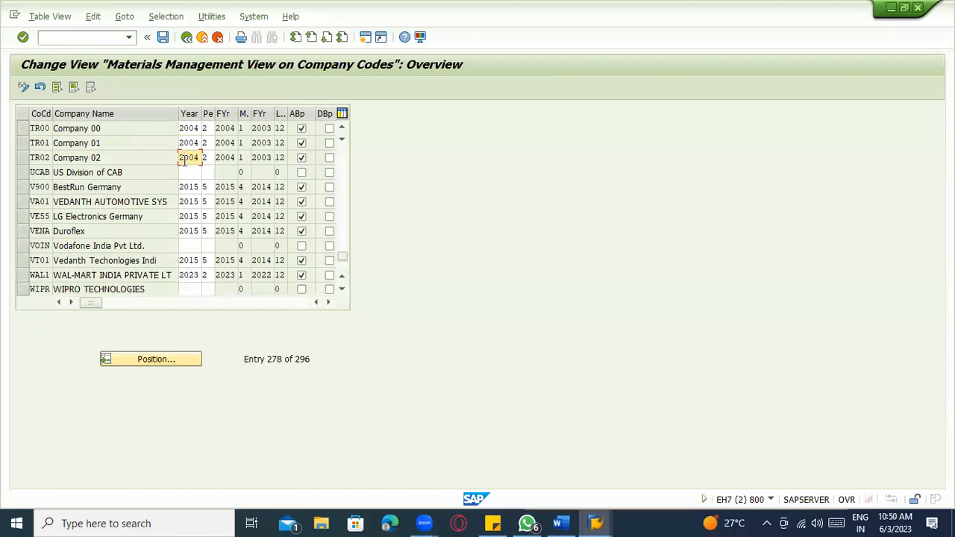
scroll(200, 197, "down", 6)
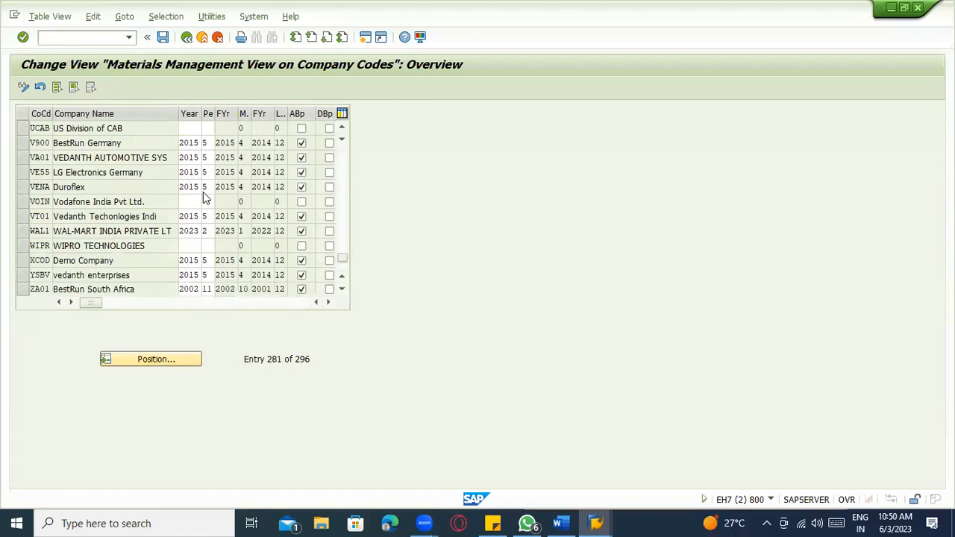
scroll(200, 199, "up", 6)
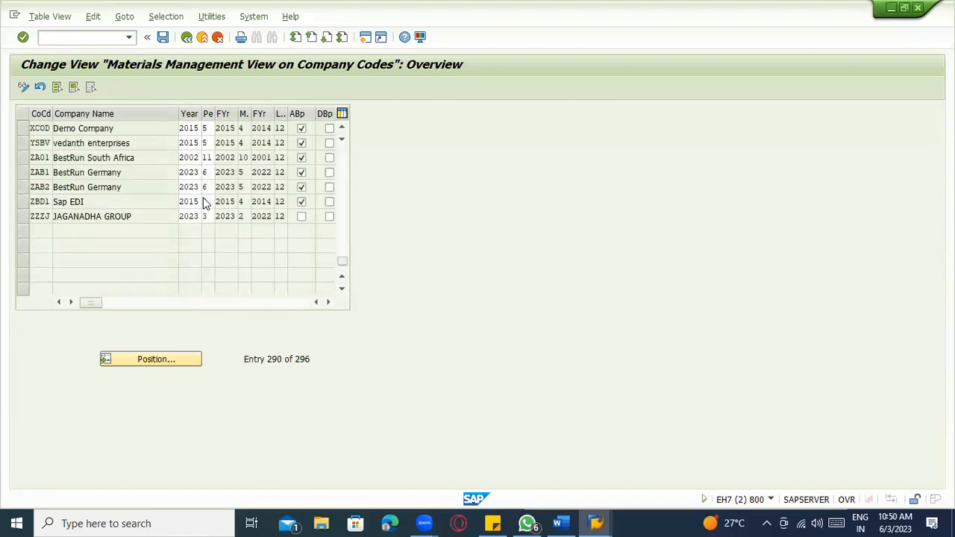
left_click(186, 37)
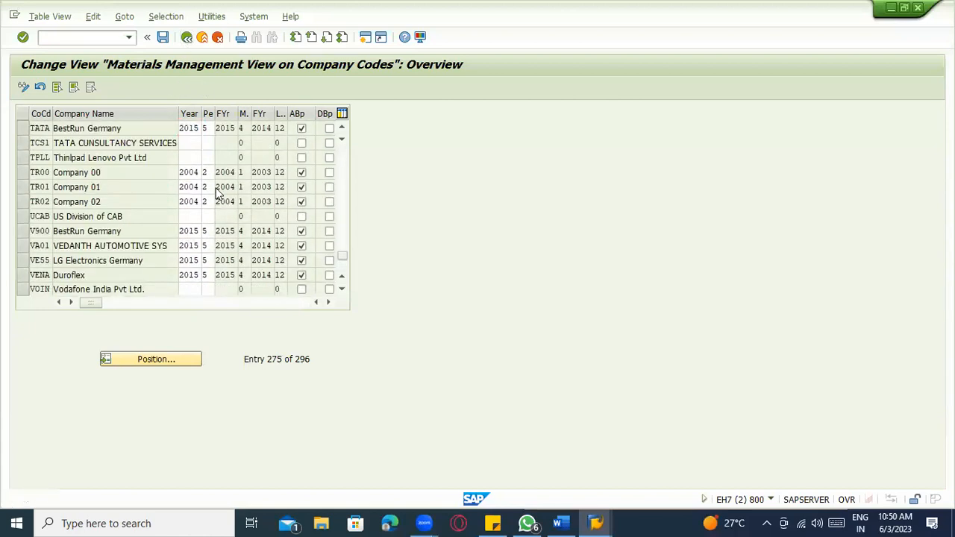
key("alt+Tab")
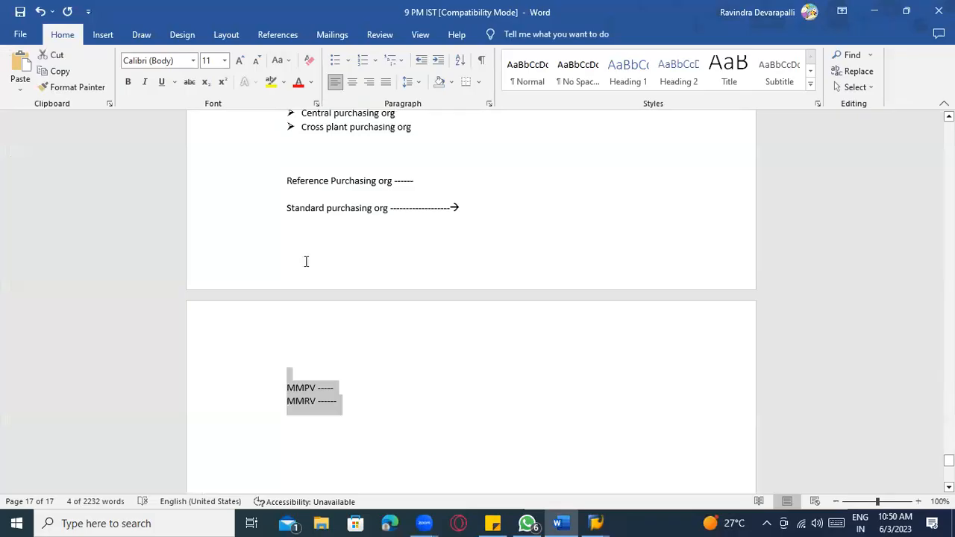
- Run transaction MMRV from the SAP main menu
key("alt+Tab")
key("alt+Tab")
left_click(308, 376)
key("alt+Tab")
left_click(80, 36)
type("mmrv")
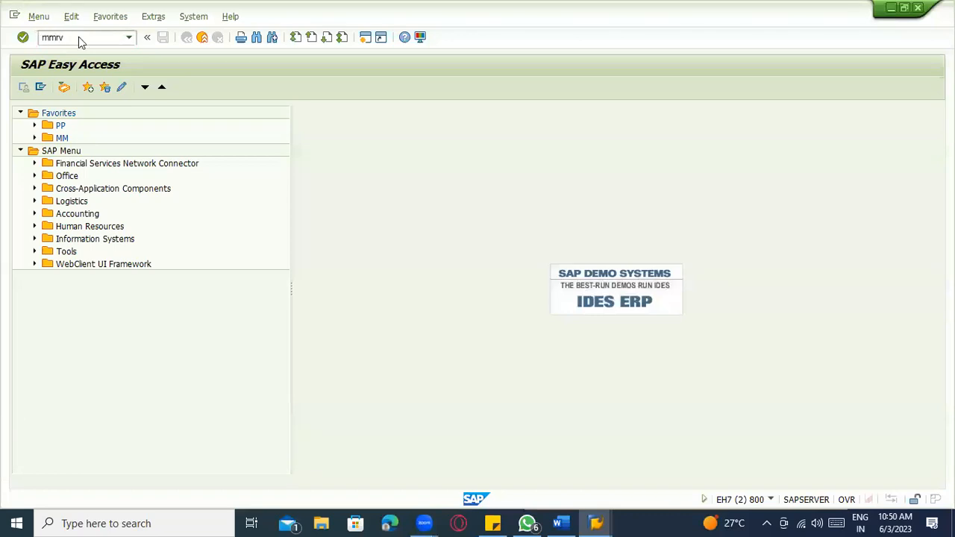
key("Return")
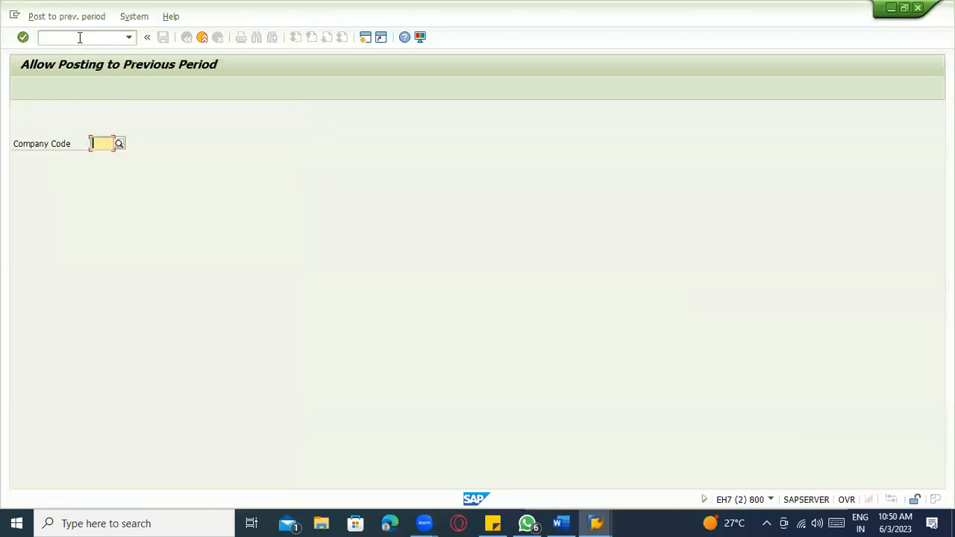
- Enter company code 3900, then ZAB1, and examine ZAB1's posting periods
type("3900")
key("Return")
type("ZAB1")
key("Return")
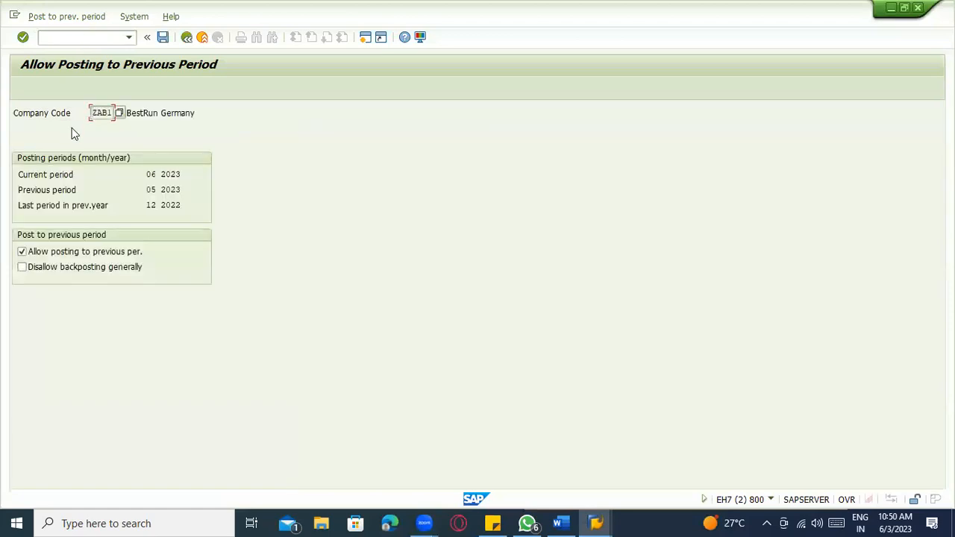
left_click(178, 189)
- Load company code ZAB2 (current 06 2023, previous 05 2023) and compare with today's date
left_click(186, 37)
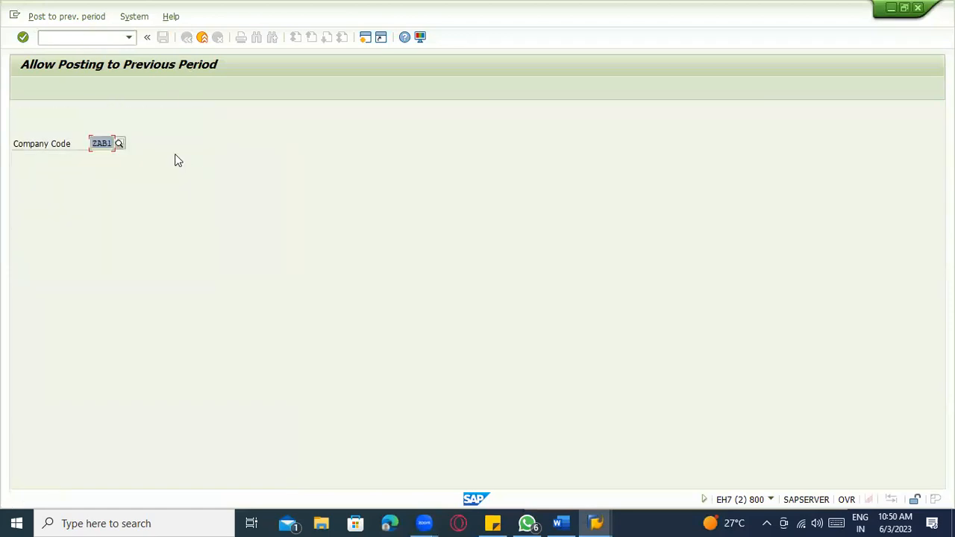
type("ZAB2")
key("Return")
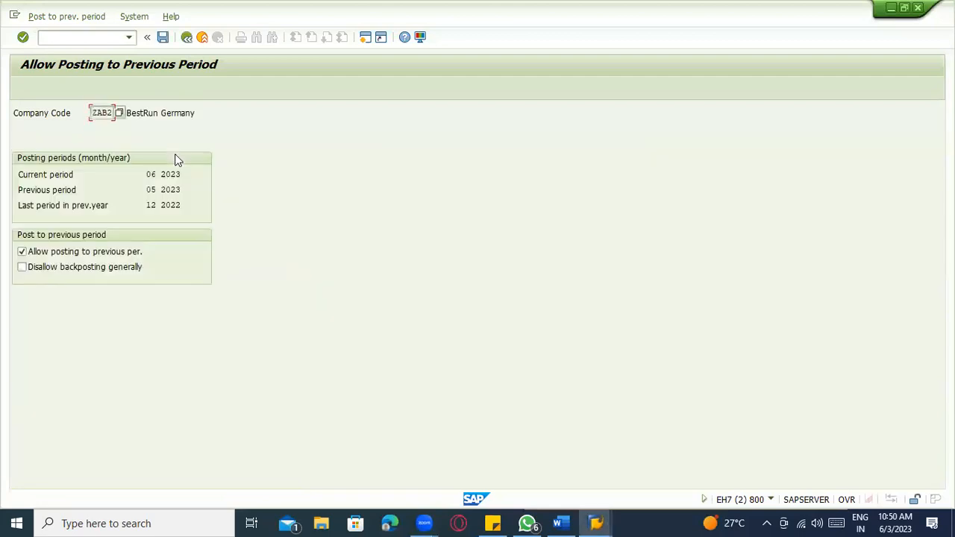
left_click(163, 174)
left_click(903, 521)
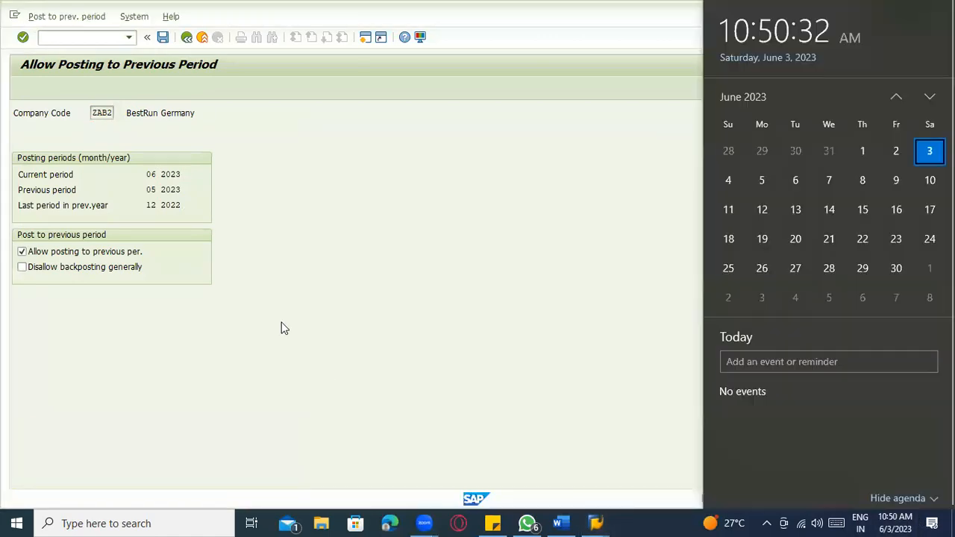
left_click(282, 328)
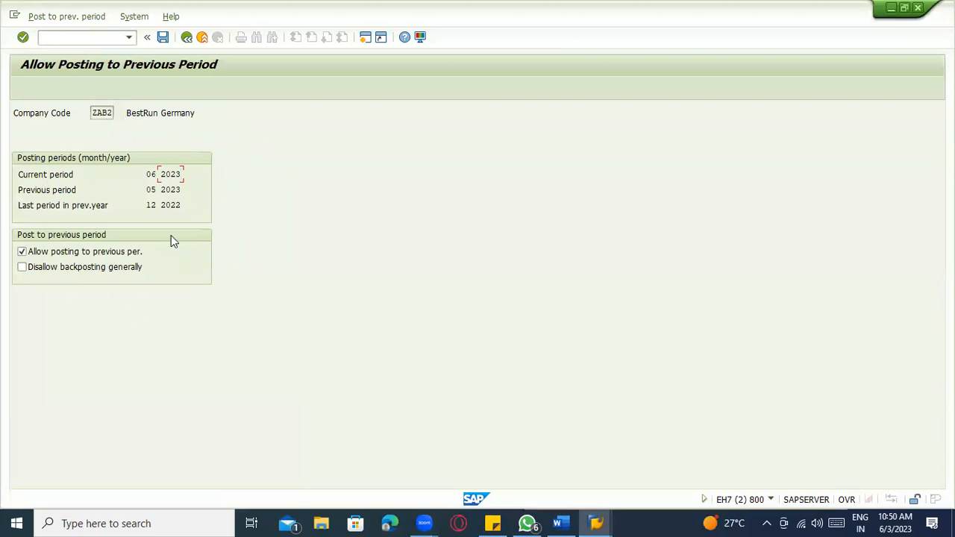
left_click(561, 524)
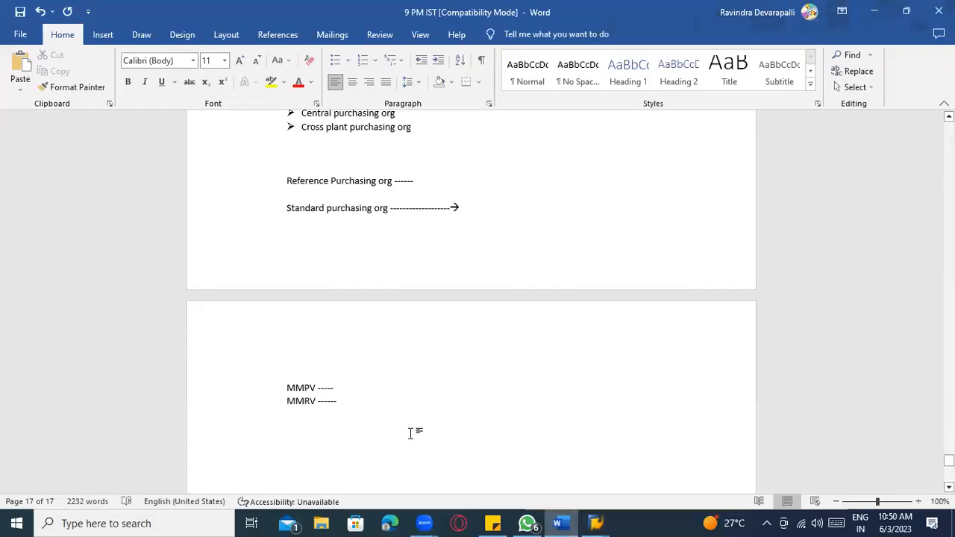
- Add an underscore divider and type 'Financial fiscal year varia', correcting the spelling to Financial
key("Return")
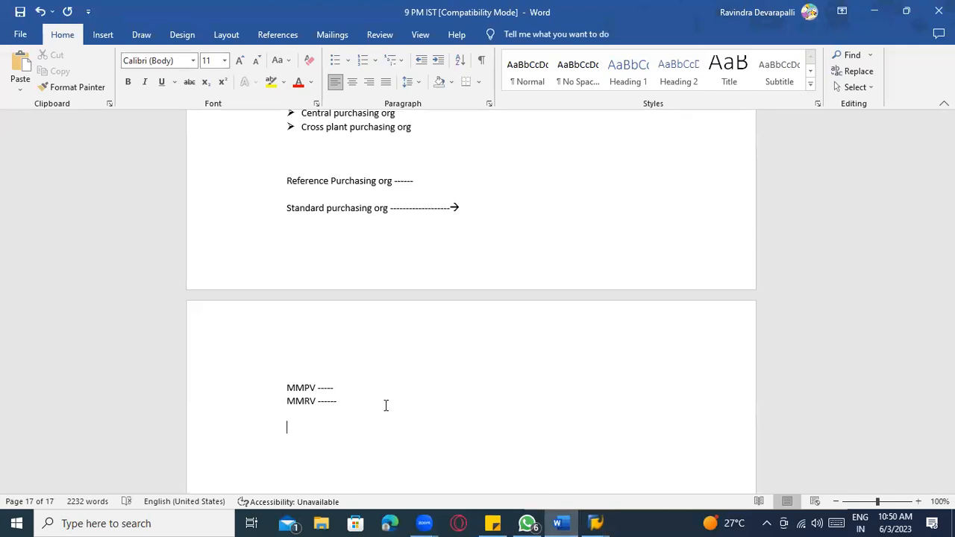
type("__________________________")
key("Return")
key("Return")
type("Finanical fiscal year variant")
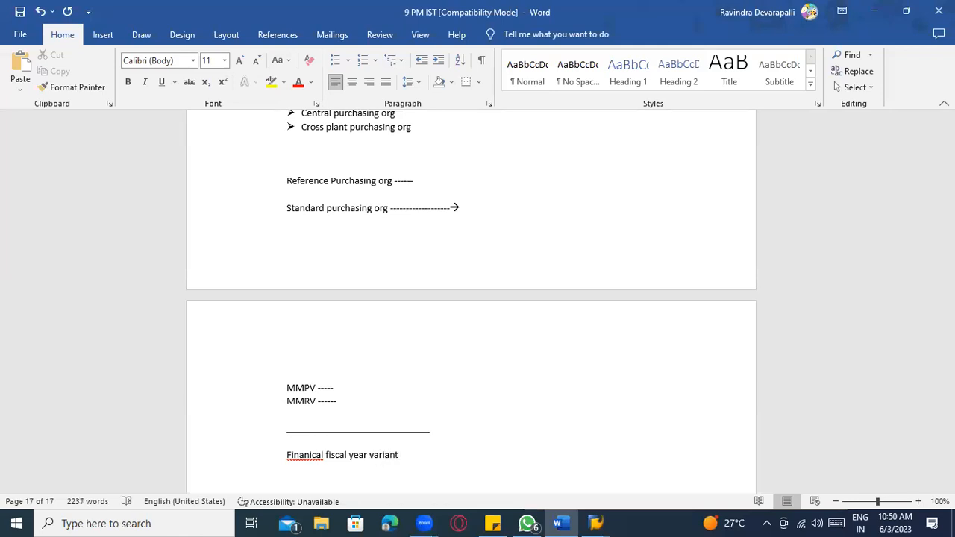
scroll(319, 403, "down", 3)
right_click(317, 353)
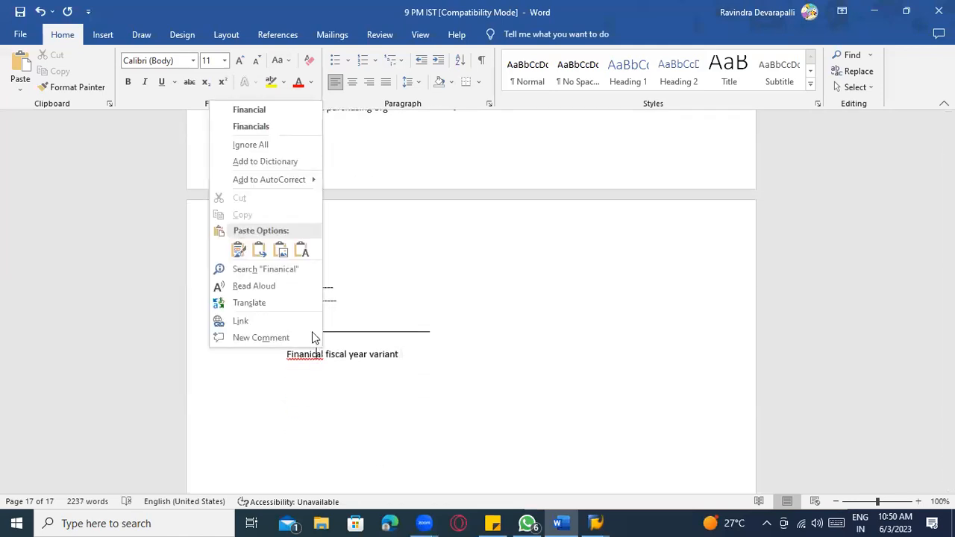
left_click(249, 110)
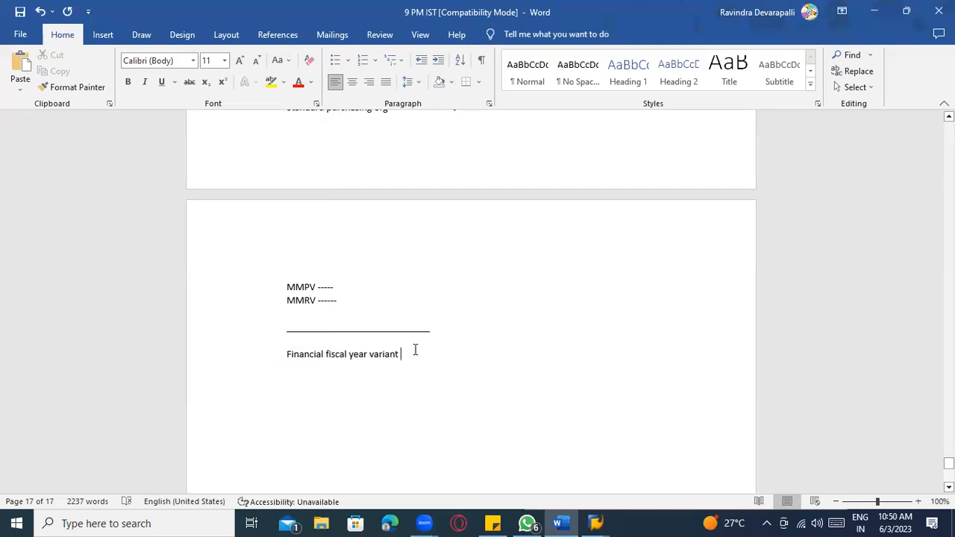
- Finish with '----→ assigned to company code' and begin a 'Financial Year -------->' line
type("--------------------> c")
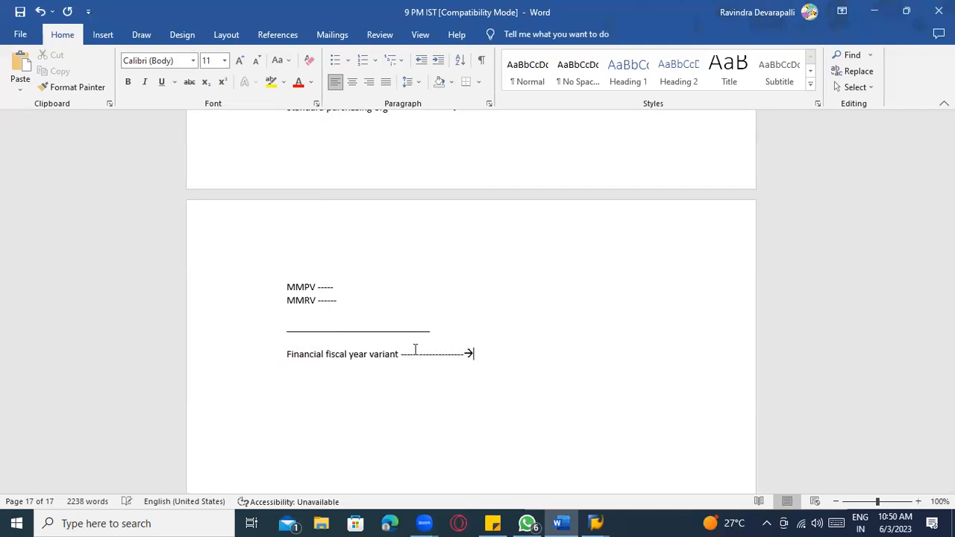
key("BackSpace")
type("assigned to company code")
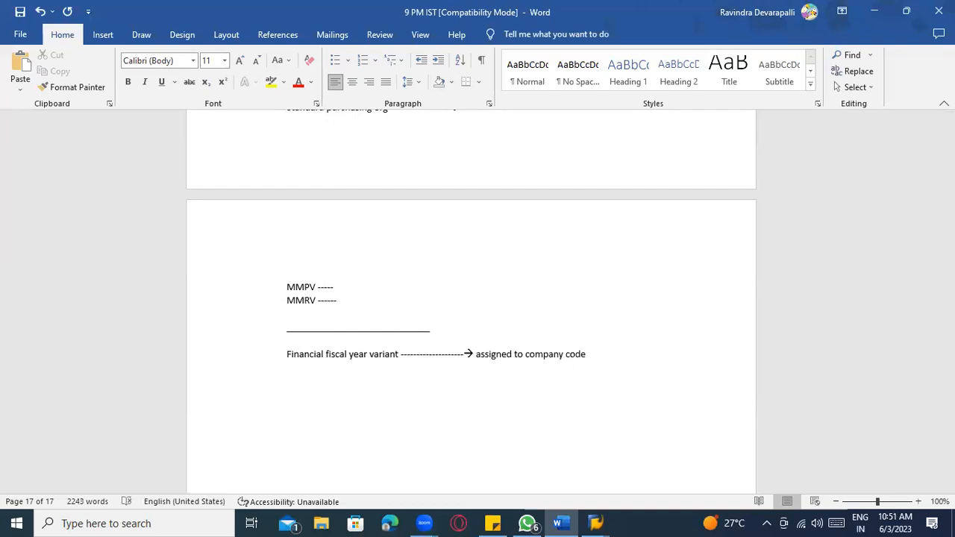
key("Return")
scroll(402, 349, "down", 2)
type("Fi")
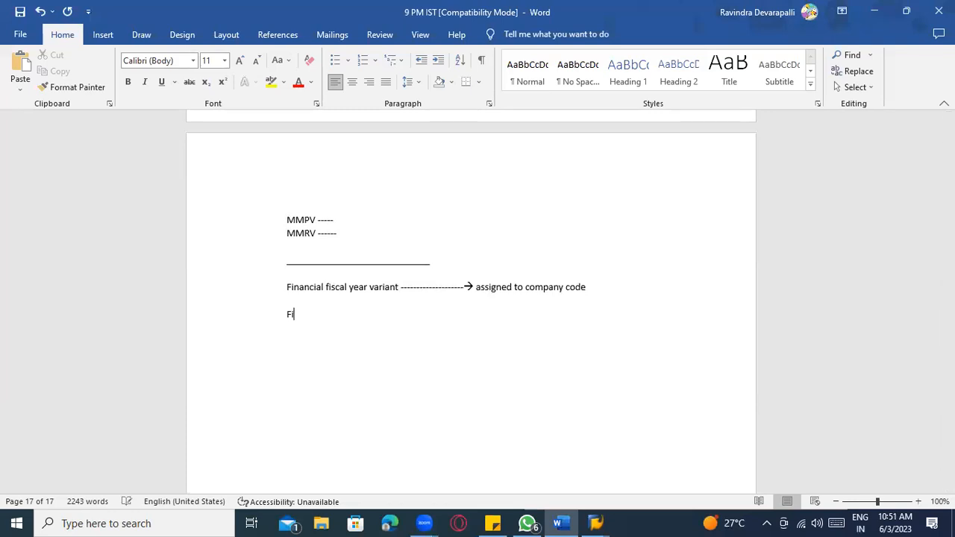
type("nancial Year")
type(" --------")
type(">")
- Type the 'Jan --------> Dec' example and a 'Financial year -------> April ----> March' line
type("J")
type("an")
type("  --------> De")
type("c")
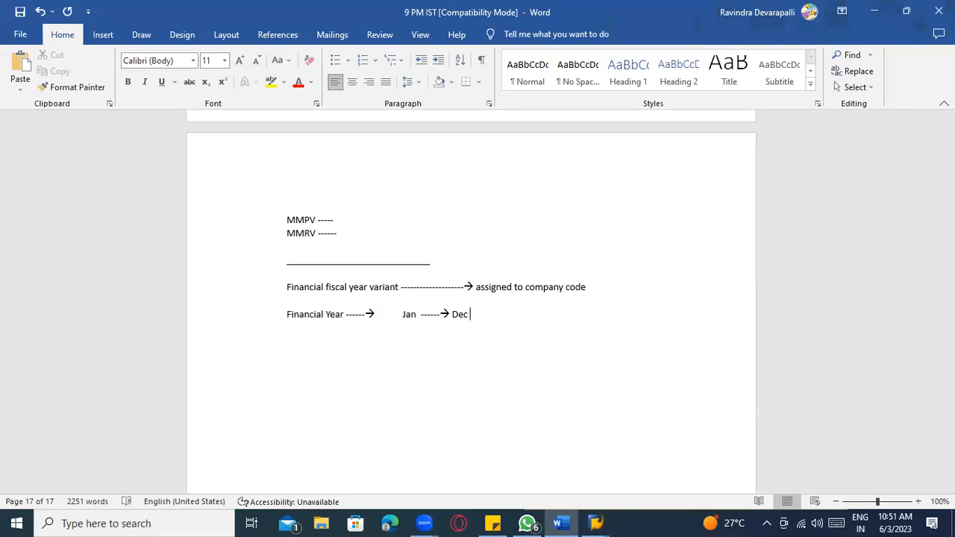
key("Return")
type("Financi")
type("eal")
key("BackSpace")
key("BackSpace")
type("al")
type("year ")
type("------->")
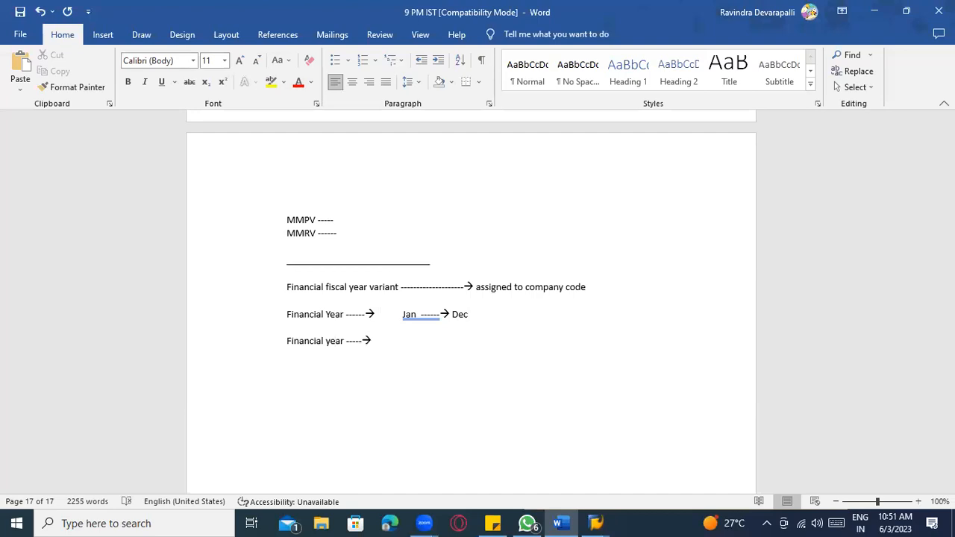
double_click(403, 341)
type("April ")
type("----")
type("> March")
- Start the line 'Financial 2022 -------------- In india ( March 2022 - A'
key("Return")
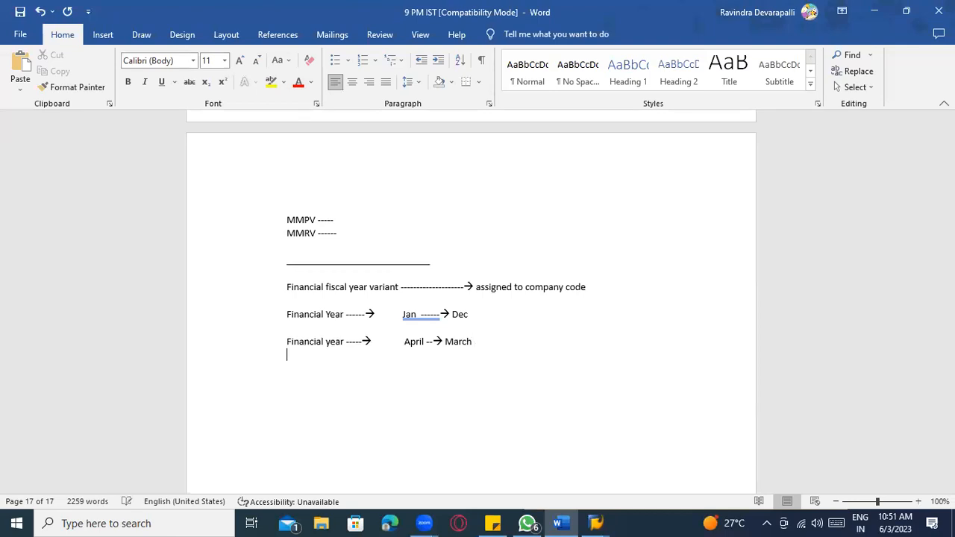
type("Fian")
key("BackSpace")
key("BackSpace")
key("BackSpace")
type("inancial 2")
type(" 2")
key("BackSpace")
key("BackSpace")
key("BackSpace")
type("022 --------------")
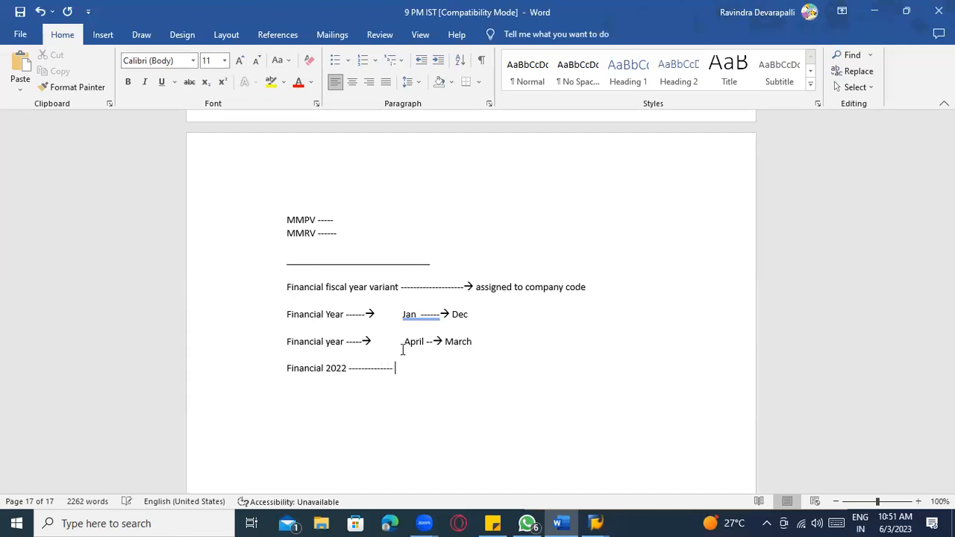
type(" In india ( March 202")
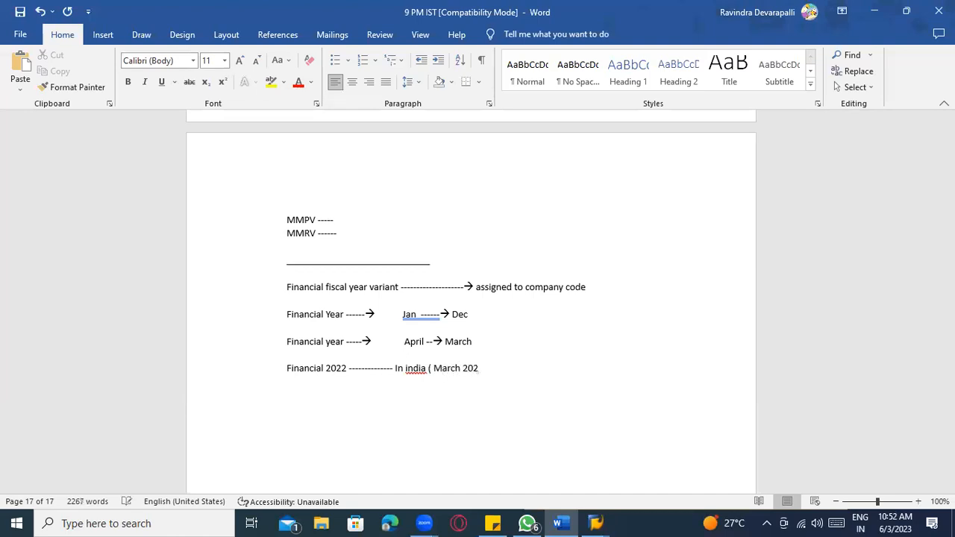
type("2 - A")
- Correct the India range to 'April 2022 -- March 2023'
key("BackSpace")
key("BackSpace")
key("BackSpace")
key("BackSpace")
key("BackSpace")
key("BackSpace")
key("BackSpace")
key("BackSpace")
key("BackSpace")
key("BackSpace")
key("BackSpace")
key("BackSpace")
key("BackSpace")
key("BackSpace")
type("April 2")
type("0233")
key("BackSpace")
type("-- ")
type("March 2023)")
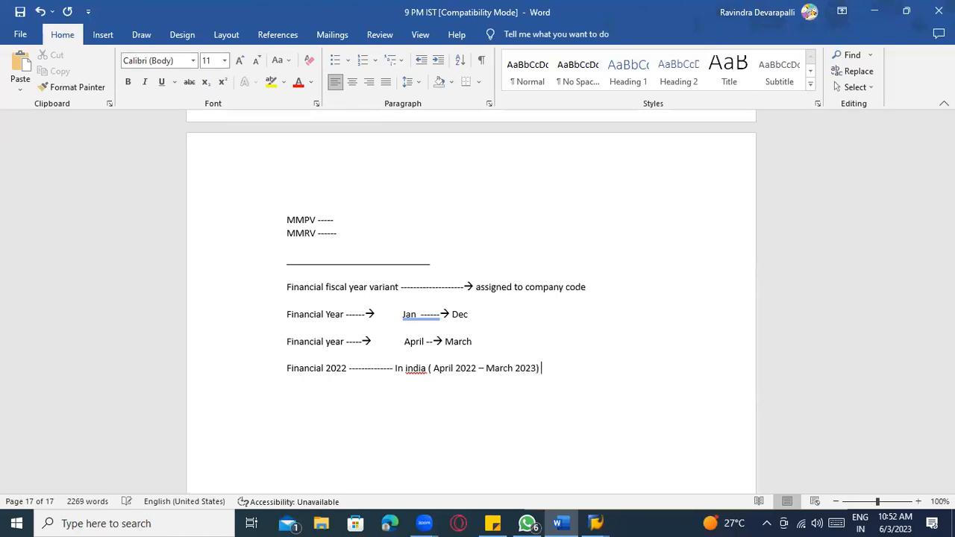
- Add an 'IN US ---- ( JAN 2022 - Dec 2022)' line below the Financial 2022 line
left_click(461, 369)
left_click(544, 378)
key("Return")
type("IN US ---- ( JAN 2022 - De")
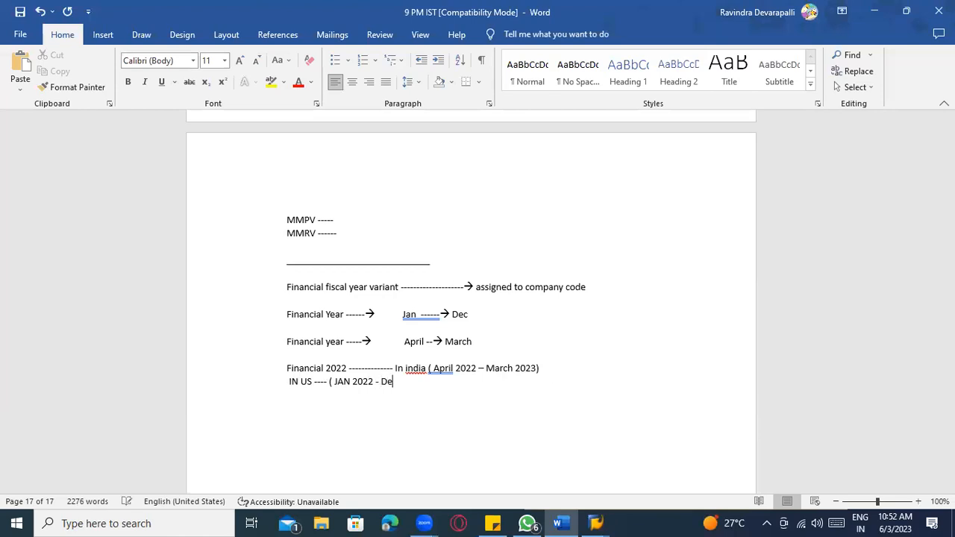
type("e c 2022)")
- Below the US line, begin the mapping 'April 2022 -------- 01 2022'
left_click_drag(291, 380, 425, 382)
left_click(400, 366)
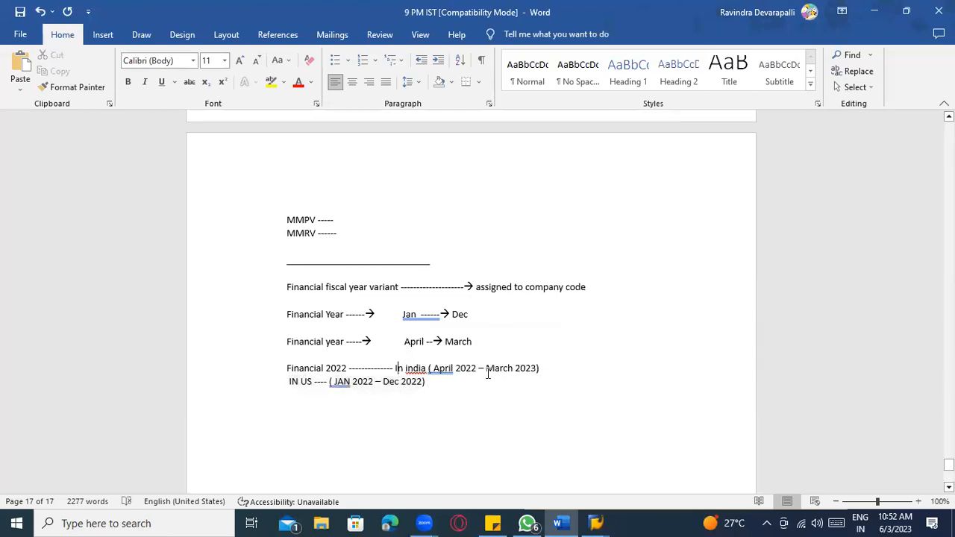
left_click(550, 368)
left_click(430, 414)
double_click(431, 414)
key("Return")
type("April 2022 -------- ")
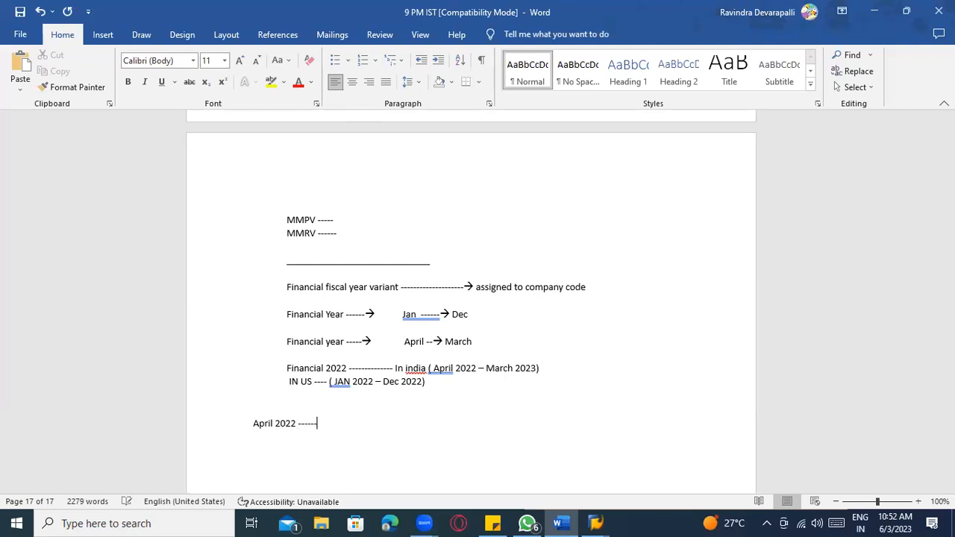
type("01 2022")
- Add lines May 2022 → 02 2022, a dotted gap, Dec 2022 → 09 2022, March 2023 → 12 2022
key("Return")
type("May 2022 ---- 02 2022")
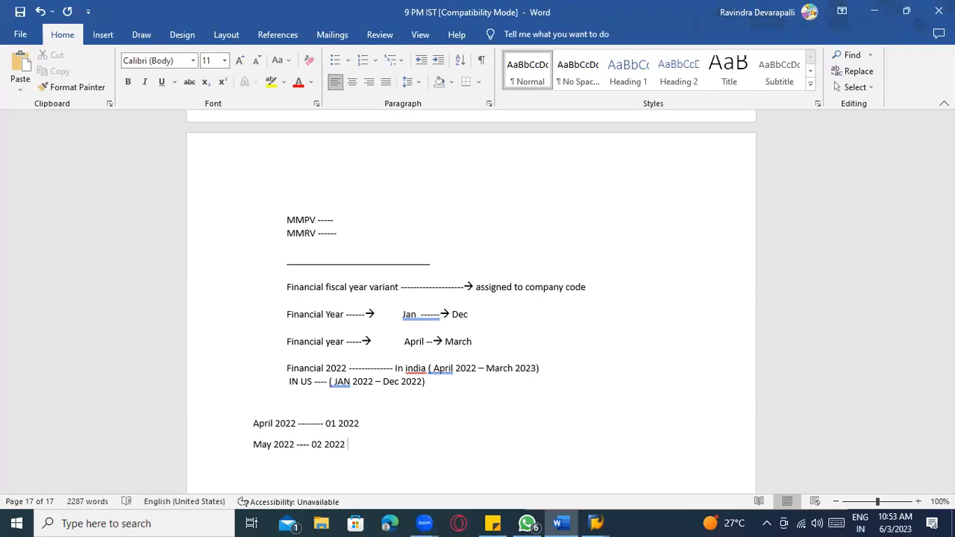
key("Return")
type("......")
key("Return")
type("Dece 2022")
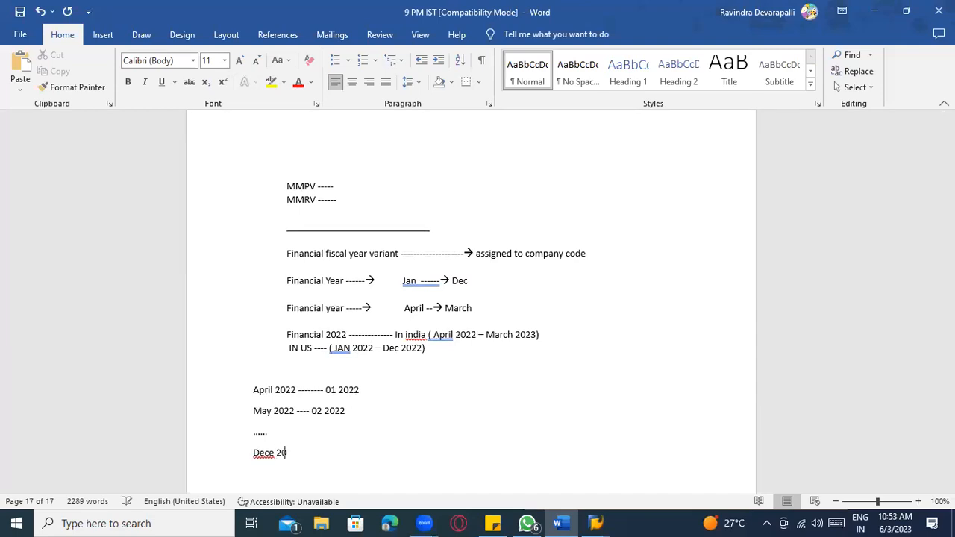
key("BackSpace")
key("BackSpace")
key("BackSpace")
key("BackSpace")
key("BackSpace")
key("BackSpace")
type("2022 -  09 2022")
key("Return")
key("Return")
type("March 202")
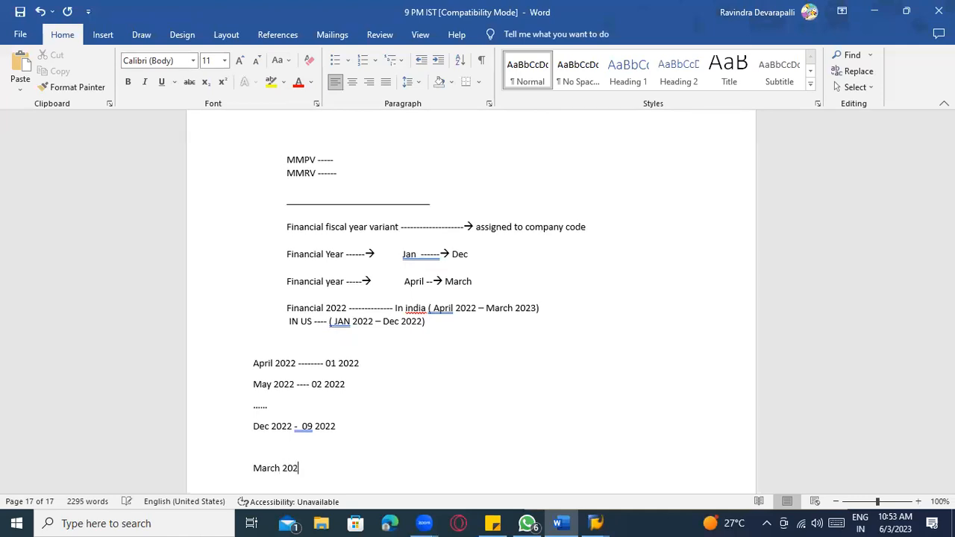
type("23 - 12 2022")
- Add trailing dashes after the April 2022 and May 2022 lines
left_click(398, 360)
type("------------")
left_click(352, 386)
type("----------------")
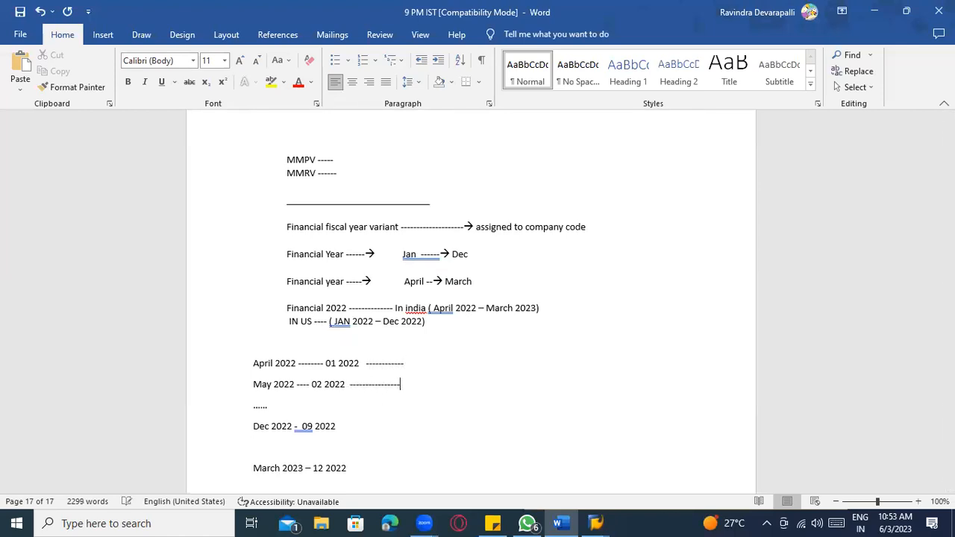
- Append calendar periods 04 2022 and 05 2022 to the April and May lines
left_click(273, 363)
left_click(422, 360)
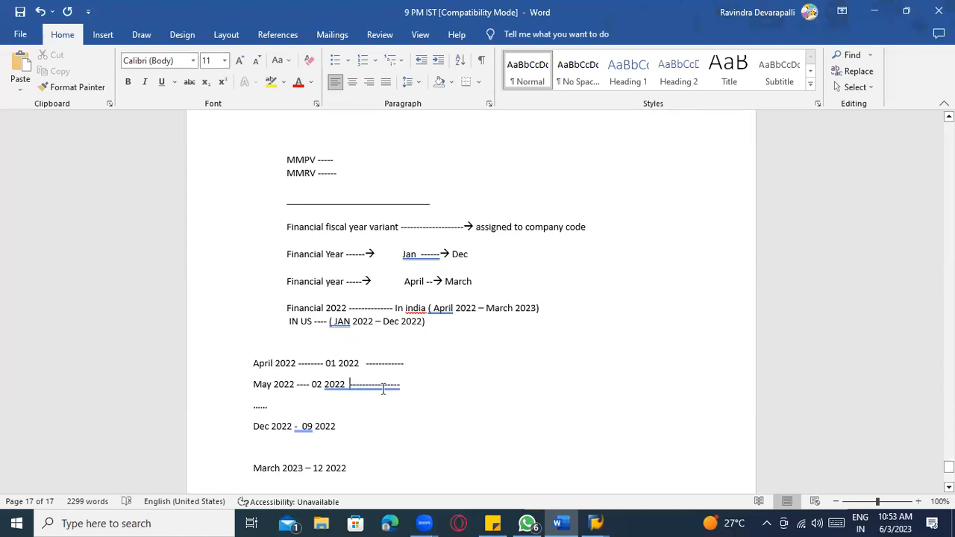
type("04 20")
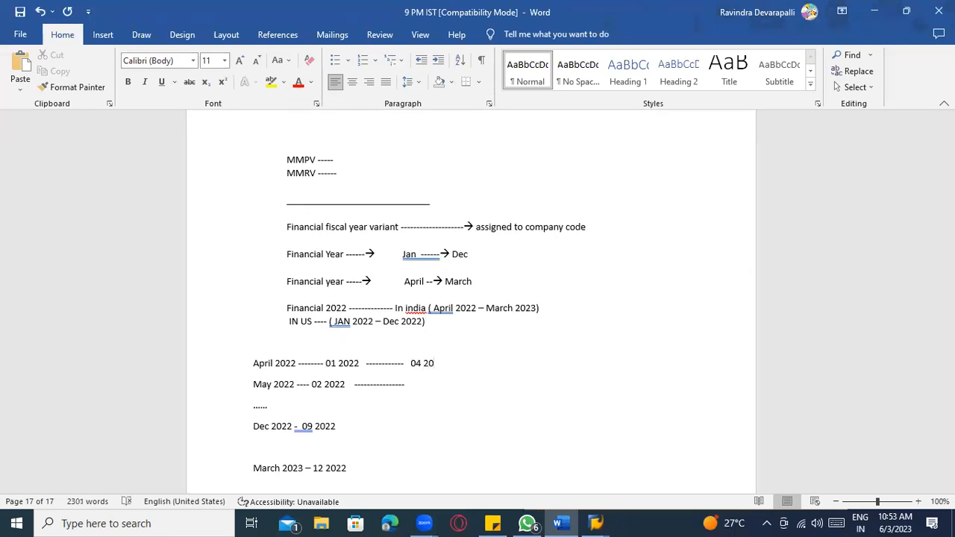
type("22")
left_click(415, 383)
type("05 2022")
- Append 12 2022 and 03 2023 to the Dec and March lines
scroll(433, 342, "down", 3)
left_click(398, 327)
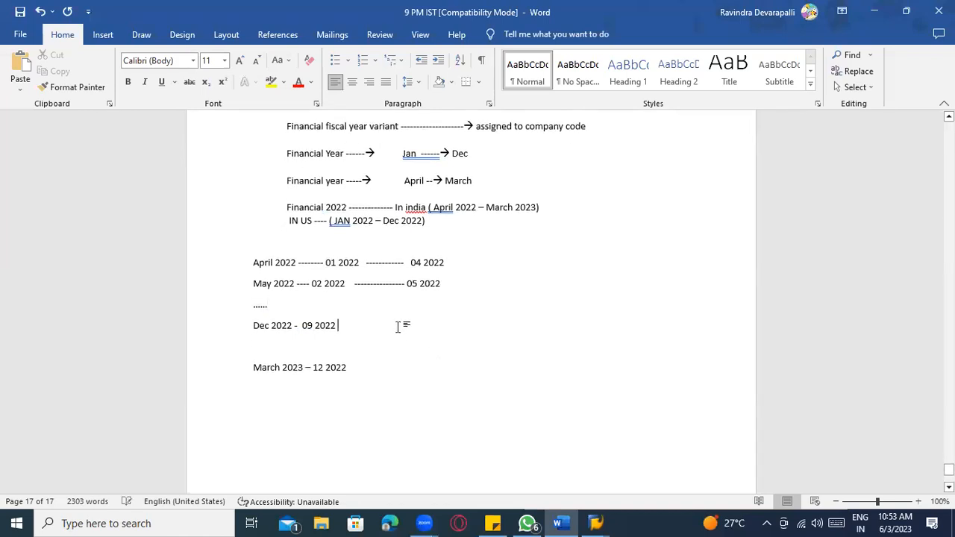
type("-------------------")
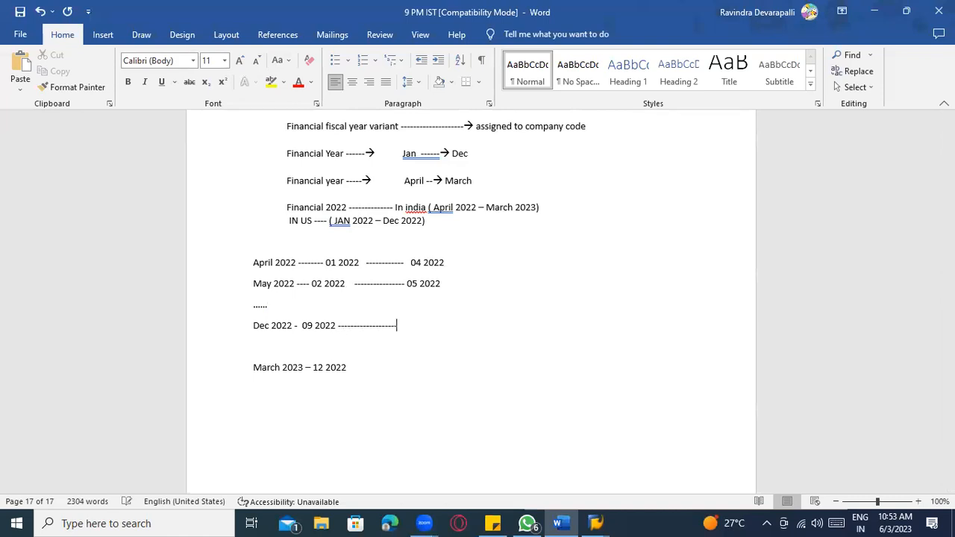
type(" 12 2022")
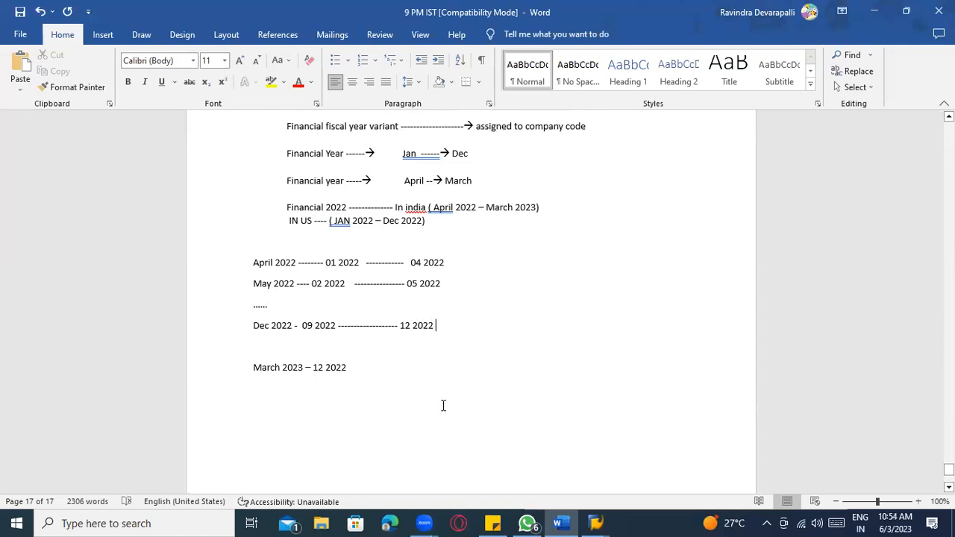
left_click(376, 369)
type("------------- 03 2023")
scroll(440, 301, "up", 1)
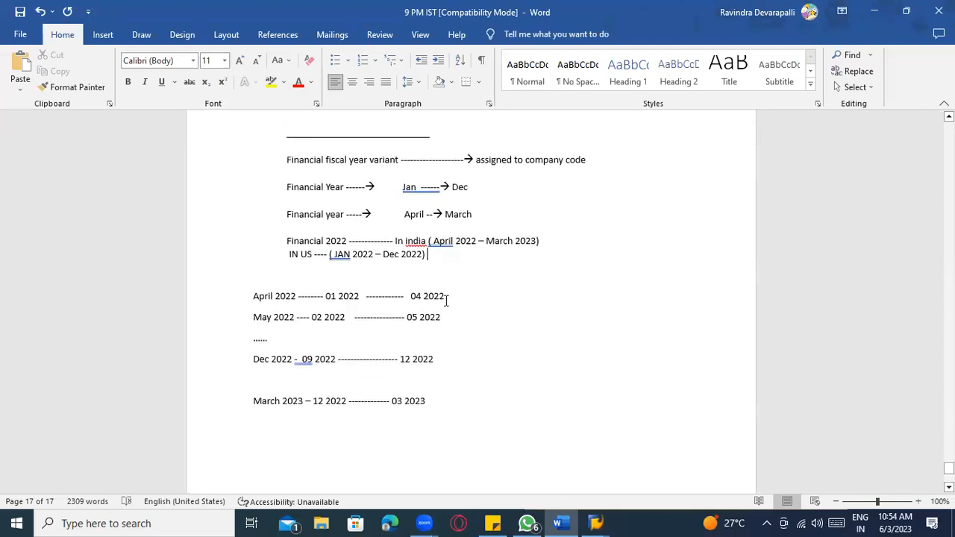
left_click(449, 284)
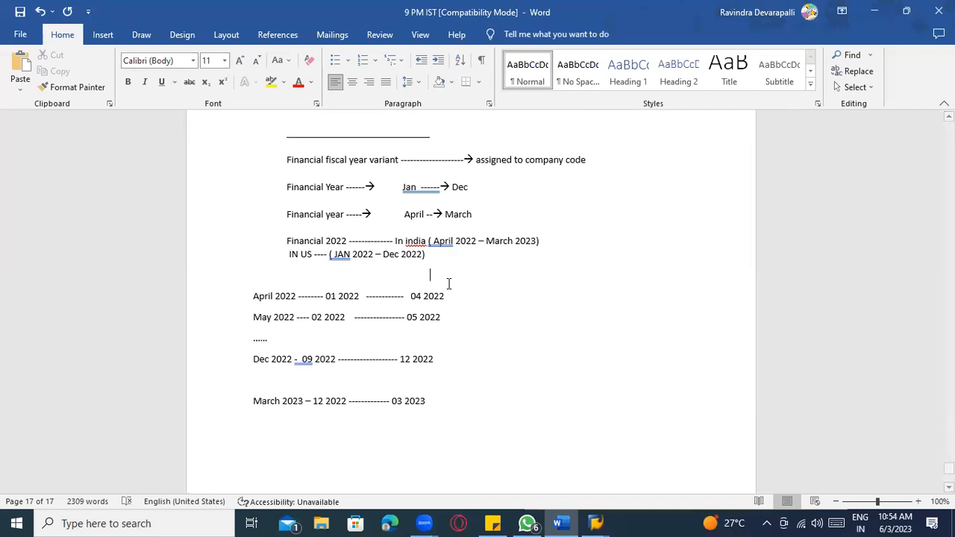
left_click(334, 299)
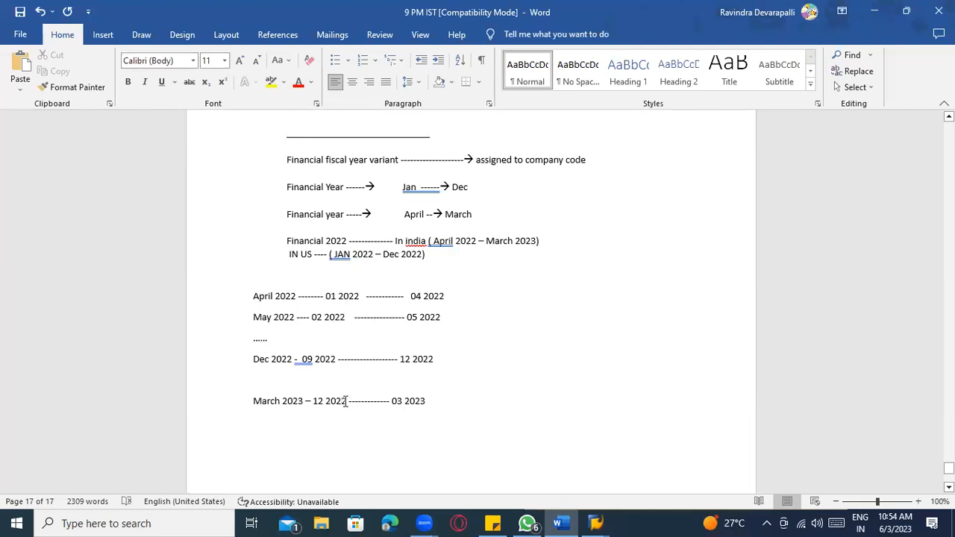
- Insert a blank line above the MMPV notes for the company code examples
scroll(341, 391, "up", 2)
scroll(335, 393, "down", 2)
scroll(358, 343, "up", 3)
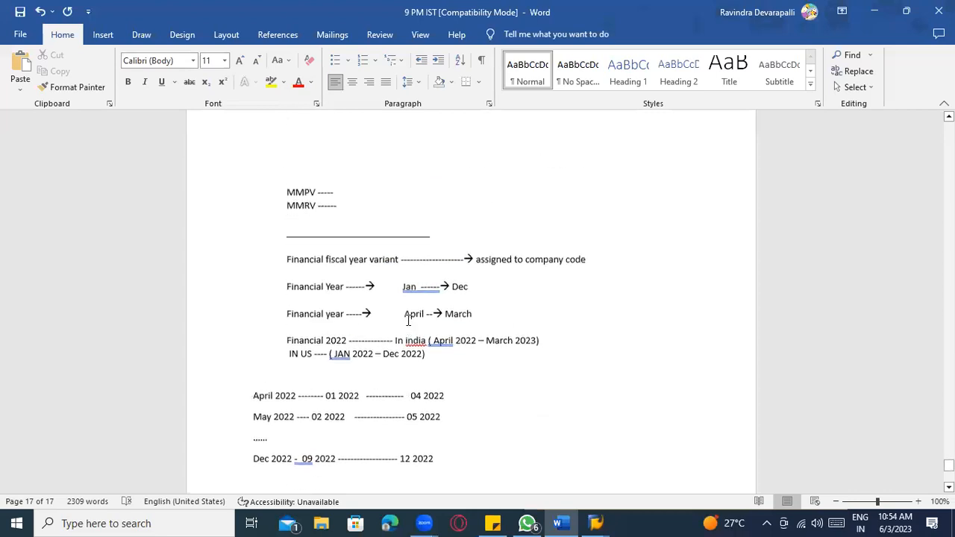
left_click_drag(287, 261, 400, 262)
scroll(410, 314, "up", 1)
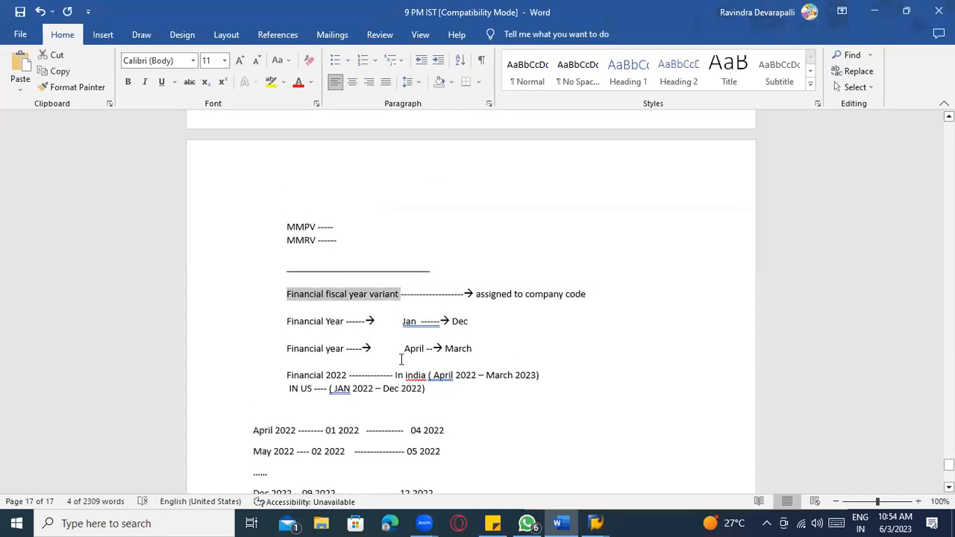
scroll(351, 254, "up", 2)
left_click(350, 296)
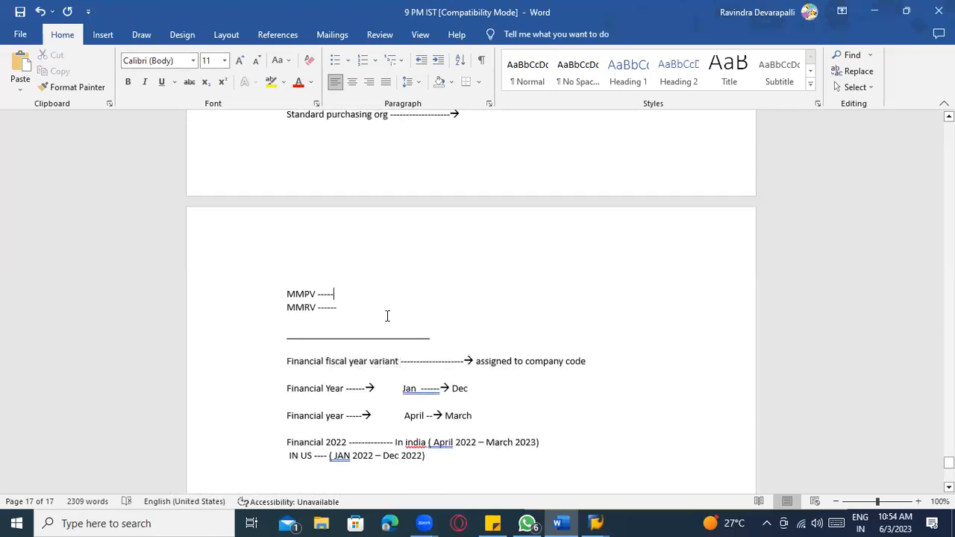
scroll(358, 306, "up", 1)
left_click(327, 295)
key("Return")
key("Return")
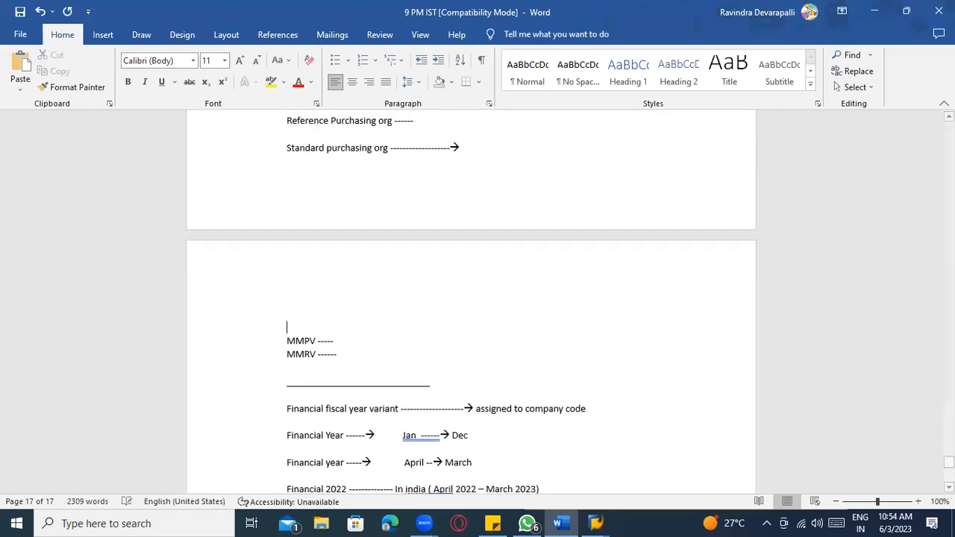
- Type the India company code line: 03.06.2023 --- MMRV – Company code – 032023
type("I")
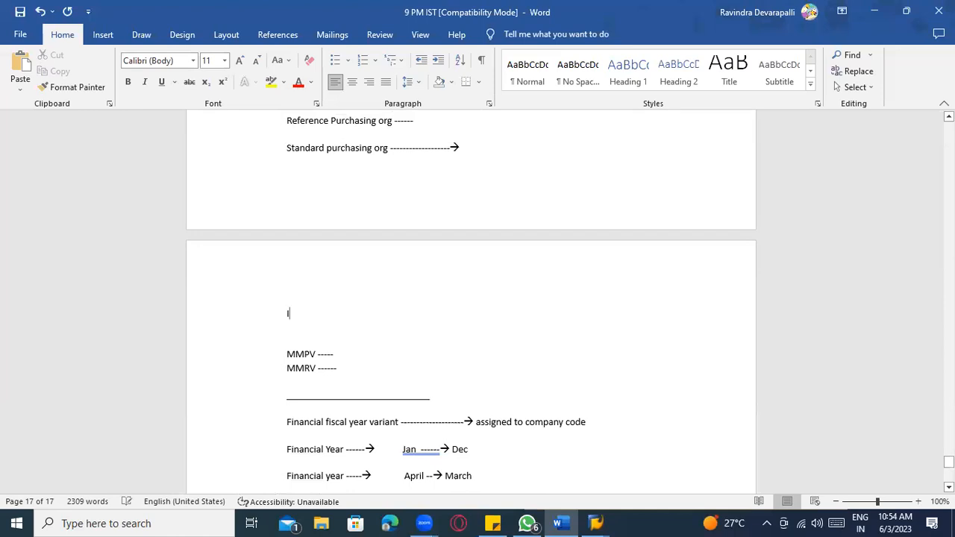
type("ndia company code ")
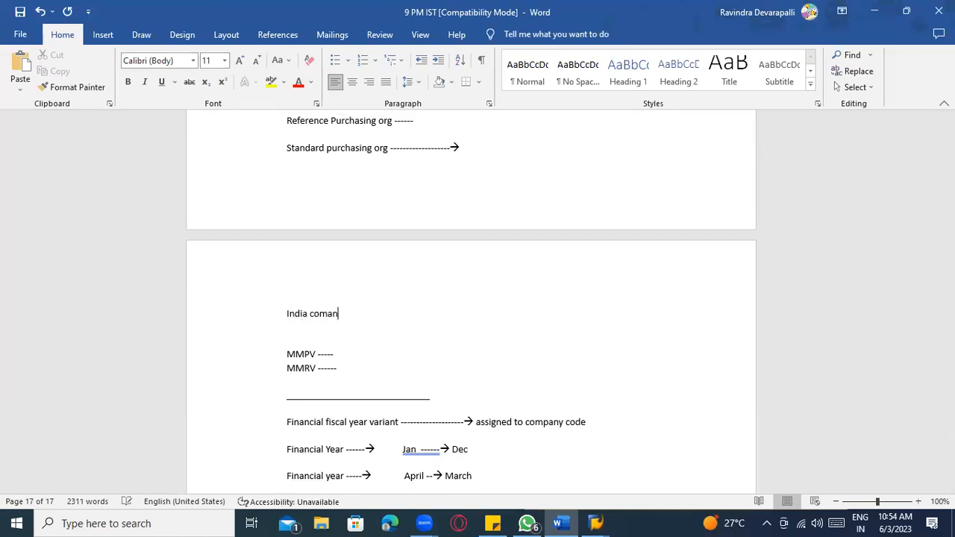
type("-----  03.06.02")
key("BackSpace")
key("BackSpace")
type("2023")
type(" ----------------")
type(" MMP")
key("BackSpace")
type("RV ")
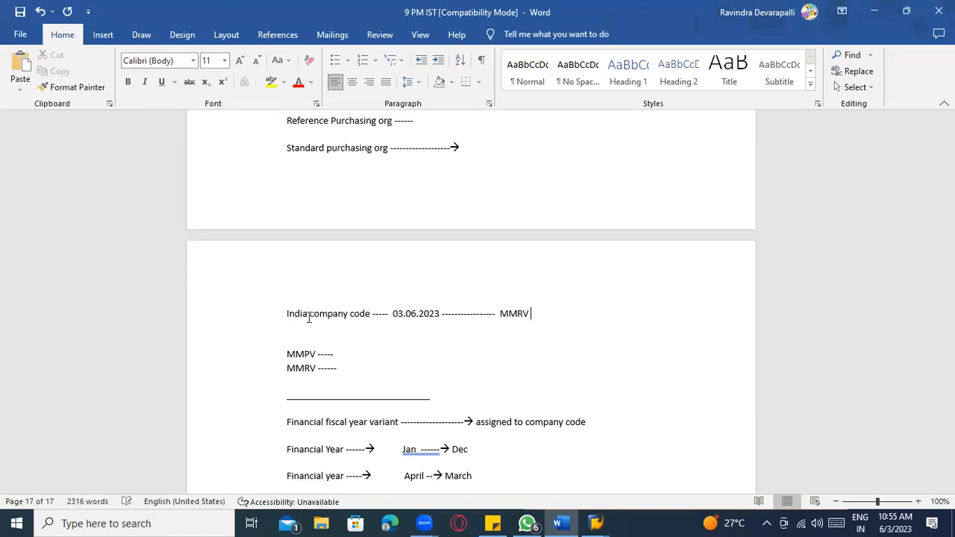
type("-- Company code ---")
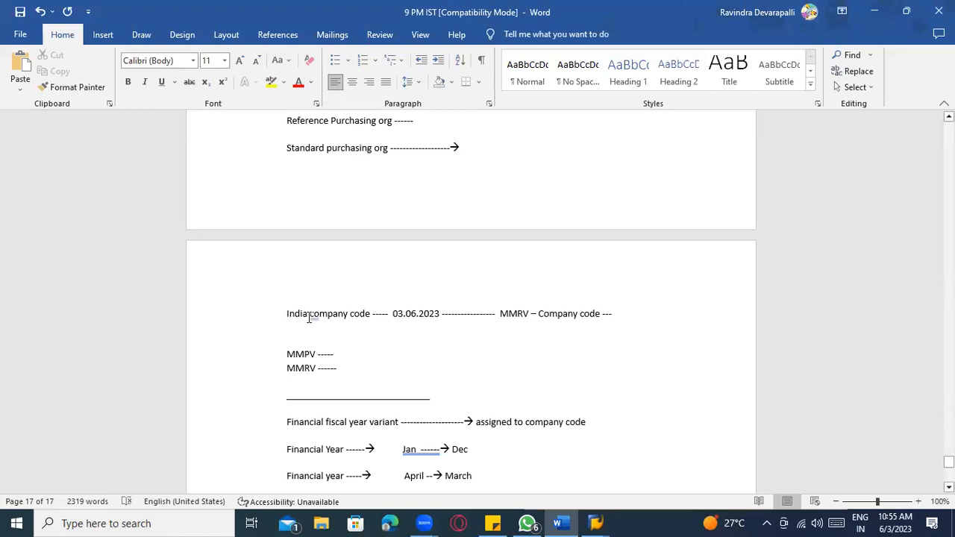
type("03")
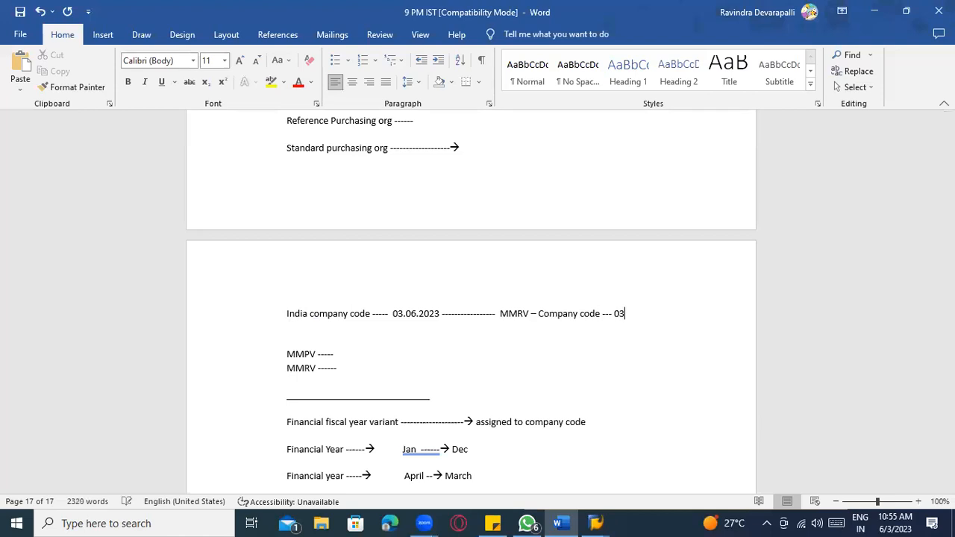
type("2023")
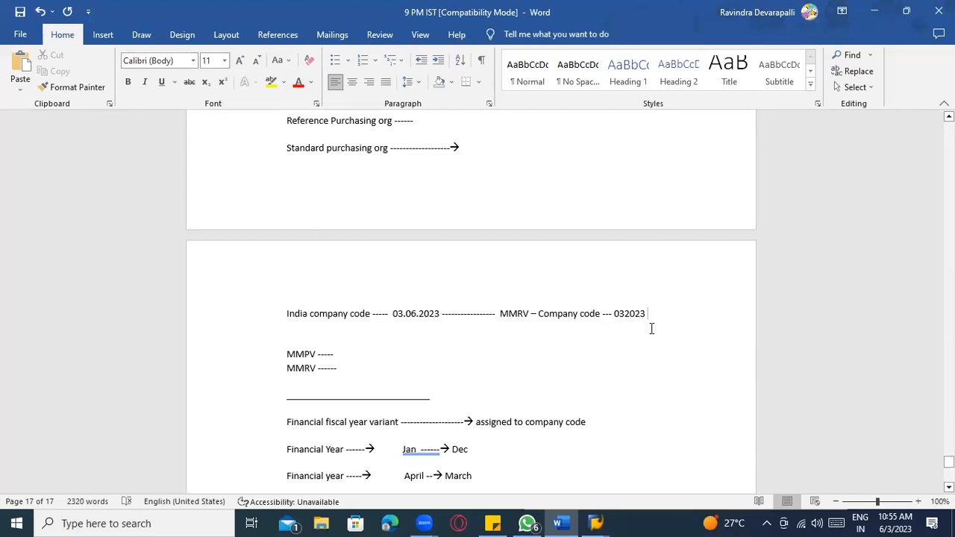
- Add the US company code line dated 03.06.2023 with MMRV period 062023
key("Return")
type("U")
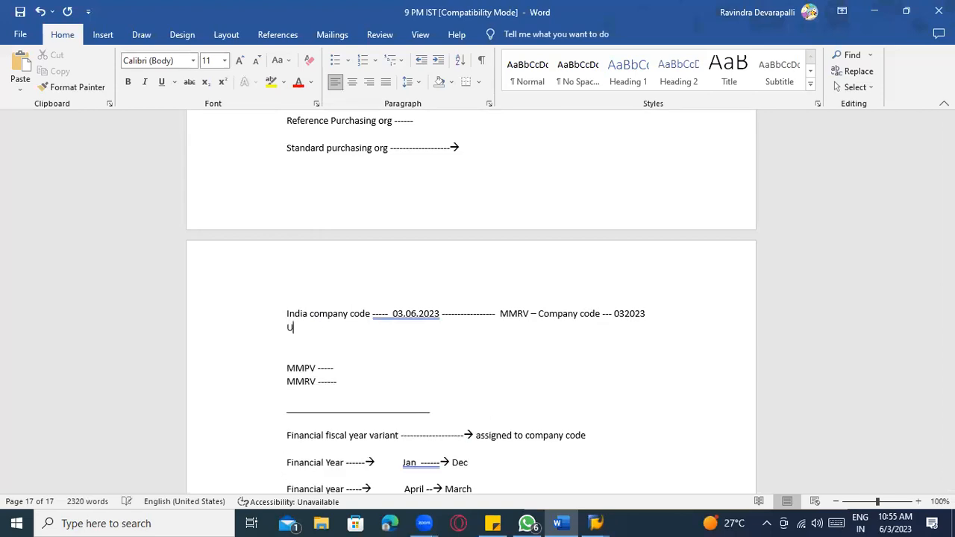
type("S company code ---- 0")
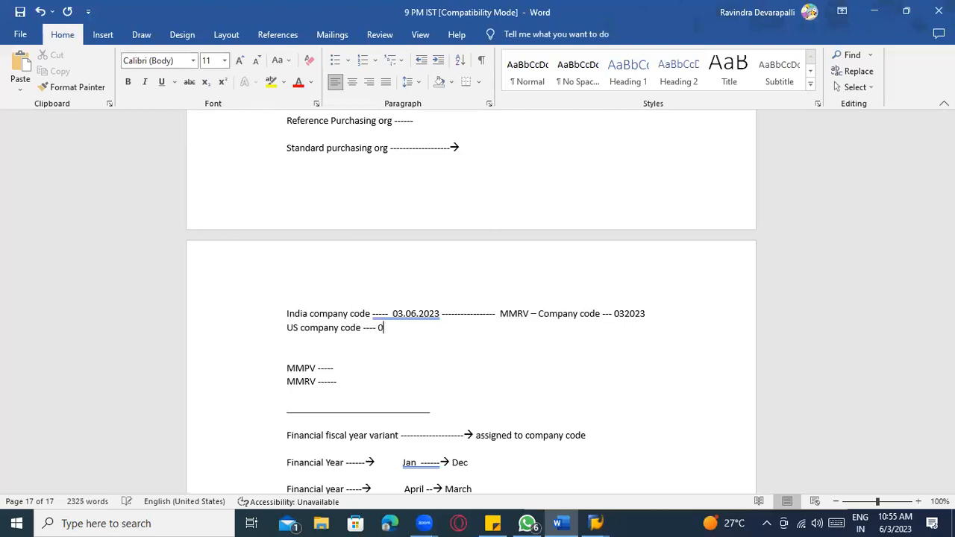
type("5.06.0")
key("BackSpace")
type("2023  ------------------------MMRV ")
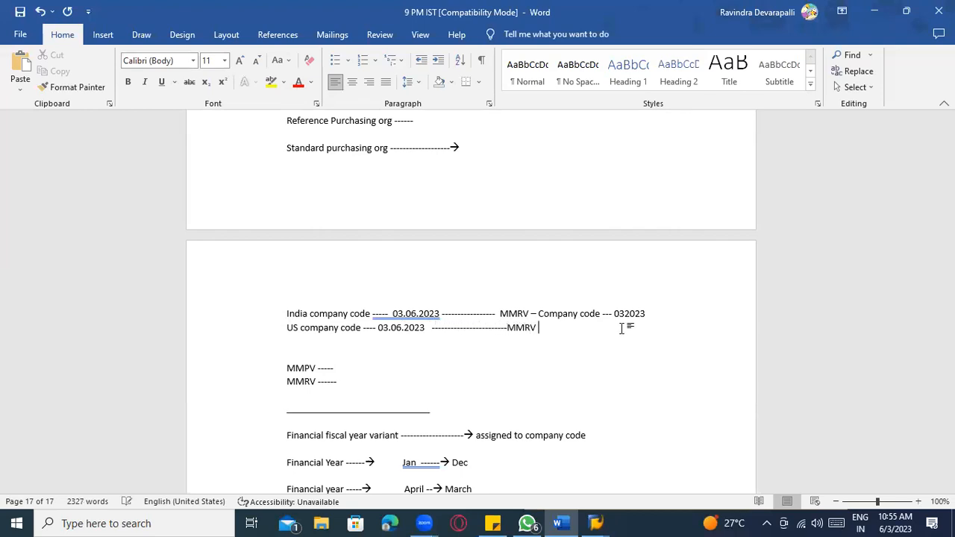
type("- Company code - 06203")
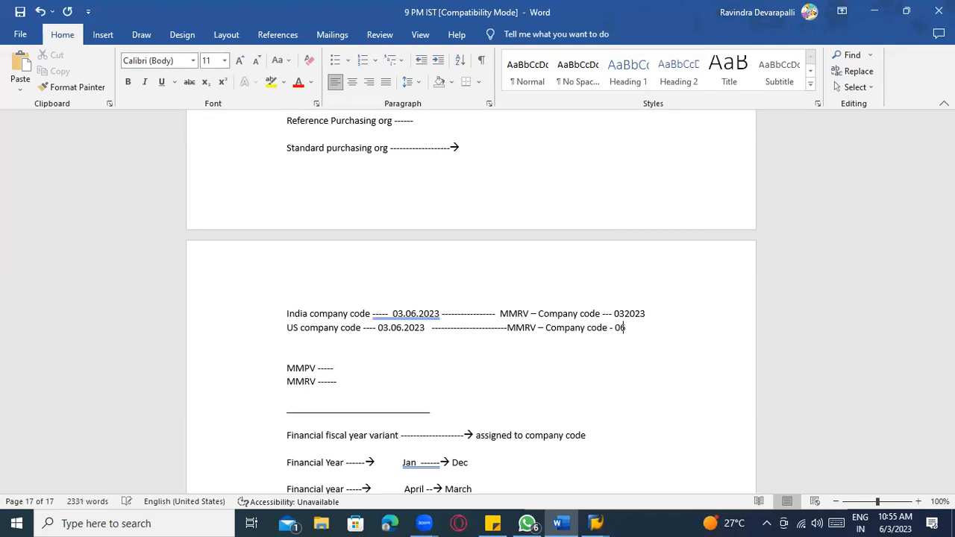
key("BackSpace")
key("BackSpace")
type("023")
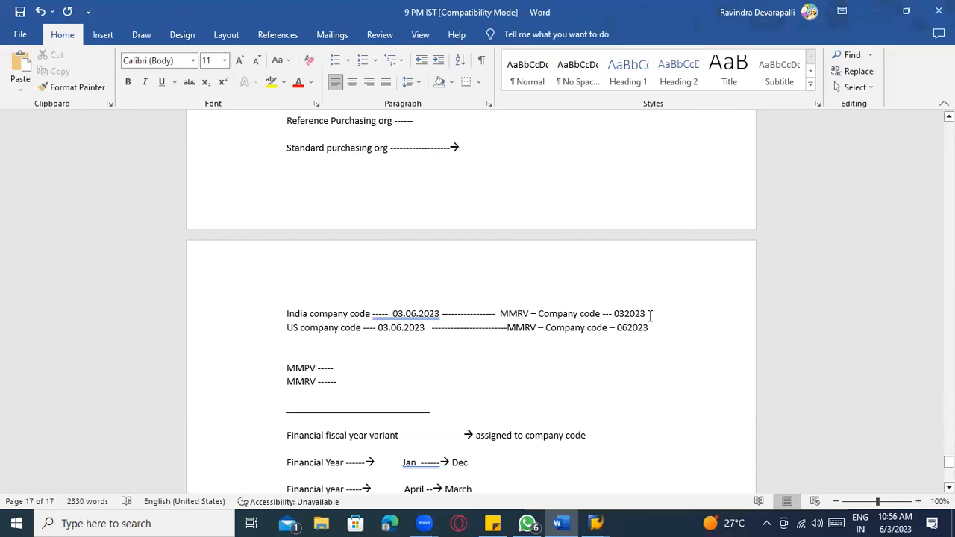
- Colour the India line's 032023 period red
left_click_drag(652, 315, 617, 318)
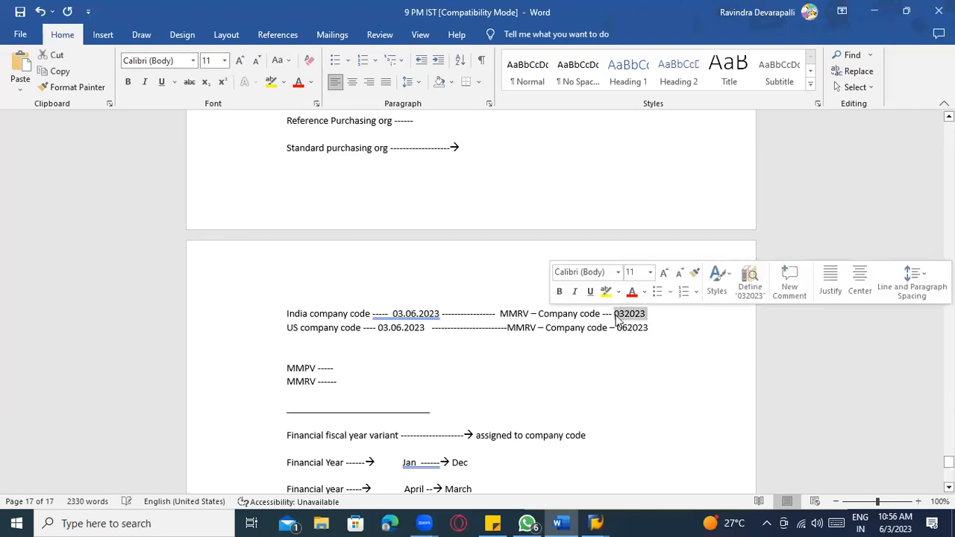
left_click(631, 292)
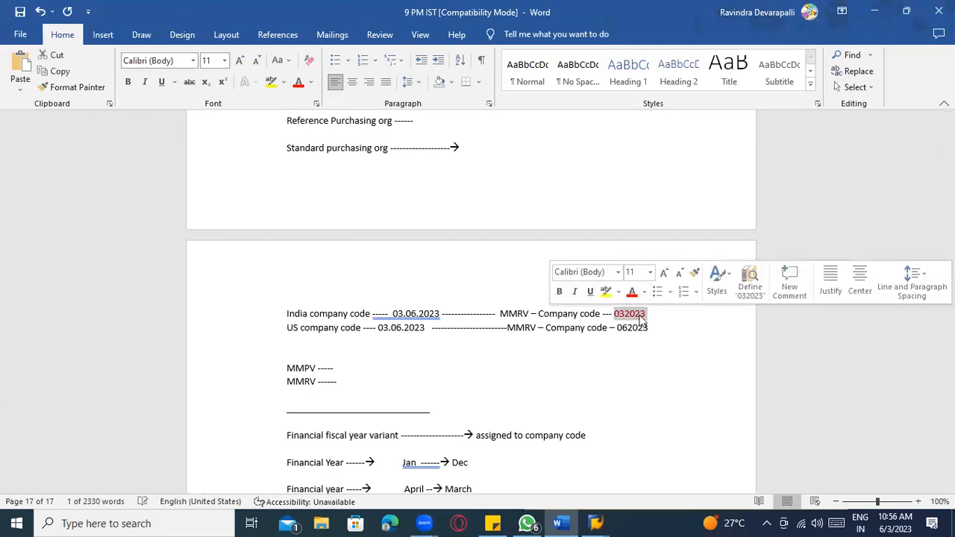
left_click(630, 315)
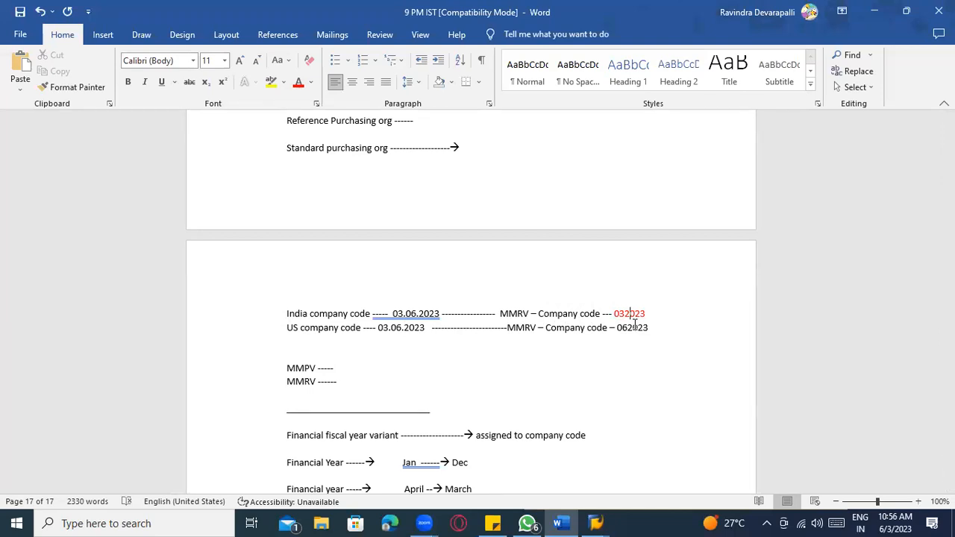
- Remove the extra spaces around the India line's date and the dashes before MMRV
left_click_drag(659, 327, 283, 292)
scroll(312, 380, "down", 3)
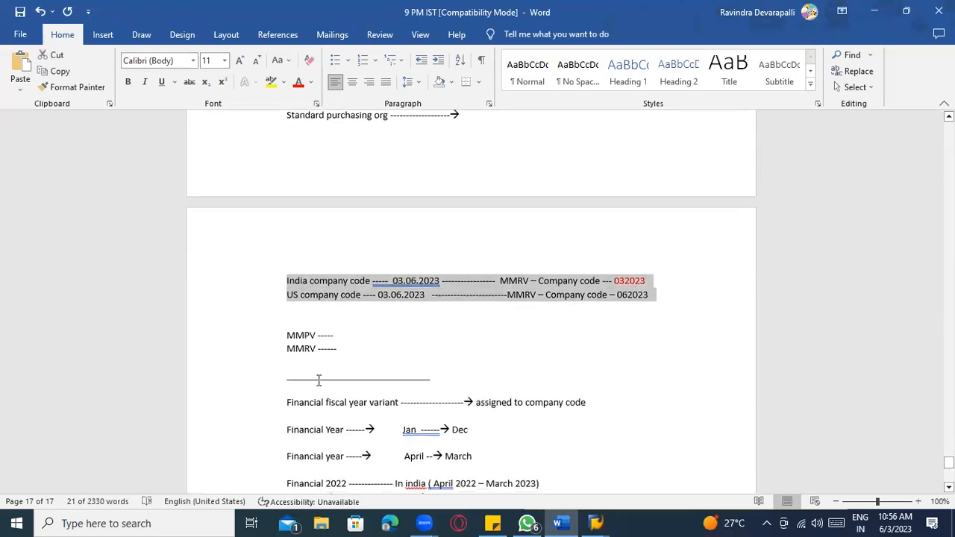
scroll(525, 367, "down", 1)
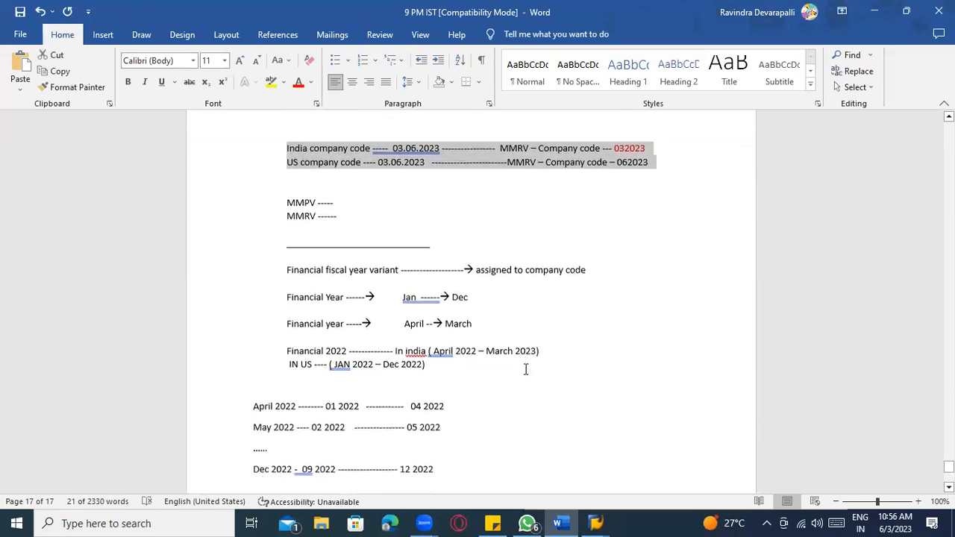
scroll(521, 331, "up", 2)
left_click(421, 246)
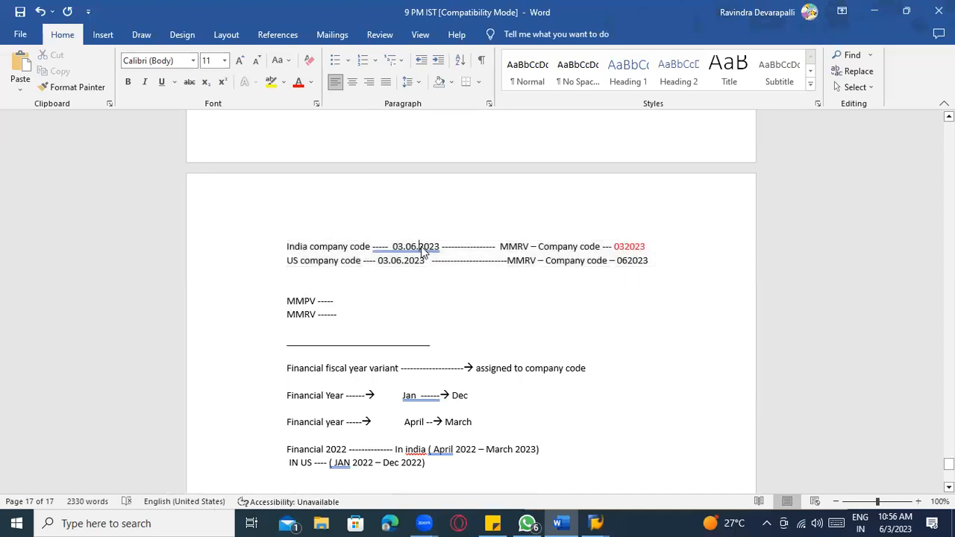
right_click(421, 247)
left_click(424, 262)
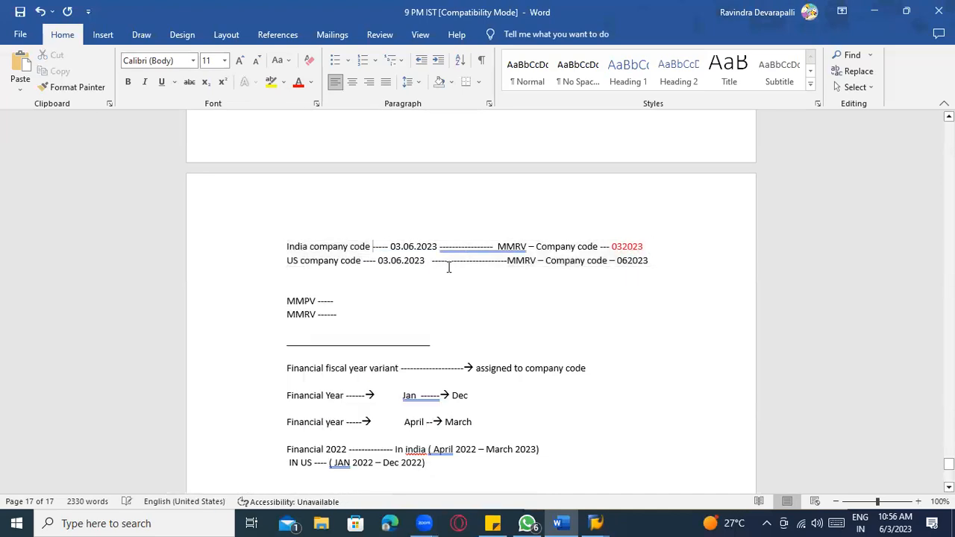
right_click(494, 253)
left_click(472, 265)
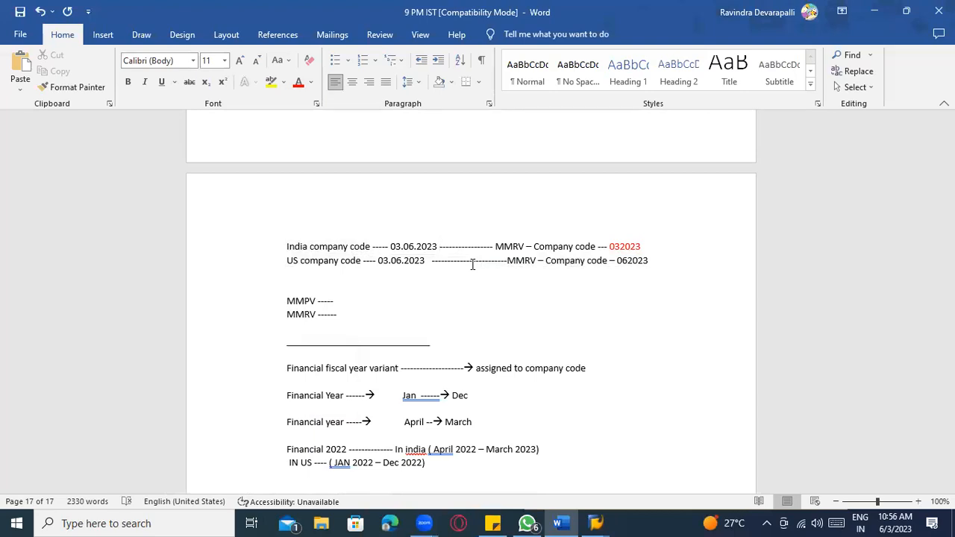
scroll(472, 265, "down", 10)
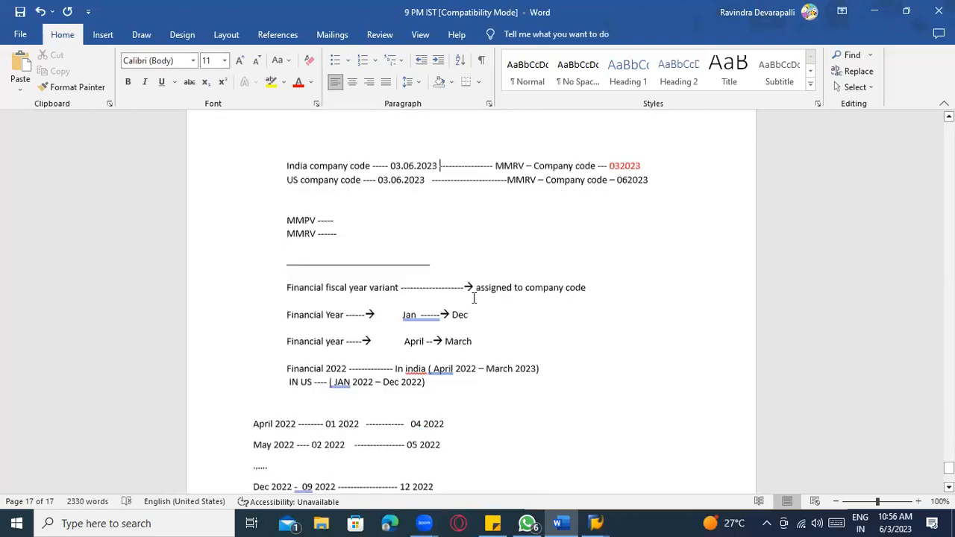
scroll(481, 405, "up", 20)
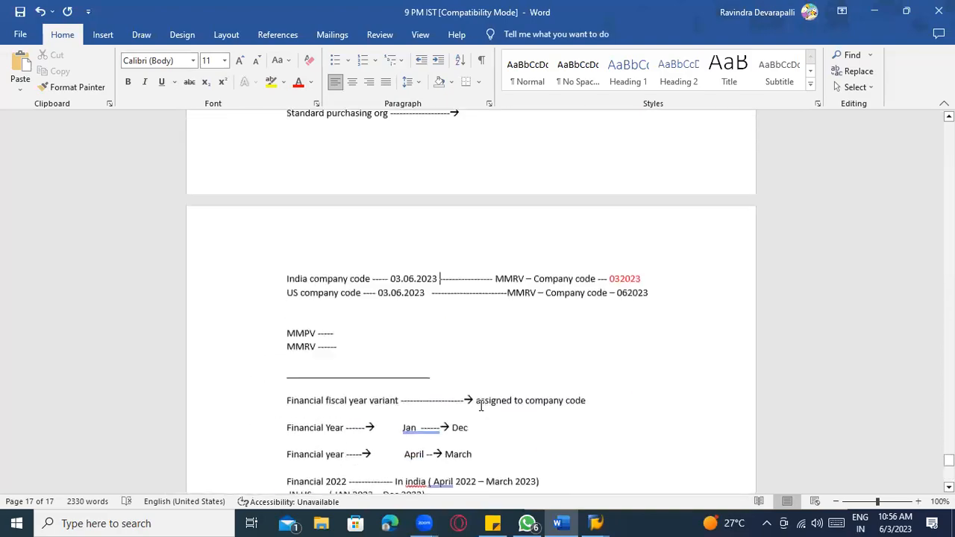
key("alt+Tab")
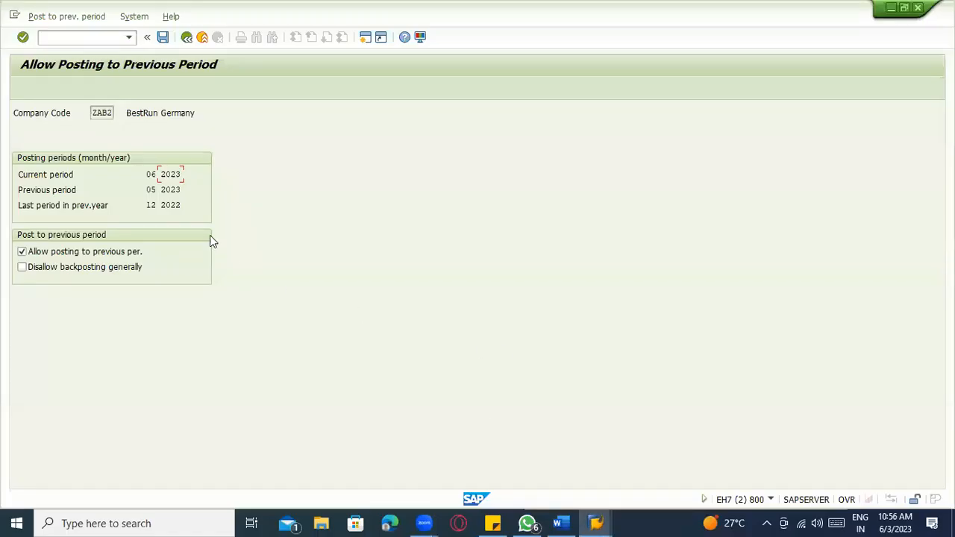
left_click(151, 176)
left_click_drag(157, 174, 148, 173)
left_click(159, 173)
key("alt+Tab")
scroll(462, 314, "up", 8)
scroll(454, 313, "up", 10)
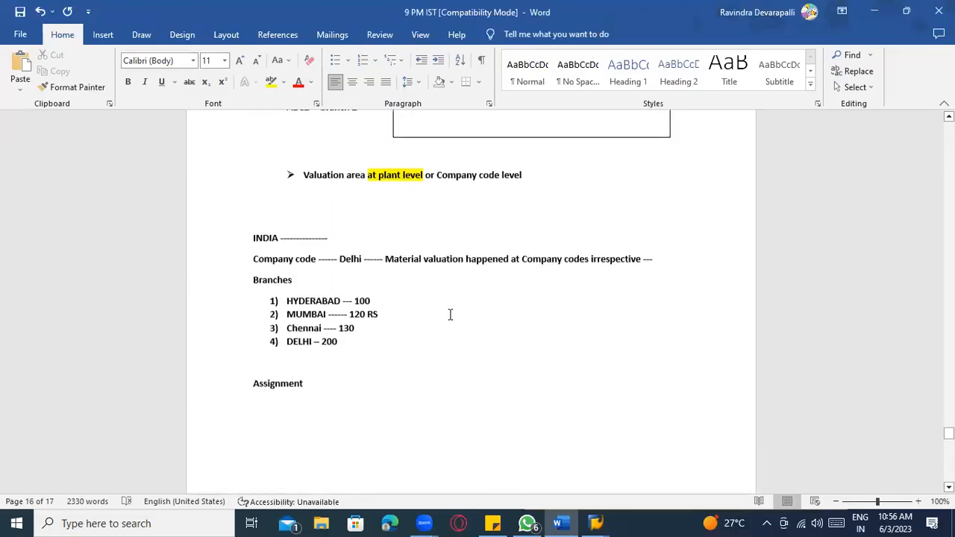
scroll(448, 336, "down", 2)
scroll(448, 336, "down", 20)
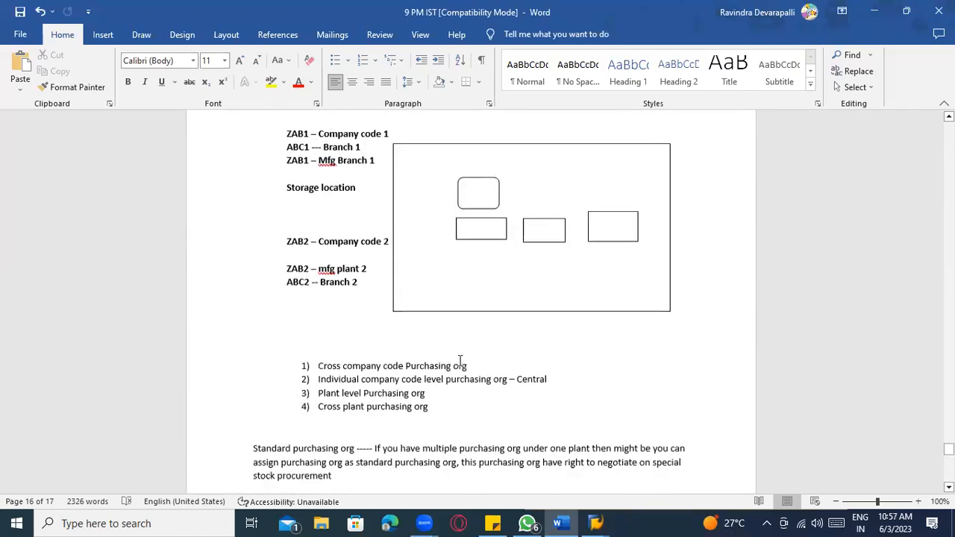
key("alt+Tab")
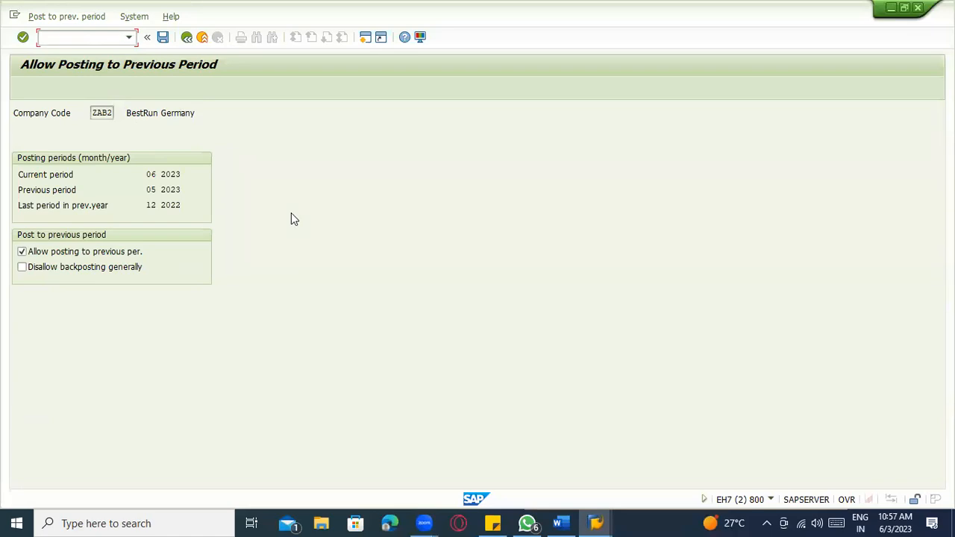
key("alt+Tab")
scroll(461, 294, "up", 3)
scroll(459, 293, "up", 3)
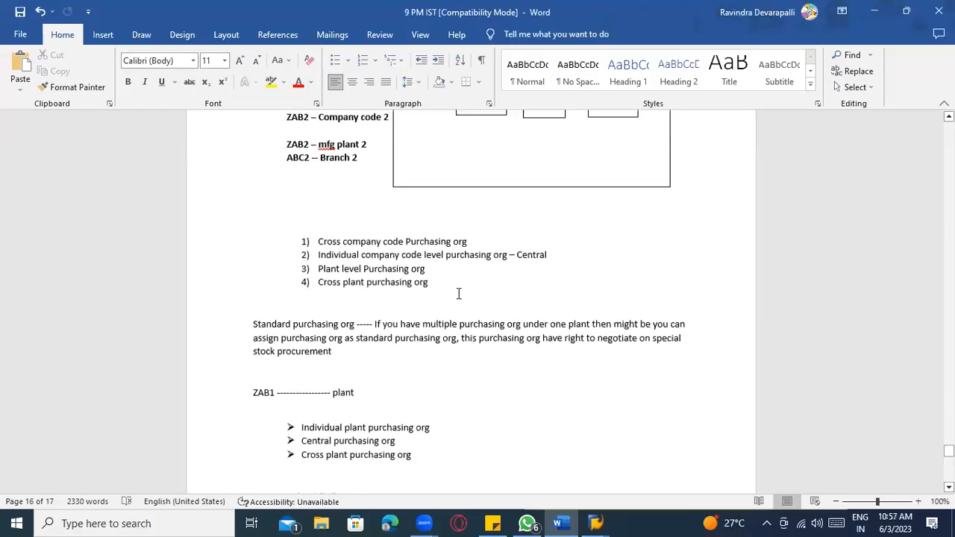
scroll(448, 298, "down", 2)
scroll(448, 301, "down", 20)
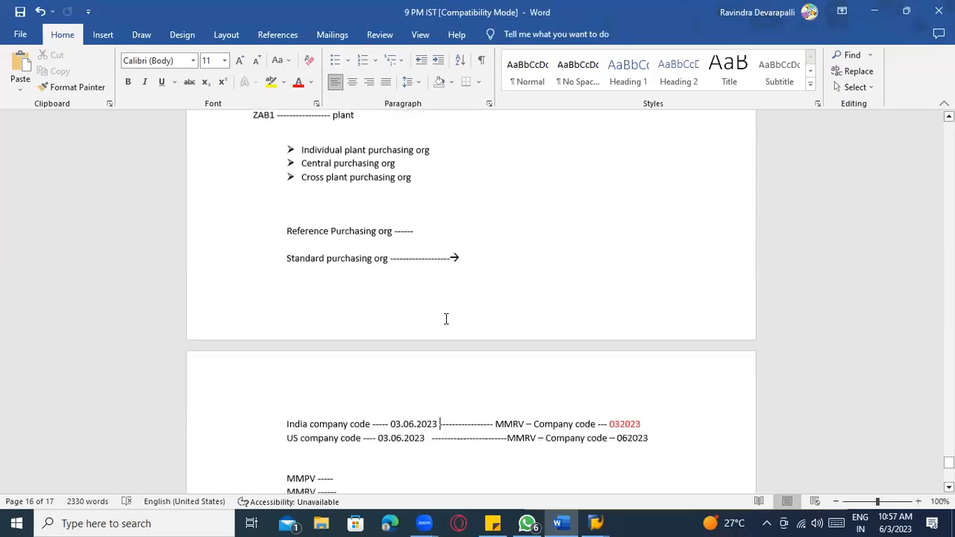